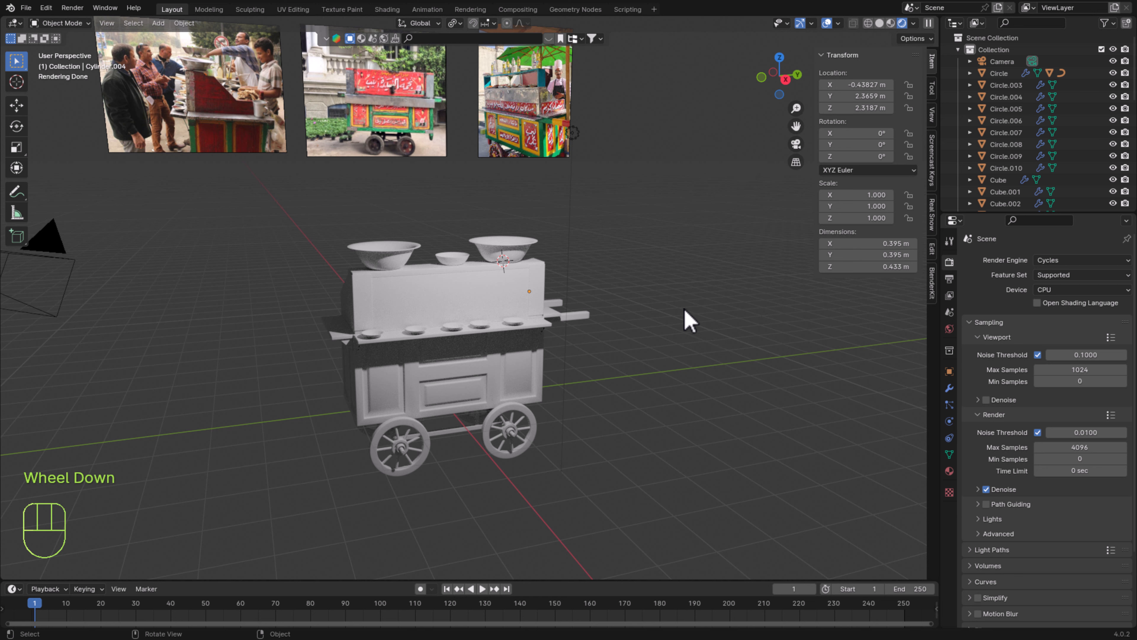
Delete the existing light beside the reference photos
click(573, 133)
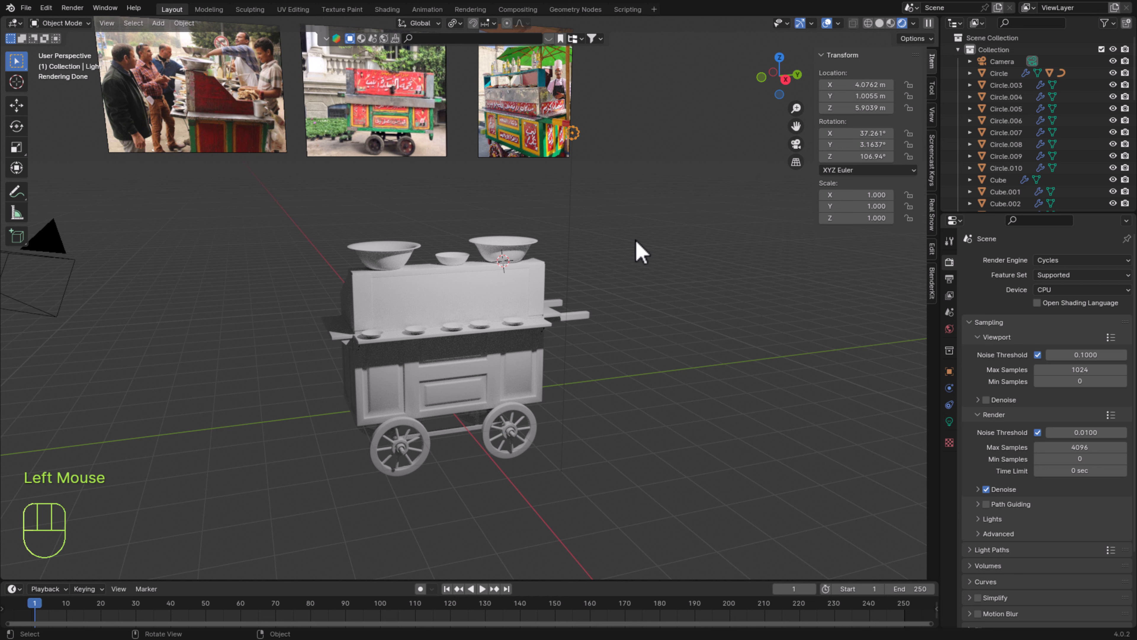
key(x)
click(642, 321)
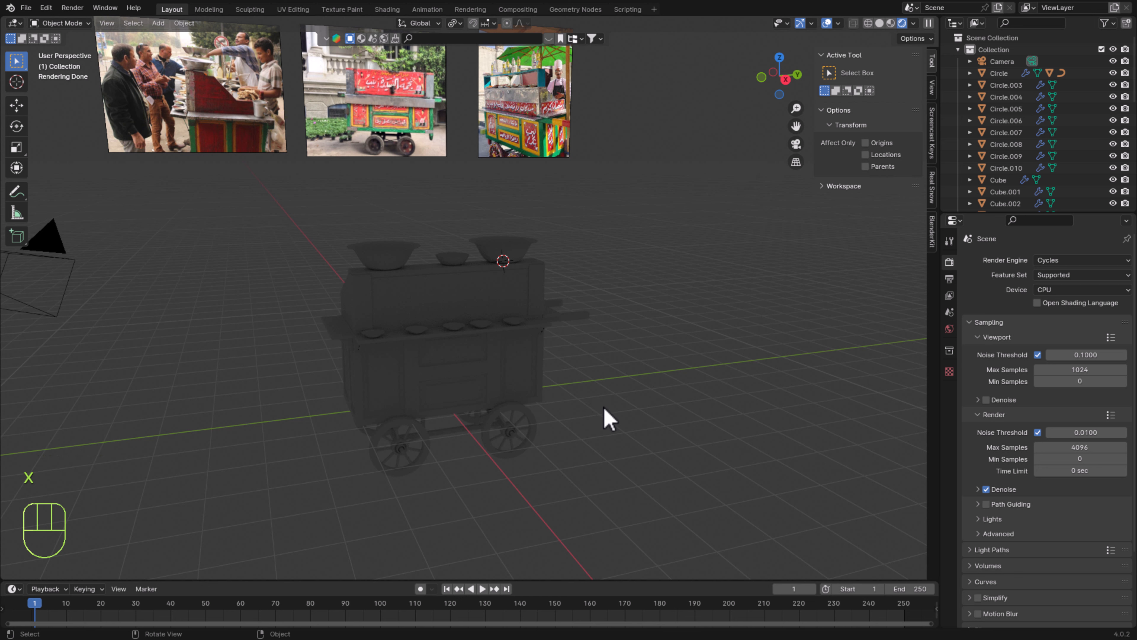
Add an area light and raise it about 4.18 m along Z above the cart
key(shift+a)
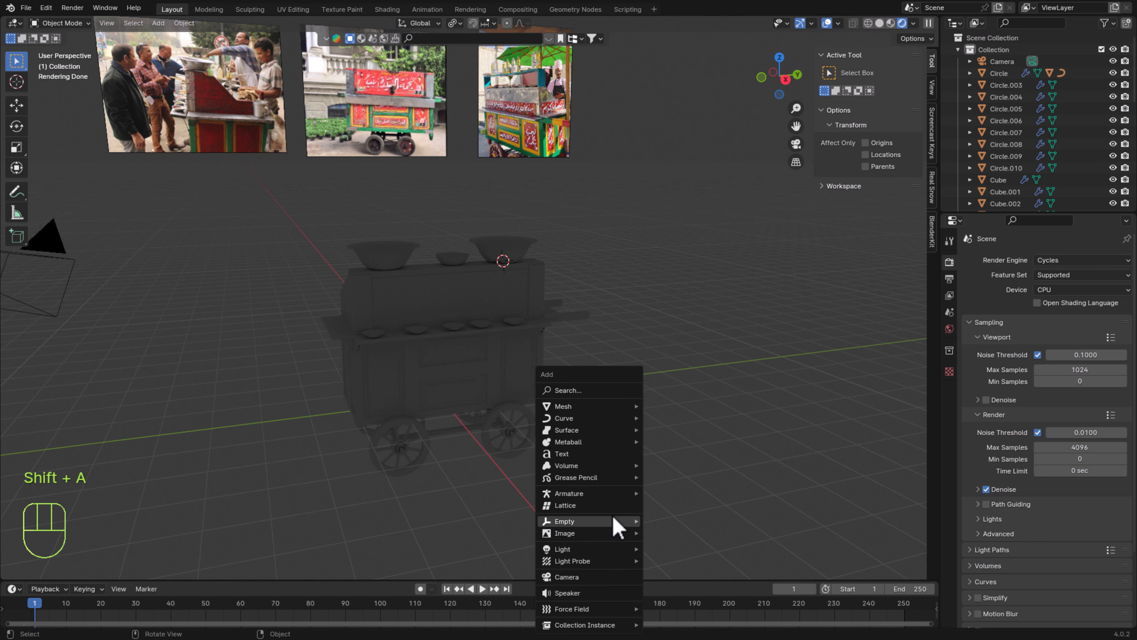
mouse_move(586, 550)
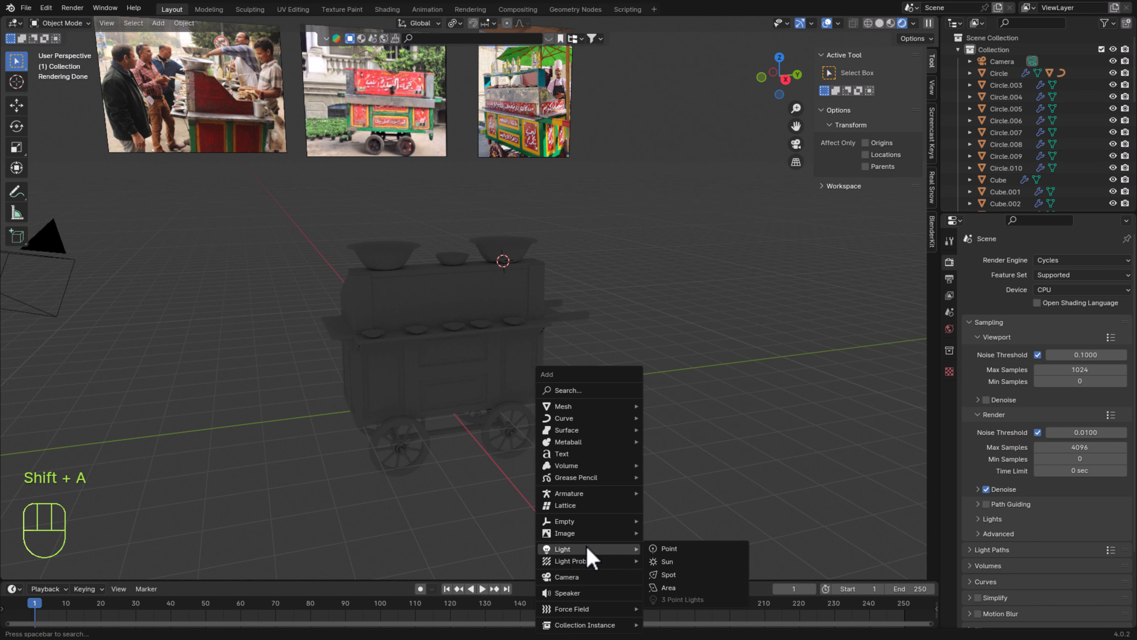
click(683, 588)
key(g)
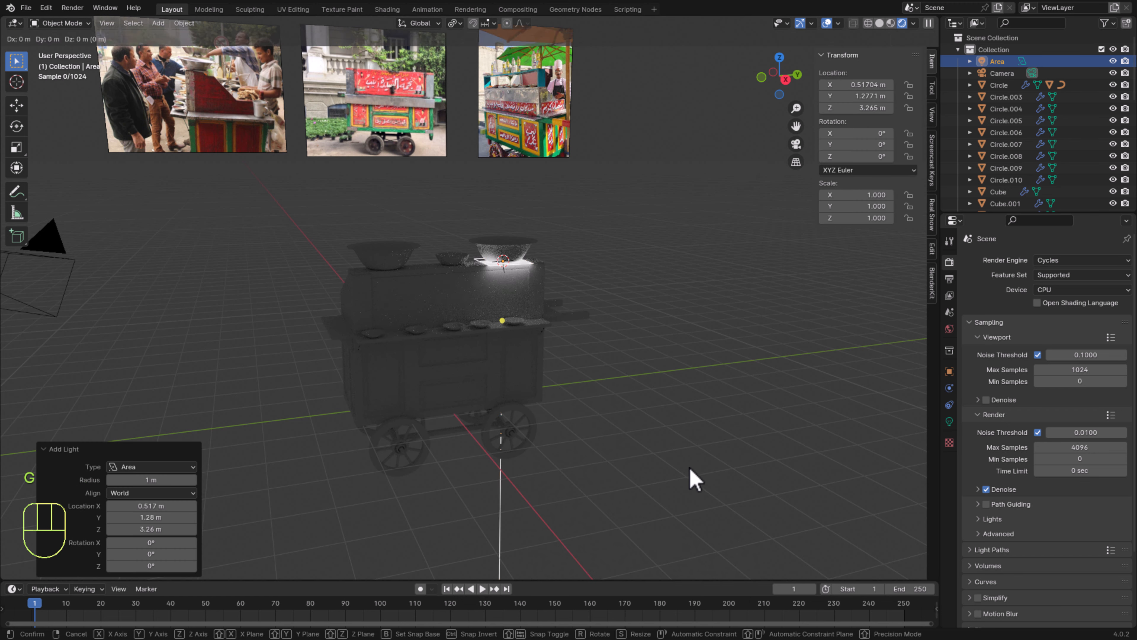
key(z)
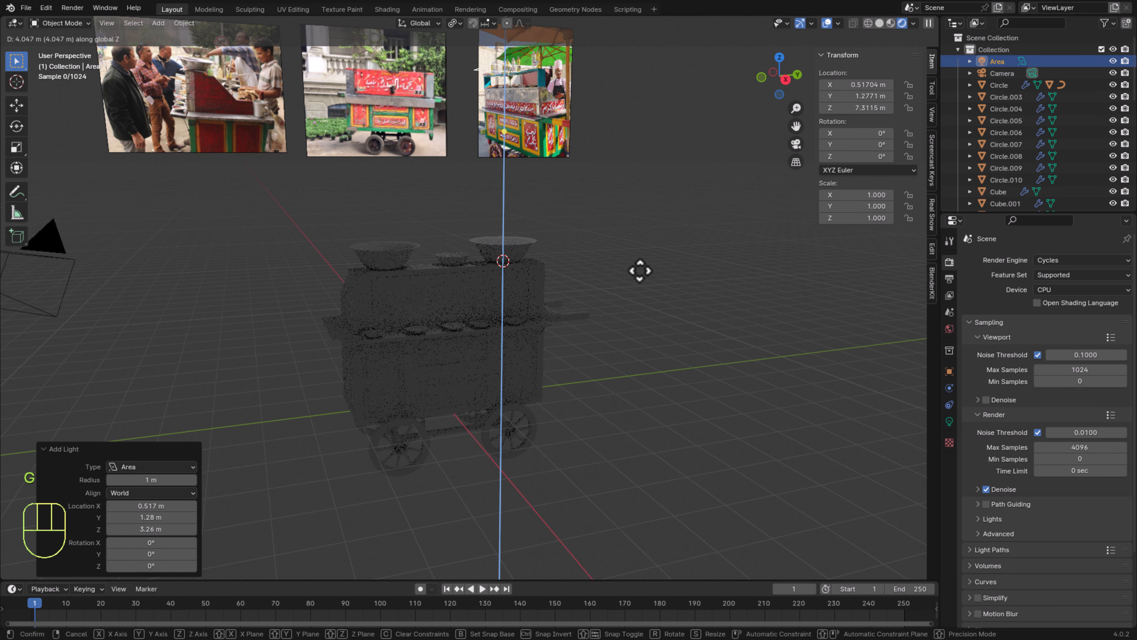
click(640, 269)
Scale the area light up to about 8.7 and move it about -1.32 m along Y
key(s)
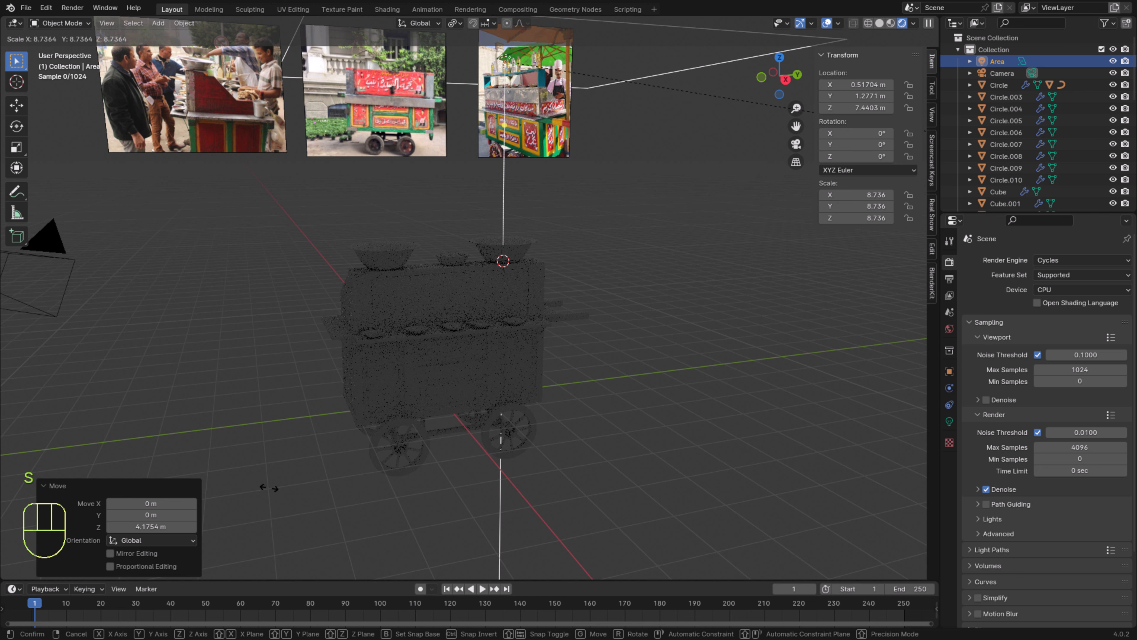
click(604, 452)
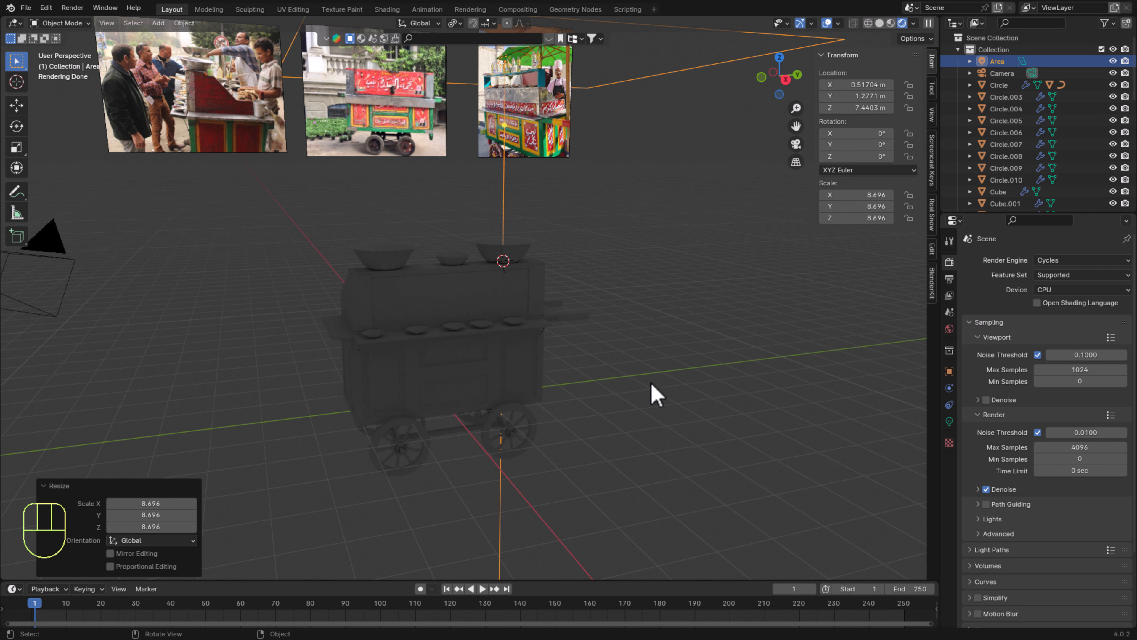
key(g)
key(y)
click(584, 382)
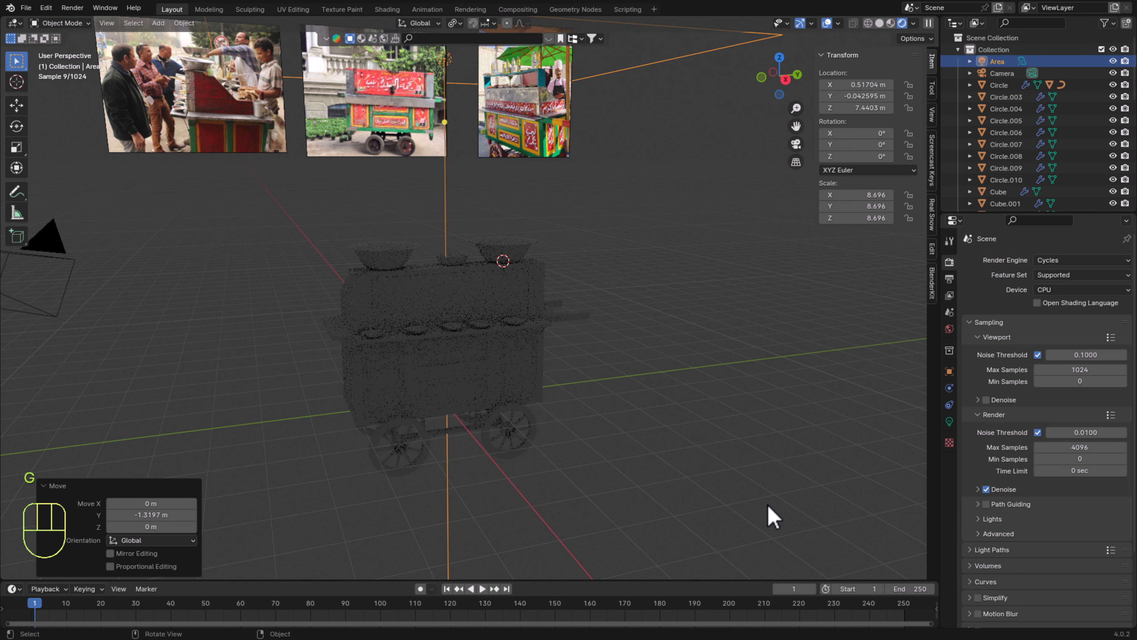
Increase the area light's power, trying 300 W and 700 W and ending at 1000 W
click(949, 421)
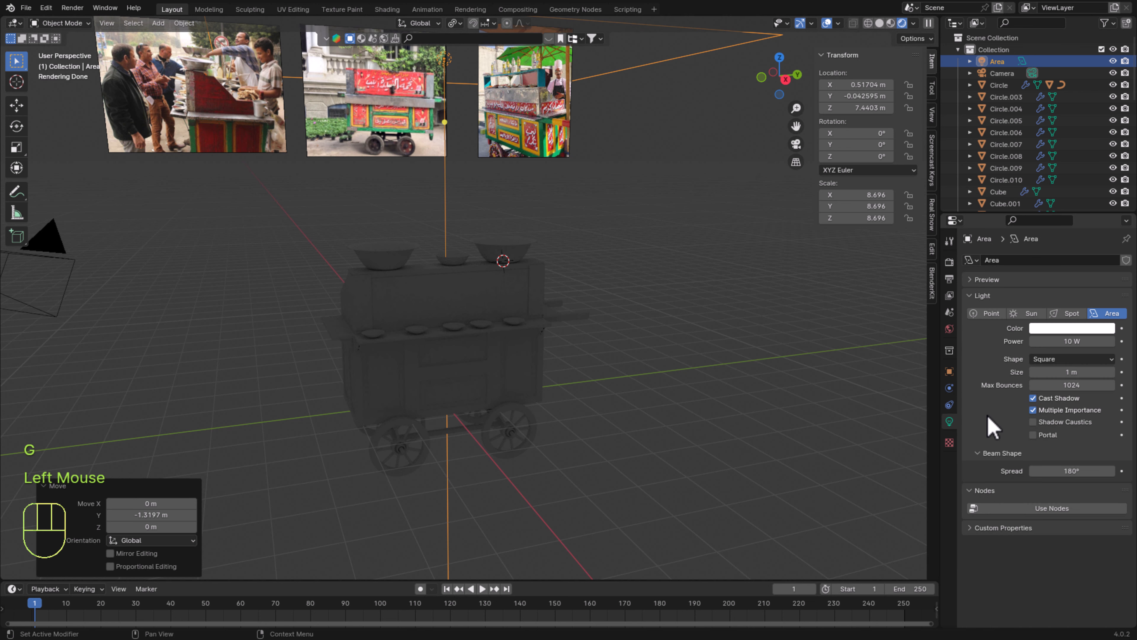
double_click(1072, 341)
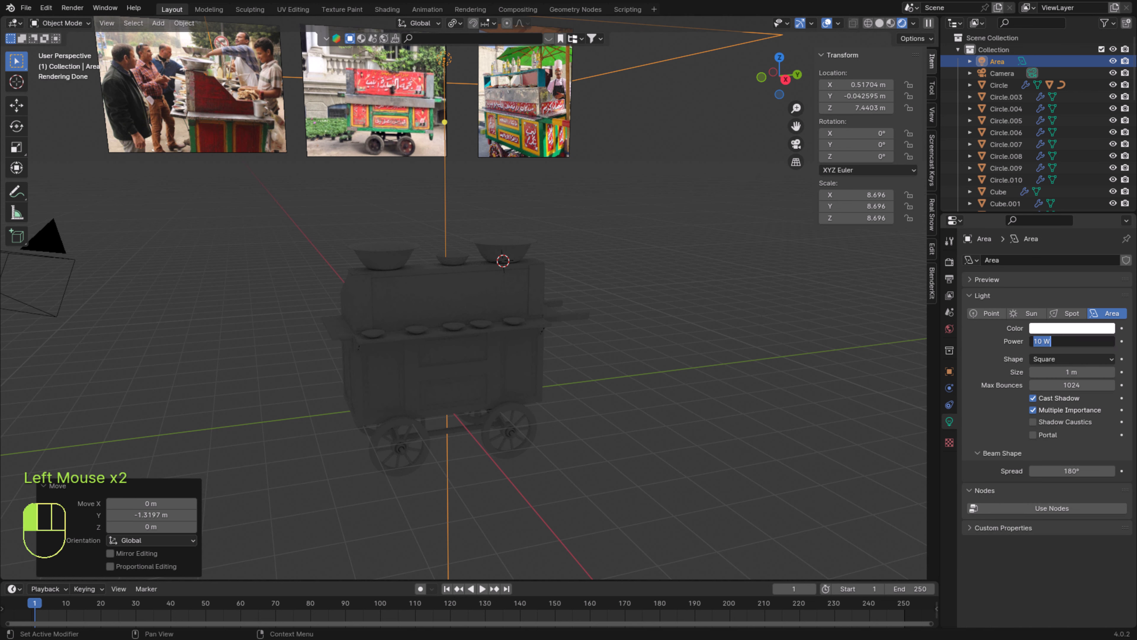
text(300)
key(Return)
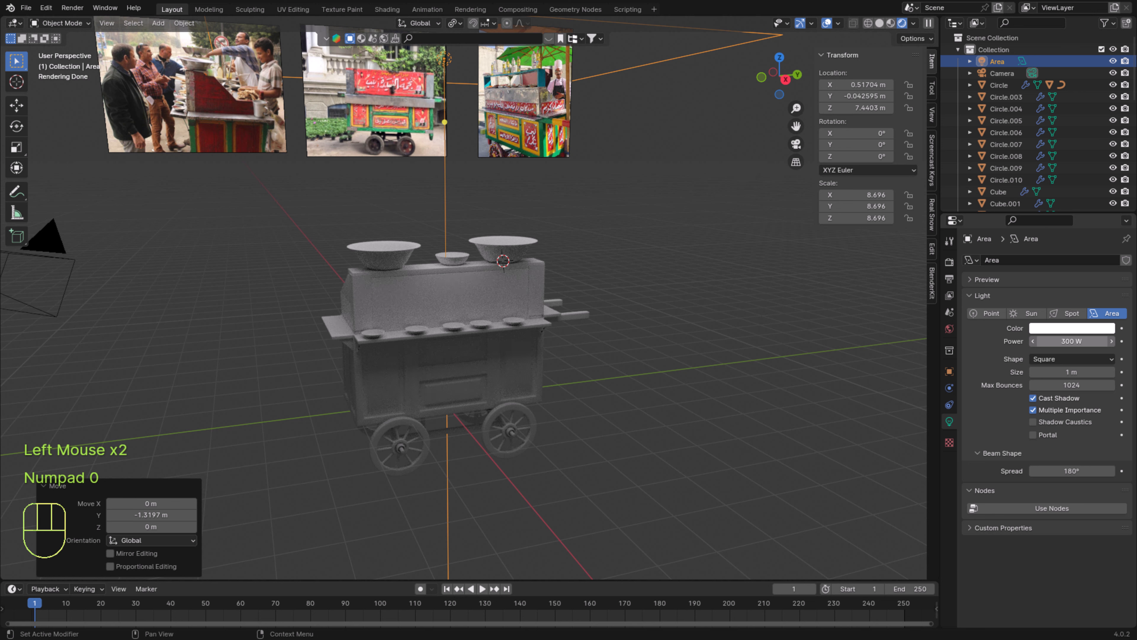
click(1072, 341)
text(700)
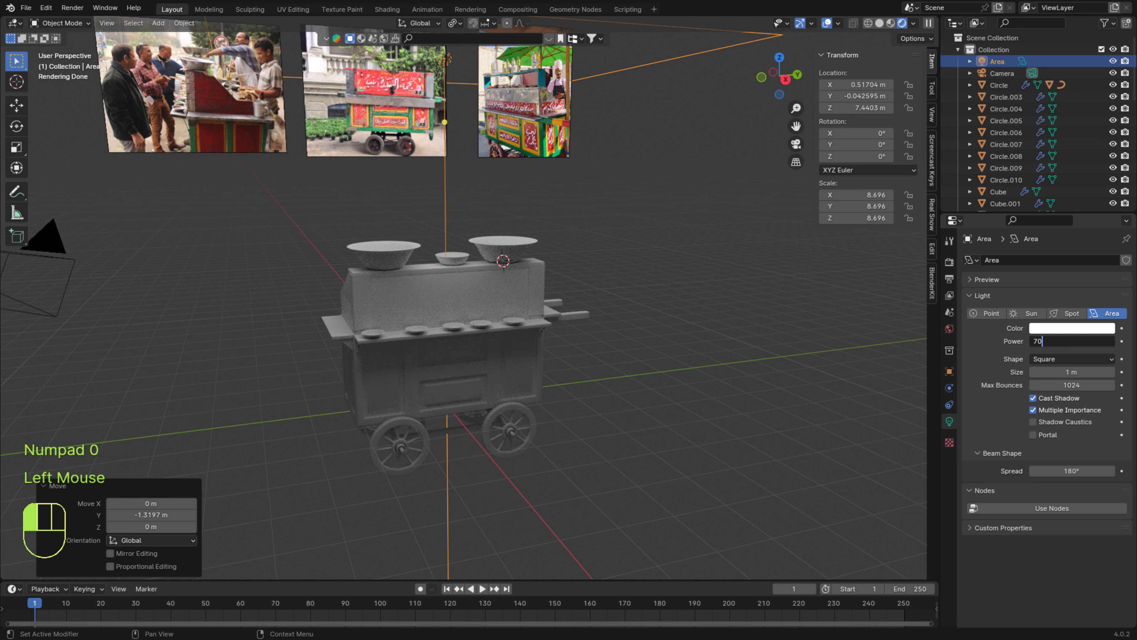
key(Return)
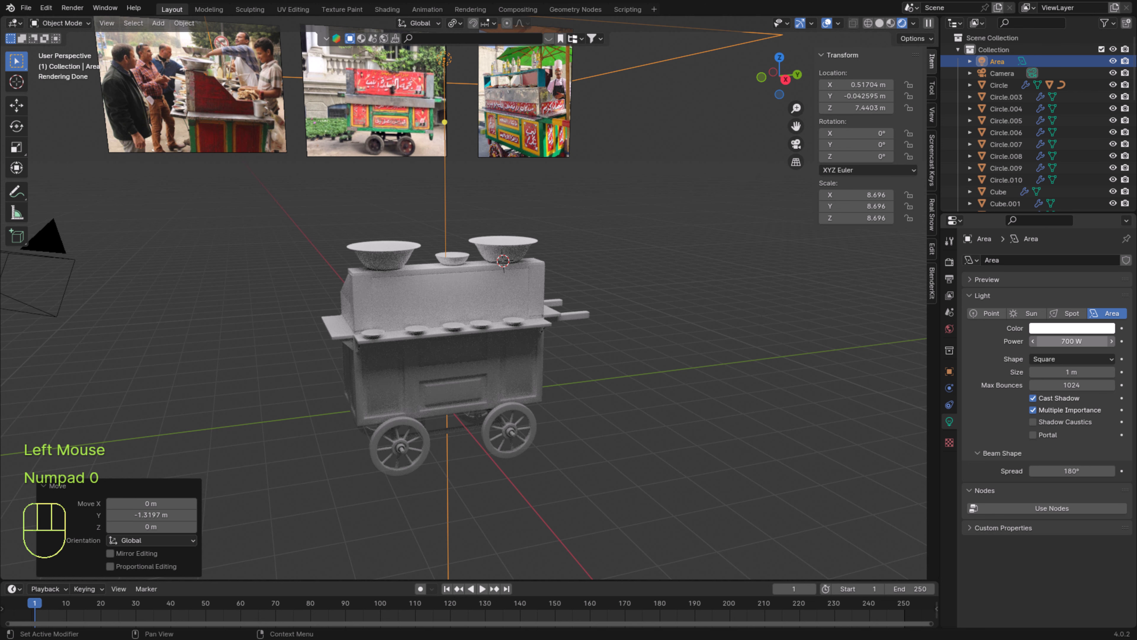
click(1072, 341)
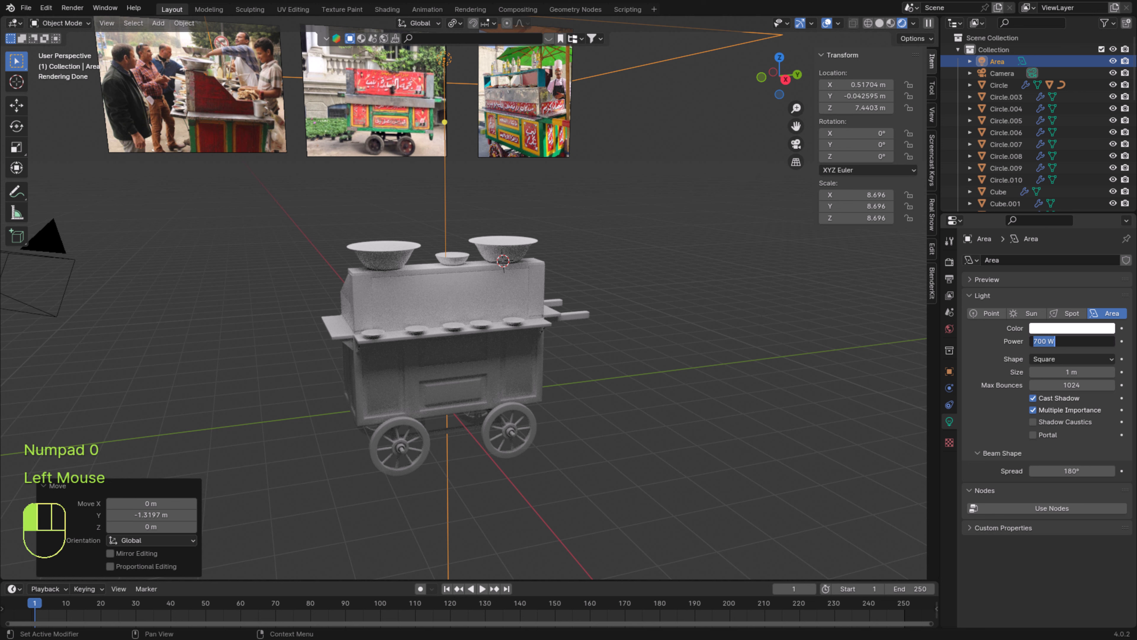
text(1000)
key(Return)
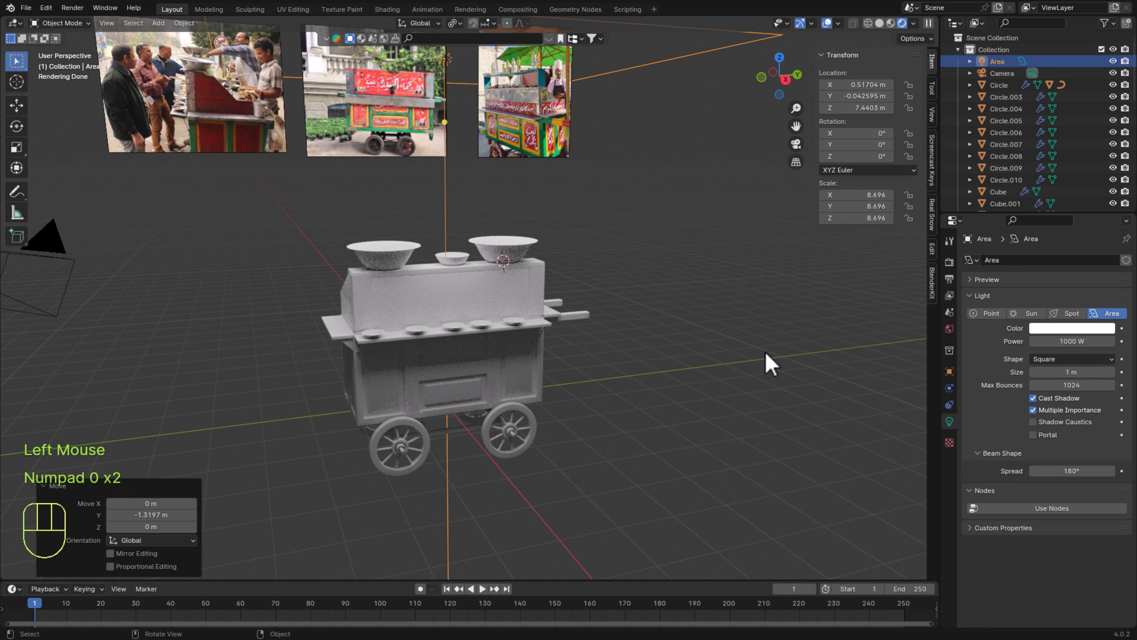
Duplicate the area light and place the copy about 8.61 m away along X
middle_drag(770, 363, 620, 295)
scroll(617, 290, down, 1)
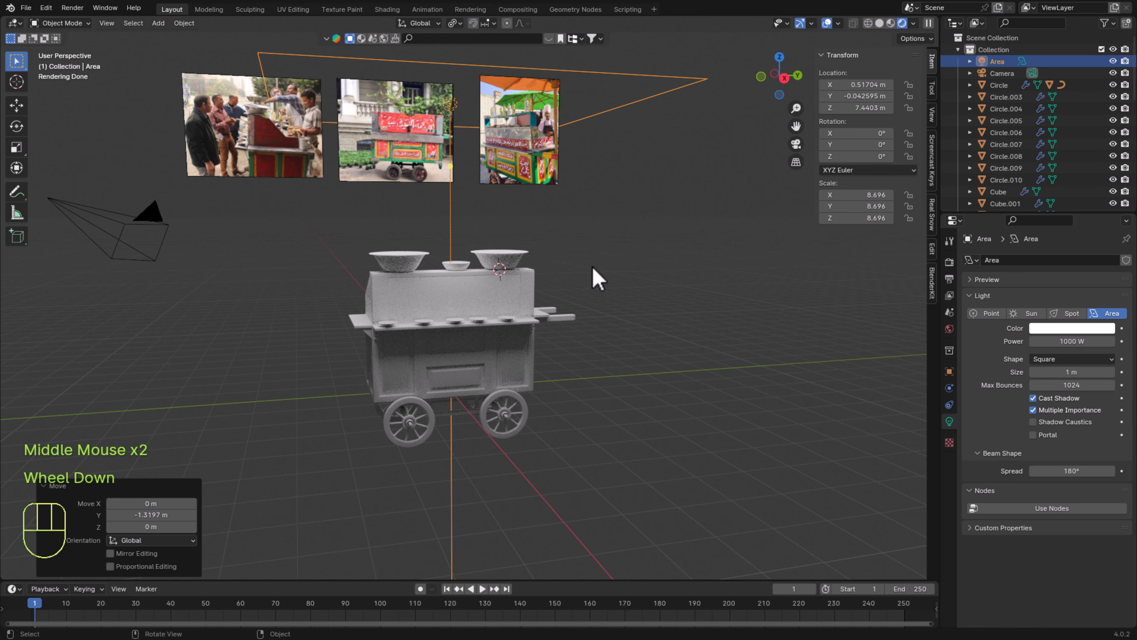
key(shift+d)
key(x)
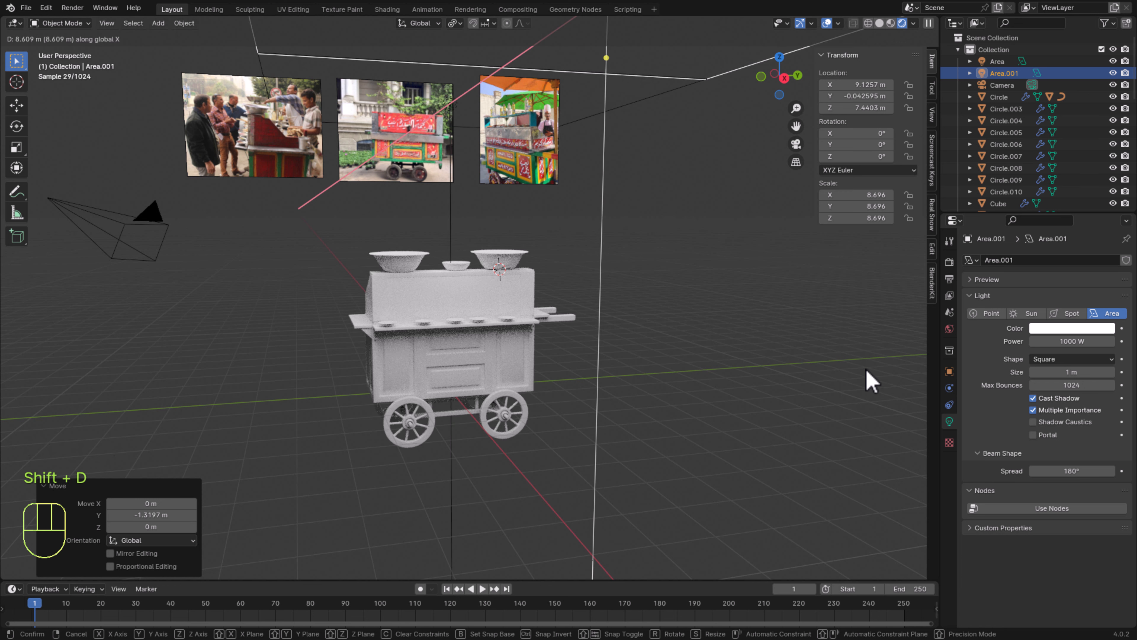
click(871, 381)
Scale the duplicated area light by about 0.42 and move it about 1.77 m along Y
key(s)
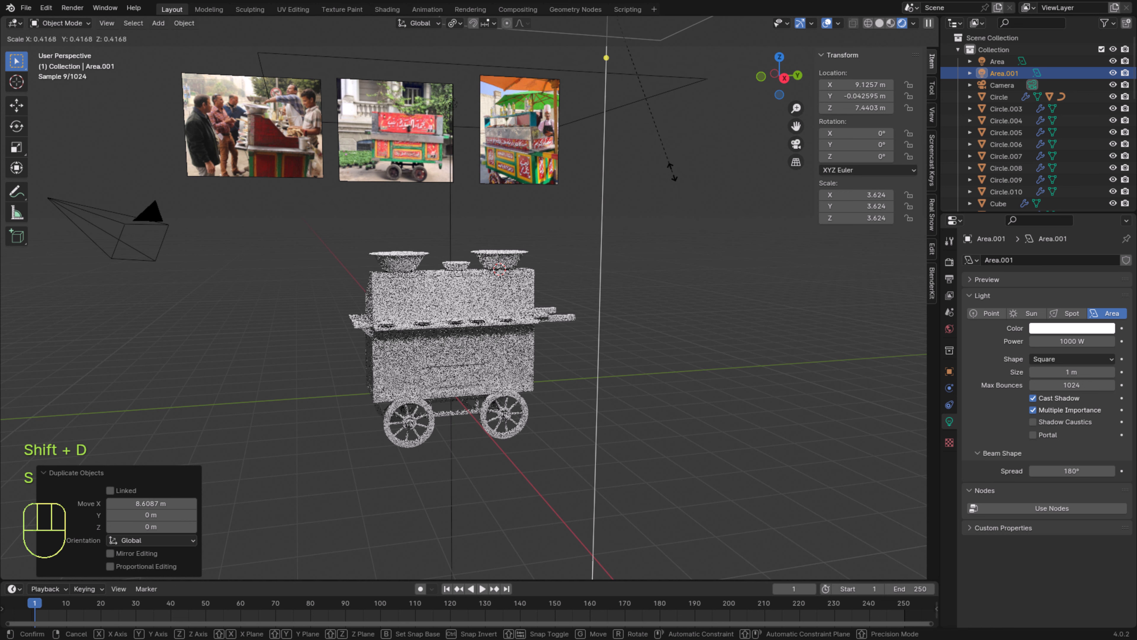
click(672, 173)
key(g)
key(y)
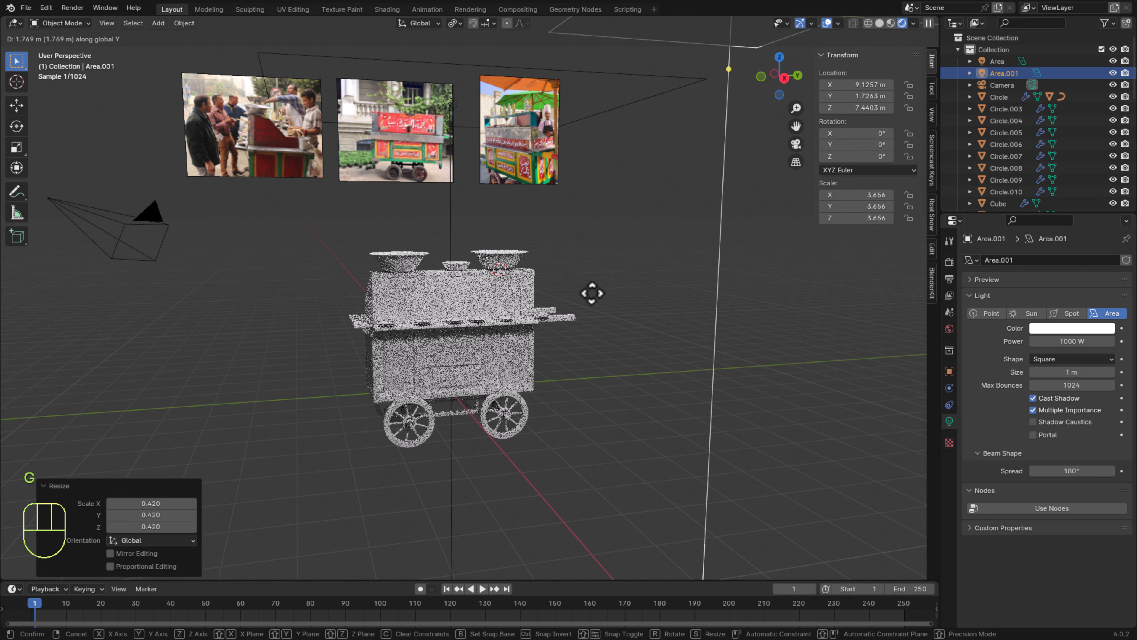
click(593, 293)
Save the file with the new lighting setup
middle_drag(592, 293, 571, 356)
scroll(573, 356, up, 3)
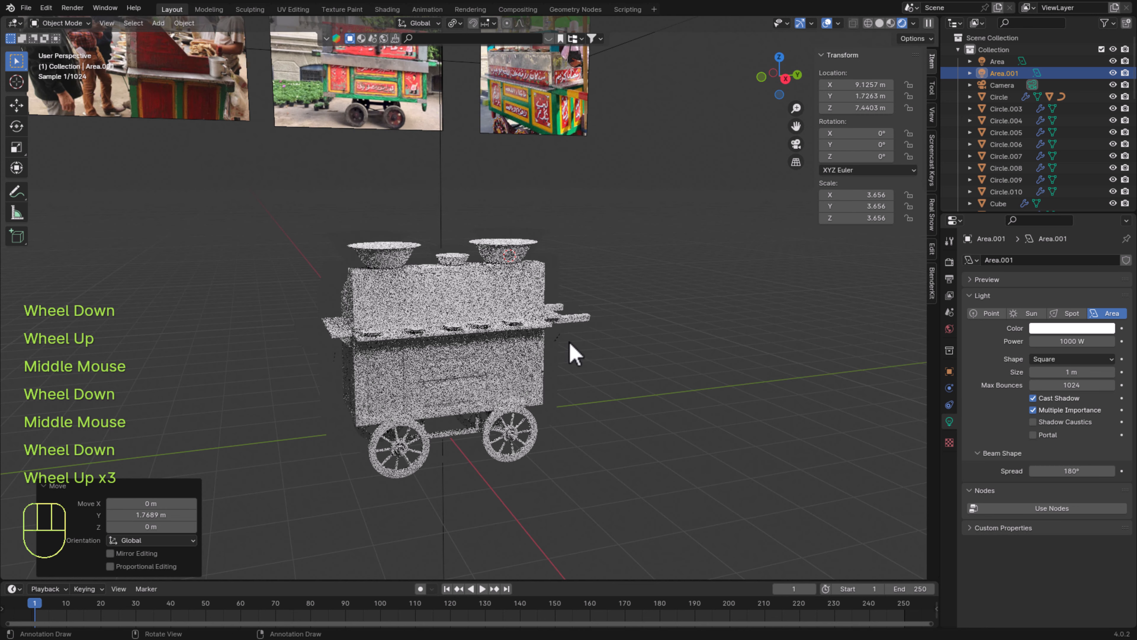
key(ctrl+s)
Sample green from the third reference photo's cart as the base color of the cart body's material and brighten it
middle_drag(743, 363, 655, 437)
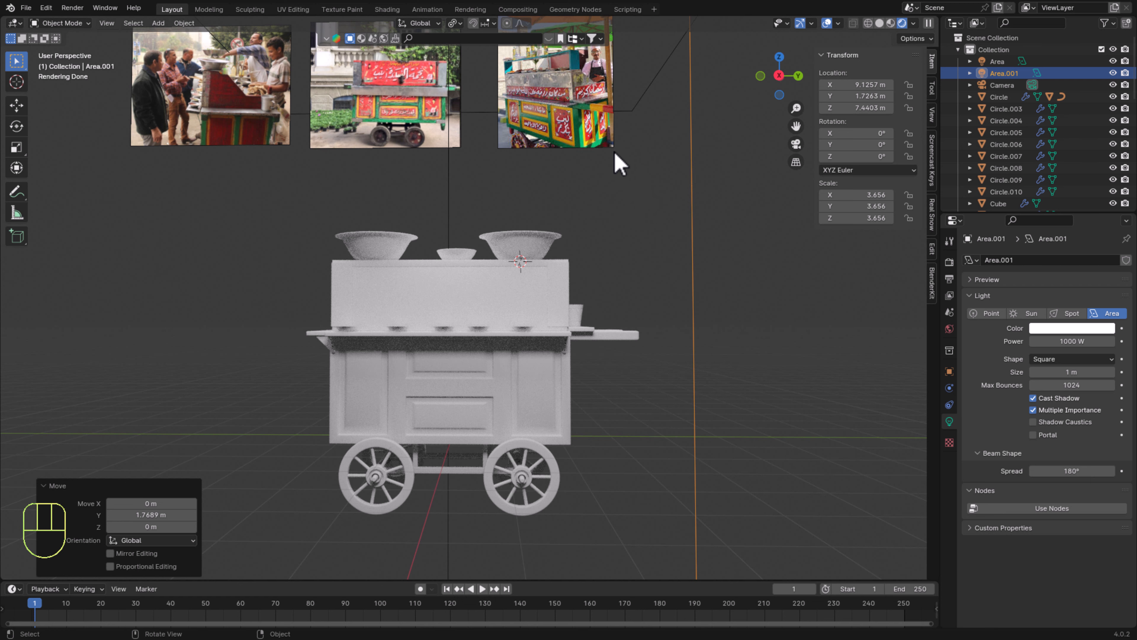
middle_drag(656, 495, 643, 503)
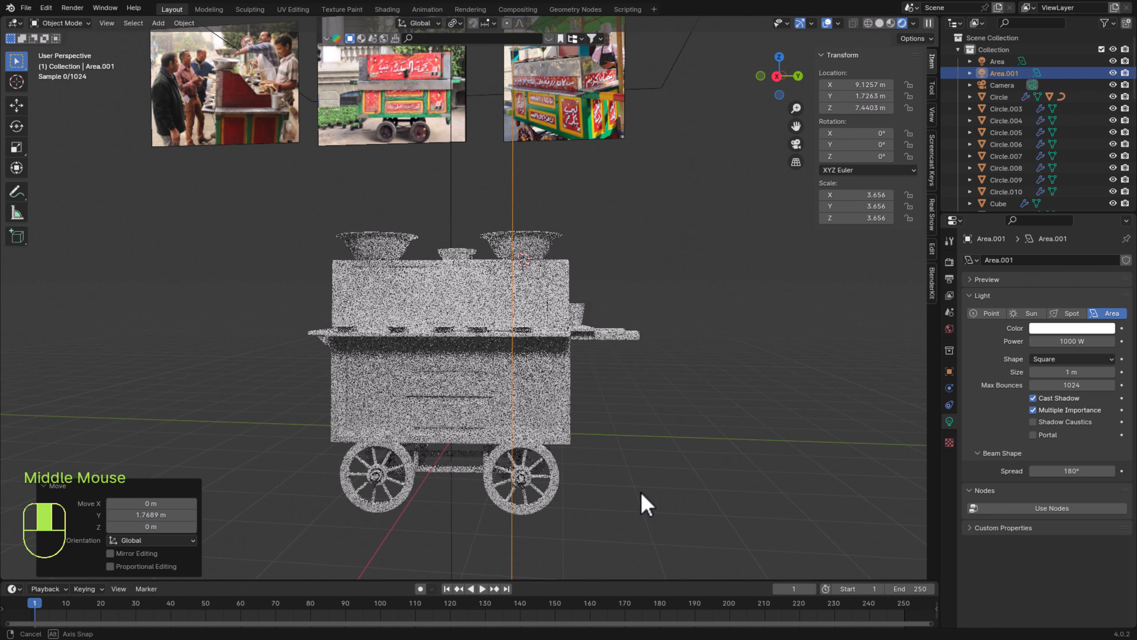
scroll(621, 505, up, 1)
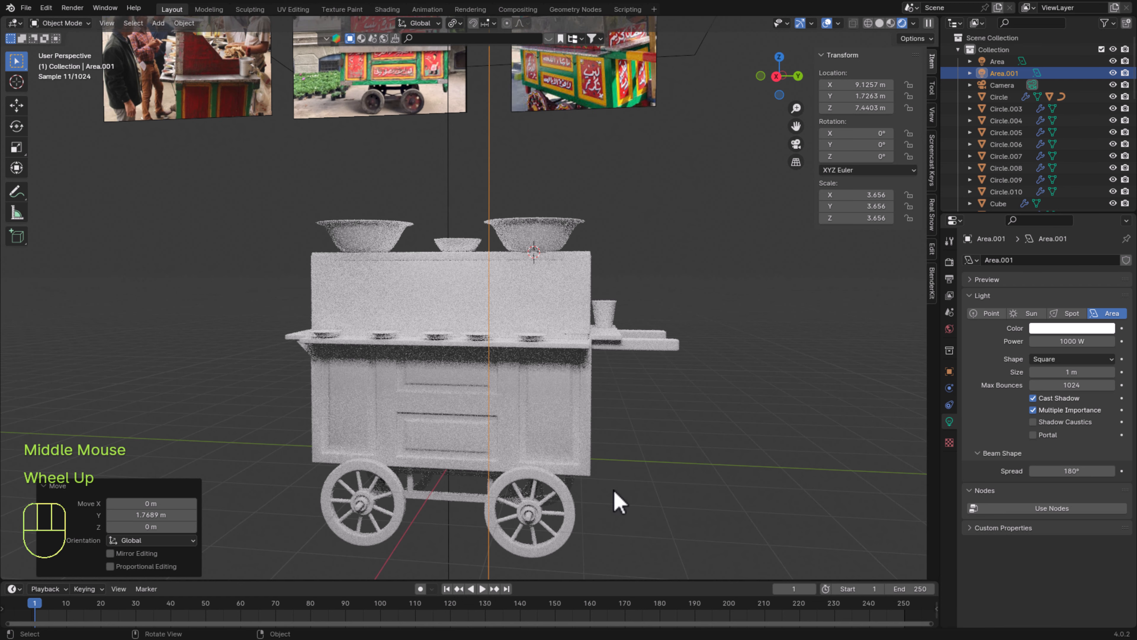
click(589, 474)
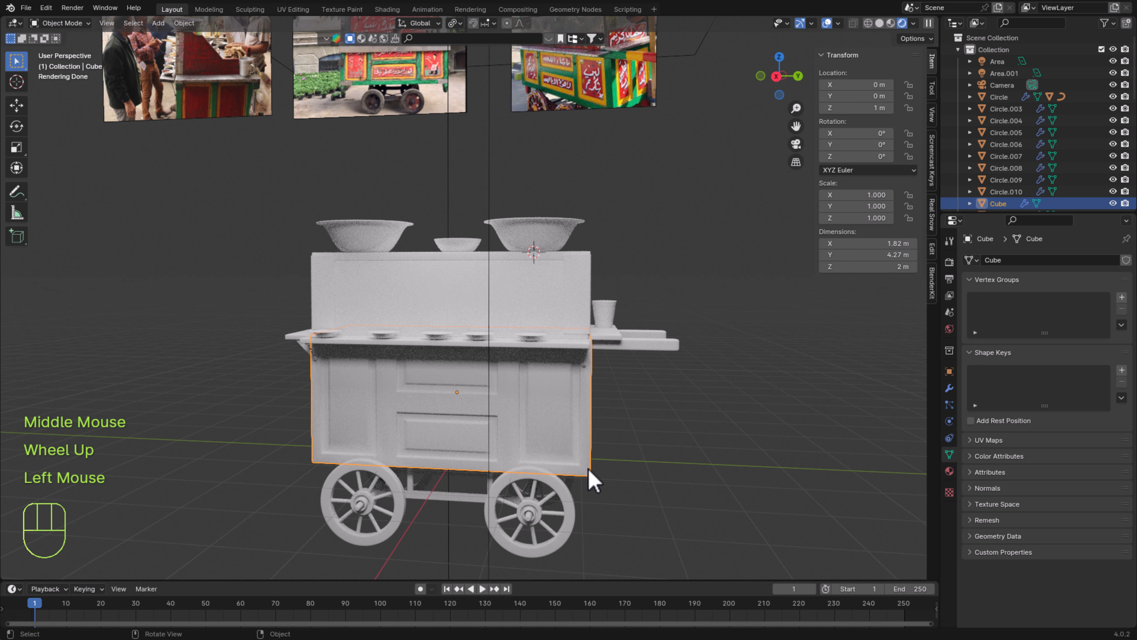
click(950, 471)
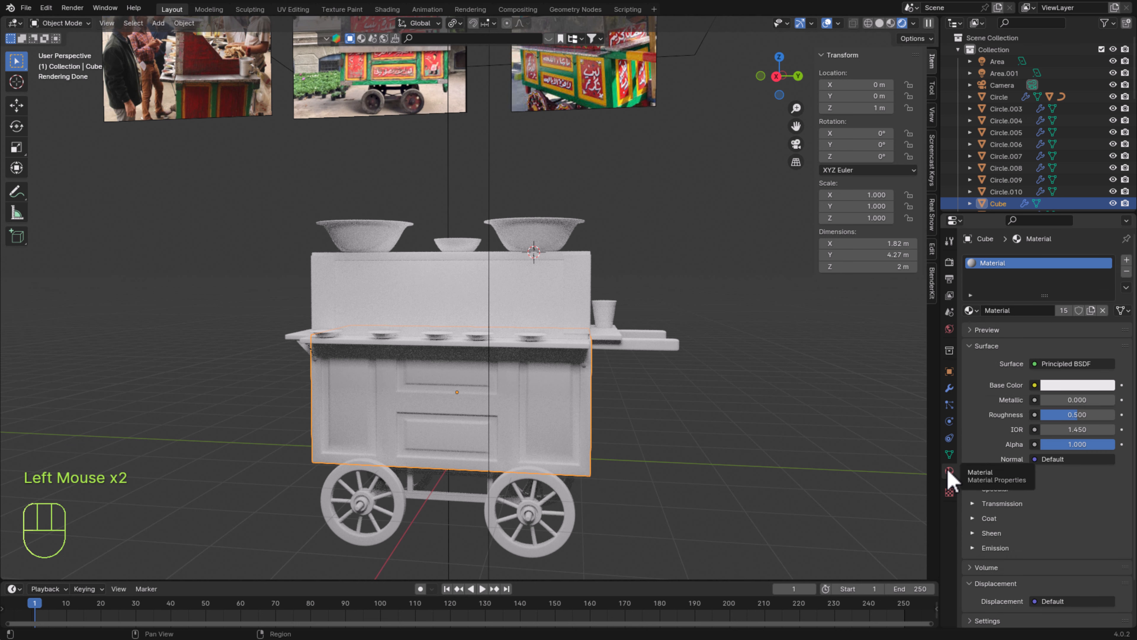
click(1075, 385)
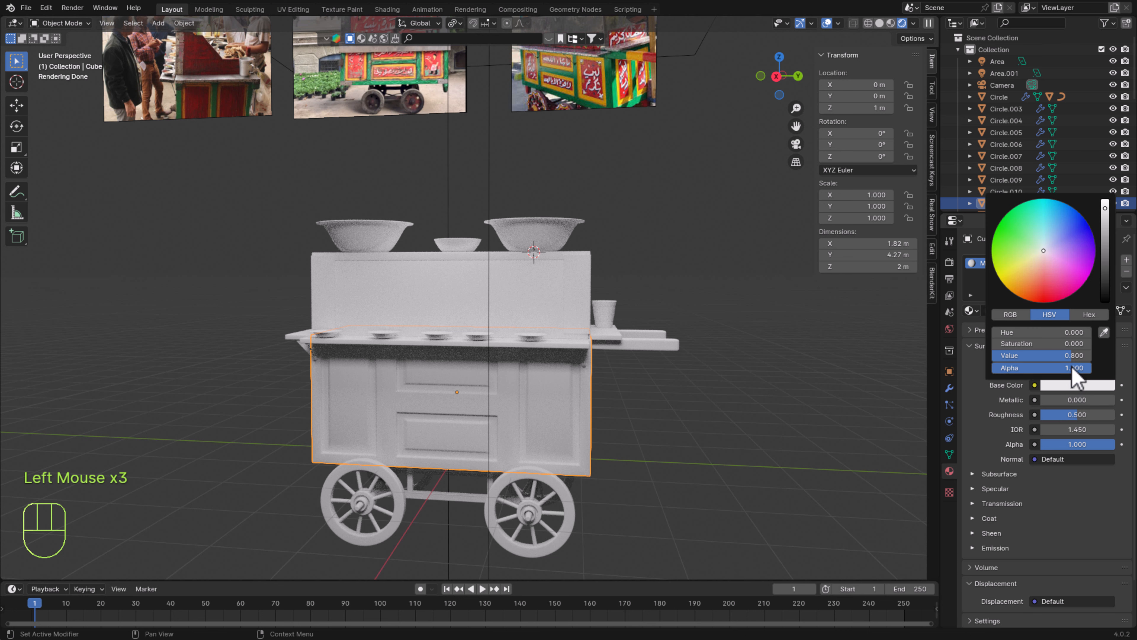
click(1105, 334)
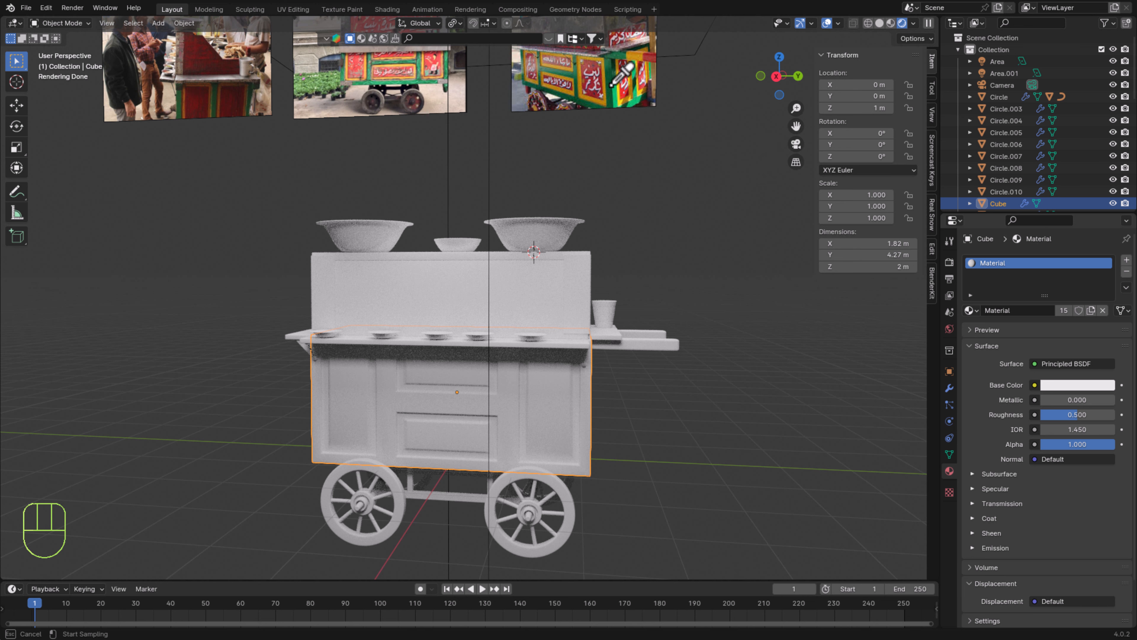
click(612, 107)
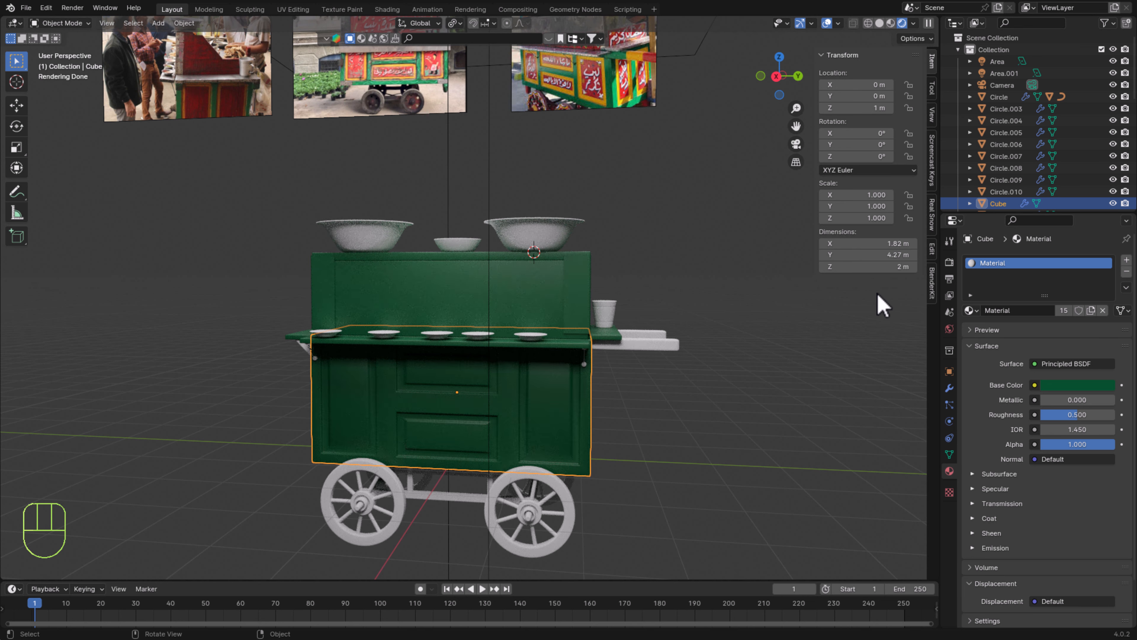
click(1078, 385)
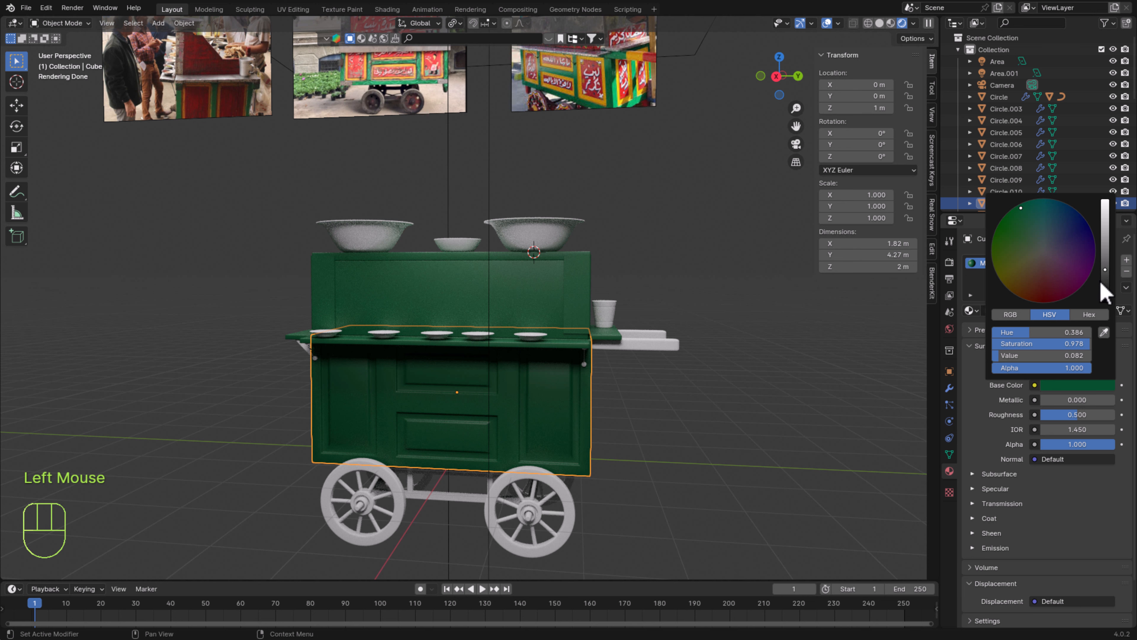
drag(1107, 270, 1105, 255)
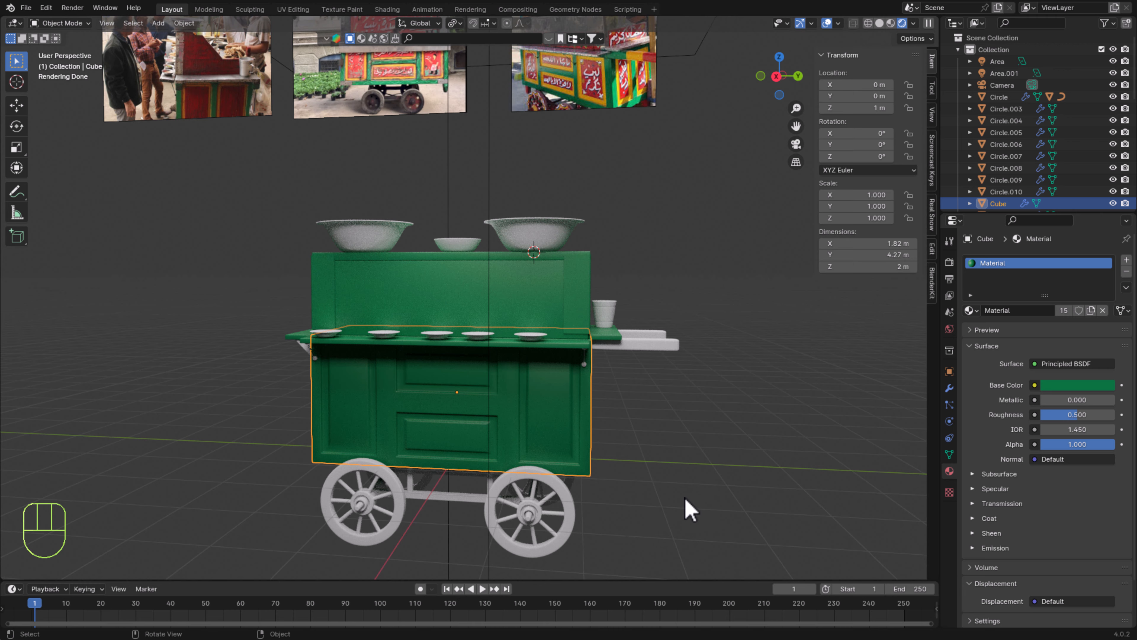
In Edit Mode, select the four inset panel faces on the front of the cart body
middle_drag(685, 508, 423, 414)
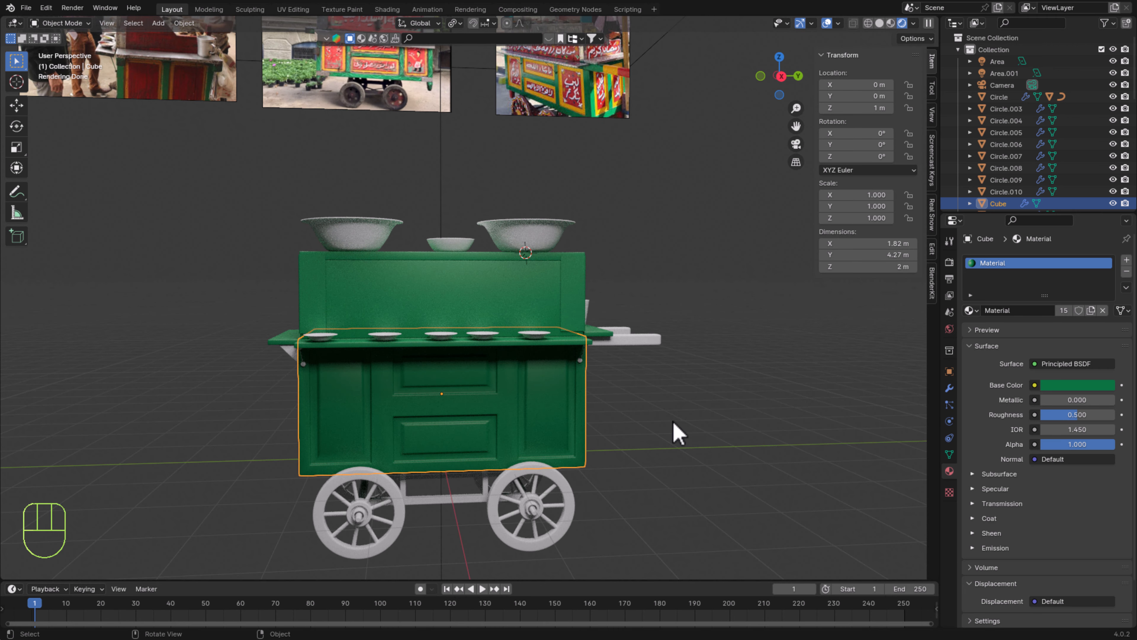
key(Tab)
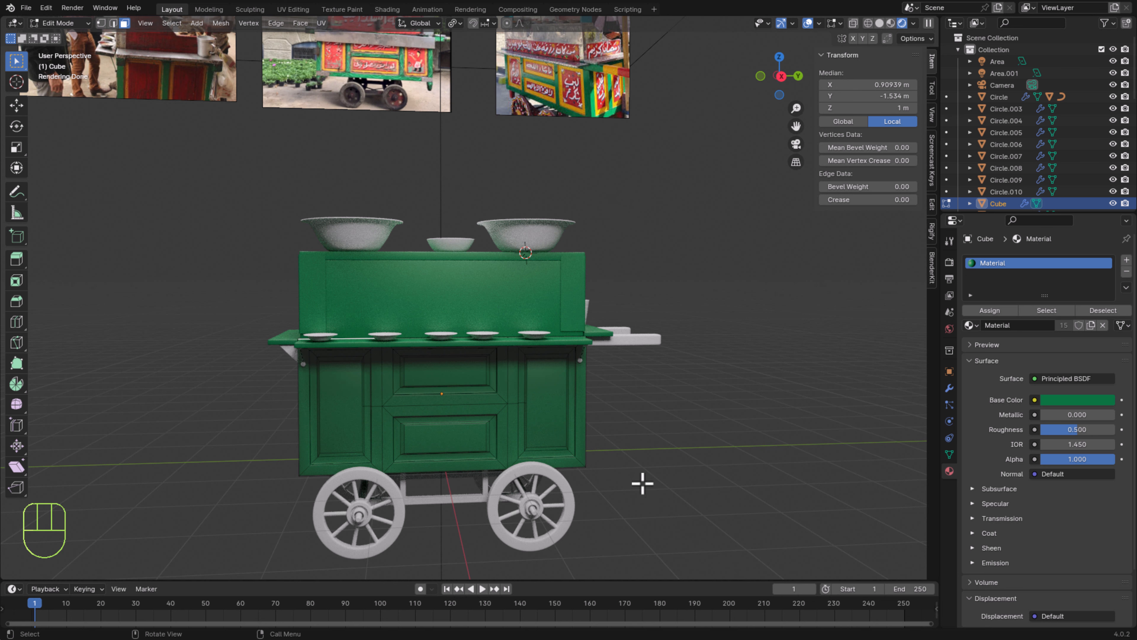
click(546, 397)
scroll(549, 401, up, 2)
shift+middle_drag(549, 401, 610, 424)
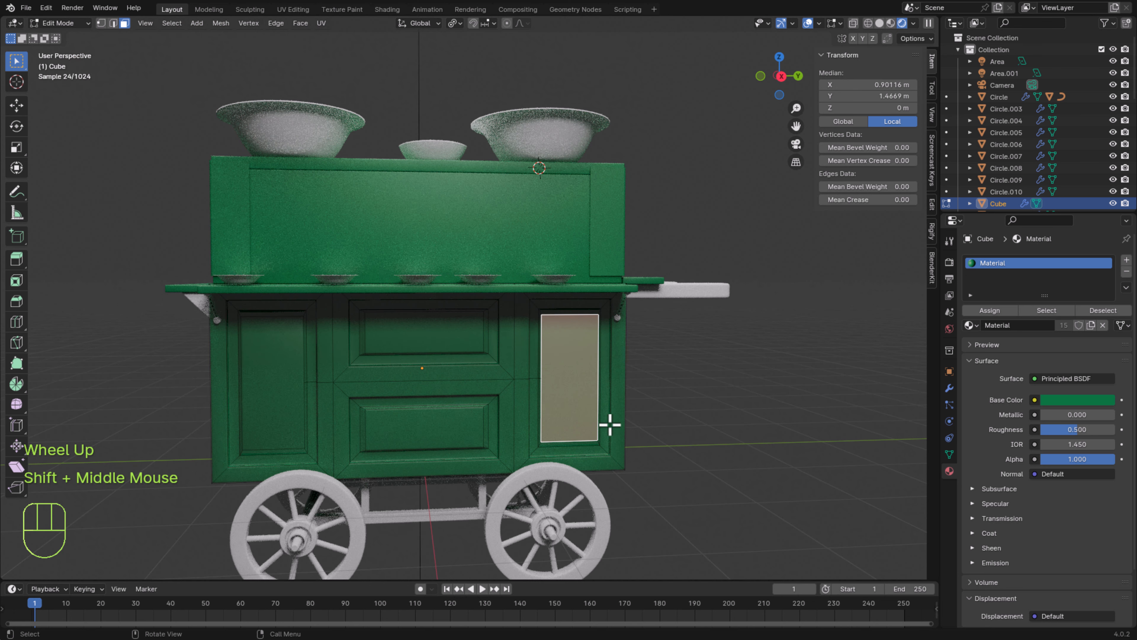
shift+click(399, 439)
shift+click(429, 334)
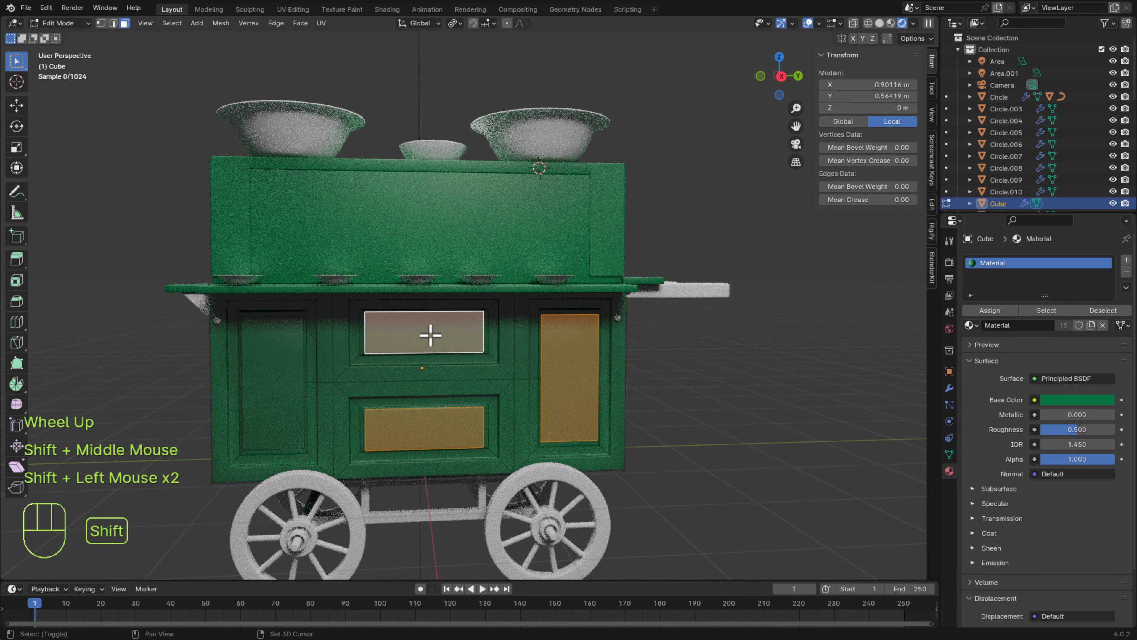
shift+click(251, 386)
Add the two inset panel faces on each end of the cart body to the selection
middle_drag(177, 435, 351, 447)
shift+click(352, 447)
shift+click(216, 437)
middle_drag(708, 381, 449, 407)
shift+click(541, 437)
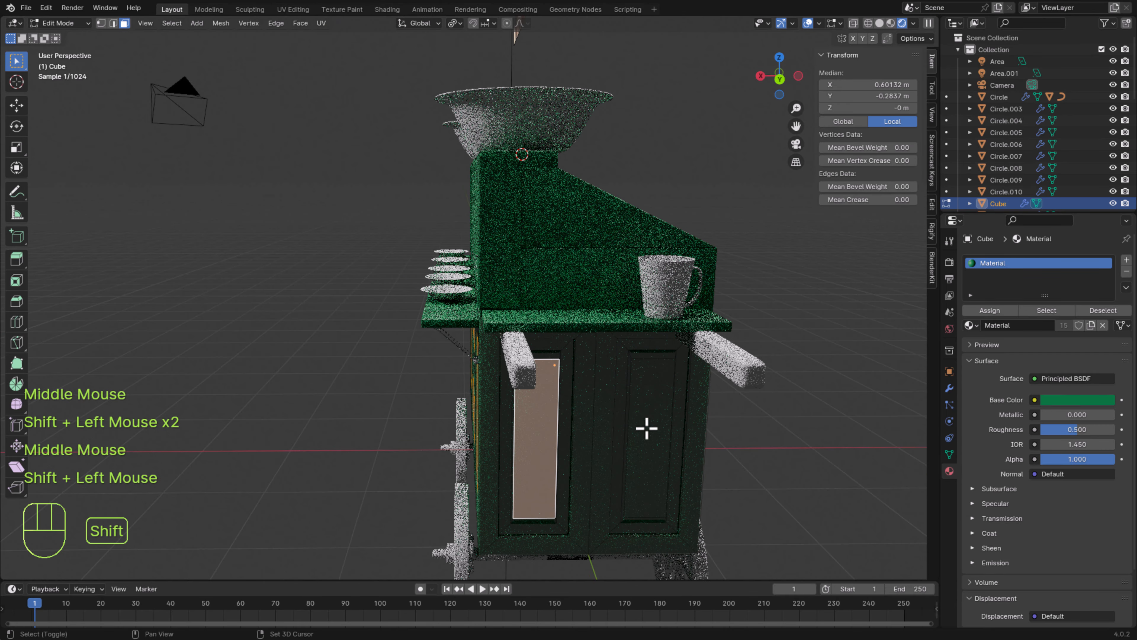
shift+click(645, 427)
Add the four inset panel faces on the back of the cart body to the selection
middle_drag(751, 448, 614, 440)
scroll(649, 430, down, 2)
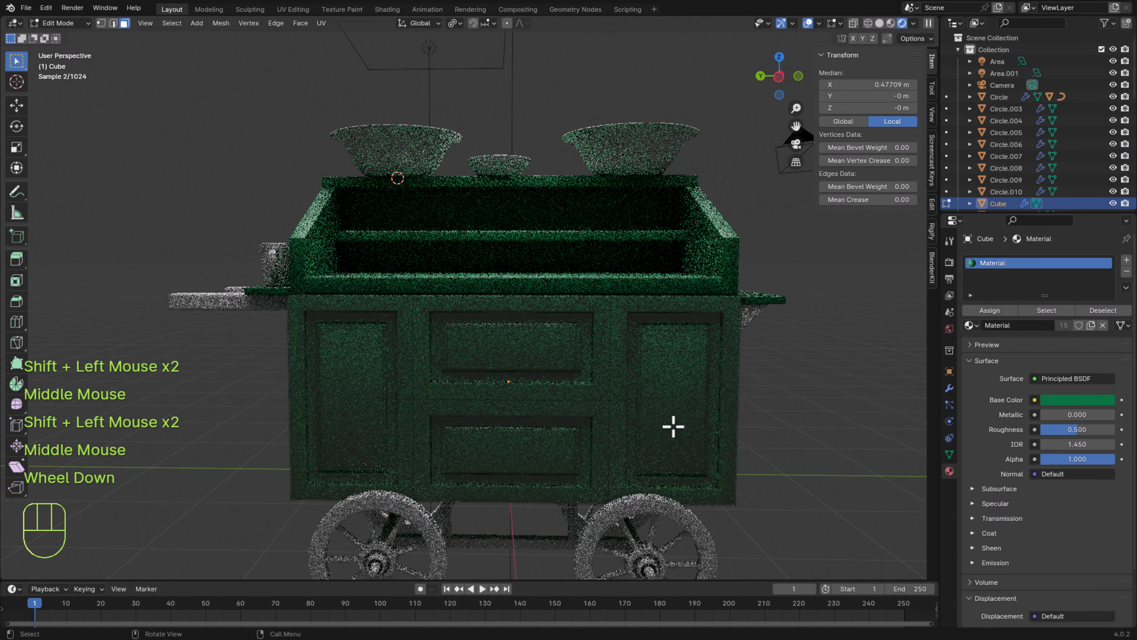
shift+click(686, 409)
shift+click(533, 360)
shift+click(528, 445)
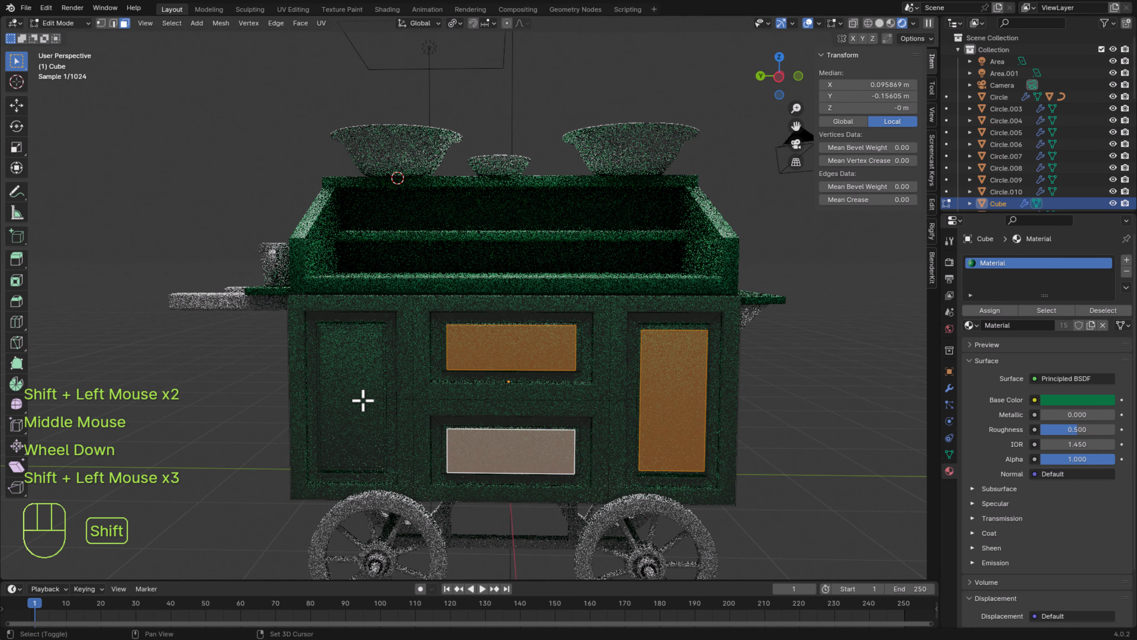
shift+click(358, 396)
Add a second material slot to the cart body, assign the selected panels to it, and create a new material there
middle_drag(808, 437, 647, 442)
scroll(521, 364, down, 2)
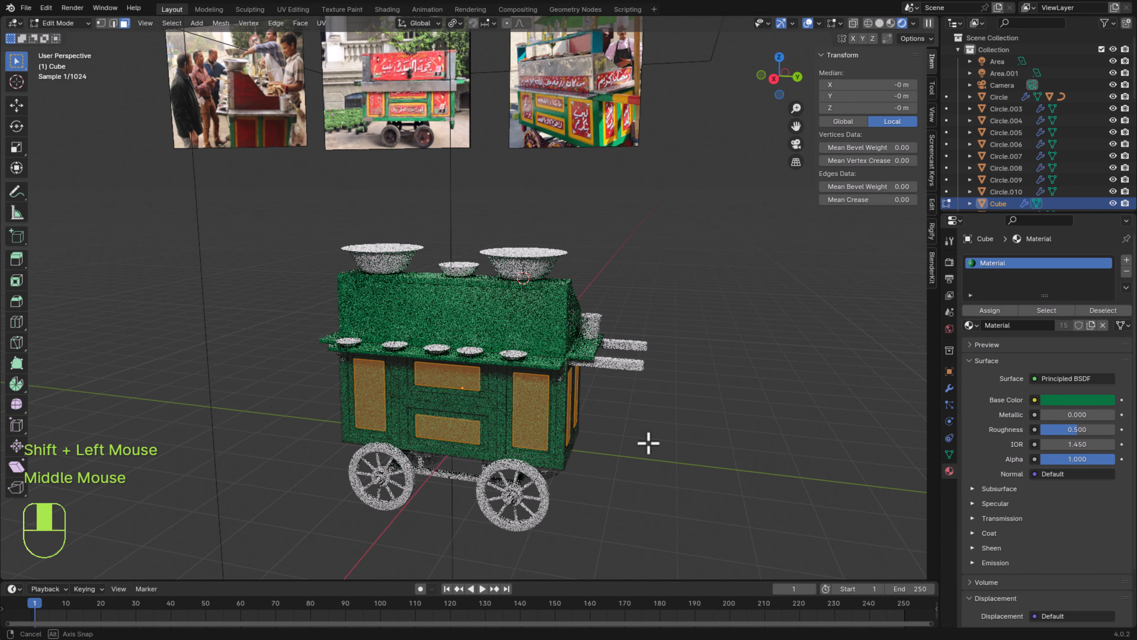
shift+middle_drag(584, 402, 600, 406)
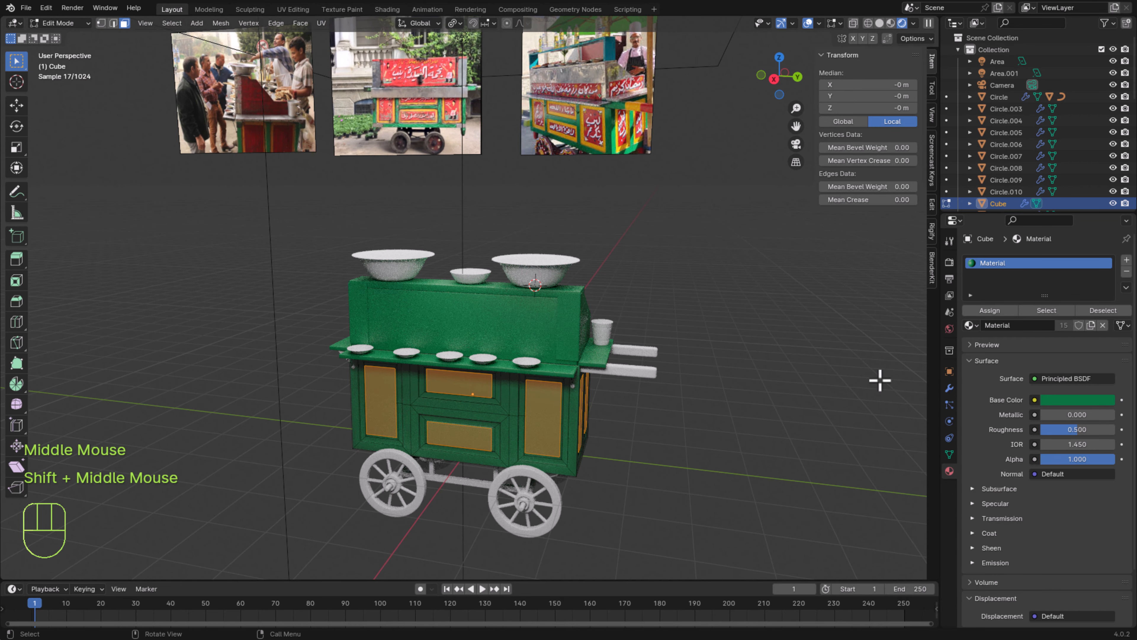
click(1127, 261)
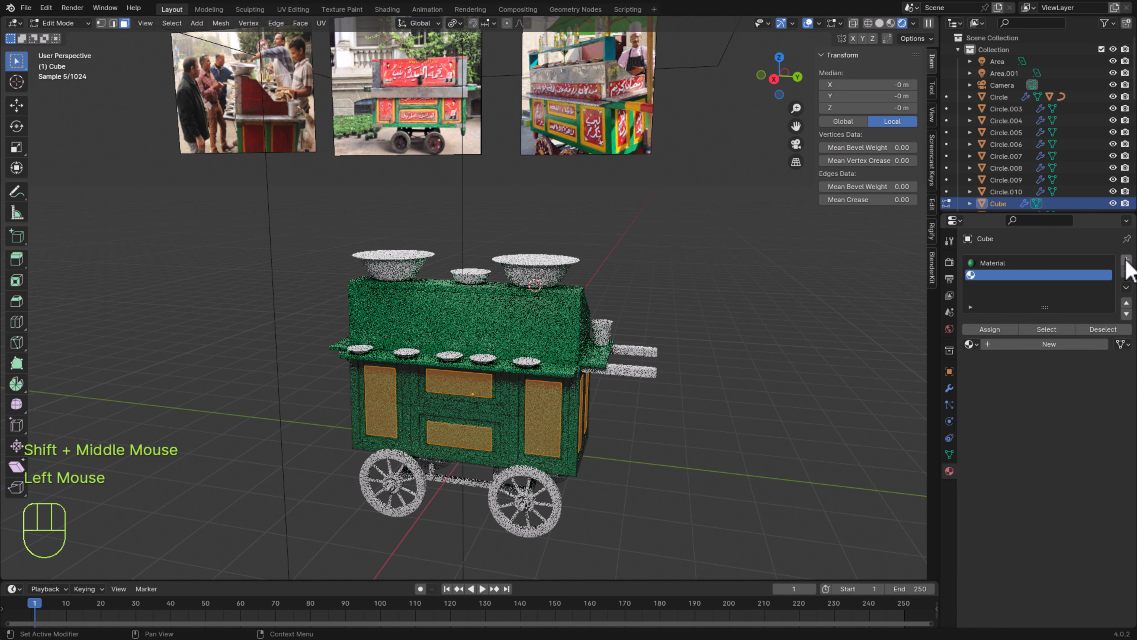
click(997, 330)
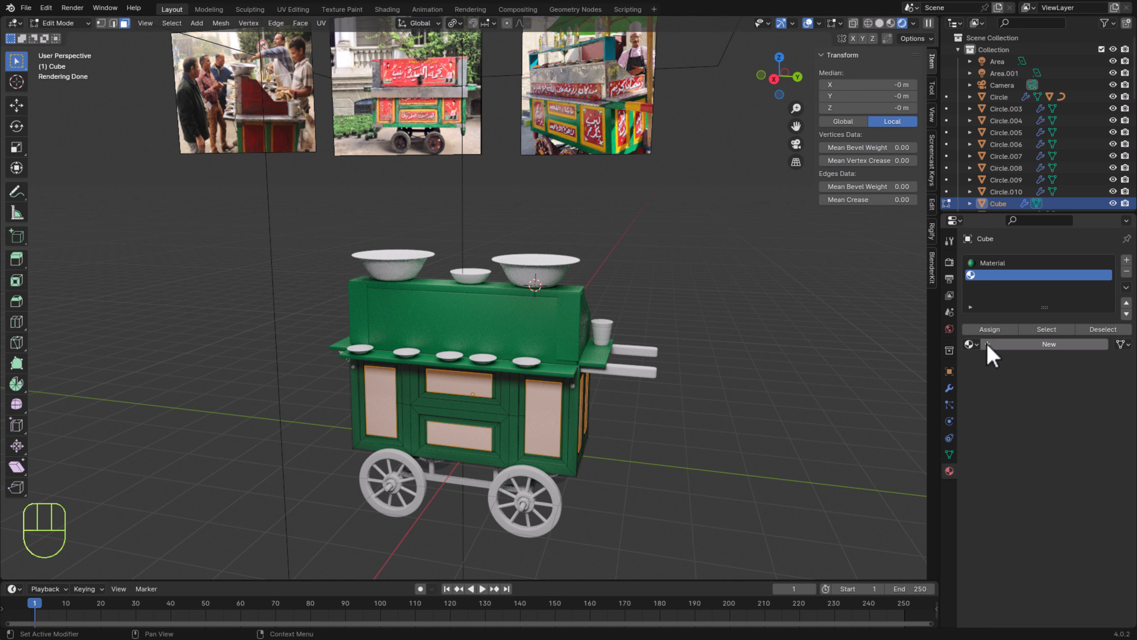
click(1050, 344)
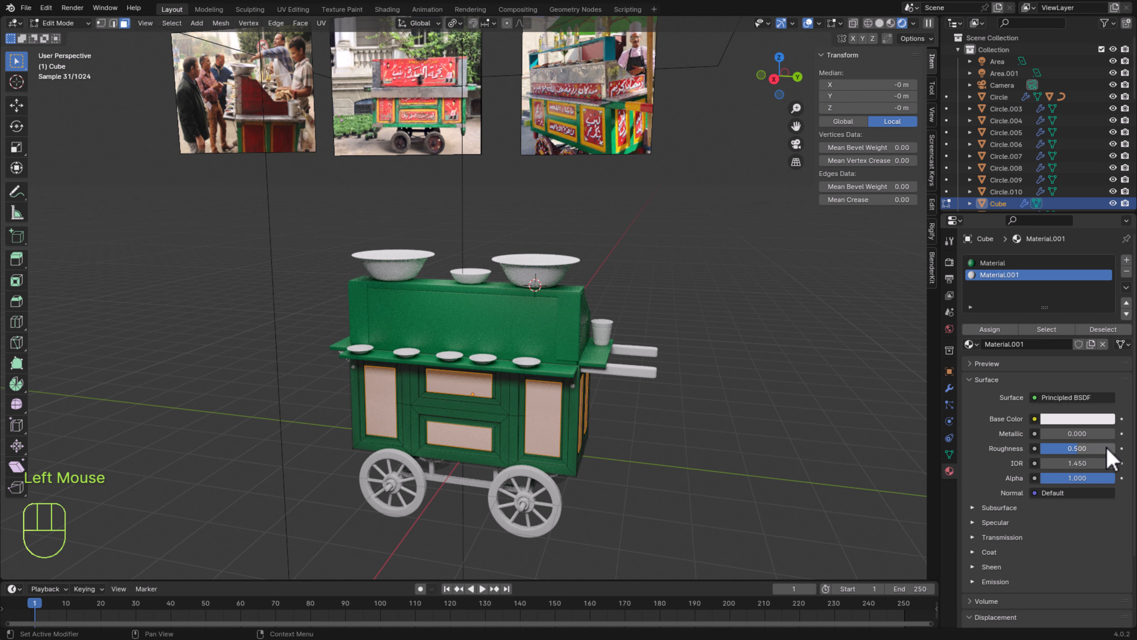
Sample red from the third reference photo's cart as the base color of the panel material, and deselect the faces
click(1099, 420)
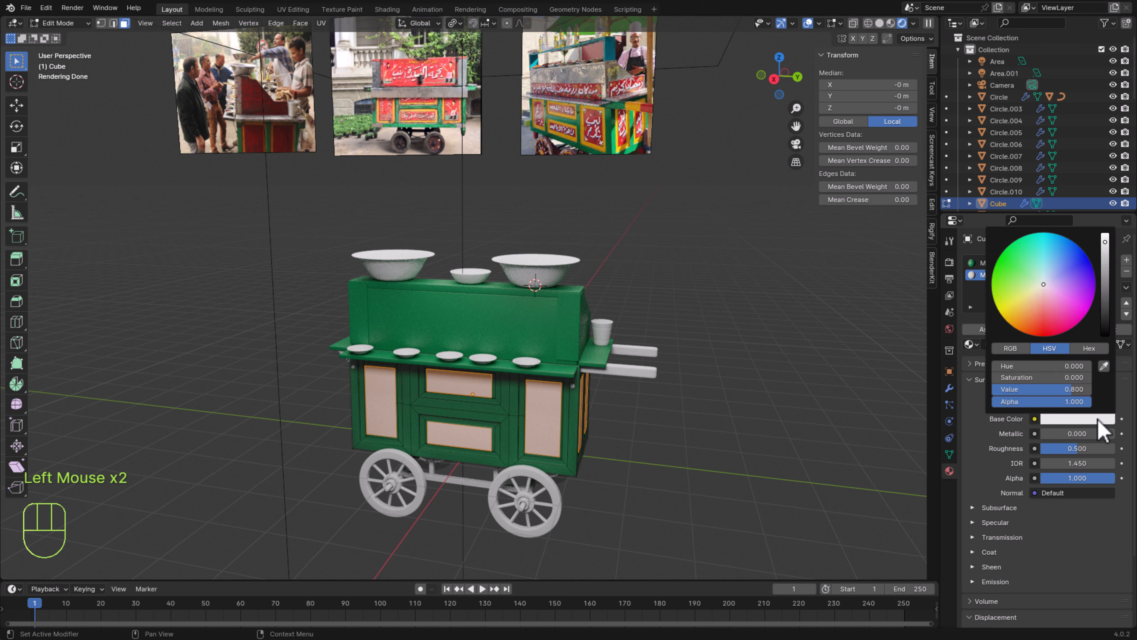
click(1104, 366)
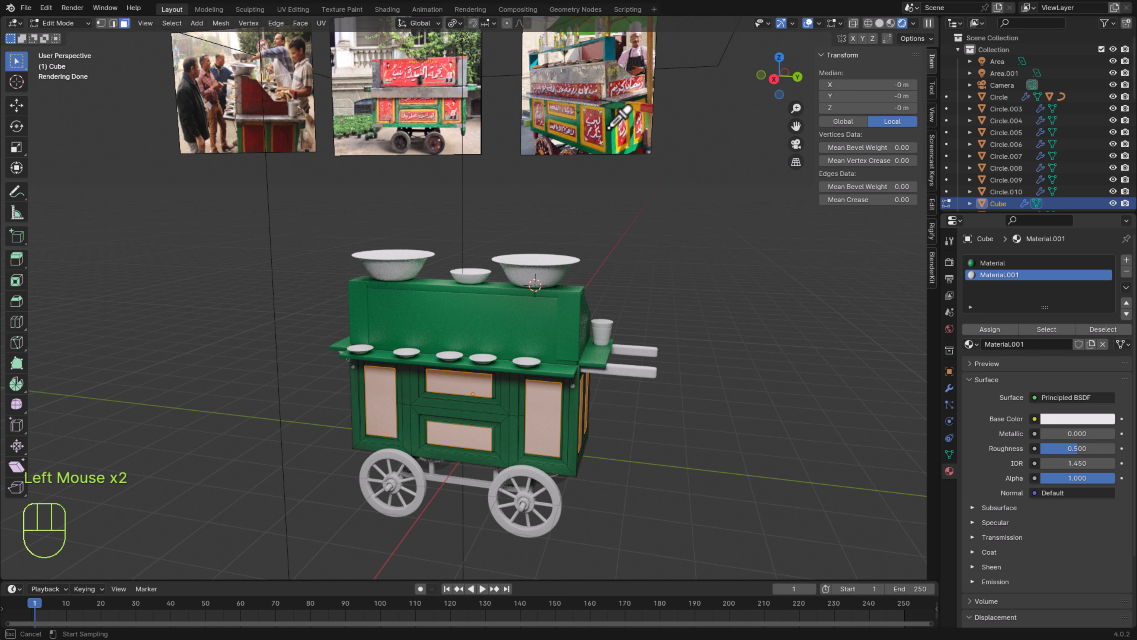
click(592, 141)
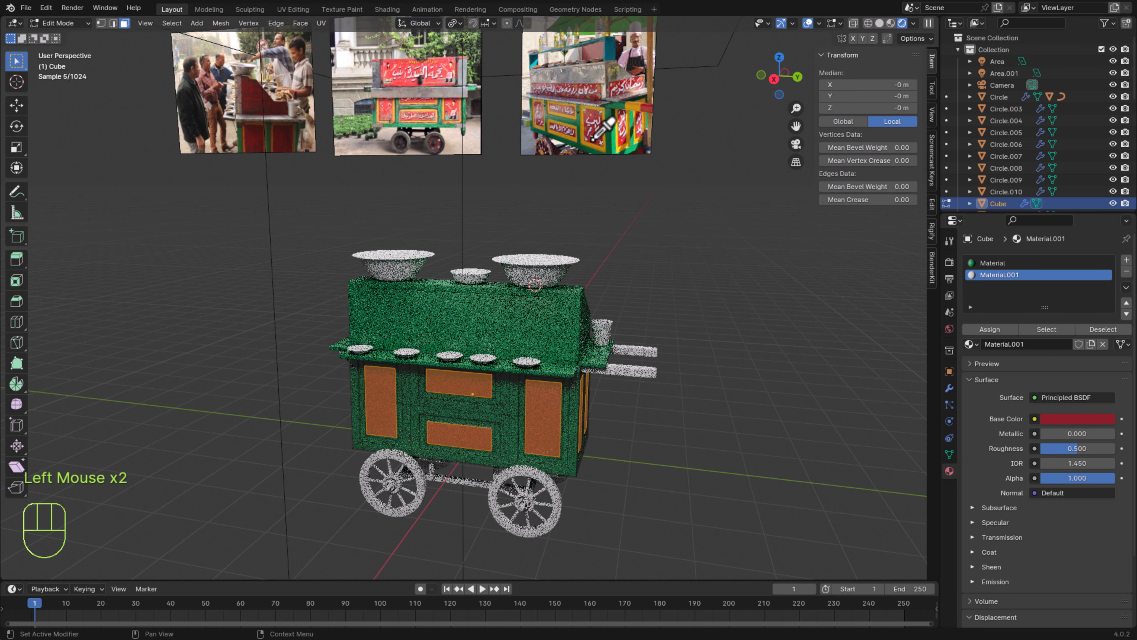
click(681, 425)
middle_drag(761, 452, 765, 448)
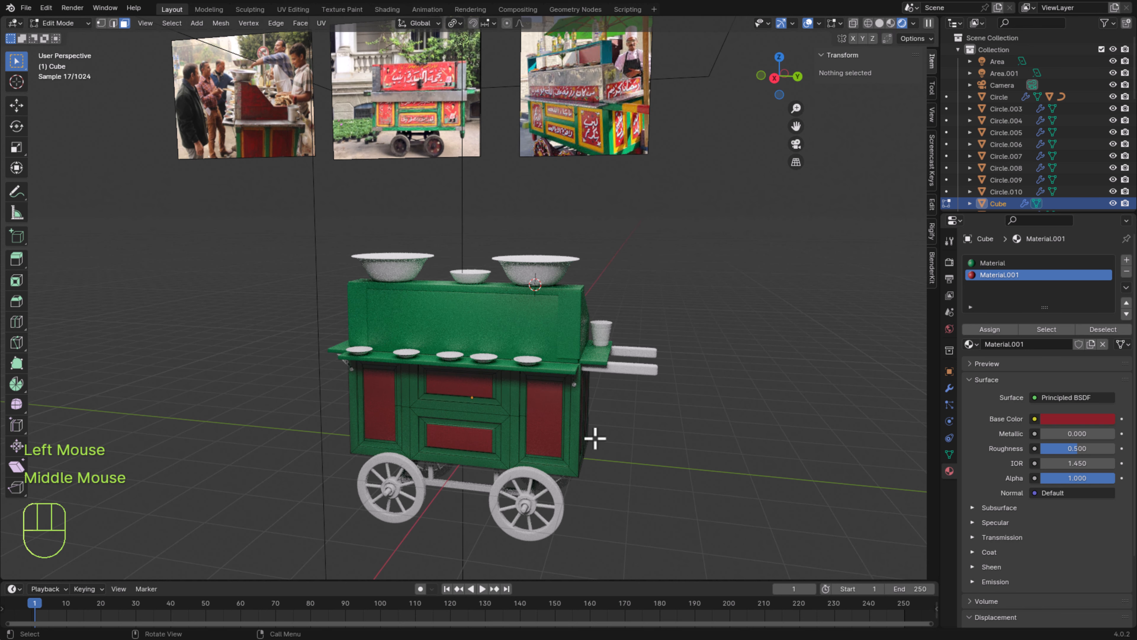
Brighten the panel material's red to a value of about 0.53 and soften it by lowering its saturation
click(1077, 419)
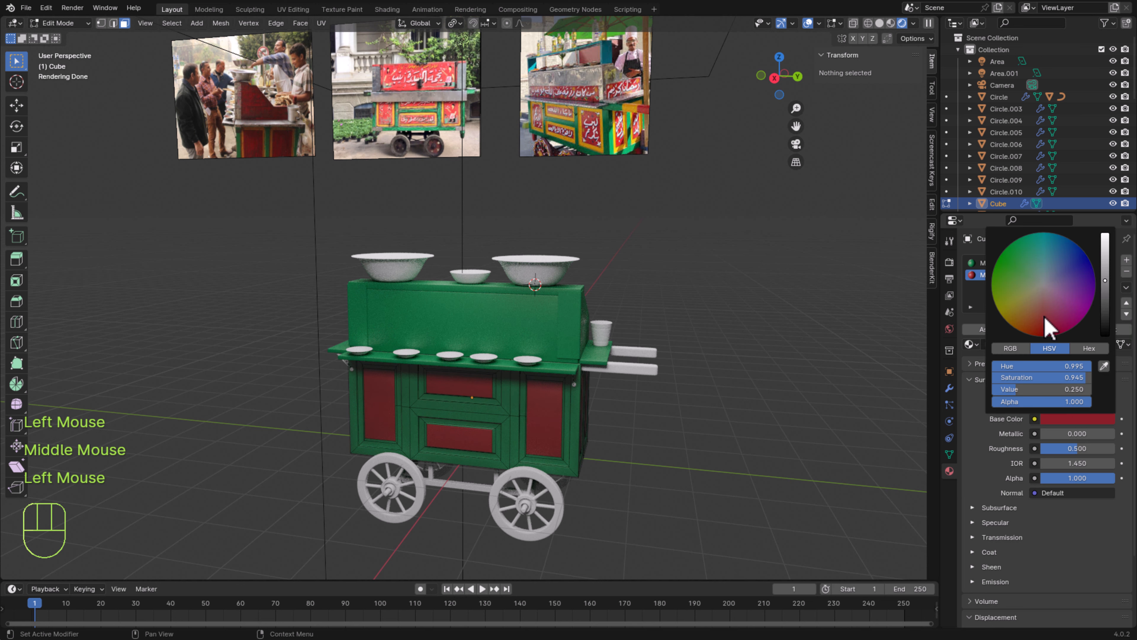
drag(1106, 275, 1105, 258)
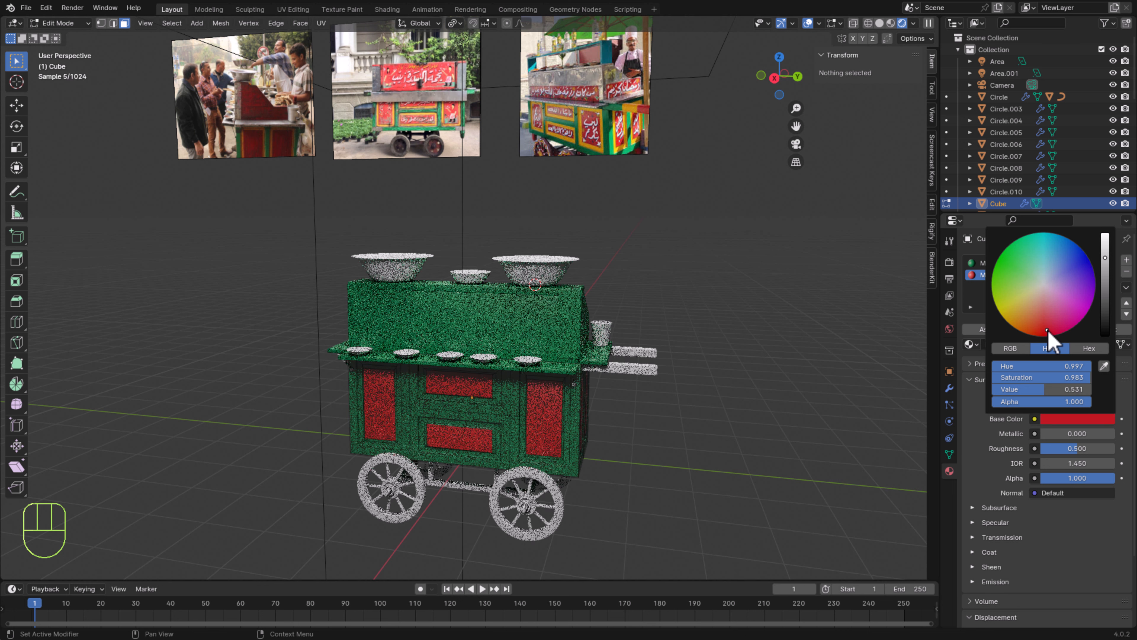
click(1084, 418)
drag(1044, 320, 1046, 314)
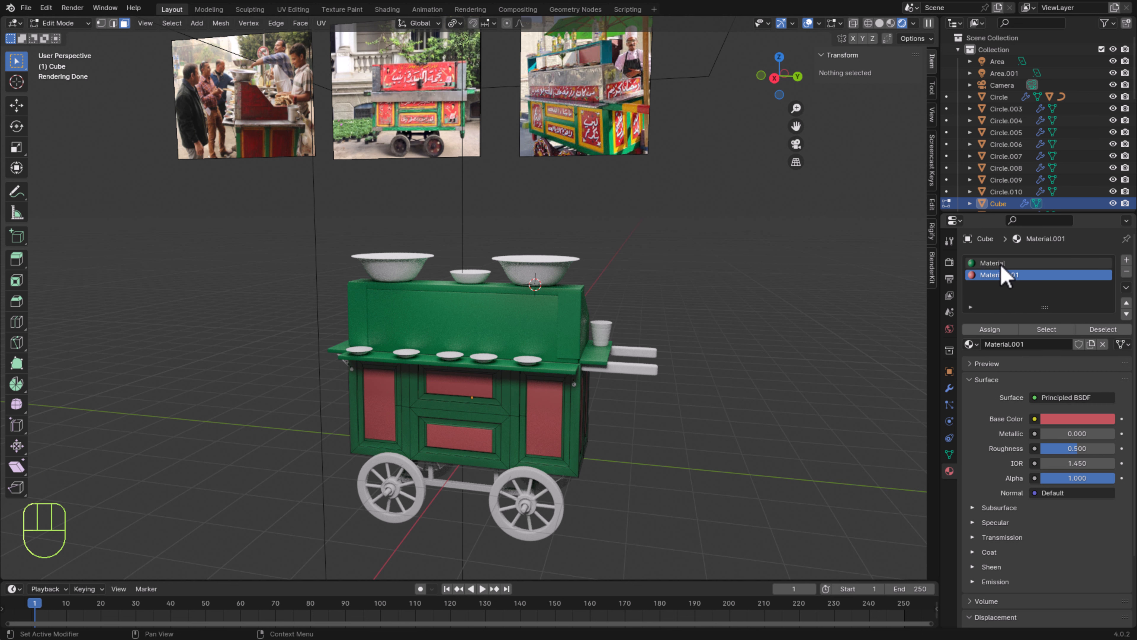
Brighten the green base color of the cart body's first material to a value of about 0.264
click(1005, 263)
click(1072, 420)
click(1106, 281)
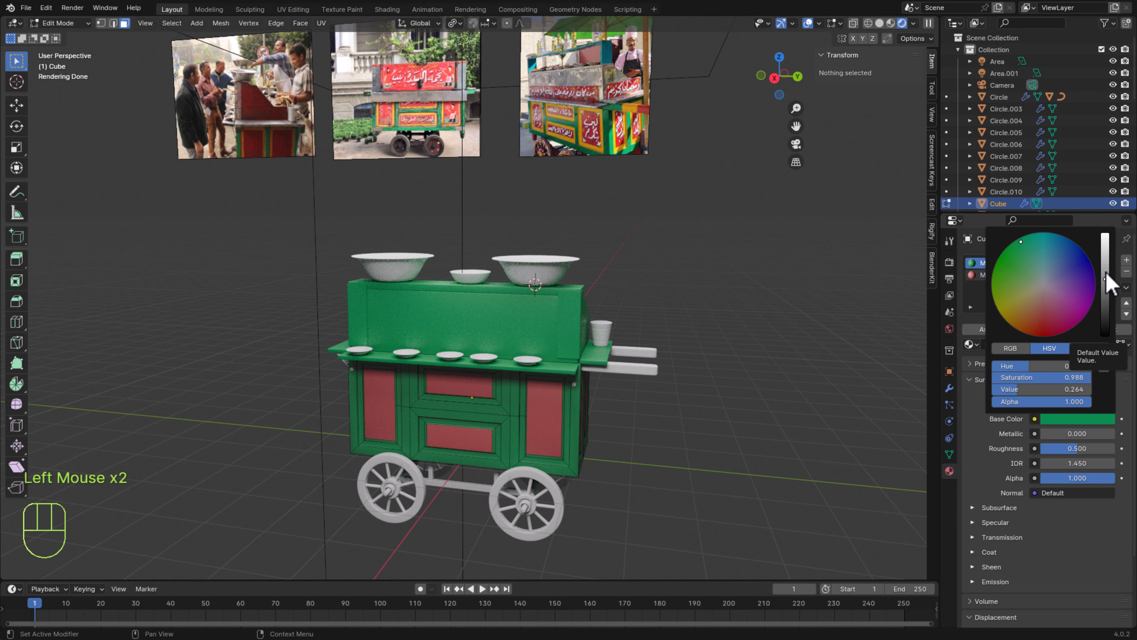
middle_drag(761, 426, 706, 460)
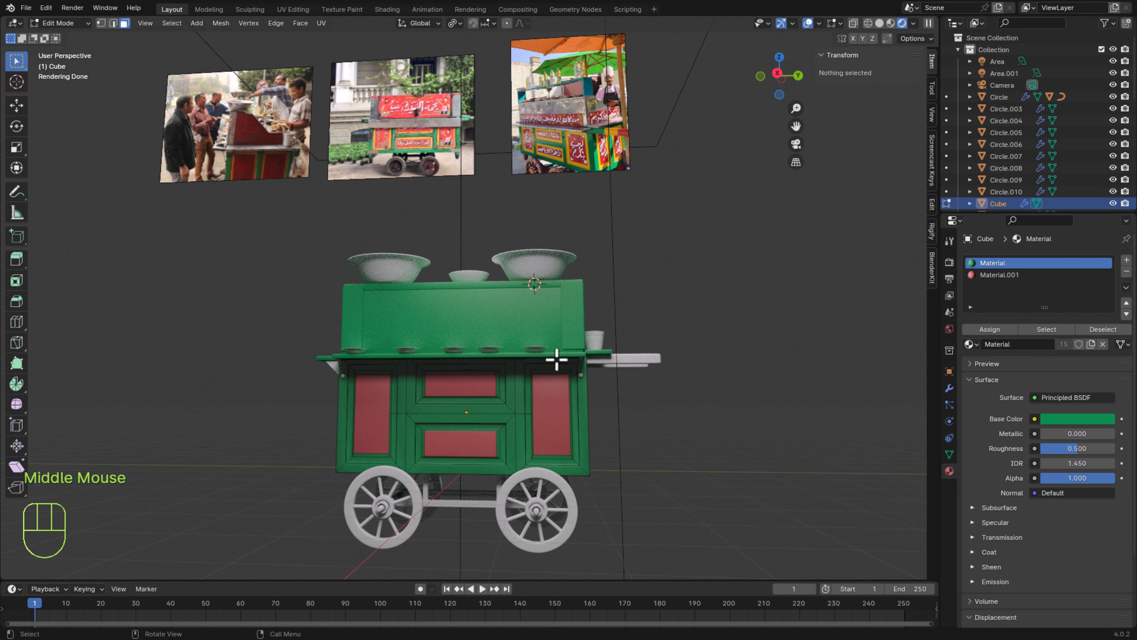
middle_drag(556, 360, 668, 470)
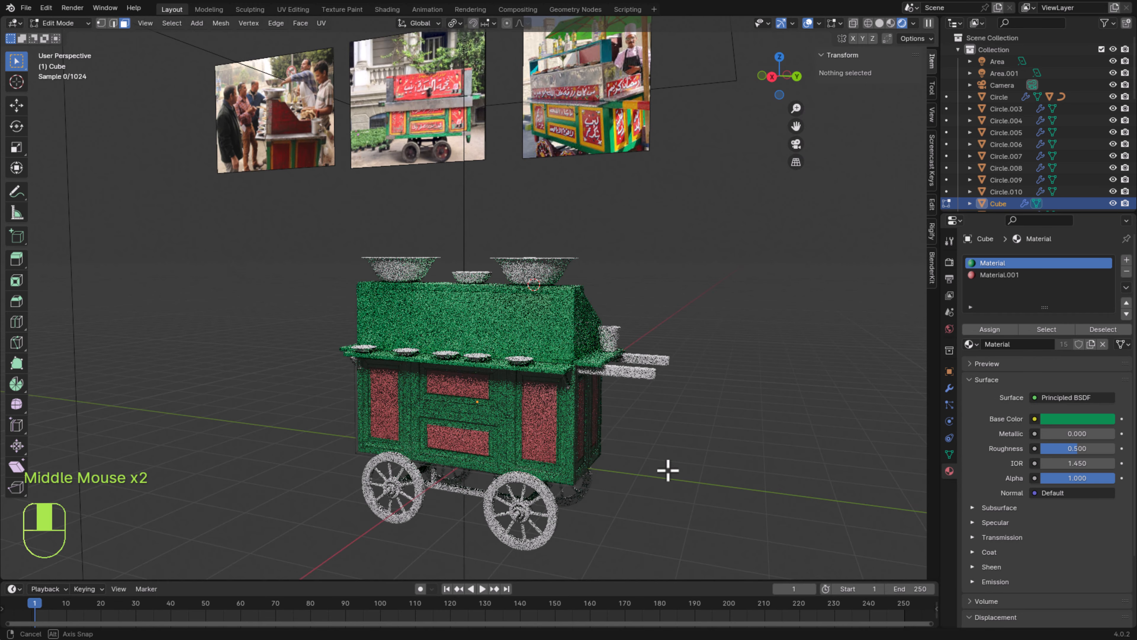
Select the outer and inner frame face loops around the front's tall panel nearest the handles
scroll(586, 488, up, 1)
shift+middle_drag(591, 489, 576, 413)
scroll(574, 440, up, 2)
scroll(576, 413, down, 1)
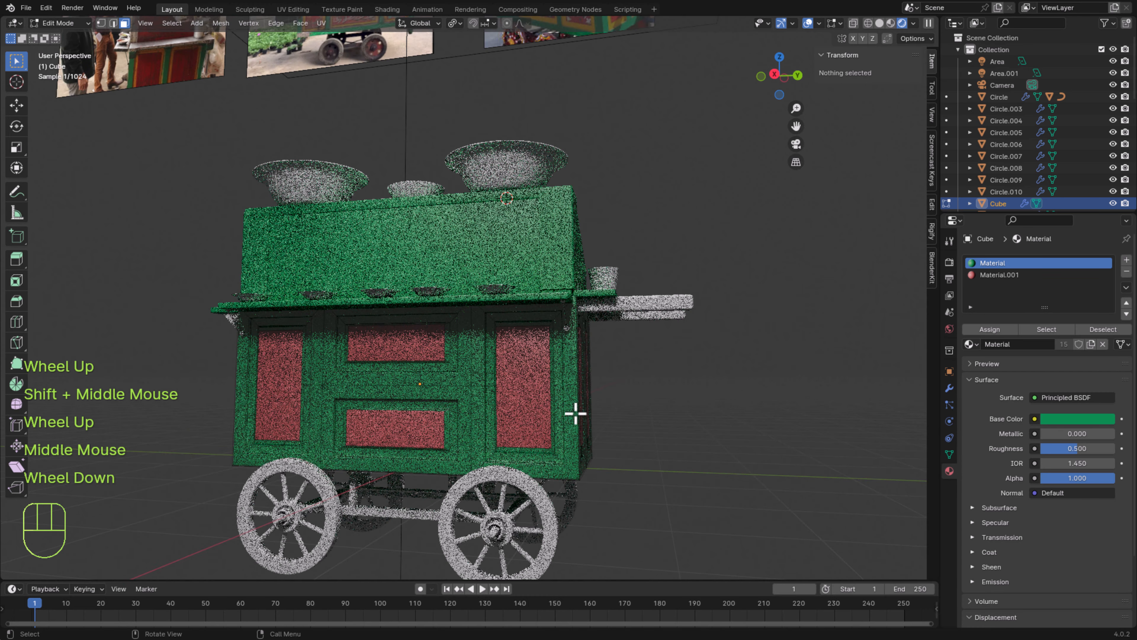
alt+click(583, 437)
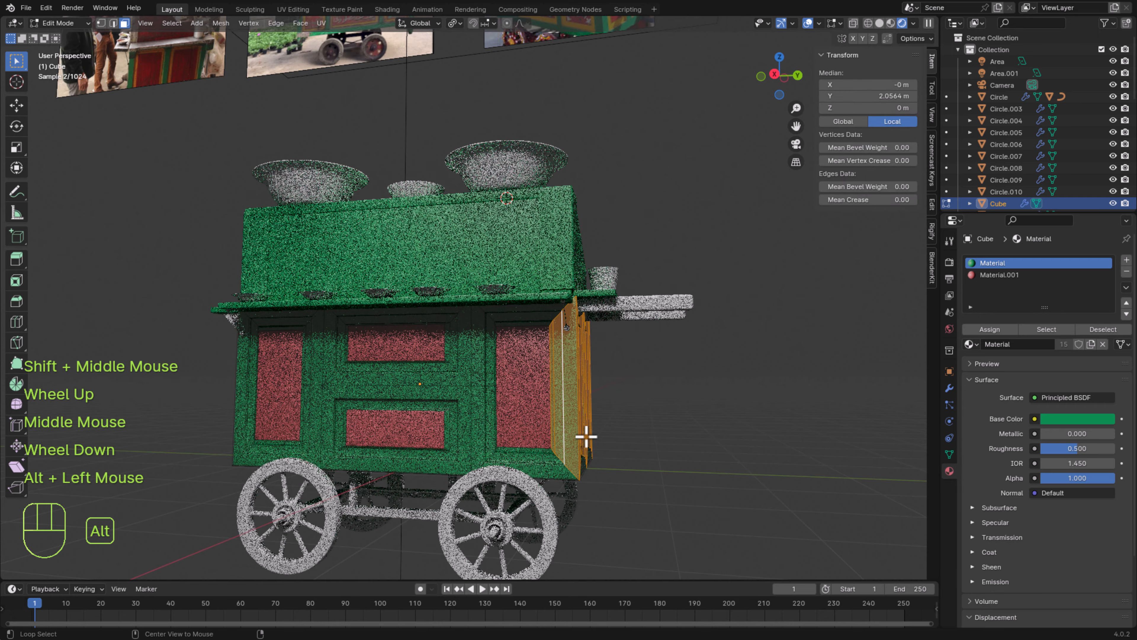
scroll(627, 334, up, 3)
alt+click(629, 336)
shift+middle_drag(706, 526, 653, 451)
key(shift)
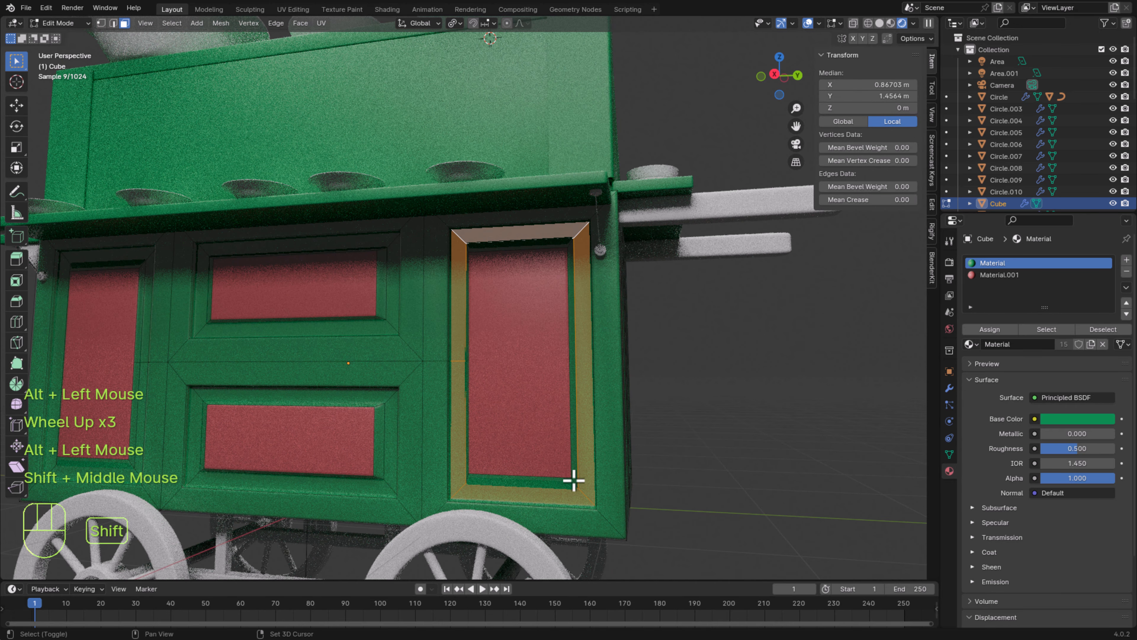
alt+shift+click(573, 479)
scroll(571, 477, down, 1)
middle_drag(572, 477, 553, 401)
scroll(560, 407, up, 2)
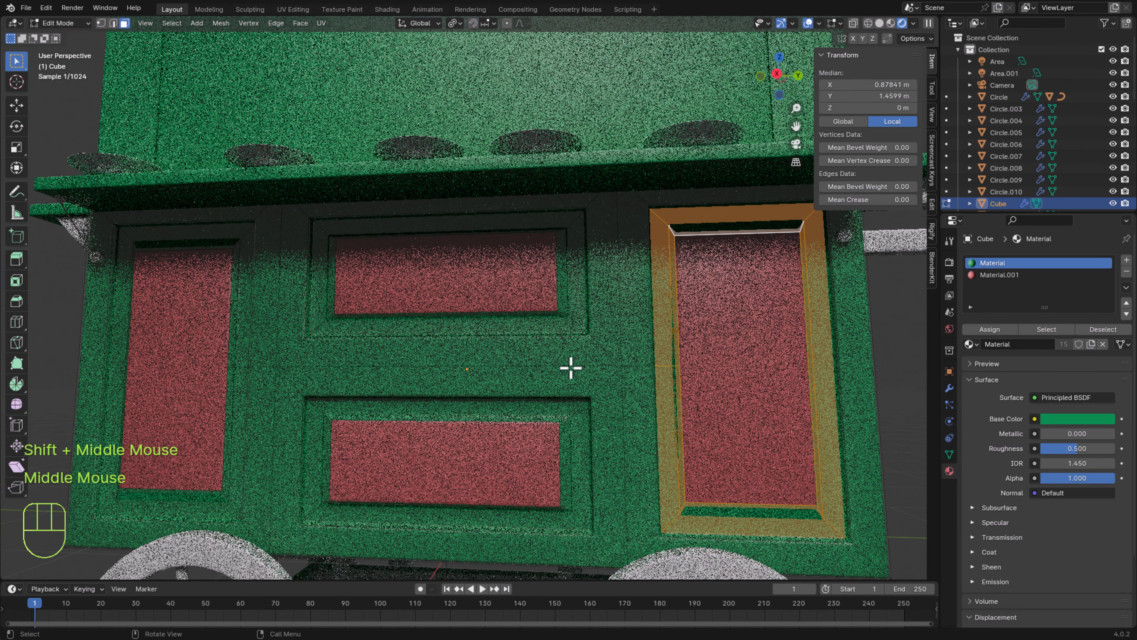
Switch to Material Preview shading and add the outer and inner frame loops of the front's other three panels to the selection
click(892, 24)
alt+shift+click(576, 220)
alt+shift+click(563, 231)
alt+shift+click(577, 410)
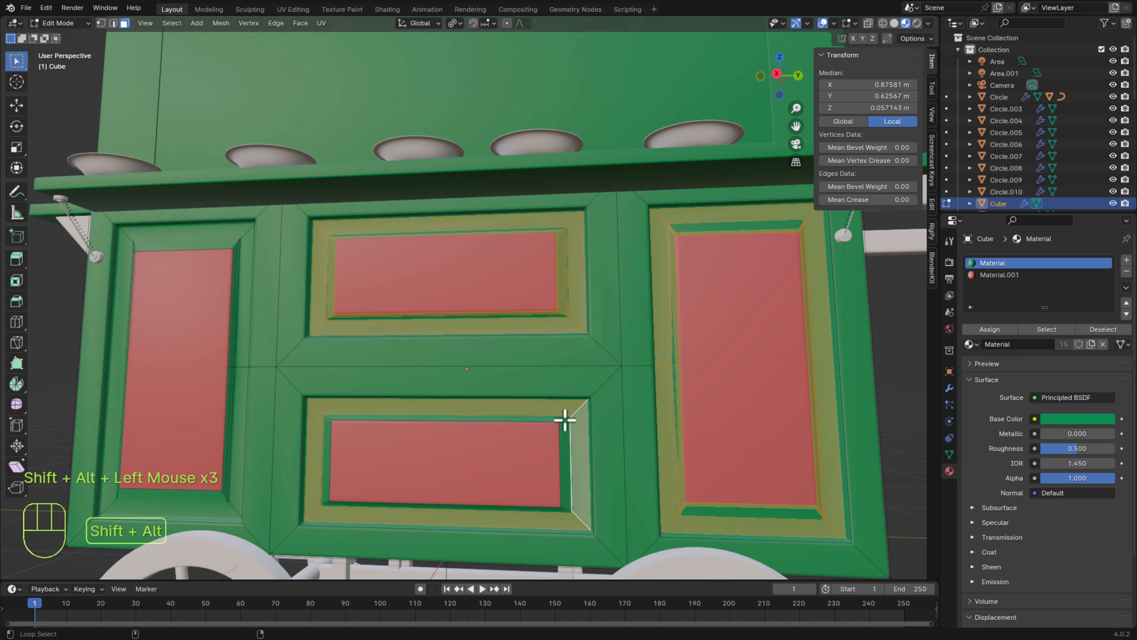
alt+shift+click(563, 420)
alt+shift+click(126, 235)
alt+shift+click(136, 247)
Add the outer and inner frame loops around both panels on the handle end of the cart to the selection
scroll(439, 383, down, 2)
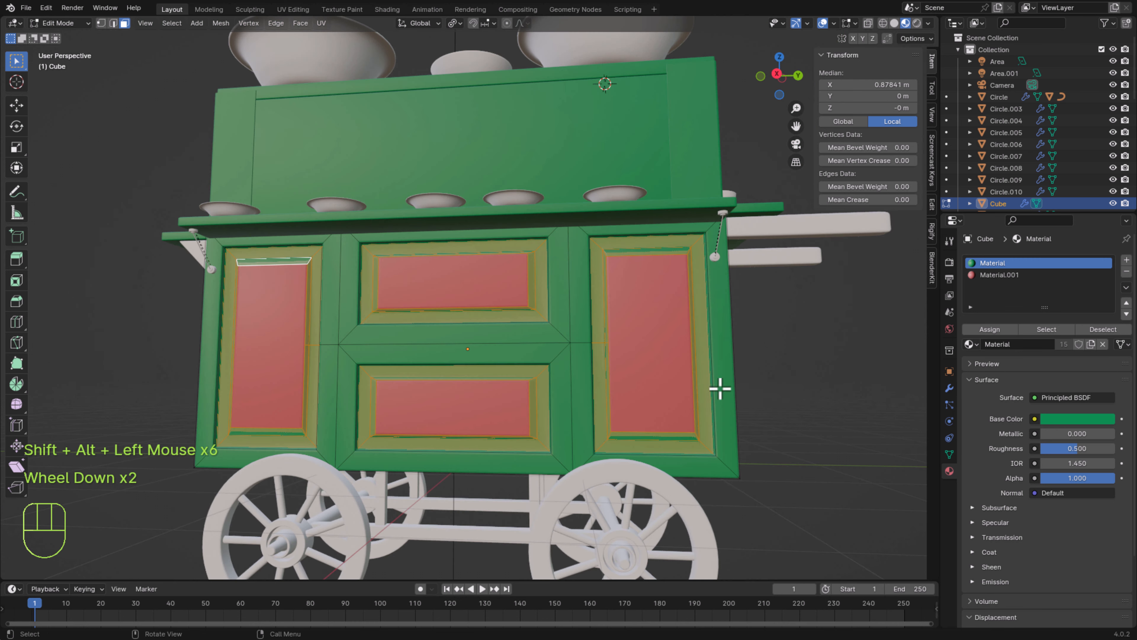
scroll(770, 413, down, 1)
middle_drag(774, 421, 639, 424)
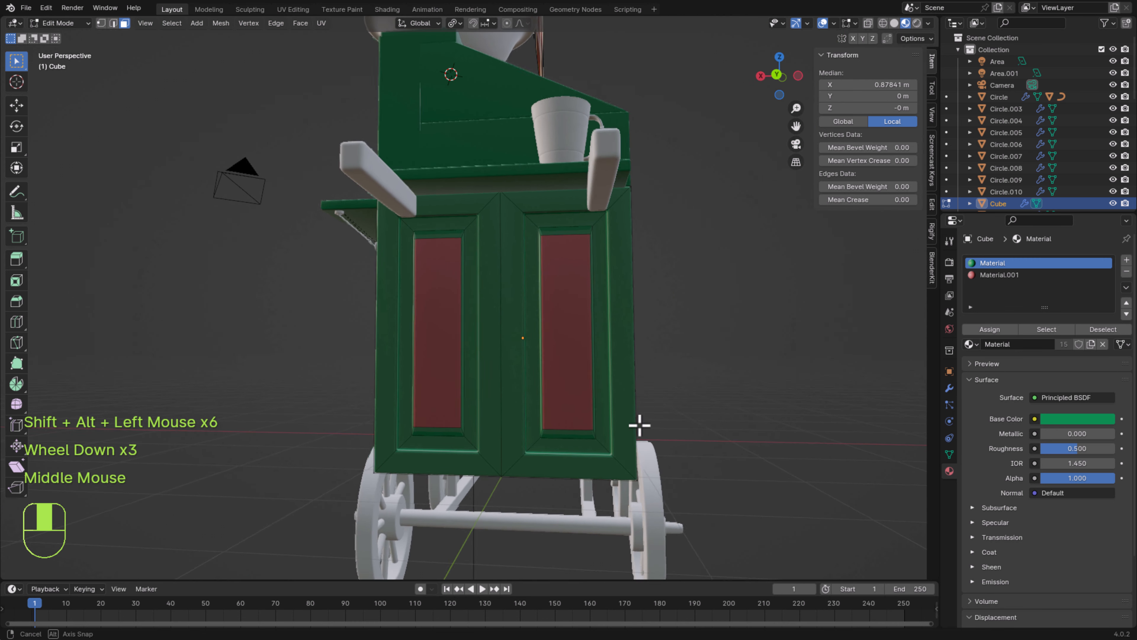
scroll(469, 269, down, 1)
scroll(475, 236, up, 1)
alt+shift+click(474, 232)
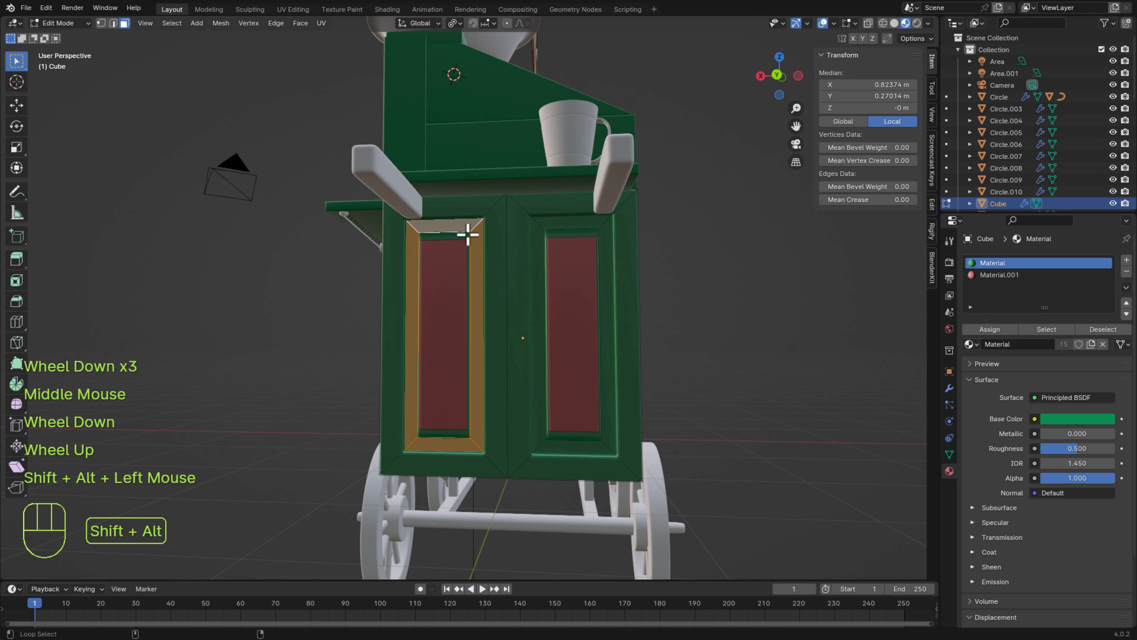
alt+shift+click(468, 236)
alt+shift+click(544, 232)
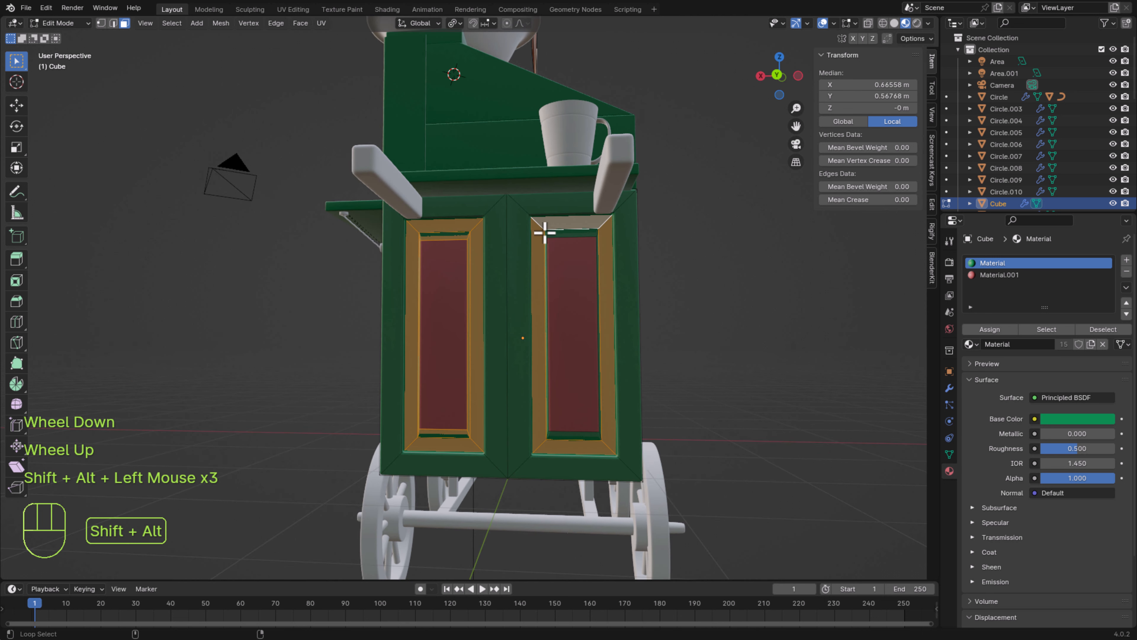
alt+shift+click(547, 234)
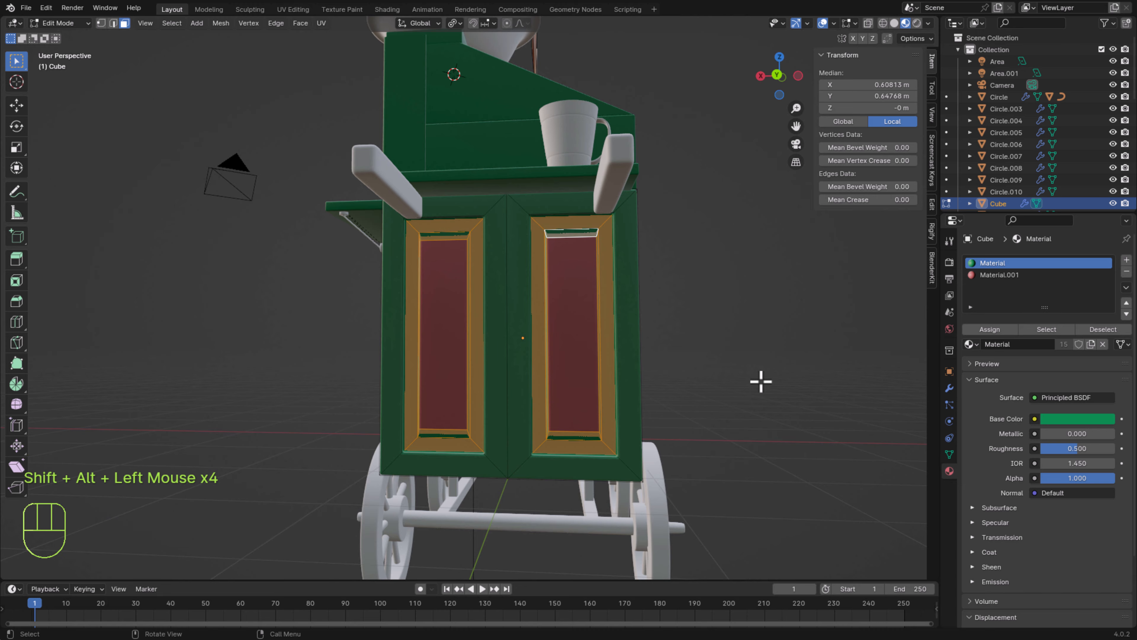
Add the outer and inner frame loops of the four panels on the cart's rear, open-shelf side to the selection
middle_drag(759, 381, 407, 316)
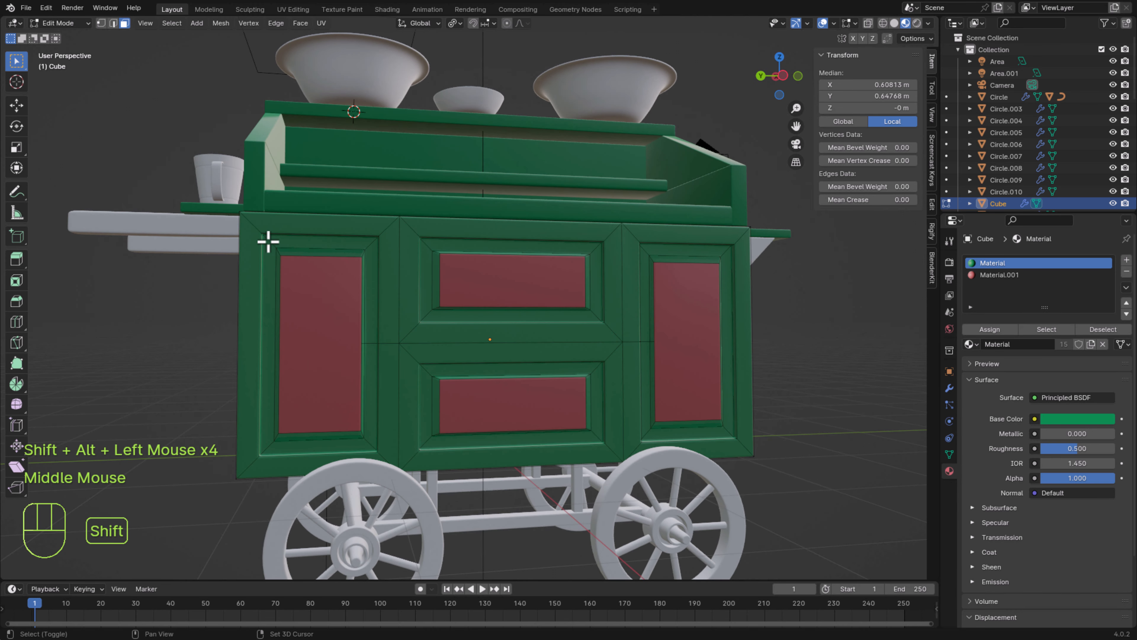
alt+shift+click(278, 250)
alt+shift+click(280, 253)
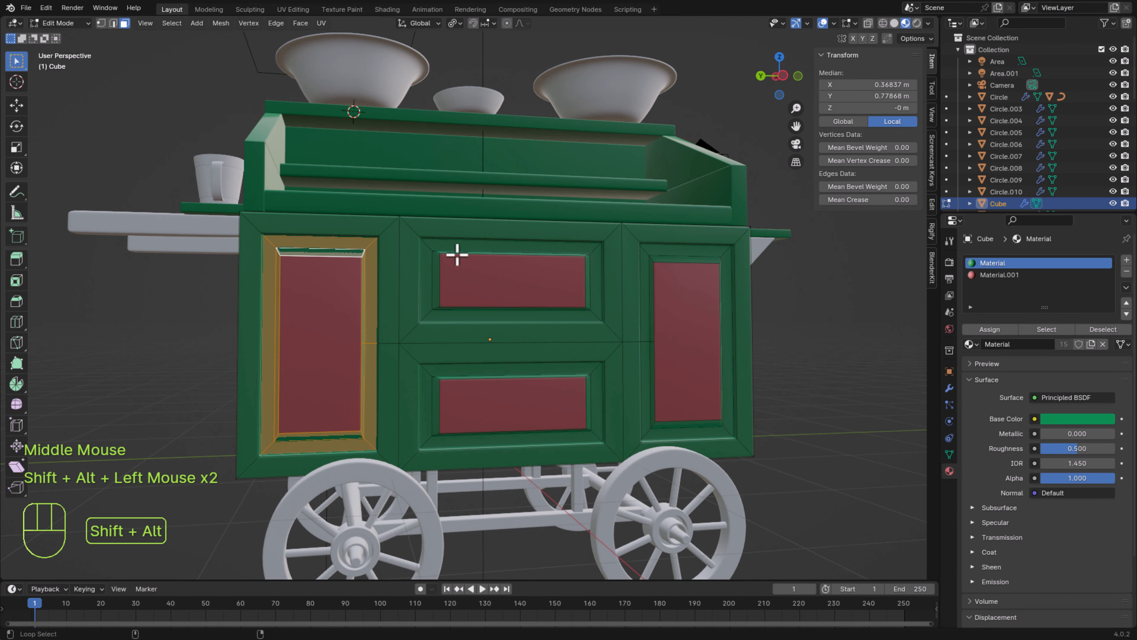
alt+shift+click(426, 245)
alt+shift+click(437, 255)
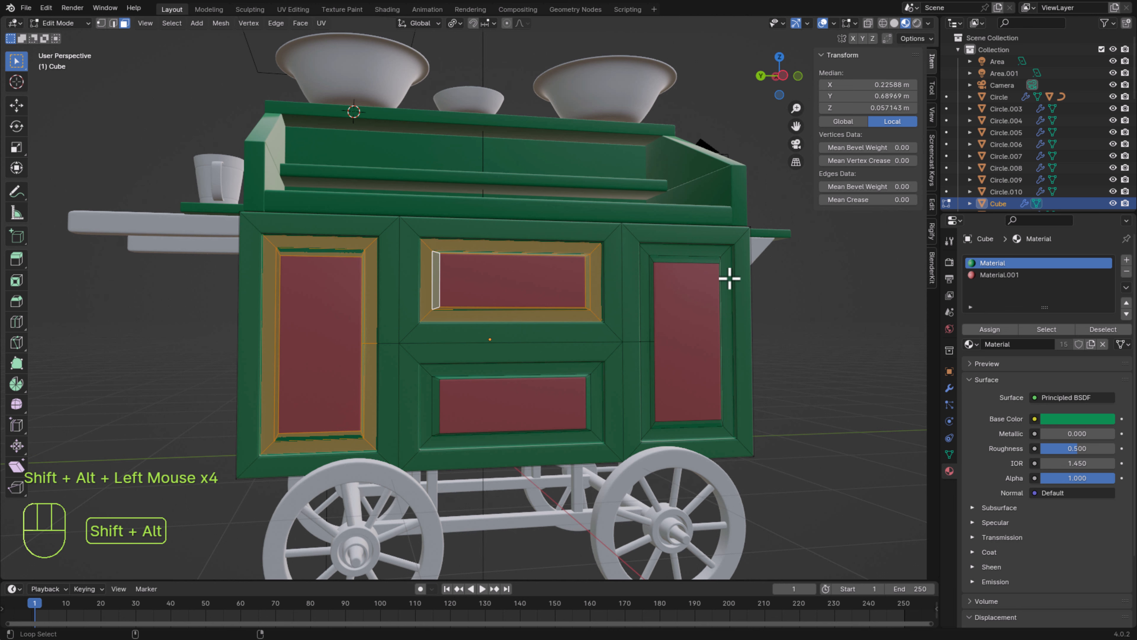
alt+shift+click(648, 255)
alt+shift+click(653, 260)
alt+shift+click(427, 373)
alt+shift+click(436, 379)
Add the outer and inner frame loops around both panels on the end opposite the handles to the selection
middle_drag(795, 404, 358, 223)
alt+shift+click(335, 202)
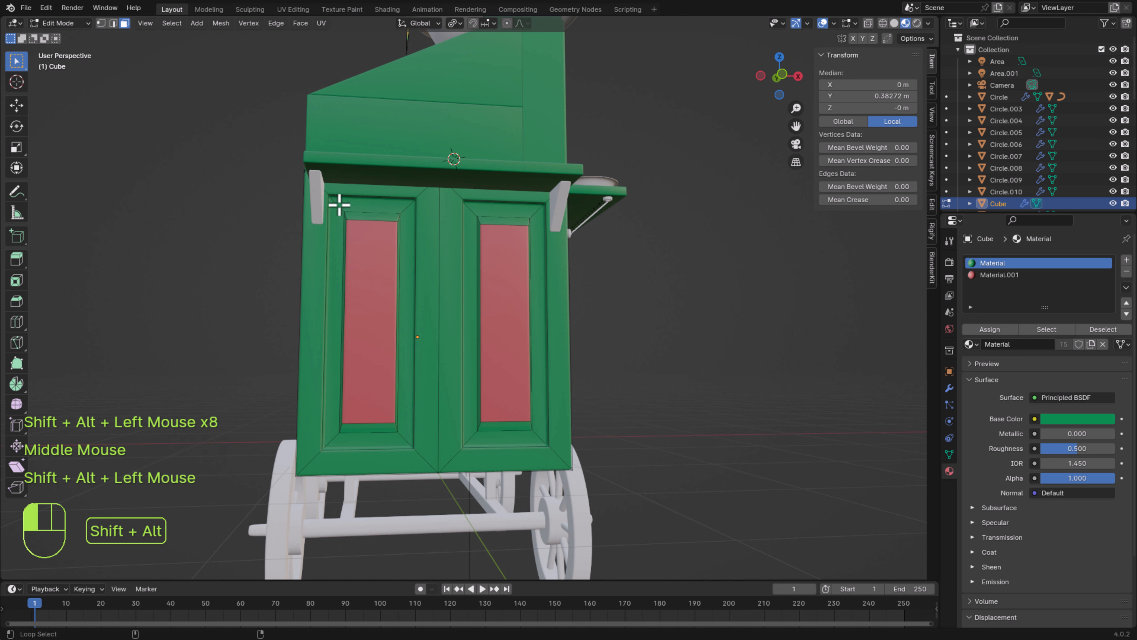
alt+shift+click(380, 220)
alt+shift+click(485, 220)
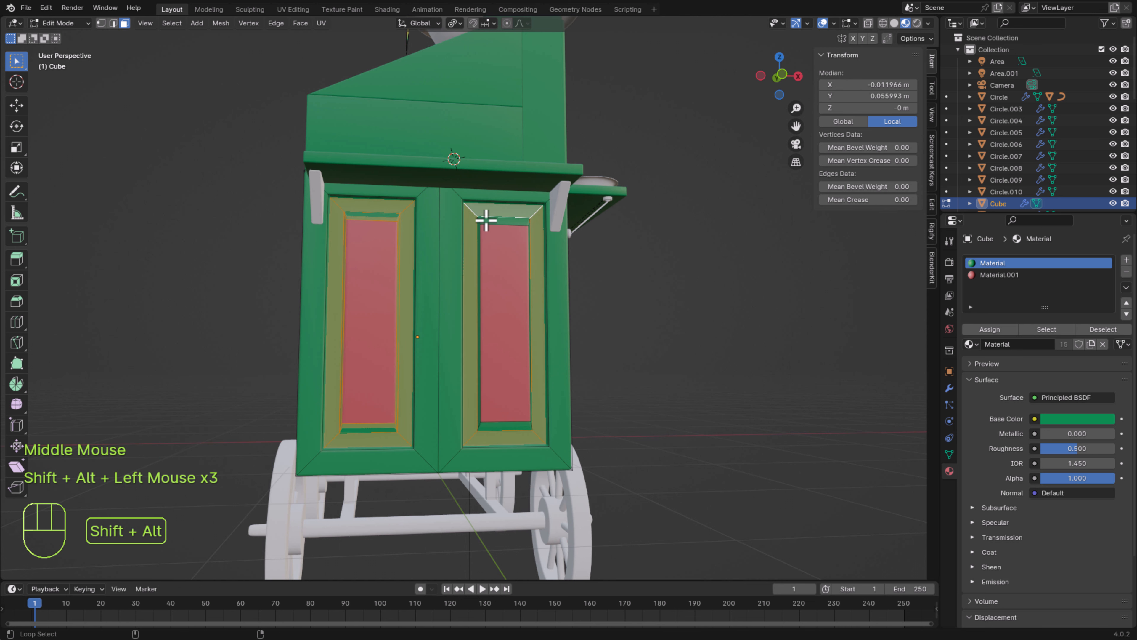
alt+shift+click(483, 221)
scroll(389, 409, down, 1)
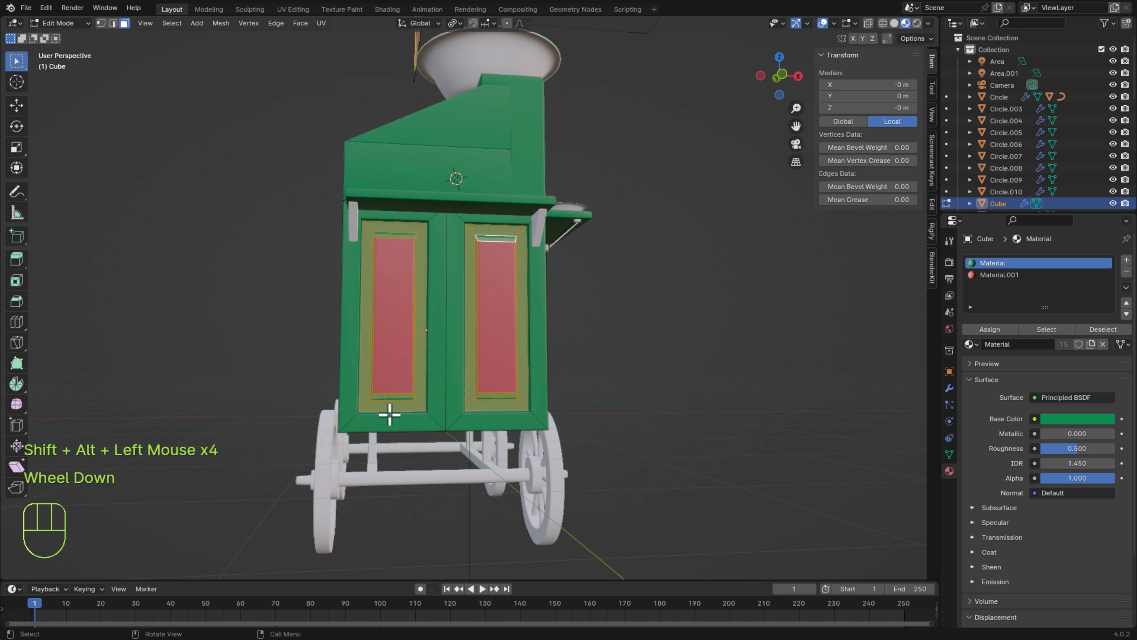
middle_drag(389, 409, 371, 389)
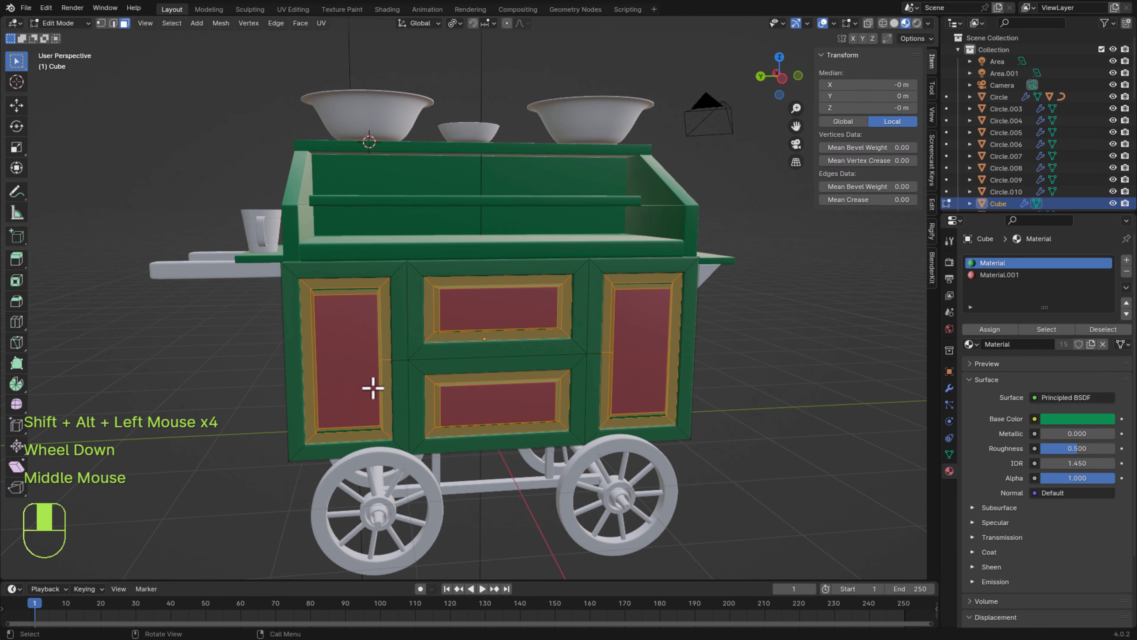
Assign a new third material to the selected frames, with its base color sampled from the yellow trim in the rightmost reference photo
scroll(411, 363, down, 1)
shift+middle_drag(541, 329, 878, 358)
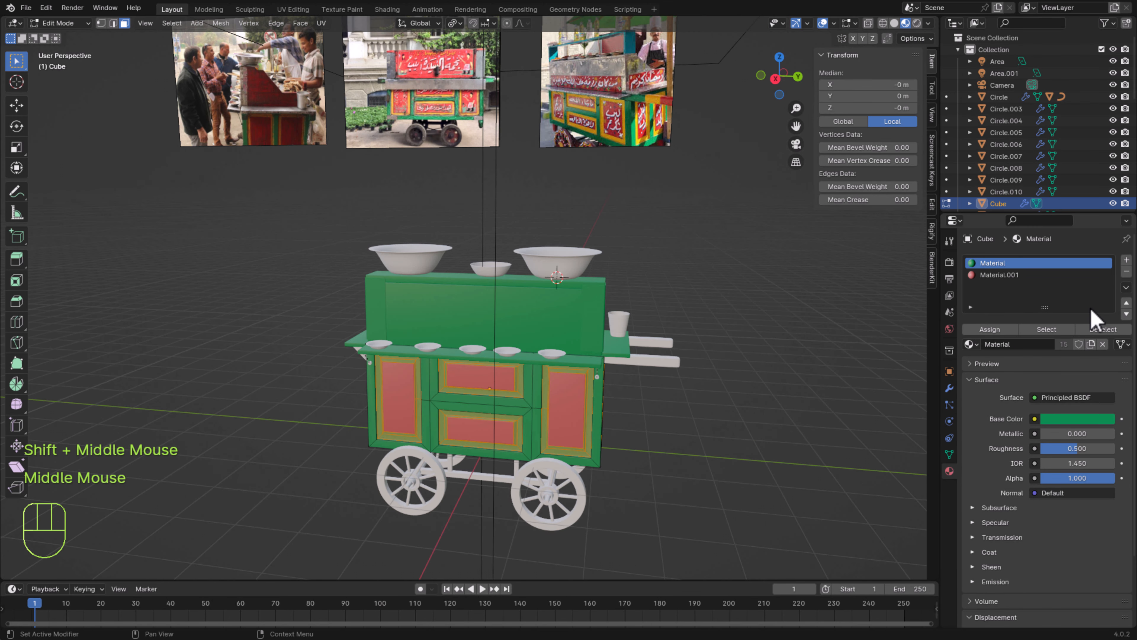
click(1127, 260)
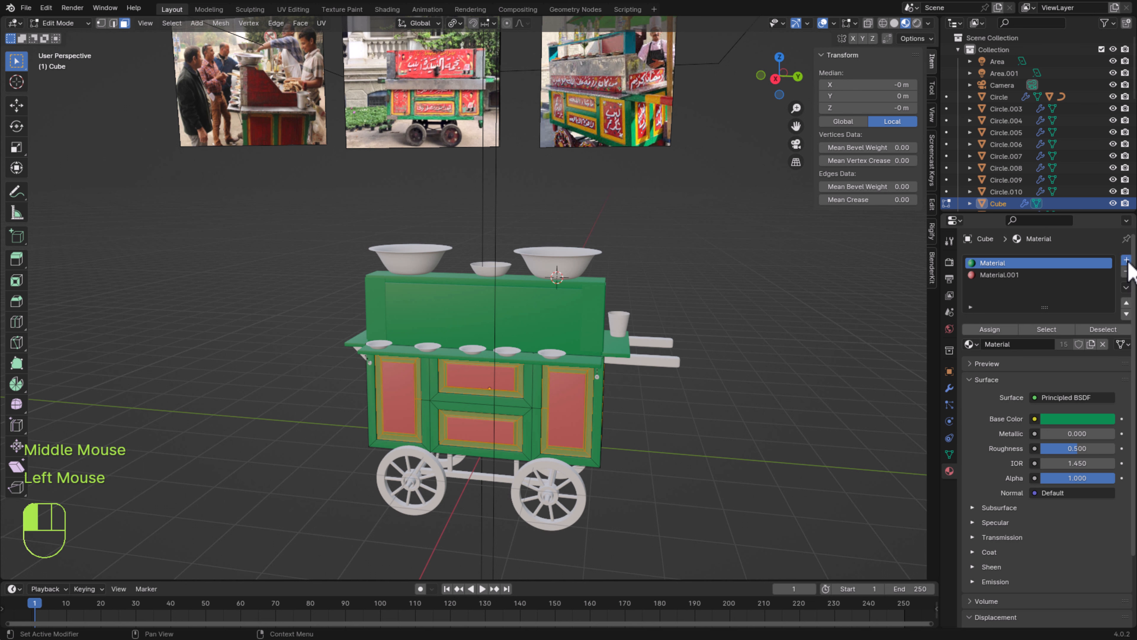
click(997, 332)
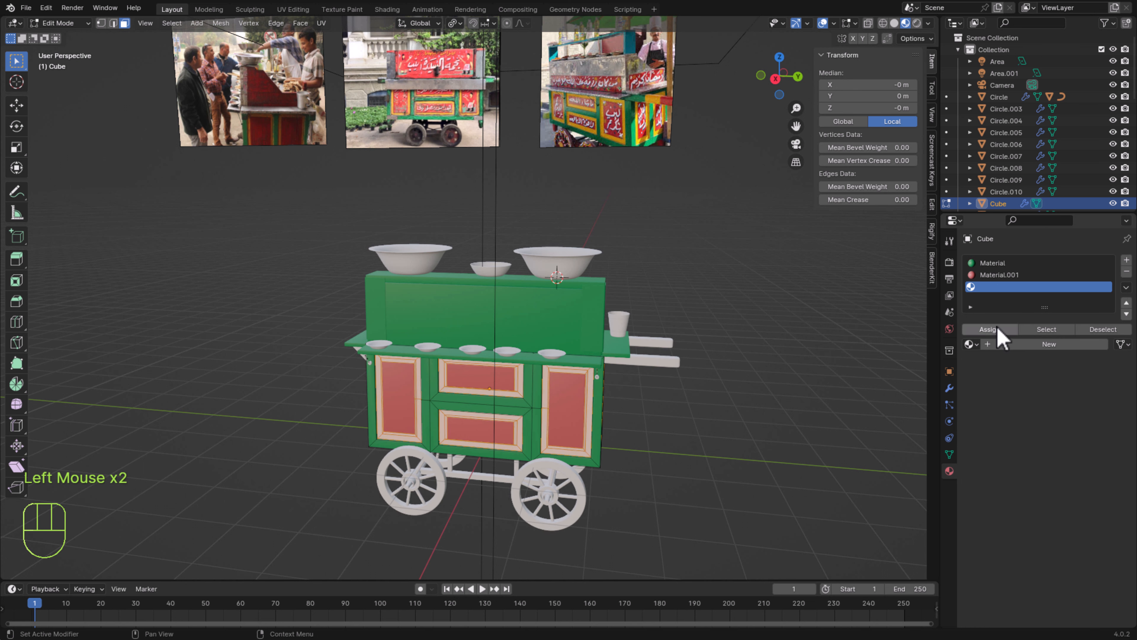
click(1042, 345)
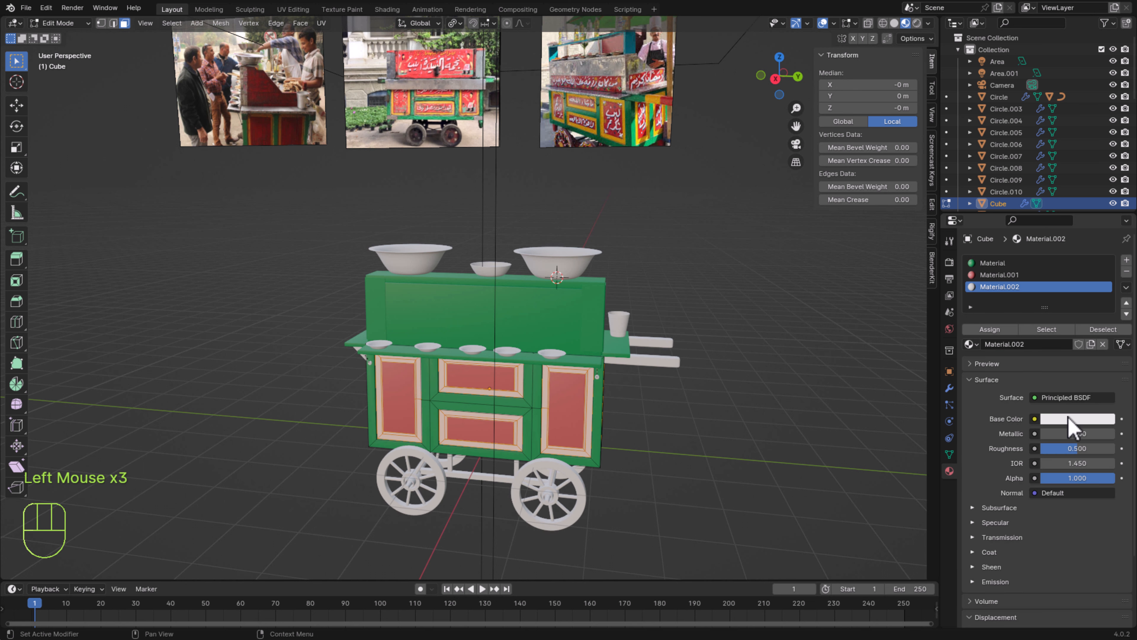
click(1070, 419)
click(1109, 365)
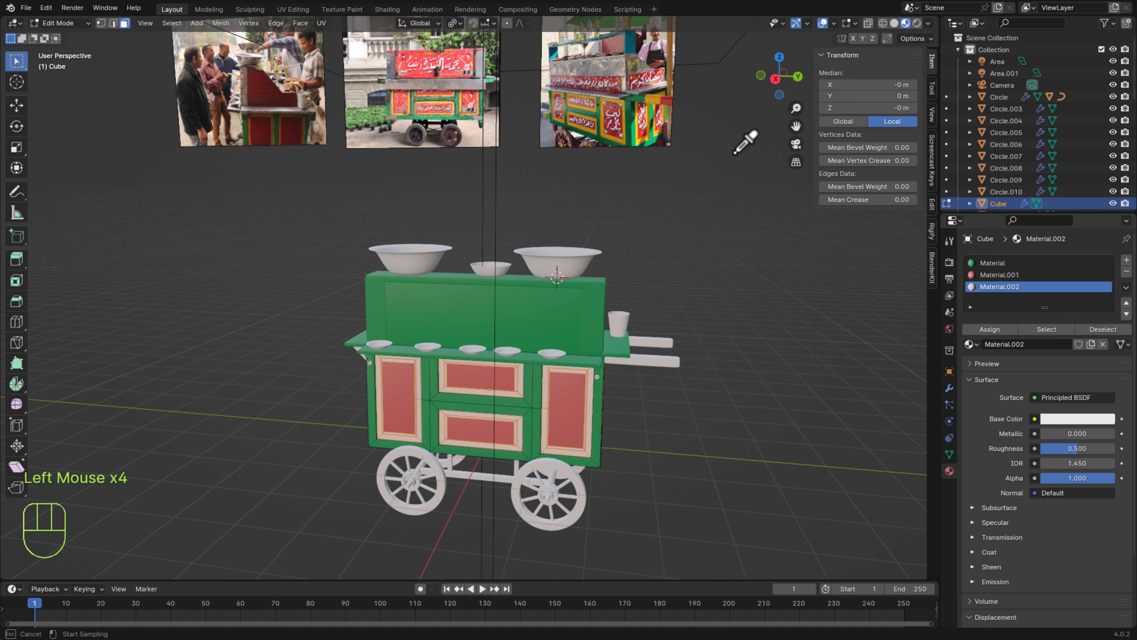
click(617, 138)
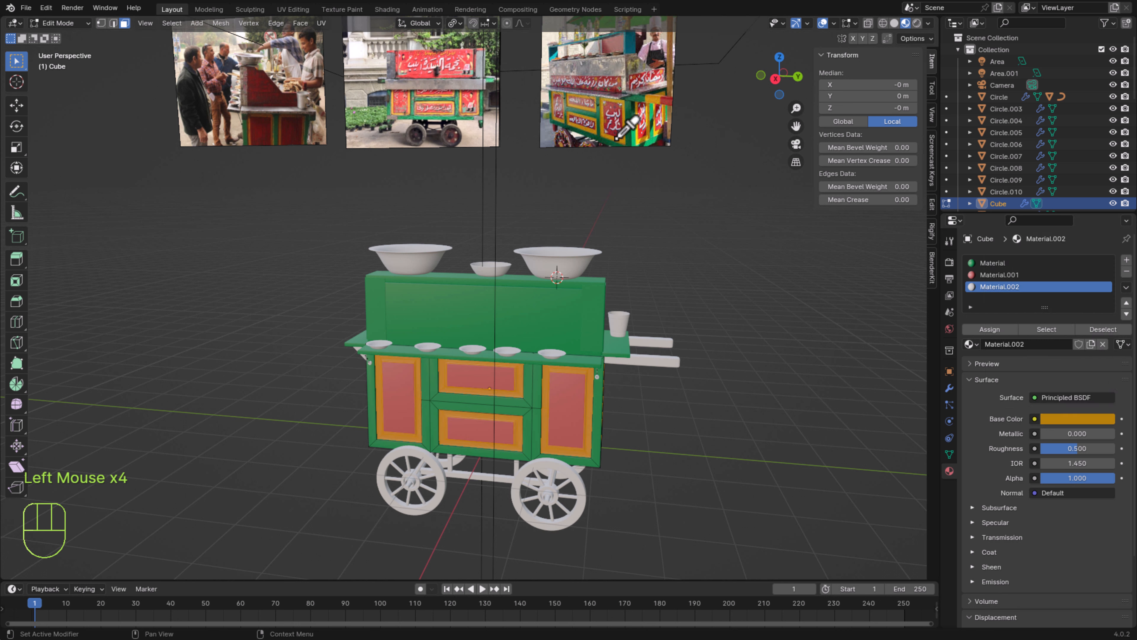
Shift the frame material's base color to a yellow with hue 0.108, saturation 0.999 and value 0.559
click(1083, 418)
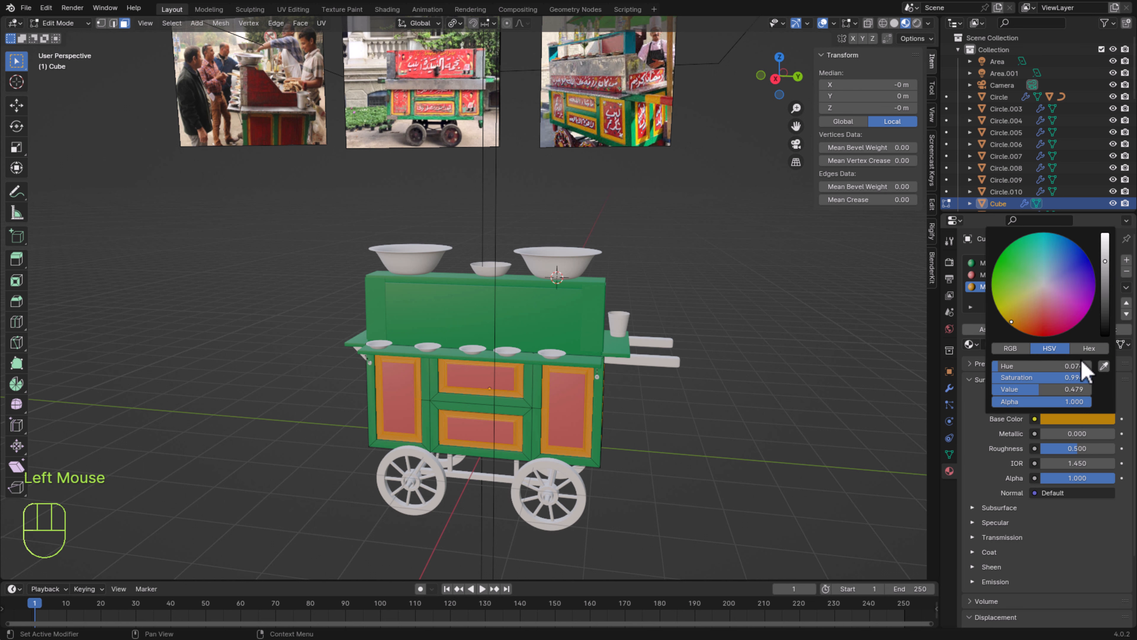
click(1105, 253)
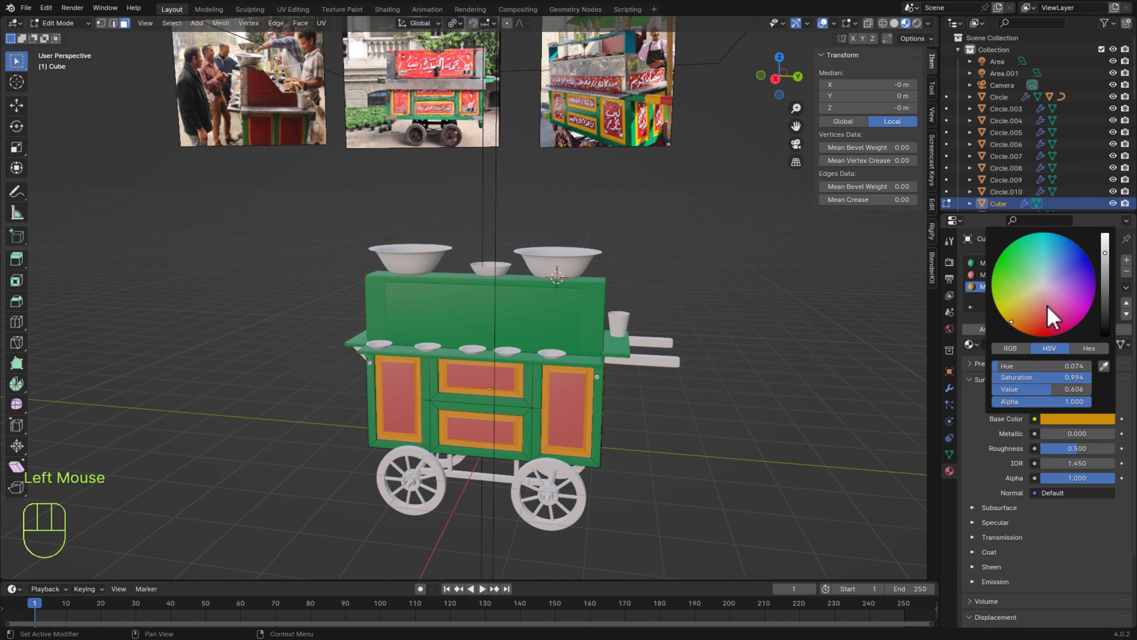
click(1011, 322)
middle_drag(699, 426, 734, 458)
scroll(733, 431, down, 1)
scroll(731, 432, up, 1)
click(1073, 420)
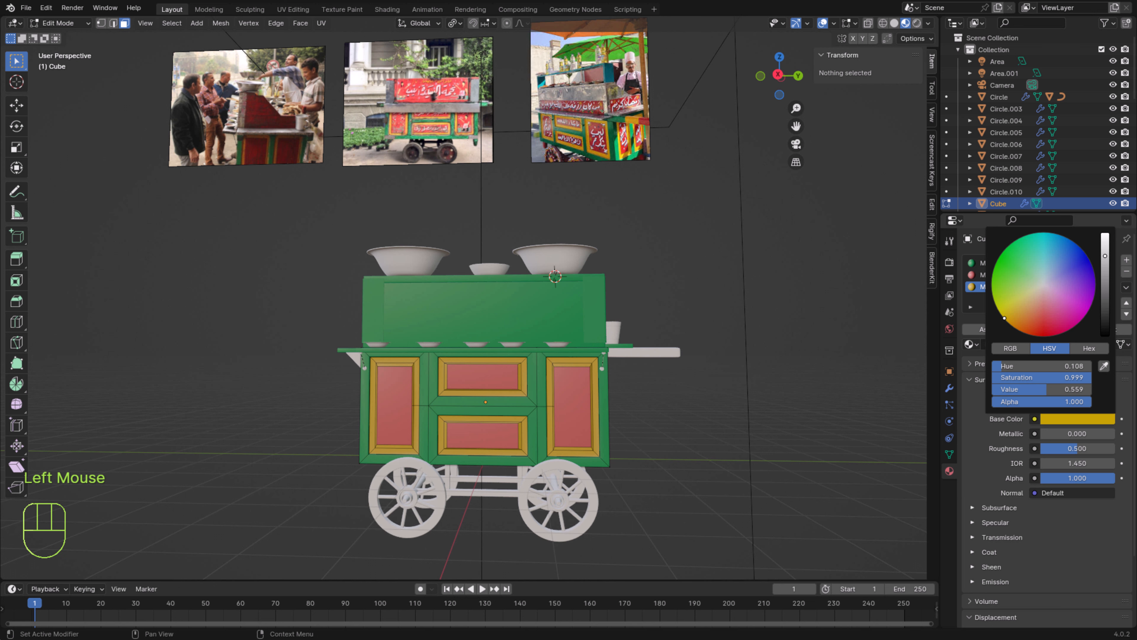
Make the panel material Material.001 a more saturated red and save the file
click(569, 414)
click(1030, 275)
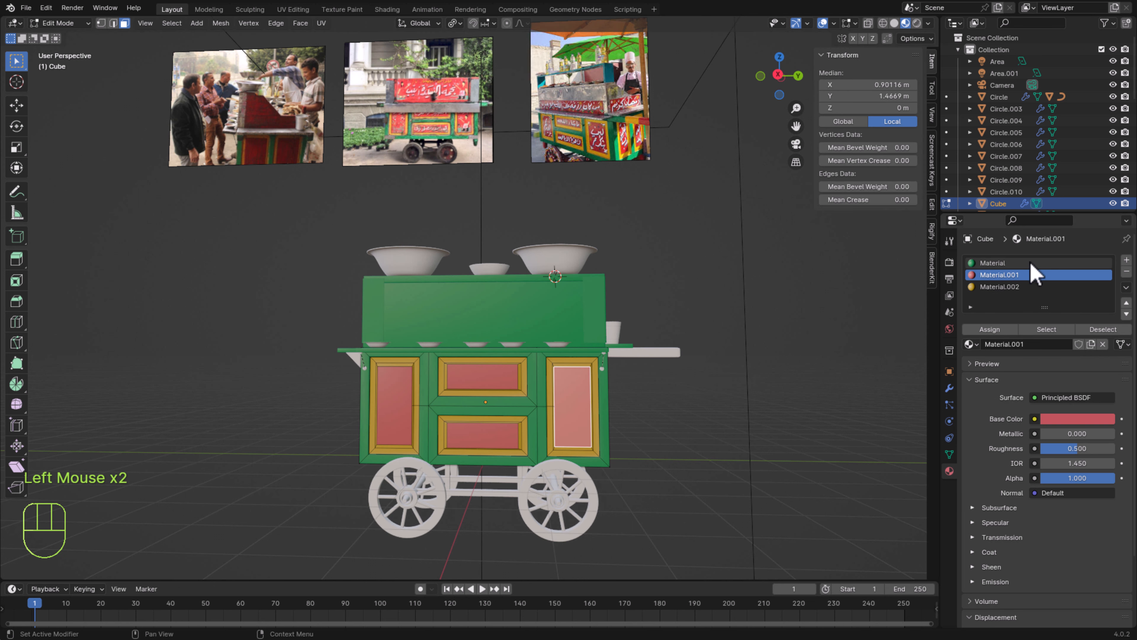
click(1057, 419)
drag(1047, 320, 1045, 327)
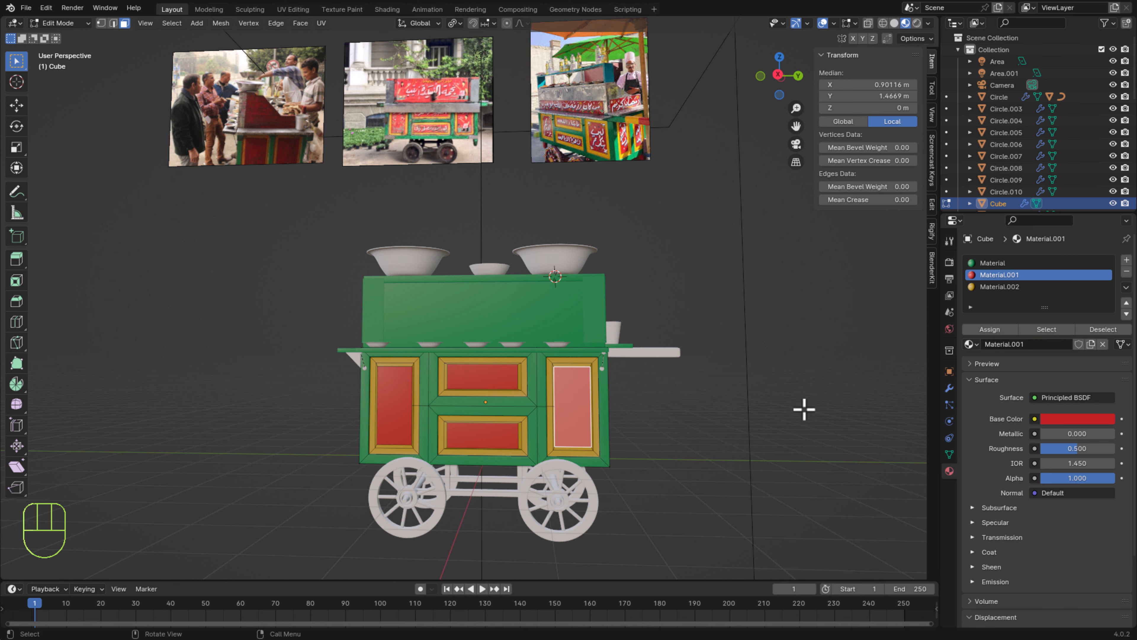
mouse_move(740, 428)
middle_down()
mouse_move(713, 448)
mouse_move(670, 450)
mouse_move(731, 438)
middle_up()
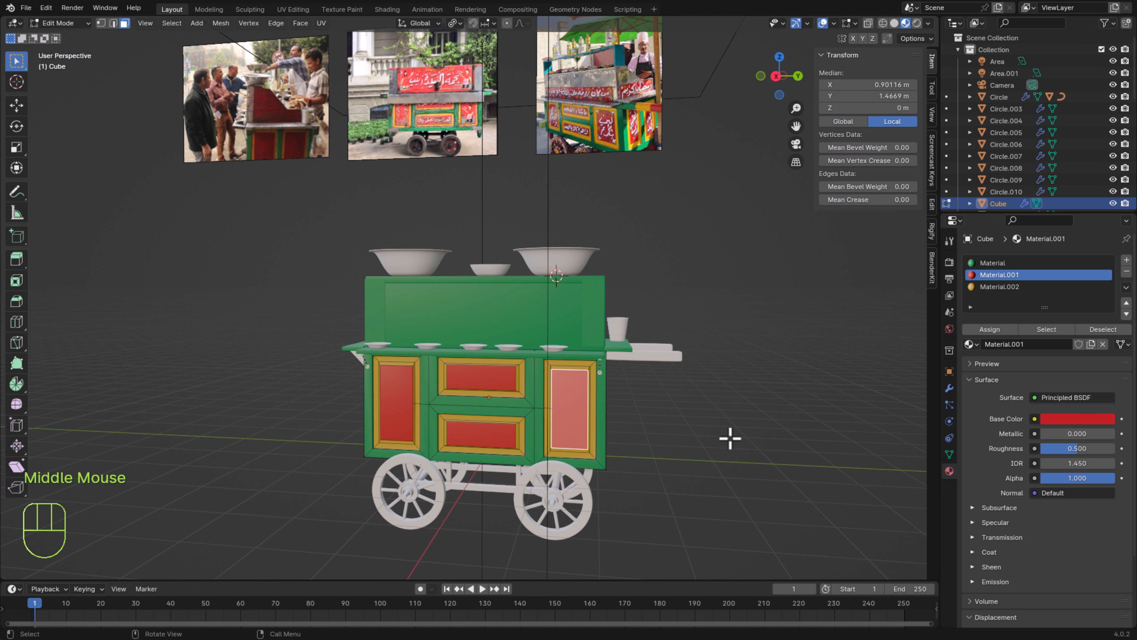
key(ctrl+s)
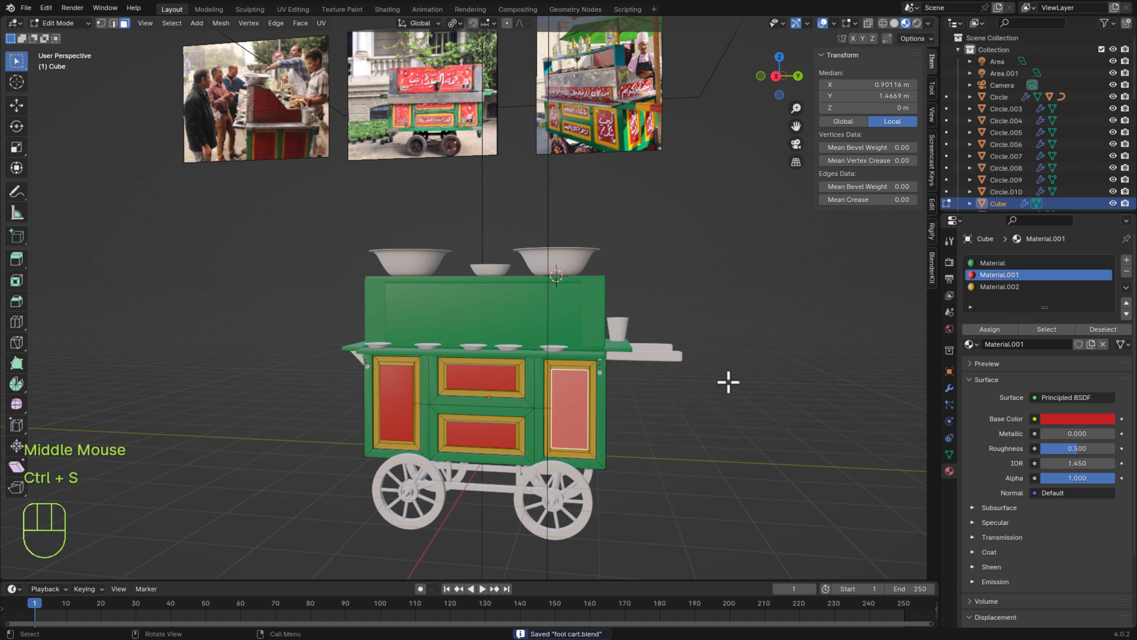
Return to Object Mode and replace the green material on the upper front board with the red Material.001
middle_drag(729, 382, 668, 387)
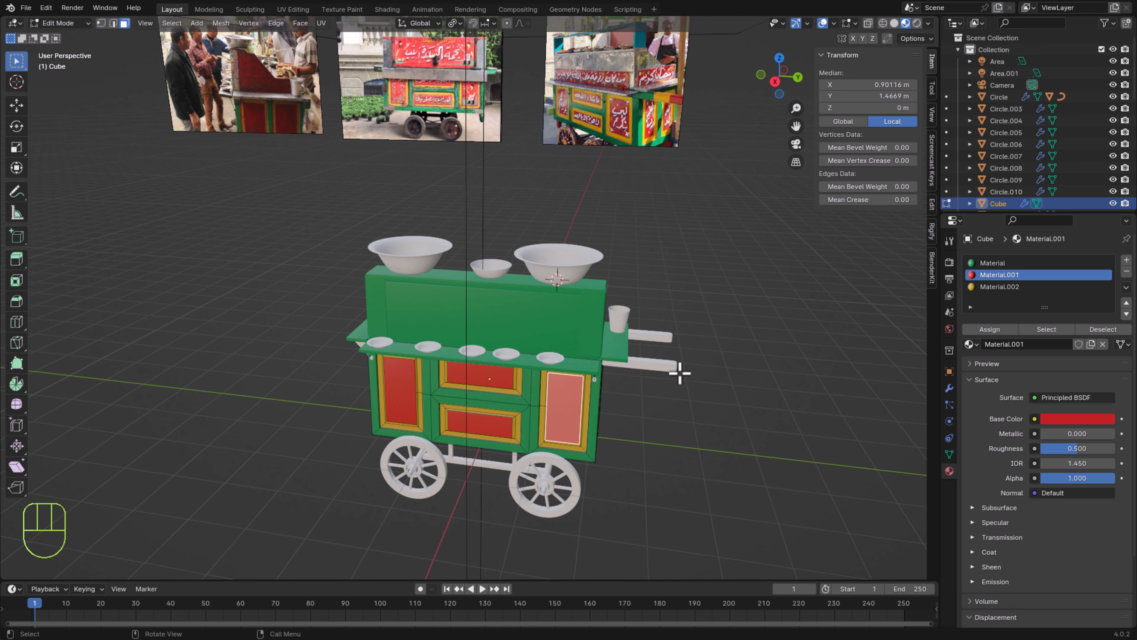
key(Tab)
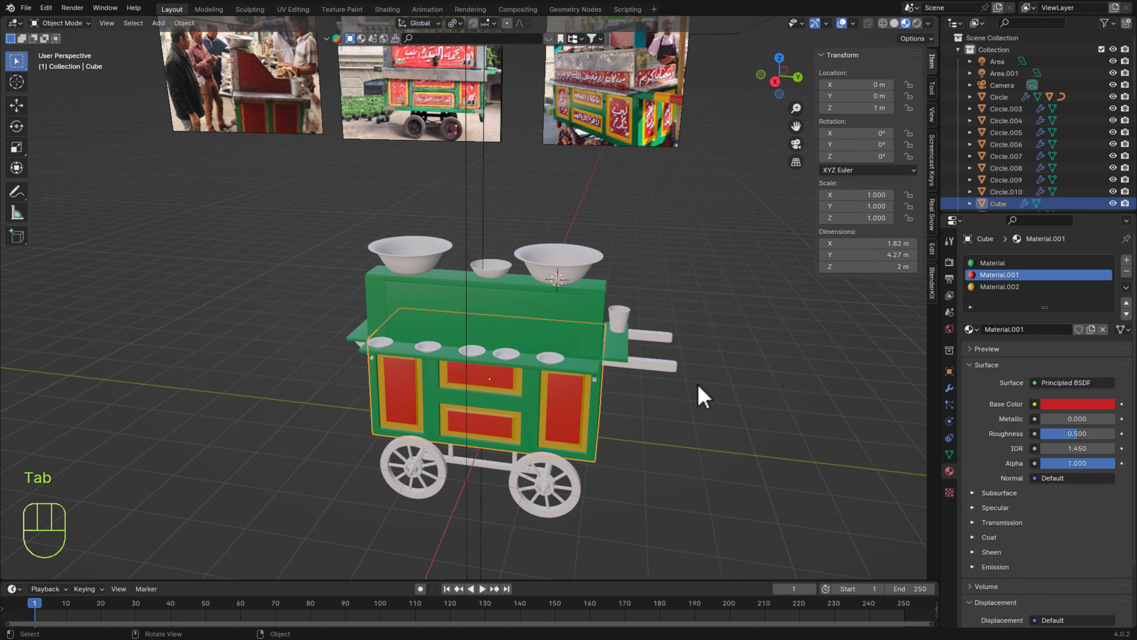
shift+middle_drag(701, 368, 739, 432)
click(547, 337)
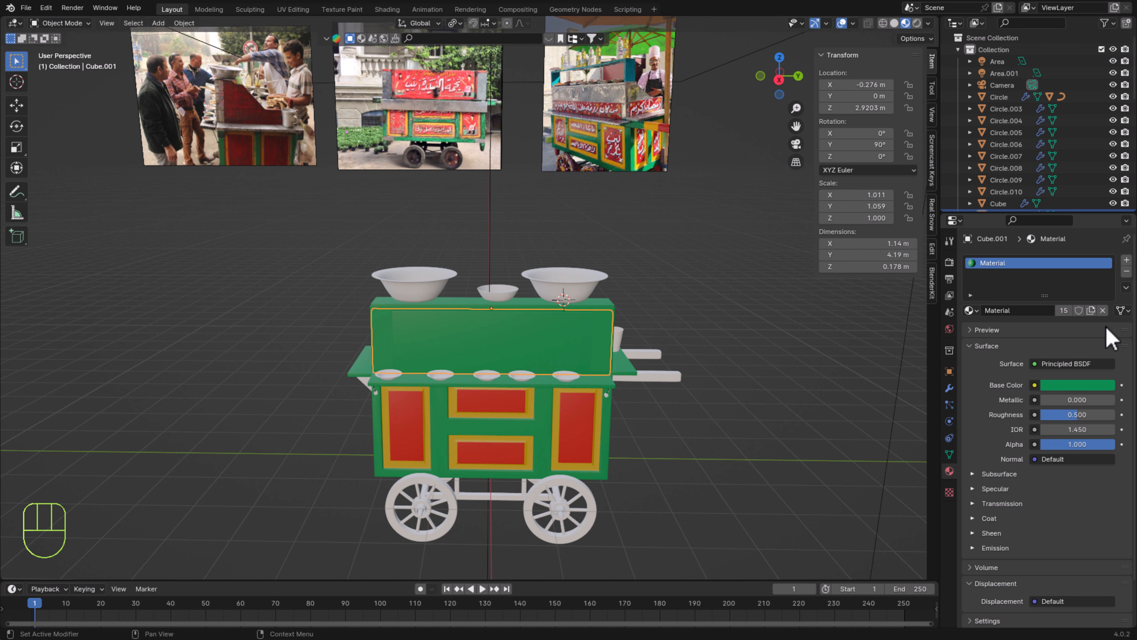
click(1127, 272)
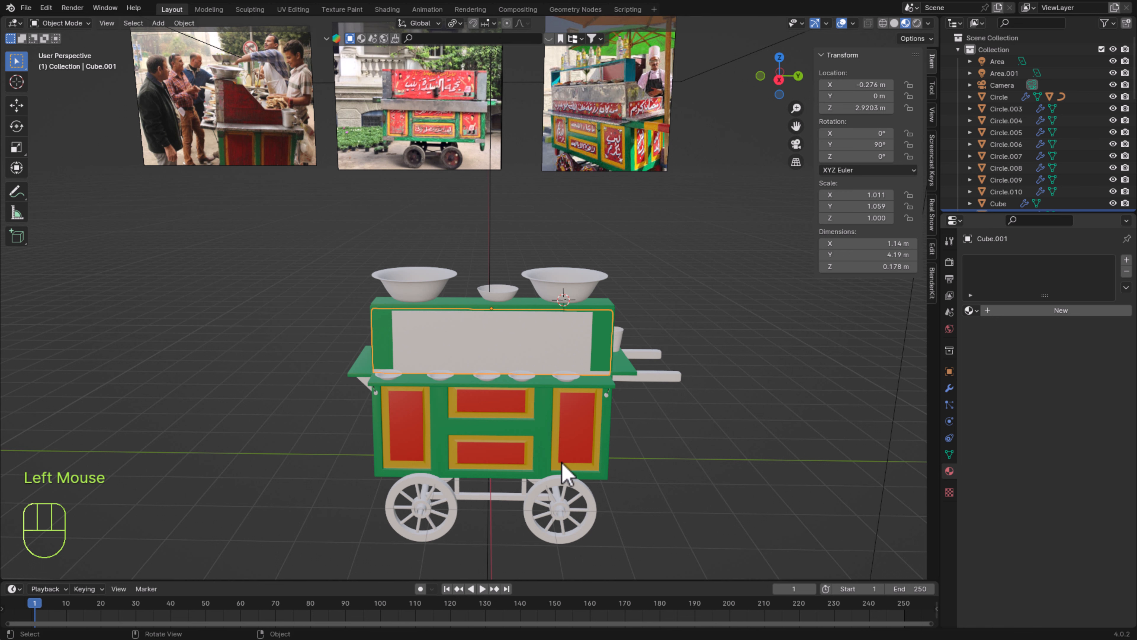
click(976, 311)
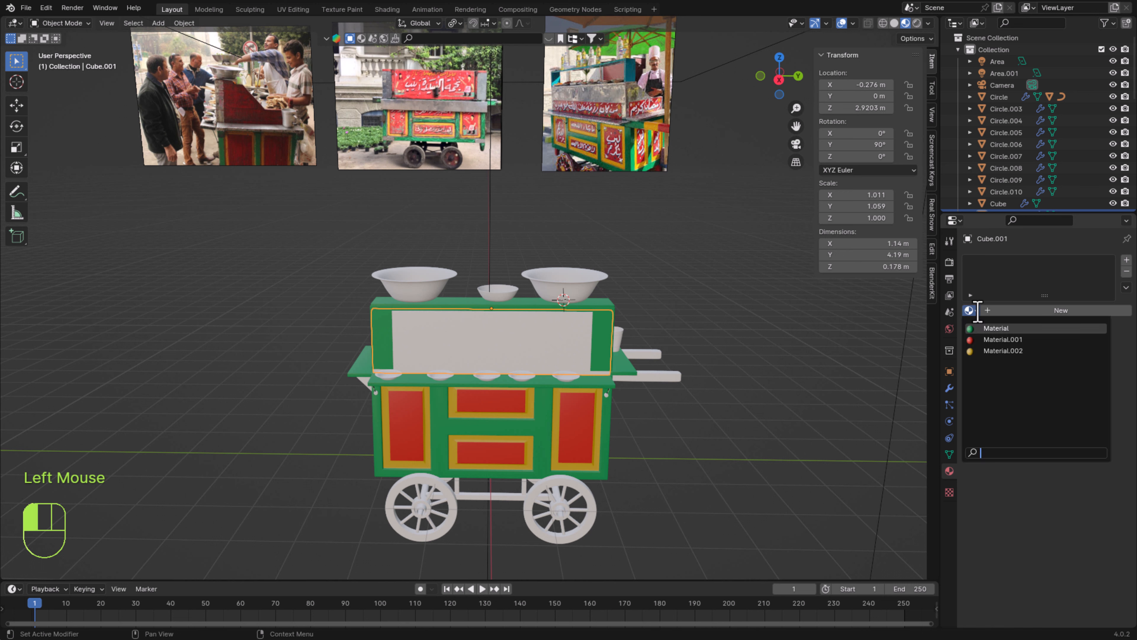
click(996, 339)
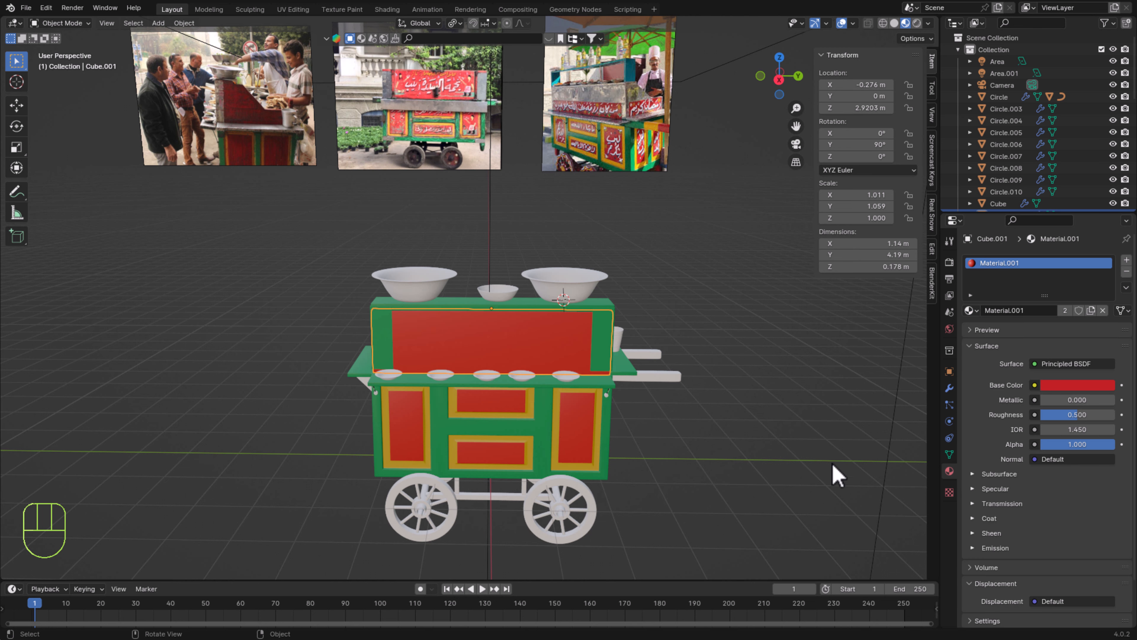
Rename the upper board's red material as Red
double_click(1005, 341)
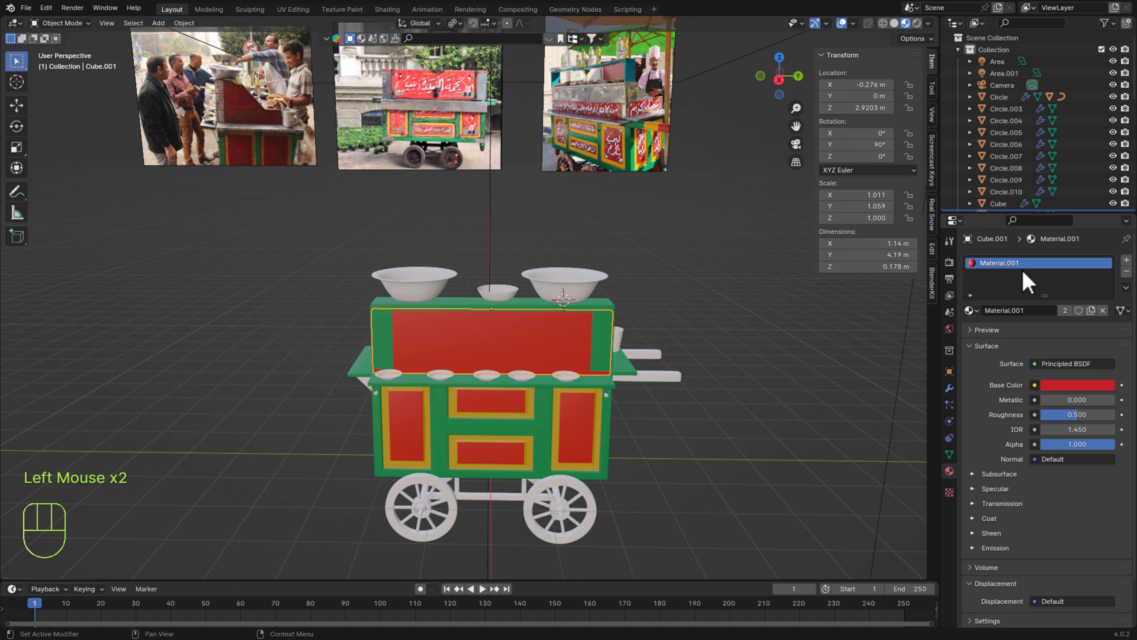
double_click(998, 263)
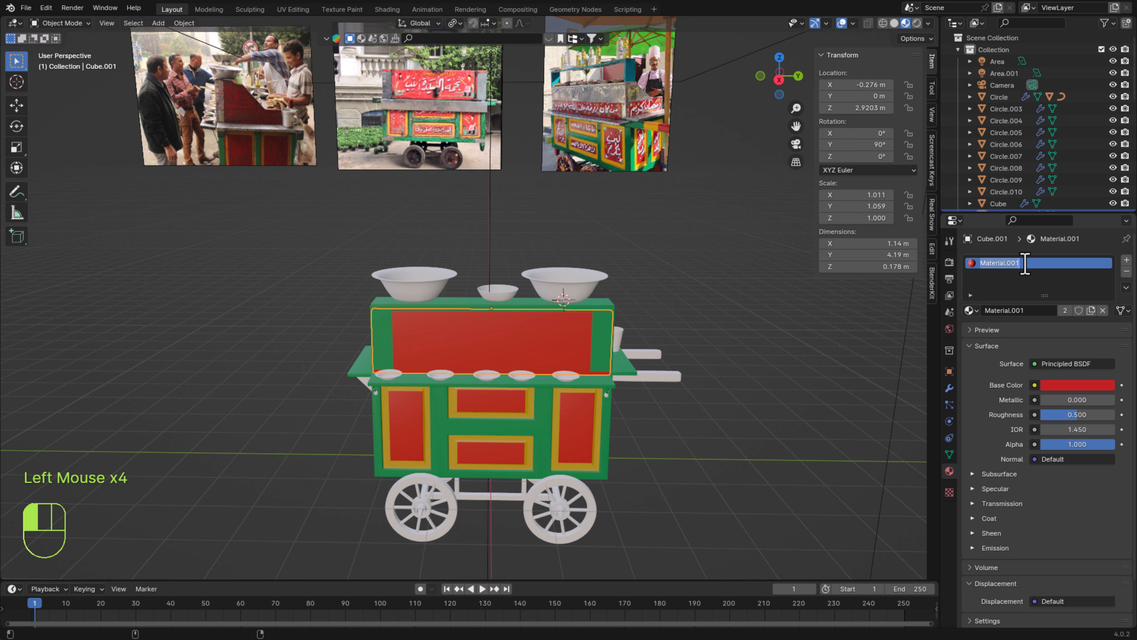
text(R)
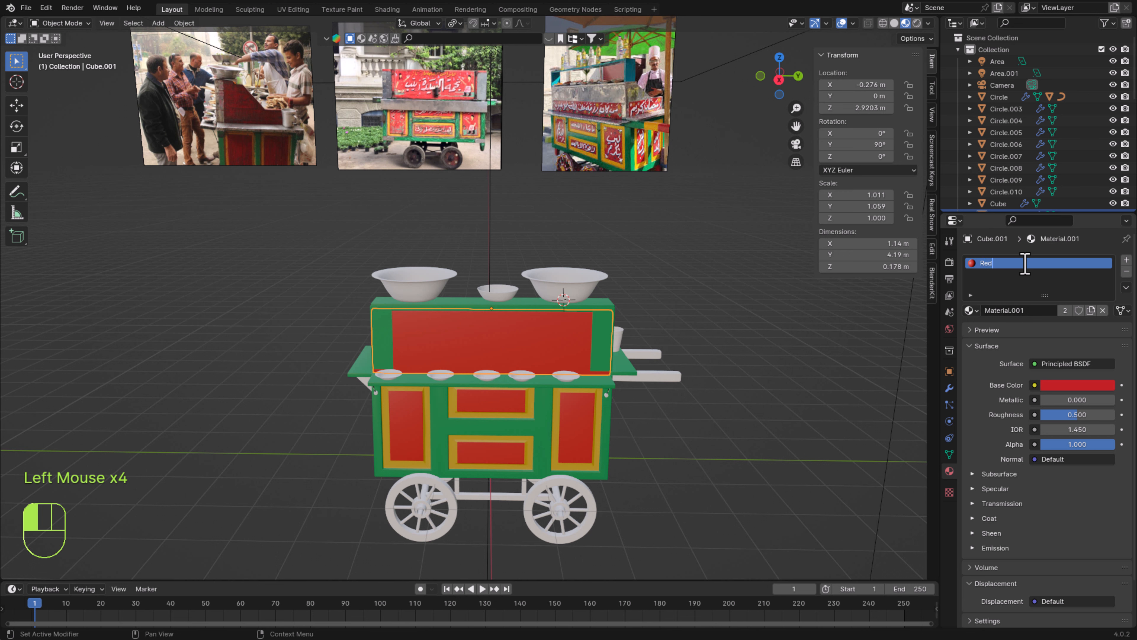
text(ed)
key(Return)
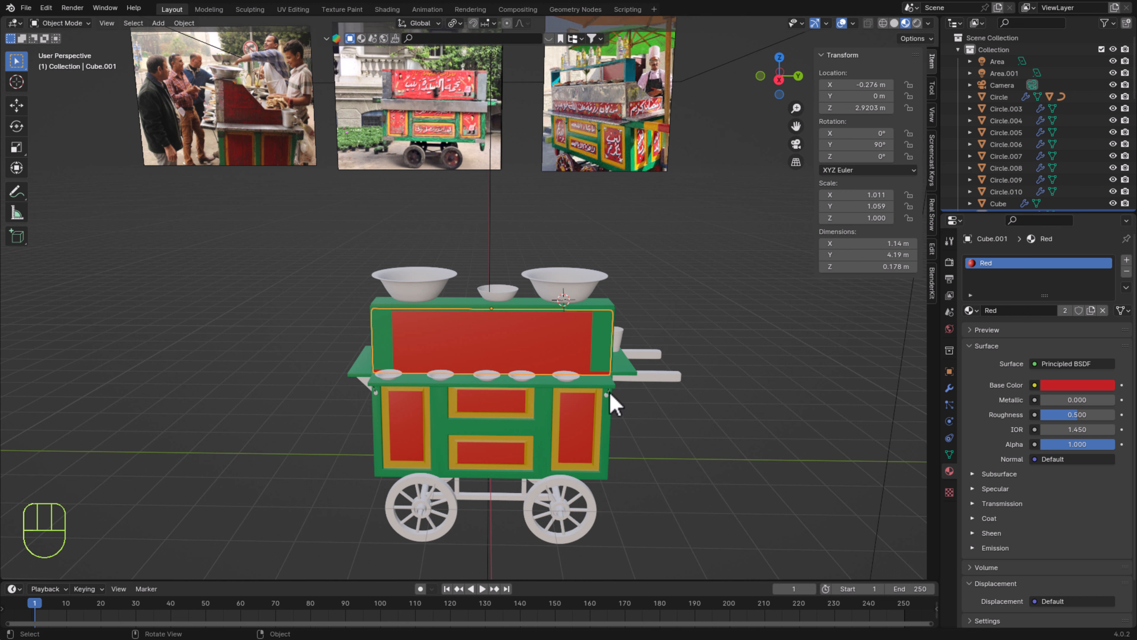
Rename the cart body's green material as Green and its frame material, Material.002, as Yellow
click(540, 431)
click(995, 265)
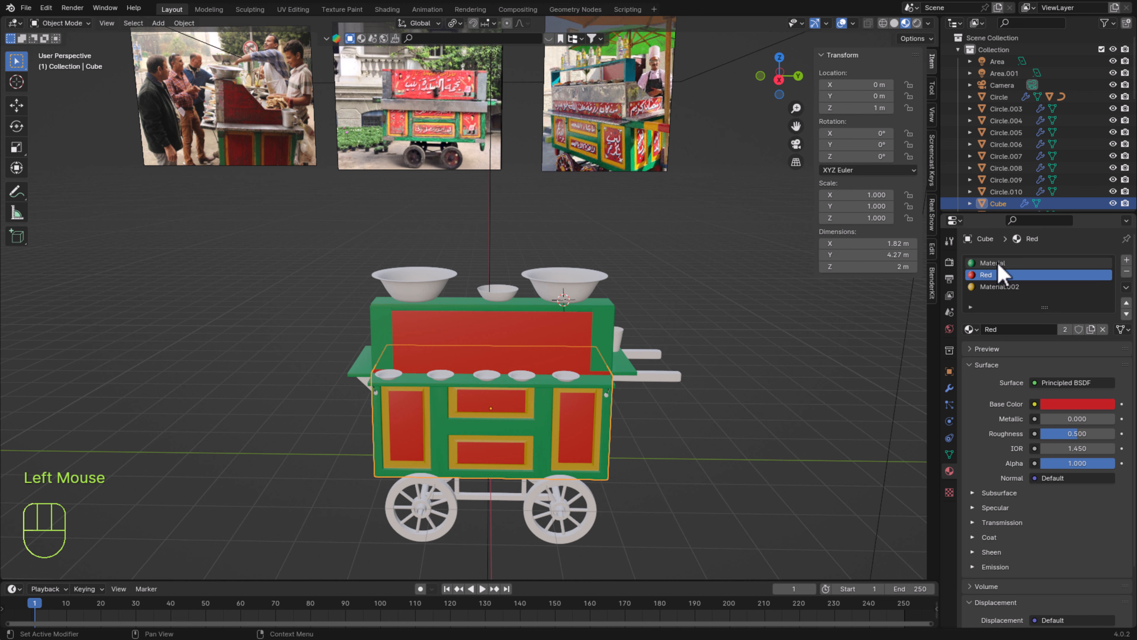
double_click(1005, 264)
text(Green)
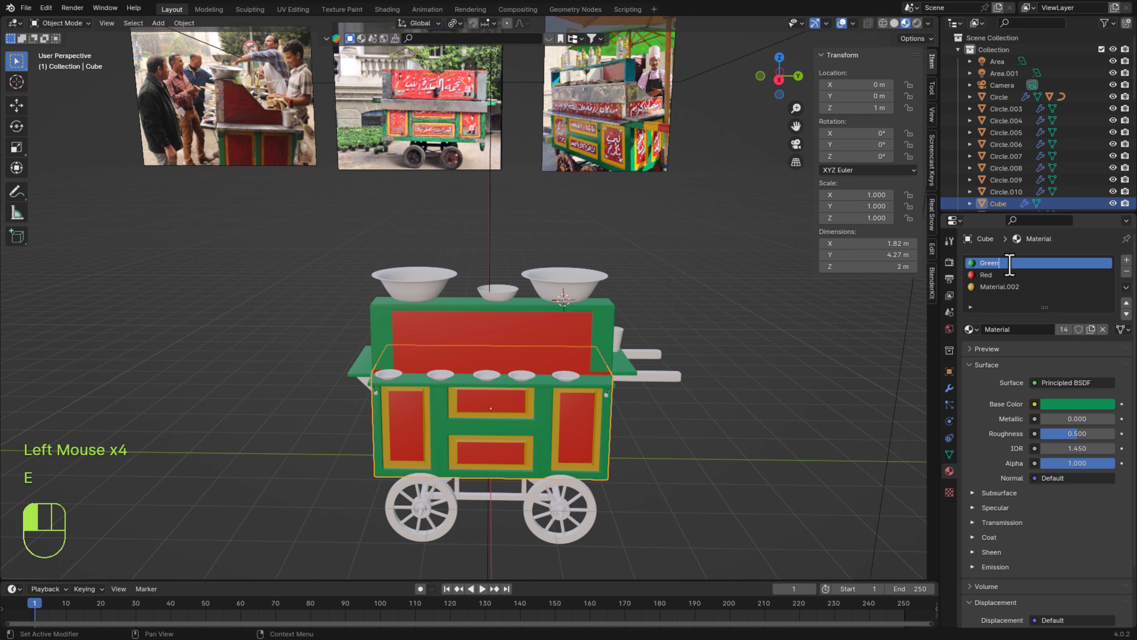
click(1008, 287)
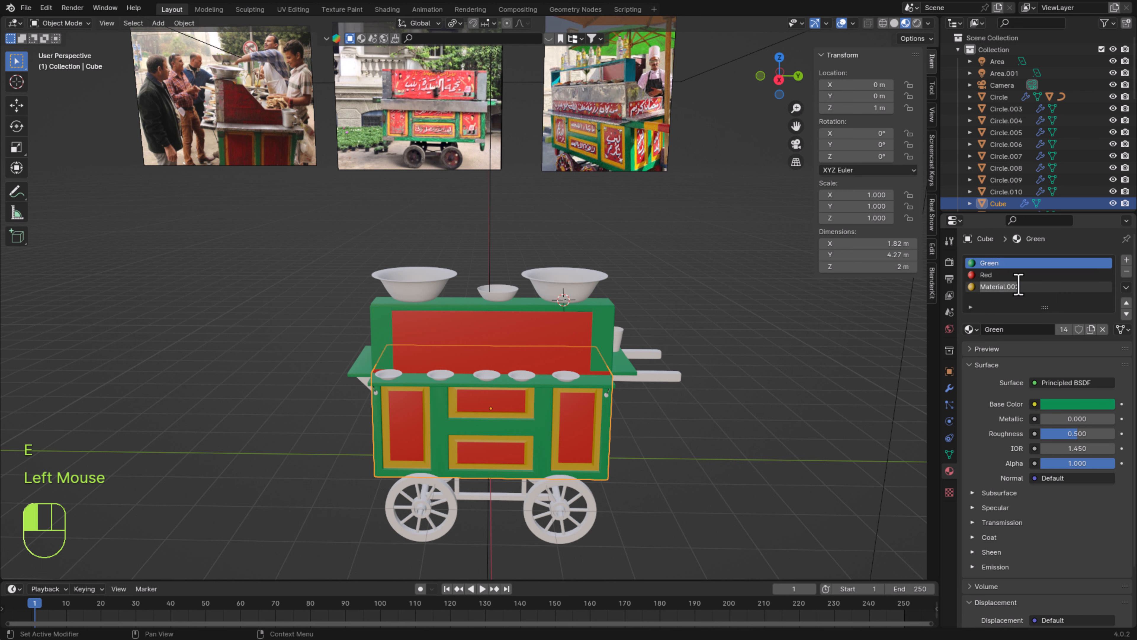
text(Yell)
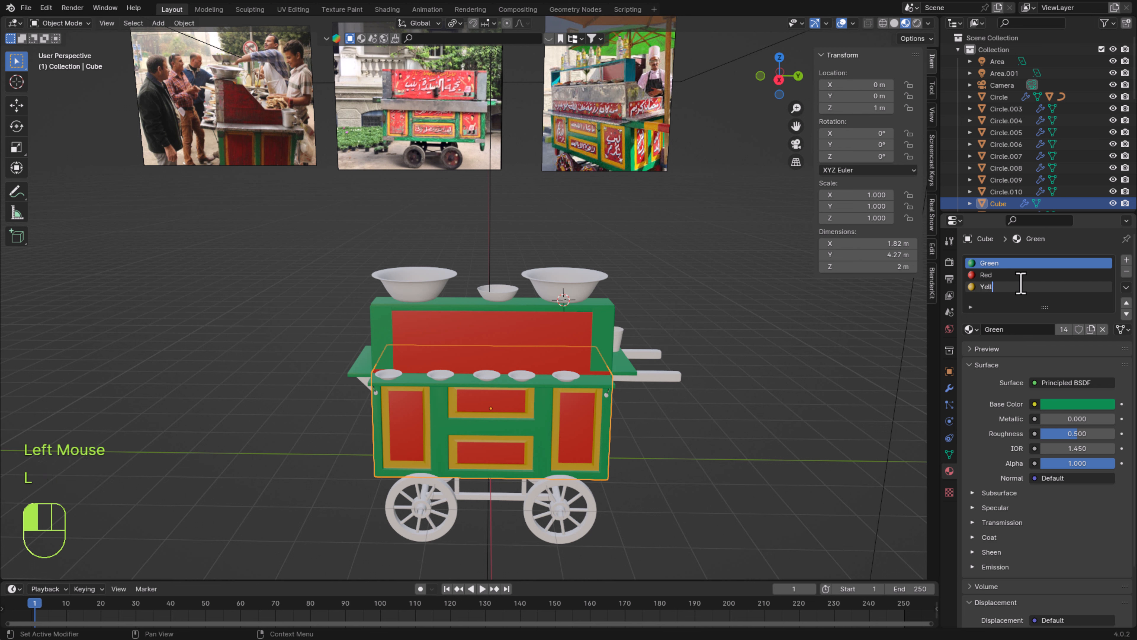
text(ow)
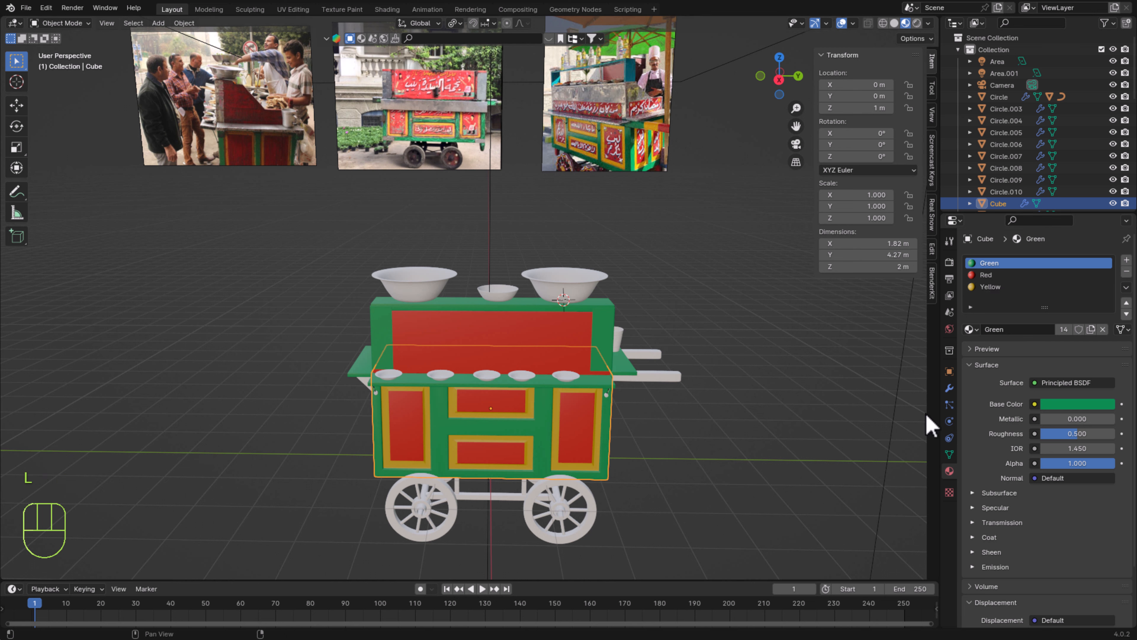
Replace the green material on the two end pieces of the upper front board with a new material
click(541, 345)
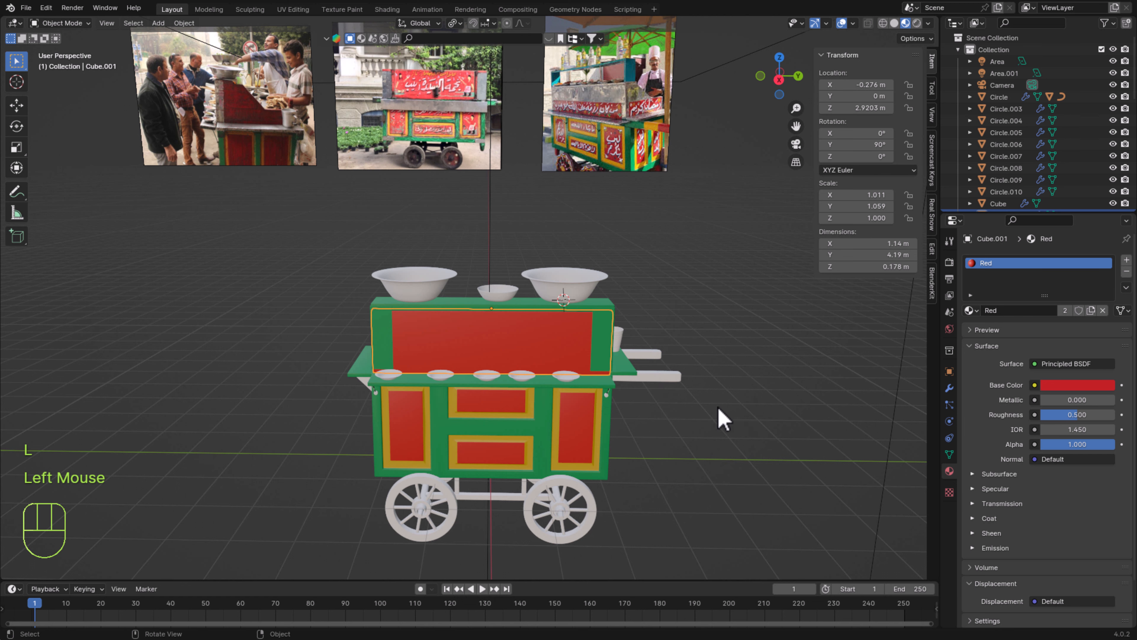
shift+middle_drag(722, 366, 636, 394)
click(602, 378)
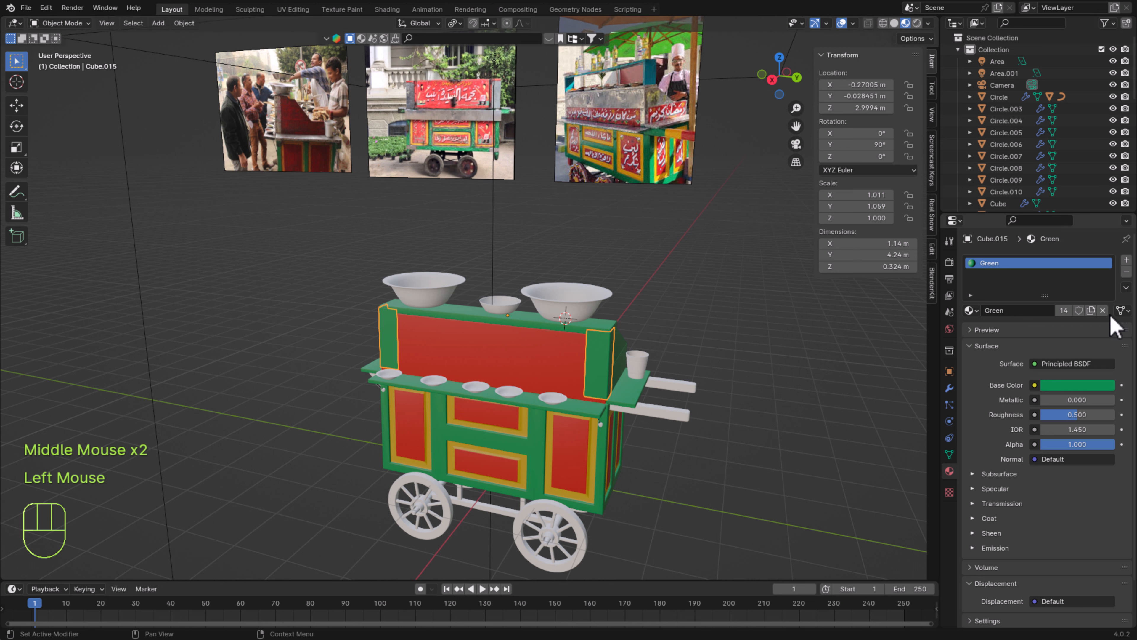
click(1128, 272)
click(1057, 311)
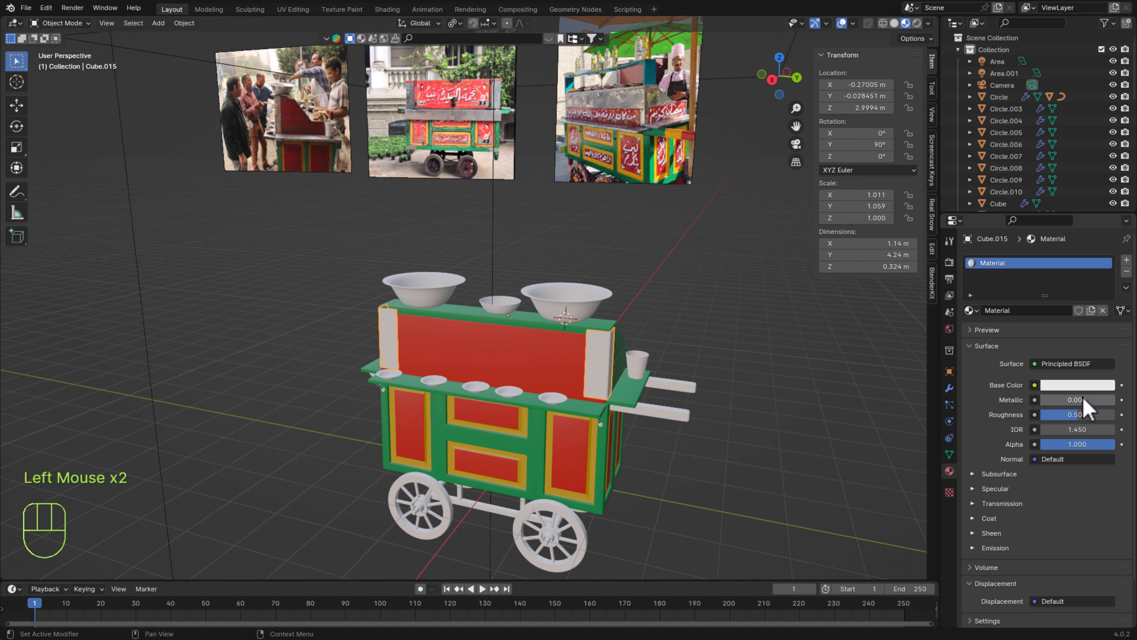
Darken the end pieces' base color to a grey of about 0.415 value, with metallic 0.803 and roughness 0.429
click(1077, 385)
drag(1106, 221, 1106, 230)
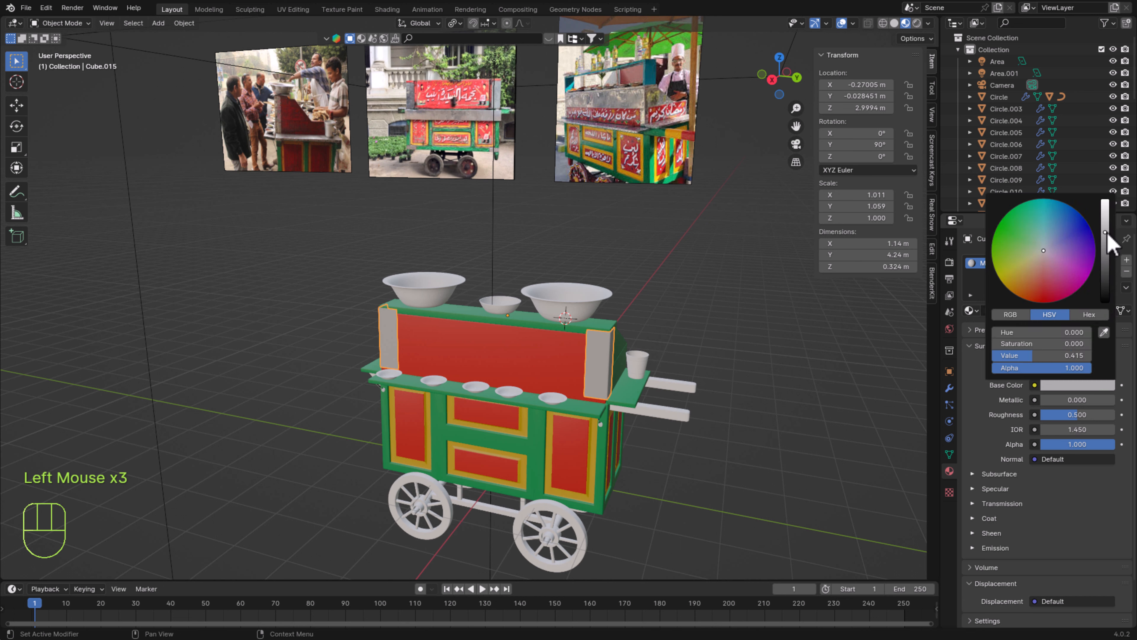
click(1062, 400)
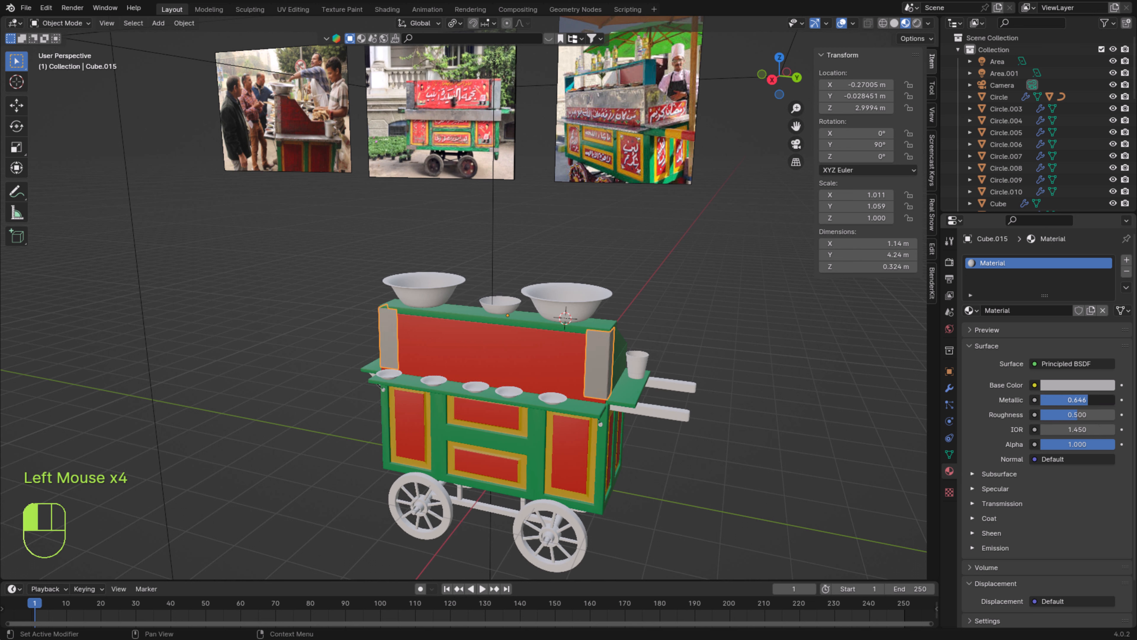
drag(1088, 397, 1085, 414)
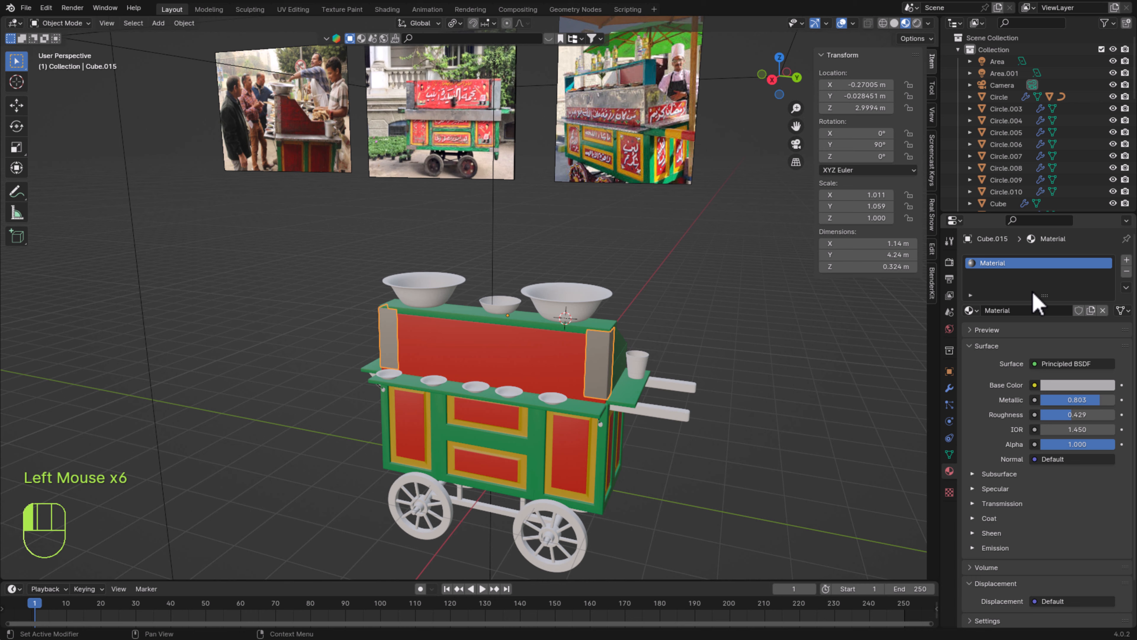
In rendered shading, set the end pieces' roughness to 0.343 and brighten their base color to near white
click(917, 23)
middle_drag(705, 499, 712, 481)
scroll(828, 497, up, 5)
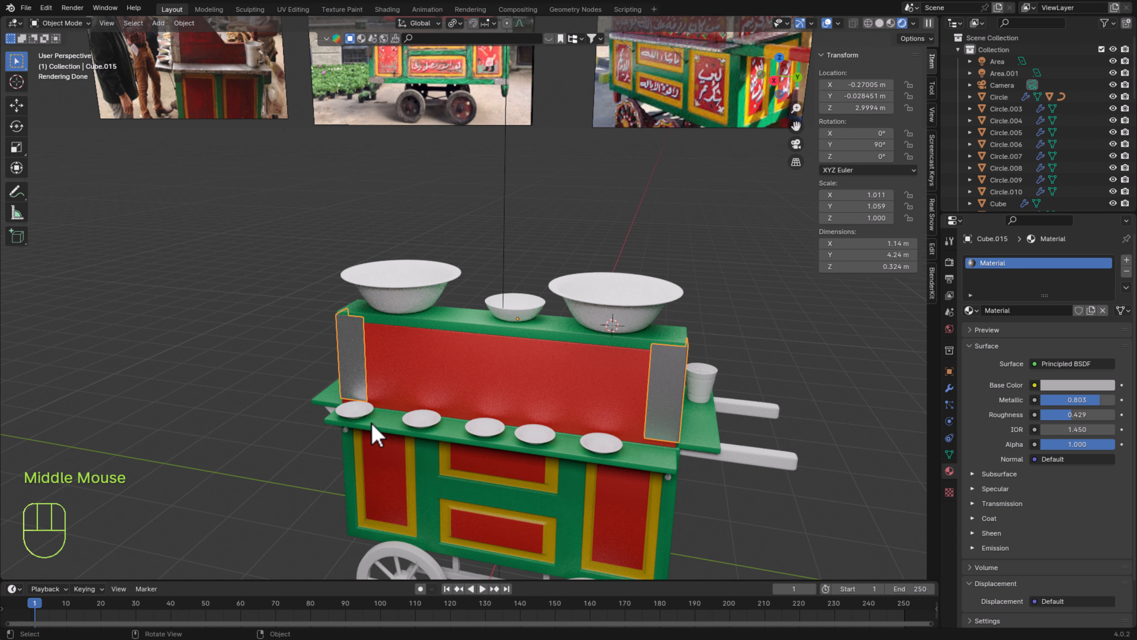
drag(1072, 415, 1063, 416)
click(1100, 389)
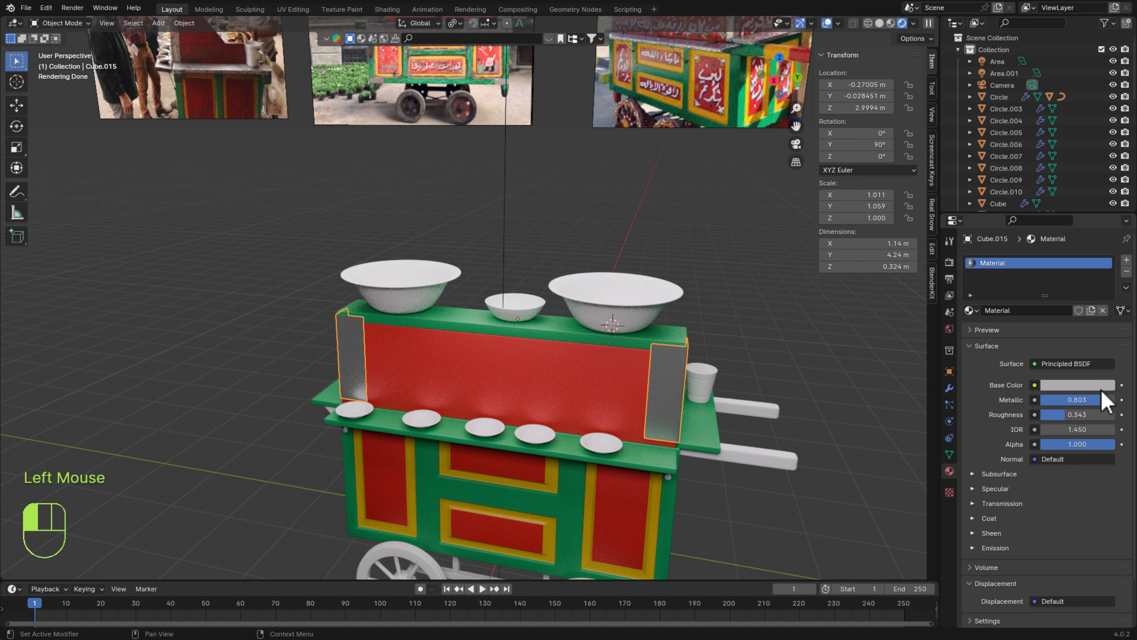
drag(1110, 233, 1108, 208)
middle_drag(848, 487, 845, 463)
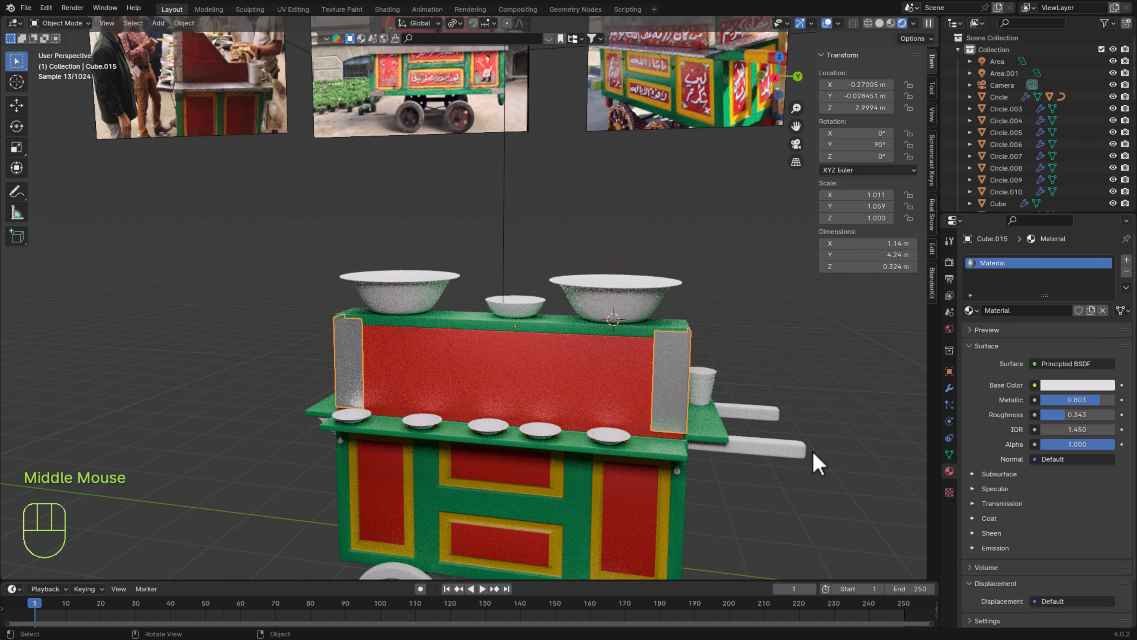
Save the file and rename the end pieces' material as Silver
key(ctrl+s)
scroll(810, 458, down, 2)
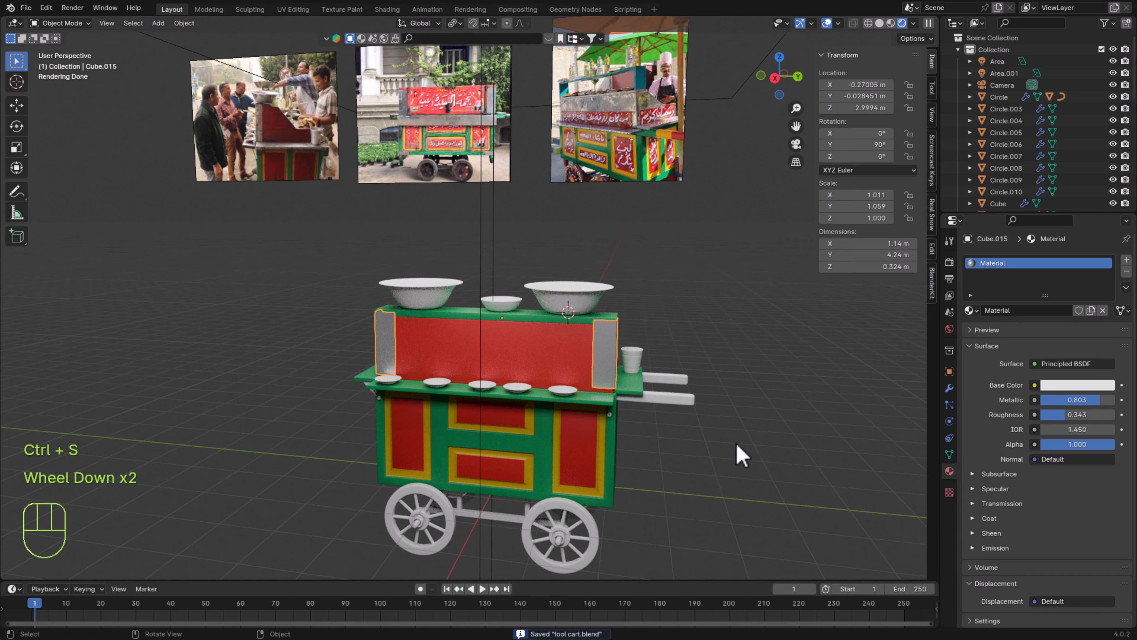
scroll(726, 466, up, 1)
scroll(725, 482, up, 1)
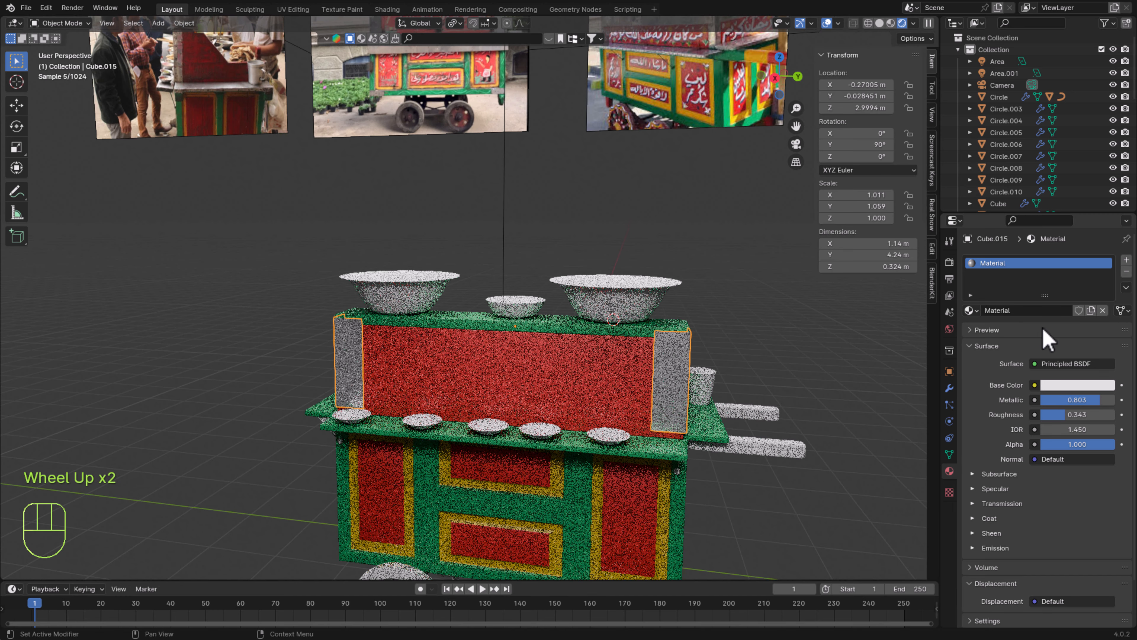
double_click(1009, 263)
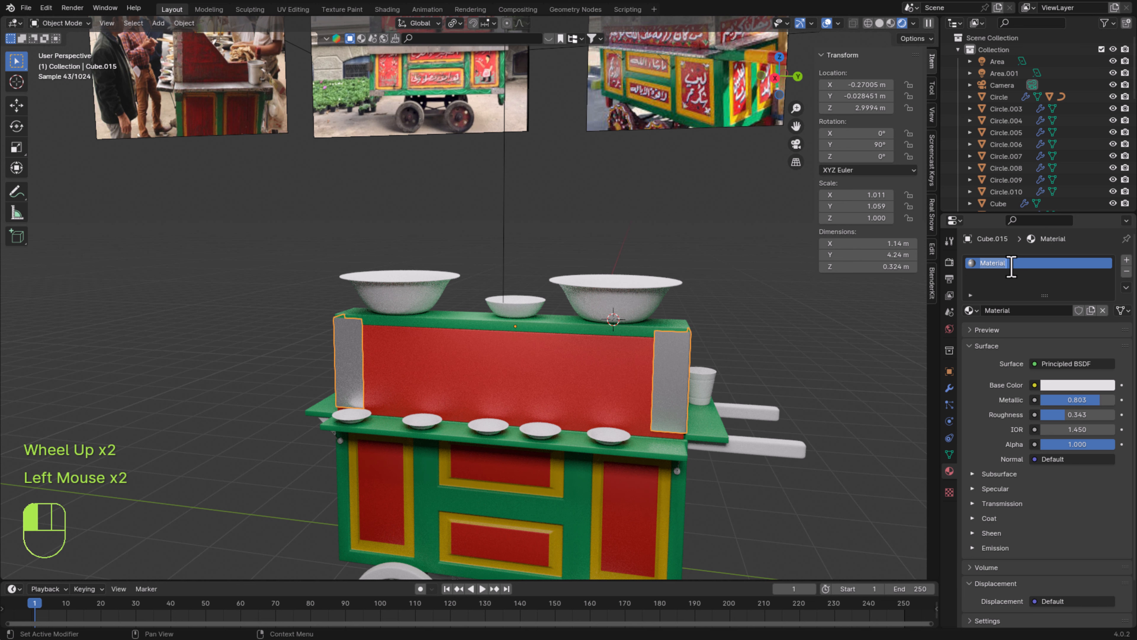
text(Silver)
key(Return)
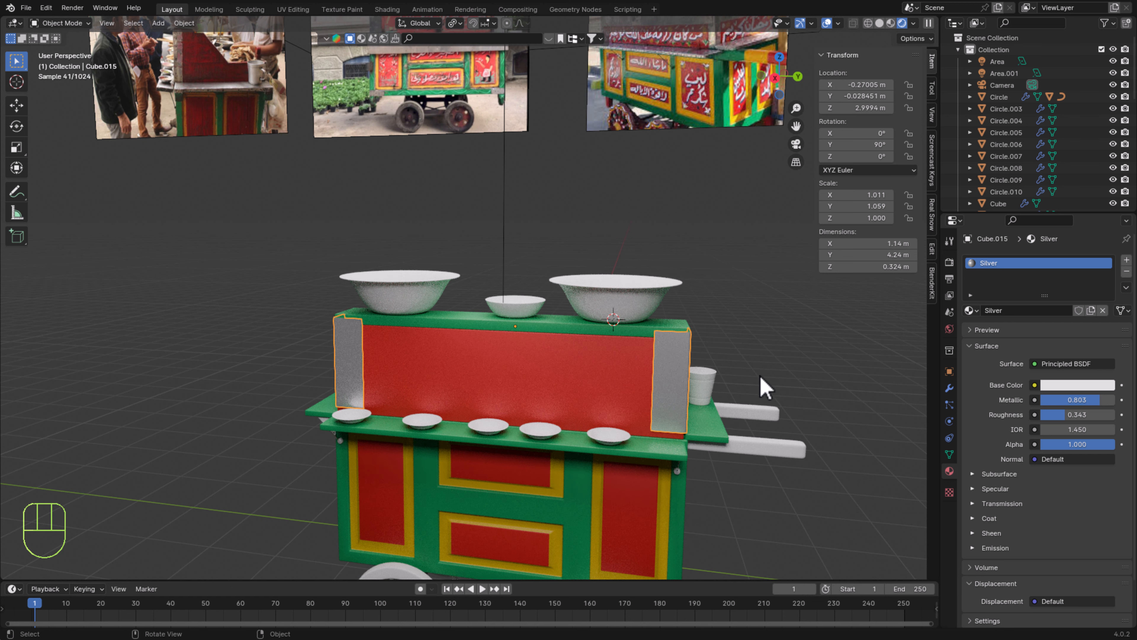
Copy the Silver material from the end pieces to the bowls, cup, plates and the front and side shelves, and save the file
click(418, 305)
shift+click(497, 312)
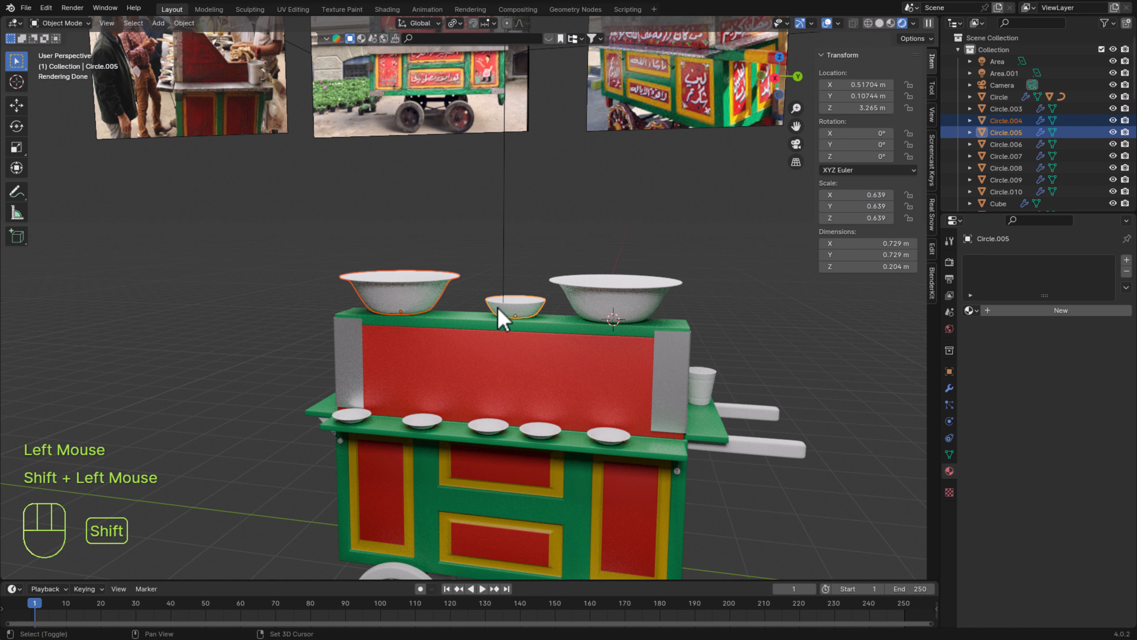
shift+click(625, 306)
shift+click(705, 394)
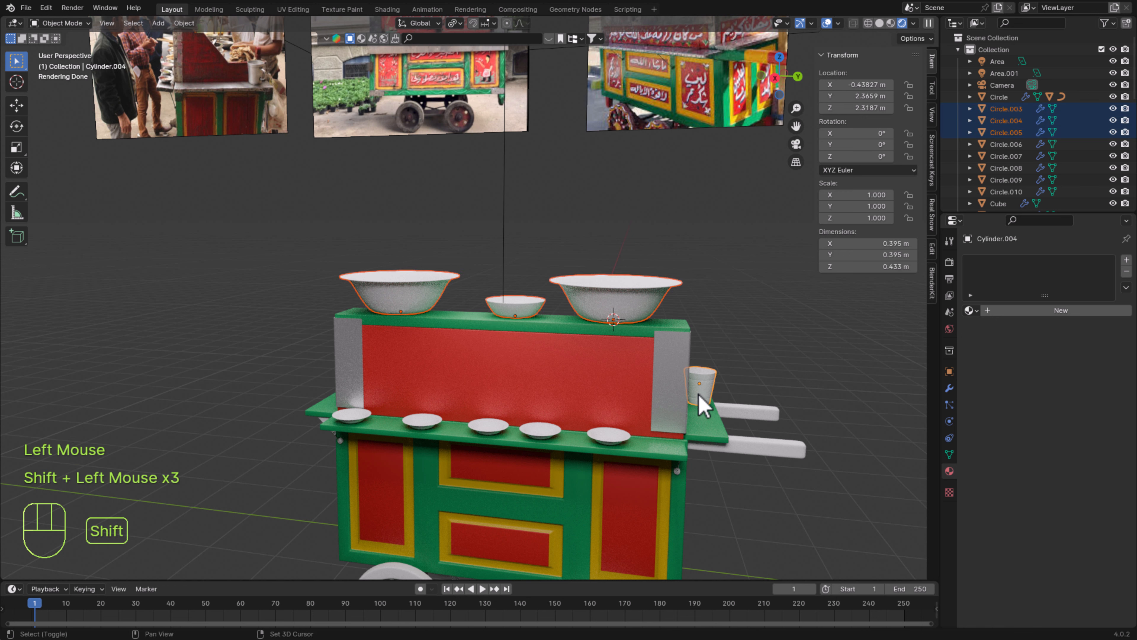
shift+click(615, 441)
shift+click(542, 438)
shift+click(495, 436)
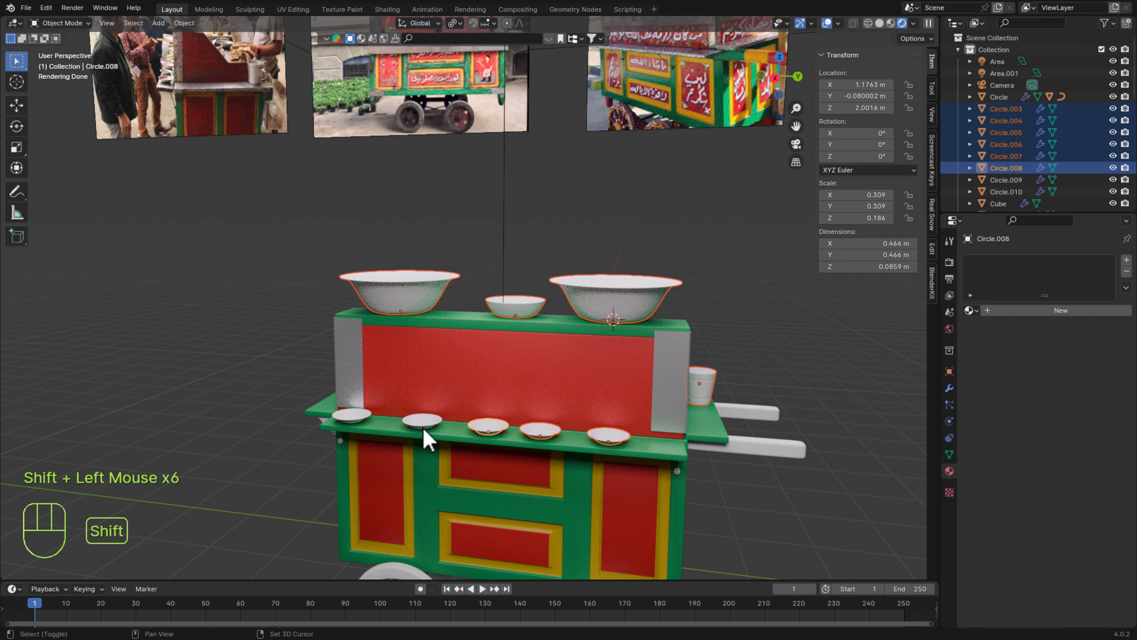
shift+click(423, 426)
shift+click(351, 428)
scroll(736, 448, down, 2)
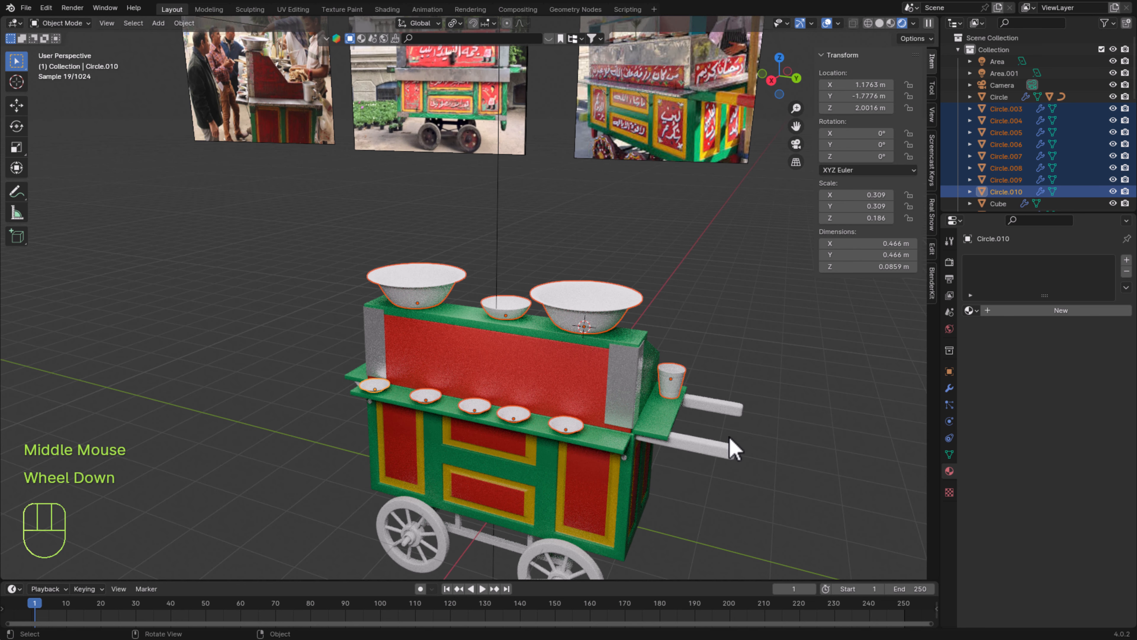
shift+click(665, 430)
shift+click(604, 447)
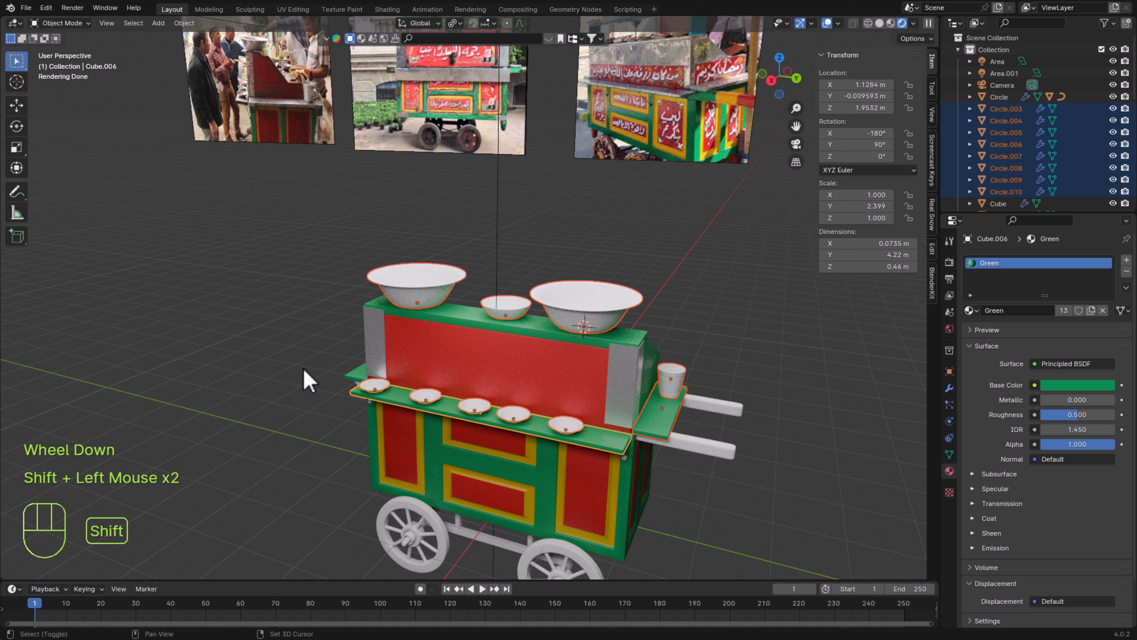
shift+click(358, 375)
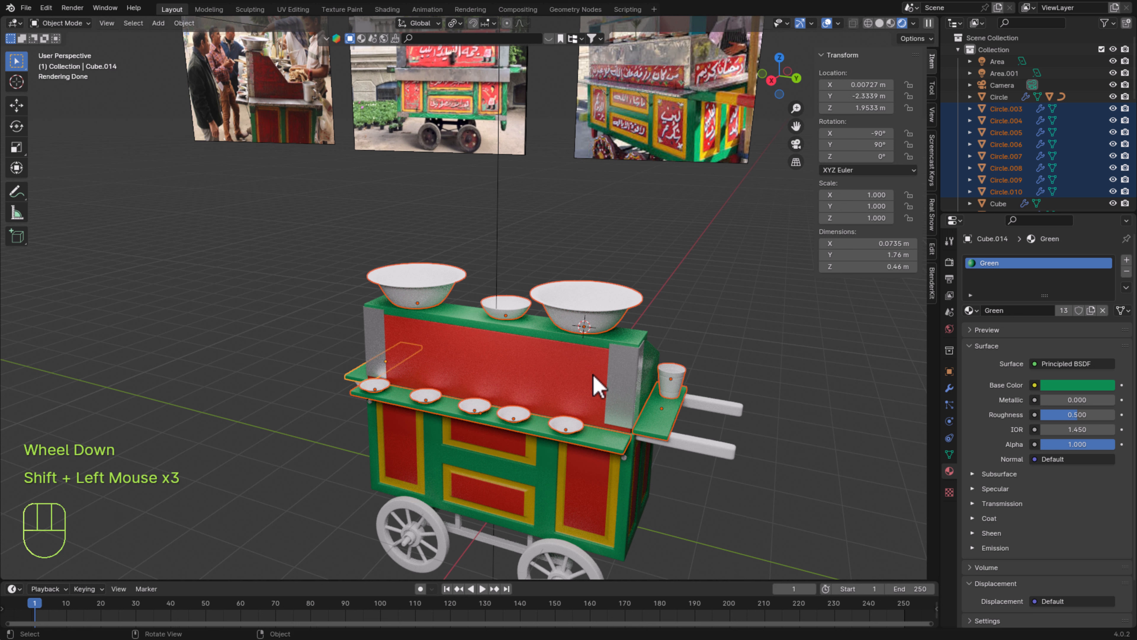
shift+click(634, 390)
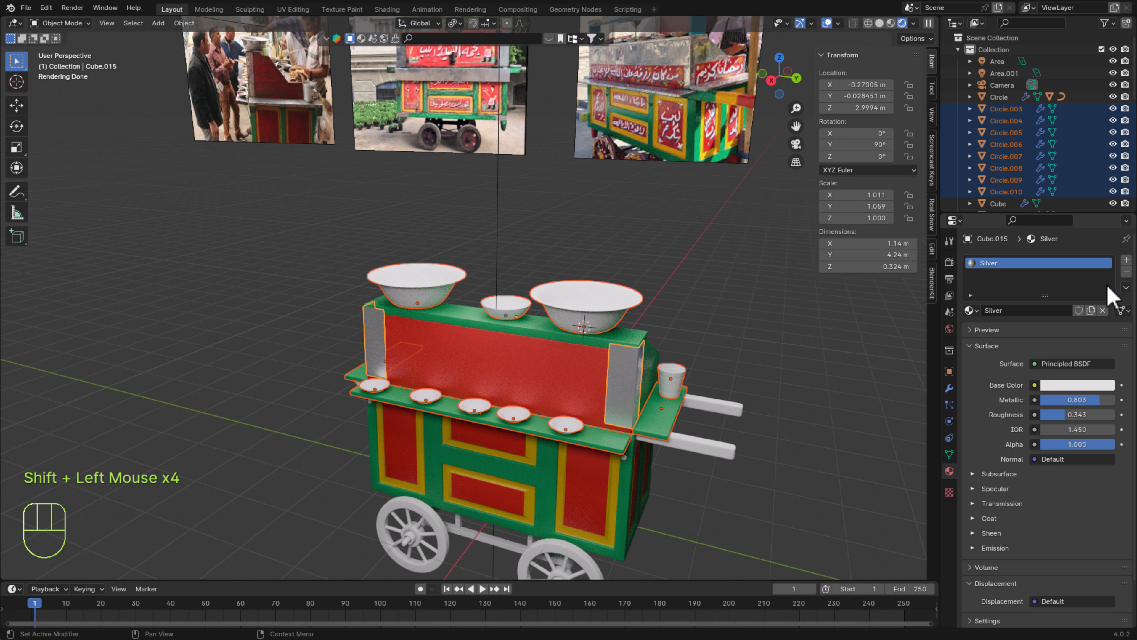
click(1127, 288)
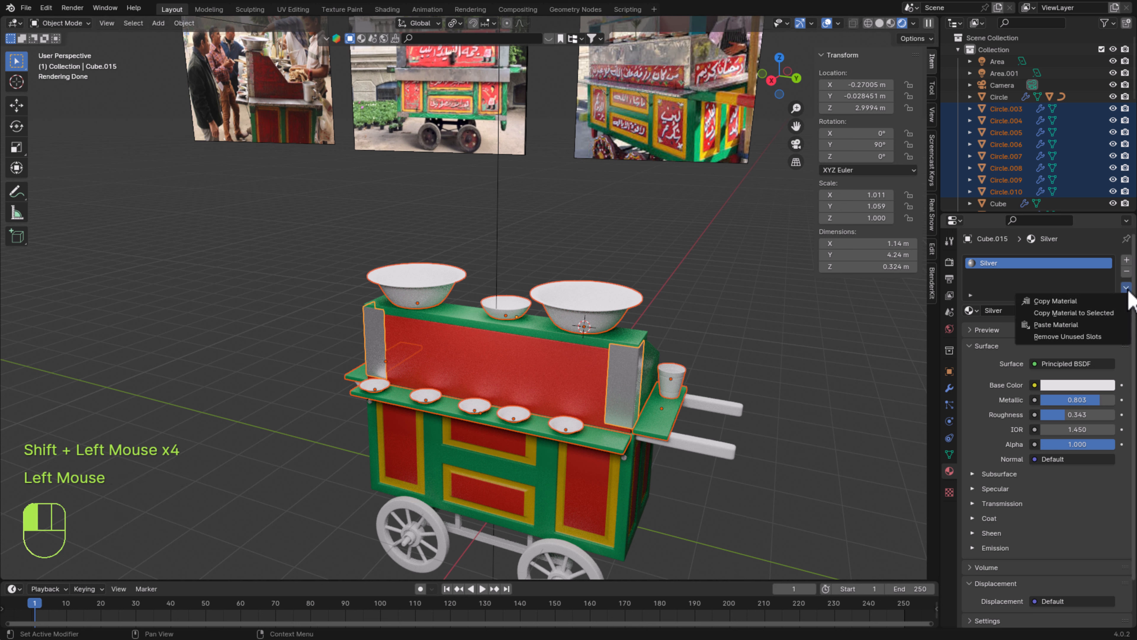
click(1102, 313)
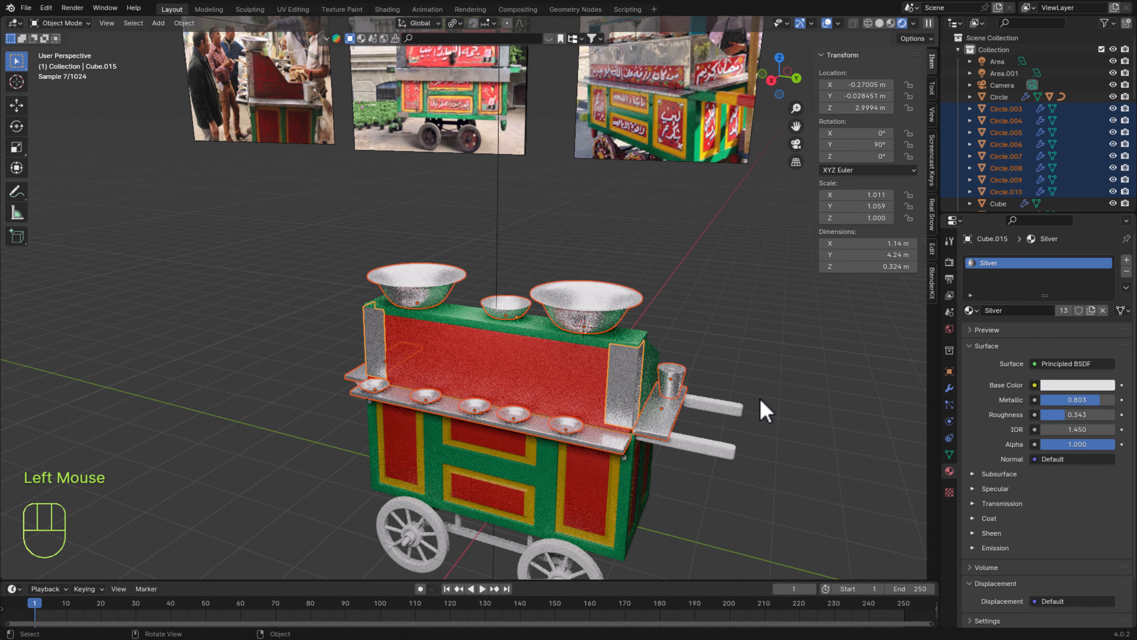
click(813, 425)
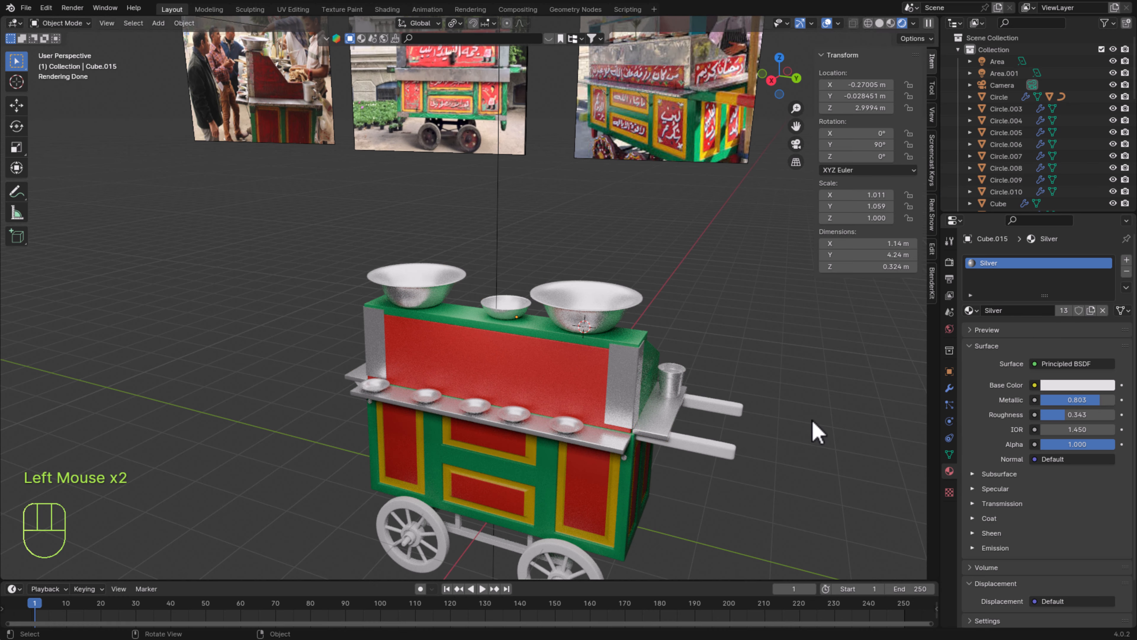
middle_drag(813, 424, 754, 452)
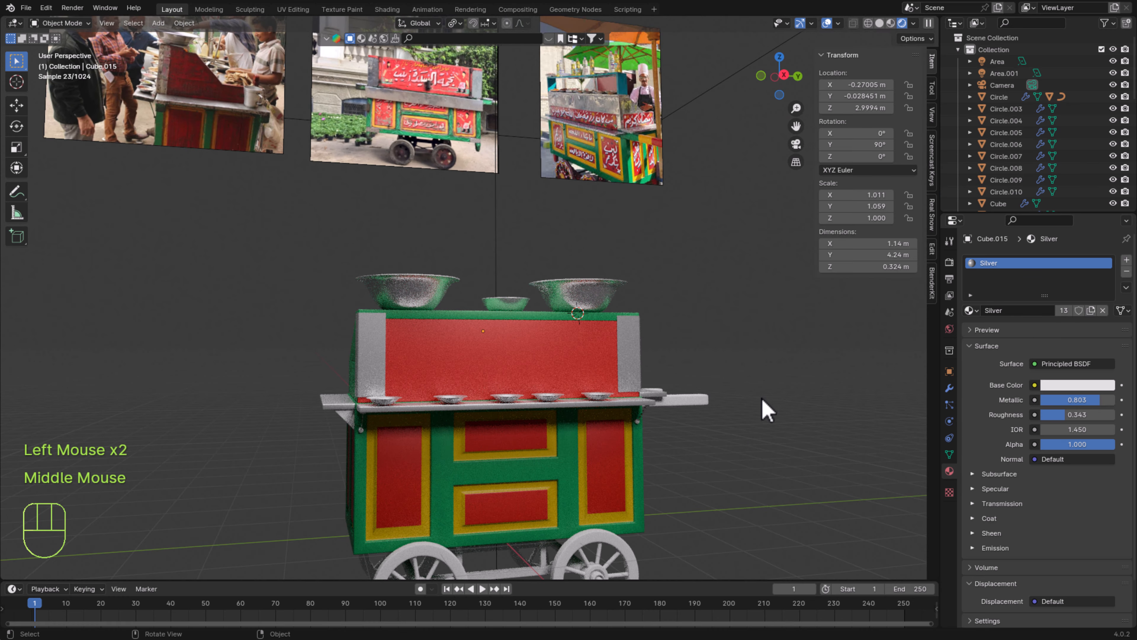
middle_drag(762, 406, 617, 401)
key(ctrl+s)
Open the cart's push handles in Edit Mode with edge selection
scroll(618, 405, up, 1)
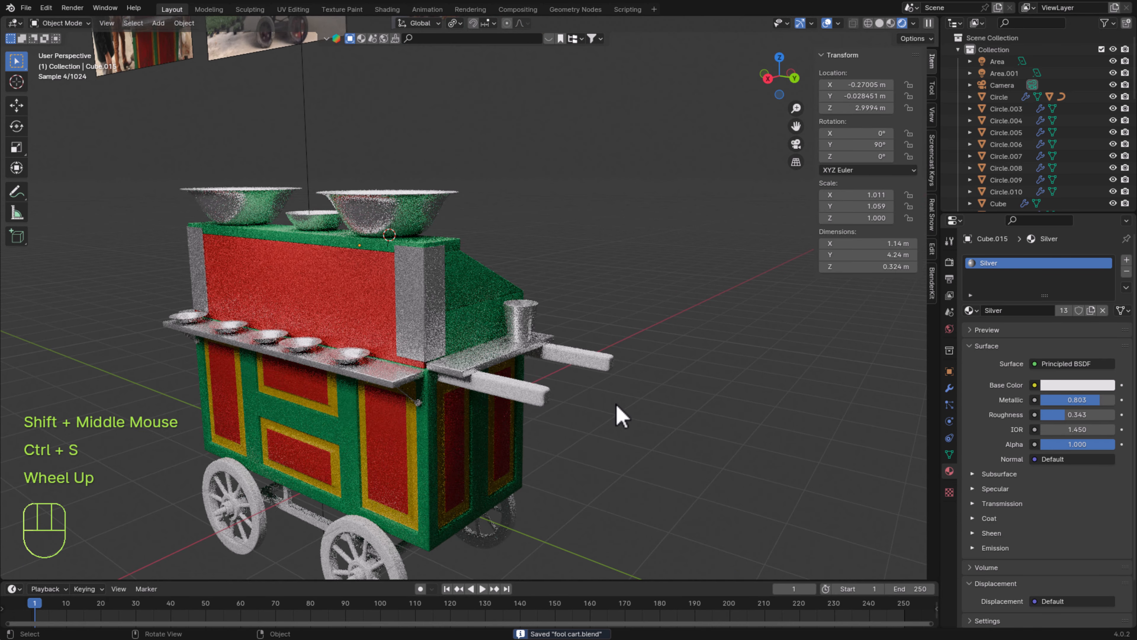
click(522, 392)
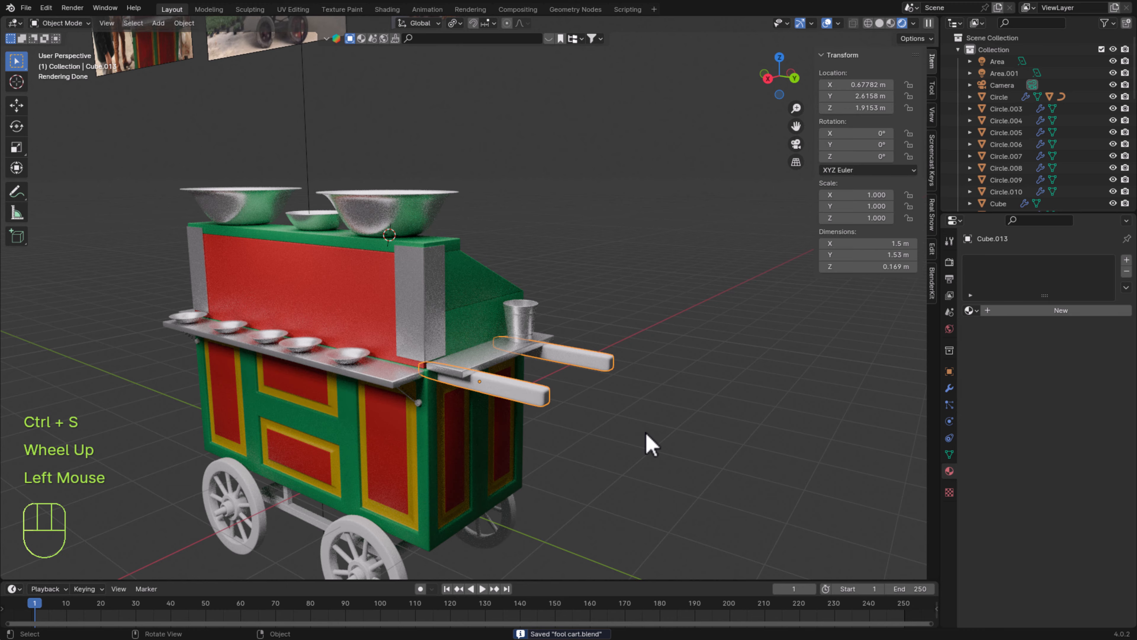
shift+middle_drag(651, 443, 686, 447)
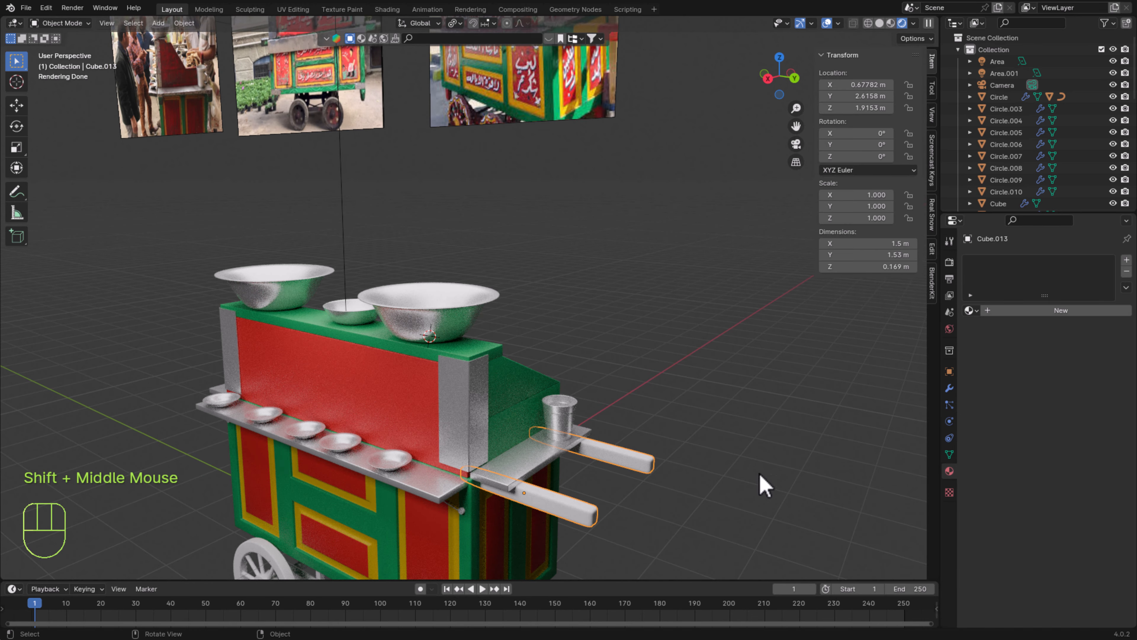
key(Tab)
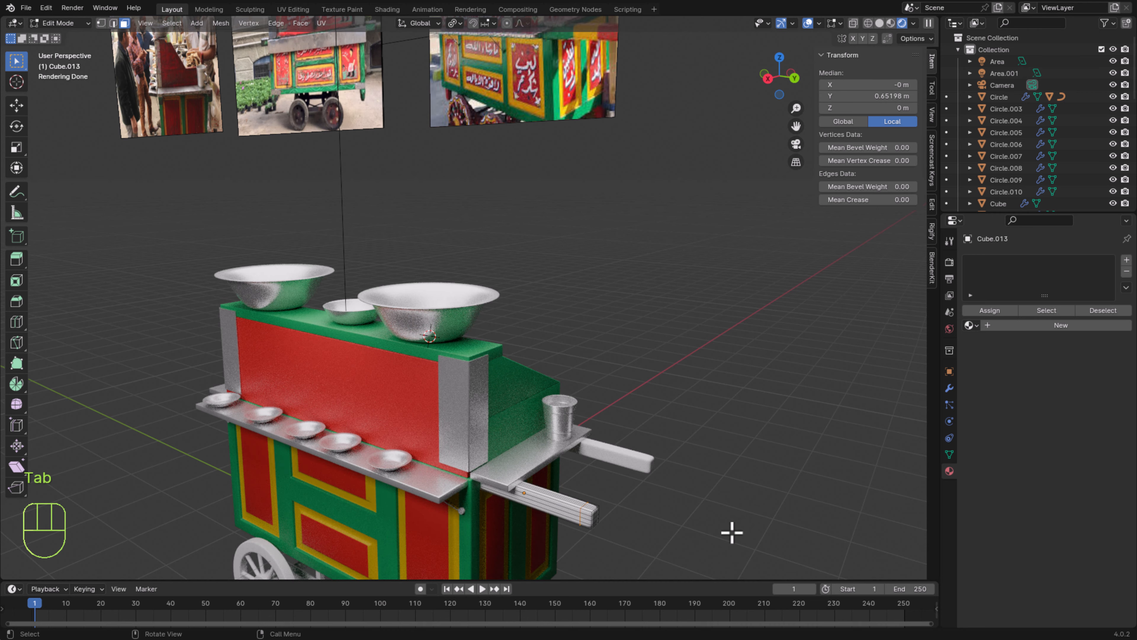
shift+middle_drag(732, 533, 645, 445)
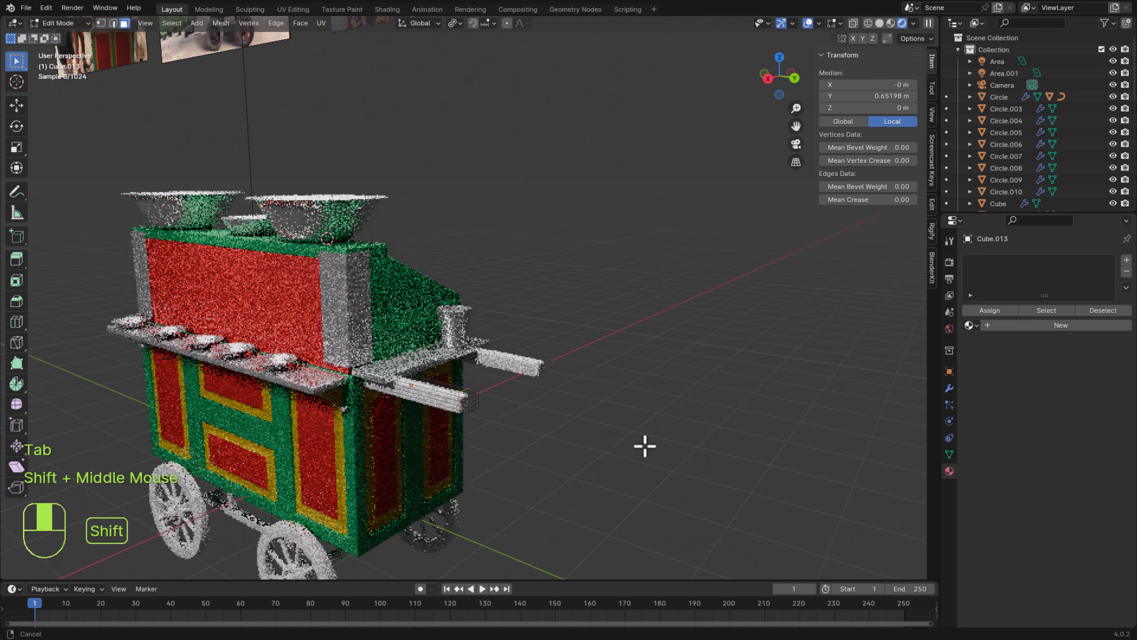
scroll(506, 449, up, 1)
shift+middle_drag(619, 523, 547, 448)
shift+middle_drag(546, 448, 447, 452)
scroll(447, 458, up, 1)
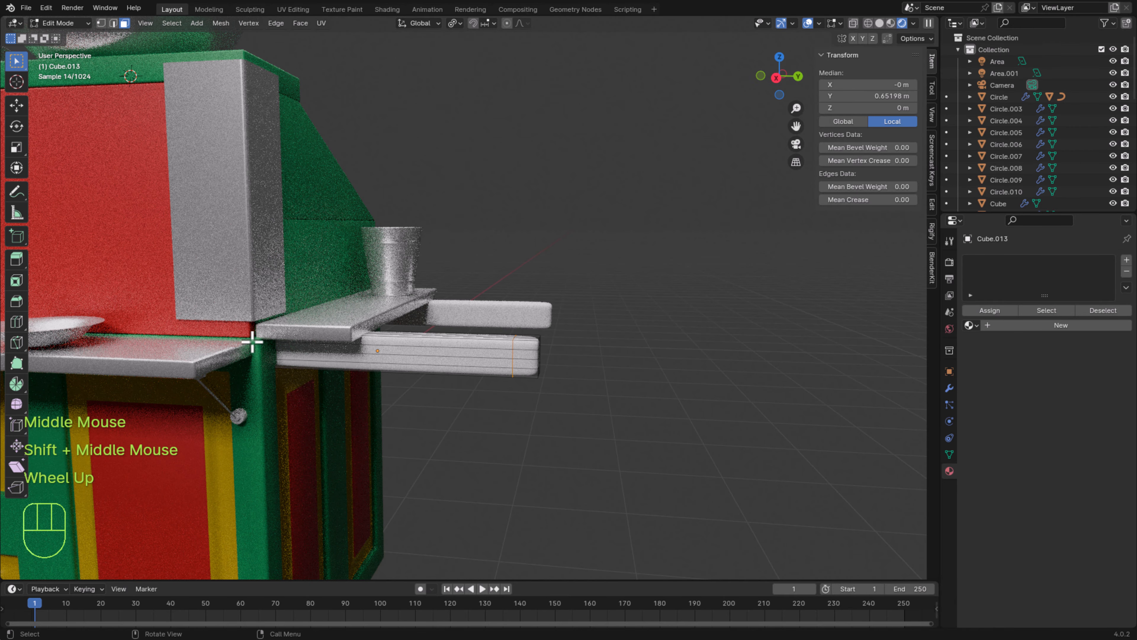
click(113, 23)
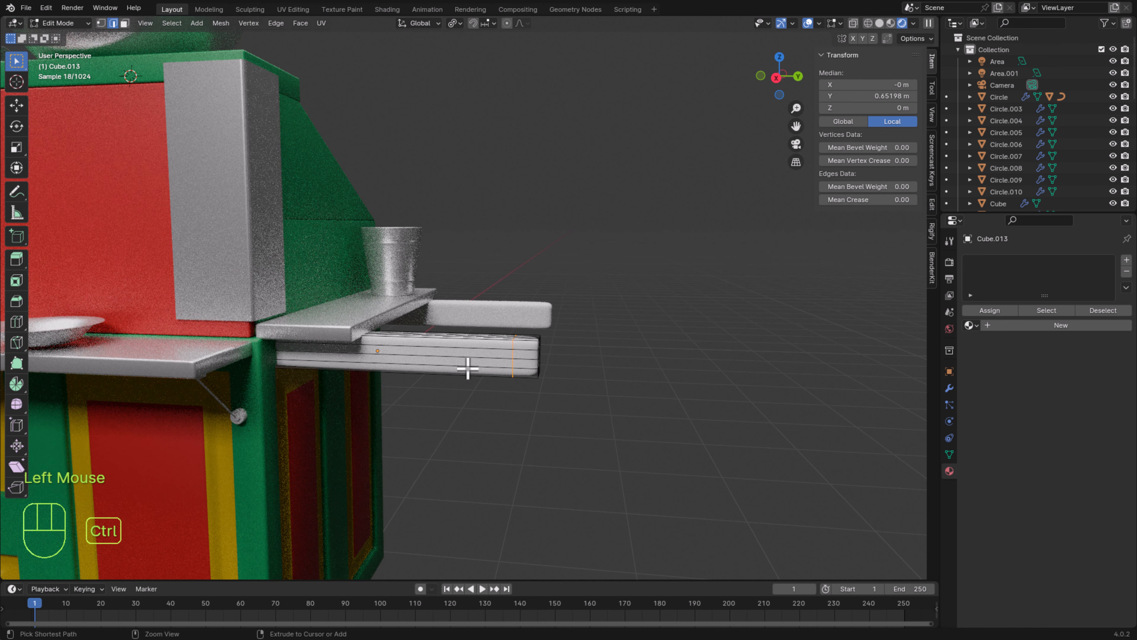
Add two loop cuts across the push handle, one near the cart at factor -0.097 and one farther out at 0.043
key(ctrl+r)
click(449, 368)
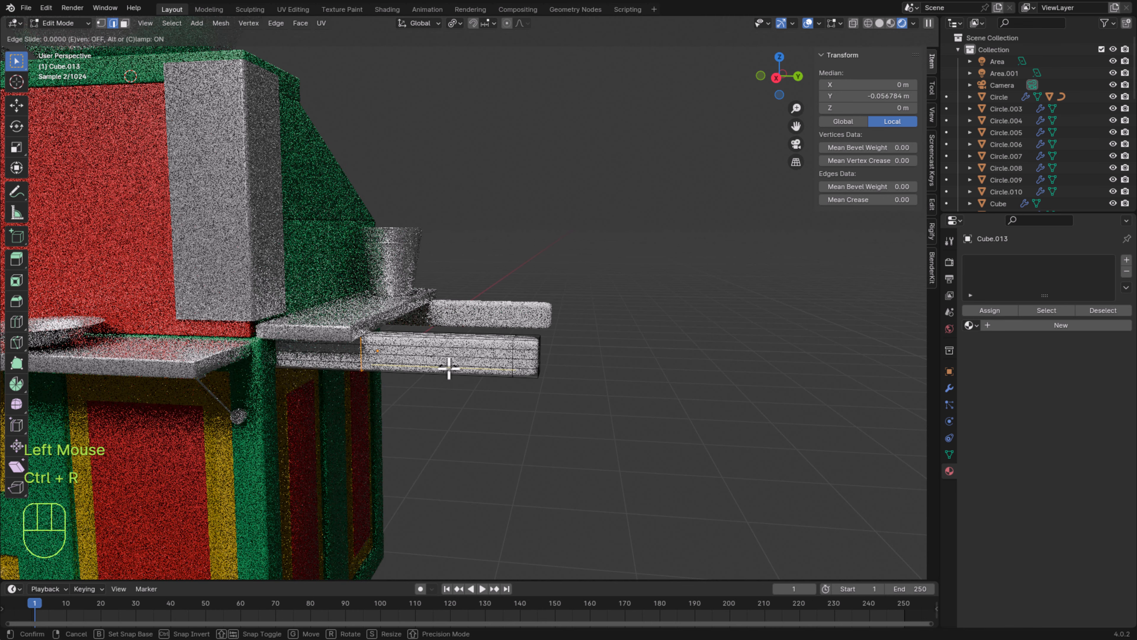
click(434, 367)
key(ctrl+r)
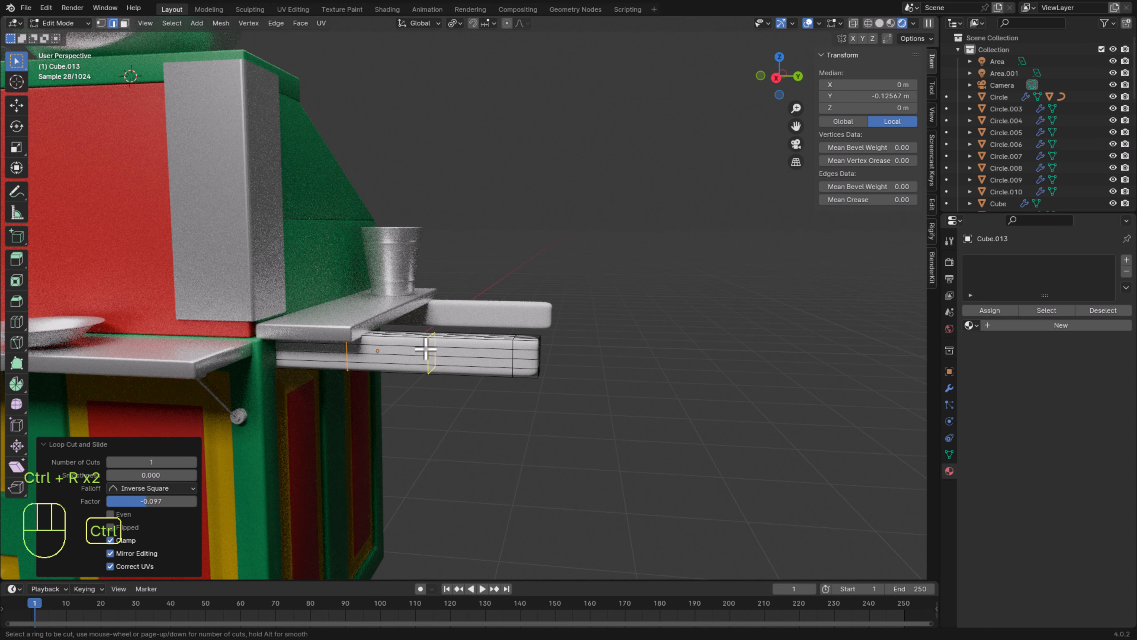
click(439, 351)
click(436, 353)
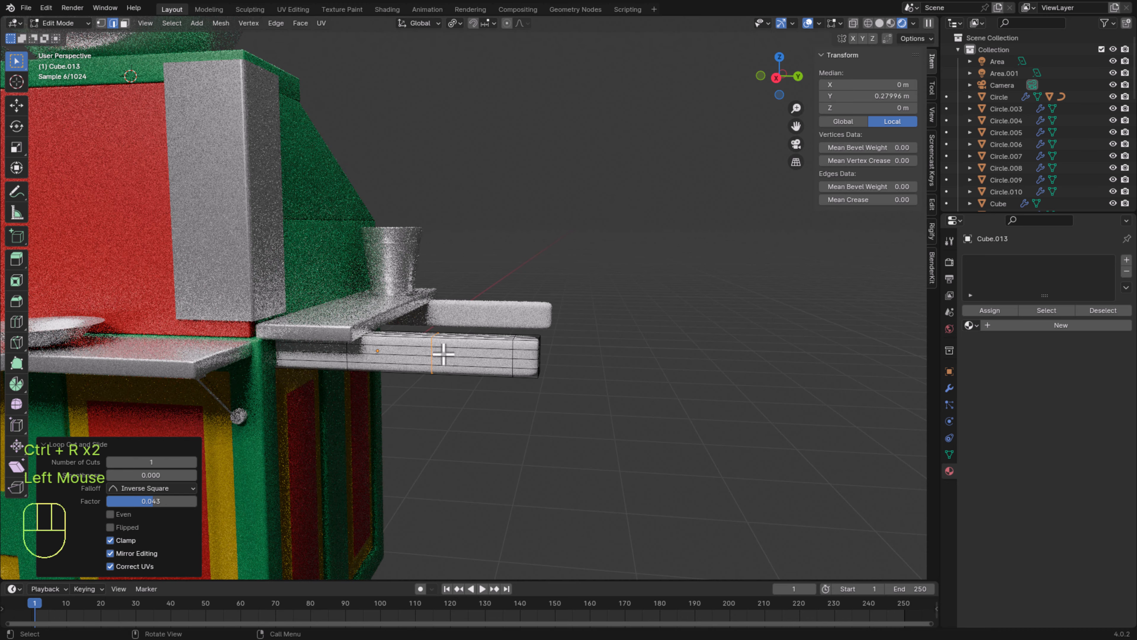
middle_drag(541, 411, 627, 317)
scroll(538, 406, down, 3)
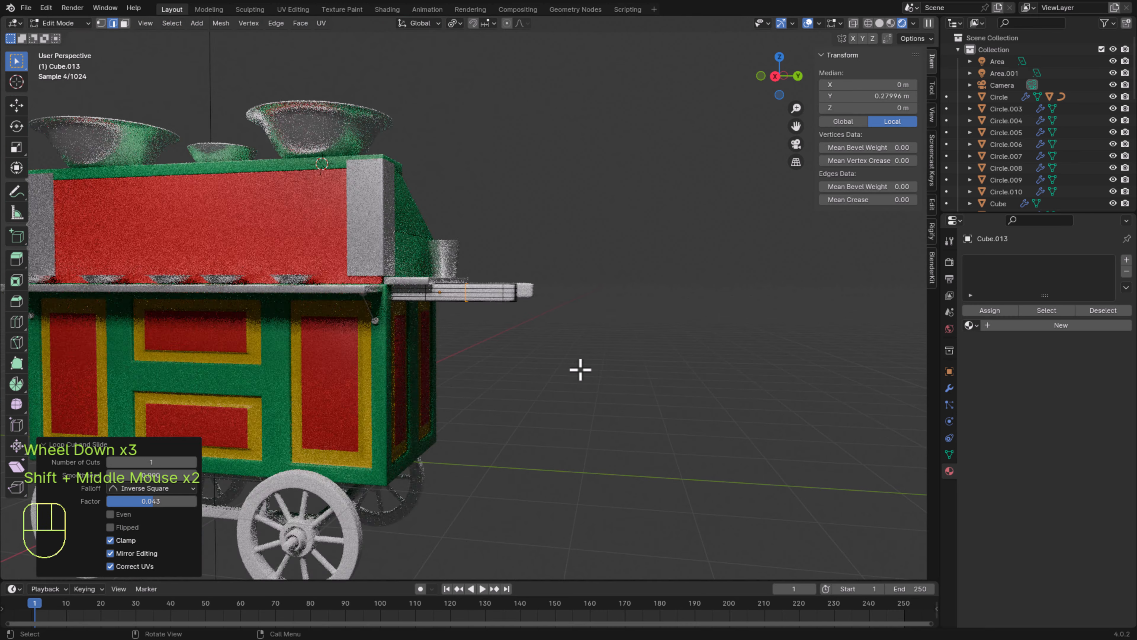
Switch the viewport to Material Preview shading and save the file
scroll(583, 374, up, 2)
middle_drag(584, 376, 576, 396)
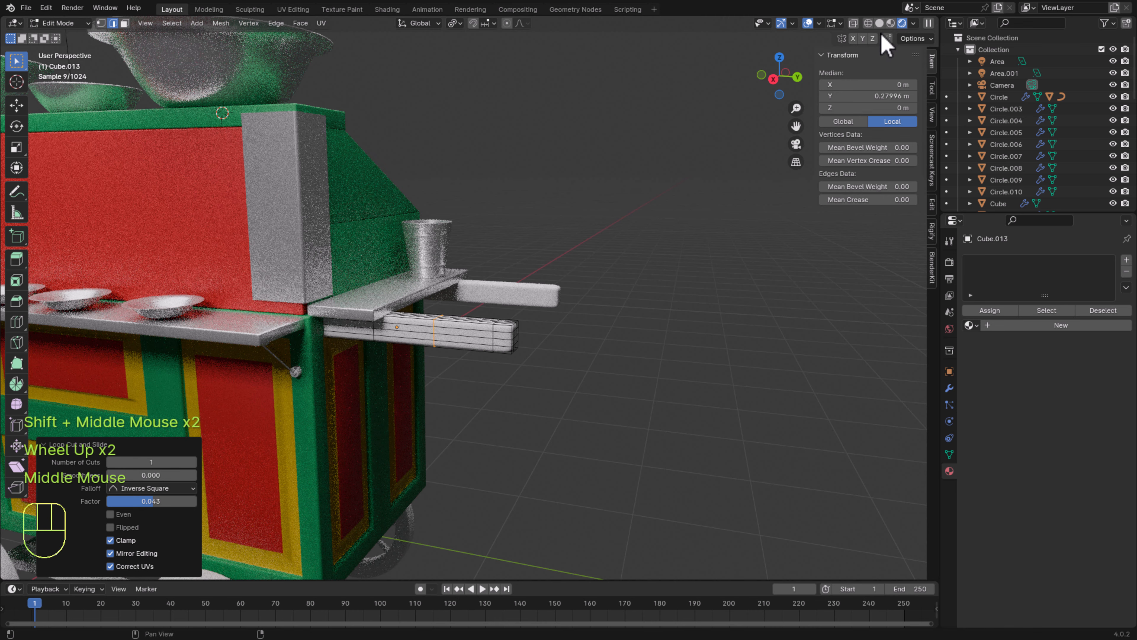
click(892, 23)
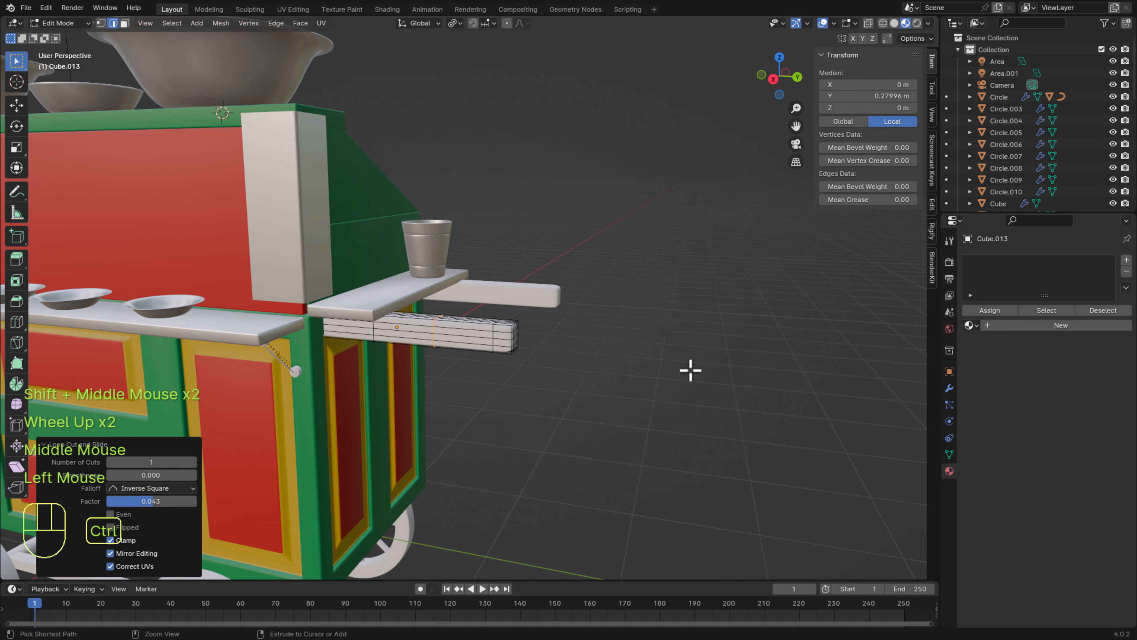
key(ctrl+s)
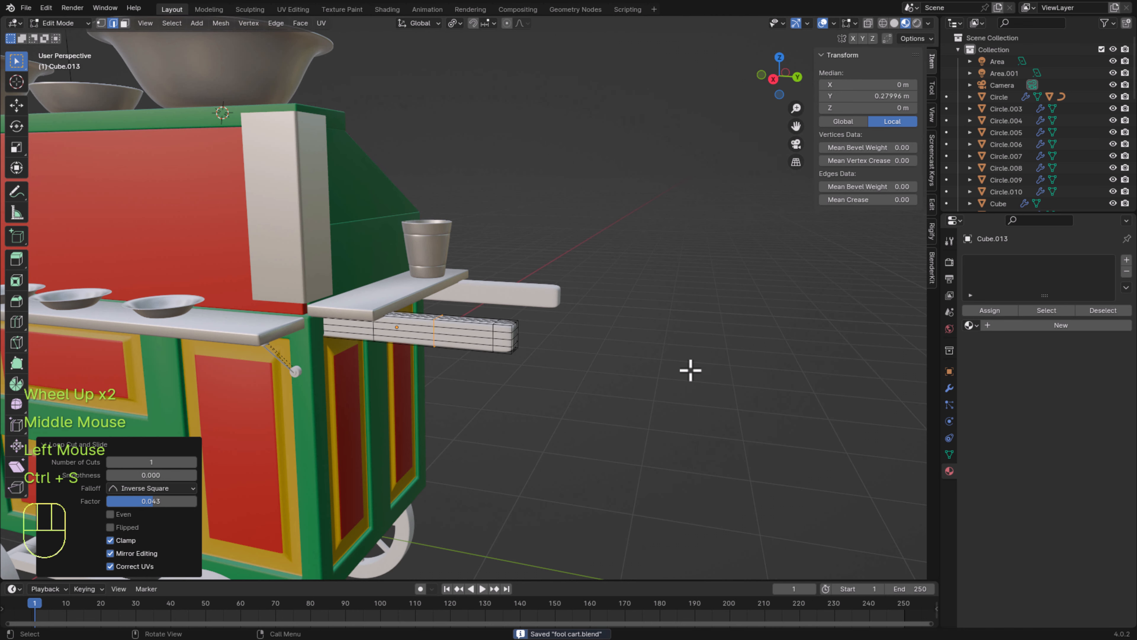
With X-ray and face selection on, select the push handle's section nearest the cart and give the handles the Green material
click(869, 25)
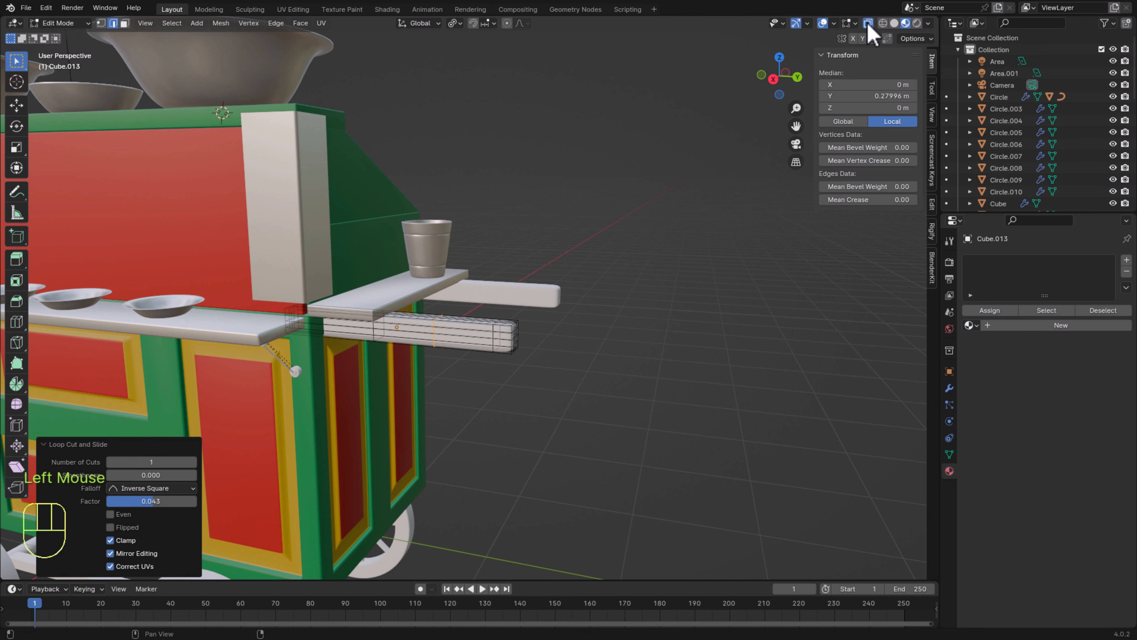
click(125, 23)
mouse_move(658, 391)
middle_down()
mouse_move(667, 394)
mouse_move(645, 385)
middle_up()
drag(242, 357, 362, 246)
mouse_move(516, 433)
middle_down()
mouse_move(472, 452)
mouse_move(381, 445)
mouse_move(379, 404)
mouse_move(420, 389)
mouse_move(497, 409)
mouse_move(515, 434)
middle_up()
middle_drag(343, 367, 318, 396)
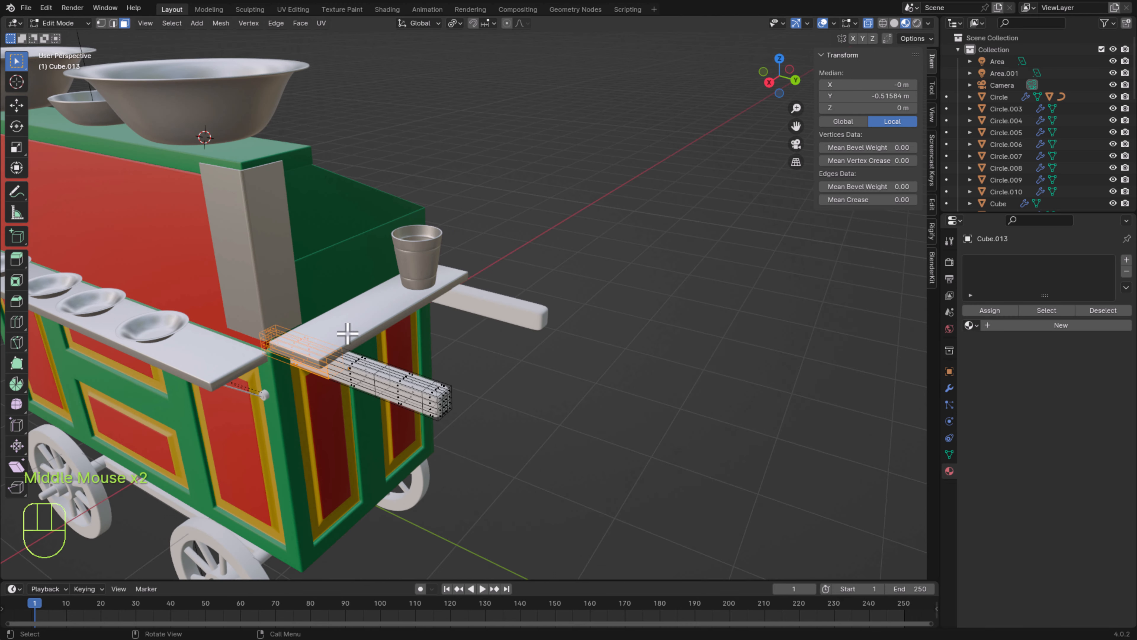
middle_drag(348, 333, 370, 387)
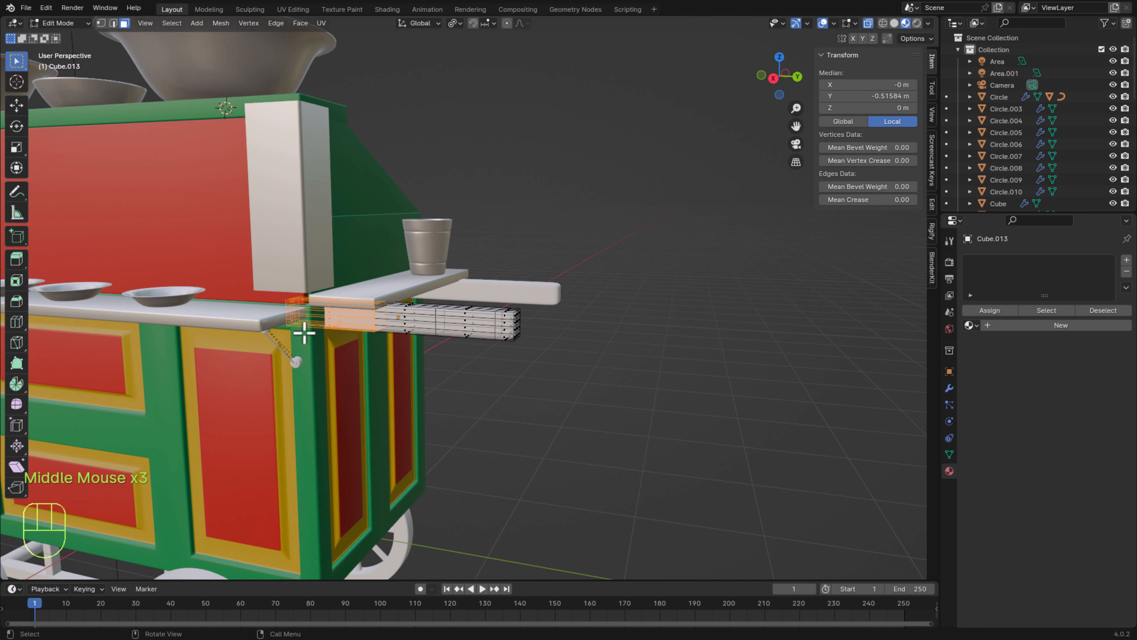
click(1075, 327)
click(973, 325)
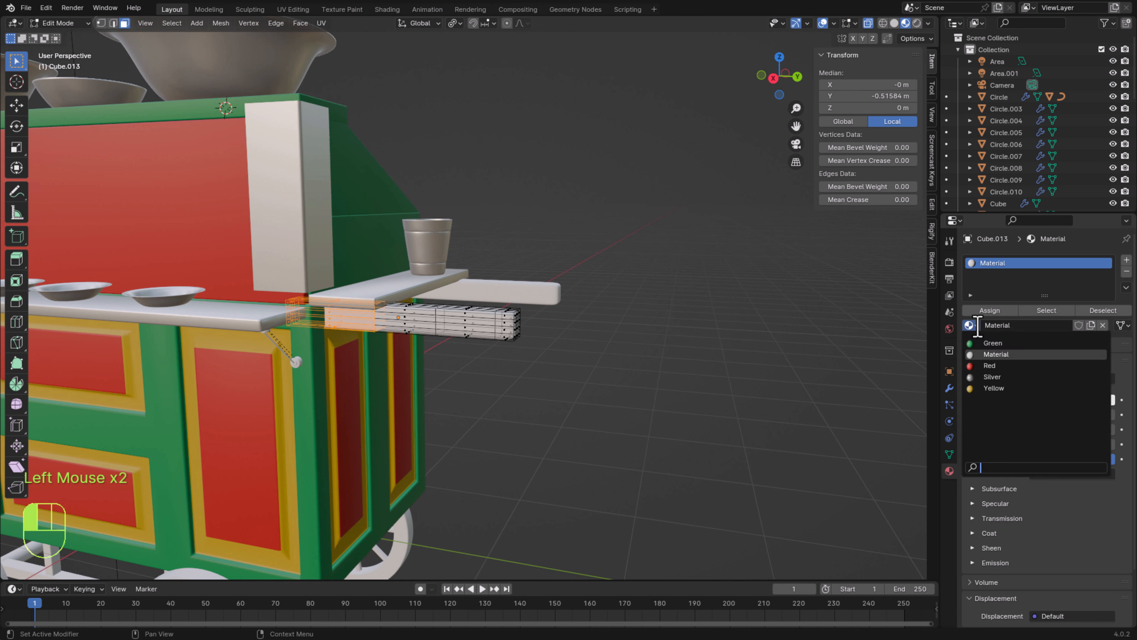
click(993, 343)
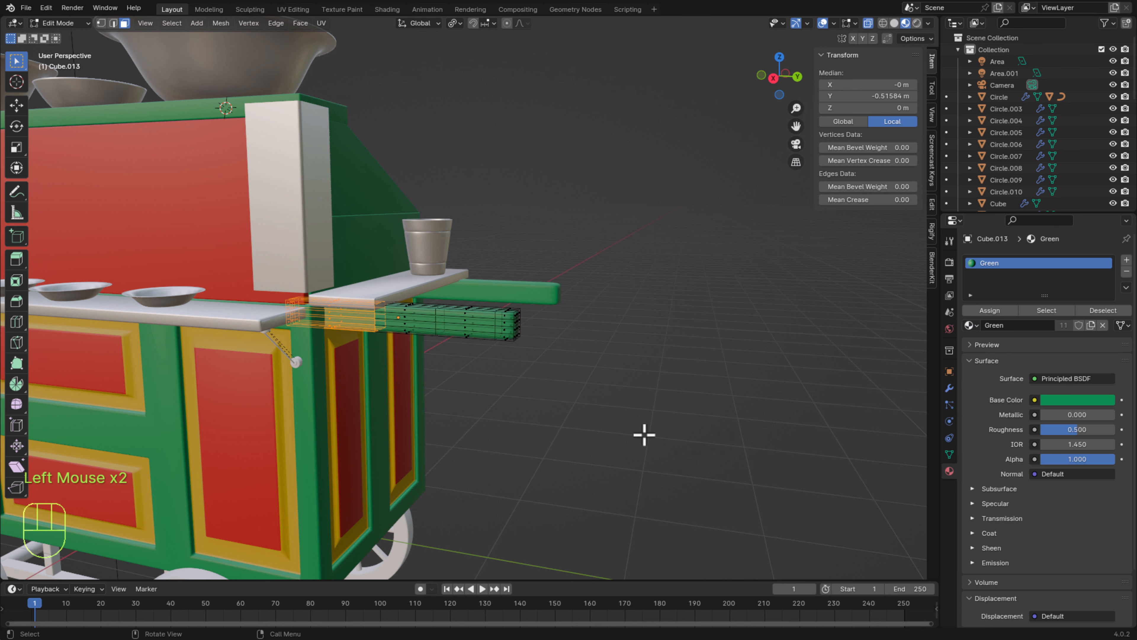
Add a second material slot to the push handles, assign it to the selected middle-section faces, and set it to Yellow
middle_drag(642, 434, 470, 345)
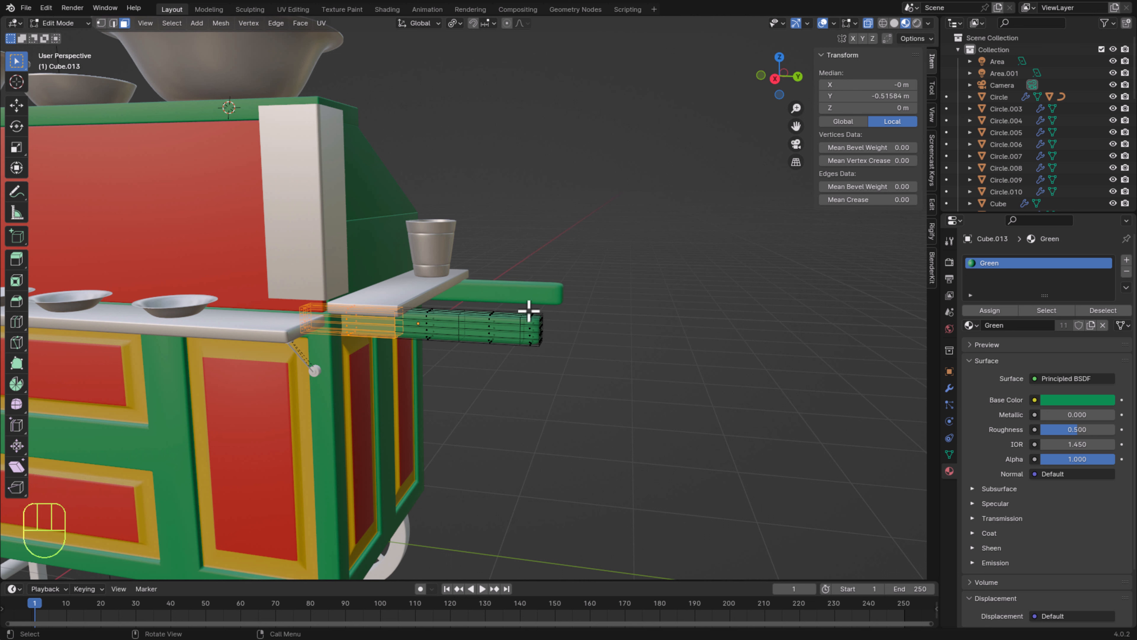
click(436, 278)
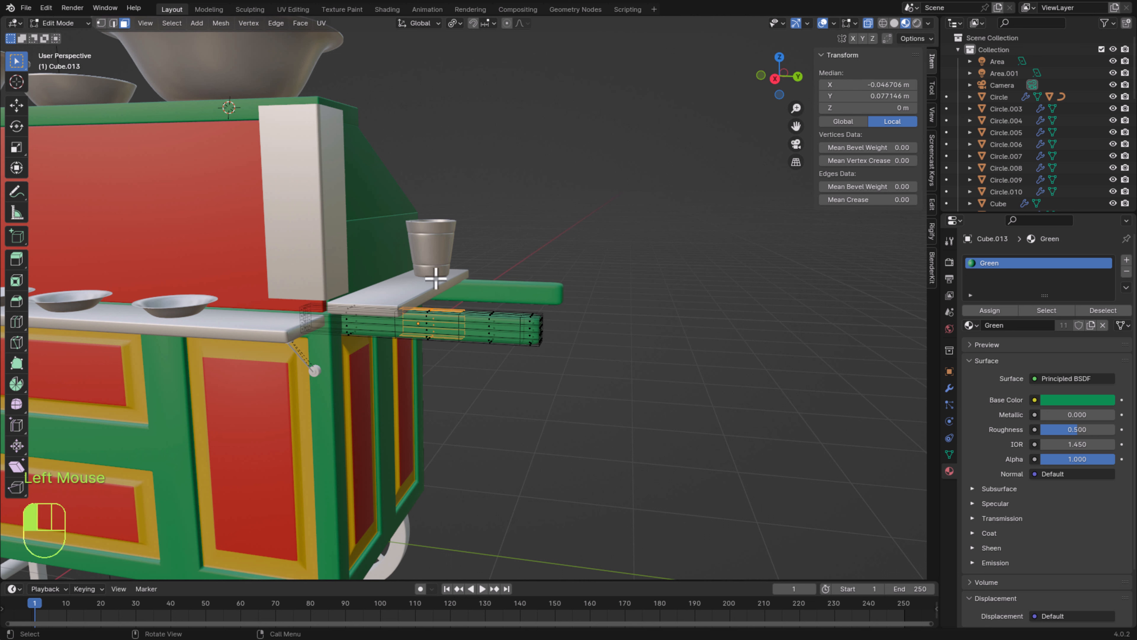
click(1127, 261)
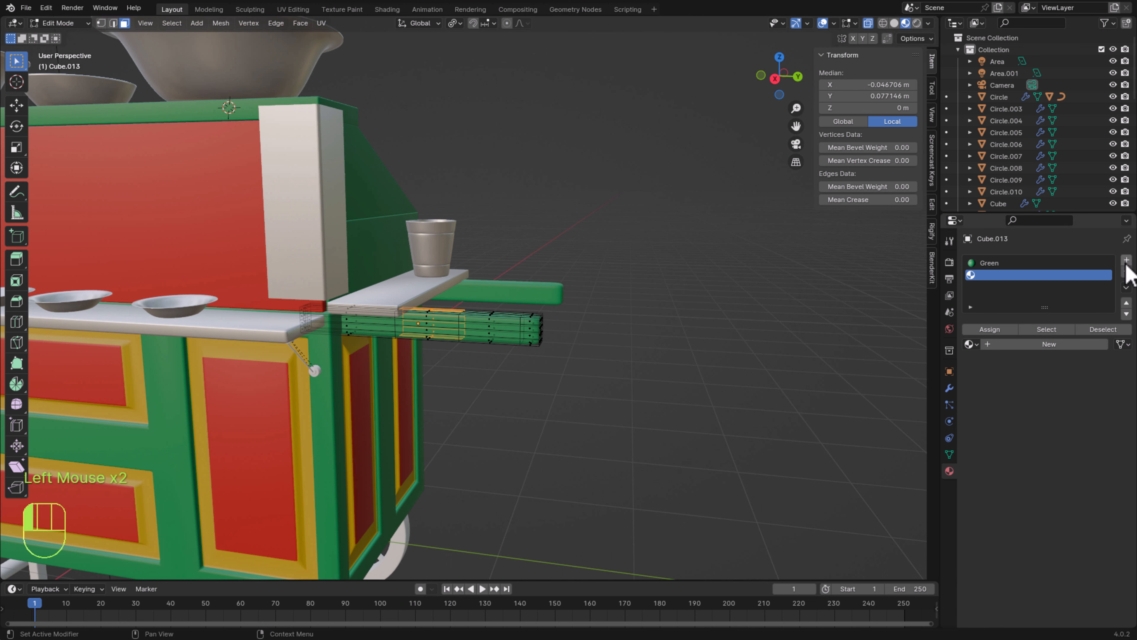
click(999, 332)
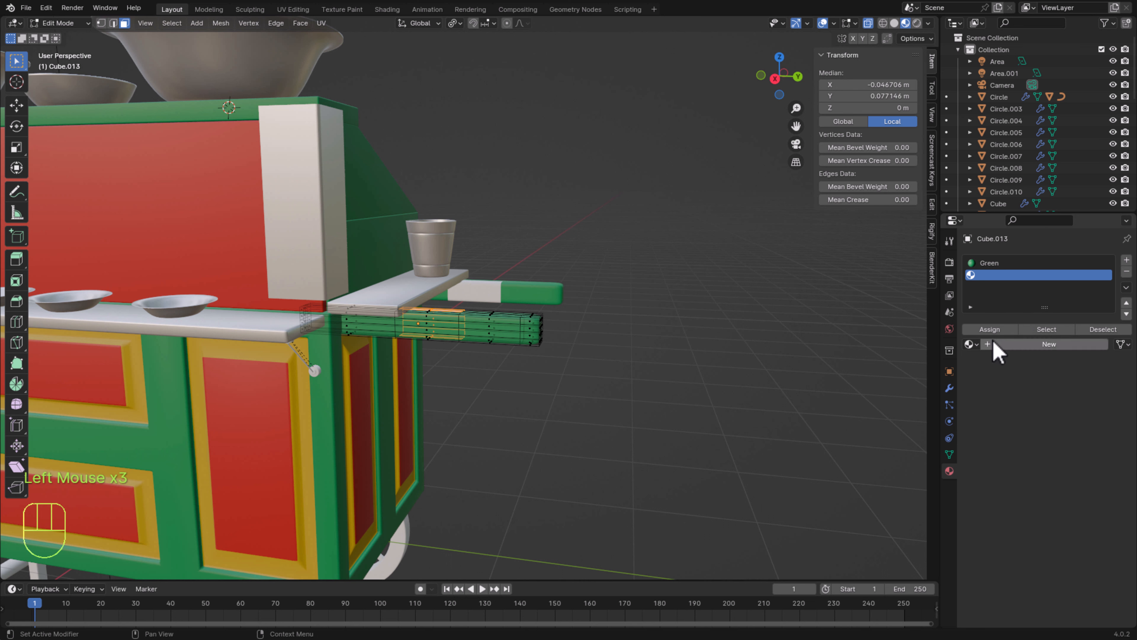
click(976, 344)
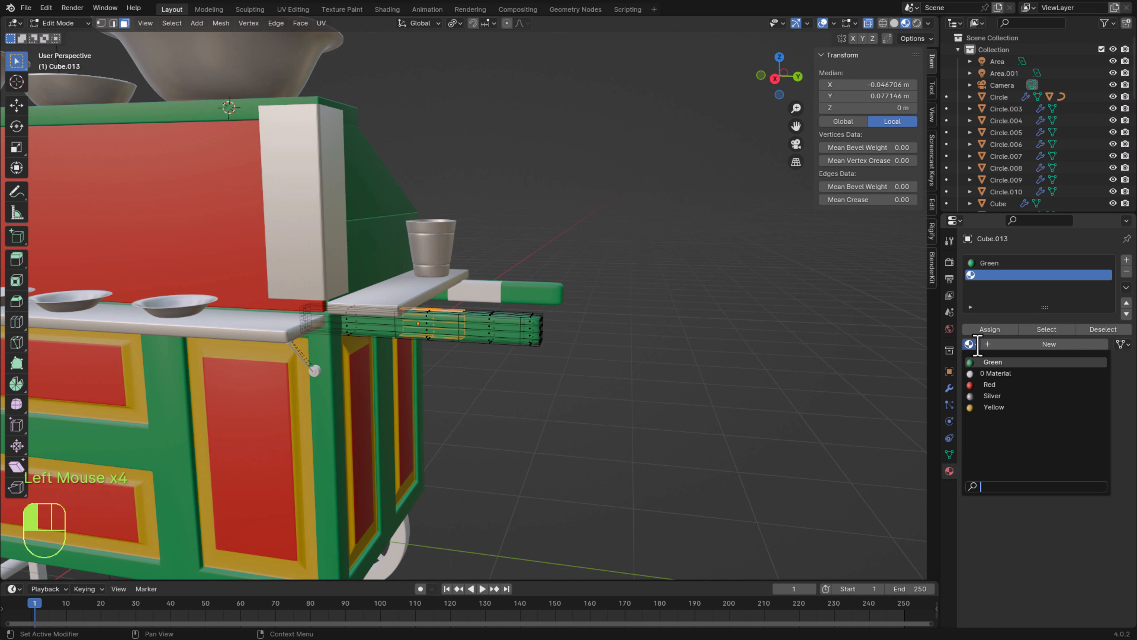
click(1005, 406)
Reselect the whole middle section of the push handle through the mesh and assign the Yellow material to it
middle_drag(512, 384, 599, 381)
drag(482, 348, 490, 259)
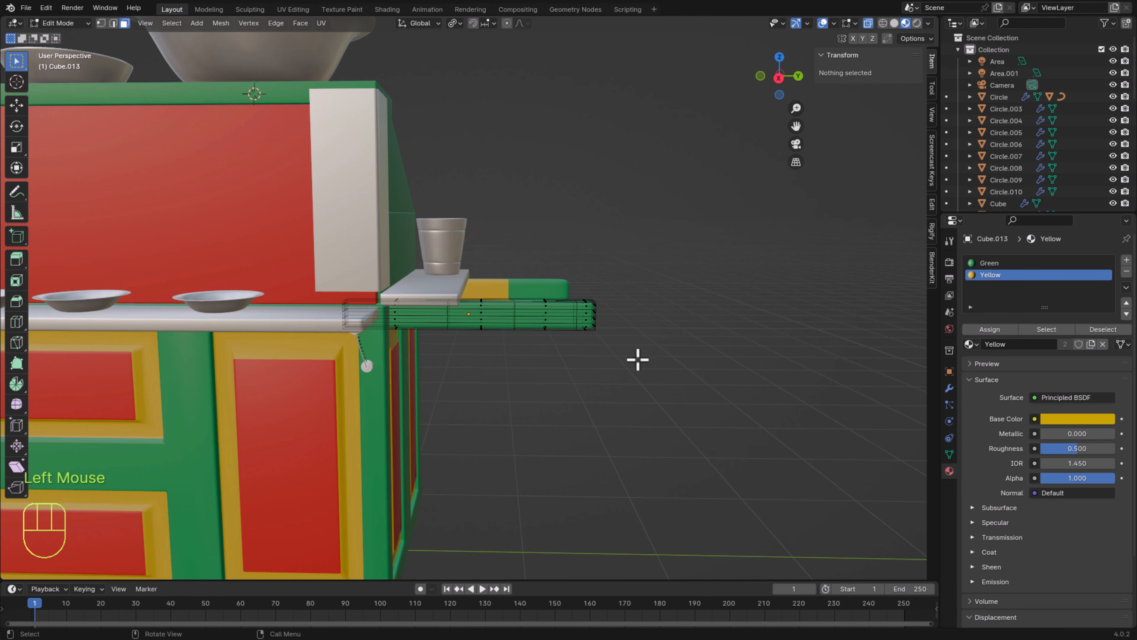
drag(469, 390, 500, 278)
middle_drag(673, 382, 655, 424)
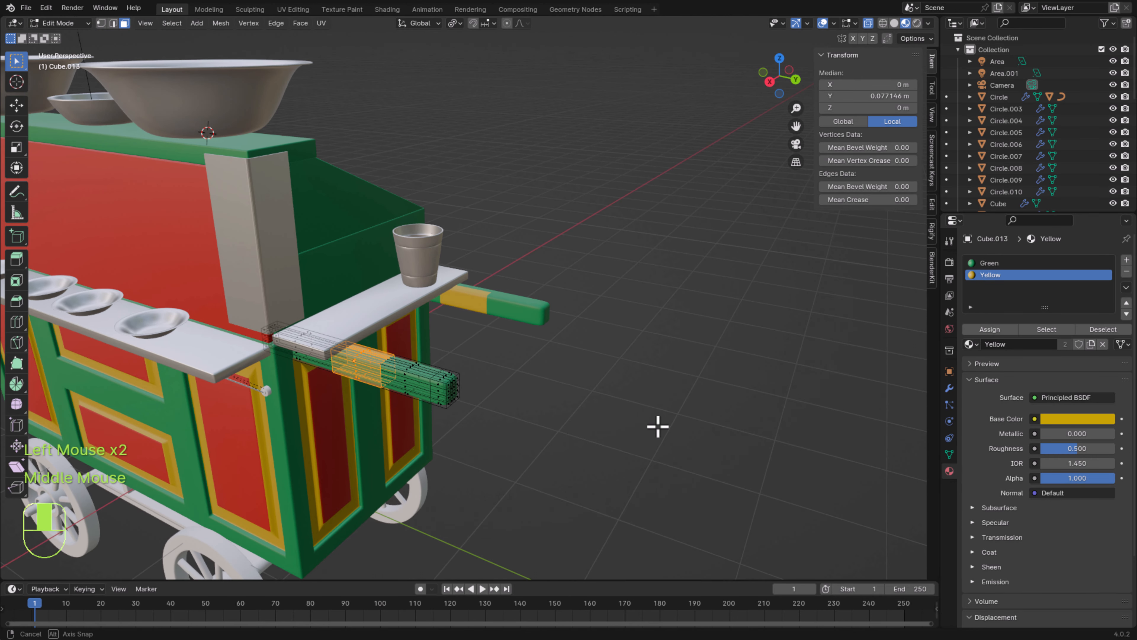
click(988, 330)
Select the push handle's outer section including its tip and assign it a third material slot set to Red
middle_drag(642, 349, 586, 399)
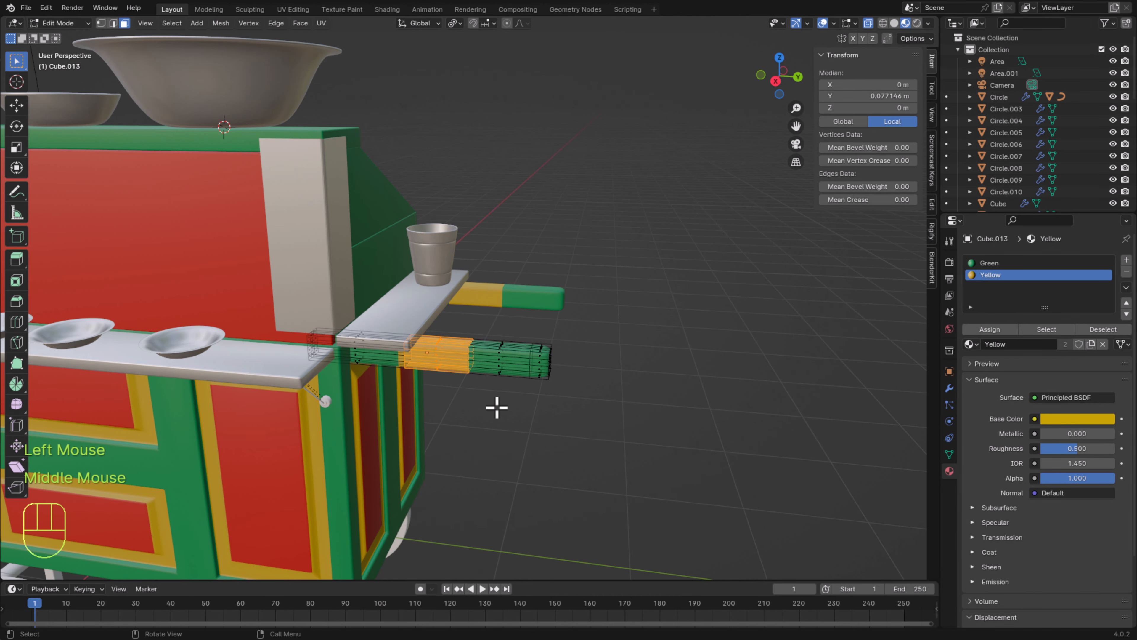
drag(495, 407, 574, 327)
middle_drag(575, 327, 624, 426)
click(546, 376)
drag(495, 365, 469, 150)
mouse_move(617, 445)
middle_down()
mouse_move(452, 452)
mouse_move(623, 451)
middle_up()
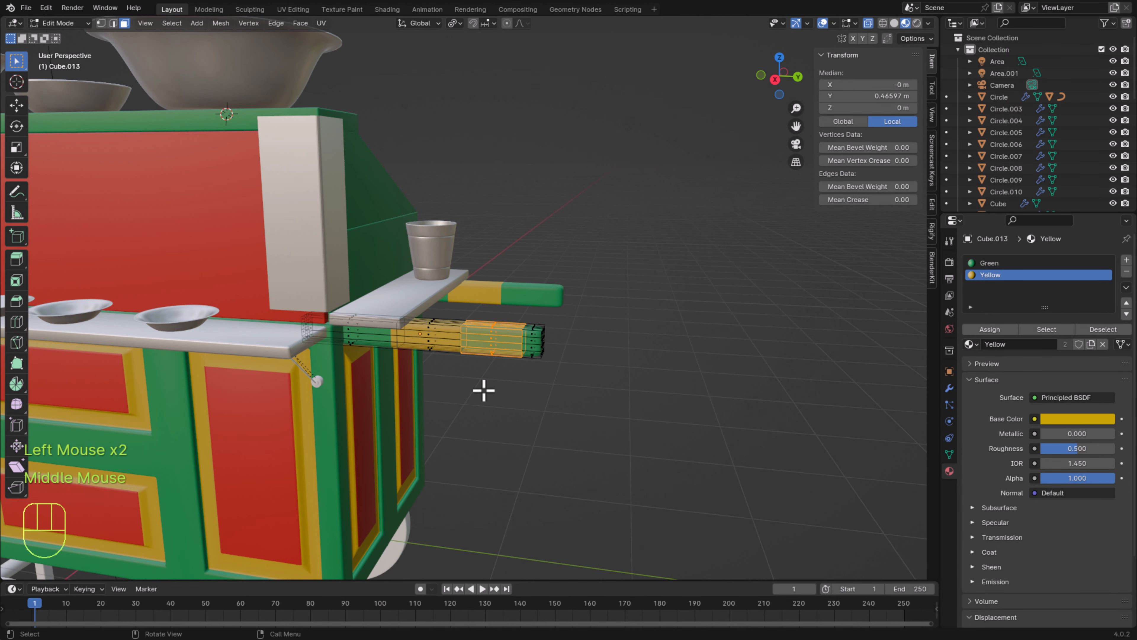
drag(484, 391, 594, 305)
mouse_move(604, 455)
middle_down()
mouse_move(526, 413)
mouse_move(587, 449)
middle_up()
middle_drag(587, 399, 528, 452)
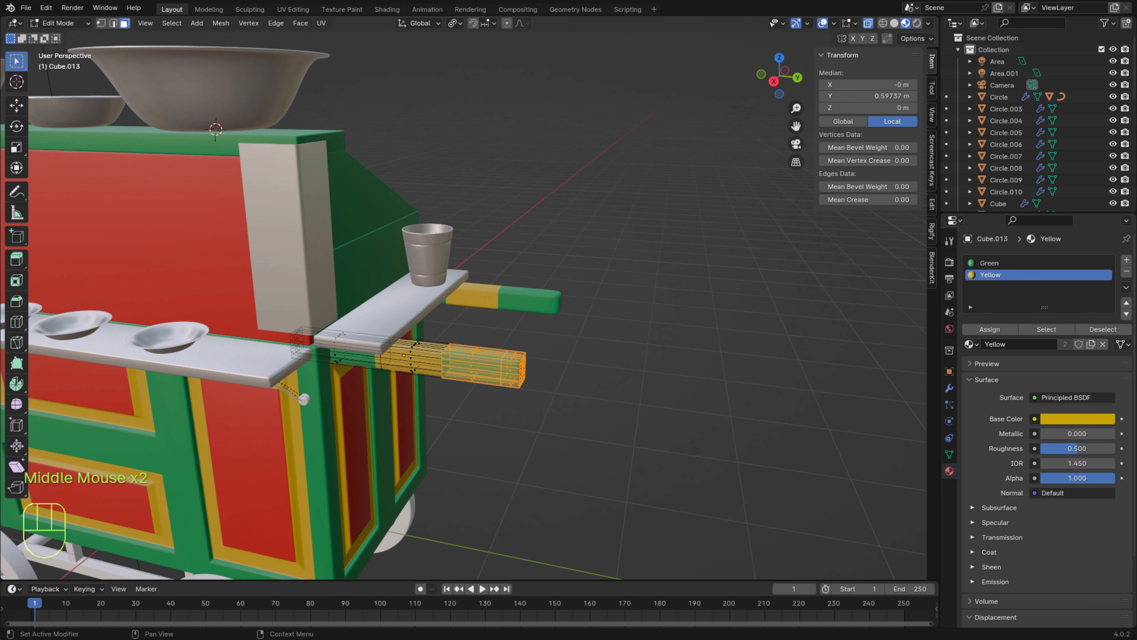
click(1127, 260)
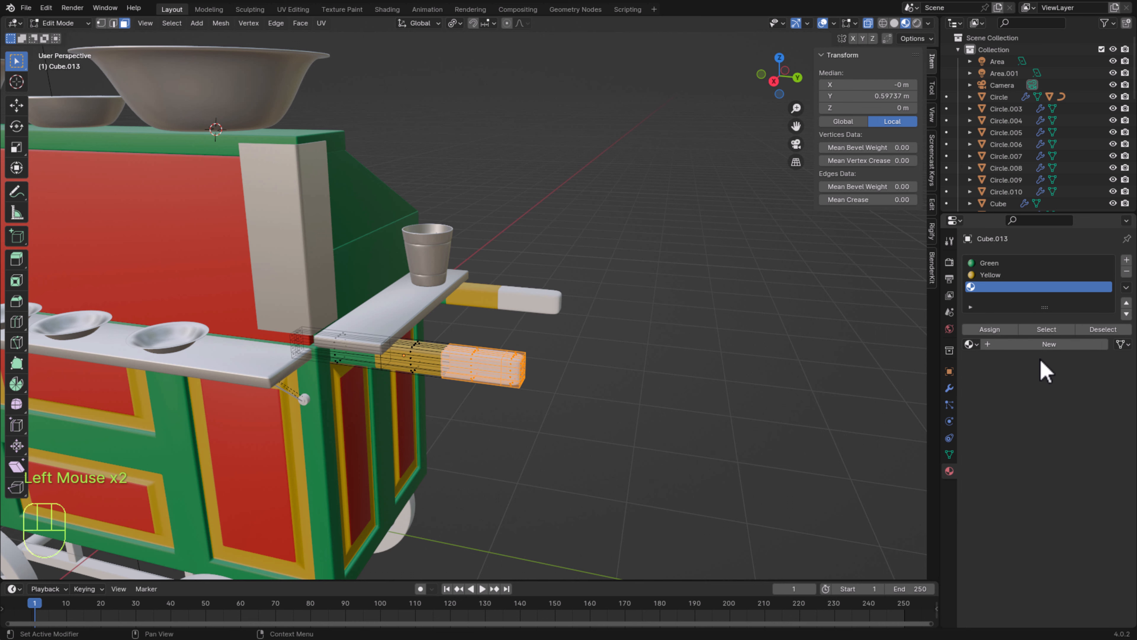
click(973, 344)
click(996, 380)
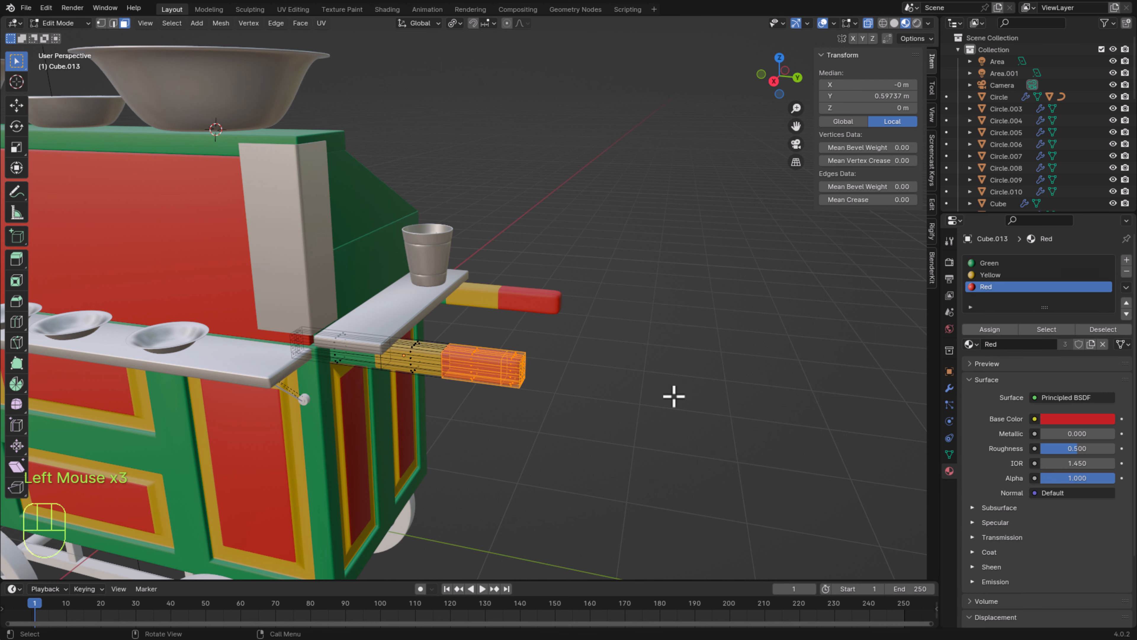
click(691, 413)
Leave Edit Mode and copy the Red material from the upper front panel to the two green body pieces behind it
scroll(679, 423, down, 3)
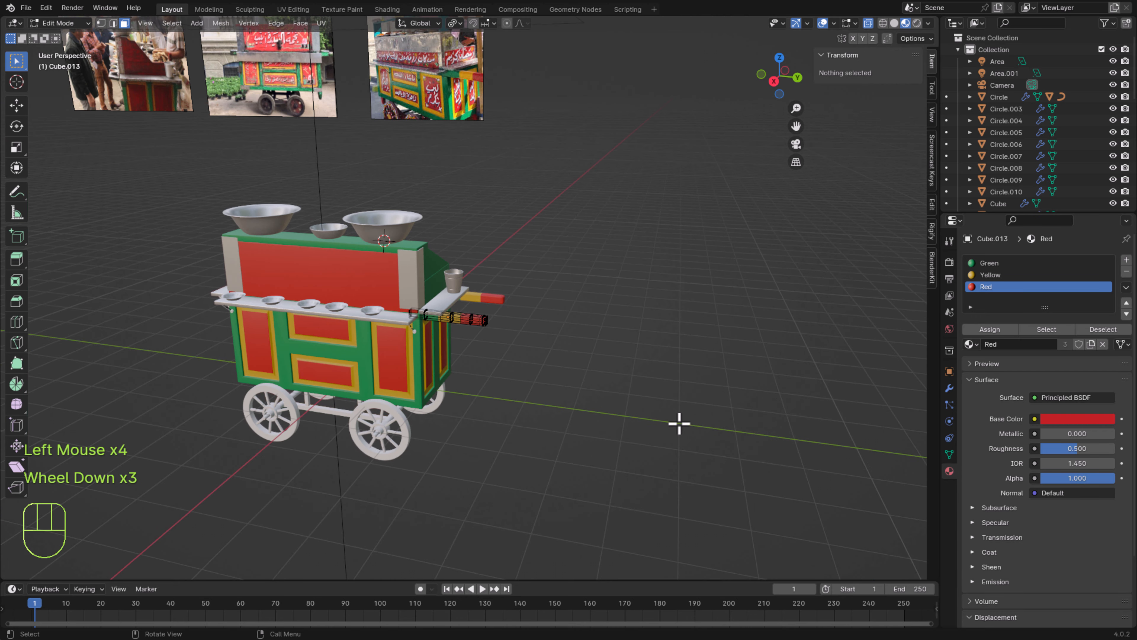
shift+middle_drag(566, 241, 566, 212)
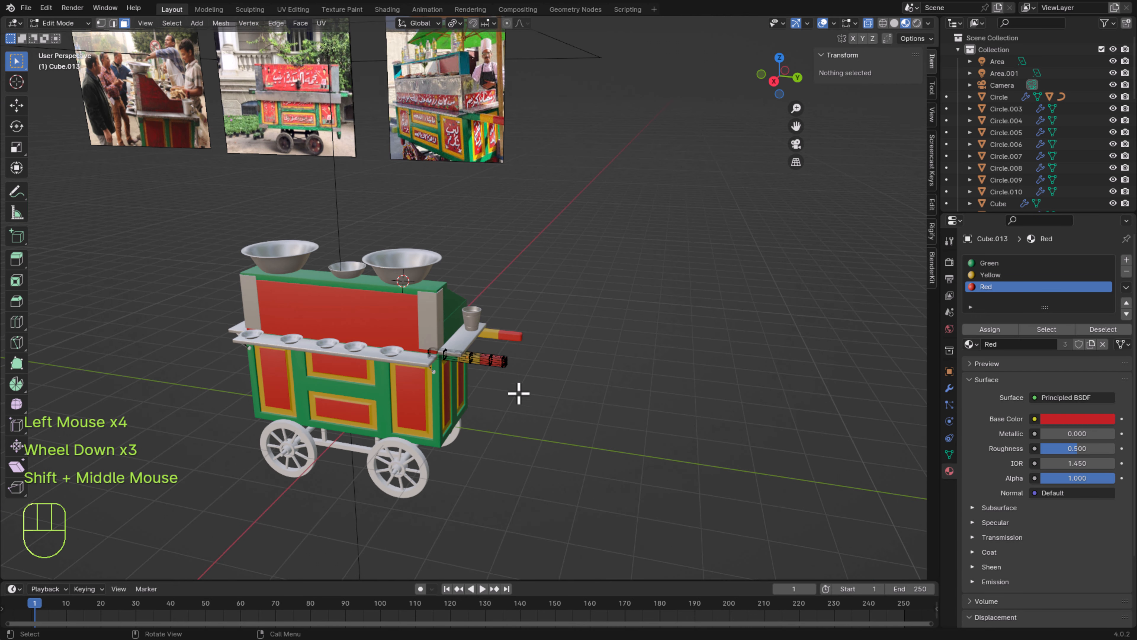
middle_drag(529, 414, 530, 387)
scroll(453, 321, up, 2)
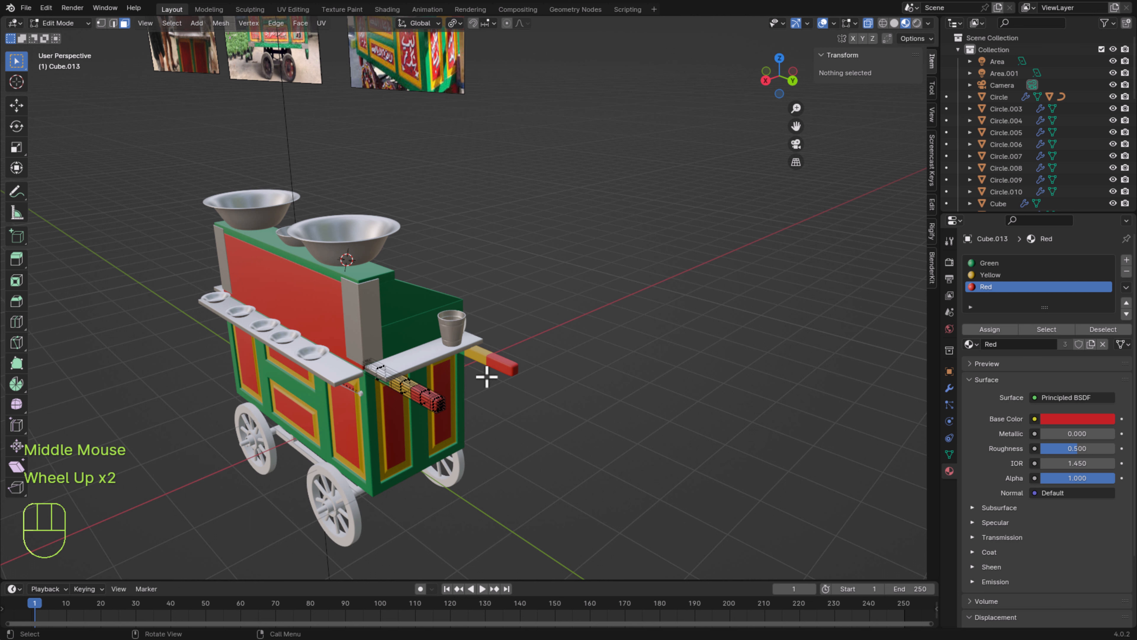
key(Tab)
click(415, 318)
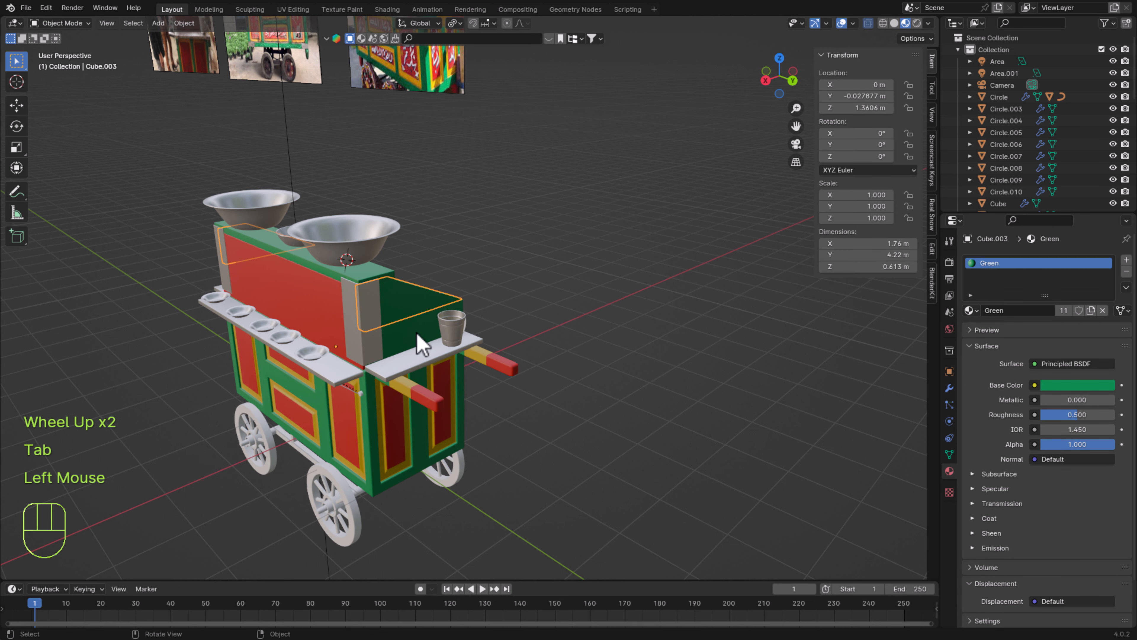
shift+click(417, 334)
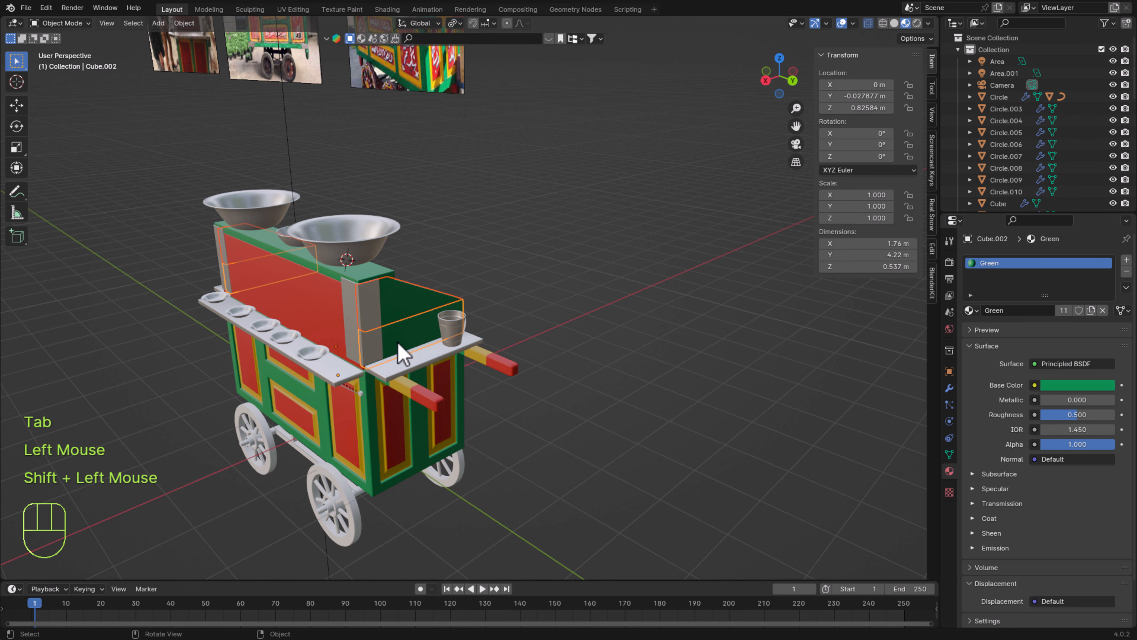
shift+click(325, 323)
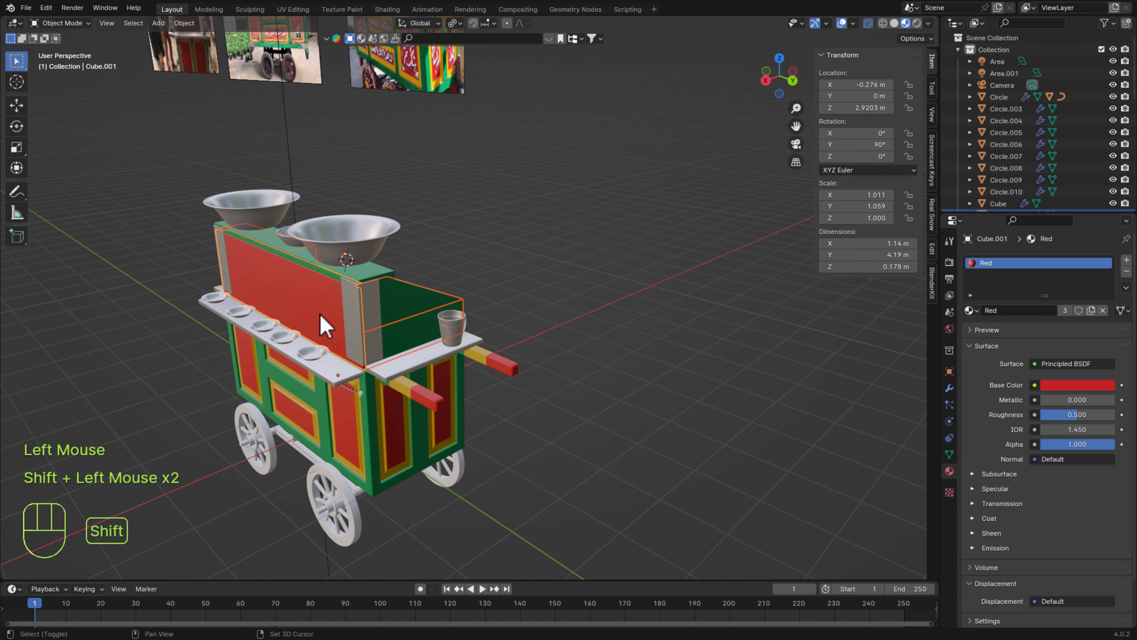
click(1127, 288)
click(1075, 313)
click(645, 419)
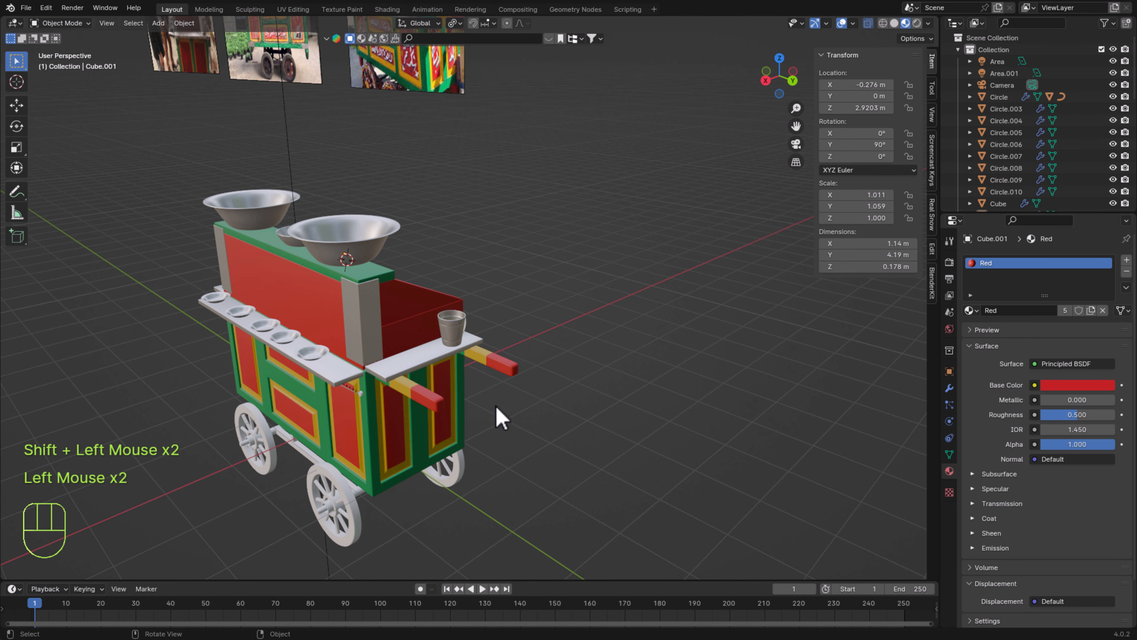
Try copying the Red material from the upper front panel to the cart's top board, and undo the copy
middle_drag(498, 419, 510, 394)
scroll(497, 377, down, 2)
shift+middle_drag(301, 253, 441, 357)
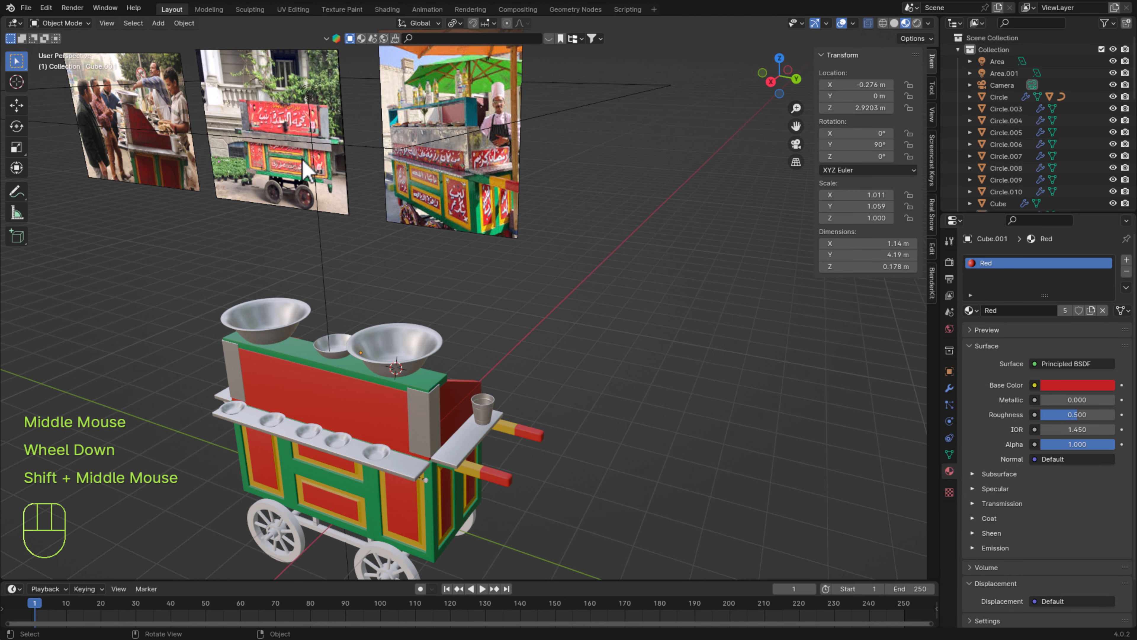
middle_drag(645, 373, 428, 353)
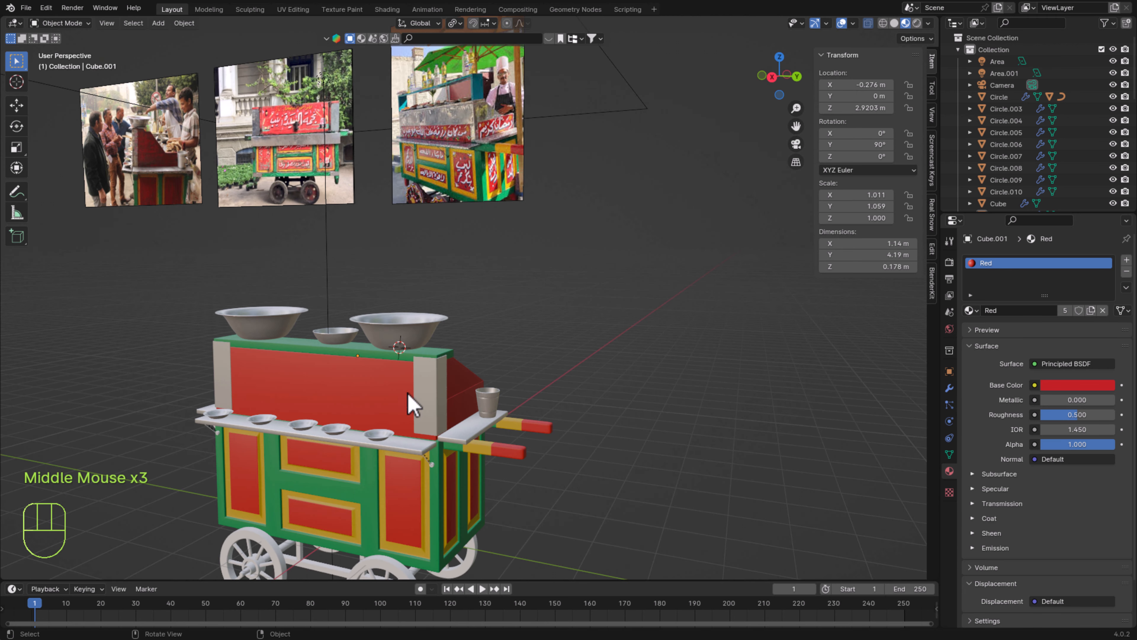
middle_drag(221, 362, 260, 377)
click(386, 365)
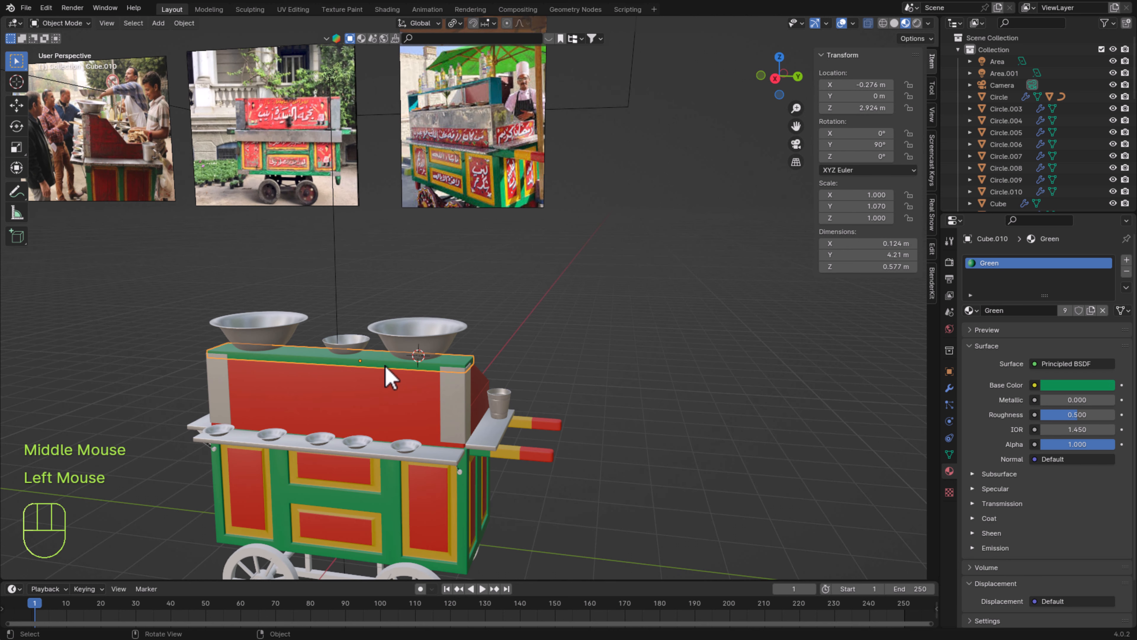
shift+click(393, 399)
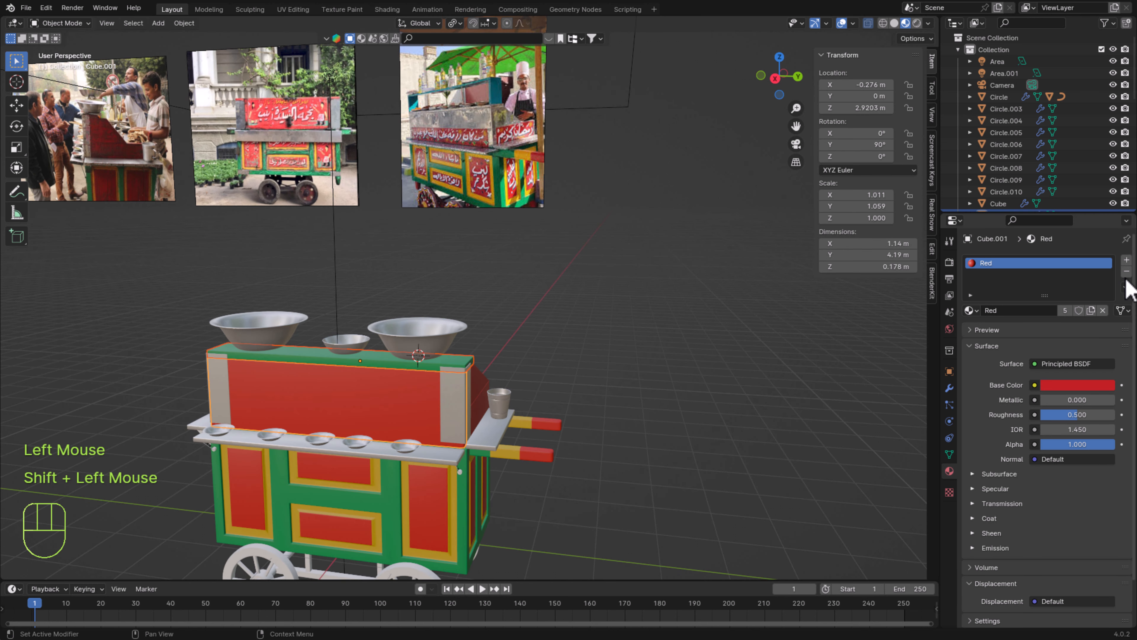
click(1127, 288)
click(1093, 315)
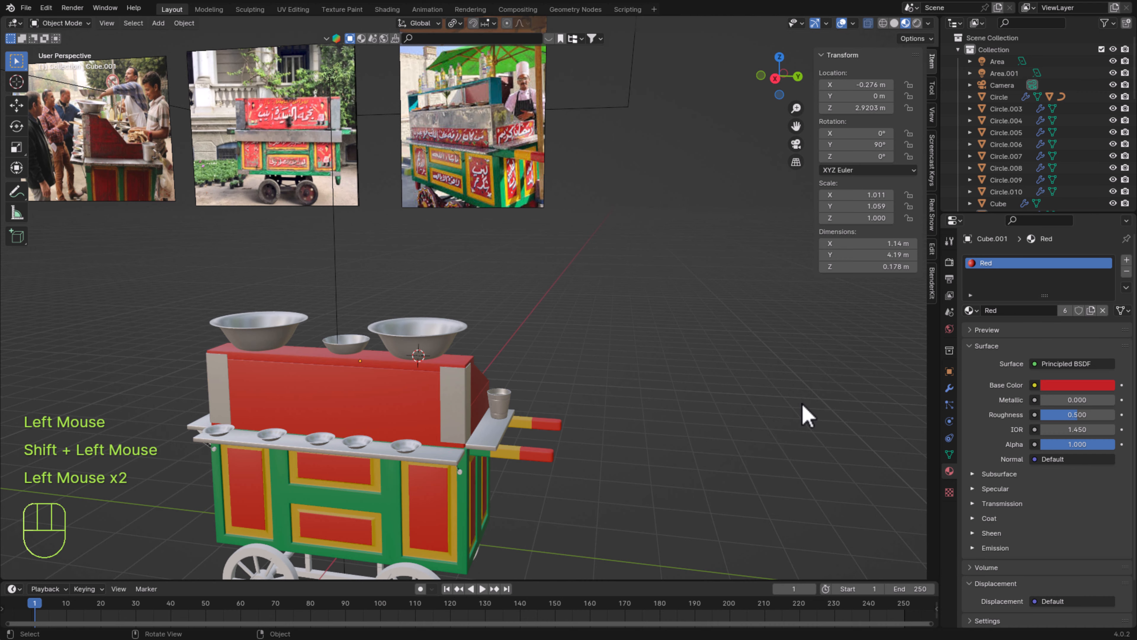
middle_drag(805, 412, 605, 441)
scroll(656, 450, down, 1)
scroll(655, 449, up, 1)
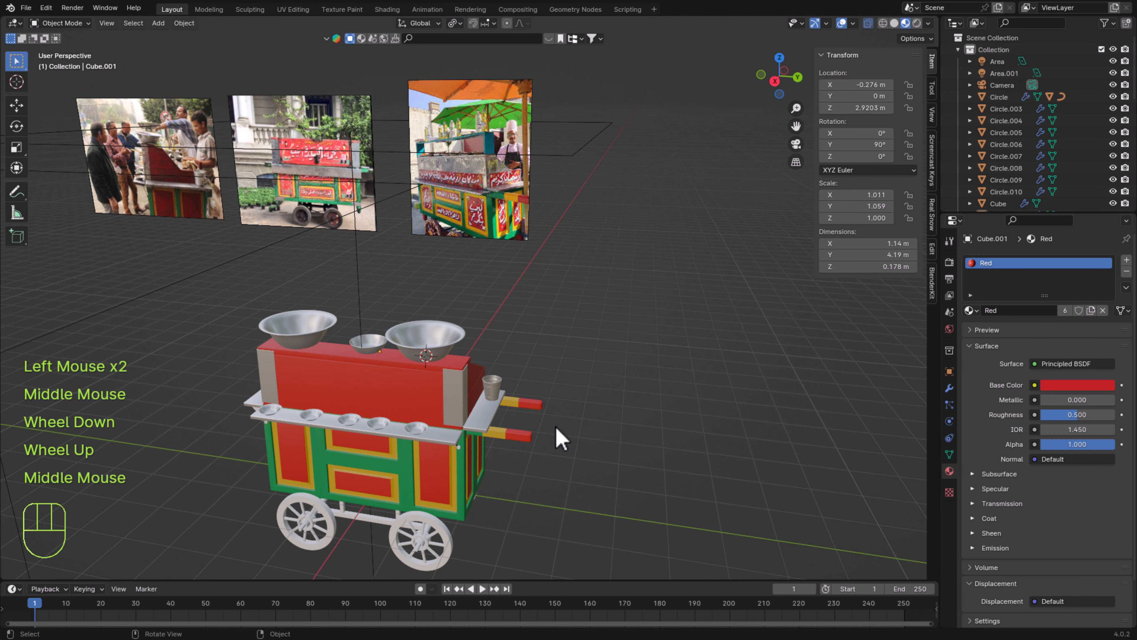
key(ctrl+z)
key(ctrl+z)
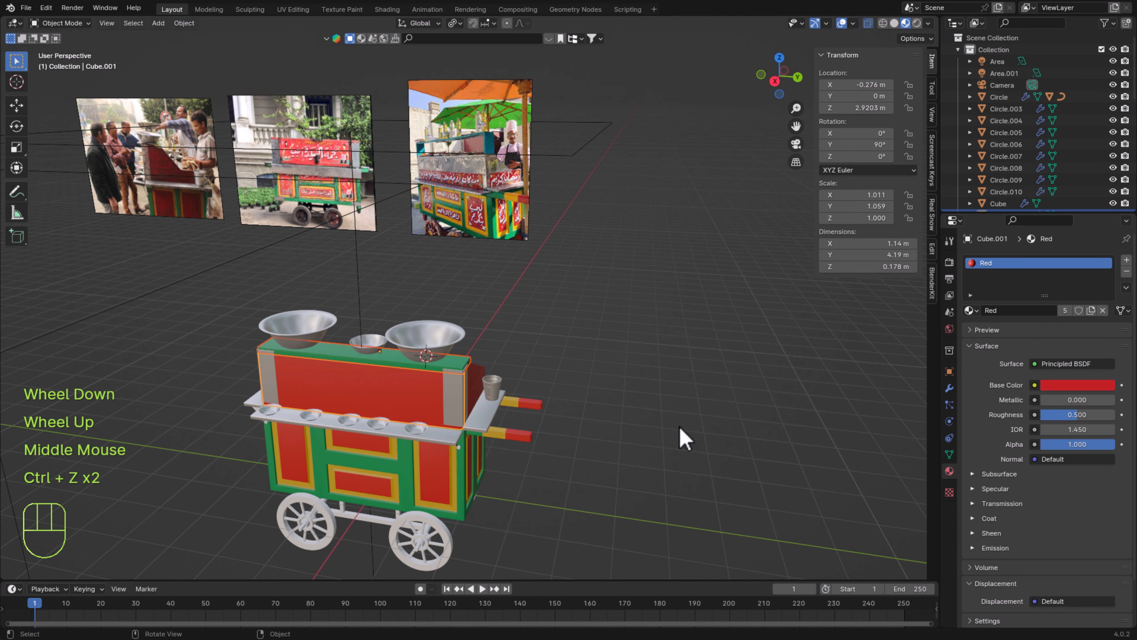
Deselect the cart parts and save the file
click(679, 438)
key(ctrl+s)
middle_drag(696, 462, 715, 439)
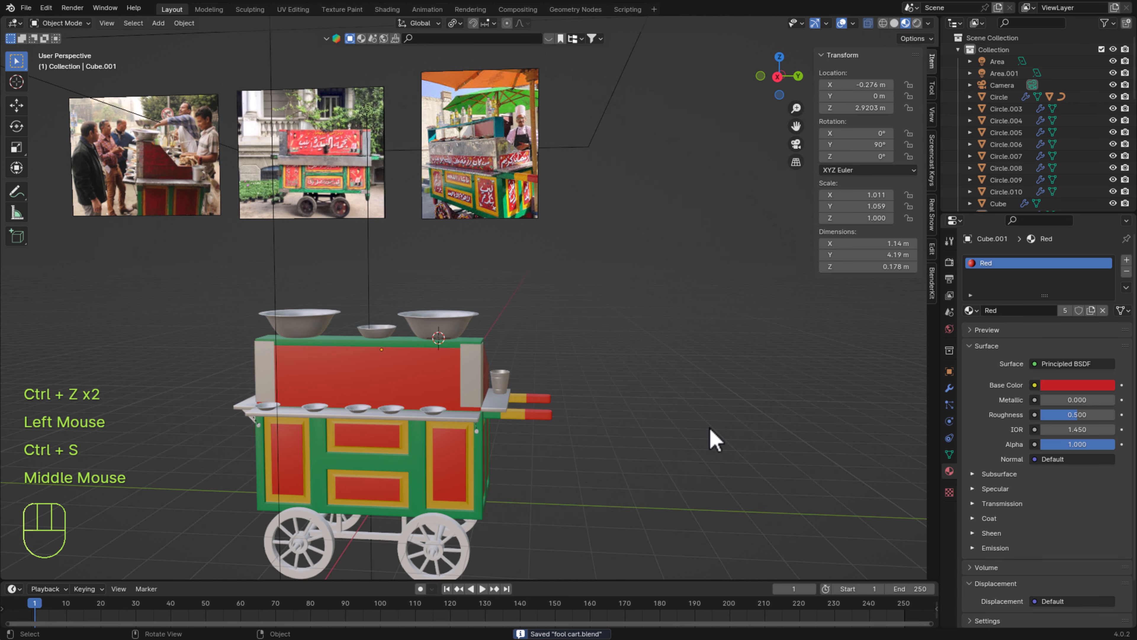
Select the wheel hubs and axles, give them a new material and darken its base color to dark gray
click(743, 460)
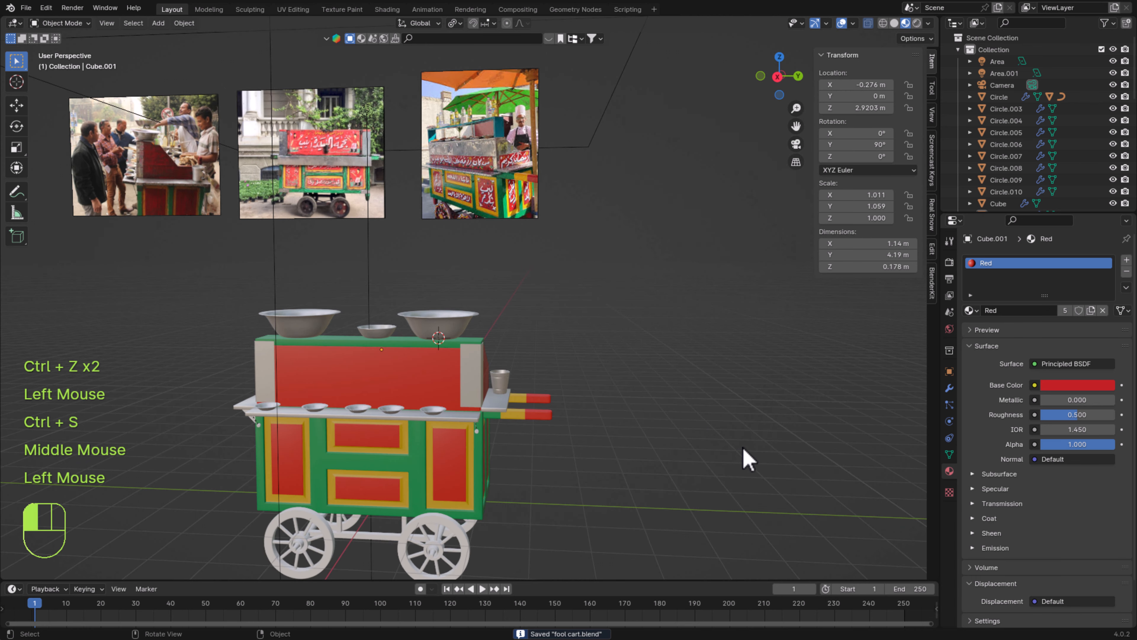
middle_click(672, 484)
scroll(673, 486, up, 1)
shift+middle_drag(673, 487, 711, 367)
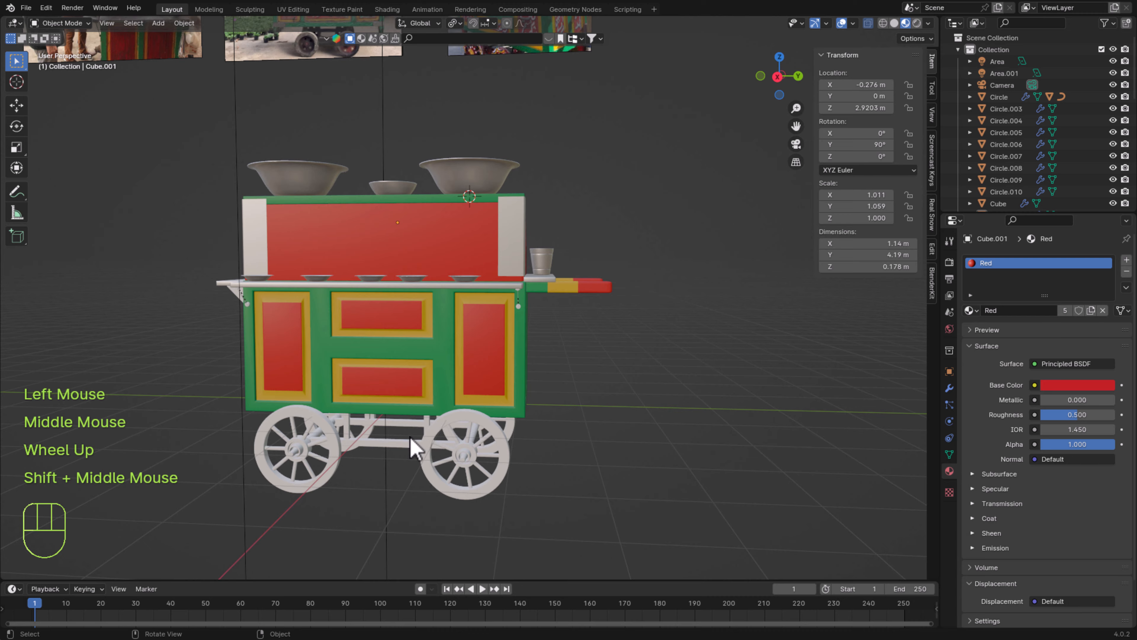
click(416, 449)
middle_drag(415, 448, 531, 483)
shift+click(400, 433)
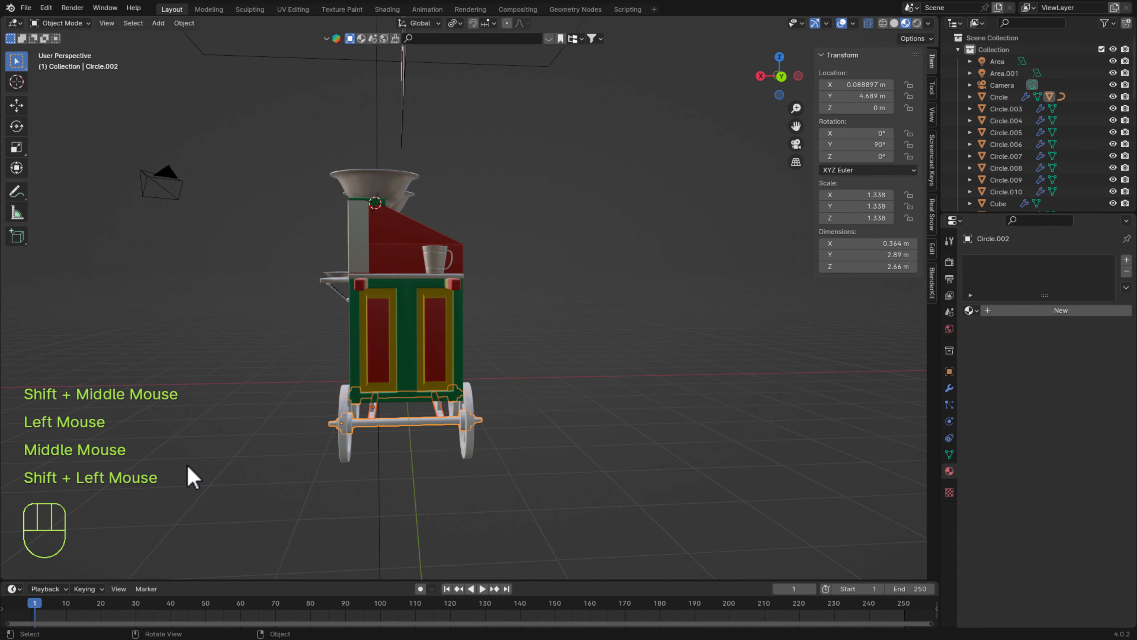
middle_drag(192, 477, 668, 447)
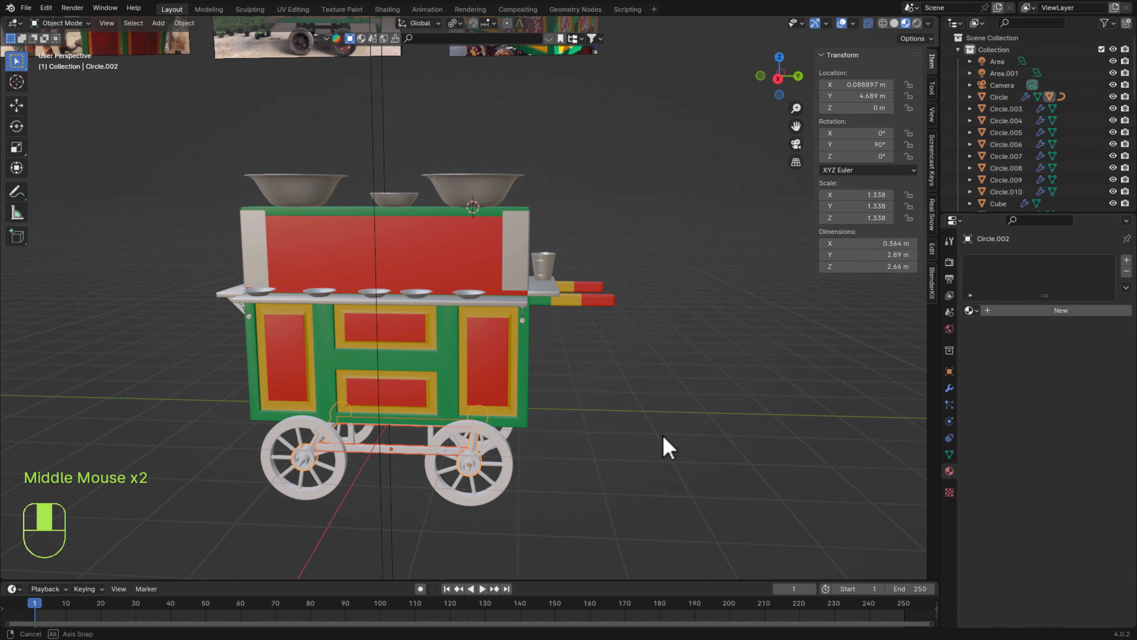
scroll(734, 422, down, 2)
scroll(806, 393, up, 1)
click(1084, 310)
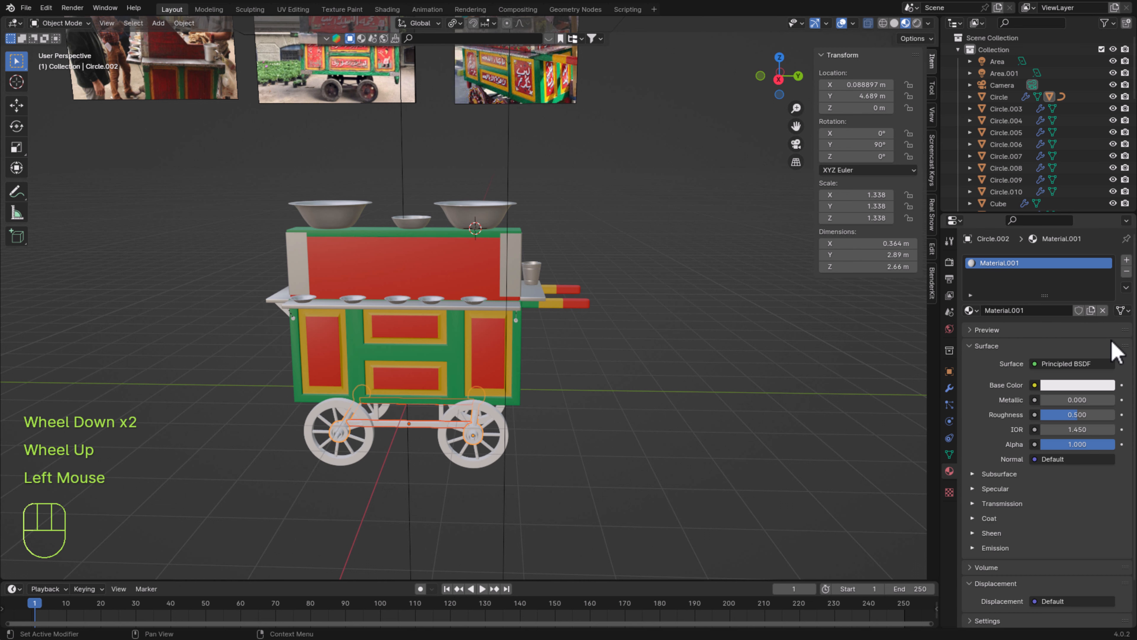
click(1085, 387)
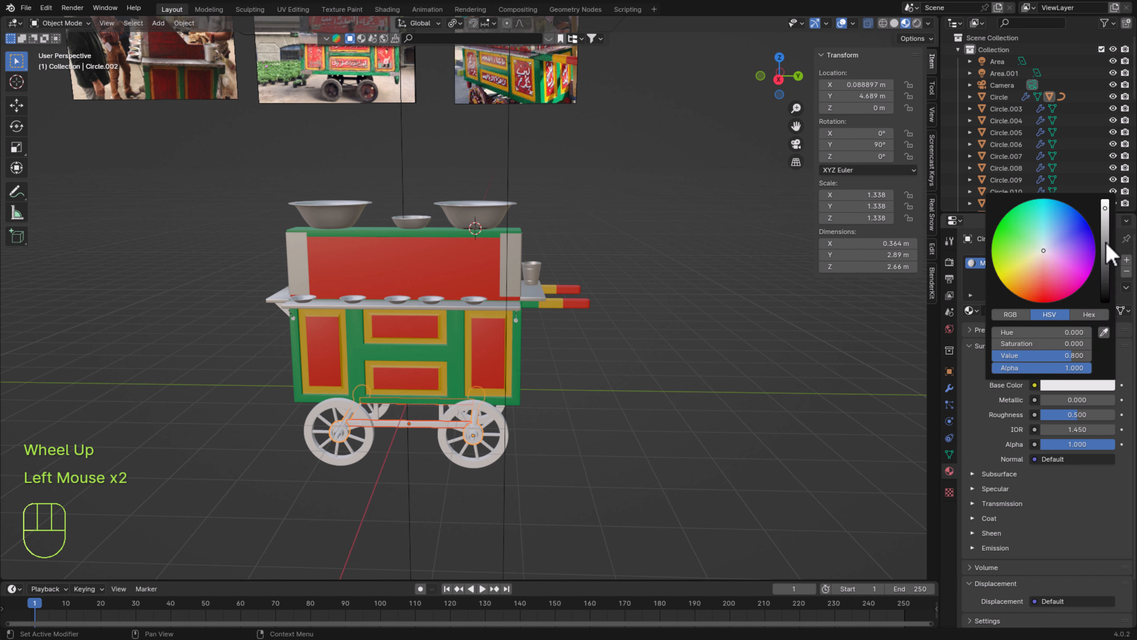
drag(1106, 242, 1107, 275)
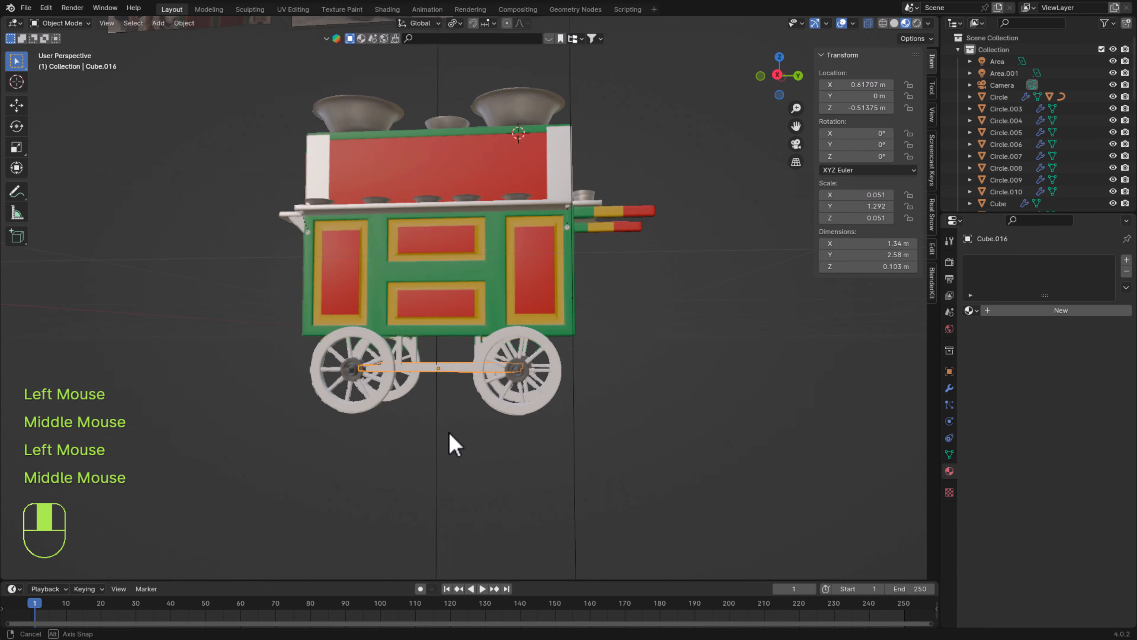
Copy the hubs' dark gray material to the undercarriage beams and the upright supports under the cart body
middle_drag(449, 433, 414, 429)
shift+click(384, 350)
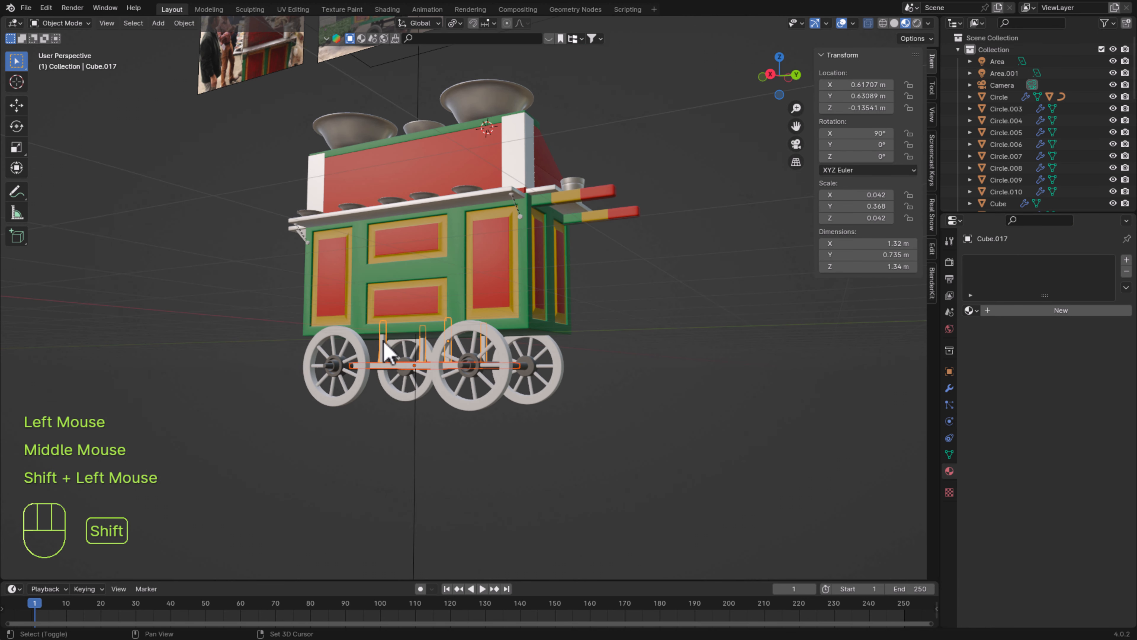
shift+click(338, 370)
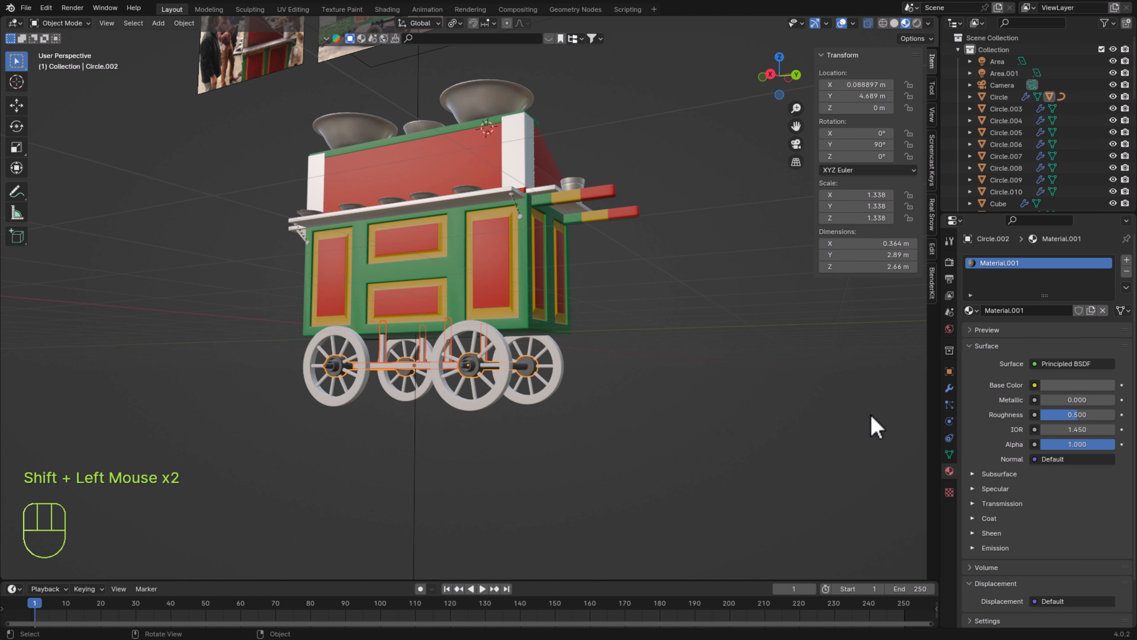
click(1127, 288)
click(1075, 313)
click(596, 457)
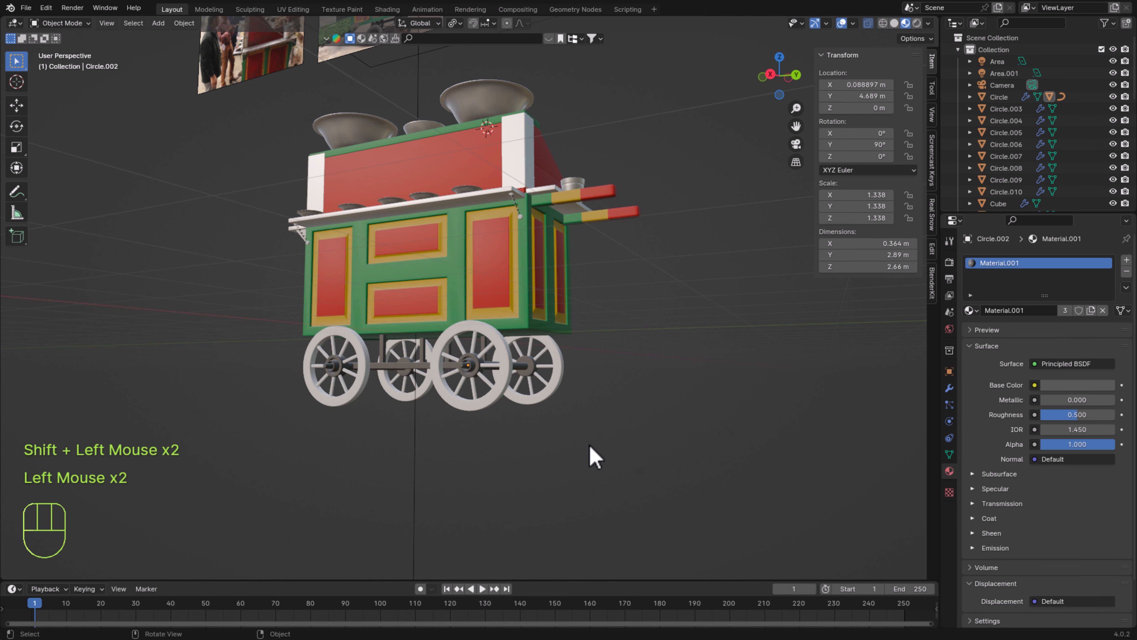
Enter Edit Mode on the wheel hubs and turn off X-ray so that only visible faces are selectable
middle_drag(333, 473, 476, 408)
scroll(430, 482, down, 2)
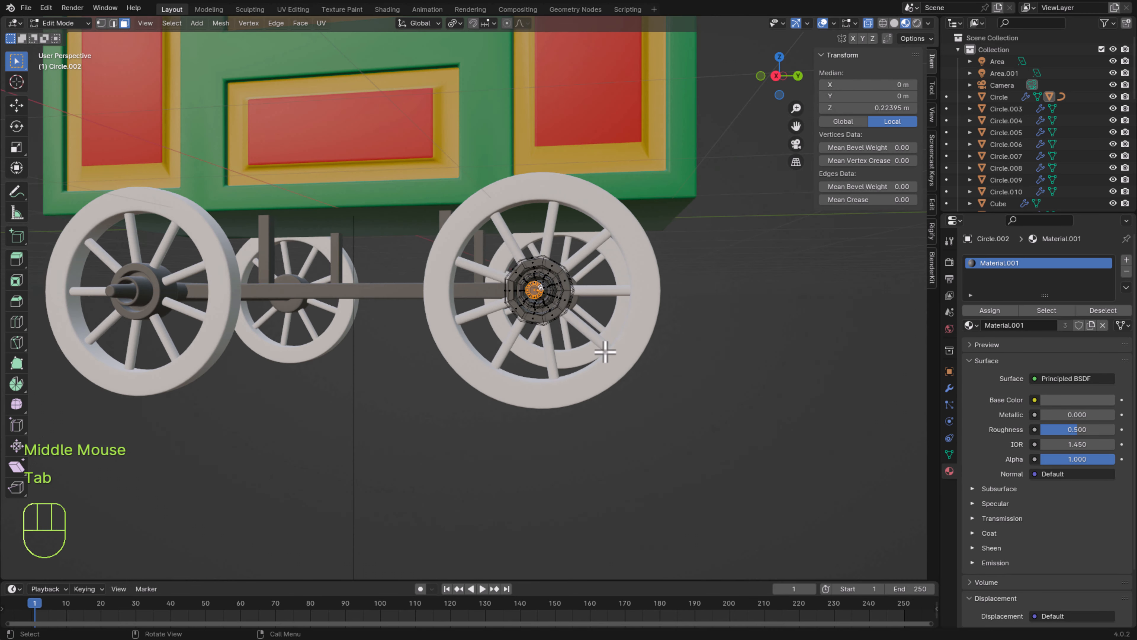
scroll(609, 350, up, 2)
shift+middle_drag(609, 350, 579, 373)
scroll(502, 375, up, 1)
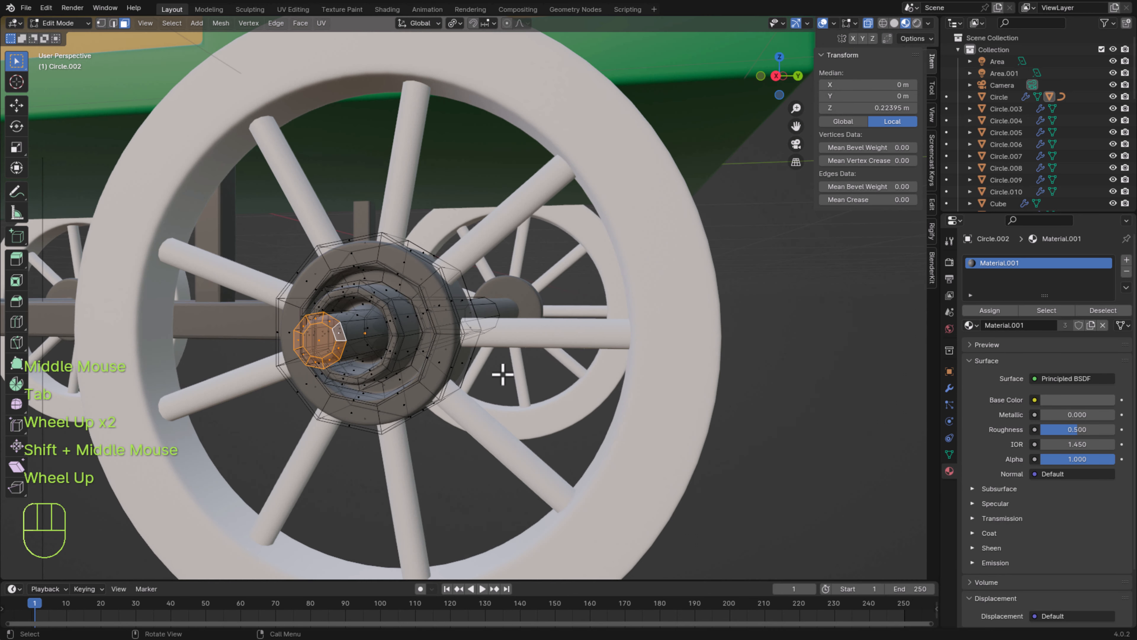
alt+click(416, 298)
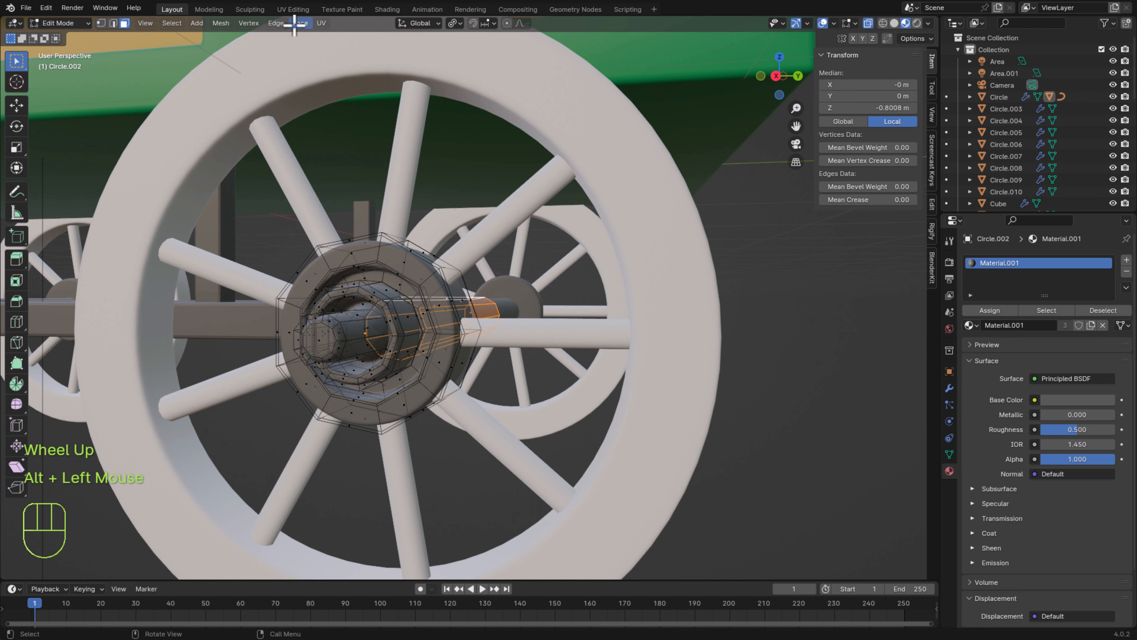
click(867, 25)
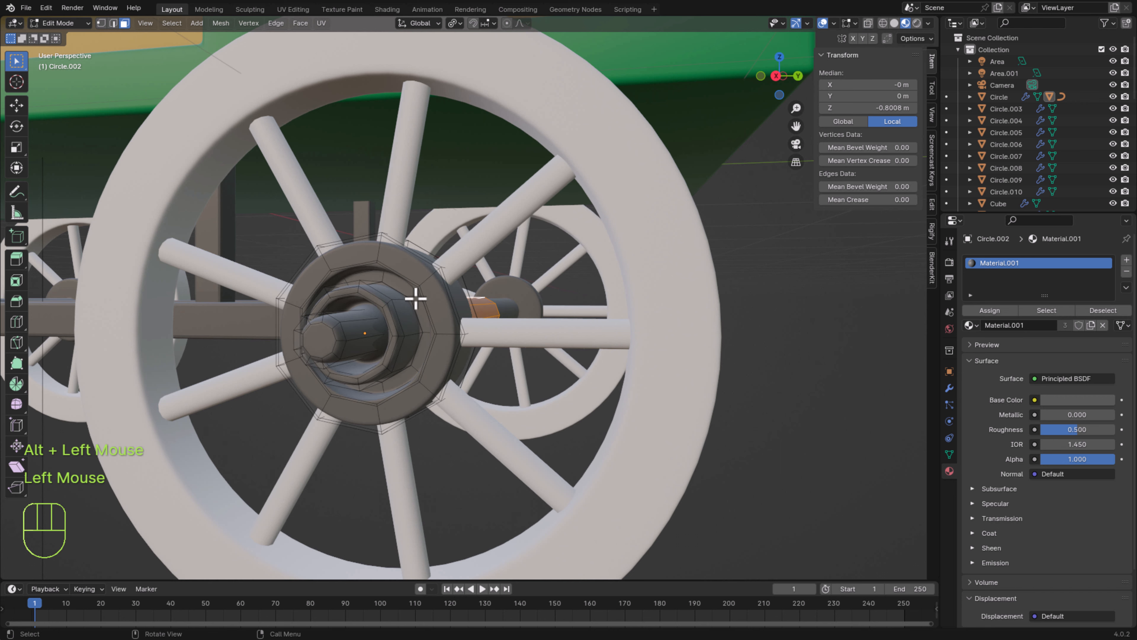
Select the hub's recessed inner ring and outer side band face loops and assign them a second material slot set to Yellow
alt+click(468, 374)
mouse_move(521, 427)
middle_down()
mouse_move(535, 437)
mouse_move(533, 419)
middle_up()
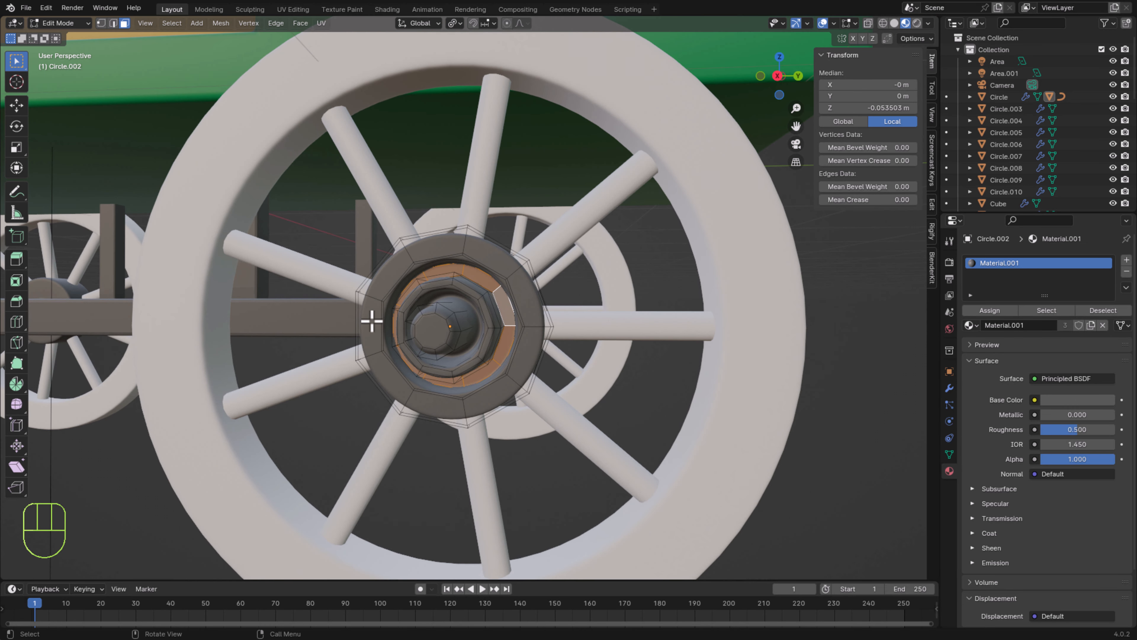
middle_drag(490, 363, 349, 345)
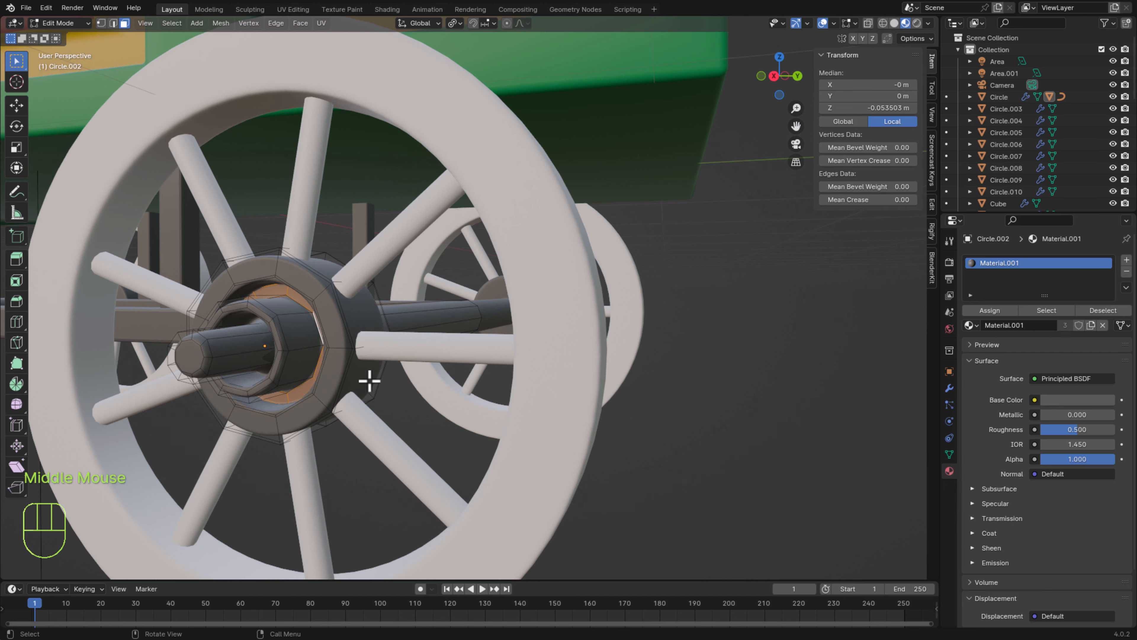
alt+shift+click(364, 347)
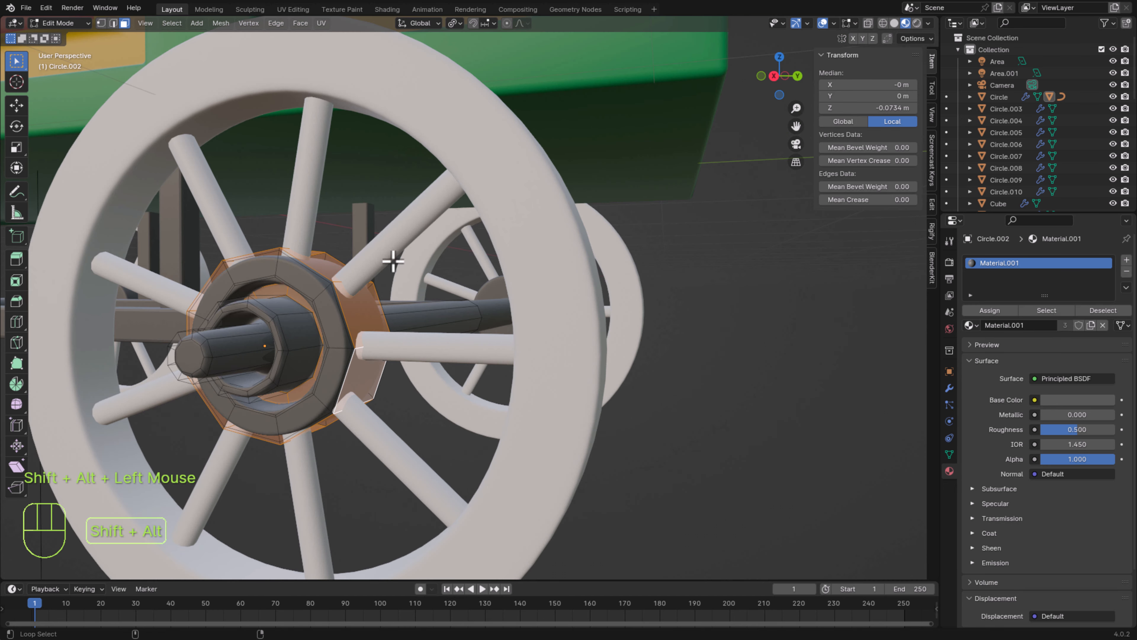
click(1127, 260)
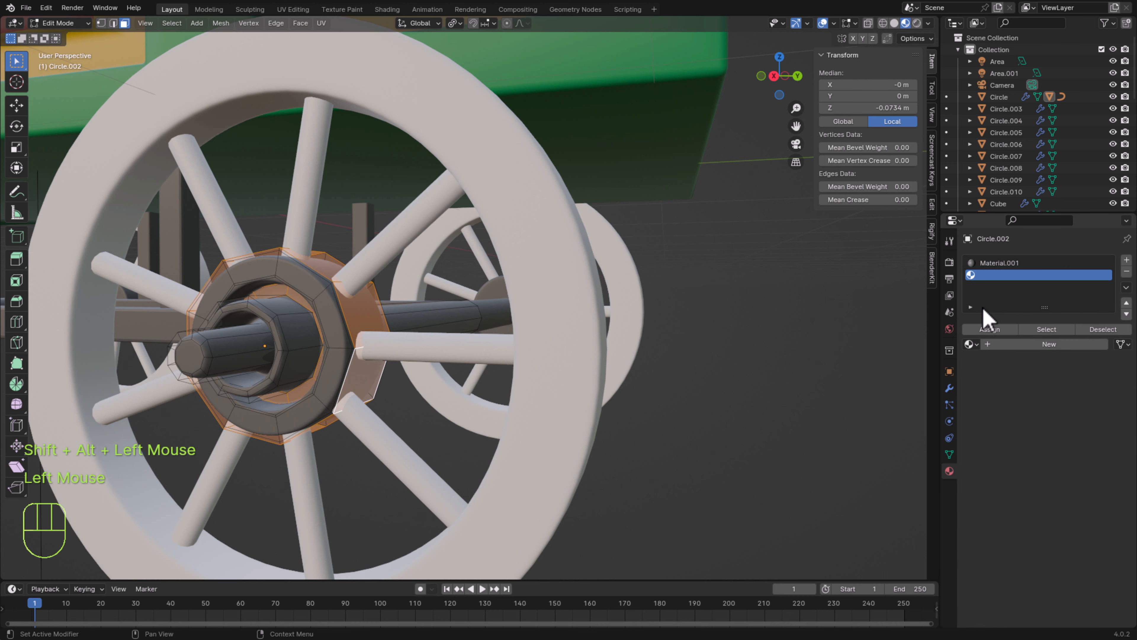
click(988, 330)
click(971, 344)
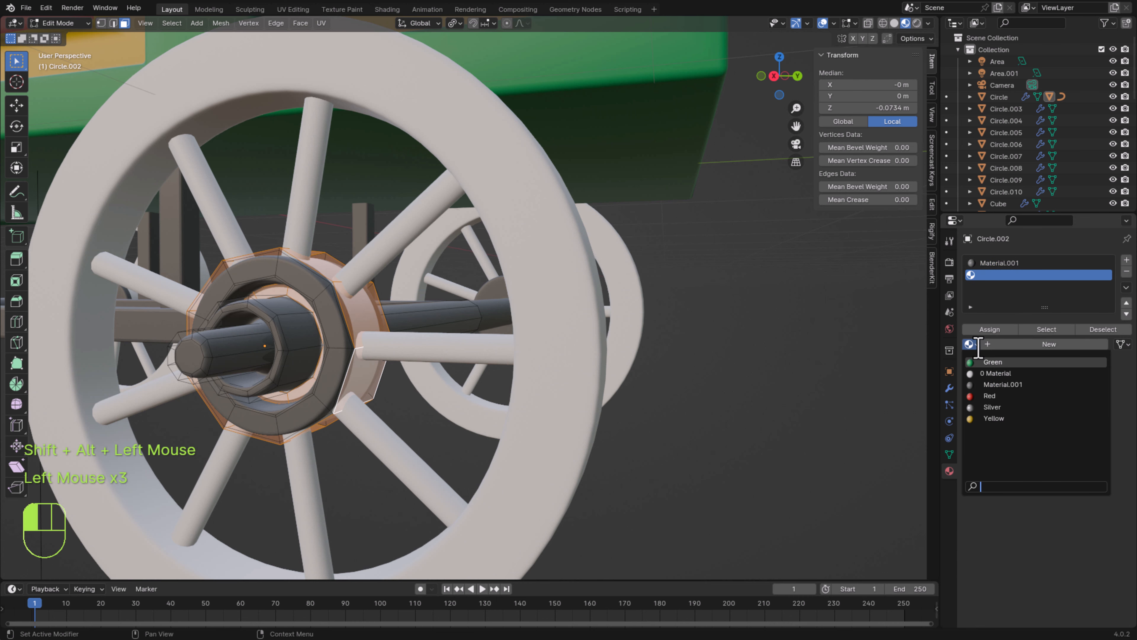
click(991, 418)
click(694, 407)
scroll(406, 437, down, 2)
scroll(410, 436, up, 2)
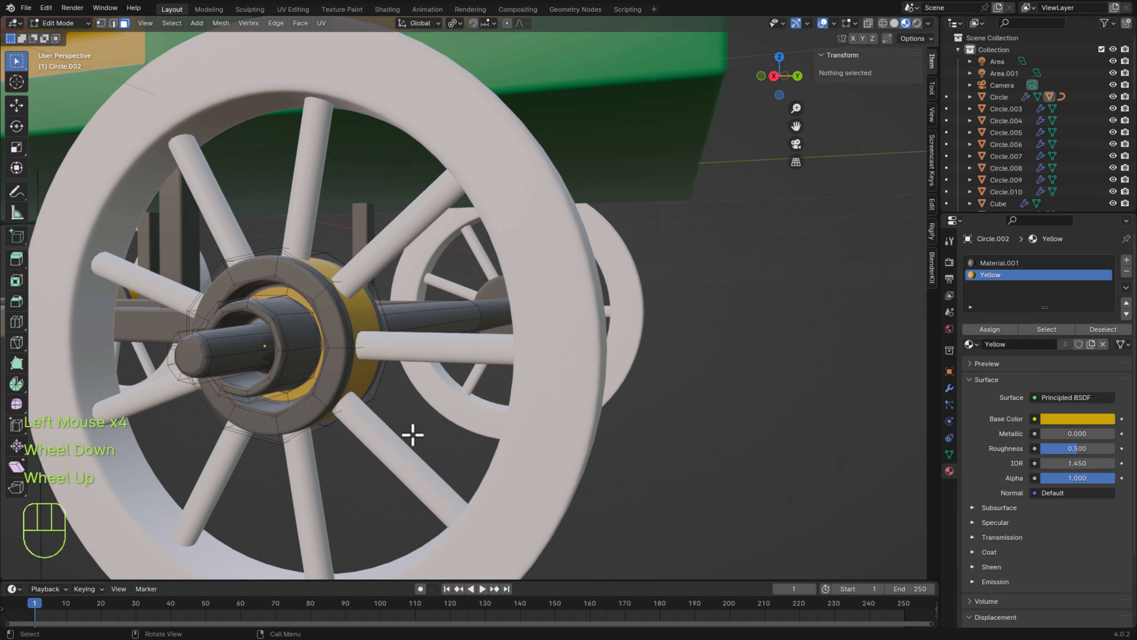
middle_drag(428, 435, 359, 306)
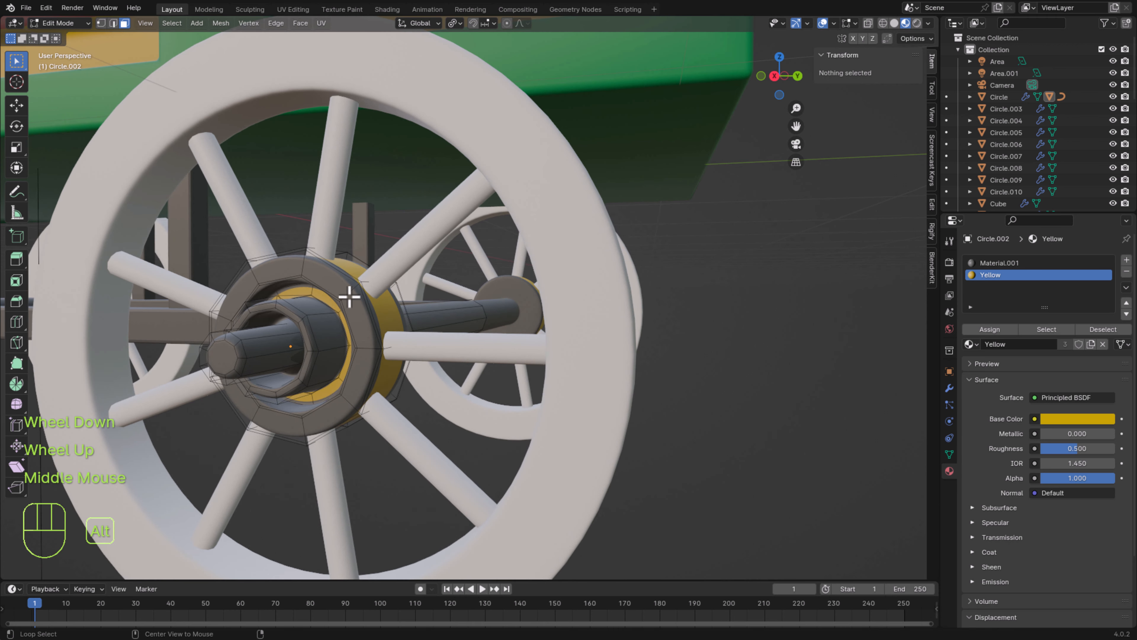
alt+click(349, 297)
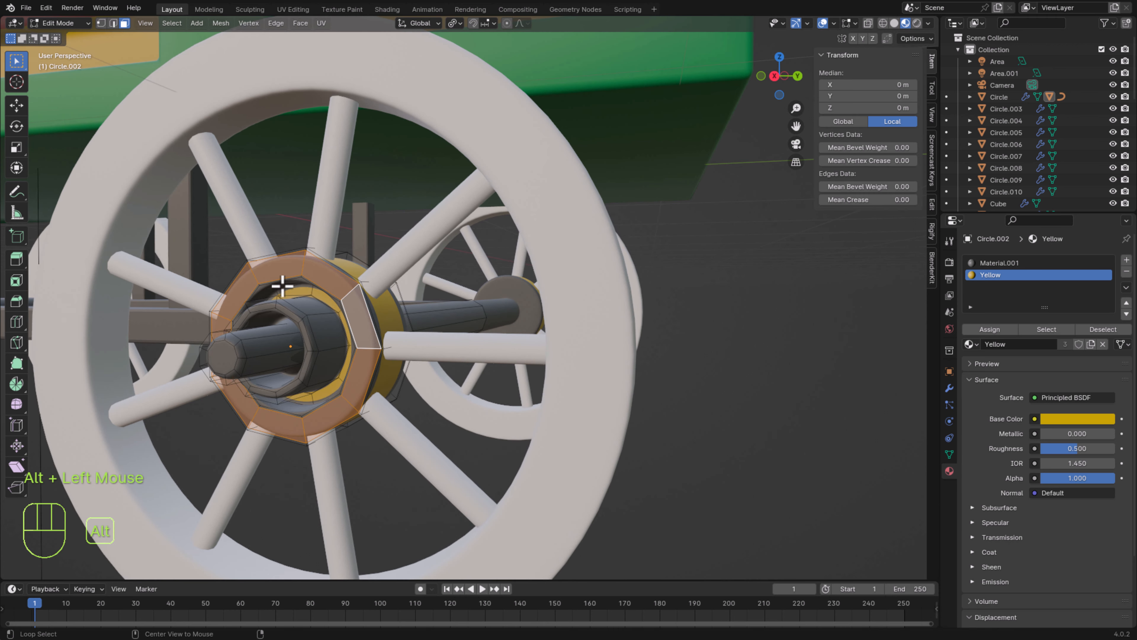
alt+shift+click(271, 291)
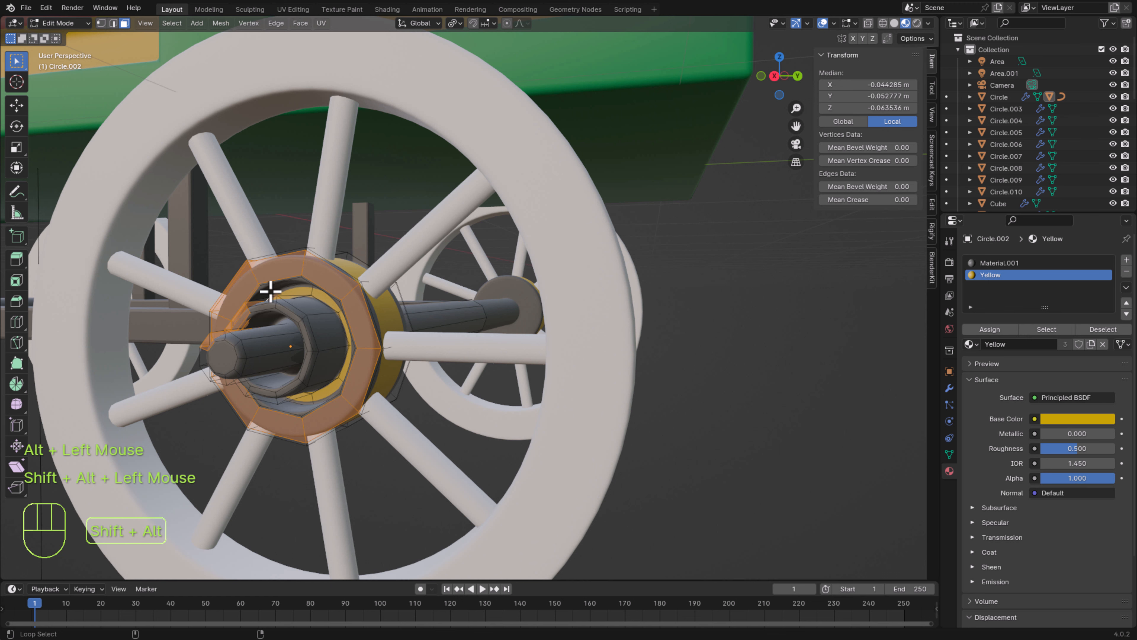
middle_drag(383, 467, 307, 178)
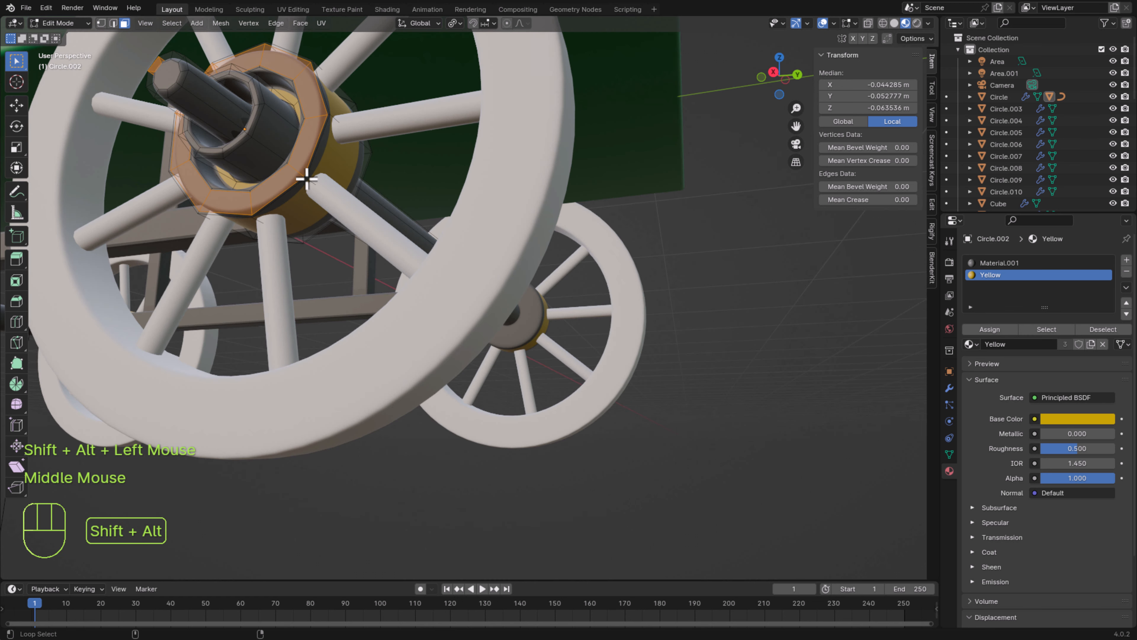
alt+shift+click(307, 178)
alt+shift+click(307, 178)
key(ctrl+z)
click(370, 213)
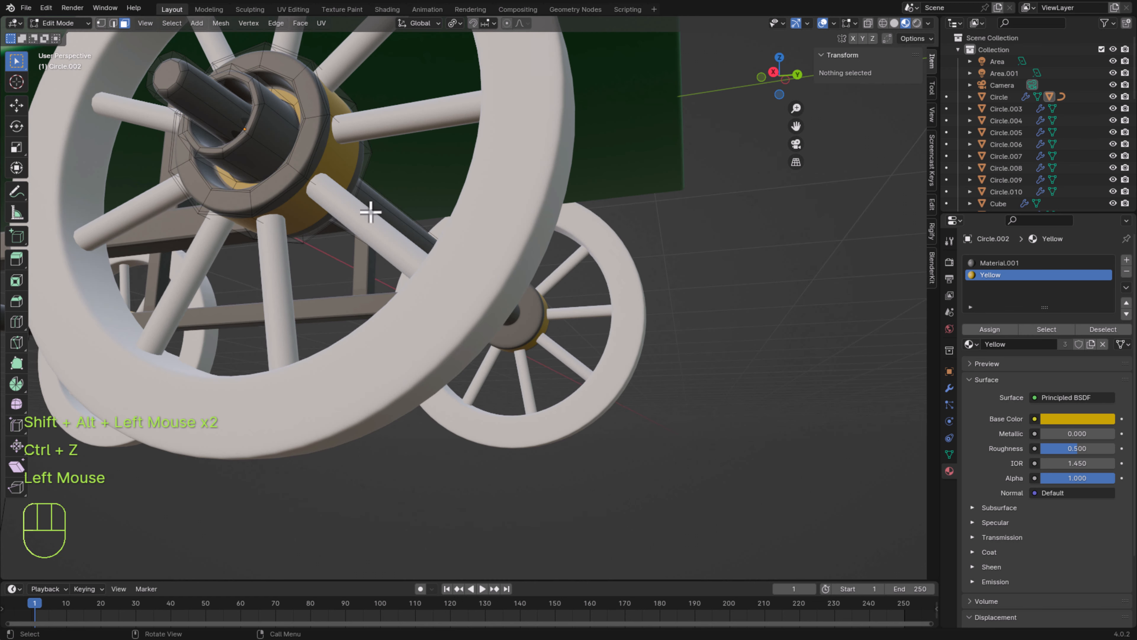
Select the hub's front ring face loop and assign it a third material slot set to Green
alt+click(252, 201)
scroll(307, 178, down, 3)
scroll(307, 178, up, 1)
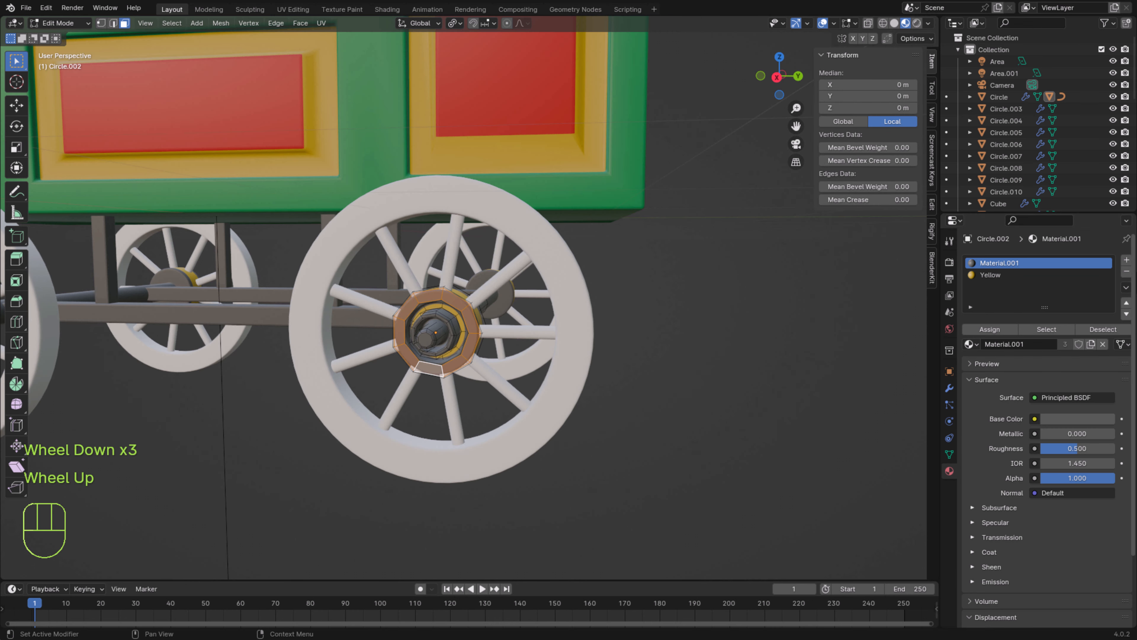
click(1127, 259)
click(989, 329)
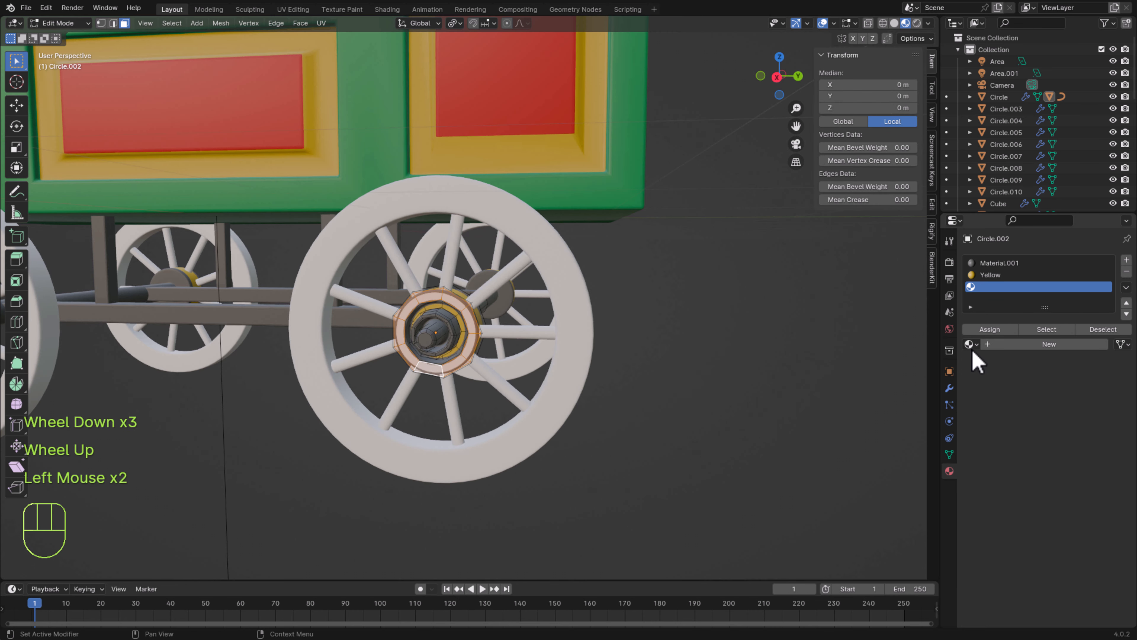
click(970, 344)
click(556, 437)
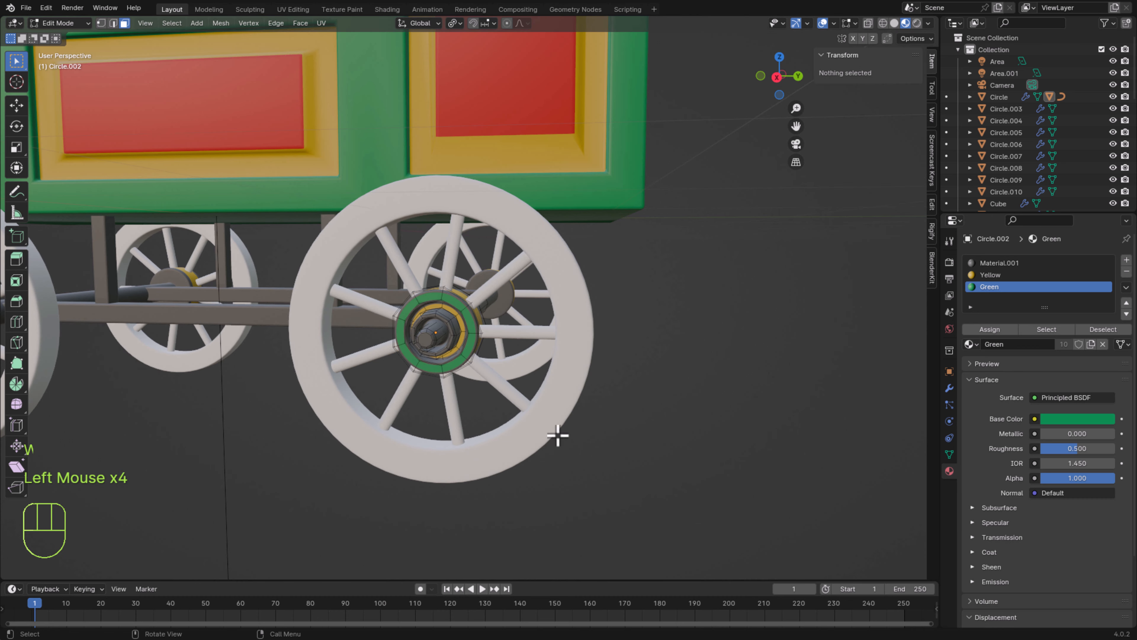
Return to Object Mode and apply the existing Yellow material to the wheel spokes
scroll(428, 391, down, 3)
scroll(429, 394, up, 6)
click(60, 23)
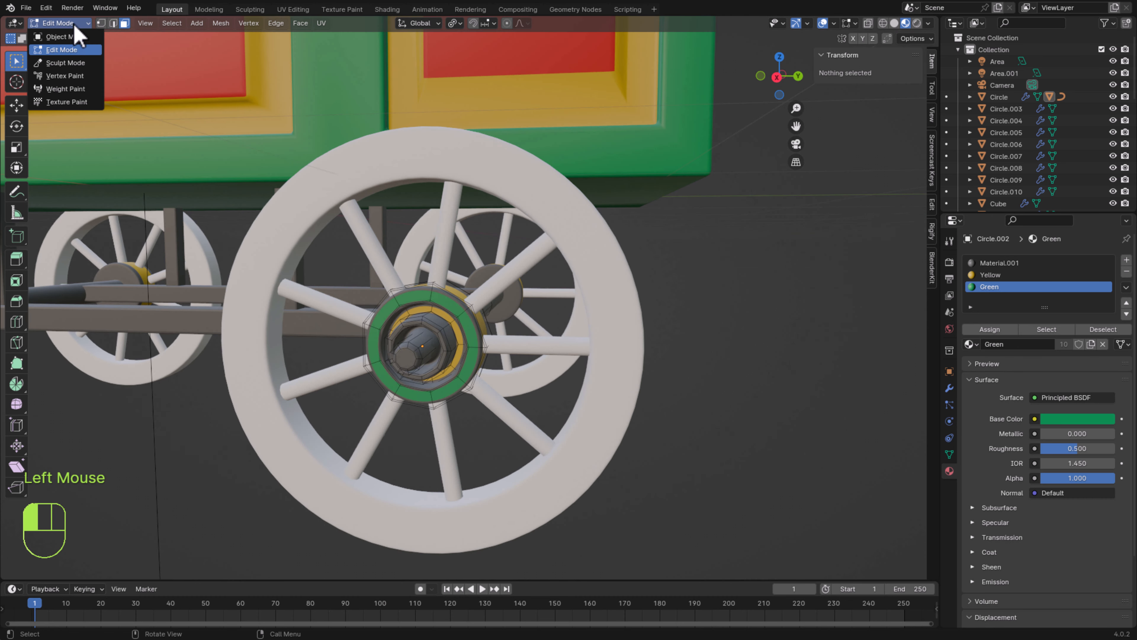
click(59, 35)
click(527, 255)
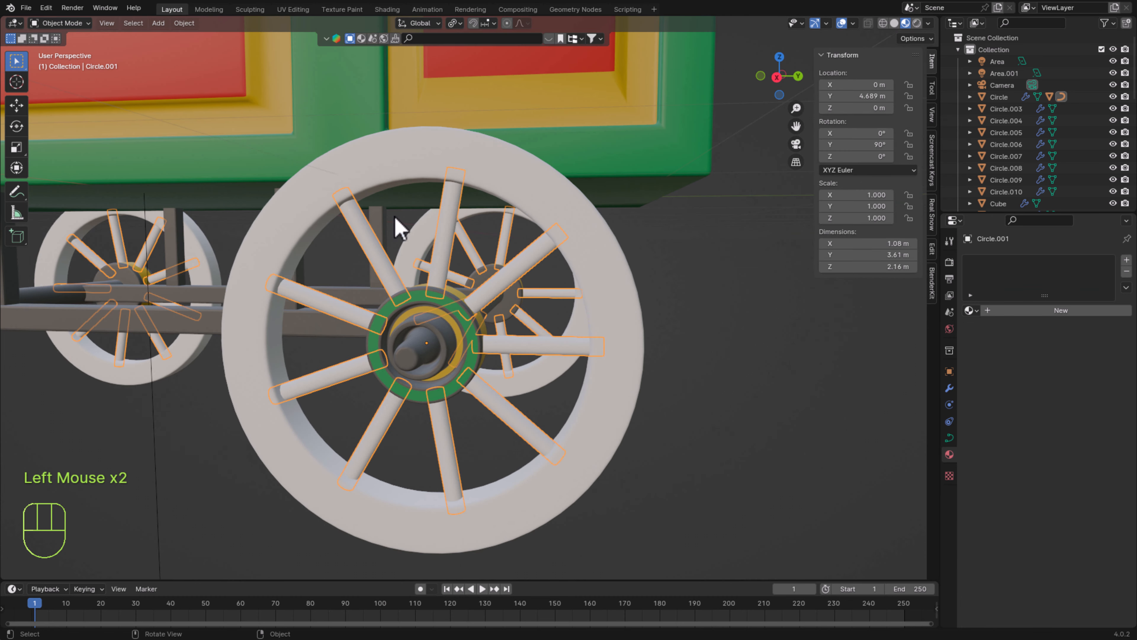
click(977, 310)
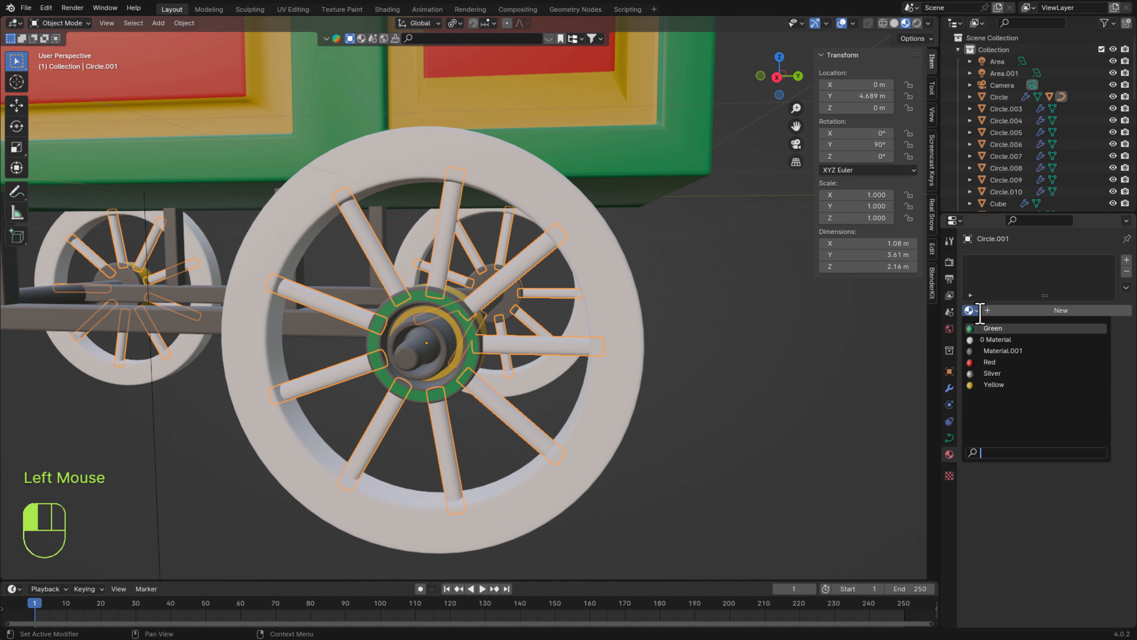
click(995, 390)
click(760, 432)
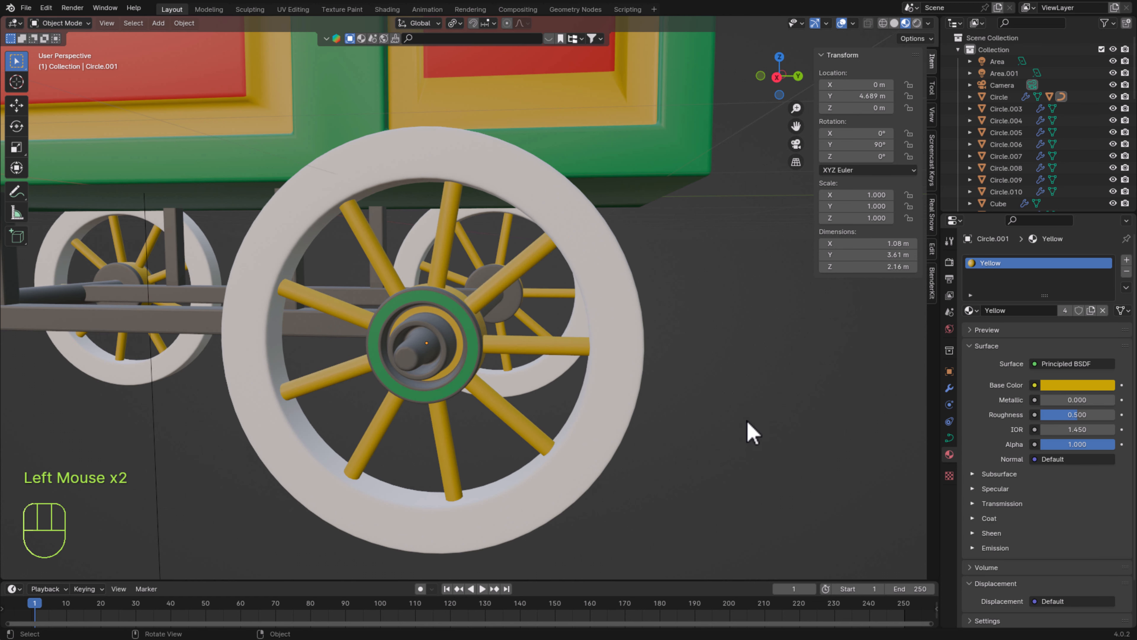
Apply the existing dark gray Material.001 to the wheel rims and deselect them
click(627, 353)
scroll(645, 385, down, 2)
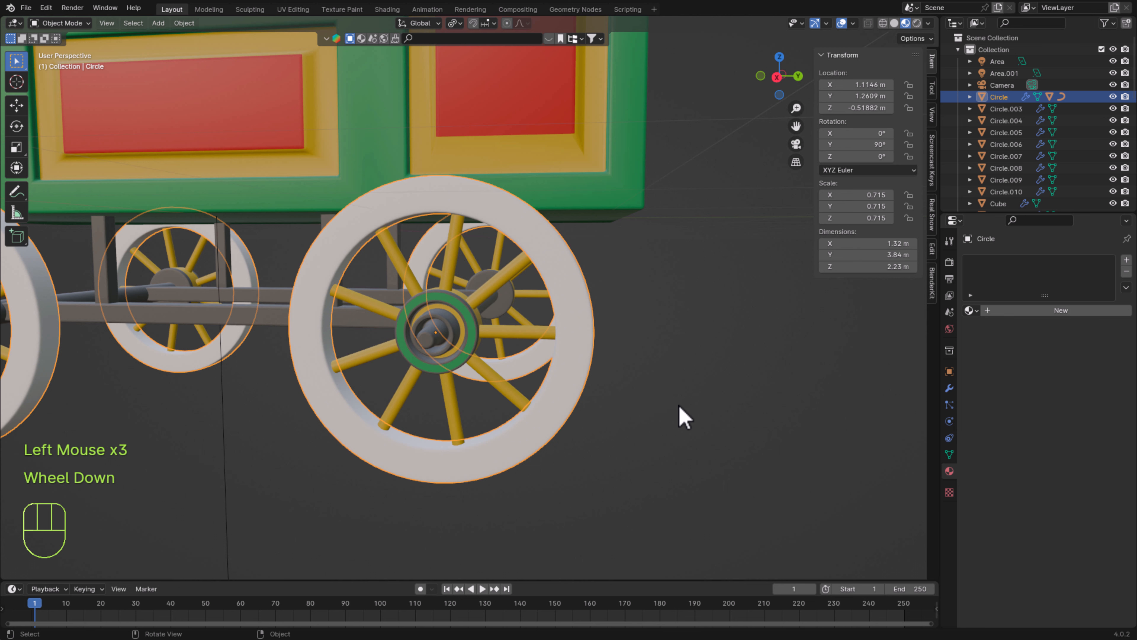
click(970, 310)
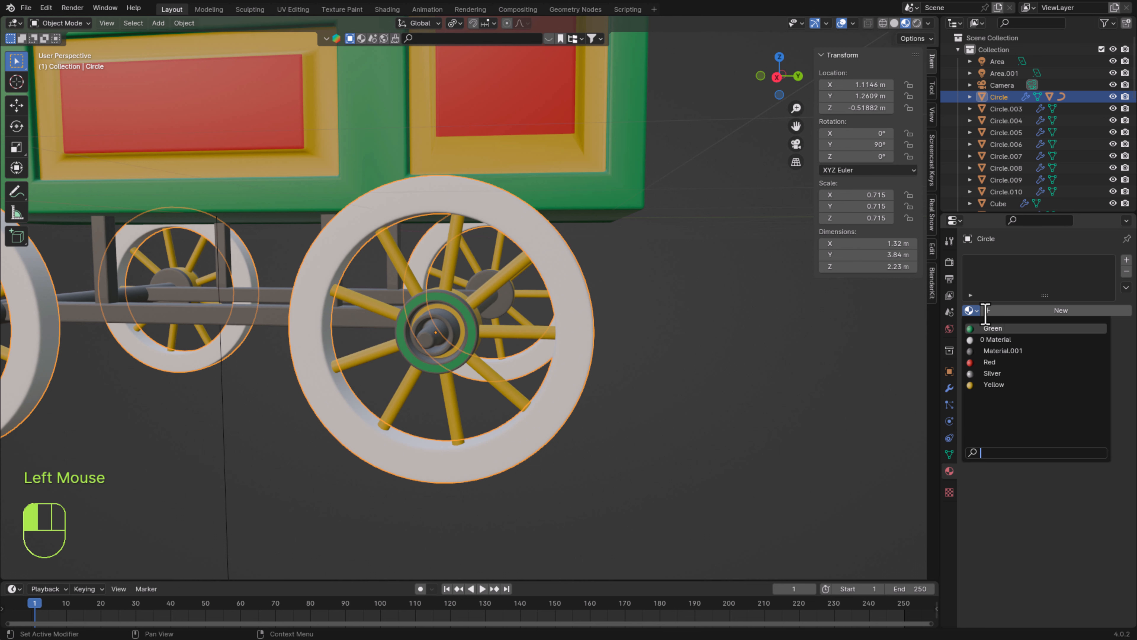
click(1011, 351)
click(728, 373)
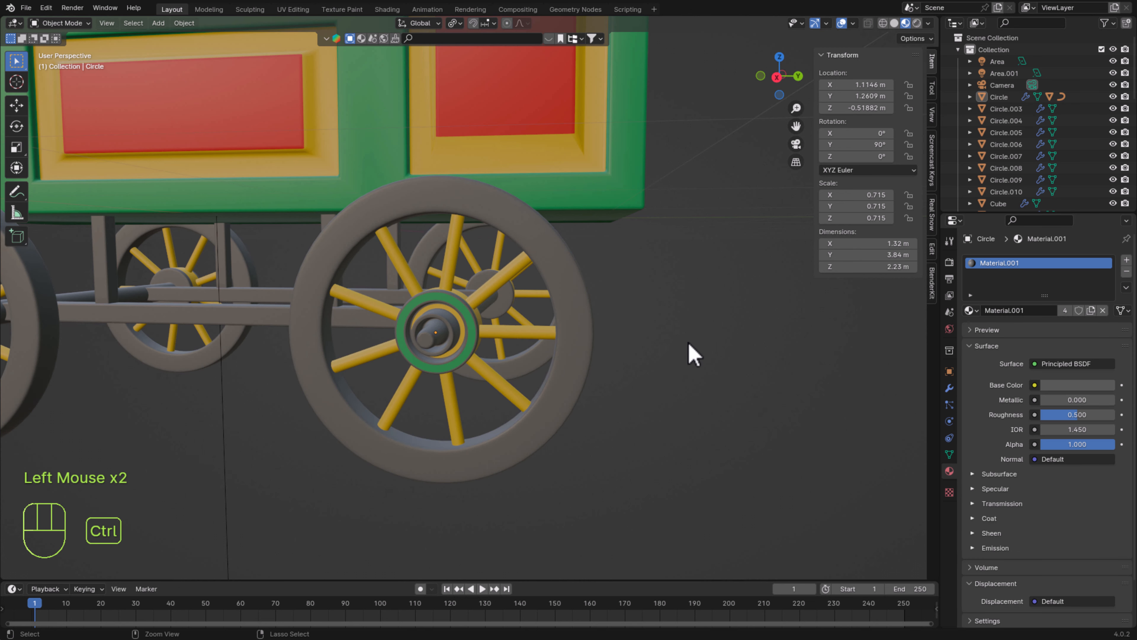
Save the file, then select the wheel rim's inner face loop and assign it a second material slot set to Yellow
key(ctrl+s)
scroll(385, 423, up, 1)
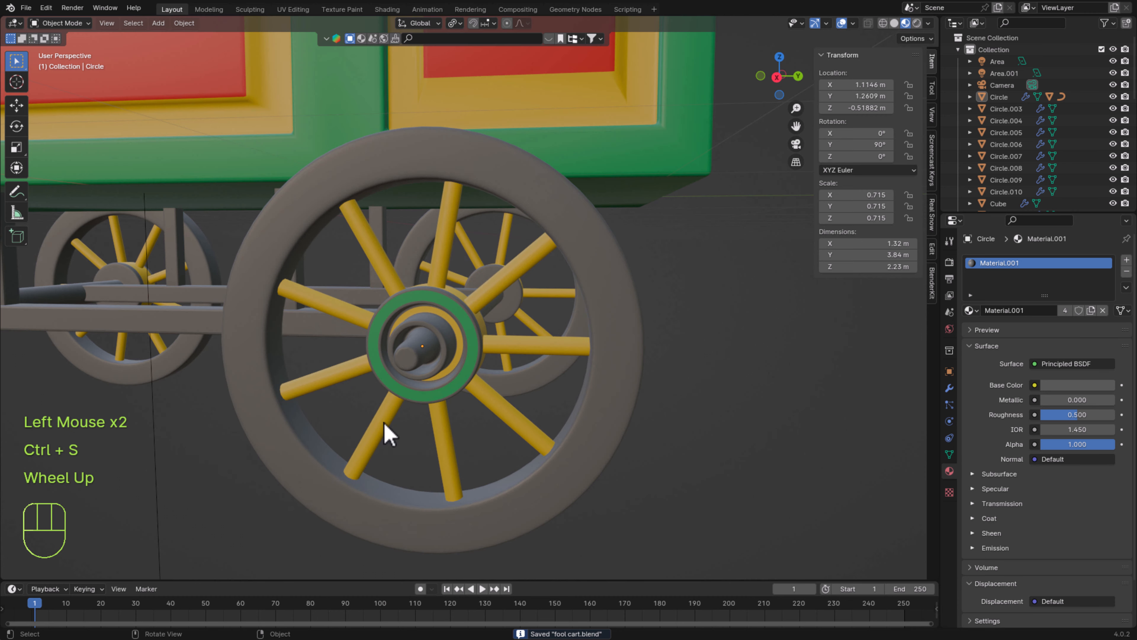
click(292, 479)
key(Tab)
middle_drag(374, 480, 351, 481)
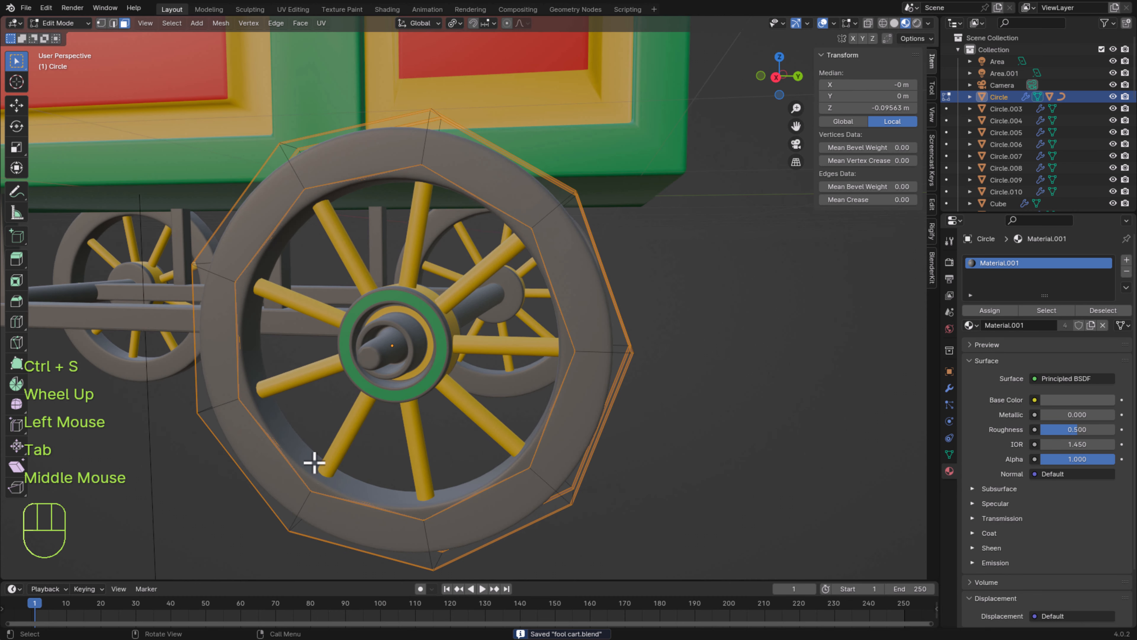
alt+click(321, 470)
alt+click(324, 474)
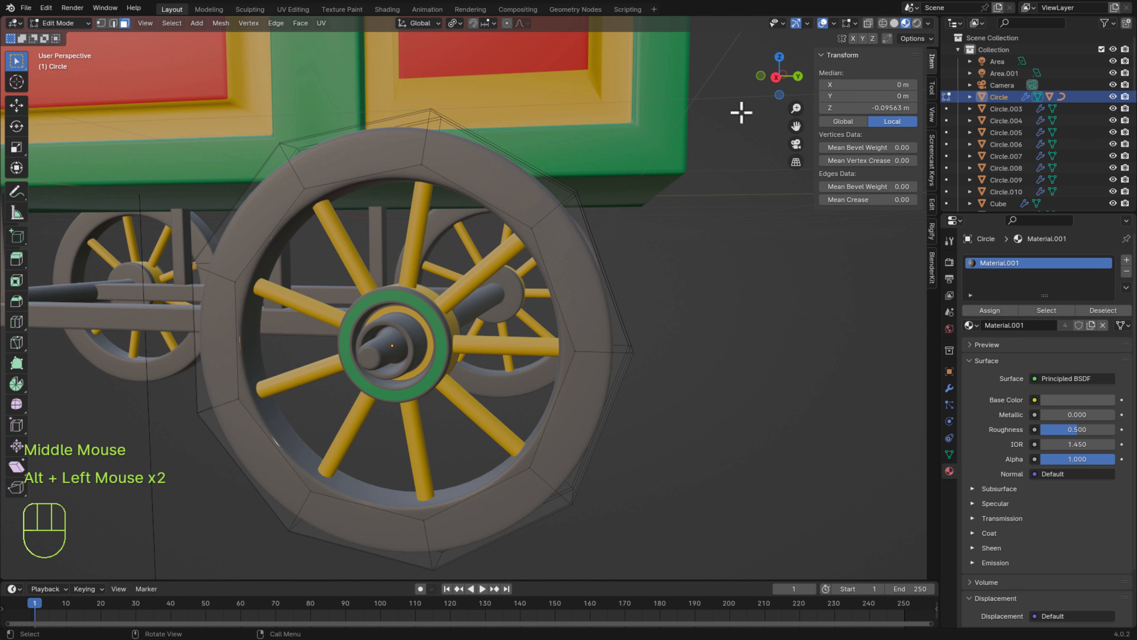
click(869, 23)
mouse_move(479, 406)
middle_down()
mouse_move(452, 419)
mouse_move(478, 414)
middle_up()
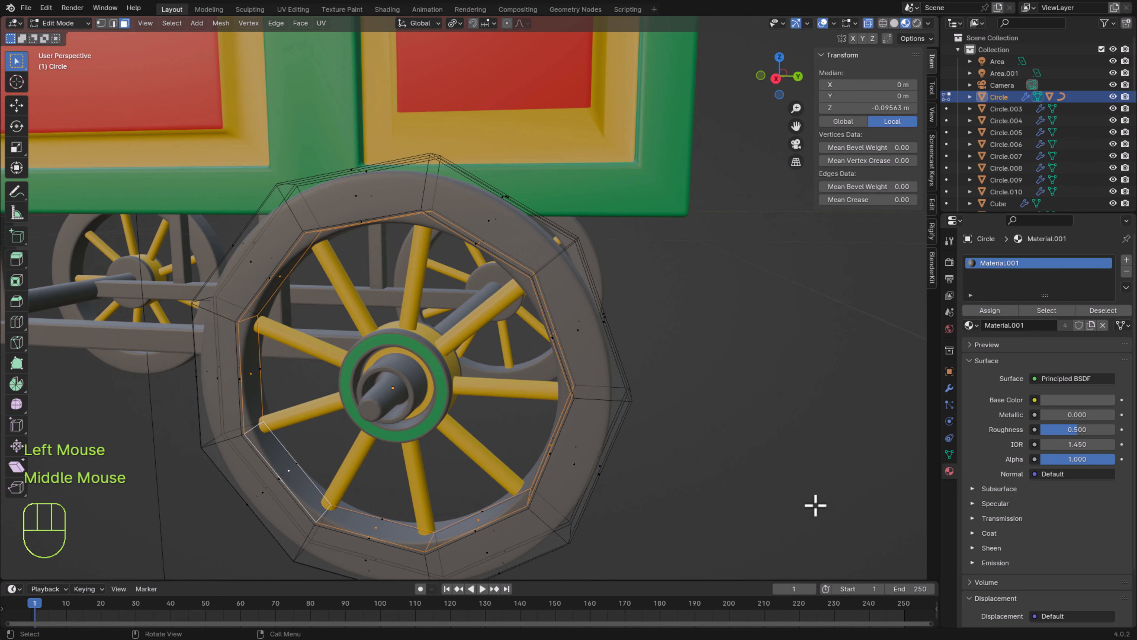
click(1126, 259)
click(989, 331)
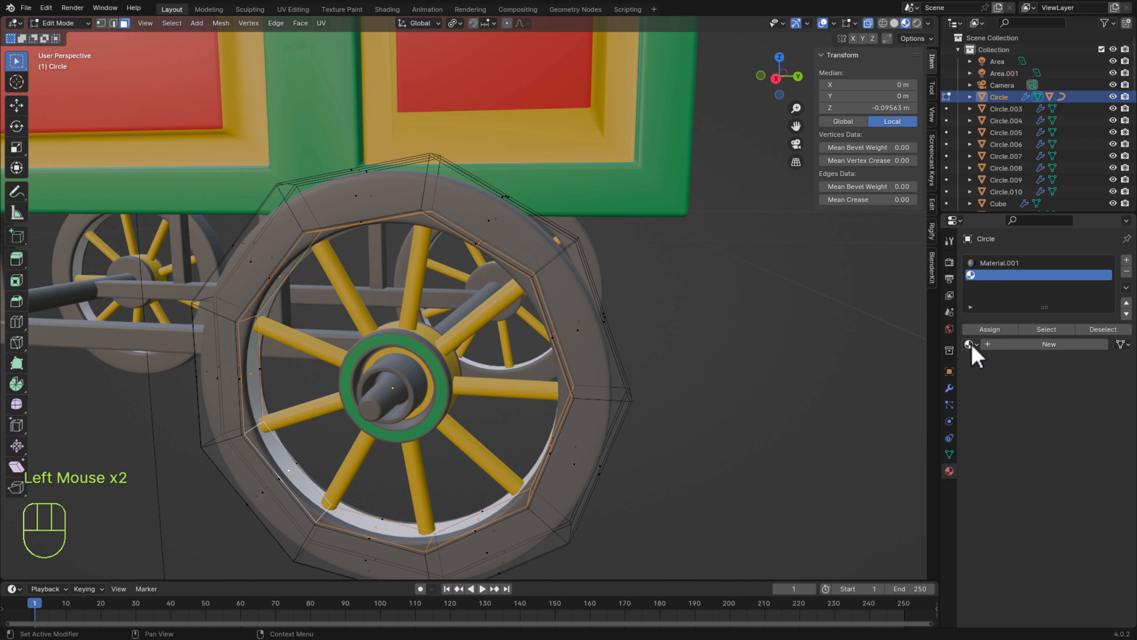
click(970, 344)
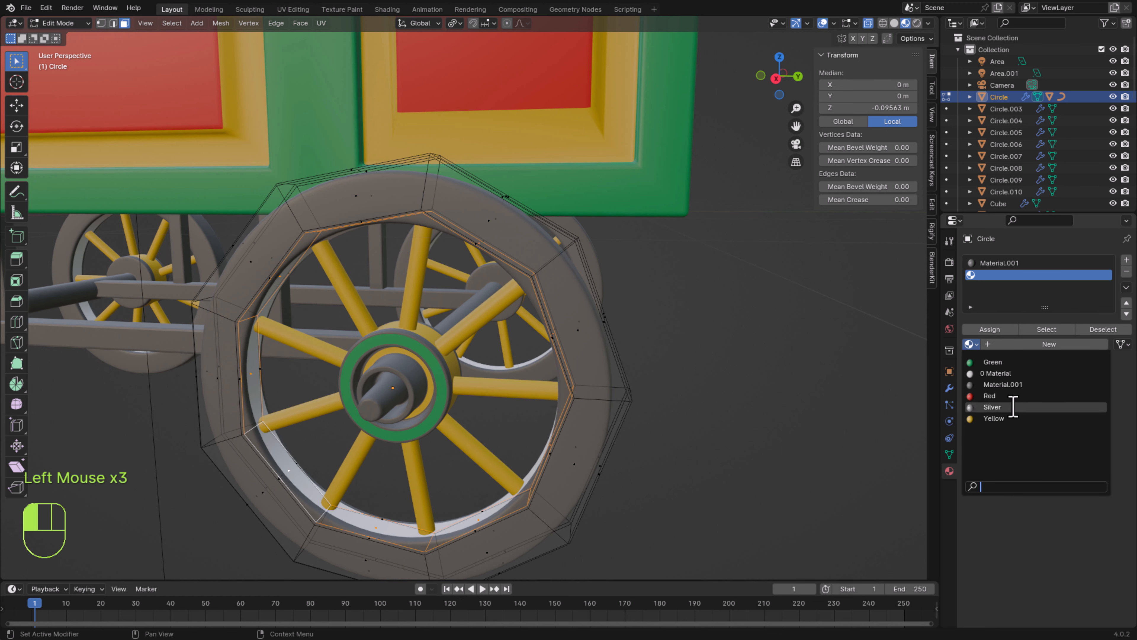
click(994, 418)
Select the rim's front and back side face loops and assign them a third material slot set to Green
scroll(589, 463, down, 1)
middle_drag(590, 464, 315, 411)
alt+click(405, 389)
alt+click(406, 388)
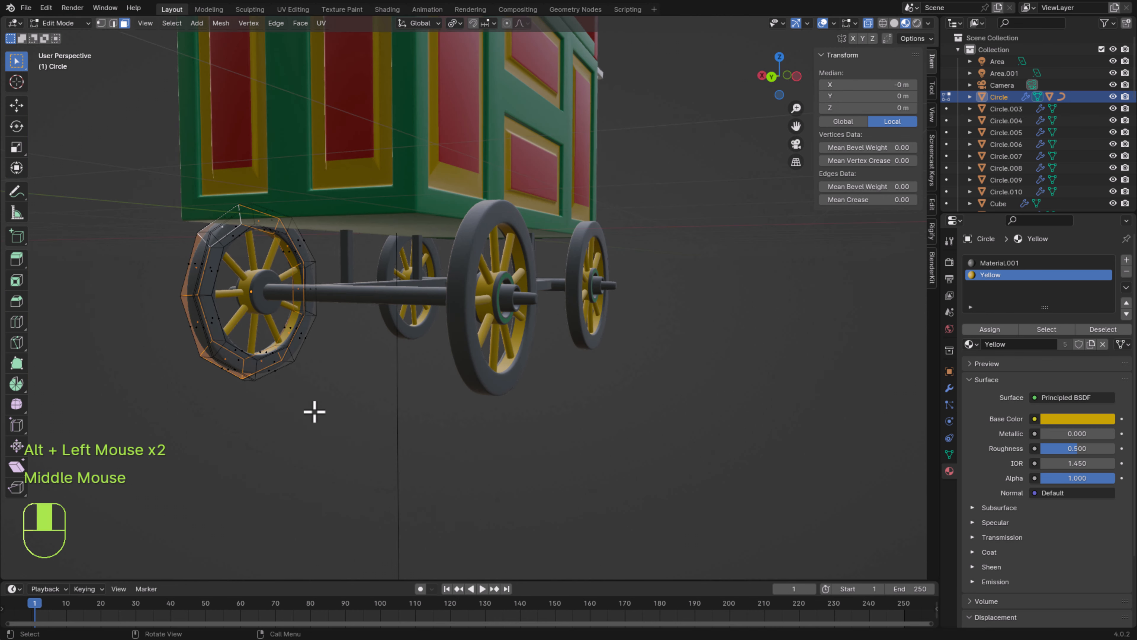
alt+shift+click(209, 297)
middle_drag(109, 348, 269, 364)
click(1127, 260)
click(990, 329)
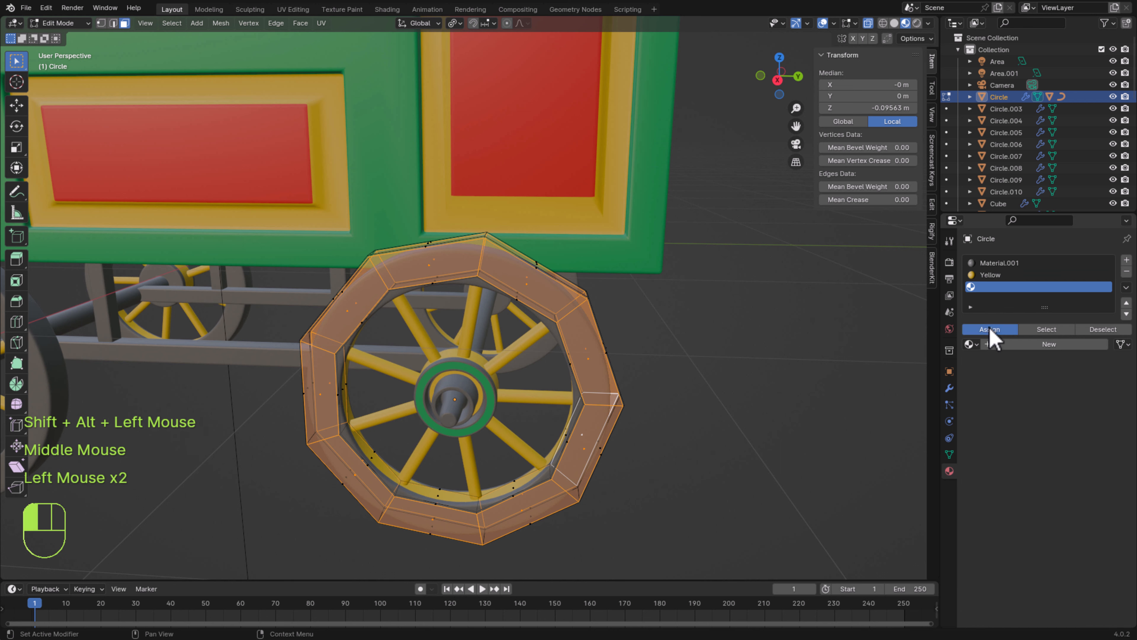
click(971, 344)
click(1007, 362)
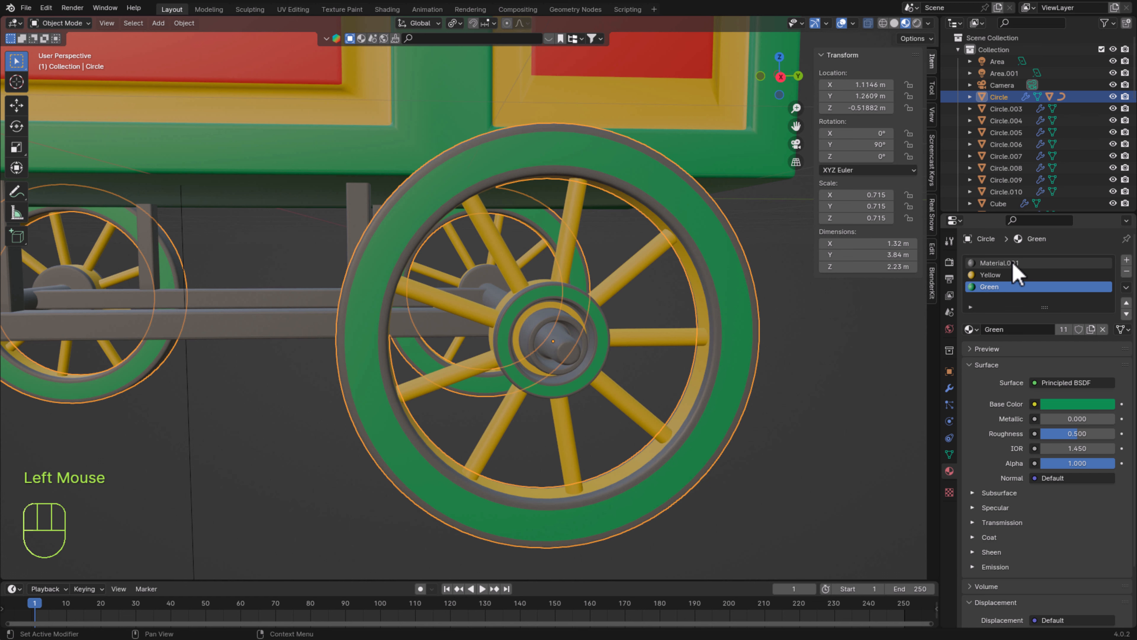
Replace Material.001 in the rim's first material slot with the existing Red material
click(1013, 263)
click(977, 331)
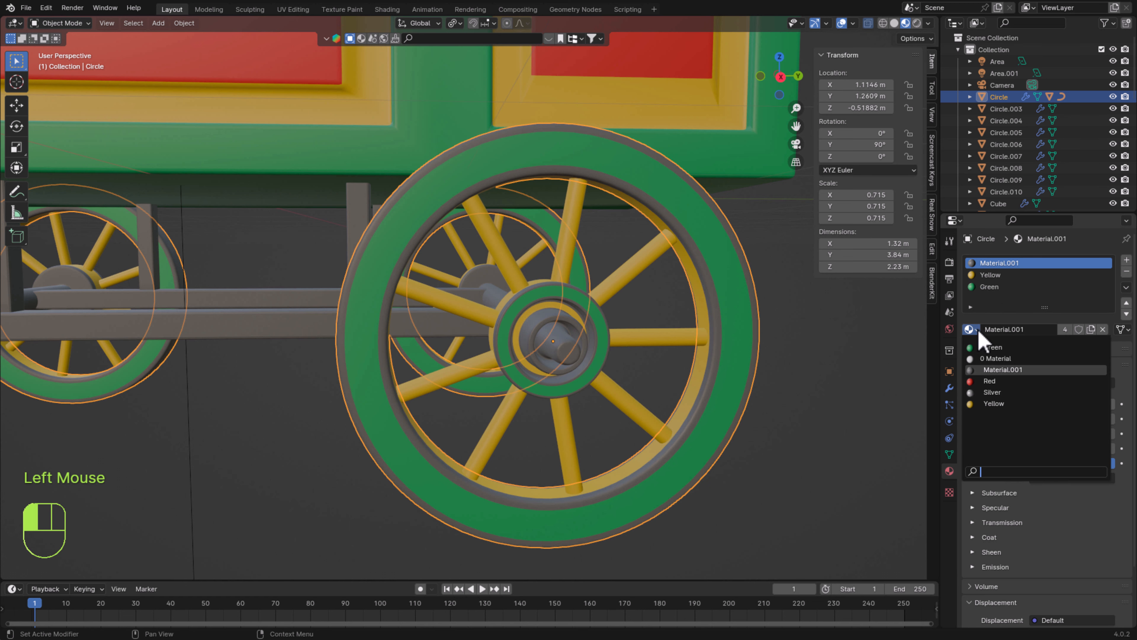
click(995, 380)
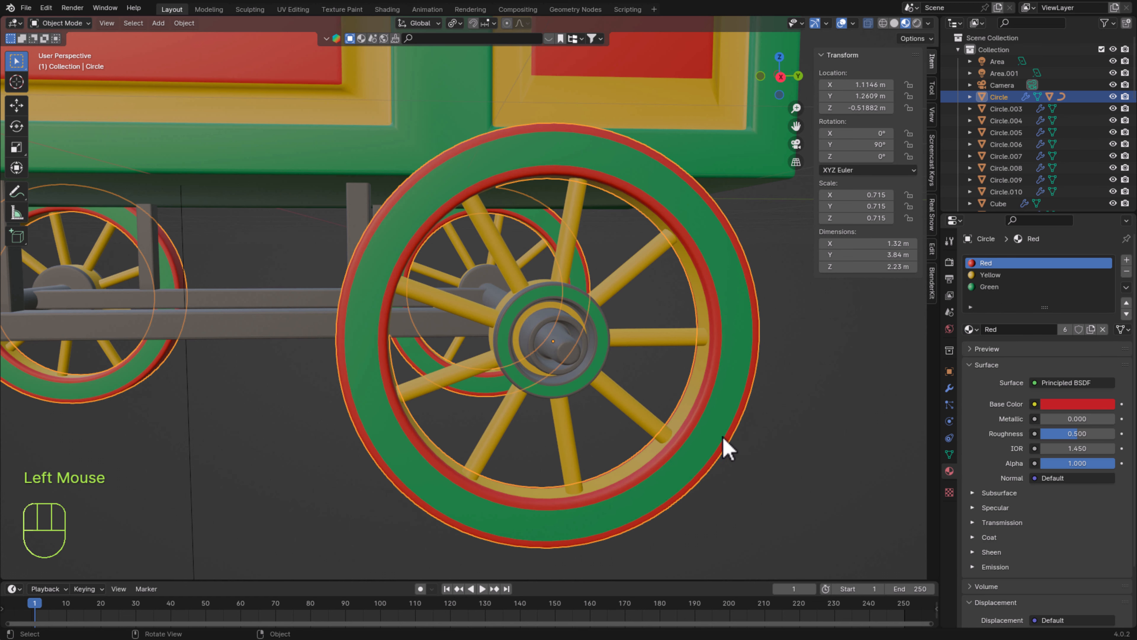
click(725, 448)
middle_drag(725, 448, 536, 494)
scroll(525, 422, down, 2)
Turn off X-ray, select the rim's outer tread face loop in Edit Mode, and assign it a fourth material slot set to Material.001
click(518, 411)
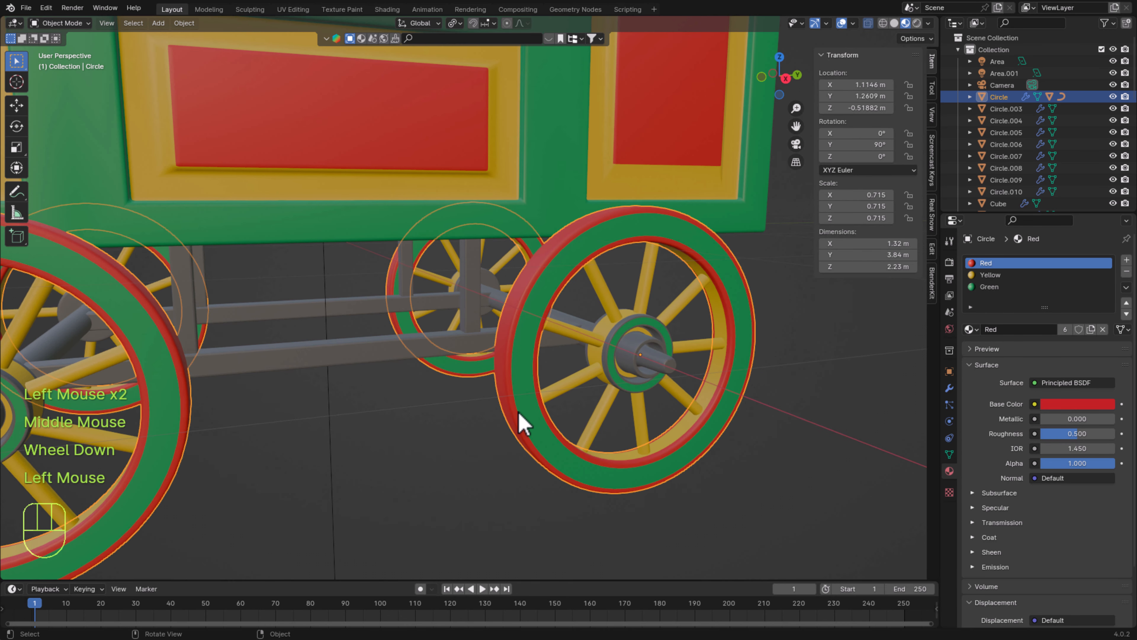
scroll(518, 411, up, 1)
key(Tab)
alt+click(509, 311)
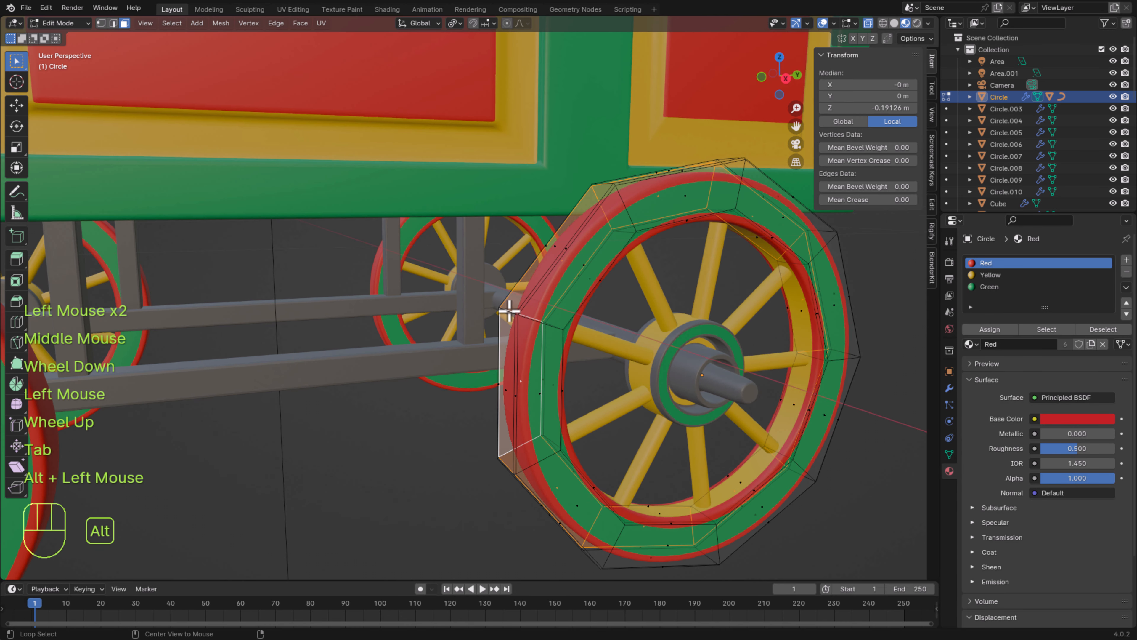
middle_drag(802, 388, 797, 440)
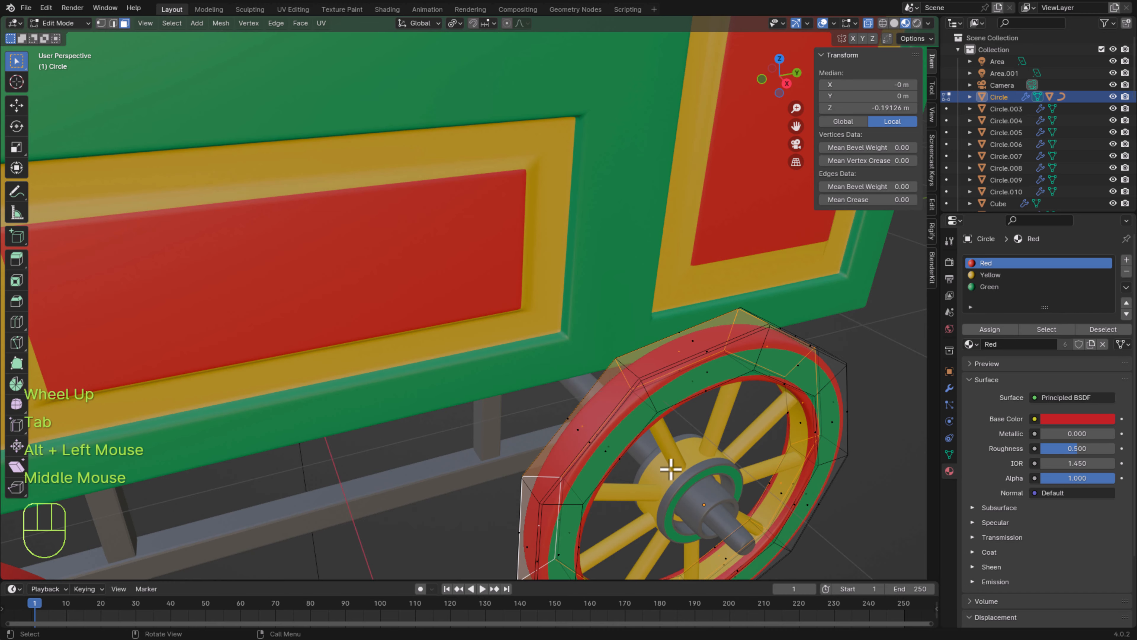
middle_drag(671, 465, 657, 434)
middle_drag(659, 435, 674, 479)
click(868, 24)
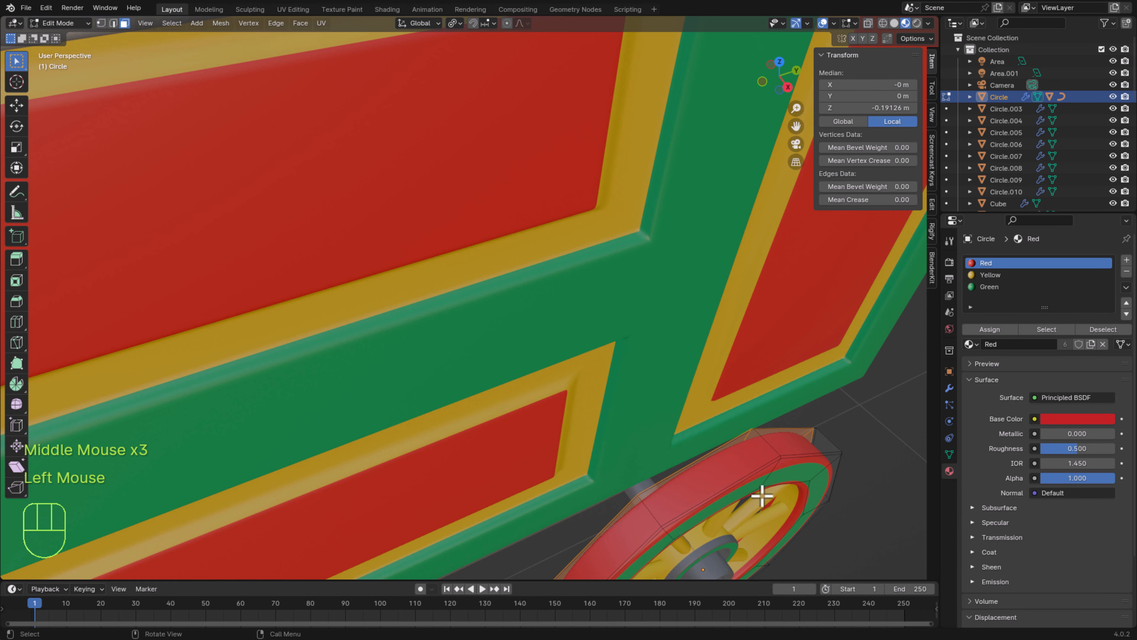
alt+click(772, 445)
middle_drag(792, 503, 800, 513)
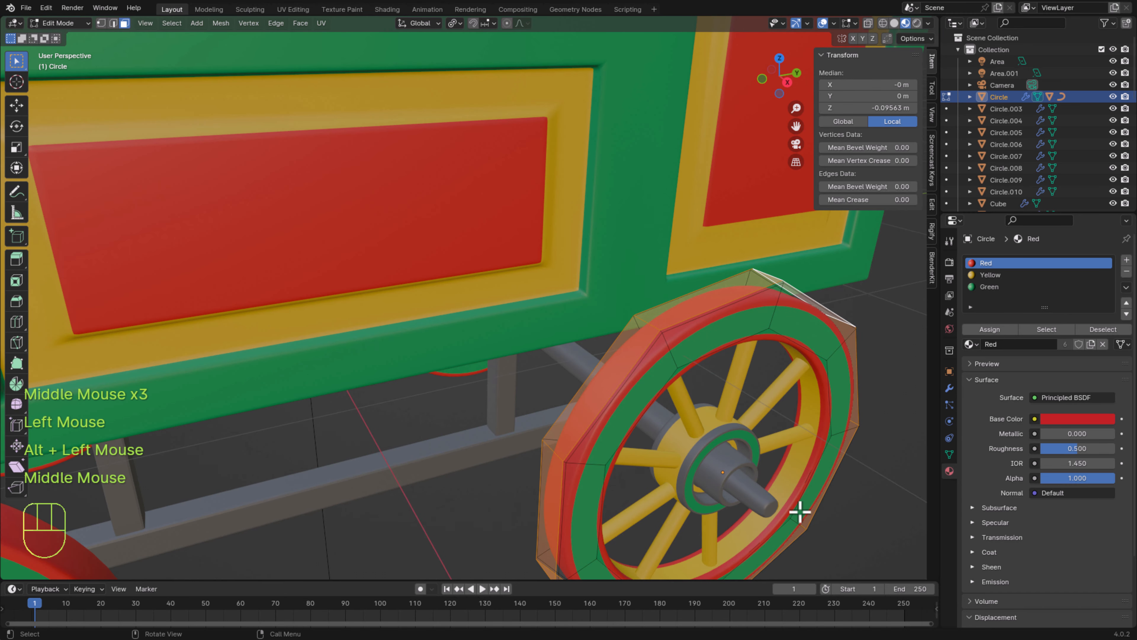
click(1127, 260)
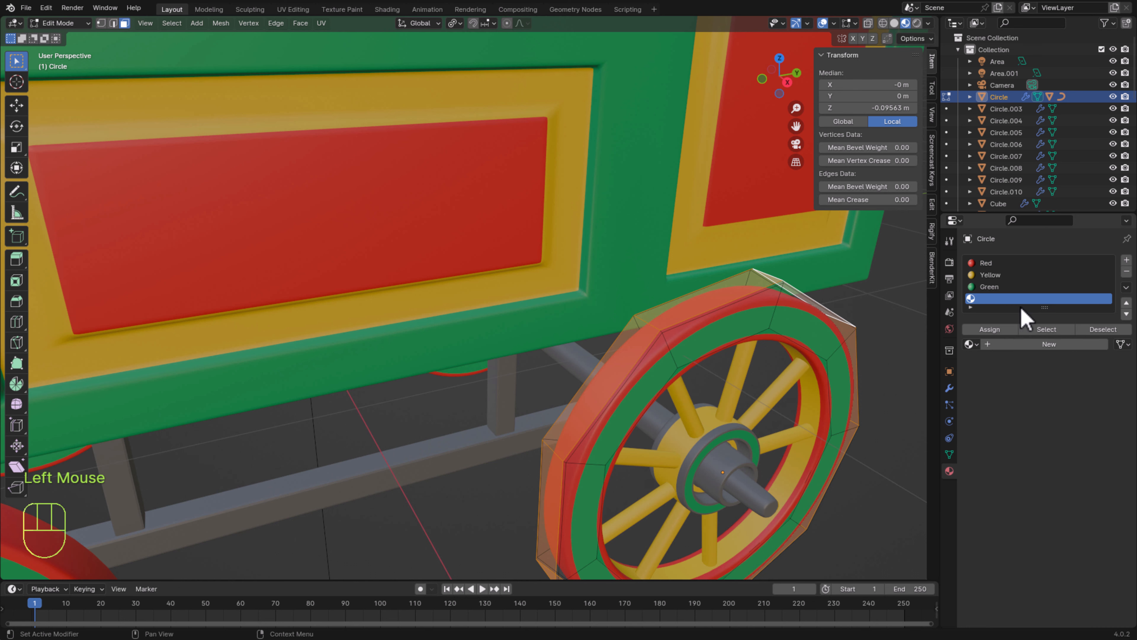
click(998, 330)
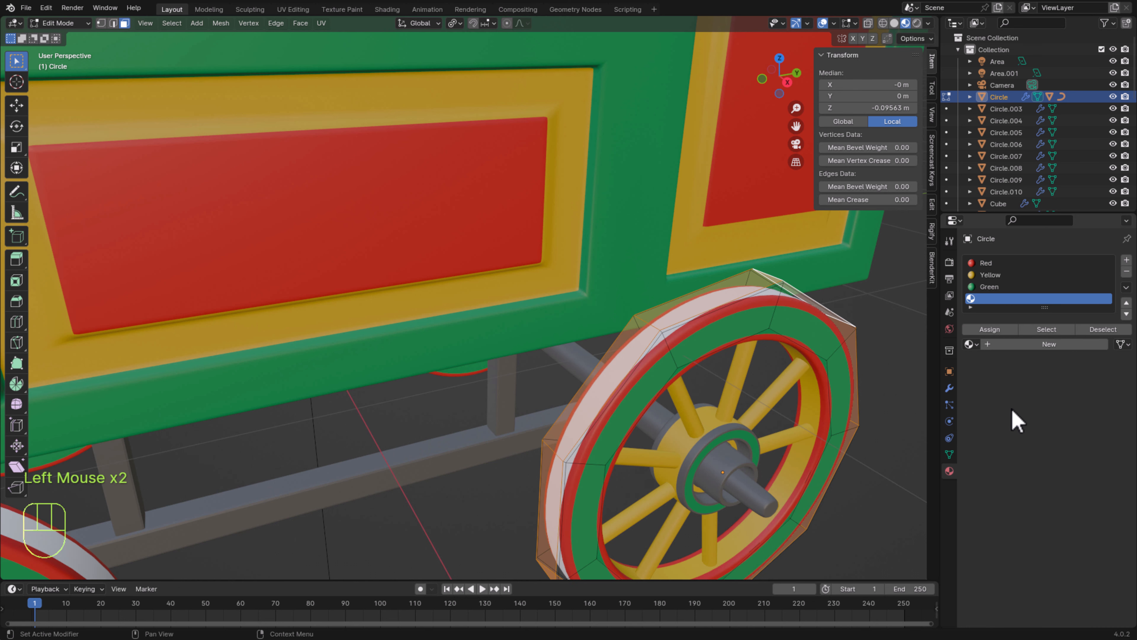
click(974, 345)
click(1003, 393)
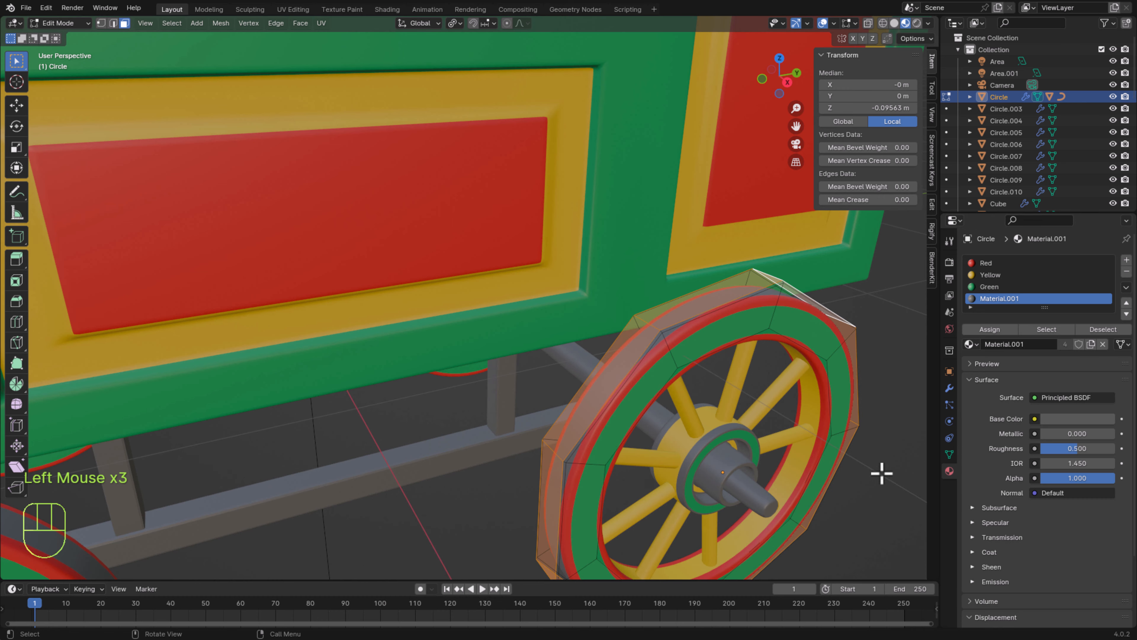
Select the thin face loops bordering the rim's outer tread and assign them the Material.001 slot
mouse_move(863, 545)
middle_down()
mouse_move(831, 531)
mouse_move(849, 538)
middle_up()
scroll(704, 262, up, 2)
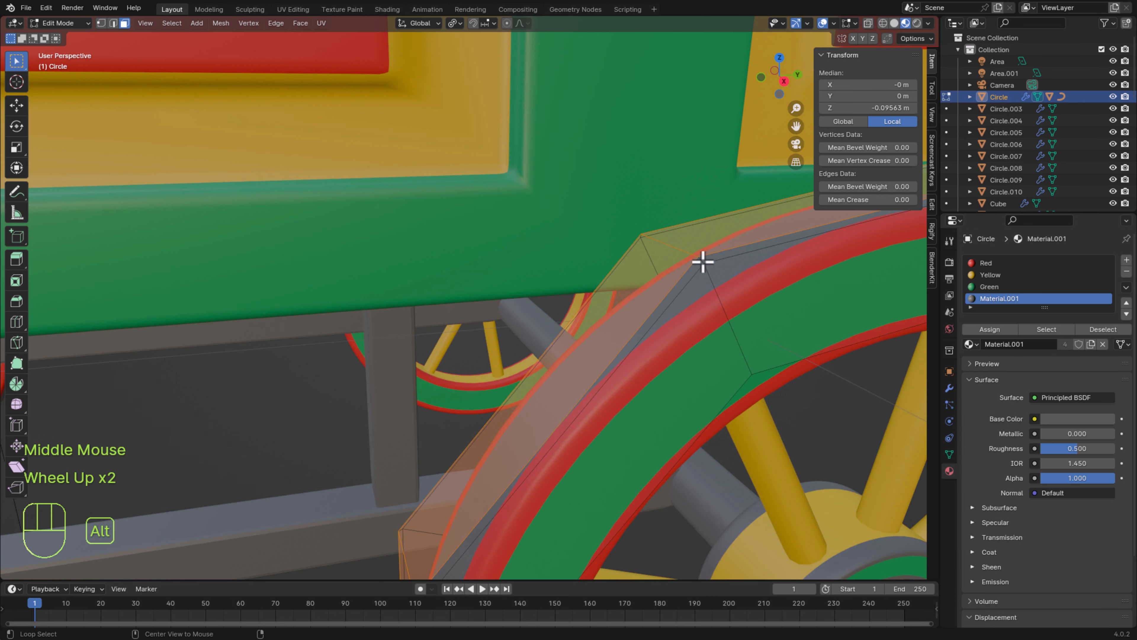
alt+click(703, 262)
middle_drag(807, 422, 707, 414)
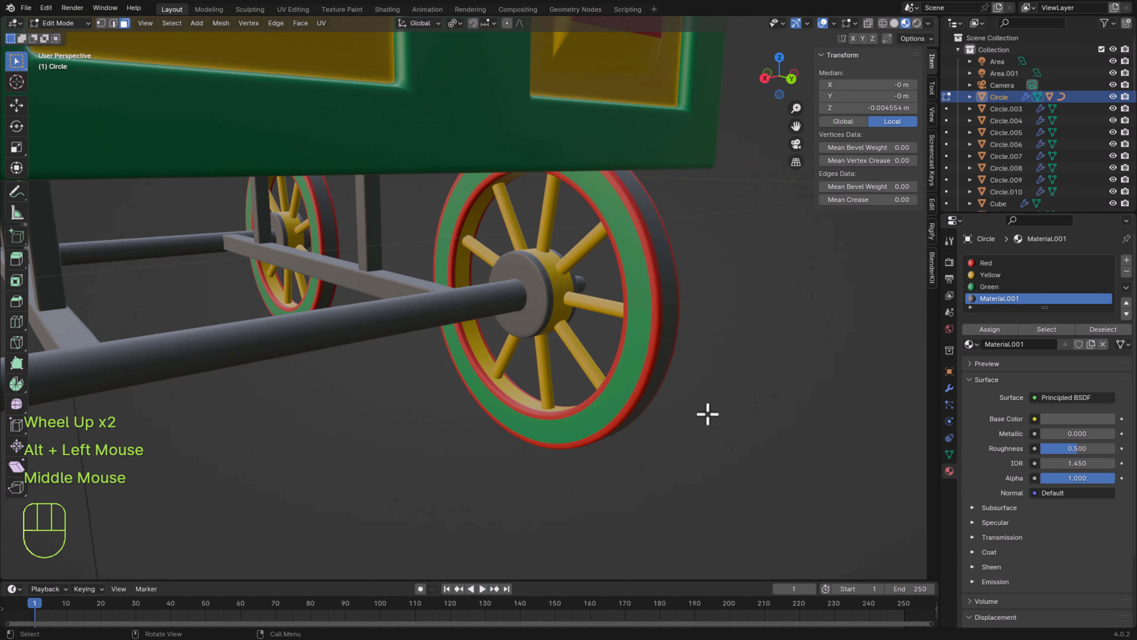
shift+middle_drag(152, 299, 215, 282)
middle_drag(215, 282, 274, 266)
scroll(274, 266, up, 2)
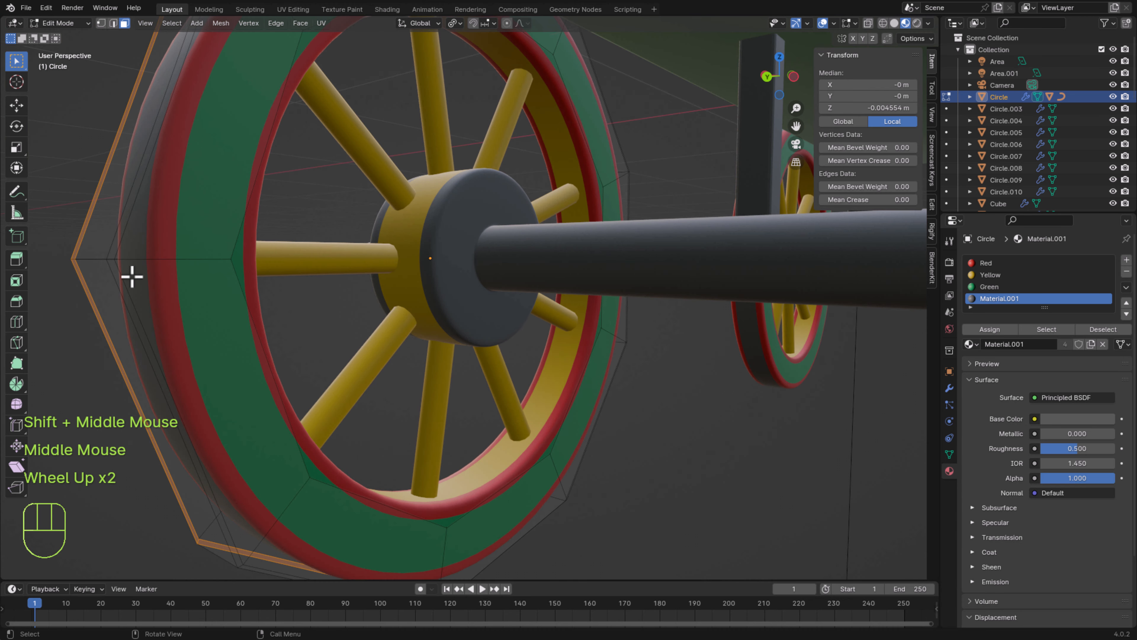
scroll(142, 285, down, 1)
middle_drag(142, 289, 244, 311)
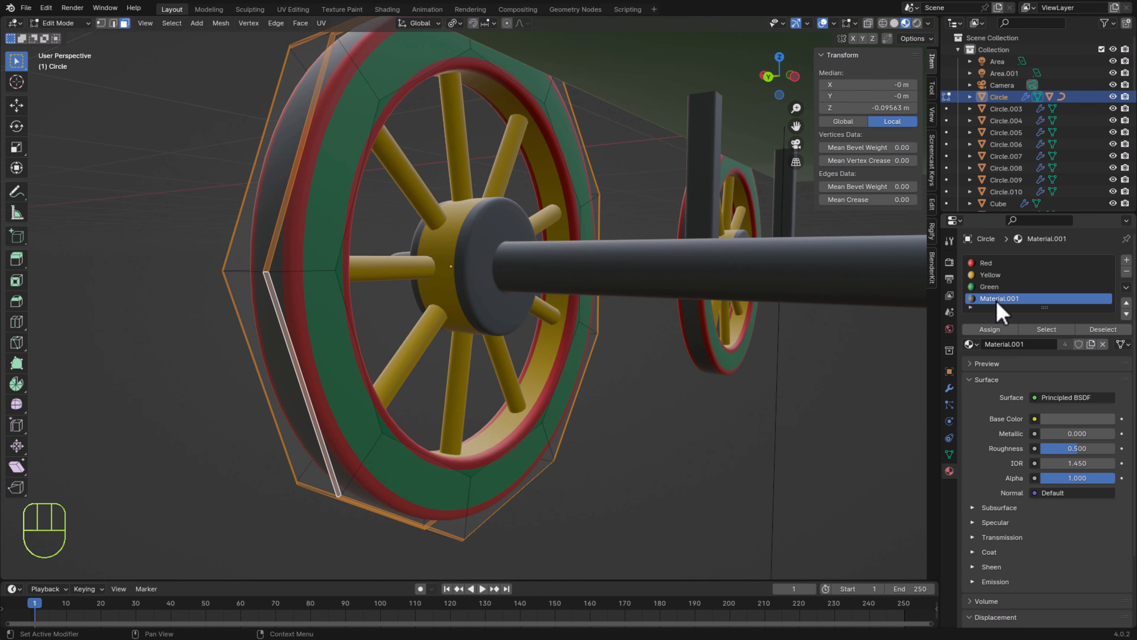
click(992, 330)
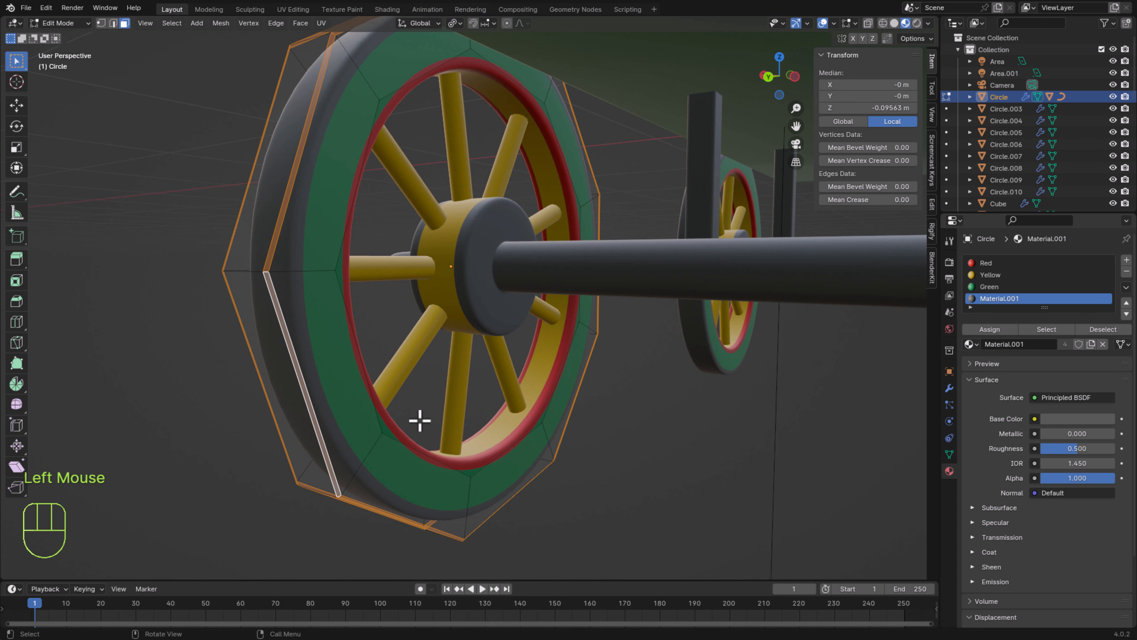
Select the face loop on the rim's inner side around the spokes and assign it the Red slot
middle_drag(420, 420, 583, 407)
alt+click(580, 389)
alt+click(542, 375)
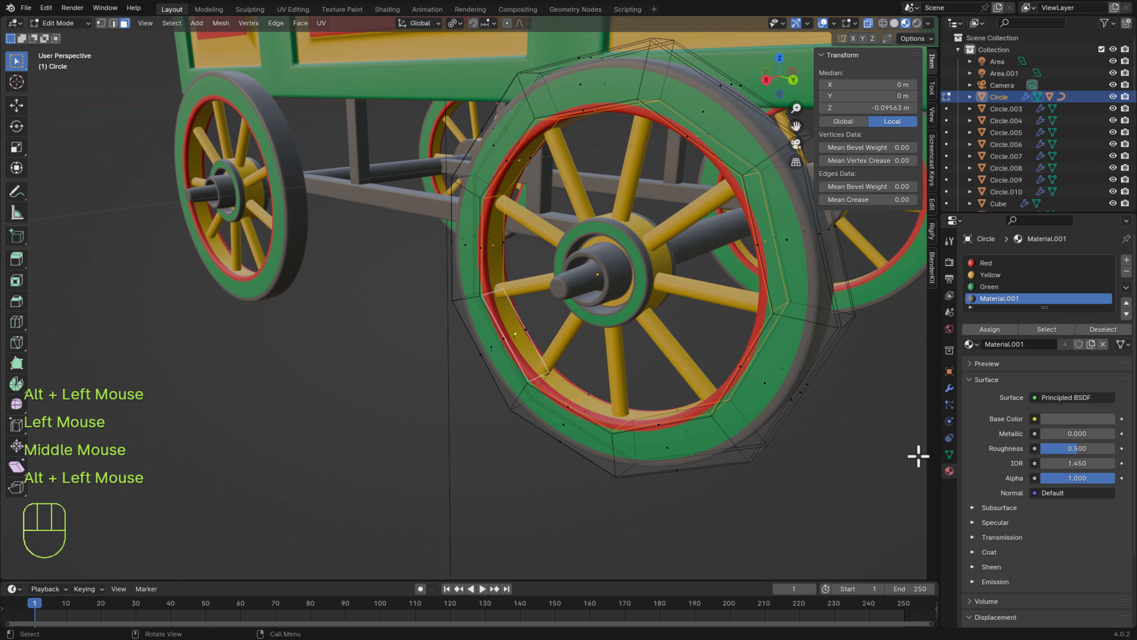
click(989, 263)
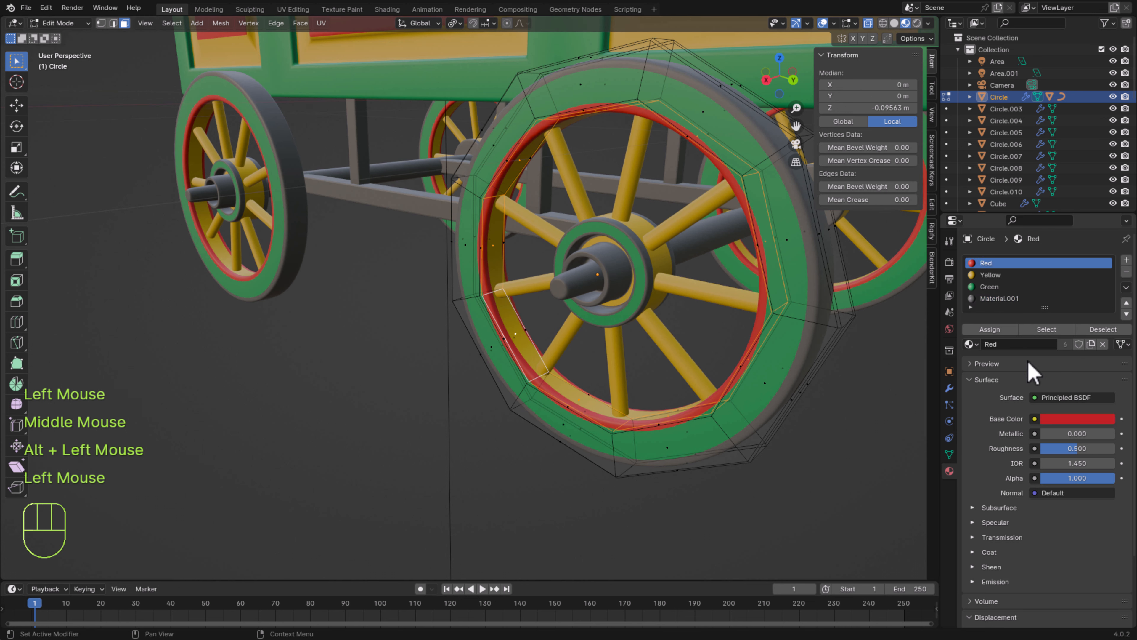
click(988, 329)
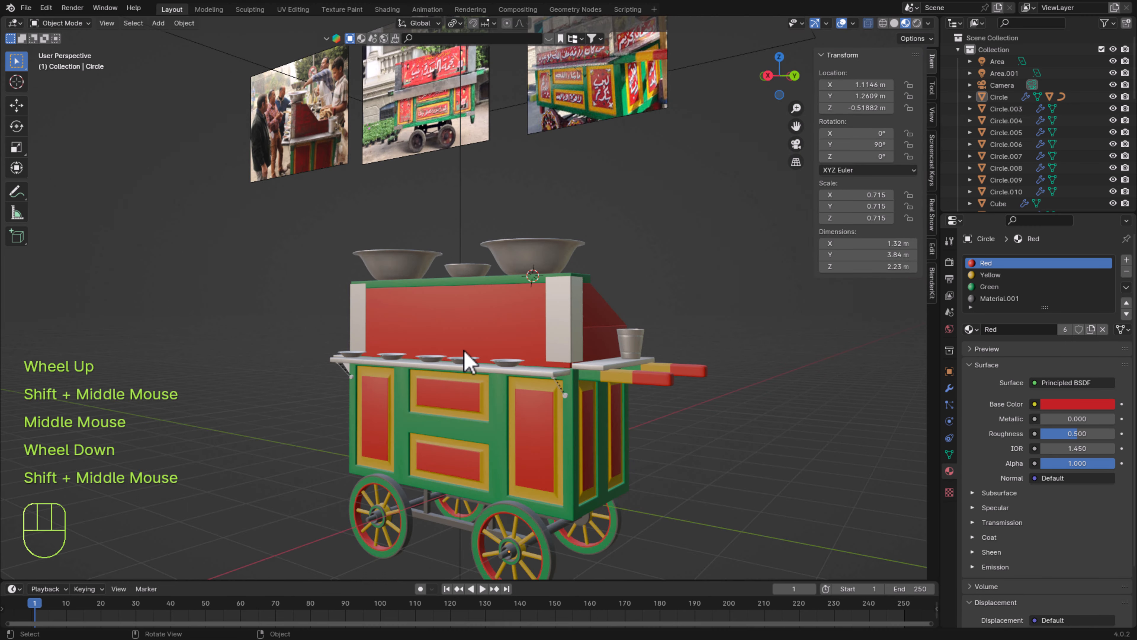
Apply the existing Material.001 to the small cylinder anchoring the lower end of the shelf's support chain
middle_drag(417, 249, 386, 237)
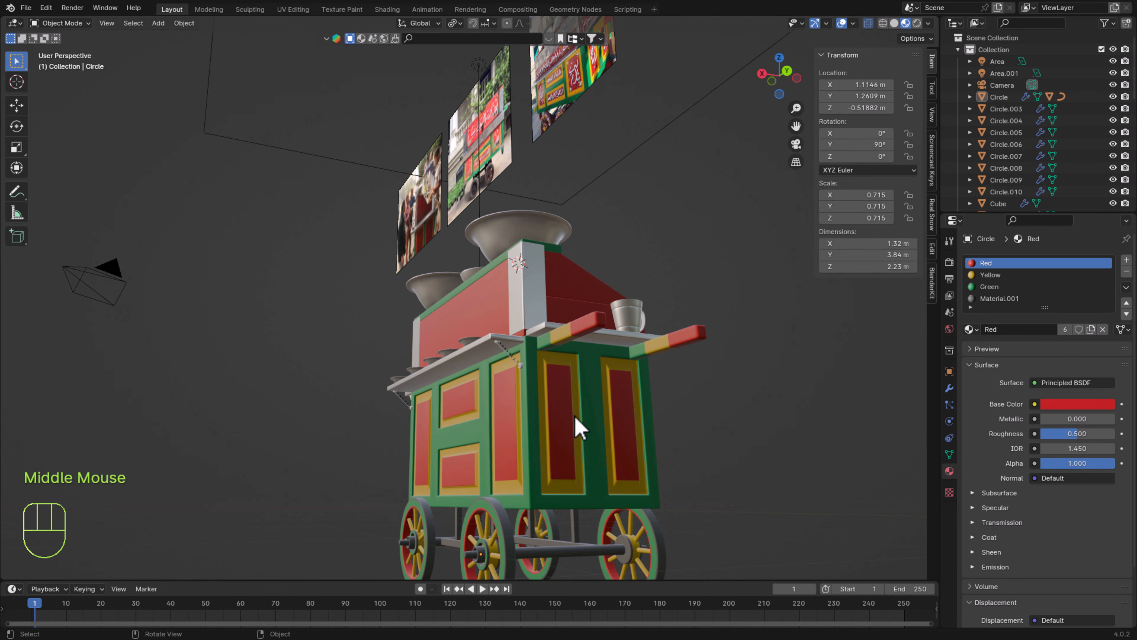
scroll(464, 394, up, 3)
shift+middle_drag(464, 394, 520, 407)
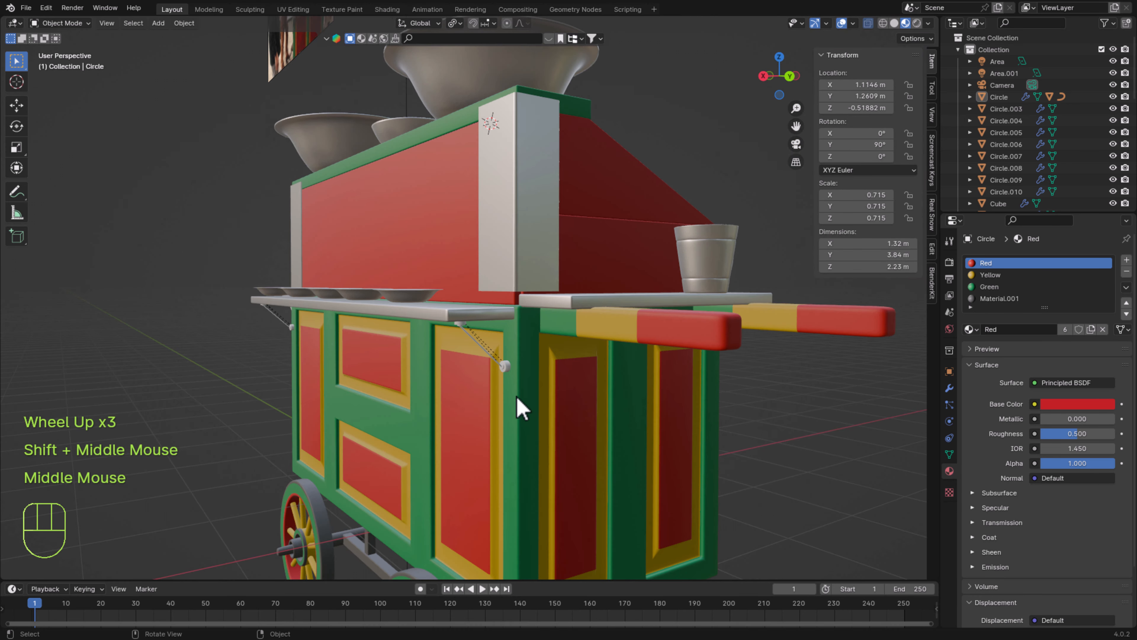
scroll(518, 393, up, 1)
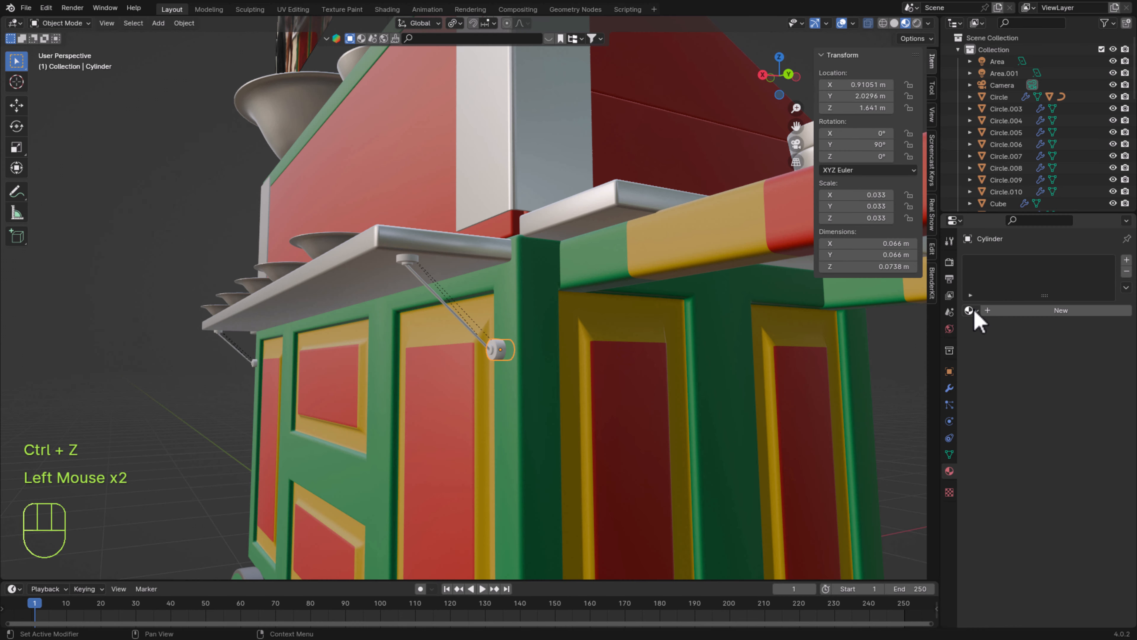
click(973, 310)
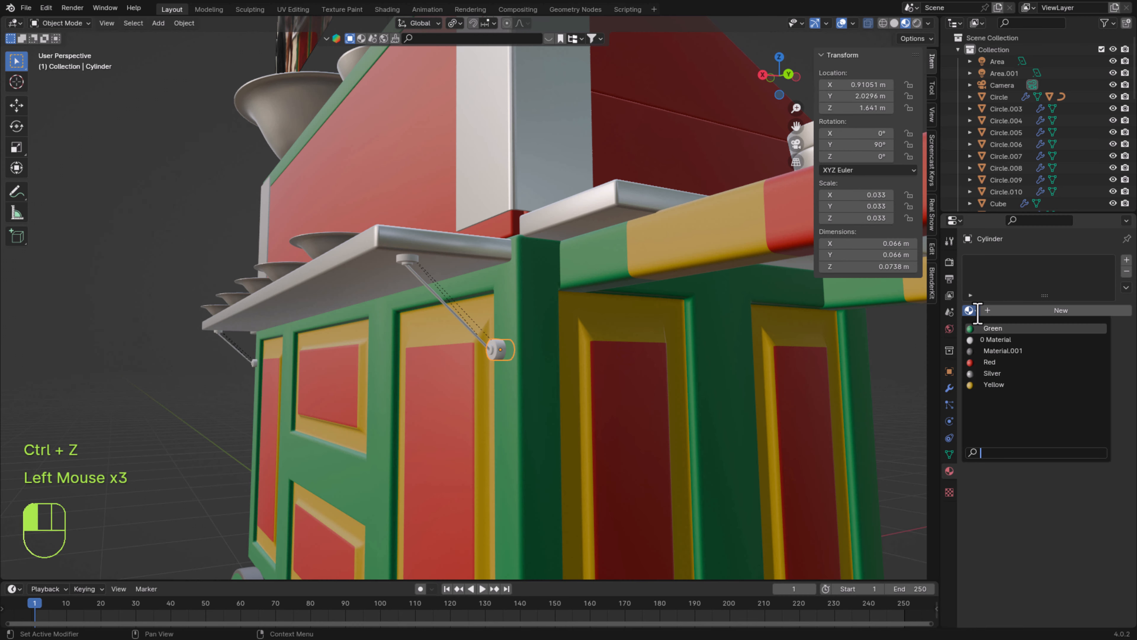
click(1002, 350)
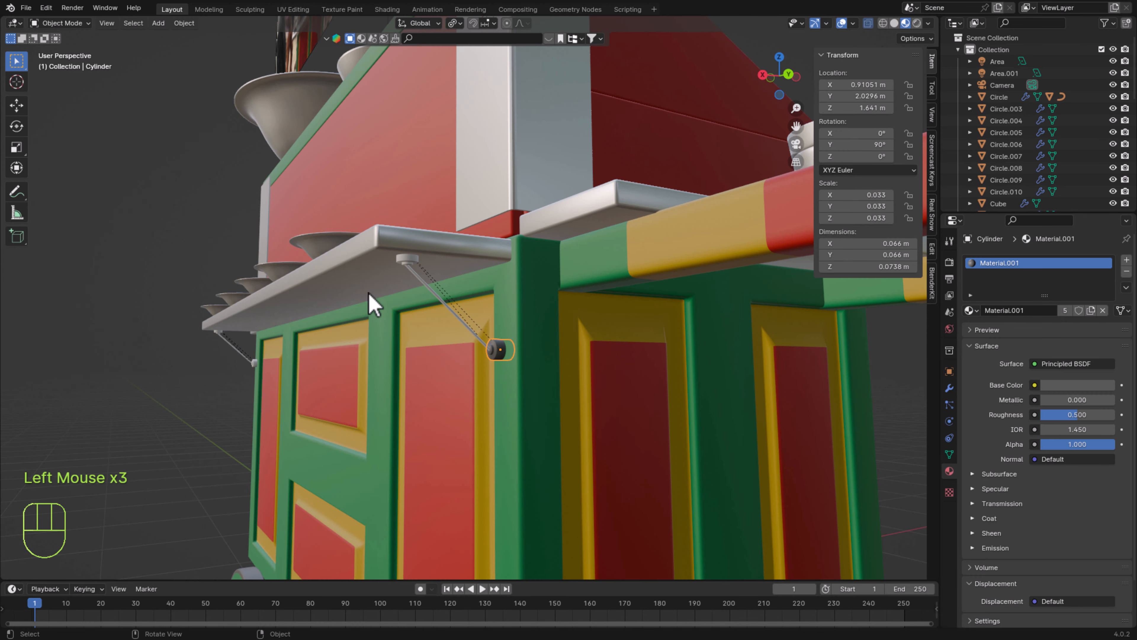
Copy Material.001 from the lower chain mount to the other chain mounts and the support chains at both ends of the long shelf
shift+middle_drag(299, 356, 655, 203)
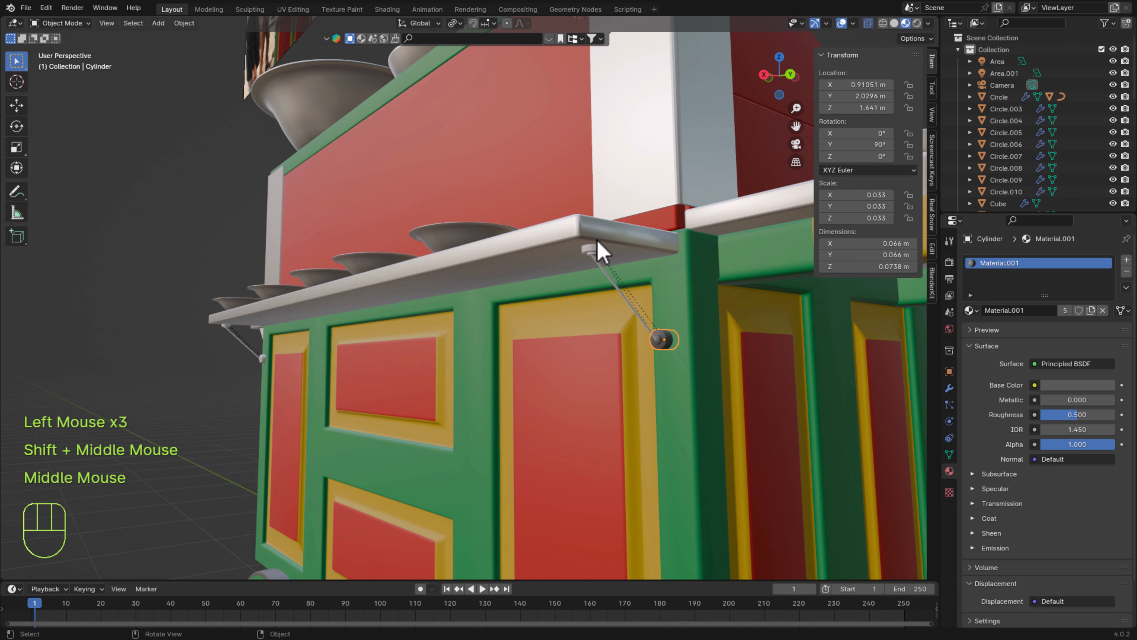
click(599, 268)
click(604, 277)
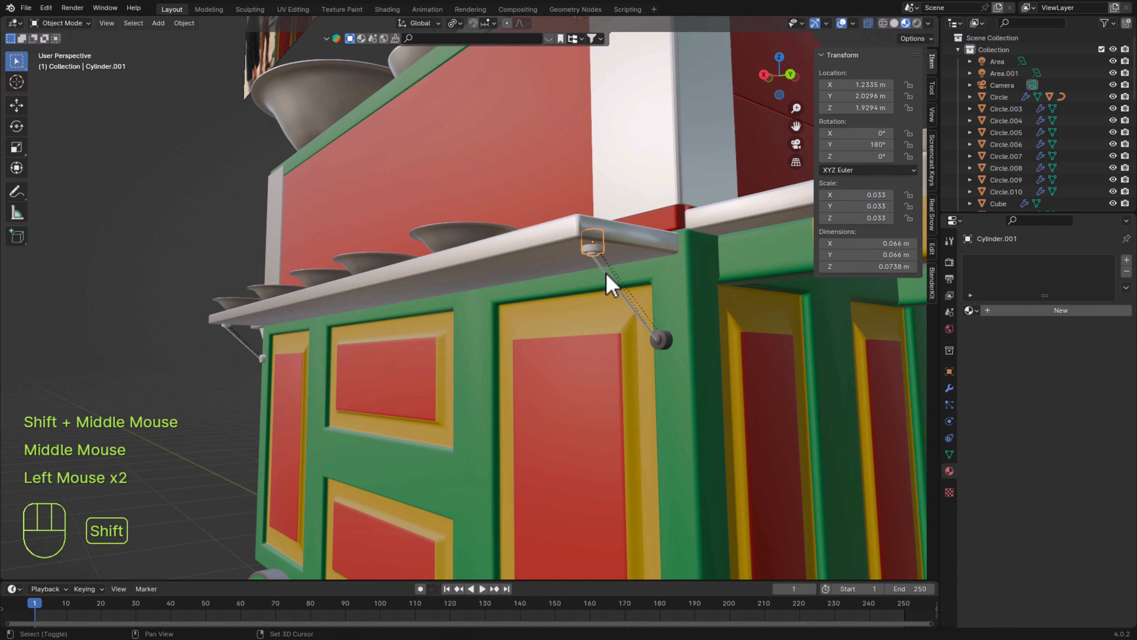
shift+click(605, 280)
middle_drag(604, 280, 602, 379)
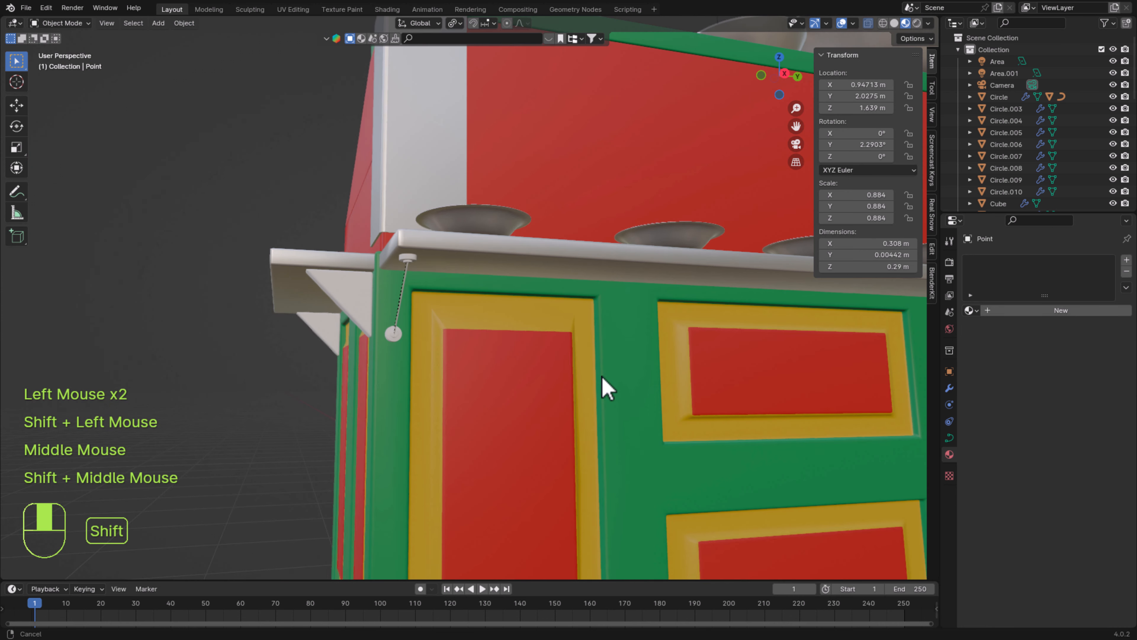
shift+click(407, 267)
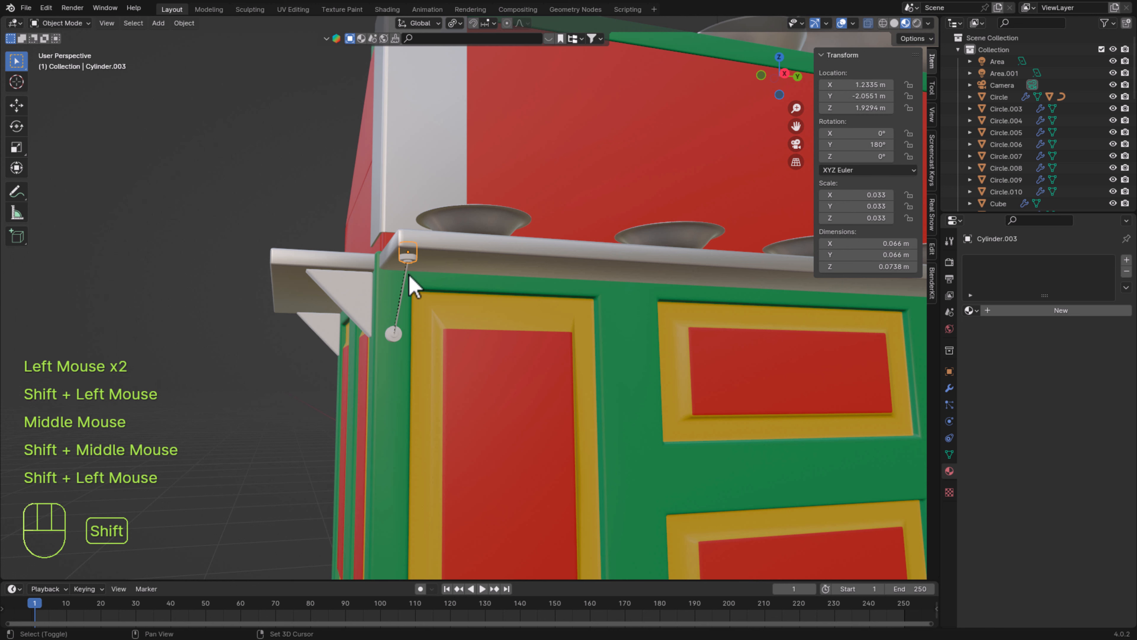
shift+click(394, 331)
shift+click(396, 335)
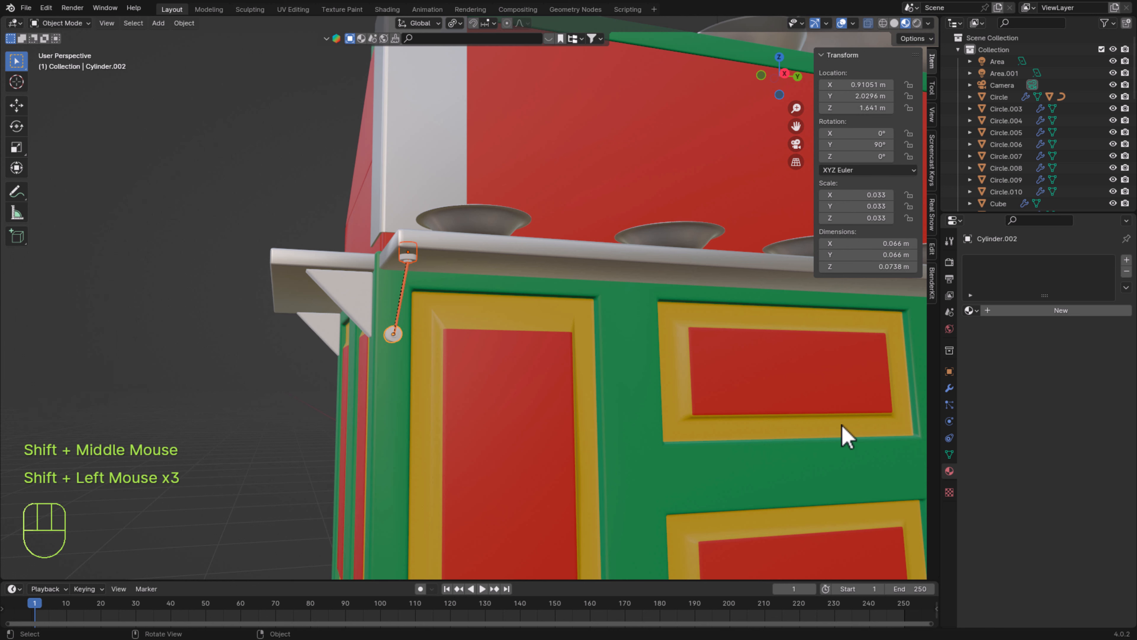
middle_drag(842, 435, 784, 433)
scroll(783, 433, down, 1)
middle_drag(783, 434, 699, 431)
scroll(699, 431, down, 1)
shift+middle_drag(698, 432, 636, 431)
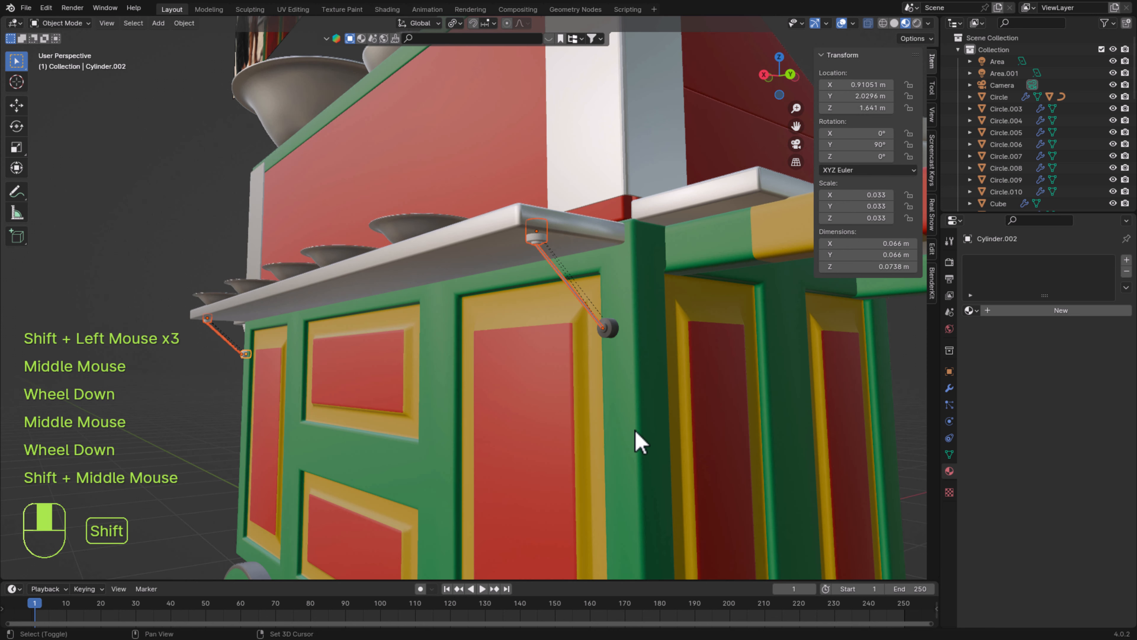
shift+click(610, 330)
click(1127, 287)
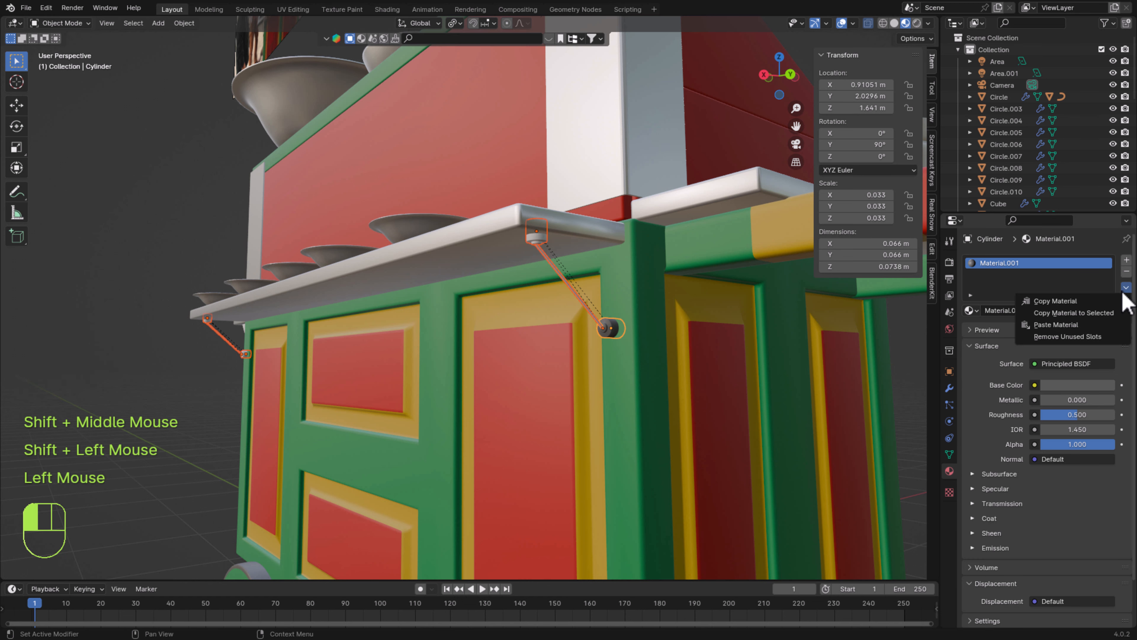
click(1090, 313)
click(200, 405)
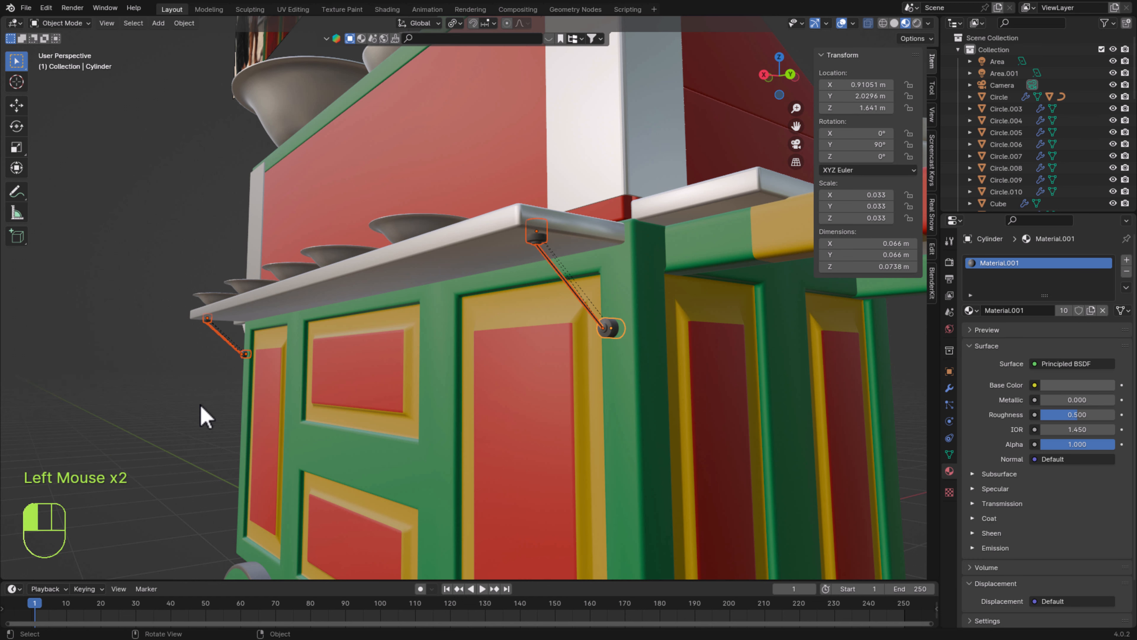
Apply the existing Green material to the triangular end-shelf bracket nearest the bowl shelf
scroll(224, 403, down, 3)
scroll(233, 399, up, 2)
middle_drag(242, 390, 389, 362)
scroll(391, 362, up, 1)
click(533, 354)
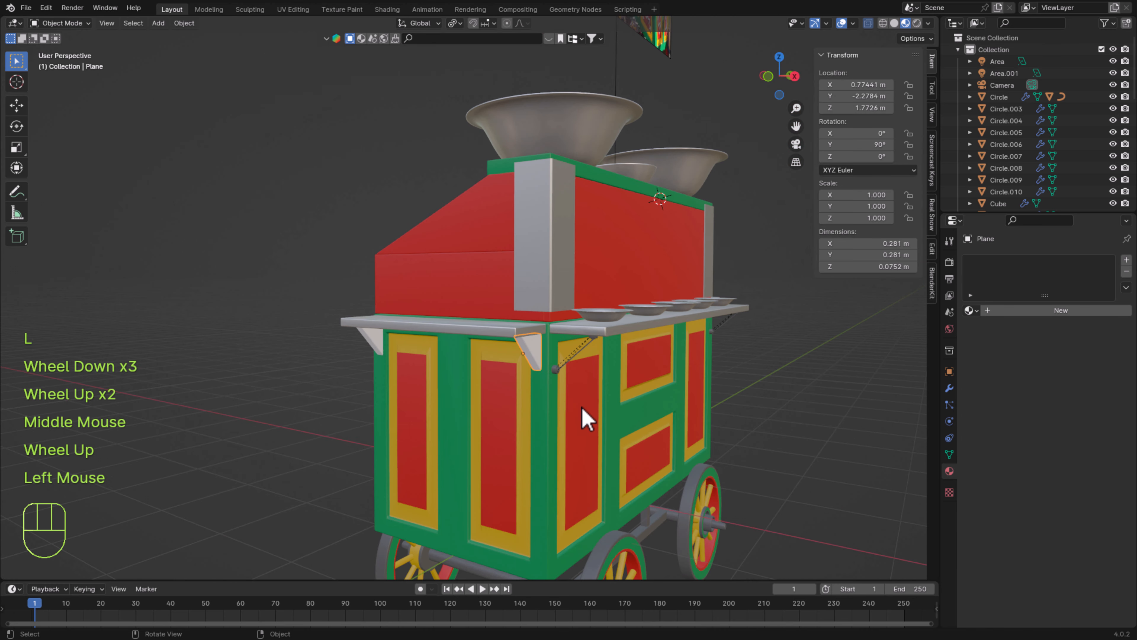
middle_drag(581, 414, 542, 408)
scroll(528, 411, up, 1)
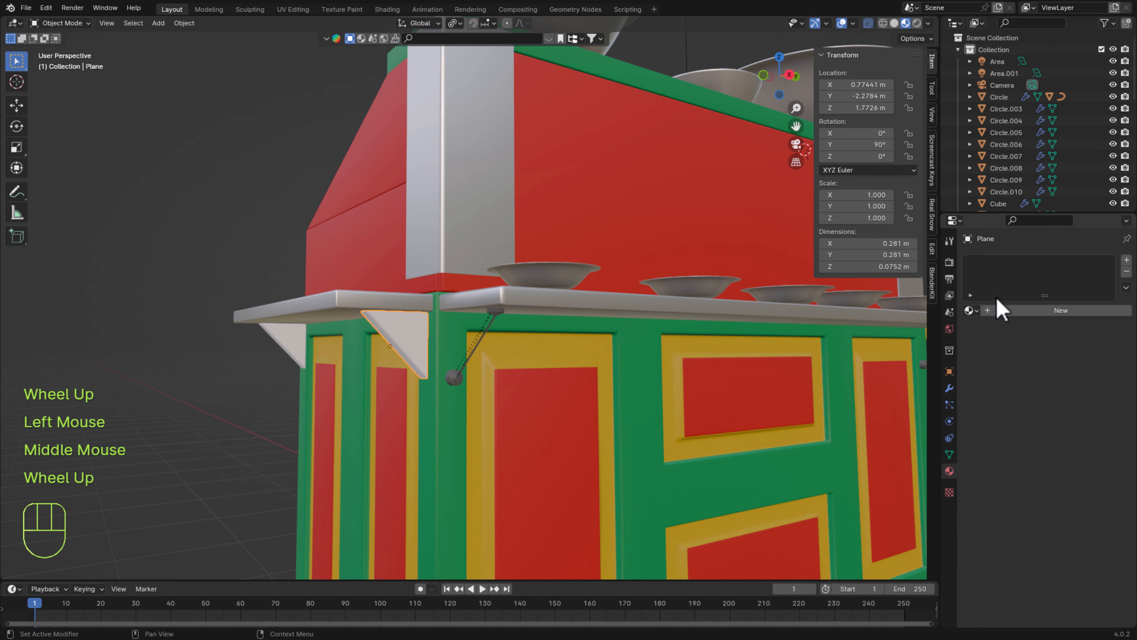
click(973, 310)
click(994, 329)
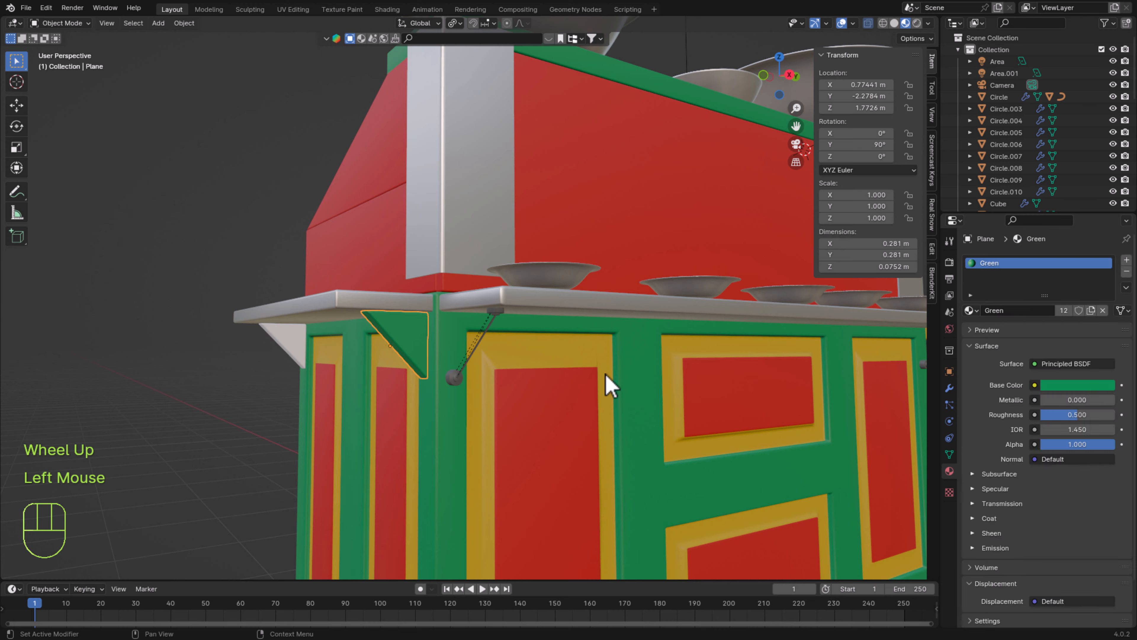
Apply the existing Green material to the second triangular end-shelf bracket and save the file
click(283, 343)
click(973, 310)
click(993, 328)
key(ctrl+s)
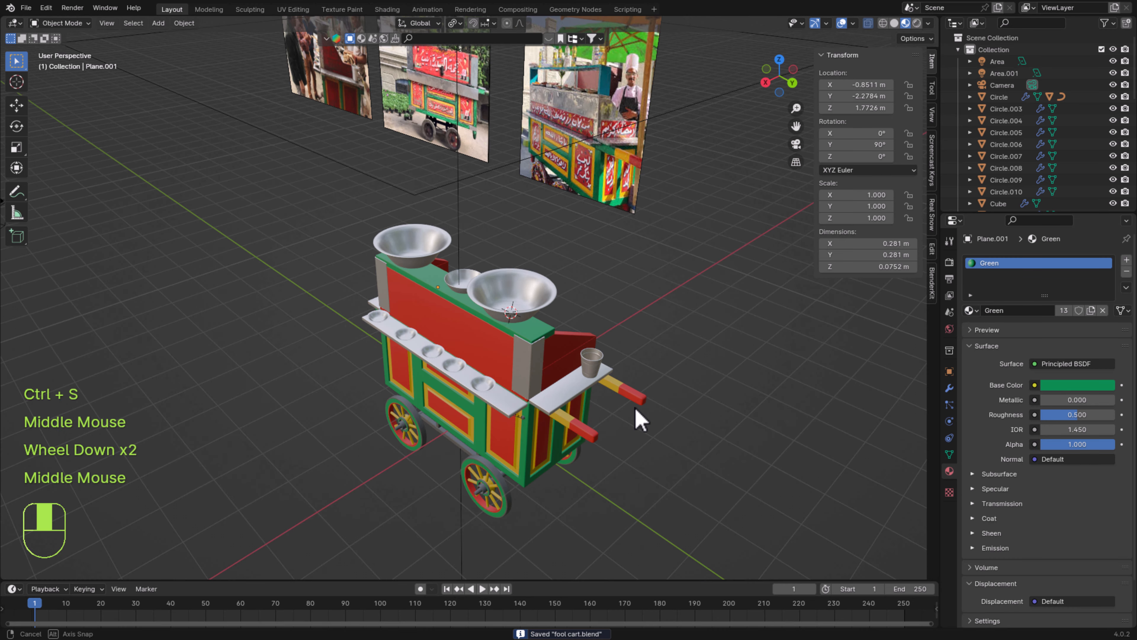
Replace the Green material on the cart's wide countertop with the existing Silver material and save the file
middle_drag(640, 419, 325, 401)
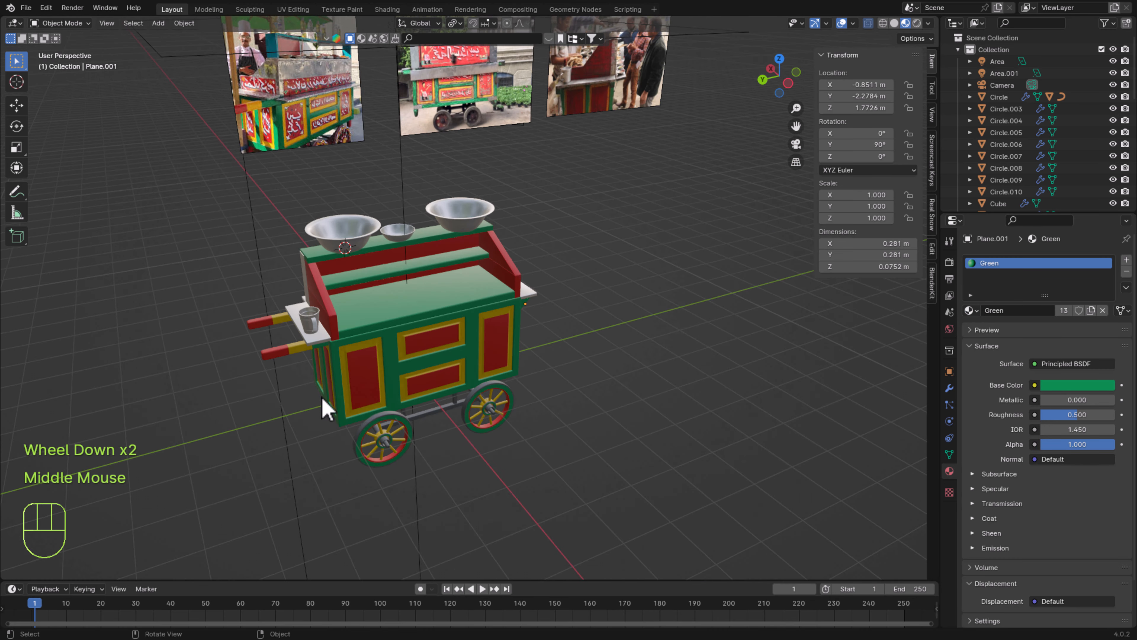
scroll(345, 398, up, 1)
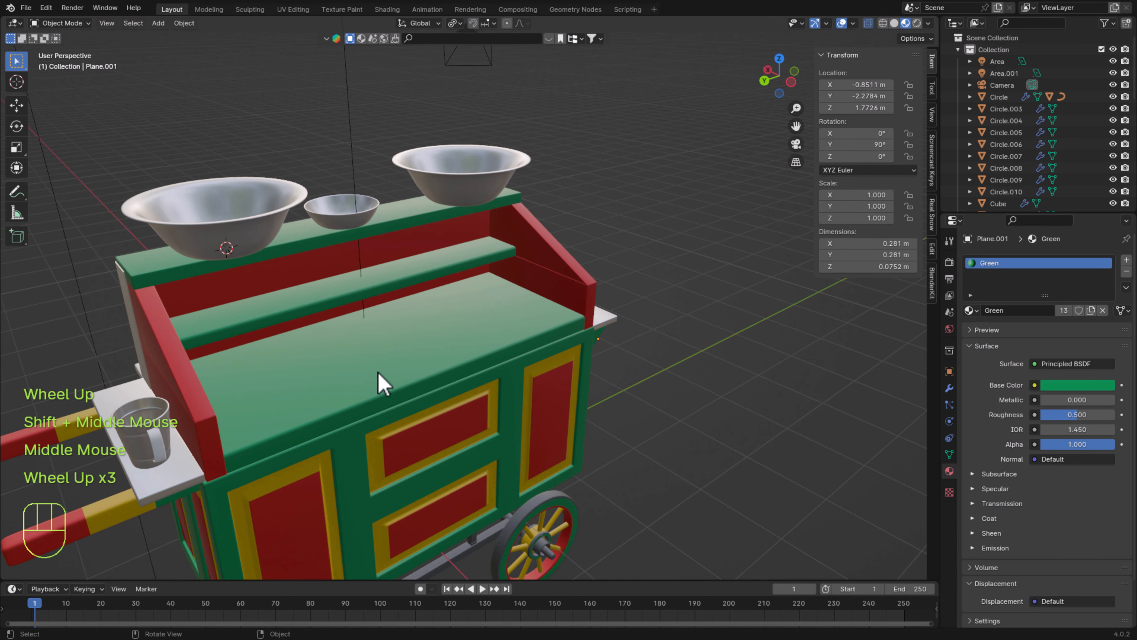
click(378, 383)
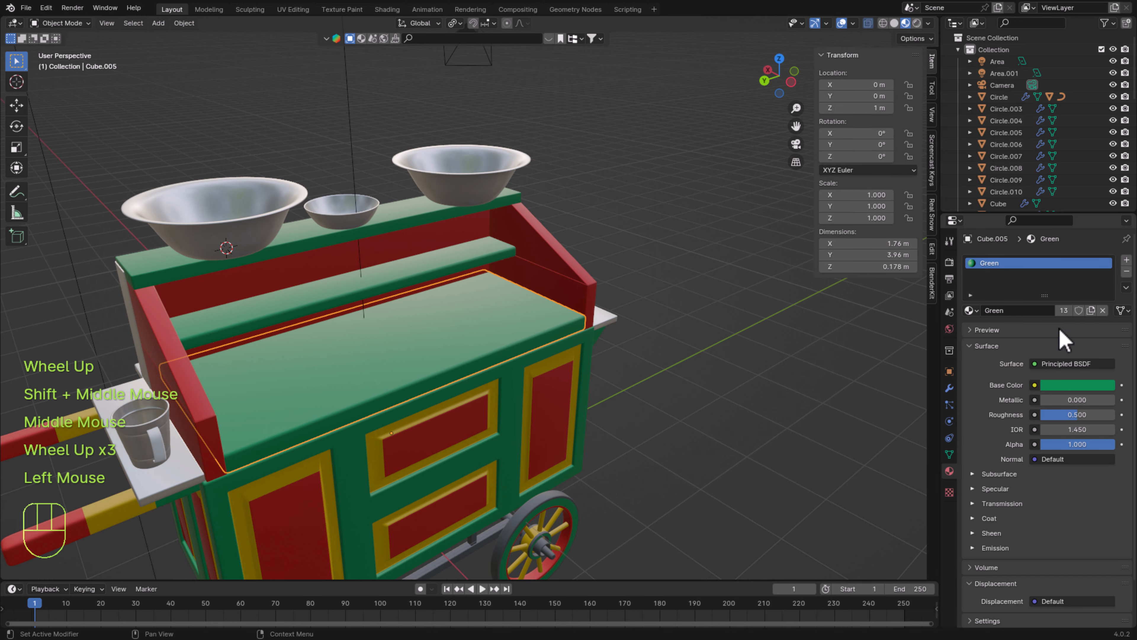
click(1127, 271)
click(971, 310)
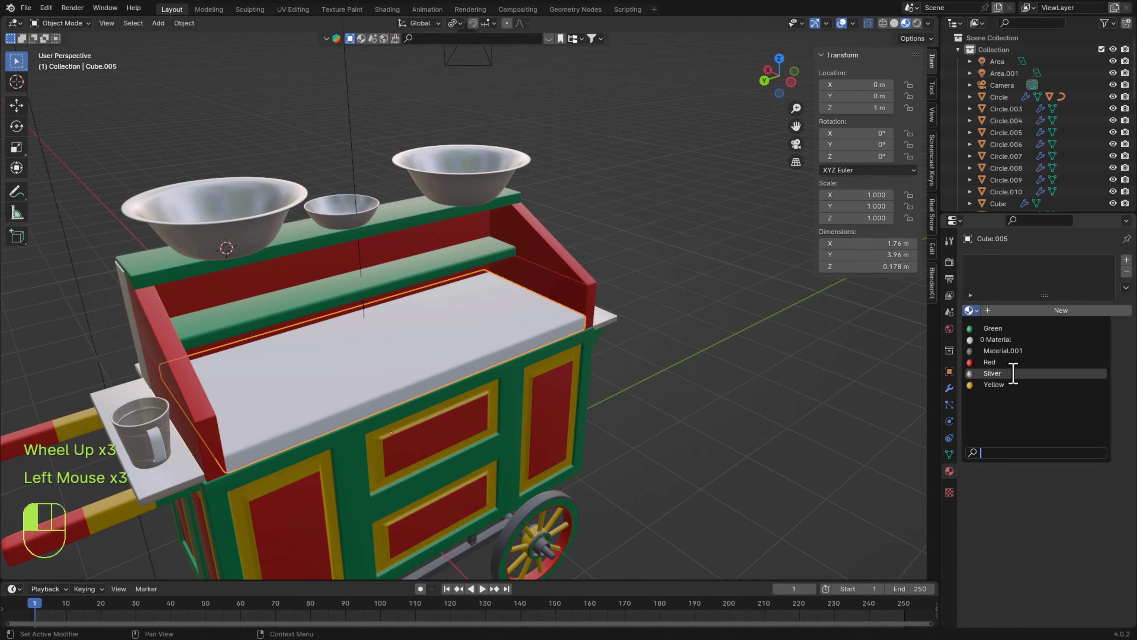
click(1010, 376)
click(697, 397)
middle_drag(538, 468, 495, 465)
scroll(495, 464, down, 3)
scroll(487, 416, up, 1)
scroll(484, 406, up, 1)
middle_drag(484, 406, 514, 399)
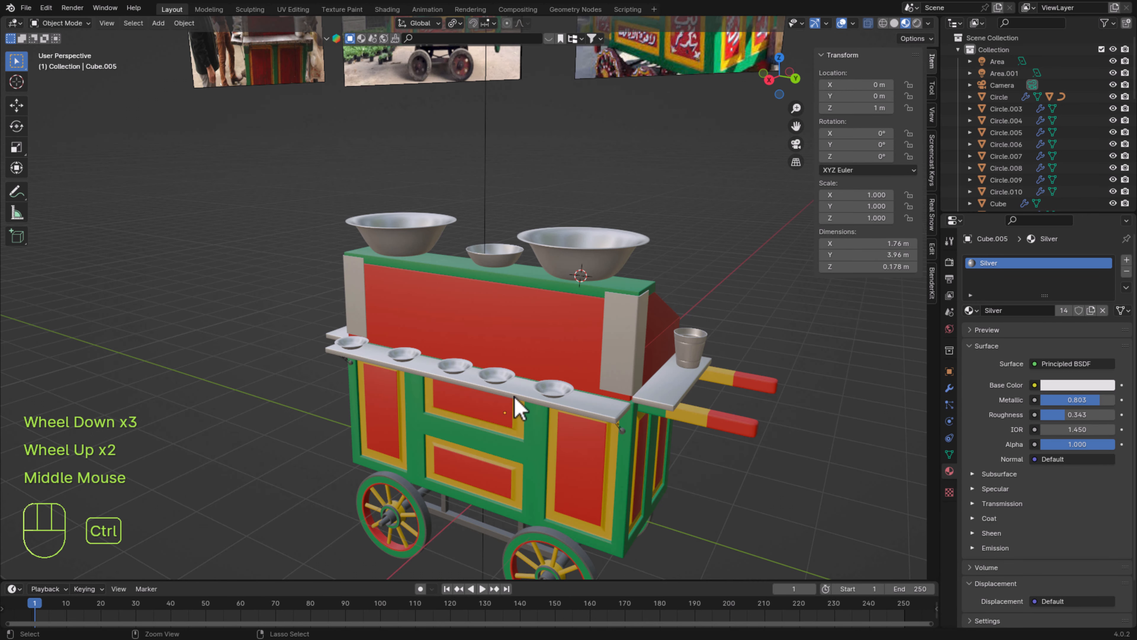
key(ctrl+s)
Examine the colored cart in Rendered viewport shading
scroll(517, 405, down, 1)
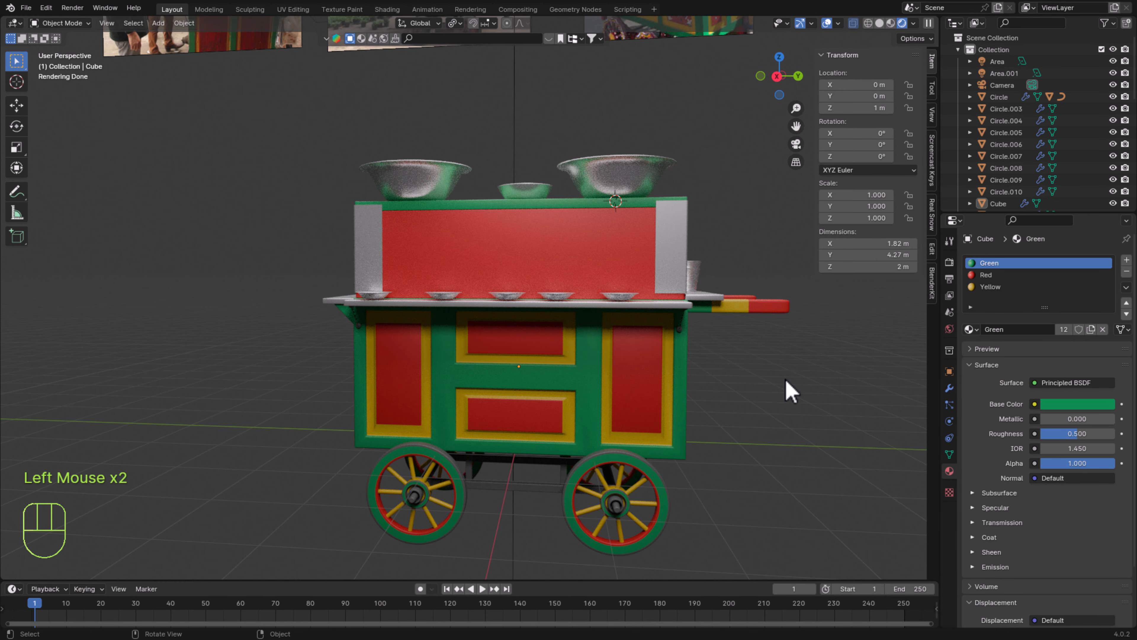
click(789, 388)
middle_click(790, 389)
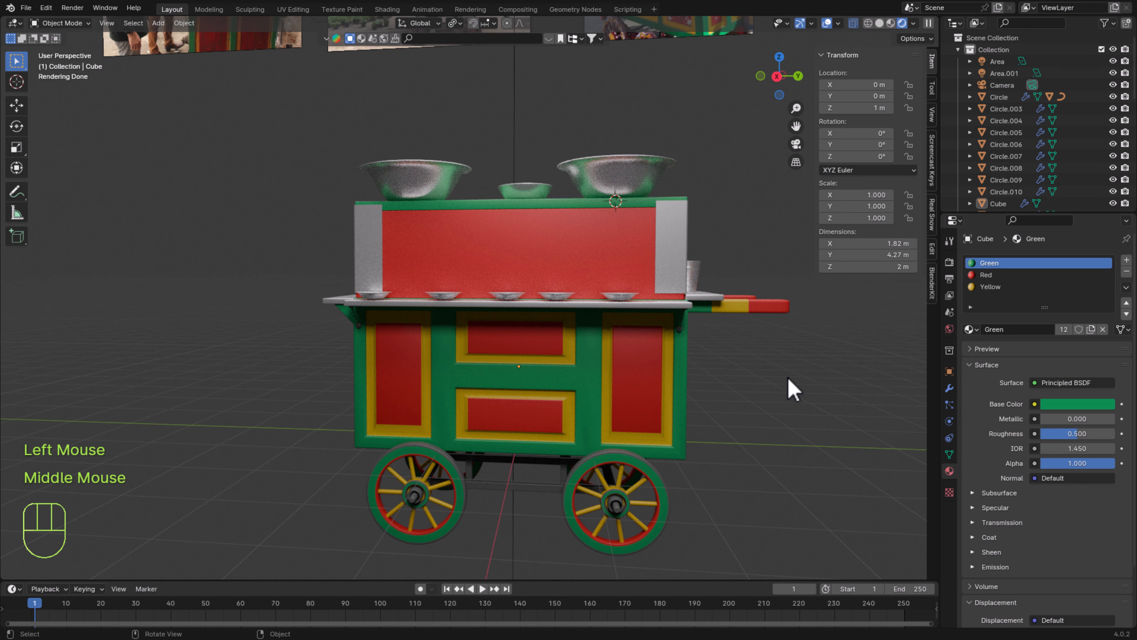
click(785, 386)
middle_drag(785, 386, 794, 423)
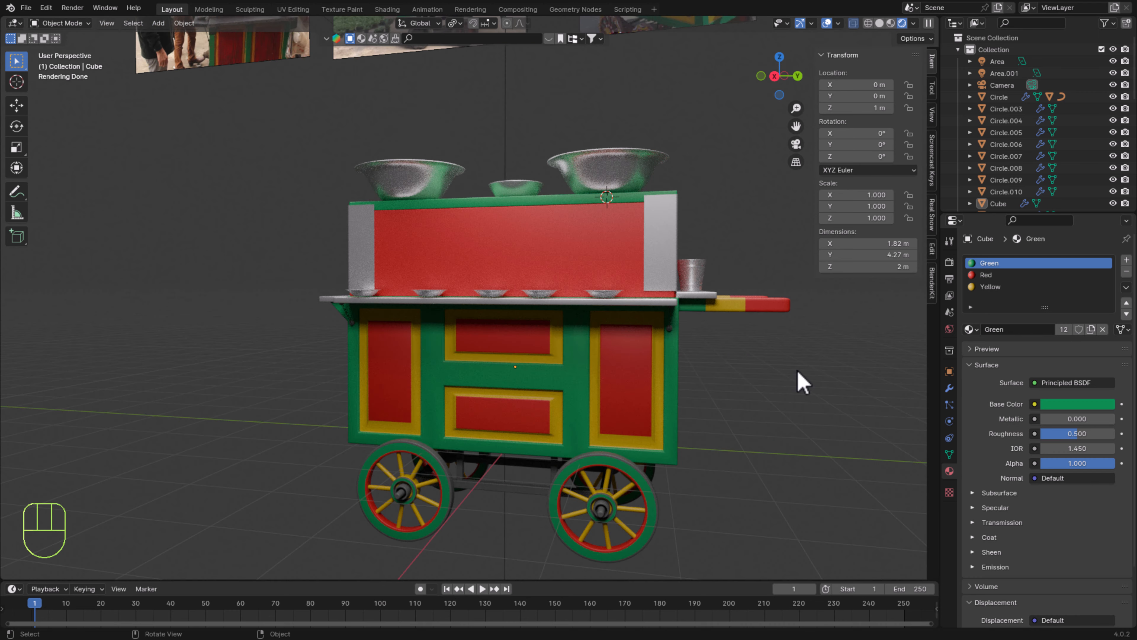
scroll(801, 382, down, 1)
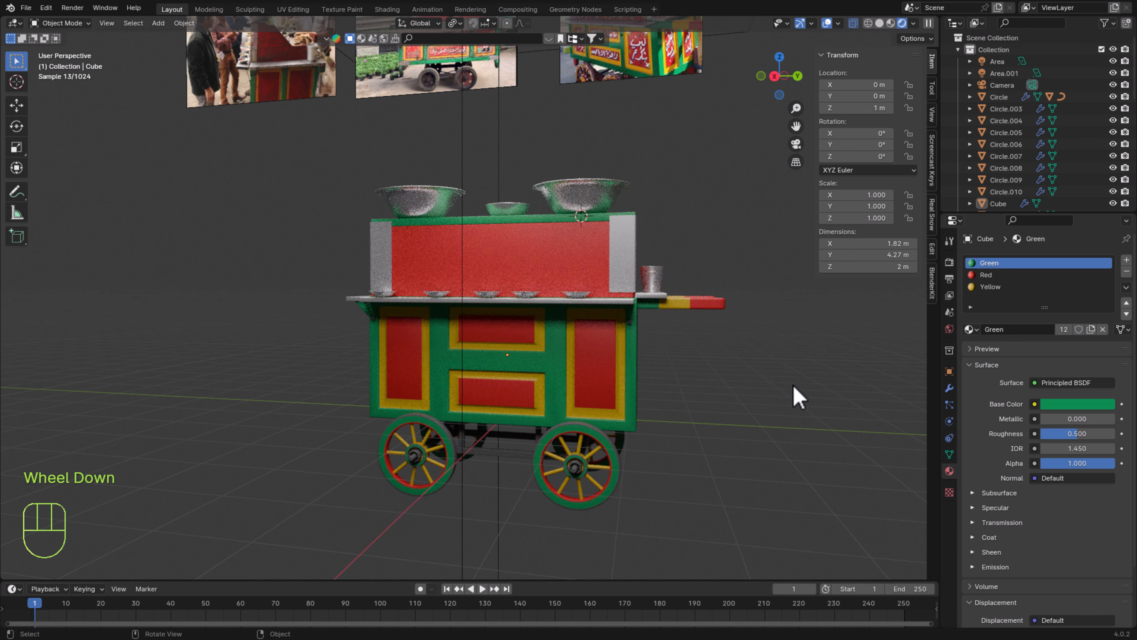
Select the cart body, switch to the Shading workspace and set its viewport to Rendered shading
click(631, 390)
scroll(582, 452, up, 1)
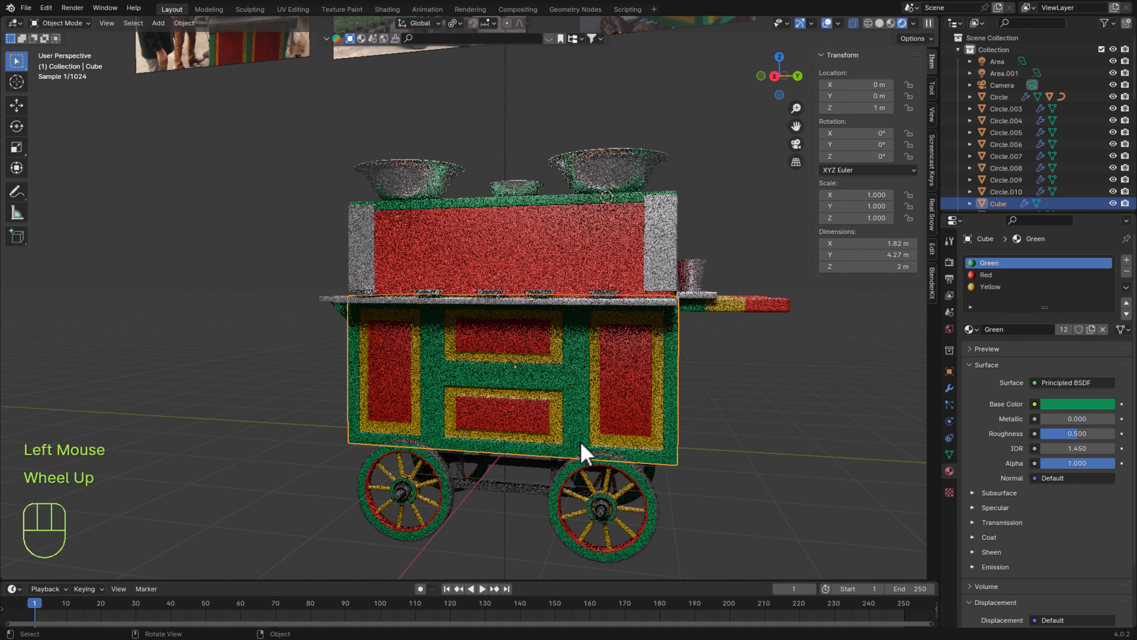
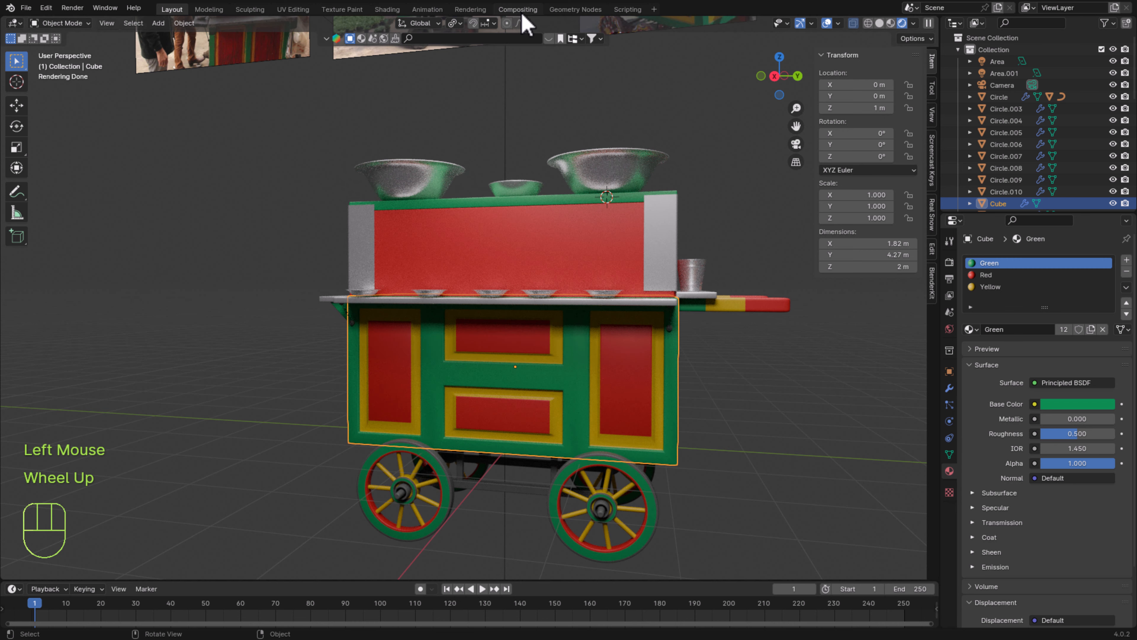
click(387, 10)
middle_drag(747, 142, 688, 173)
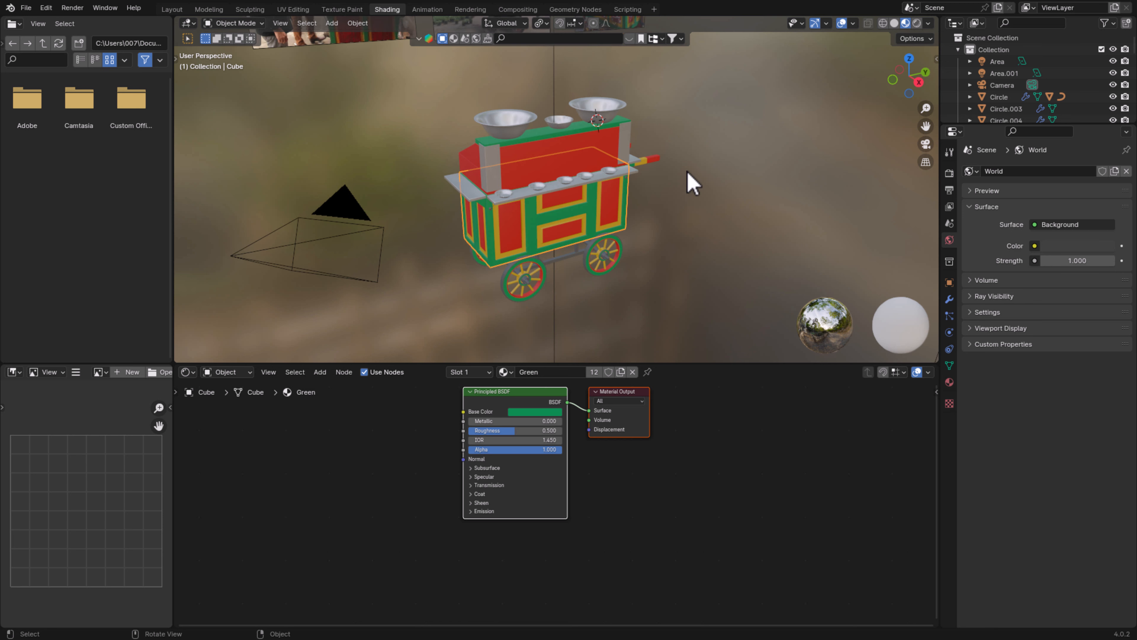
scroll(681, 201, up, 2)
middle_drag(680, 224, 668, 211)
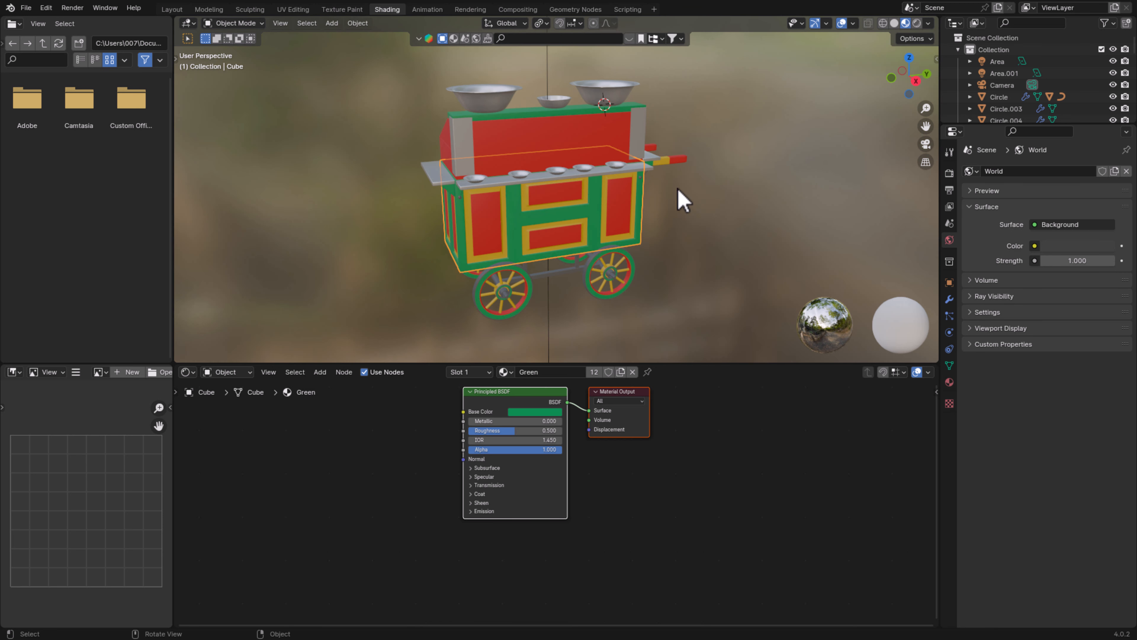
click(917, 23)
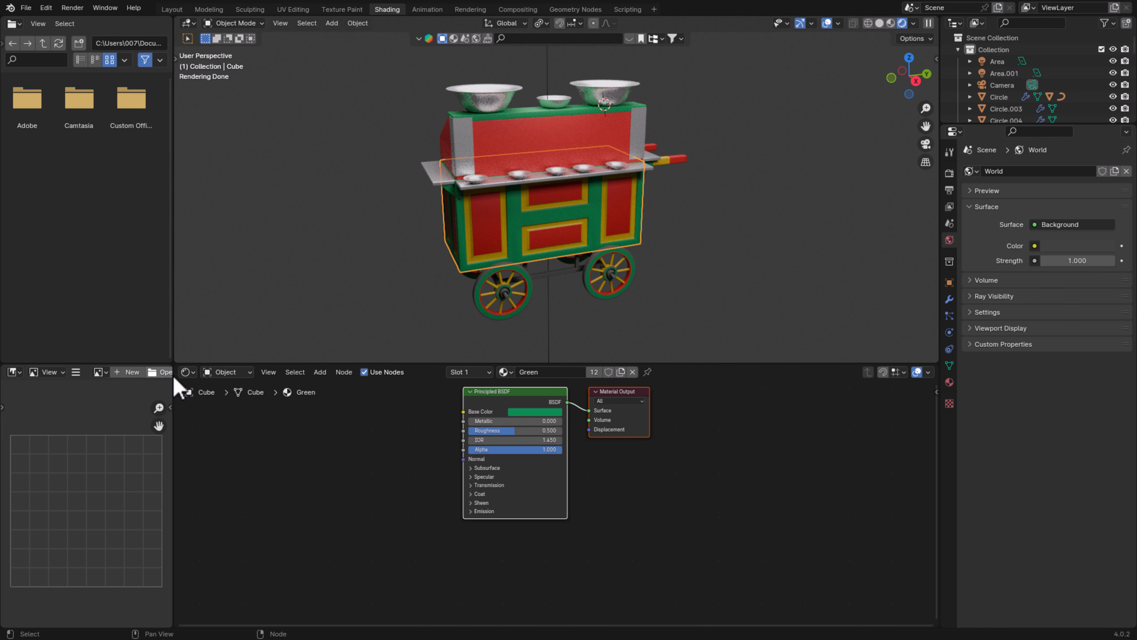
Widen the File Browser and Image Editor areas and change the Image Editor into a UV Editor
drag(174, 384, 317, 385)
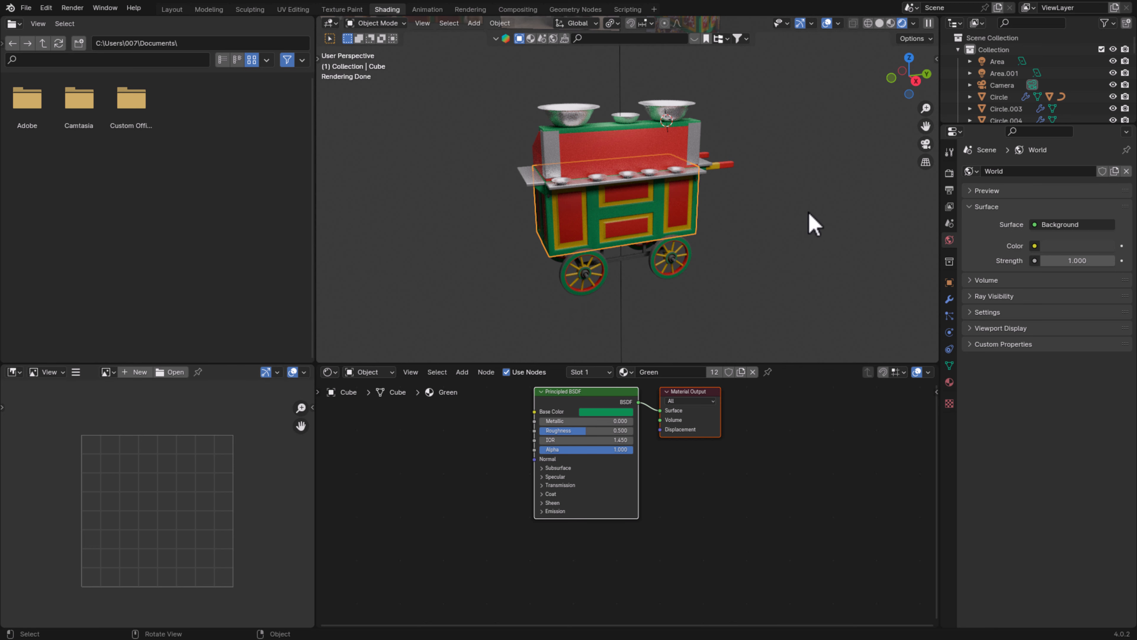
scroll(713, 208, up, 2)
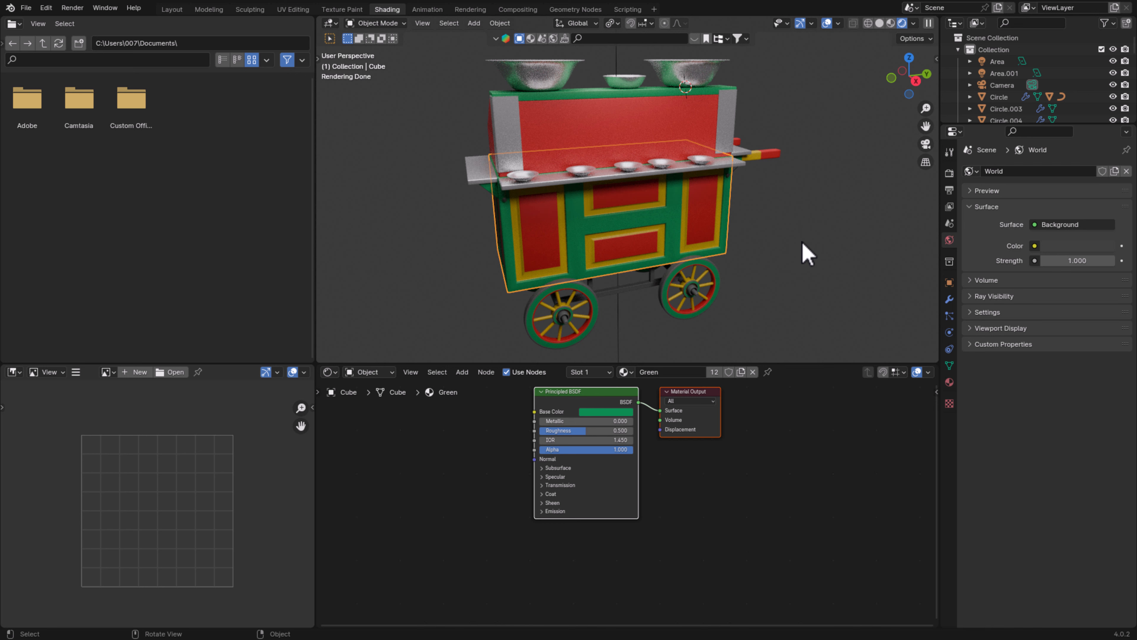
click(14, 372)
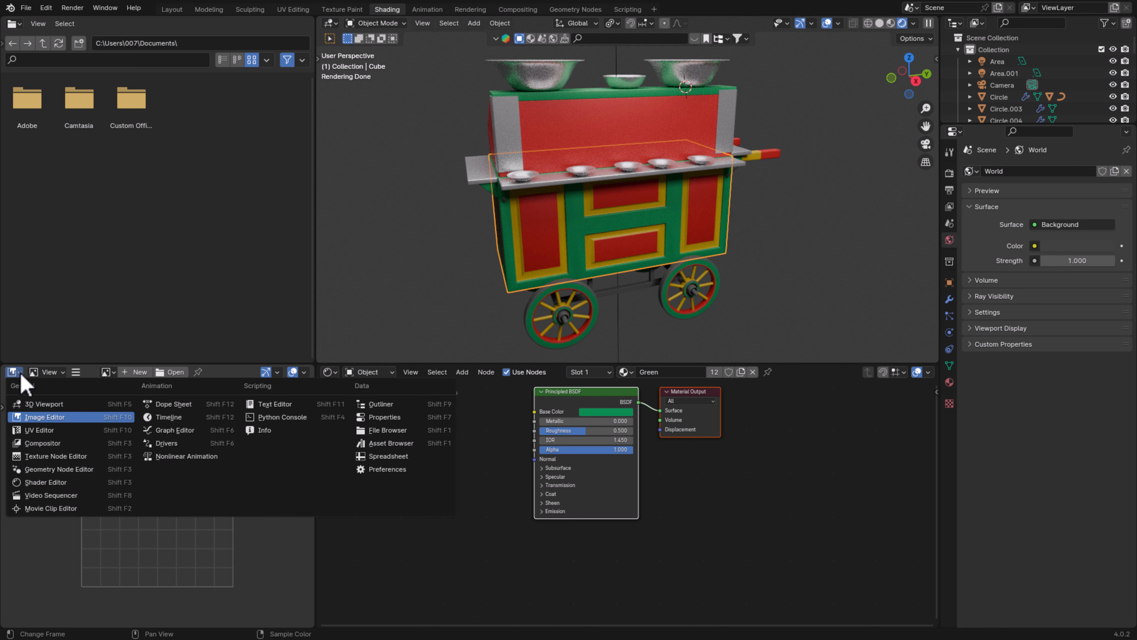
click(36, 430)
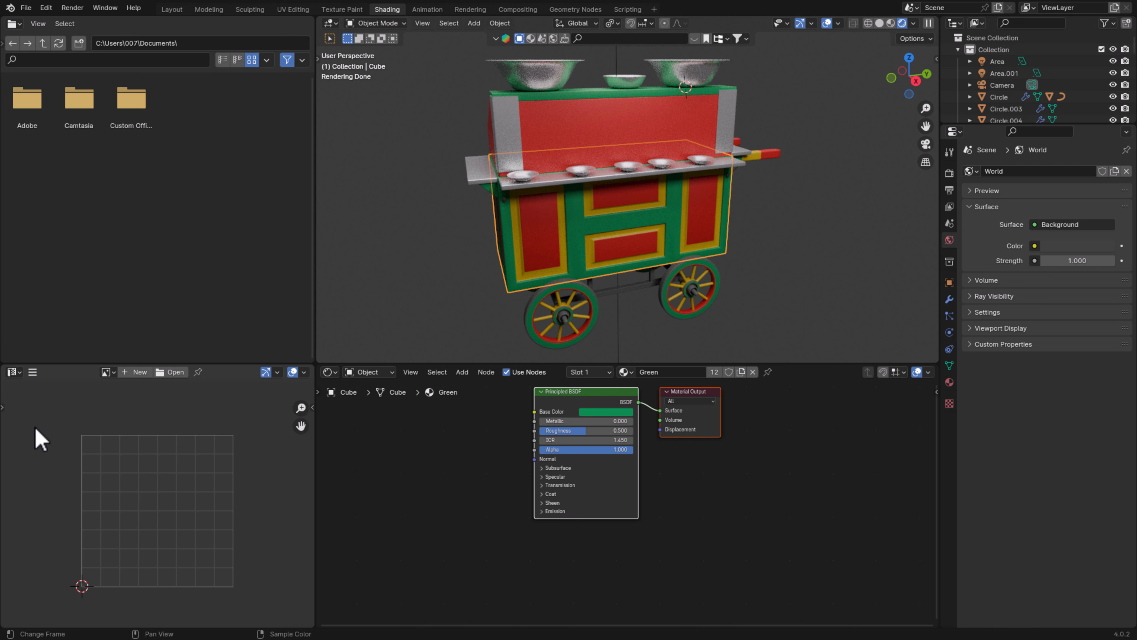
middle_drag(189, 518, 180, 485)
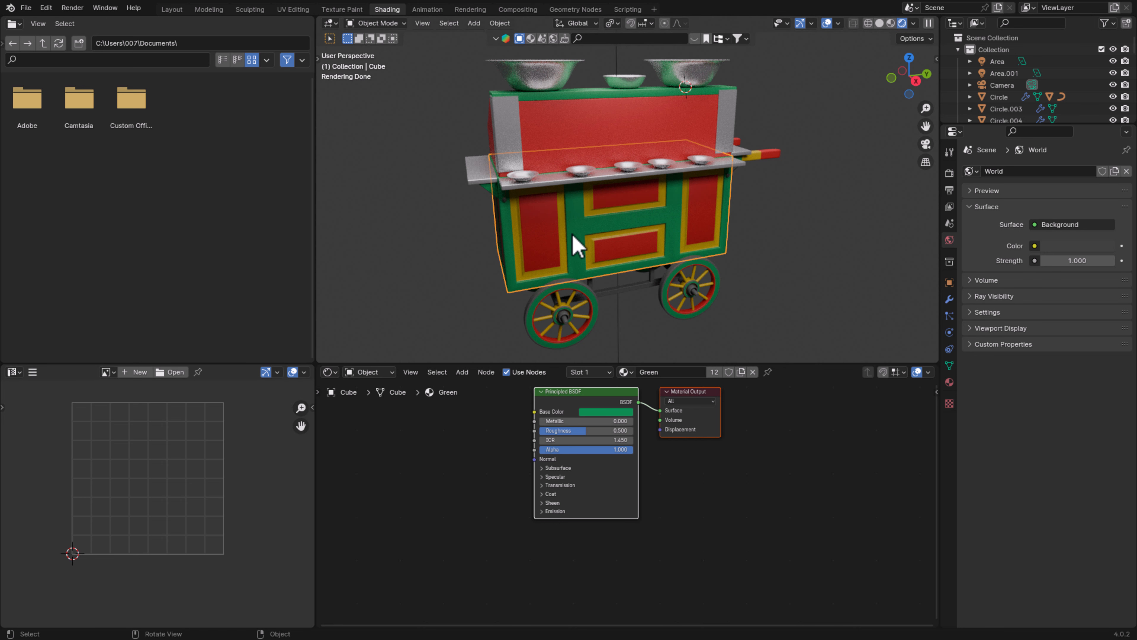
Enter Edit Mode on the cart body, select all its faces and inspect their existing UV layout
key(Tab)
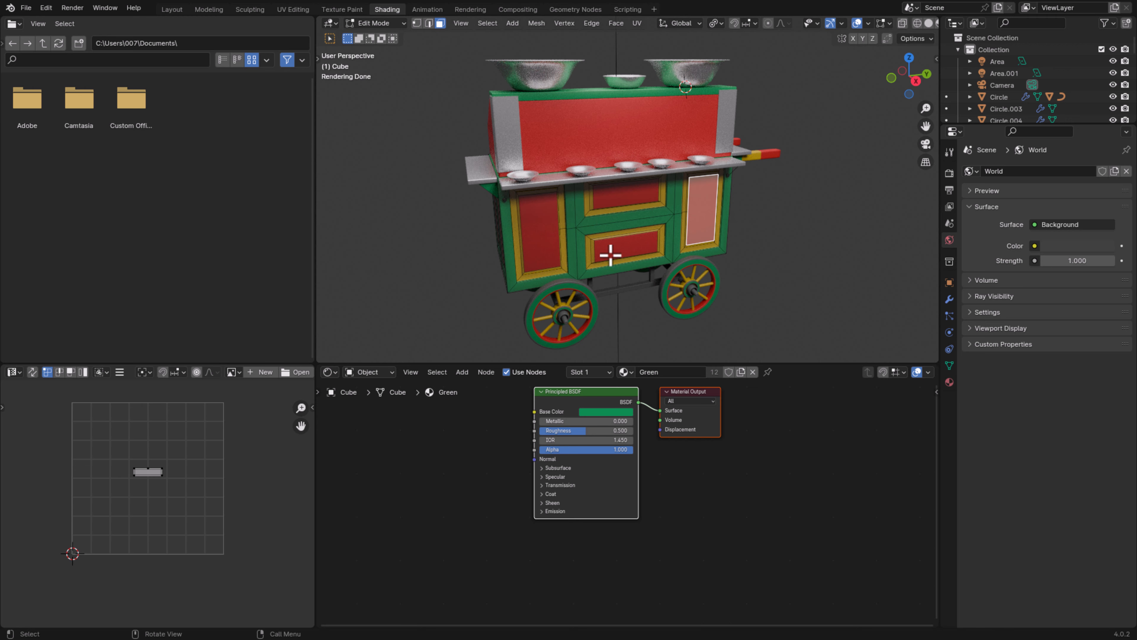
middle_drag(611, 255, 709, 261)
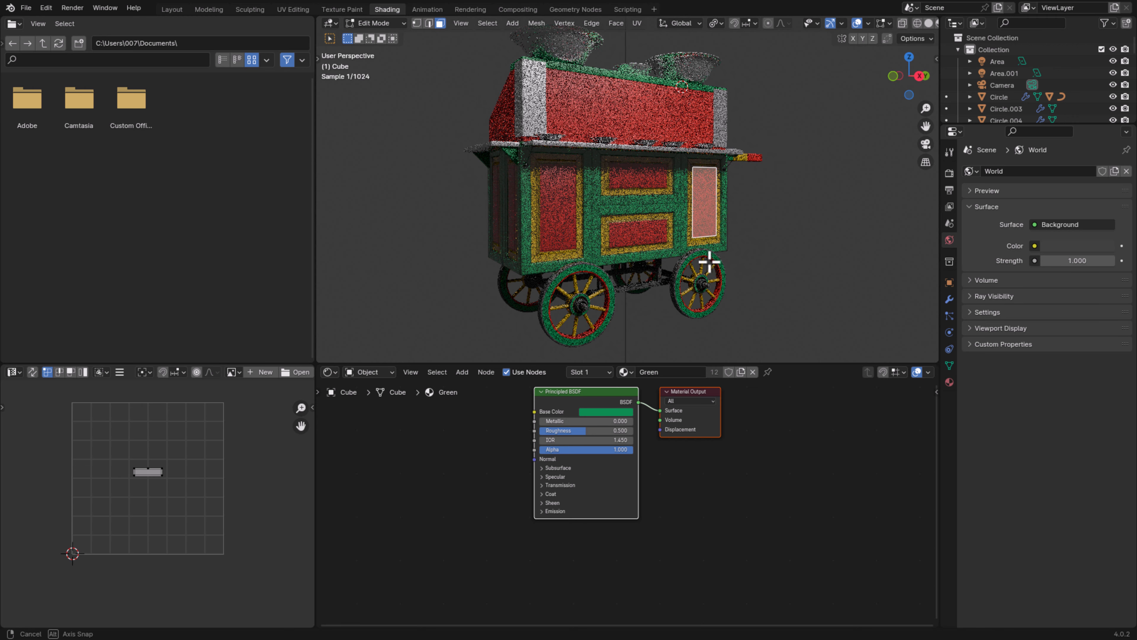
scroll(672, 261, up, 2)
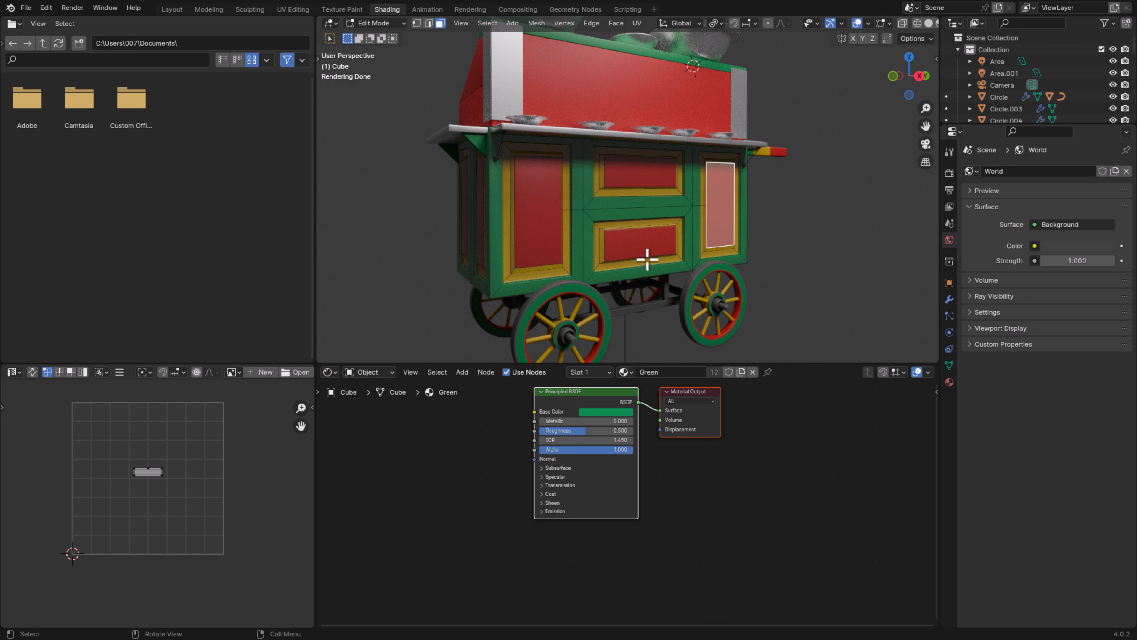
scroll(649, 257, up, 1)
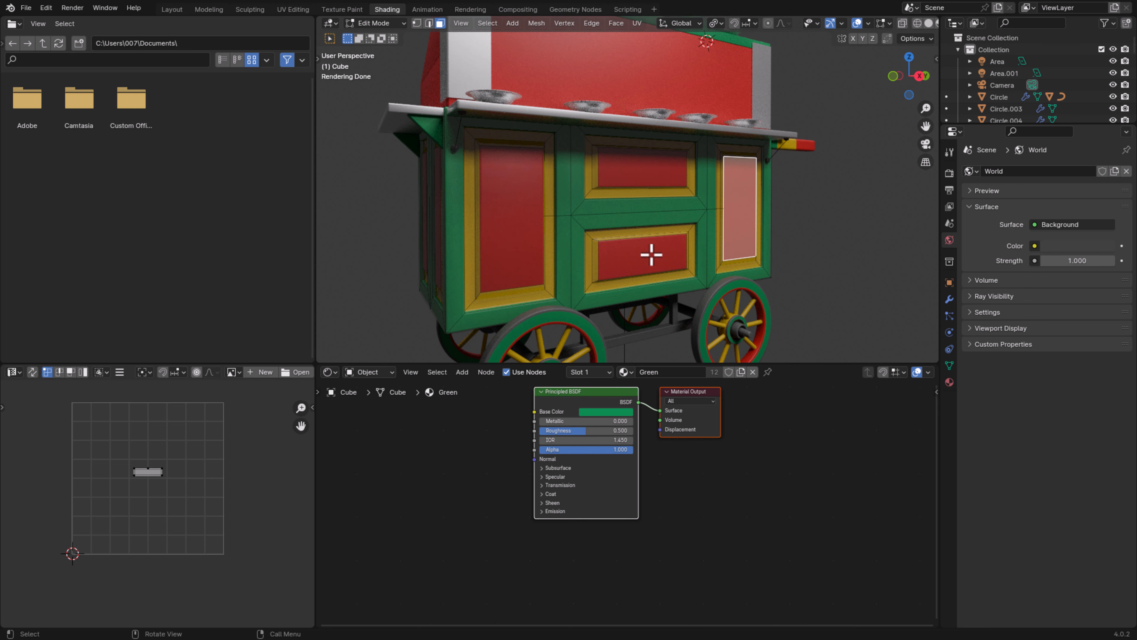
key(a)
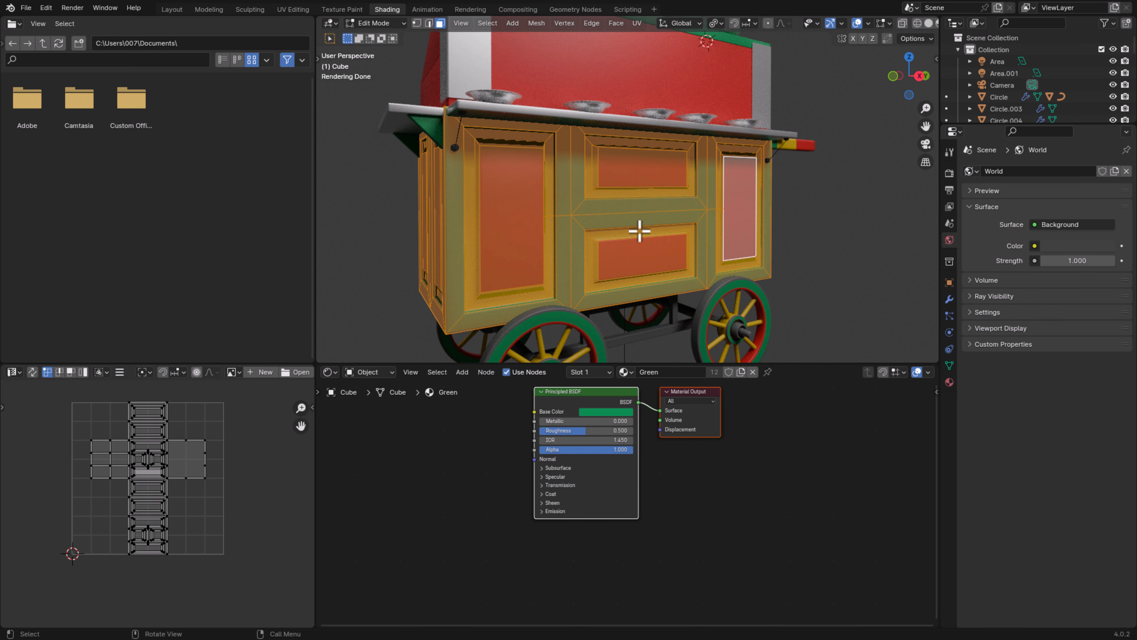
scroll(142, 469, up, 6)
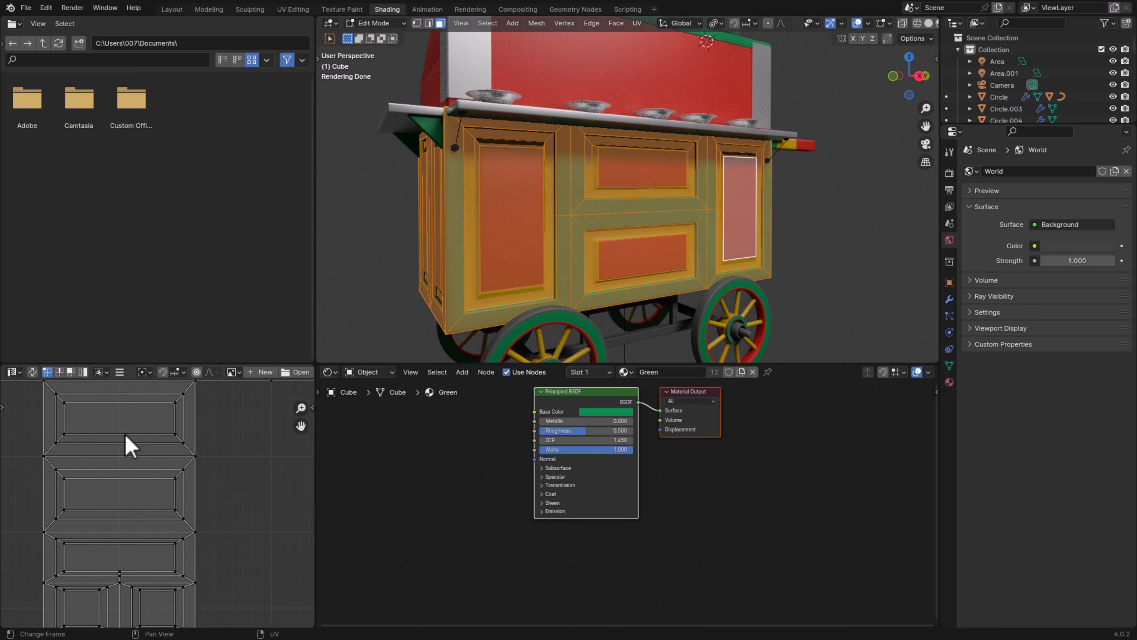
scroll(144, 439, down, 6)
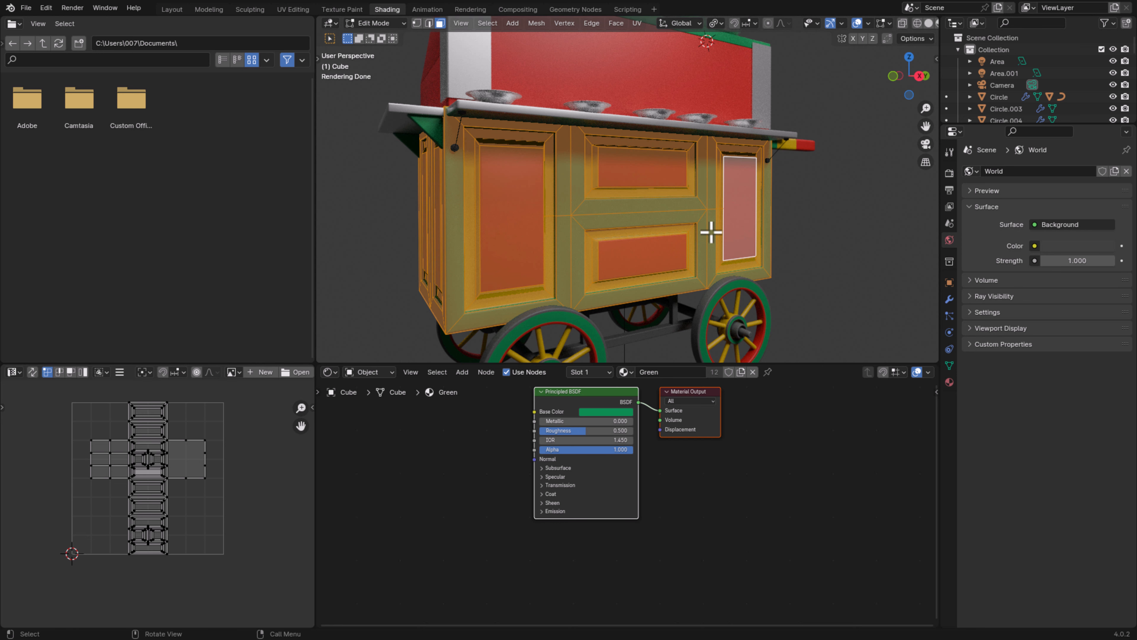
Unwrap the whole cart body with Smart UV Project at a 66° angle limit and 0.000 island margin, and inspect the resulting islands
key(u)
click(708, 247)
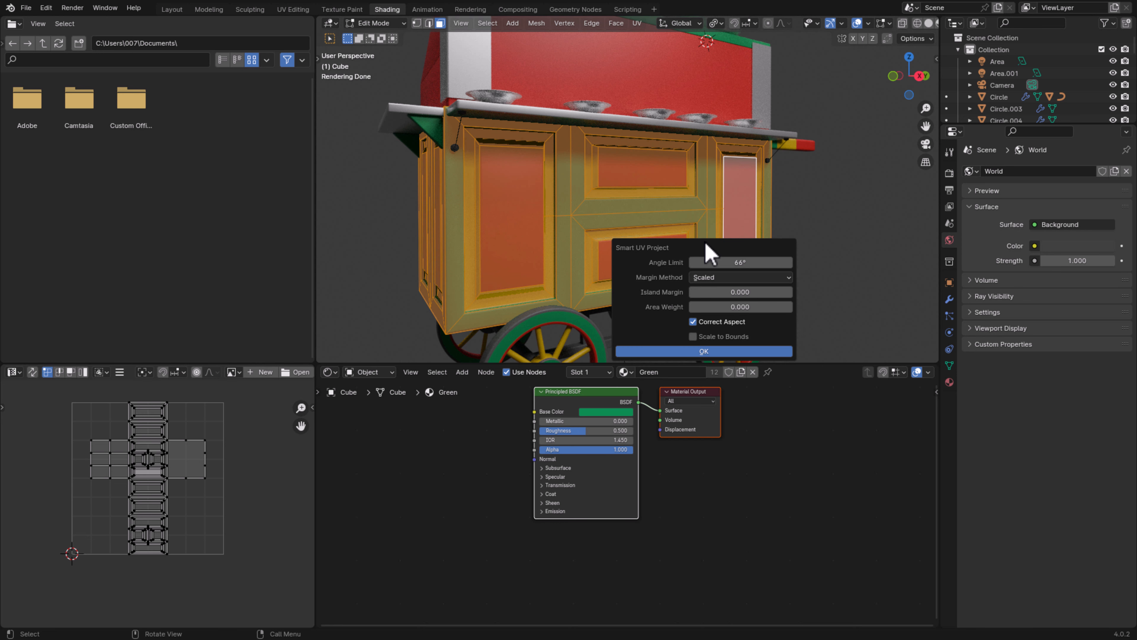
click(718, 352)
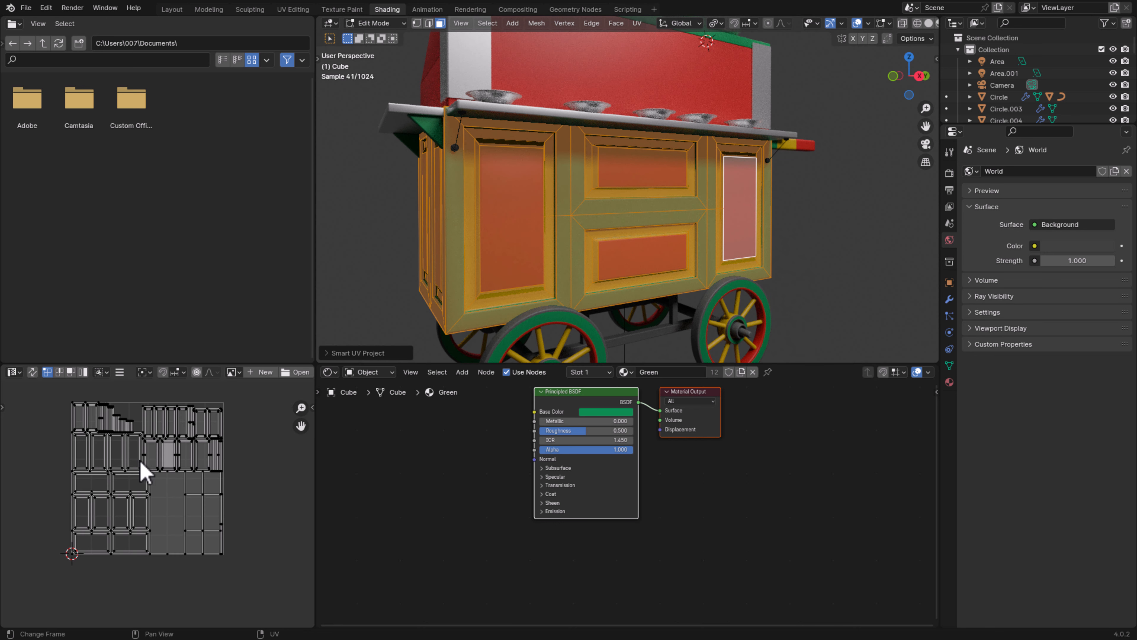
scroll(114, 475, up, 5)
middle_drag(114, 475, 209, 495)
scroll(208, 540, down, 5)
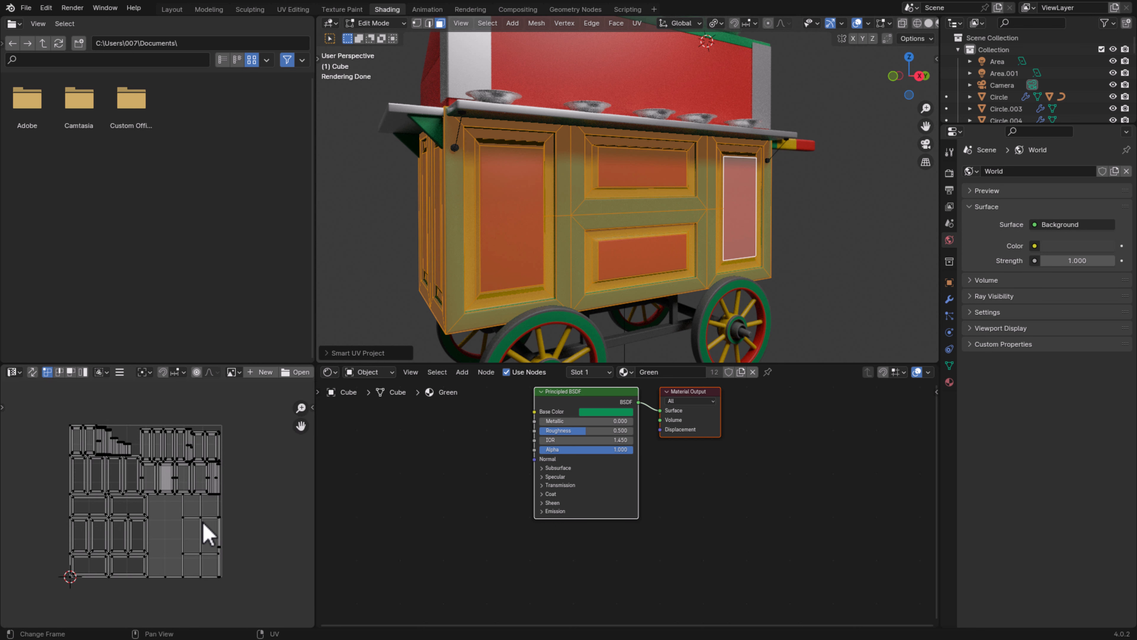
scroll(74, 463, up, 6)
scroll(154, 526, down, 5)
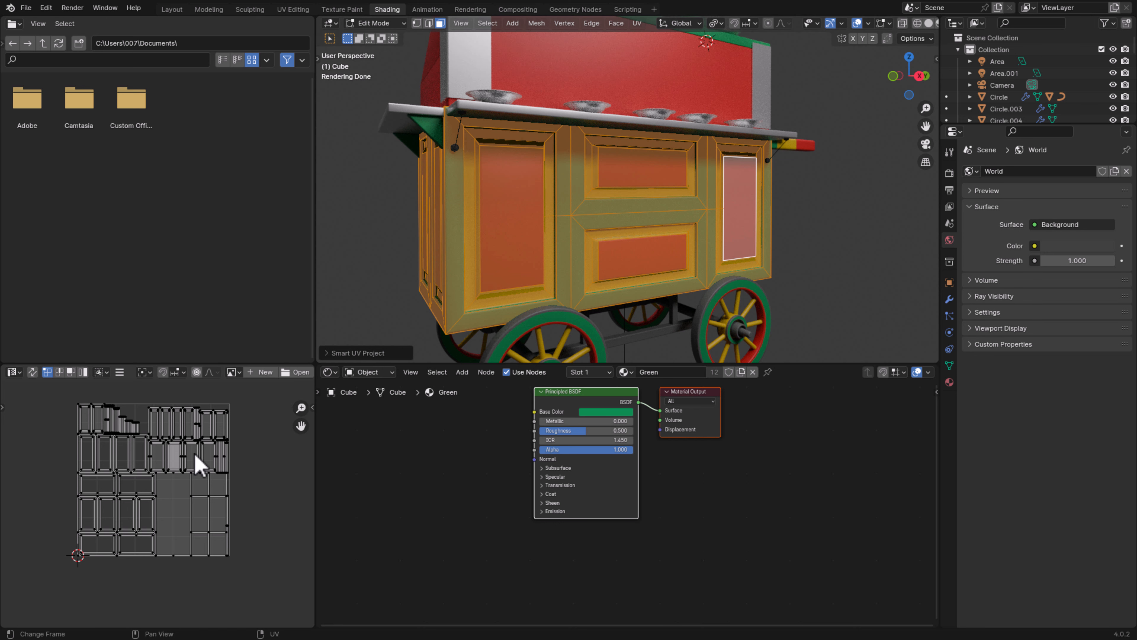
Mark seams along the cart body's vertical corner edges and the bottom edges all around its base
click(429, 25)
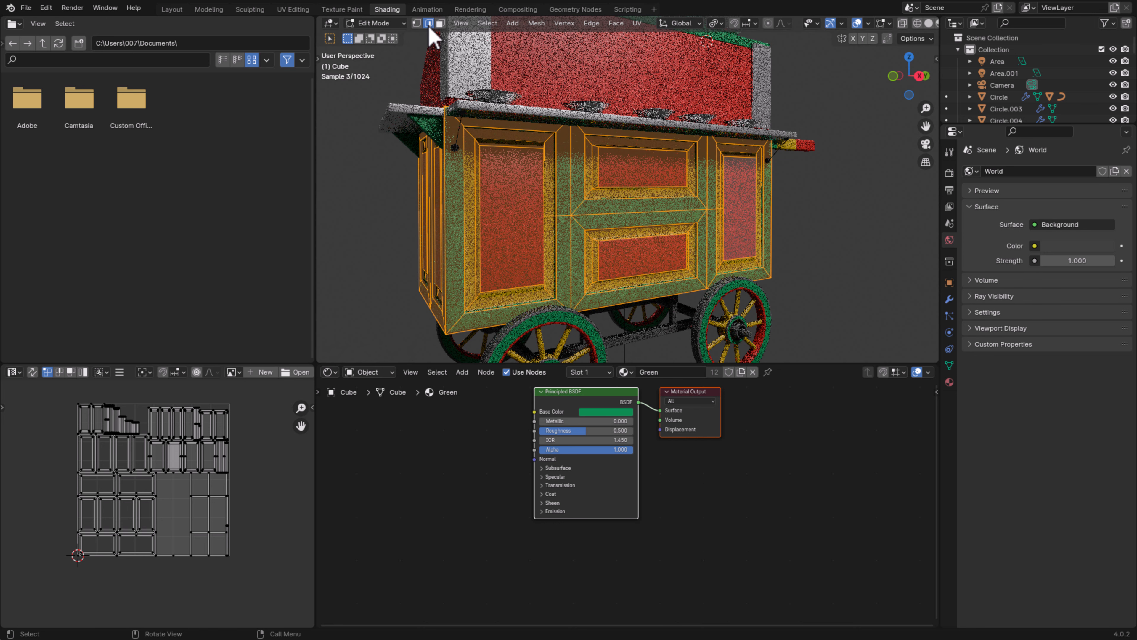
key(alt+a)
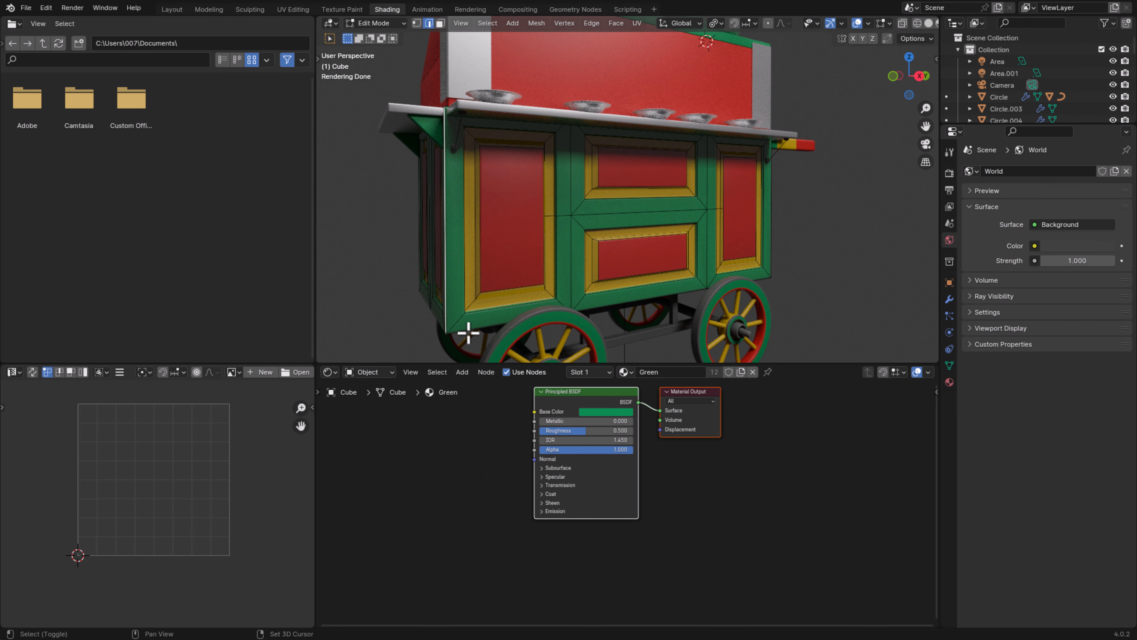
shift+click(622, 310)
middle_drag(736, 291, 683, 267)
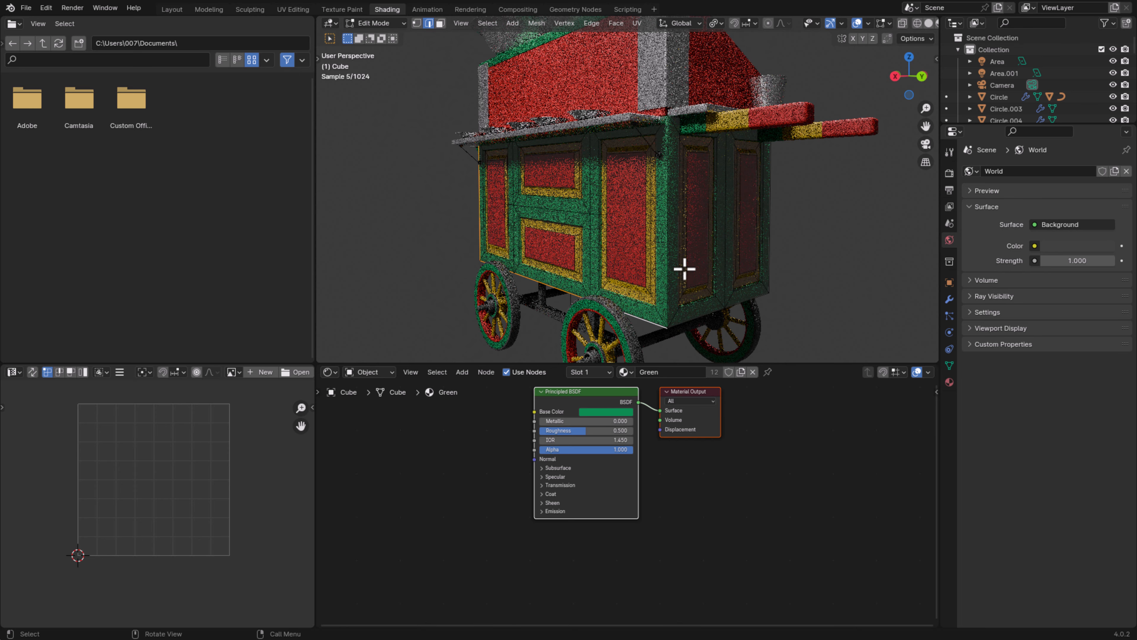
middle_drag(825, 304, 620, 305)
middle_drag(754, 274, 526, 191)
middle_drag(798, 304, 761, 300)
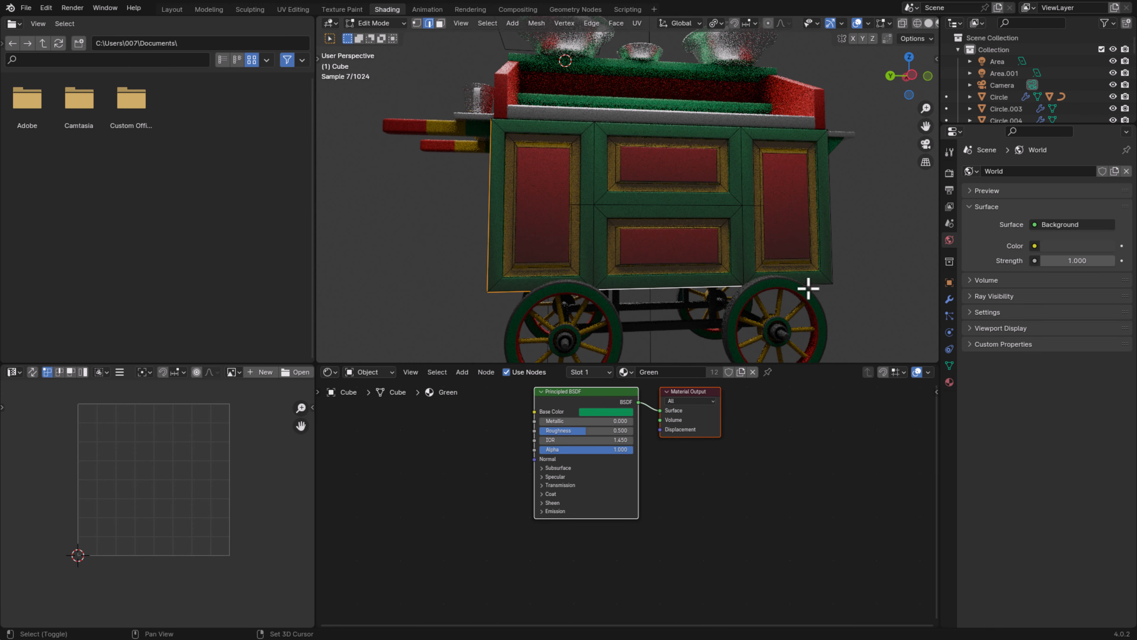
shift+click(824, 284)
middle_drag(846, 264, 603, 267)
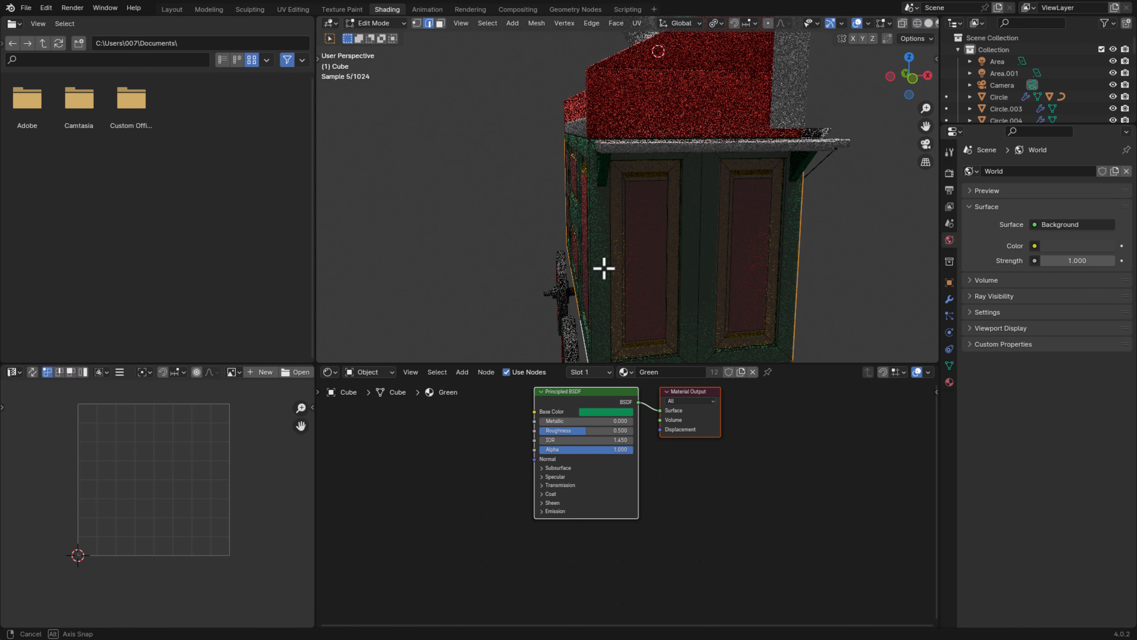
scroll(772, 300, down, 5)
middle_drag(772, 300, 757, 280)
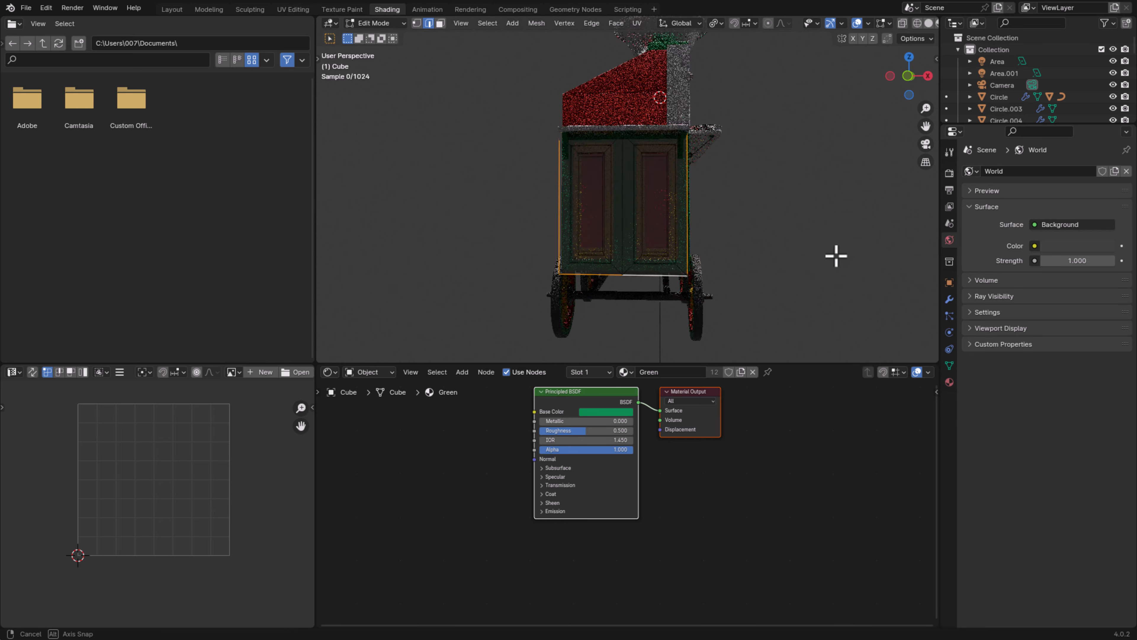
middle_drag(835, 254, 573, 244)
scroll(573, 246, up, 3)
key(ctrl+e)
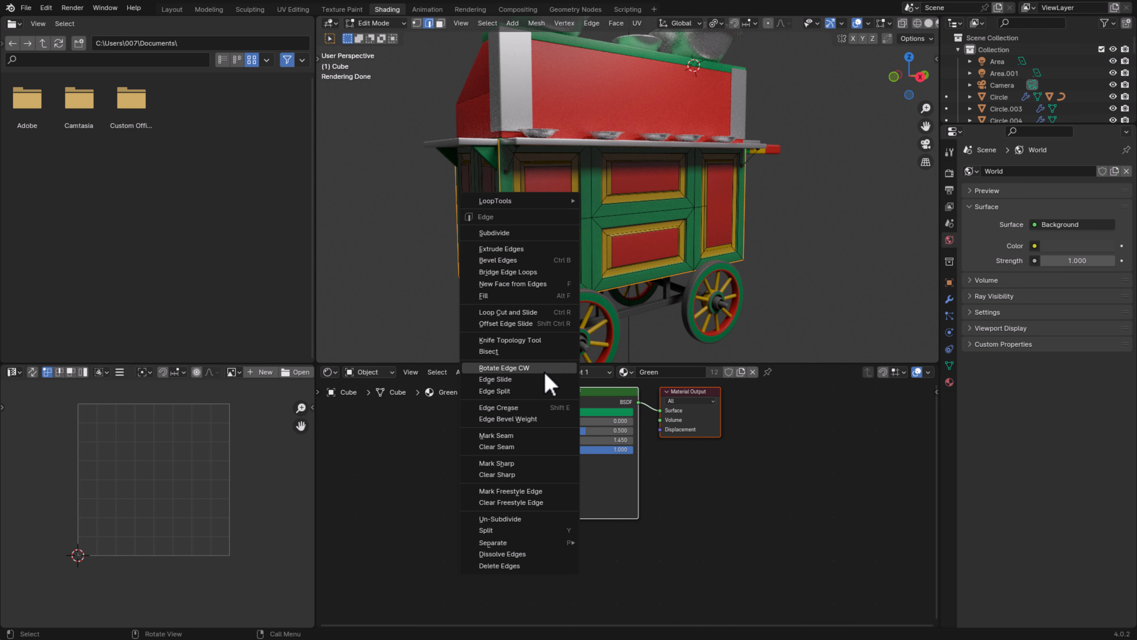
click(526, 437)
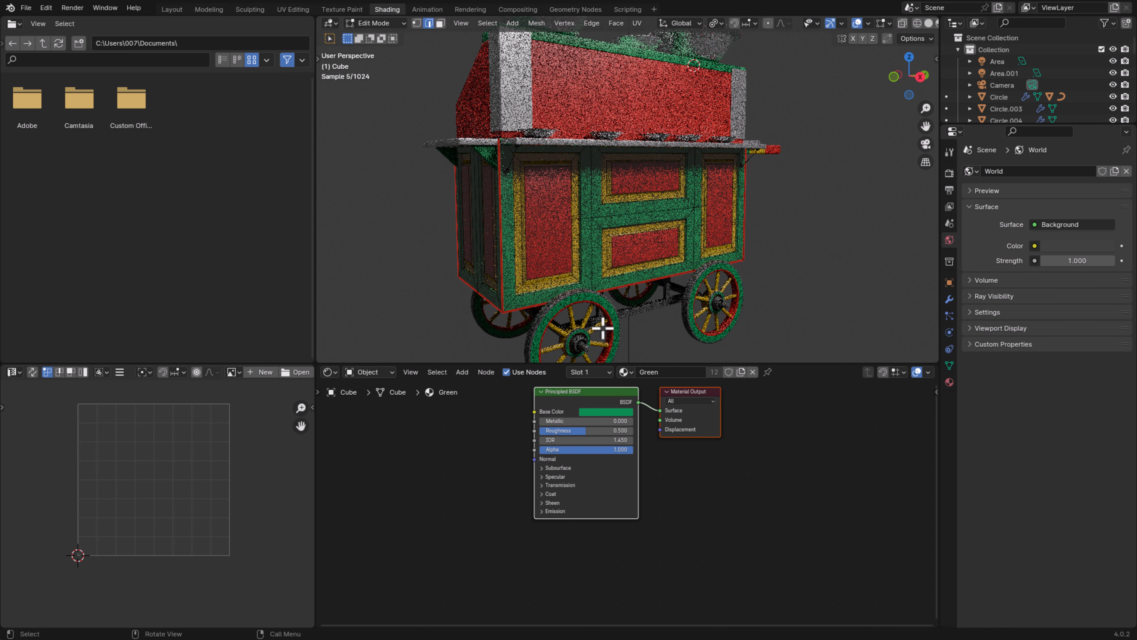
Select all faces of the cart body and remove the UVMap layer from its mesh data
middle_drag(471, 315, 561, 254)
click(440, 23)
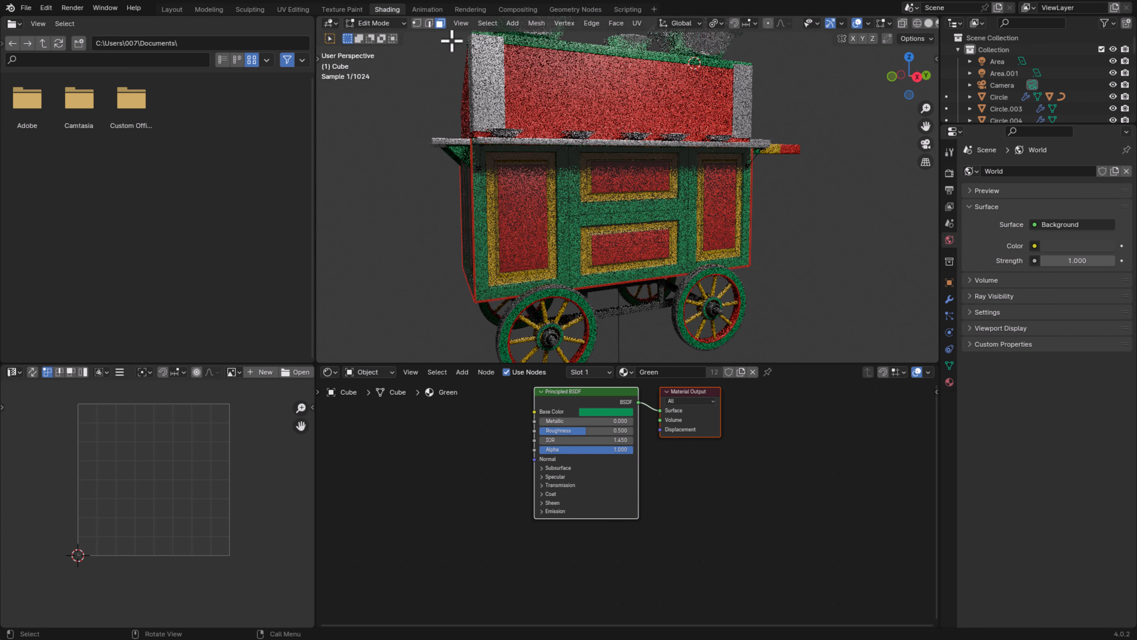
key(a)
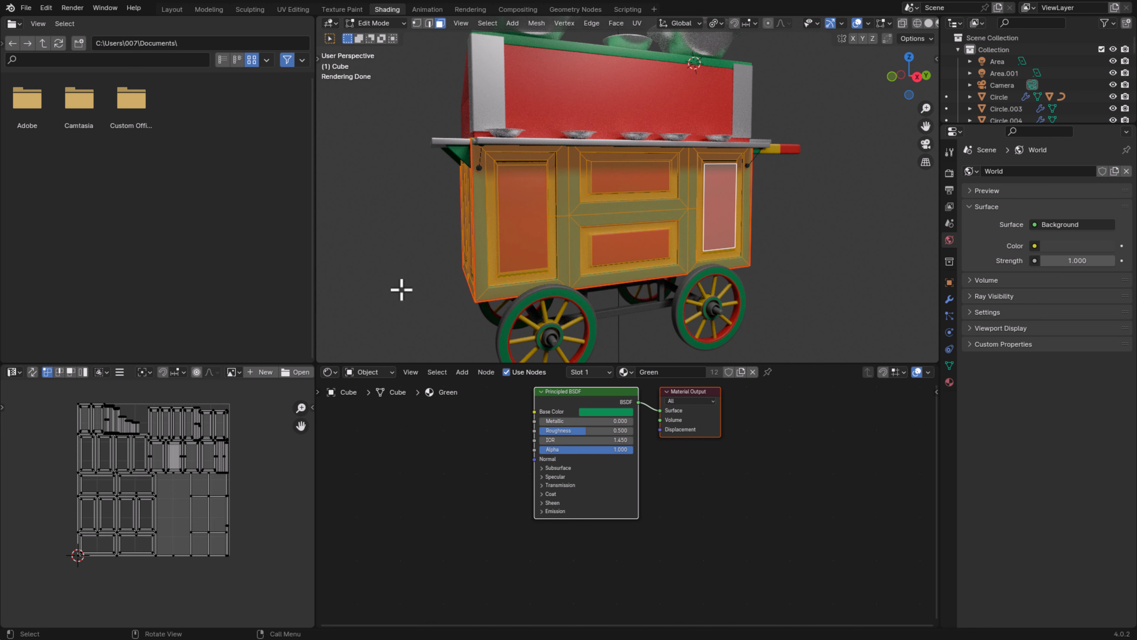
click(950, 365)
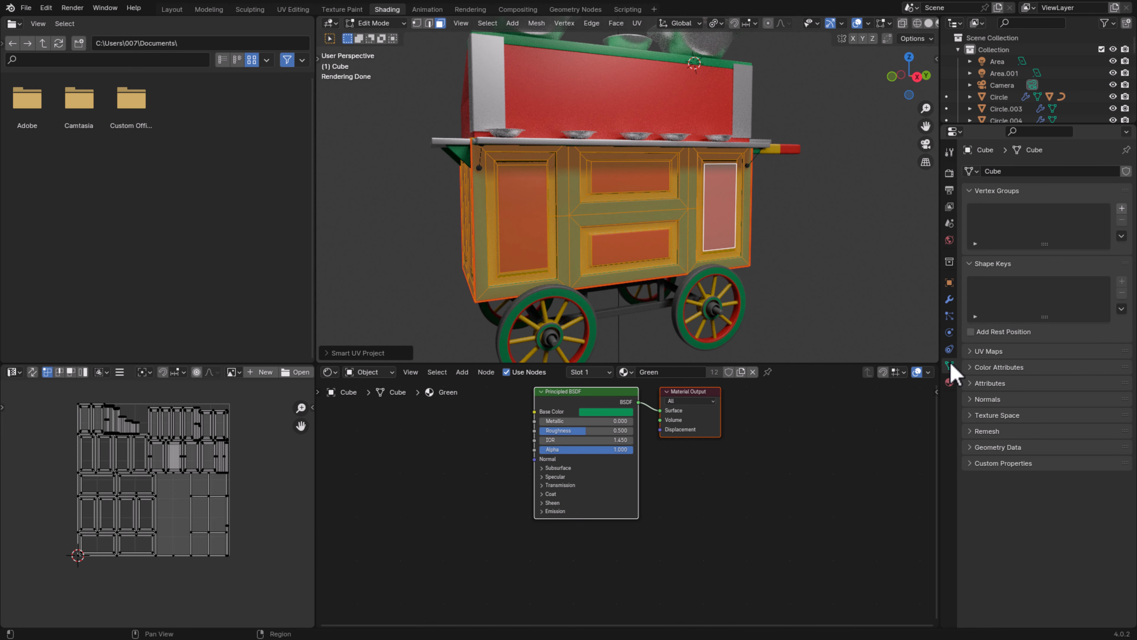
click(981, 351)
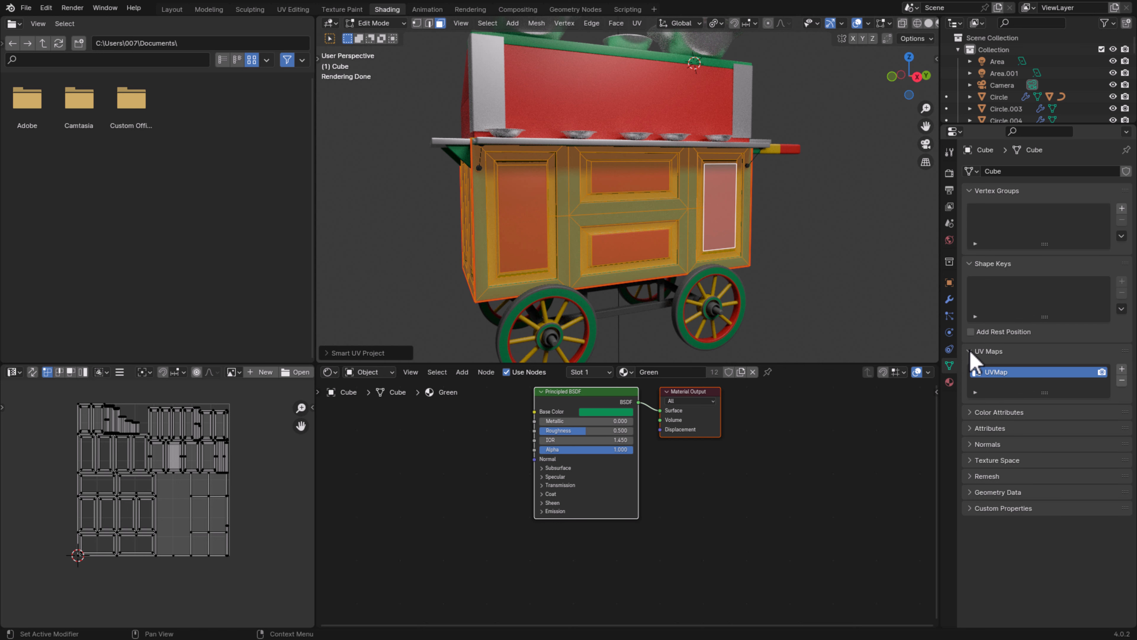
click(1122, 381)
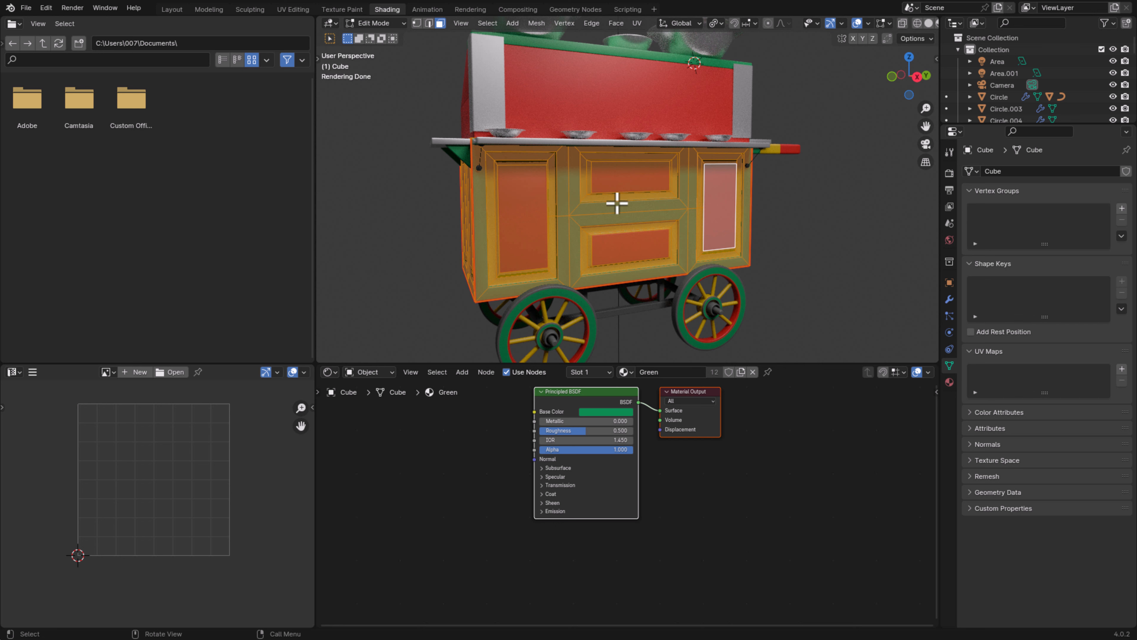
Unwrap the cart body mesh to create its UV map and examine the resulting layout
key(u)
click(622, 187)
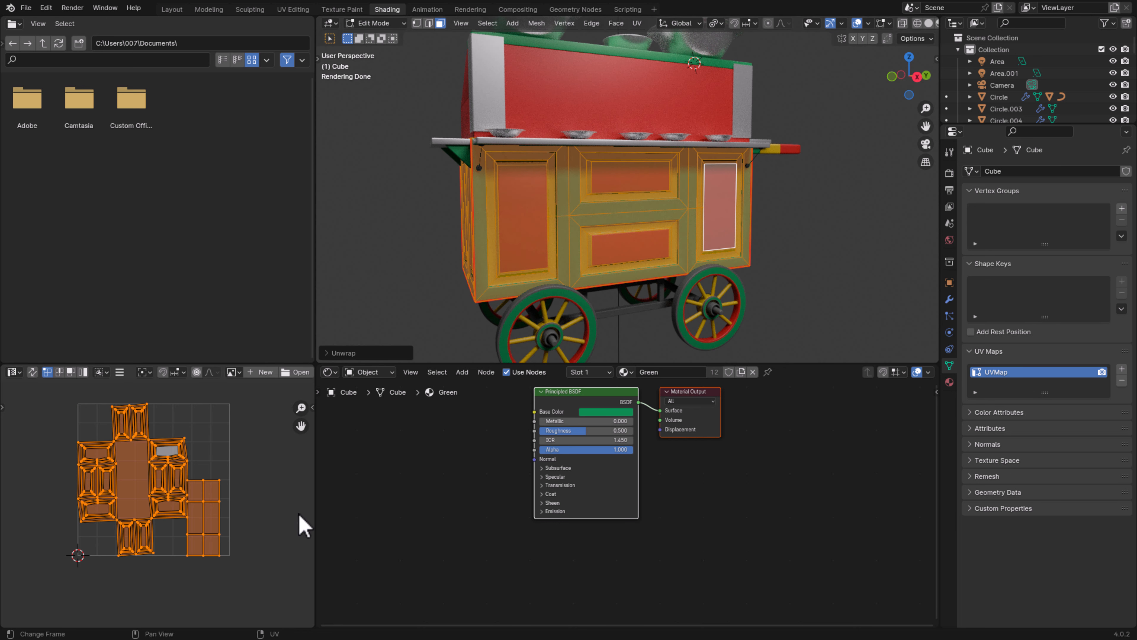
scroll(170, 493, up, 1)
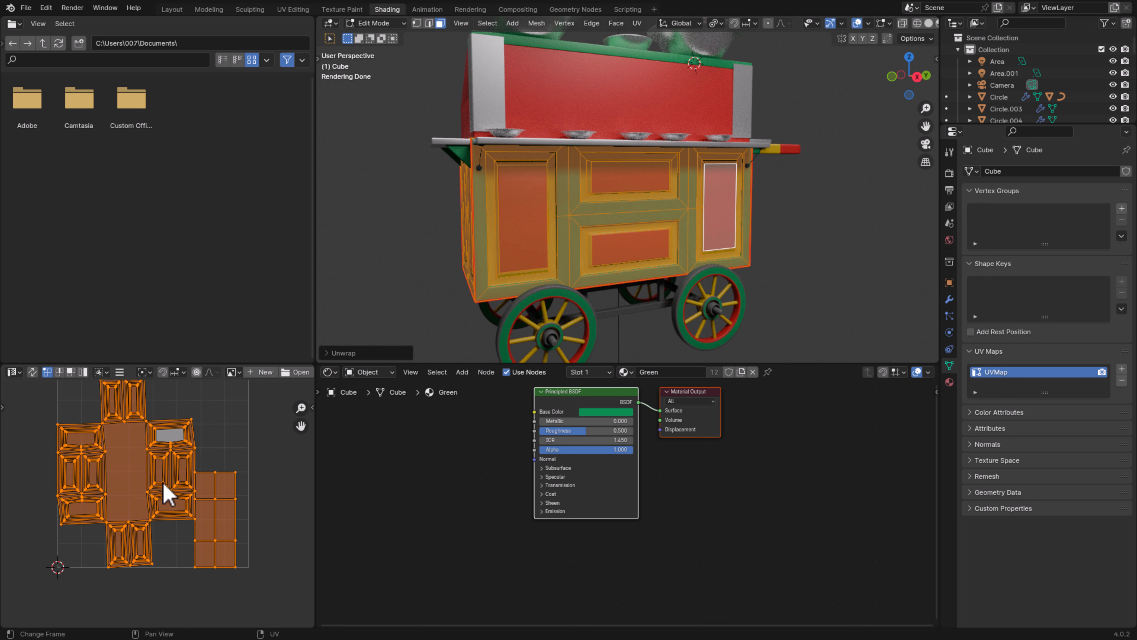
middle_drag(158, 459, 214, 462)
scroll(268, 512, down, 1)
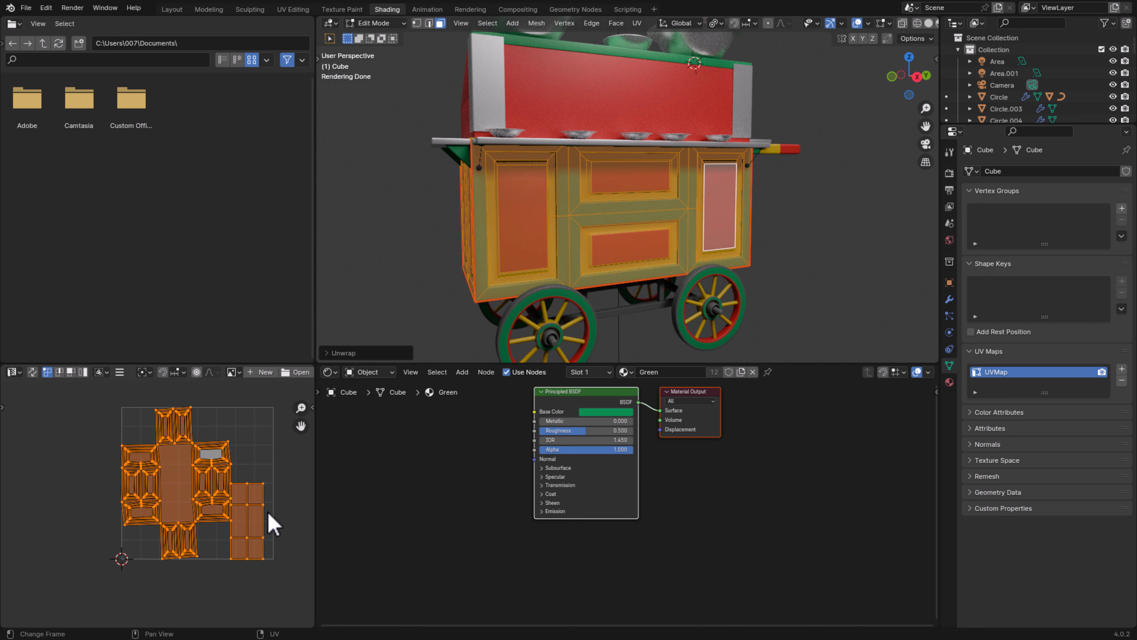
scroll(269, 522, up, 1)
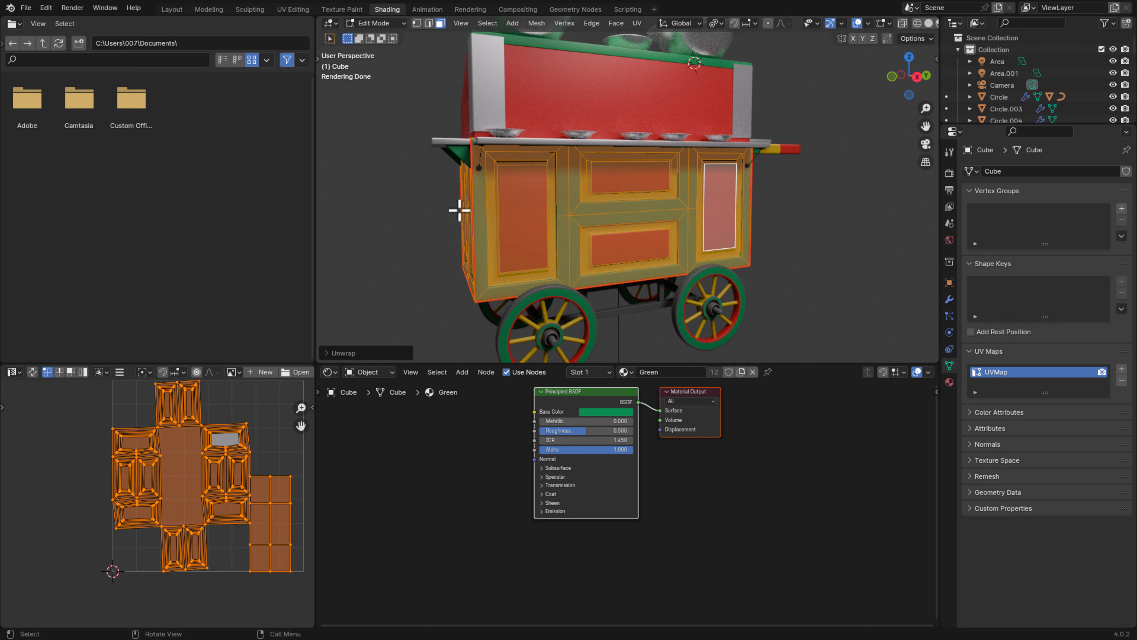
middle_drag(459, 210, 490, 269)
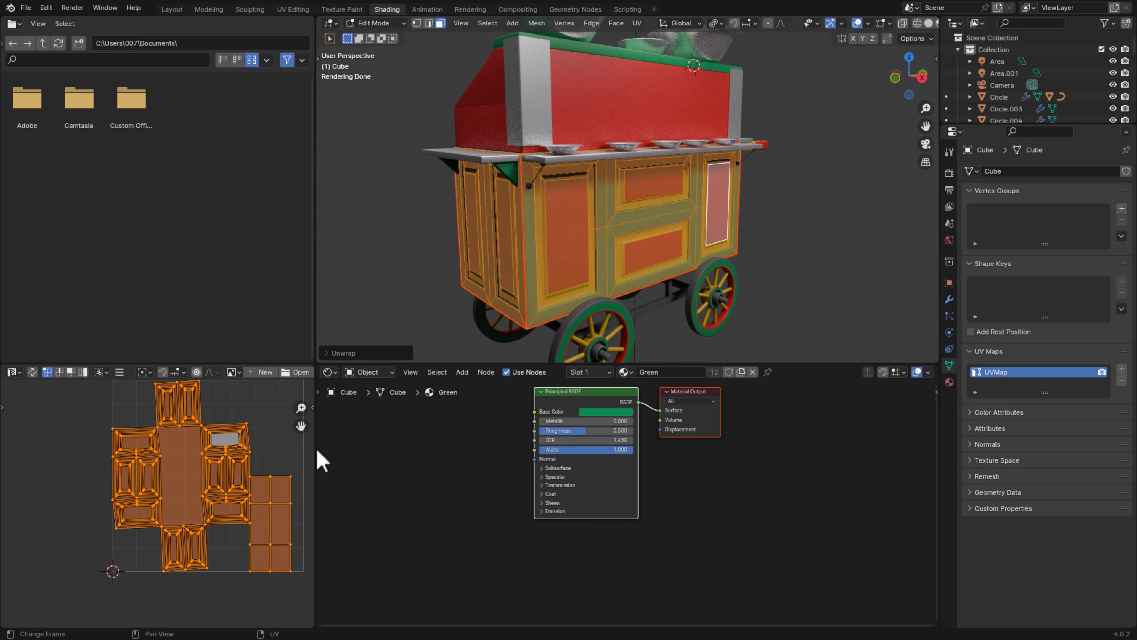
middle_drag(283, 477, 276, 479)
scroll(277, 483, down, 1)
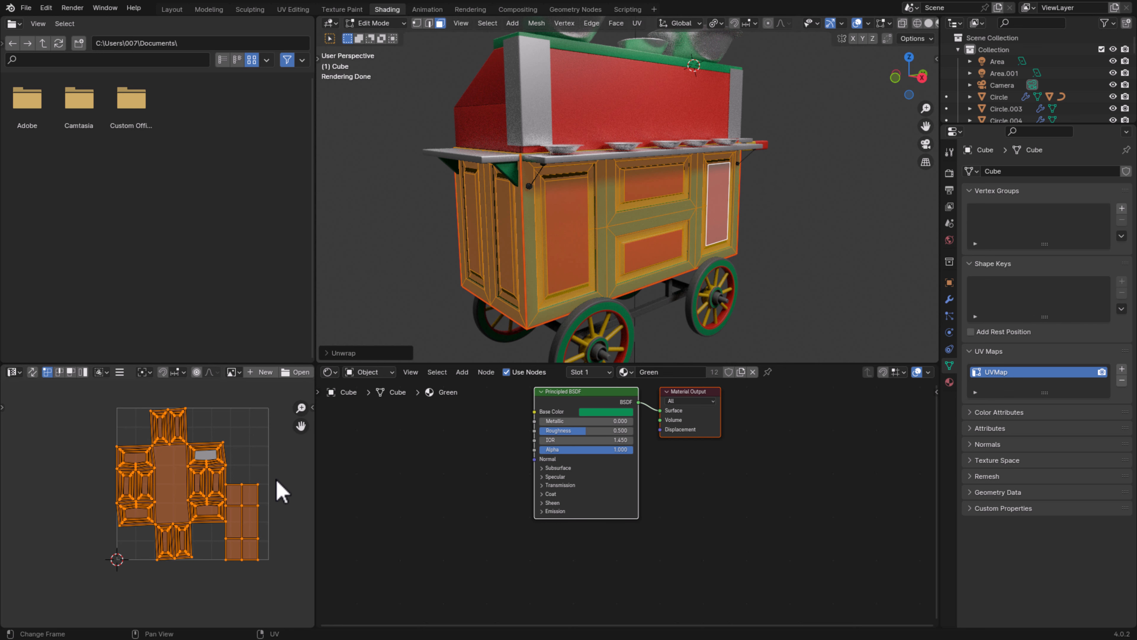
Check where one rectangular face of the UV layout sits on the cart body, and clear the mesh selection
click(247, 529)
middle_drag(648, 341, 602, 358)
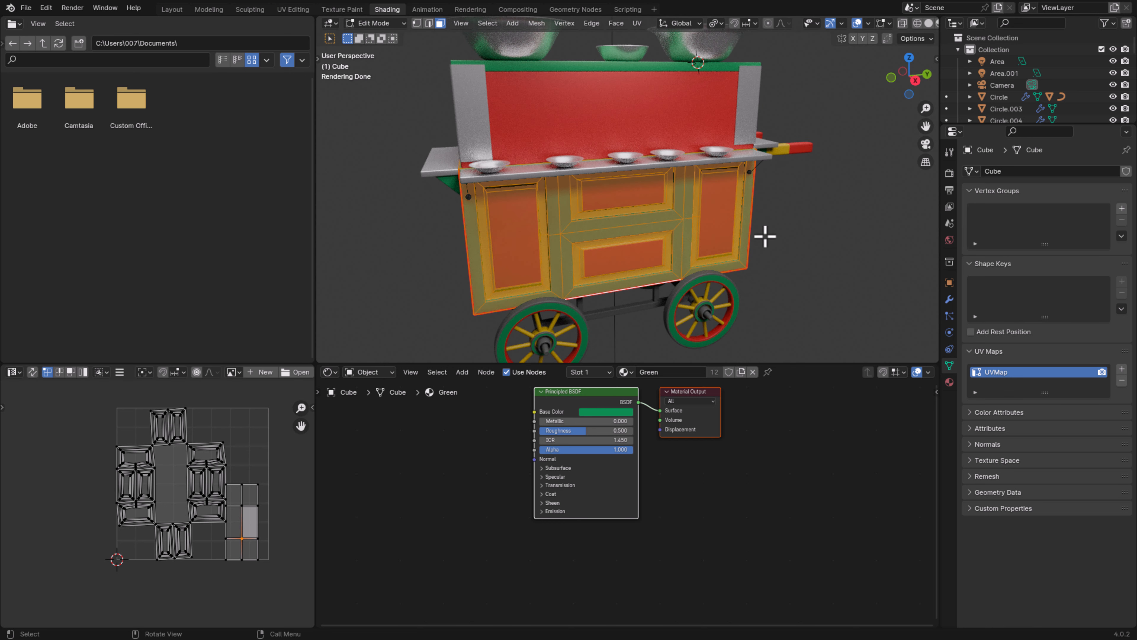
middle_drag(765, 237, 787, 223)
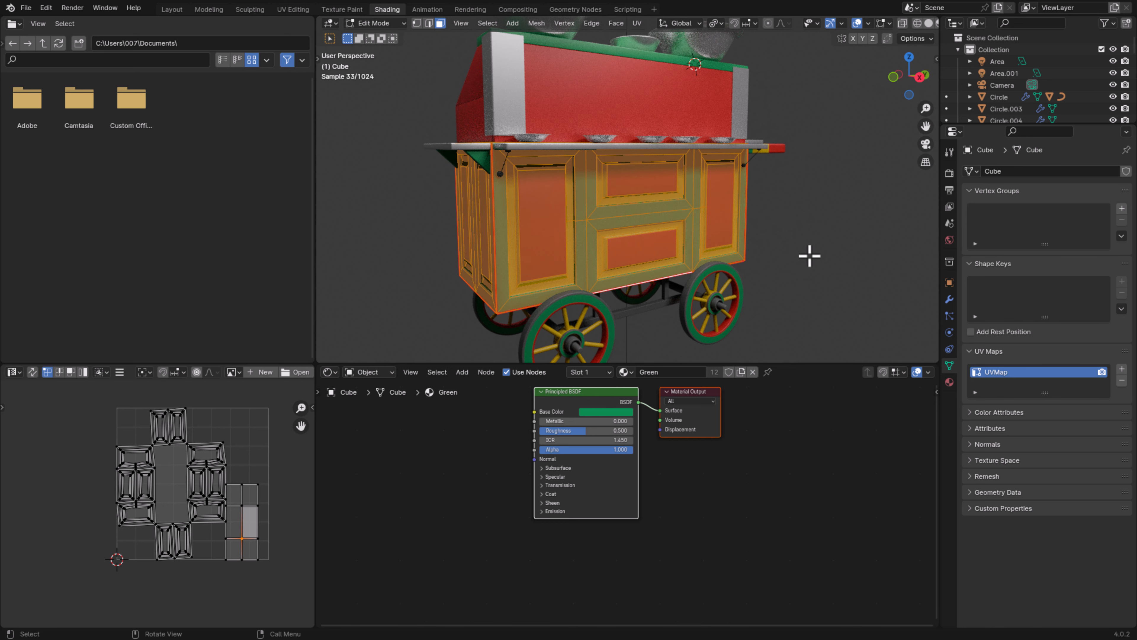
click(806, 536)
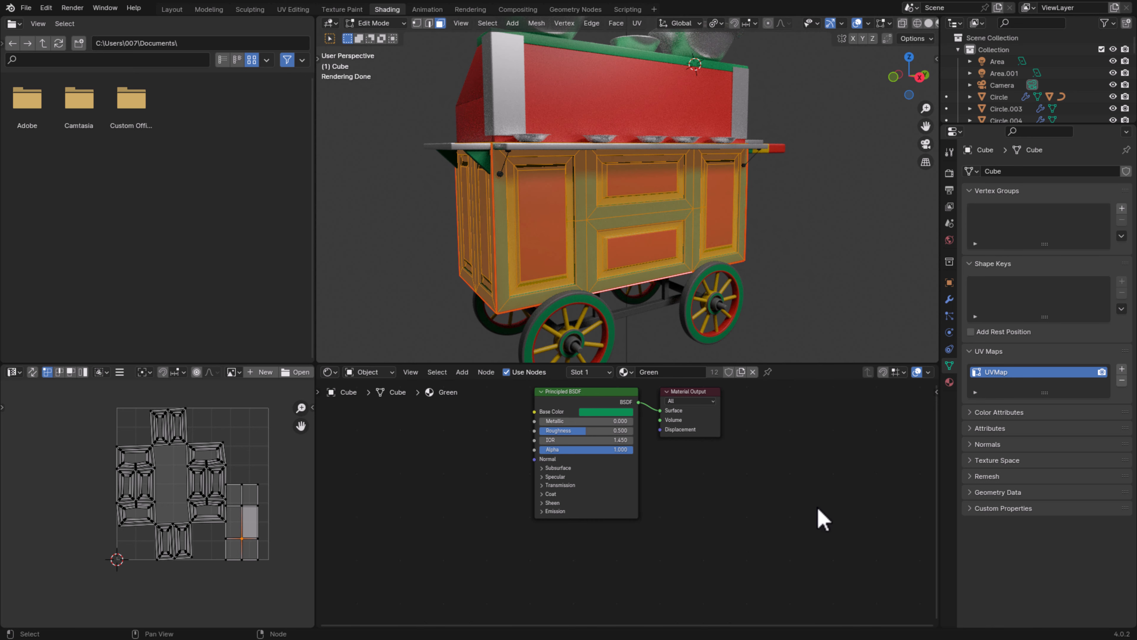
key(ctrl+z)
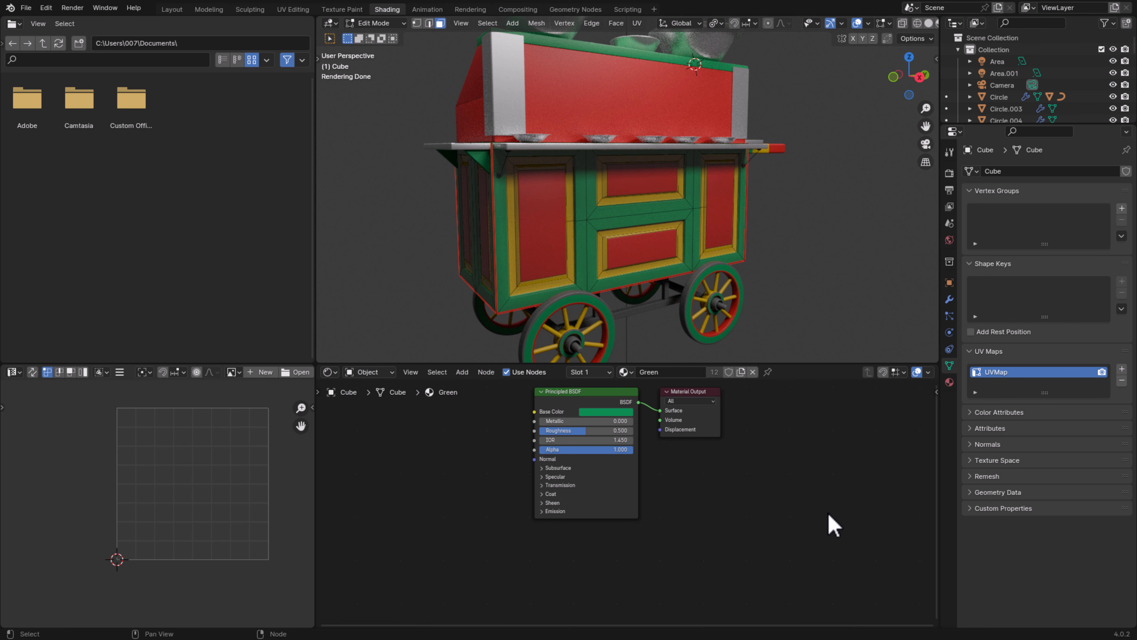
middle_drag(833, 279, 827, 270)
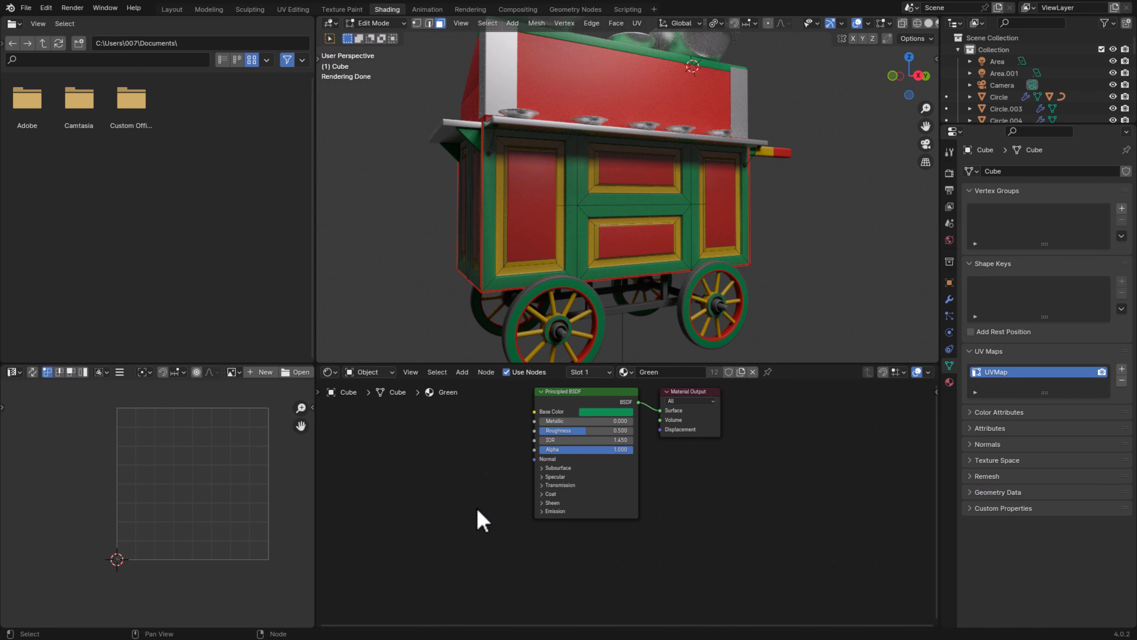
Add an Image Texture node to the Green material below the Principled BSDF, and enlarge the node editor to fit it
key(shift+a)
mouse_move(477, 512)
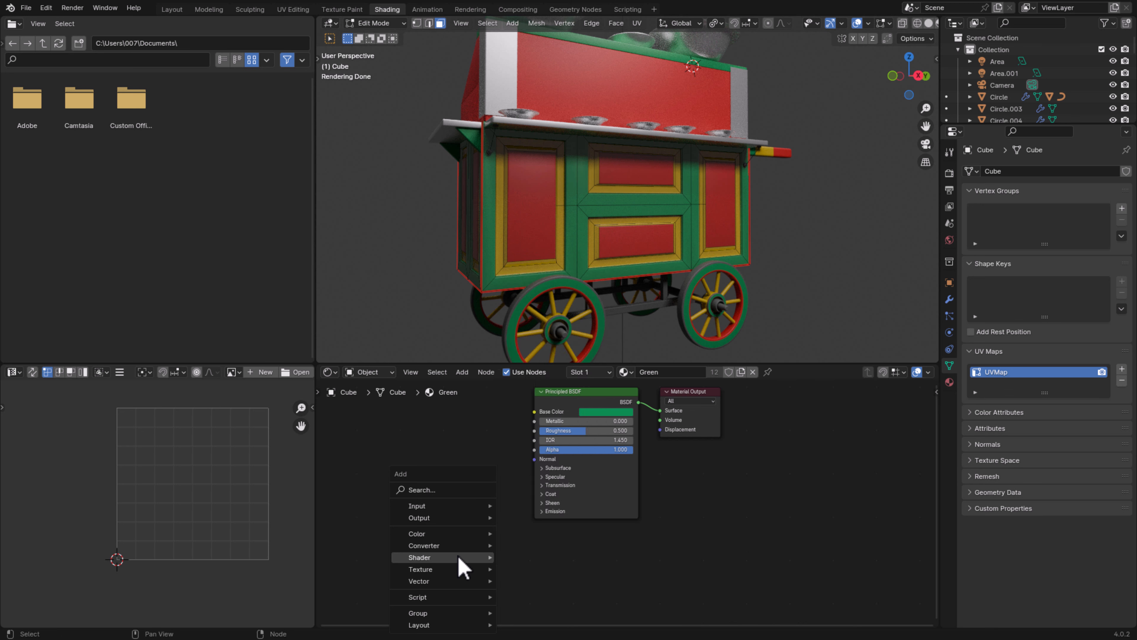
mouse_move(455, 570)
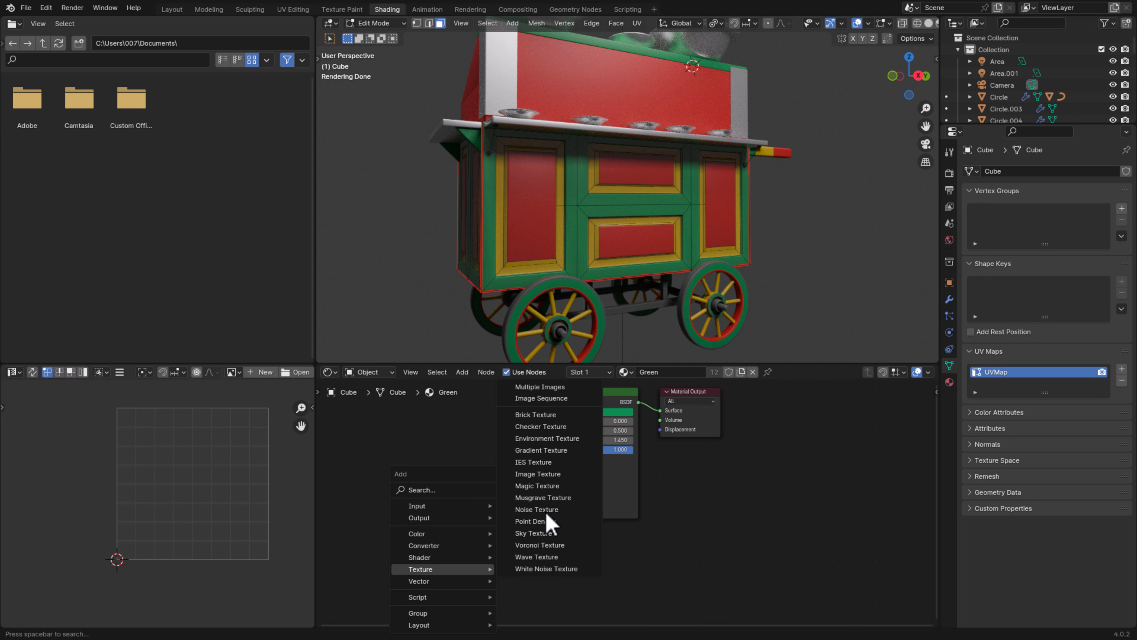
click(551, 477)
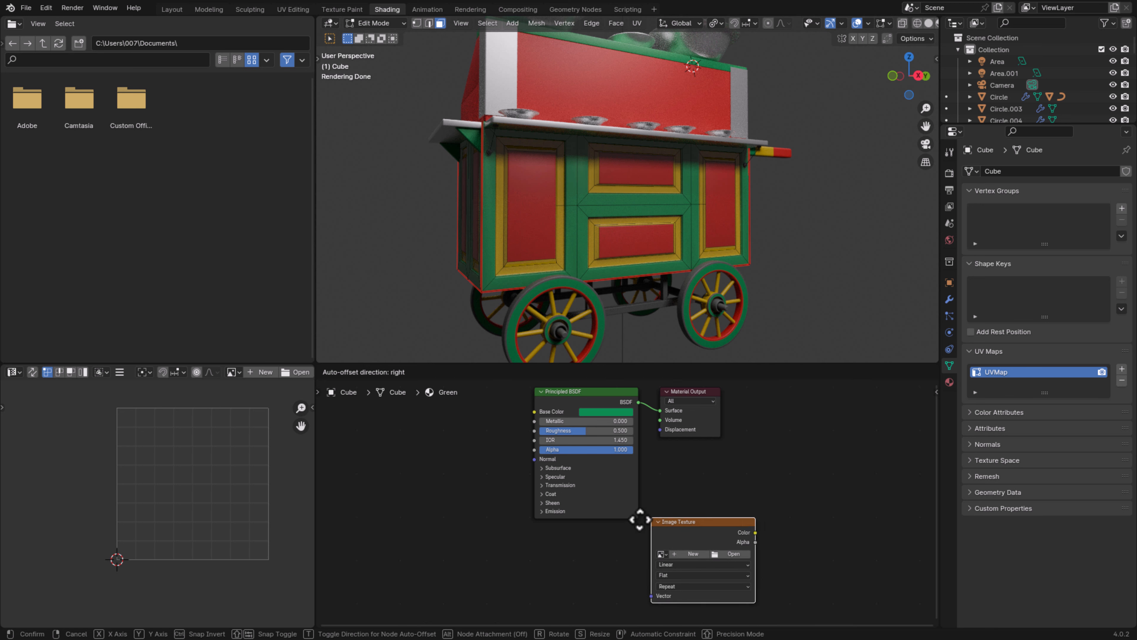
click(429, 546)
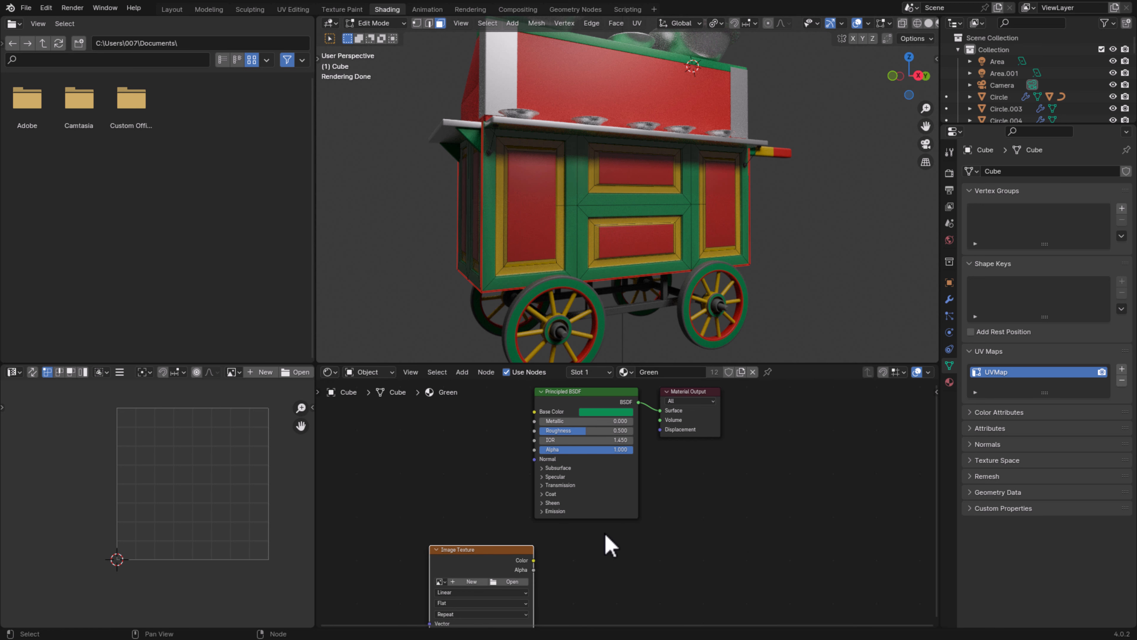
middle_drag(673, 556, 674, 553)
drag(642, 366, 637, 305)
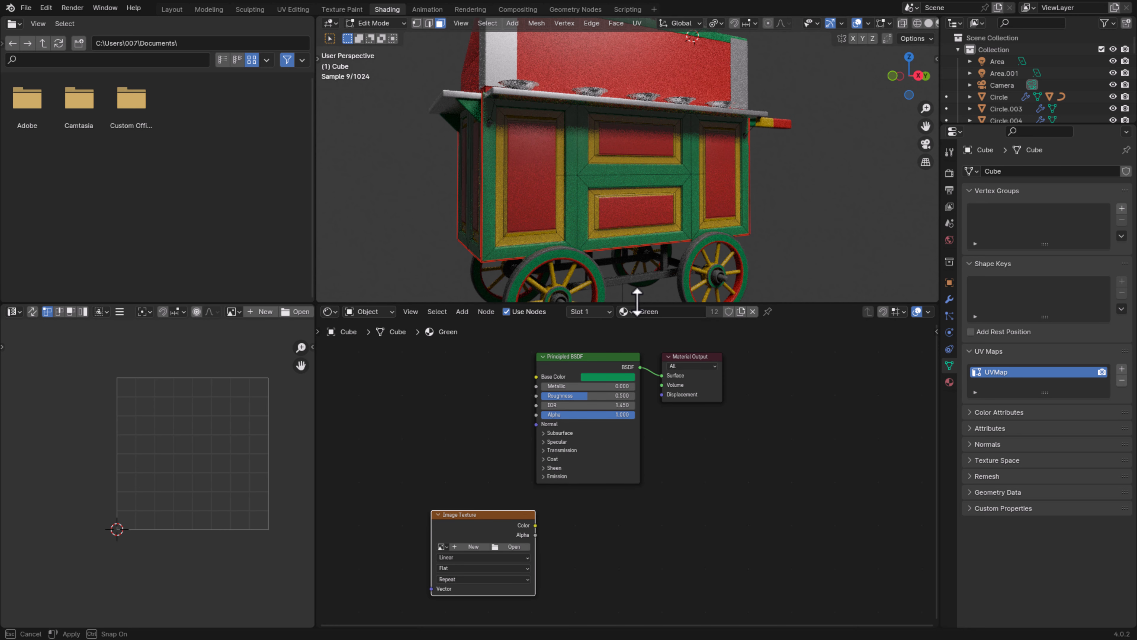
drag(483, 518, 450, 501)
Load Wood.jpg into the Image Texture node and bring the whole image into view
click(479, 529)
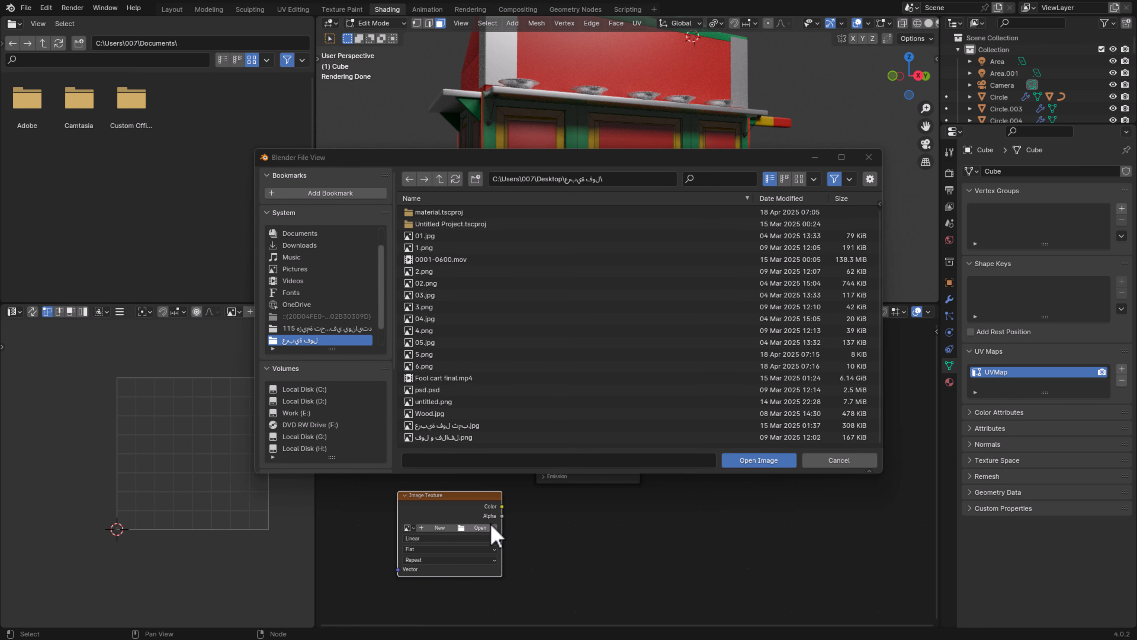
click(461, 412)
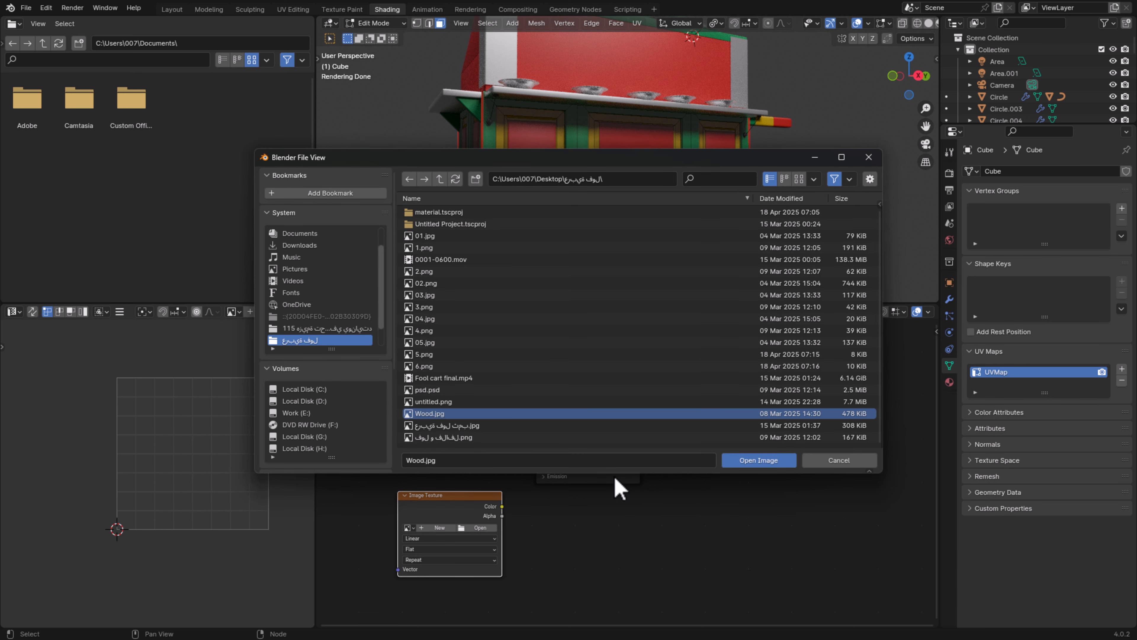
click(769, 465)
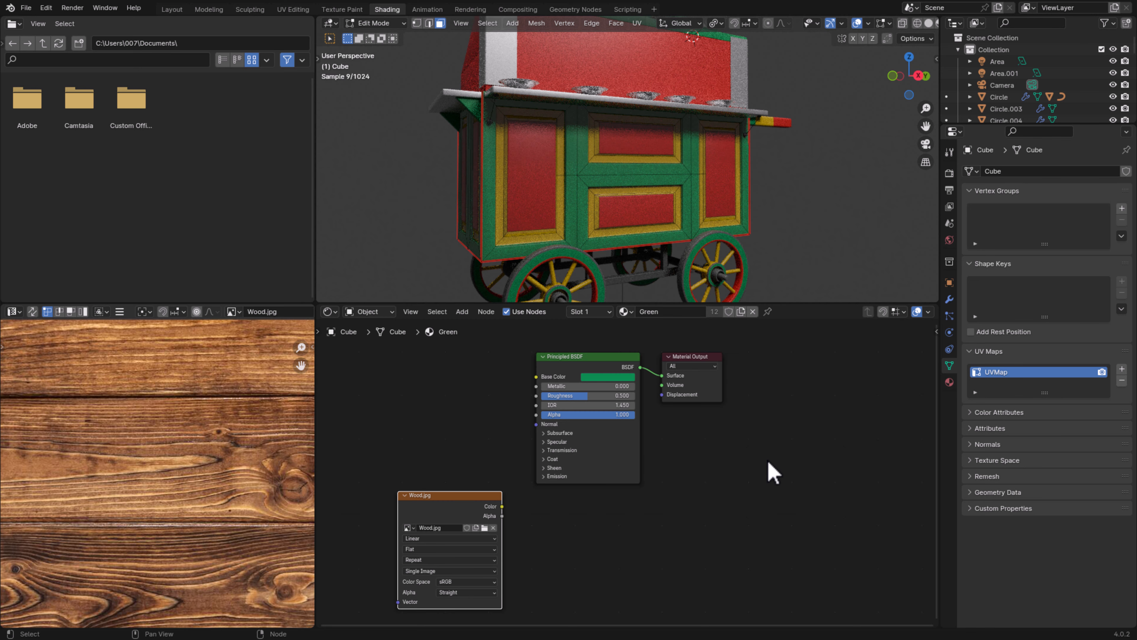
scroll(210, 517, down, 3)
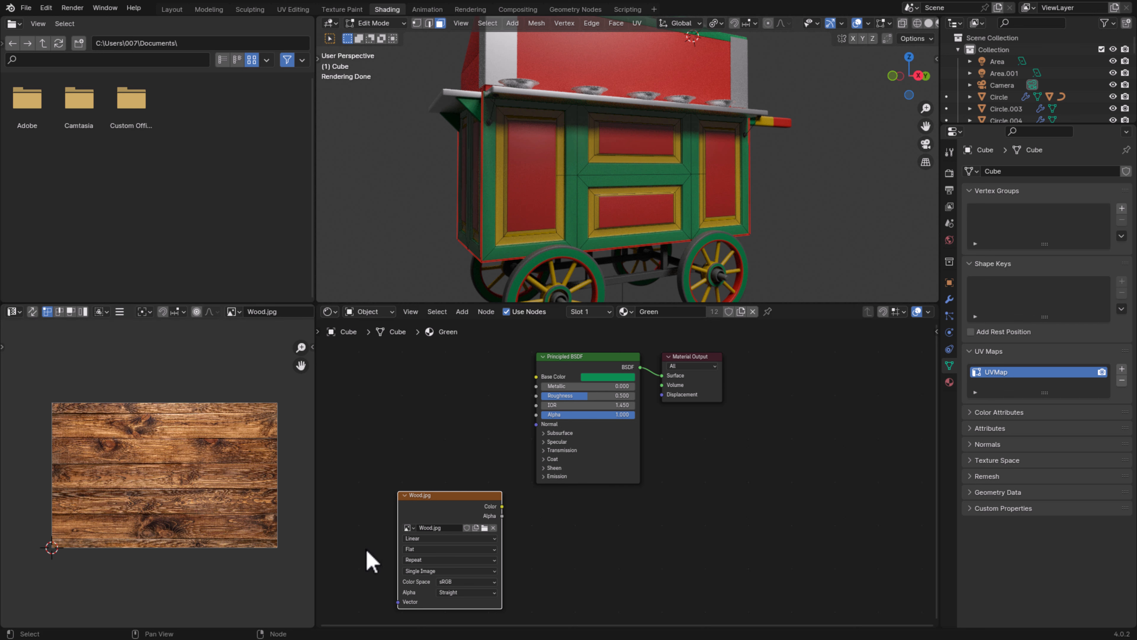
Connect the Wood.jpg node's Color output to the Material Output's Displacement input and inspect the wood relief on the cart
mouse_move(464, 494)
mouse_down()
mouse_move(419, 483)
mouse_move(464, 483)
mouse_up()
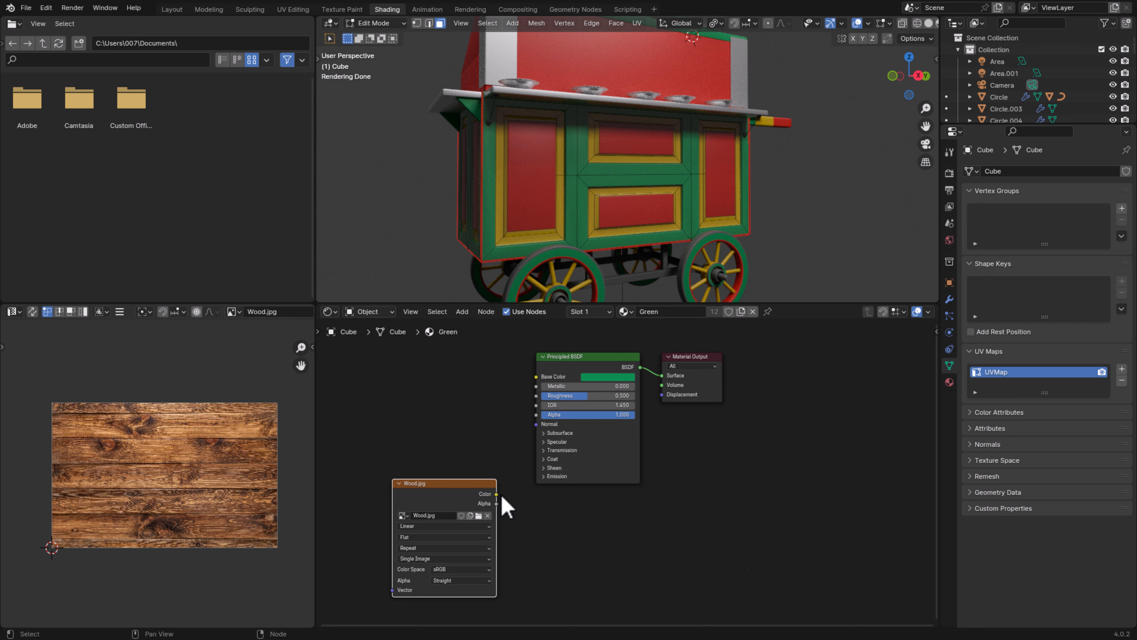
mouse_move(441, 489)
mouse_down()
mouse_move(424, 482)
mouse_move(454, 488)
mouse_up()
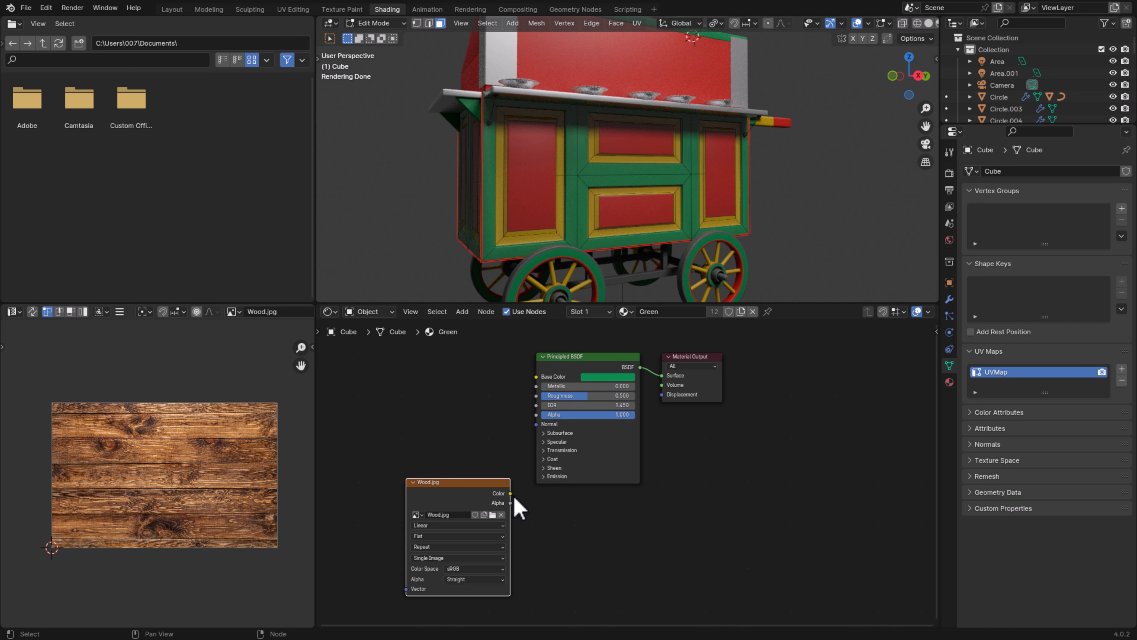
drag(510, 494, 662, 395)
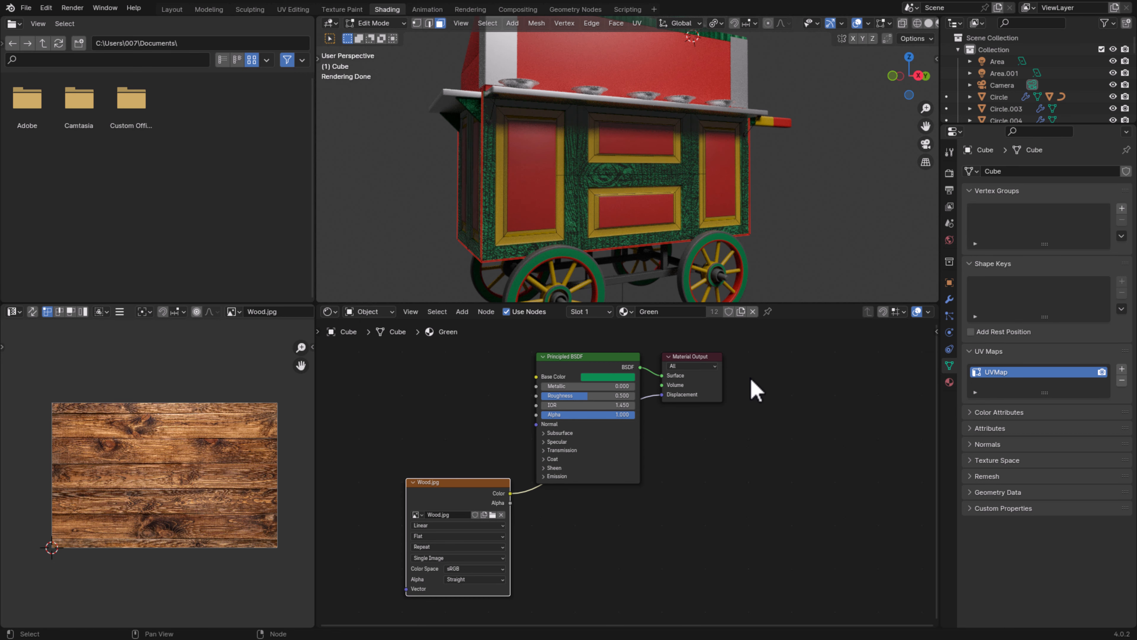
scroll(734, 206, up, 6)
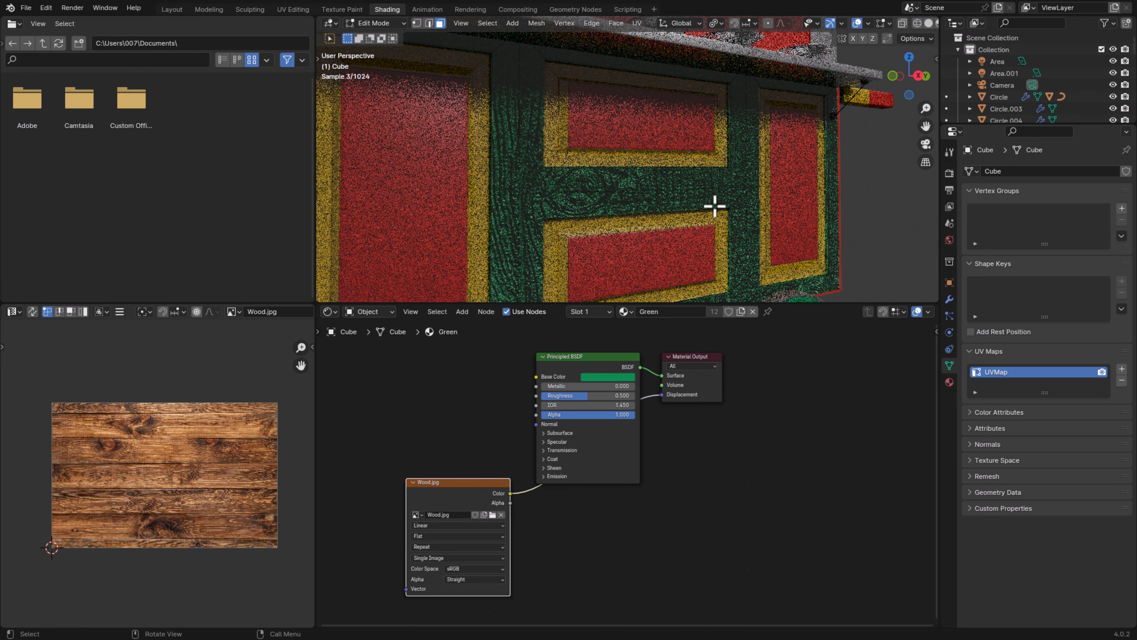
scroll(414, 203, down, 5)
middle_drag(414, 204, 510, 254)
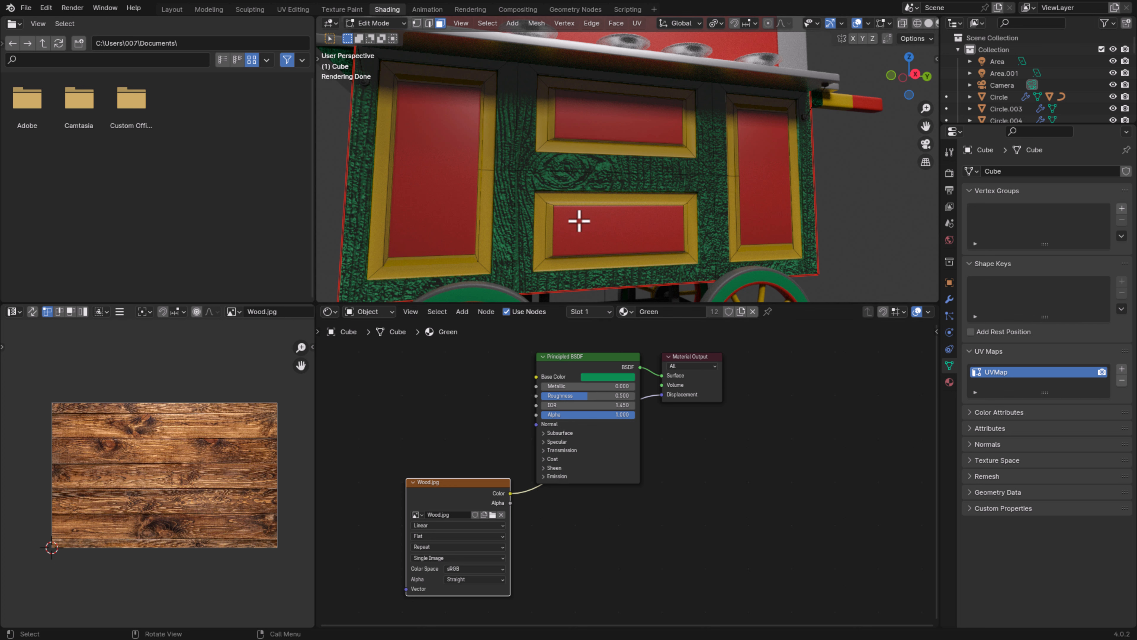
scroll(599, 244, down, 2)
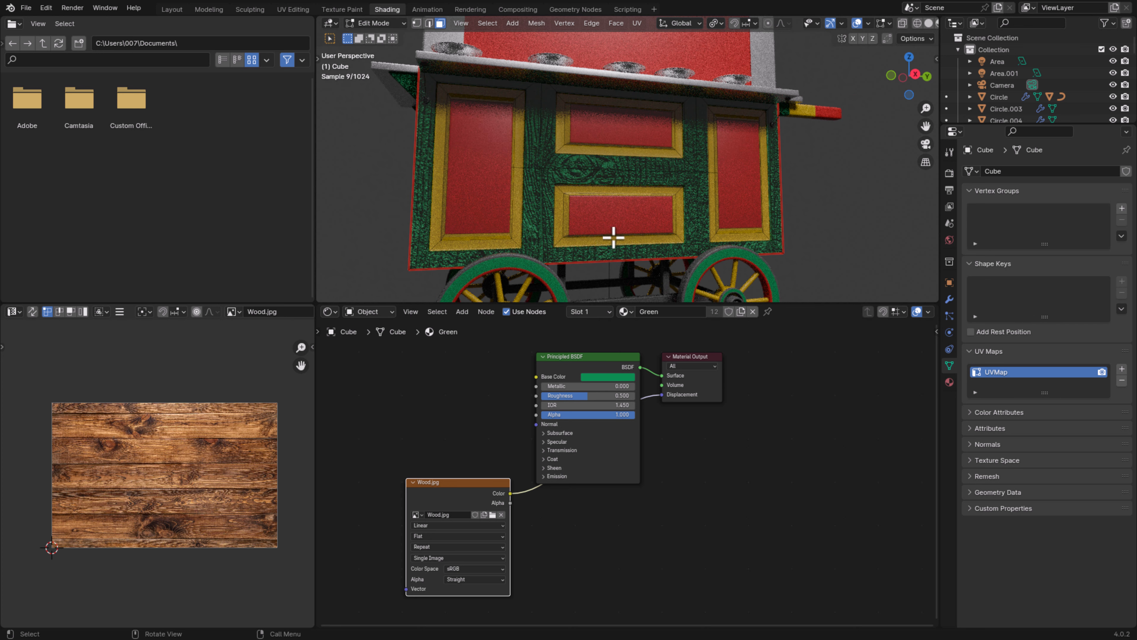
Spread the shader nodes apart and add linked Texture Coordinate and Mapping nodes to the Wood.jpg texture
drag(614, 376, 531, 376)
scroll(553, 435, down, 2)
middle_drag(609, 508, 664, 401)
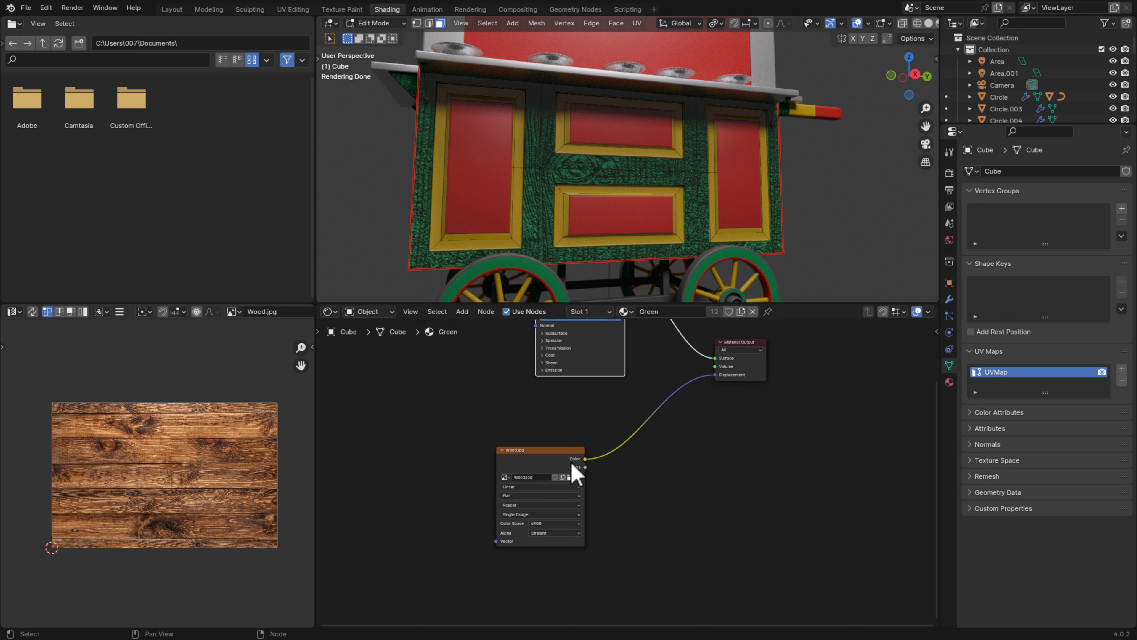
drag(544, 462, 521, 444)
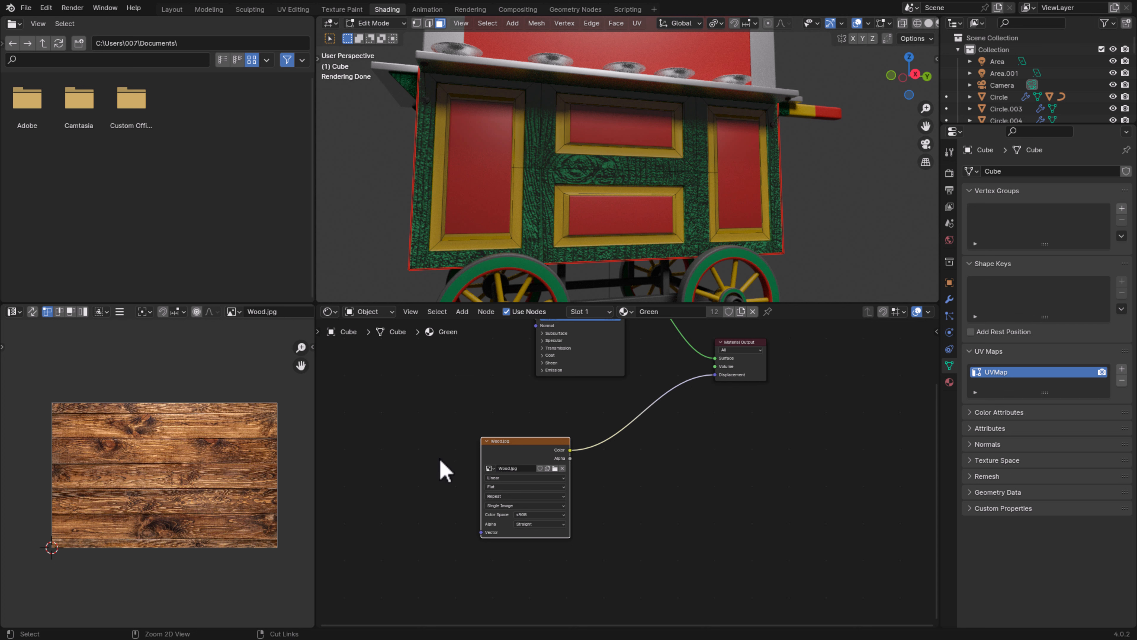
key(ctrl+t)
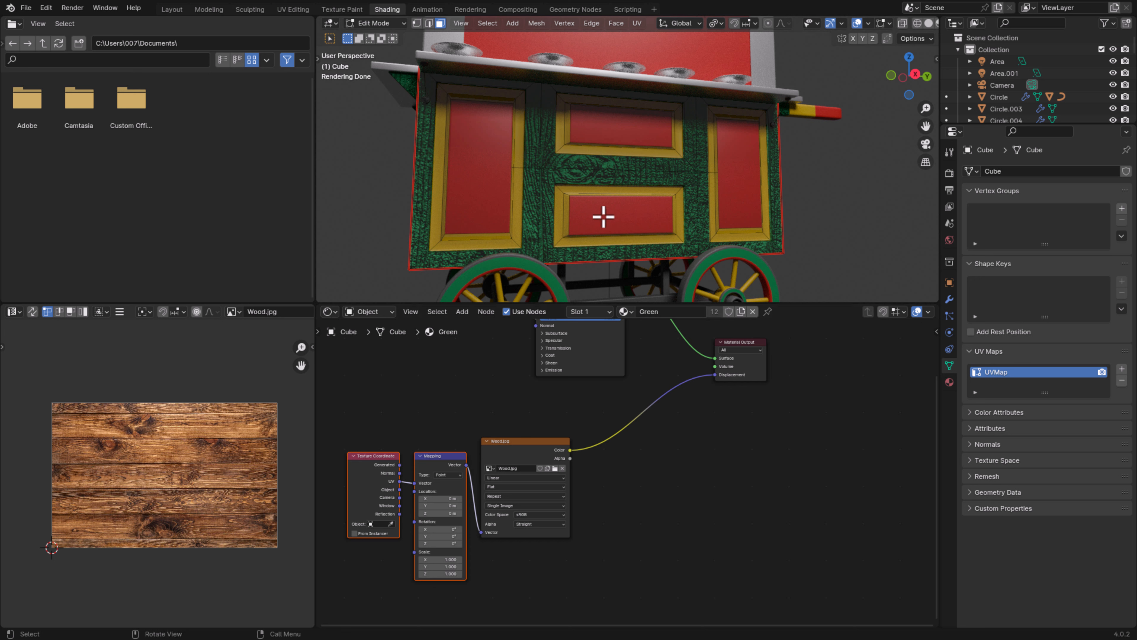
Turn on the Screencast Keys display in the 3D viewport
key(n)
click(721, 507)
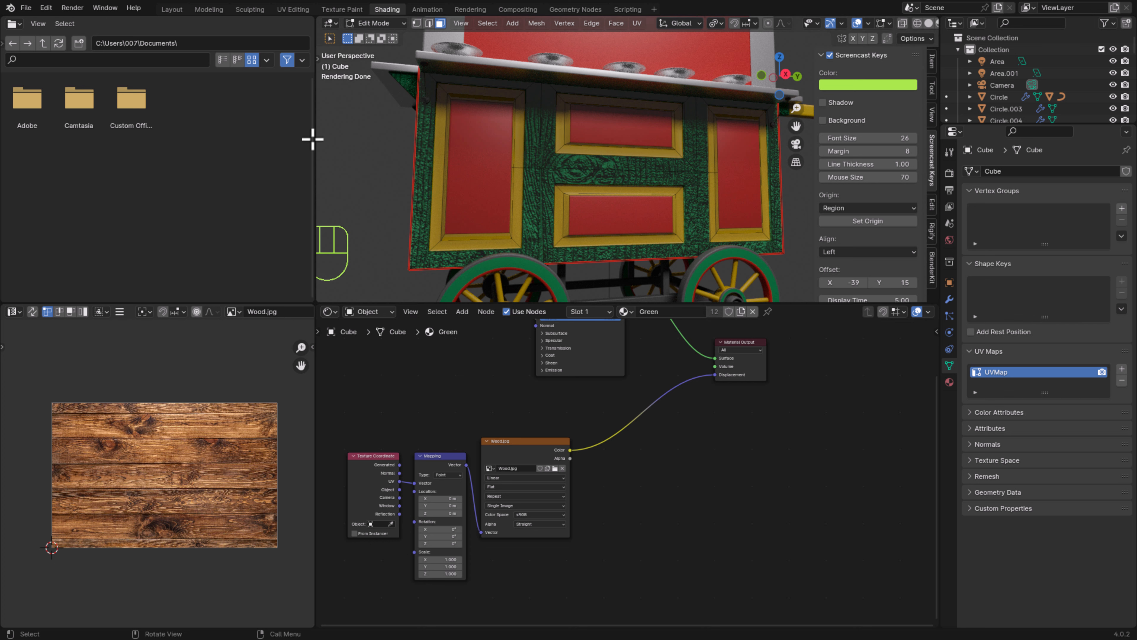
Search the add-on preferences for "node" to check whether Node Wrangler is enabled
click(51, 11)
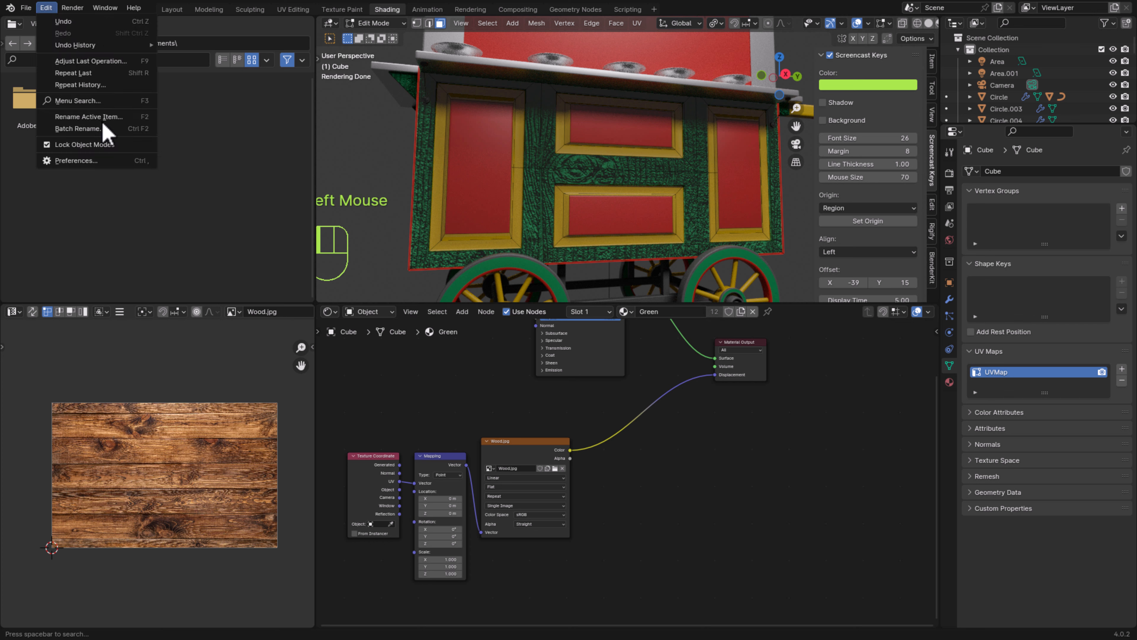
click(107, 164)
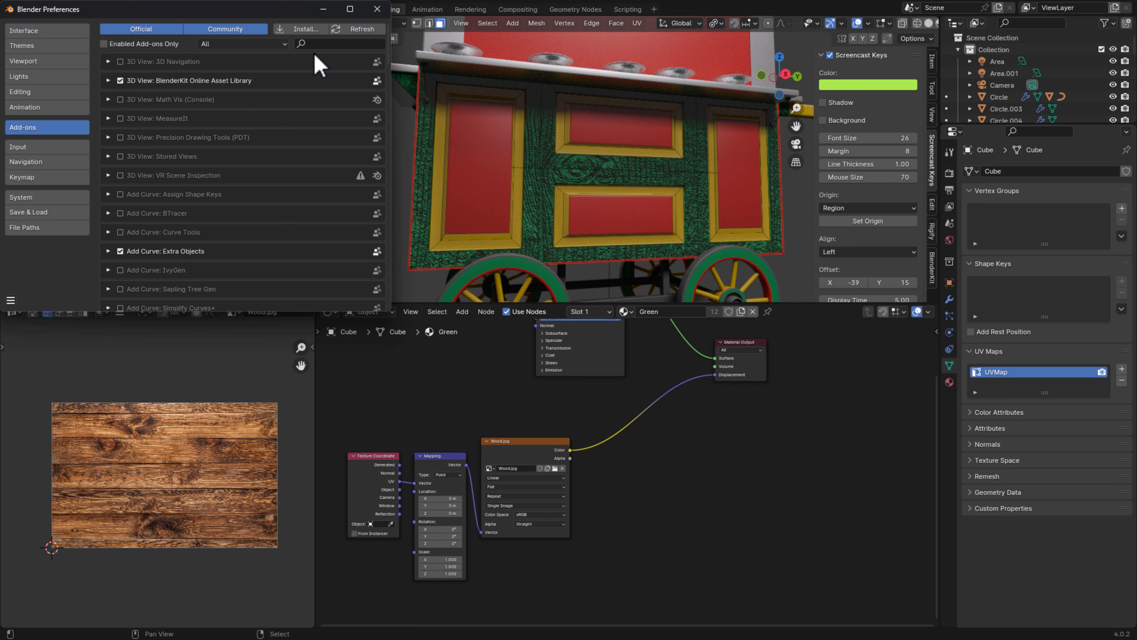
click(320, 44)
text(node)
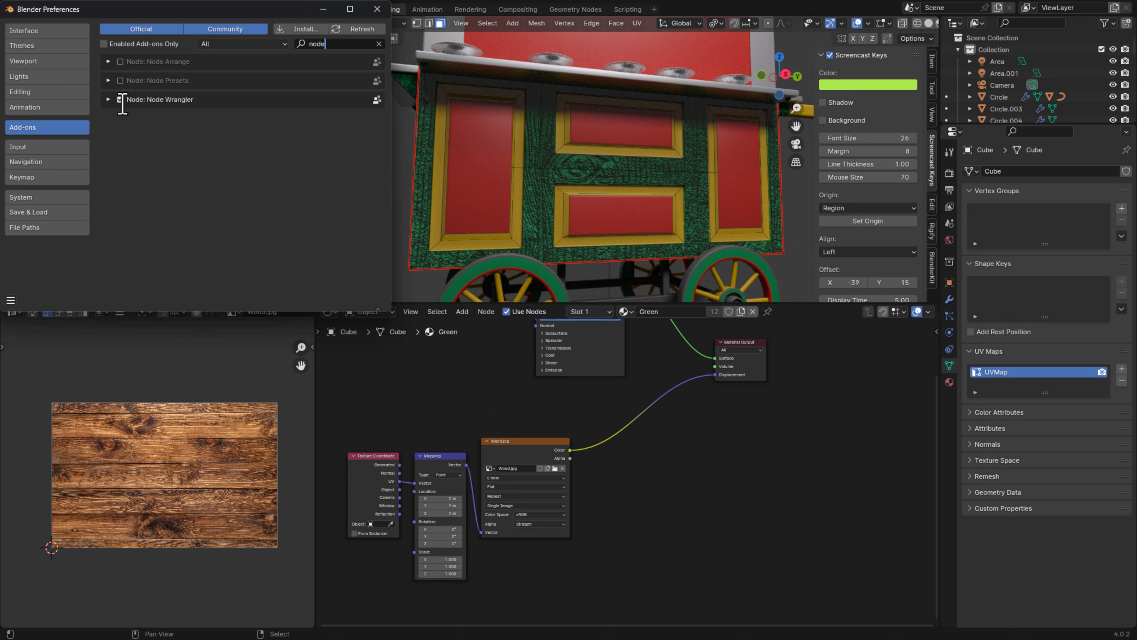
click(377, 9)
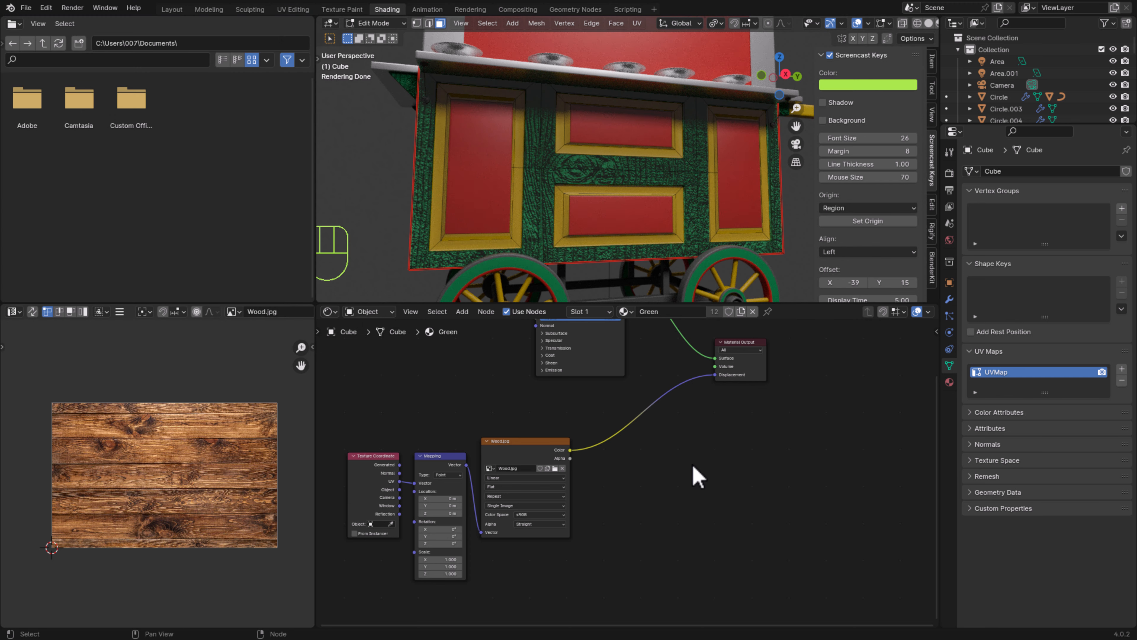
scroll(670, 522, down, 1)
click(663, 531)
scroll(529, 522, up, 1)
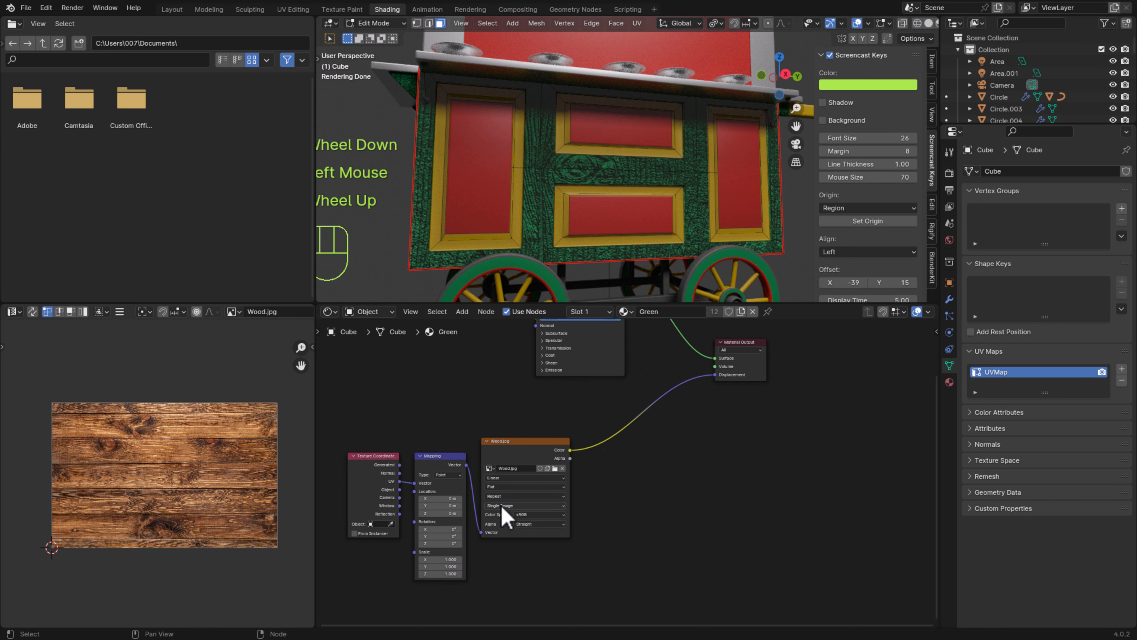
Try the Texture Coordinate's Generated output on the Mapping node's Vector input, and reconnect the UV output in its place
scroll(511, 531, up, 3)
middle_drag(497, 526, 598, 454)
scroll(490, 483, up, 1)
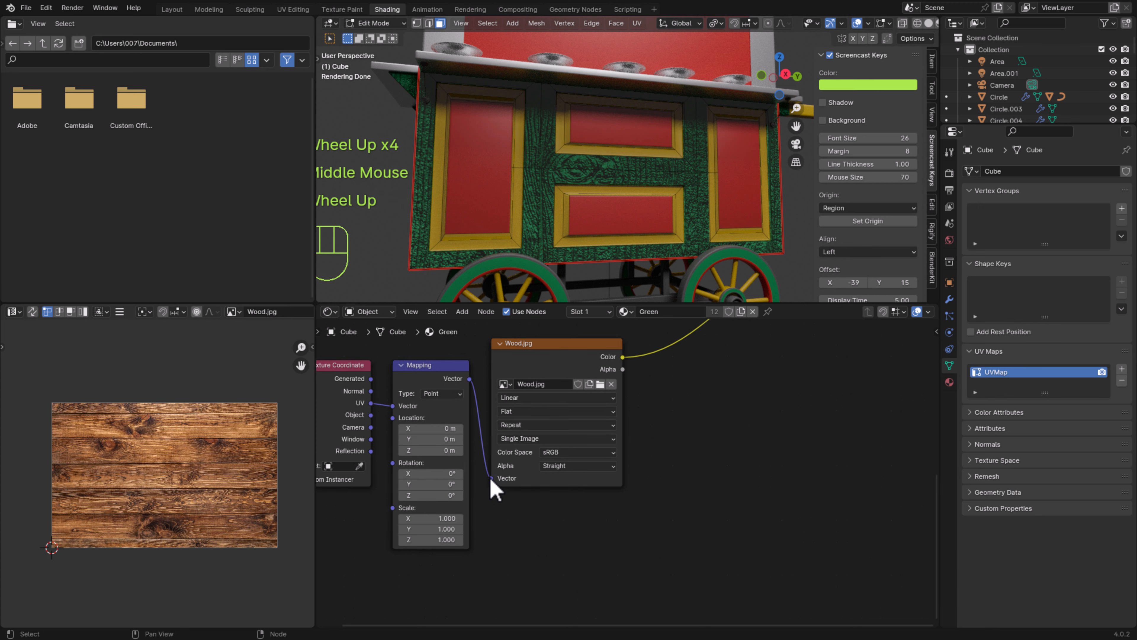
mouse_move(490, 482)
middle_down()
mouse_move(463, 449)
mouse_move(510, 478)
middle_up()
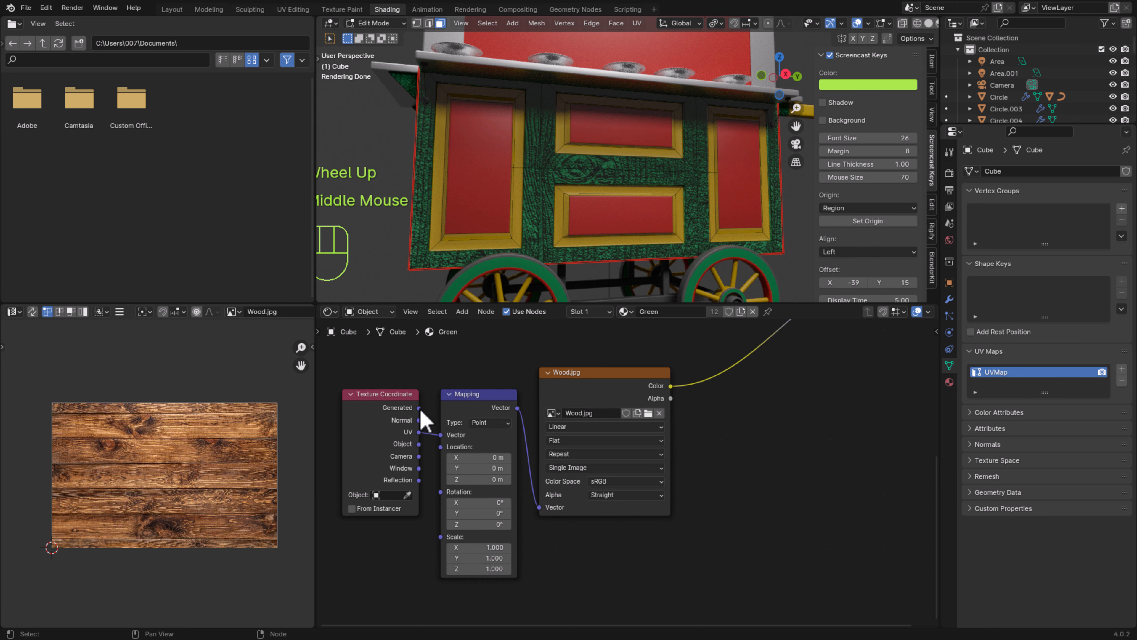
drag(419, 407, 441, 435)
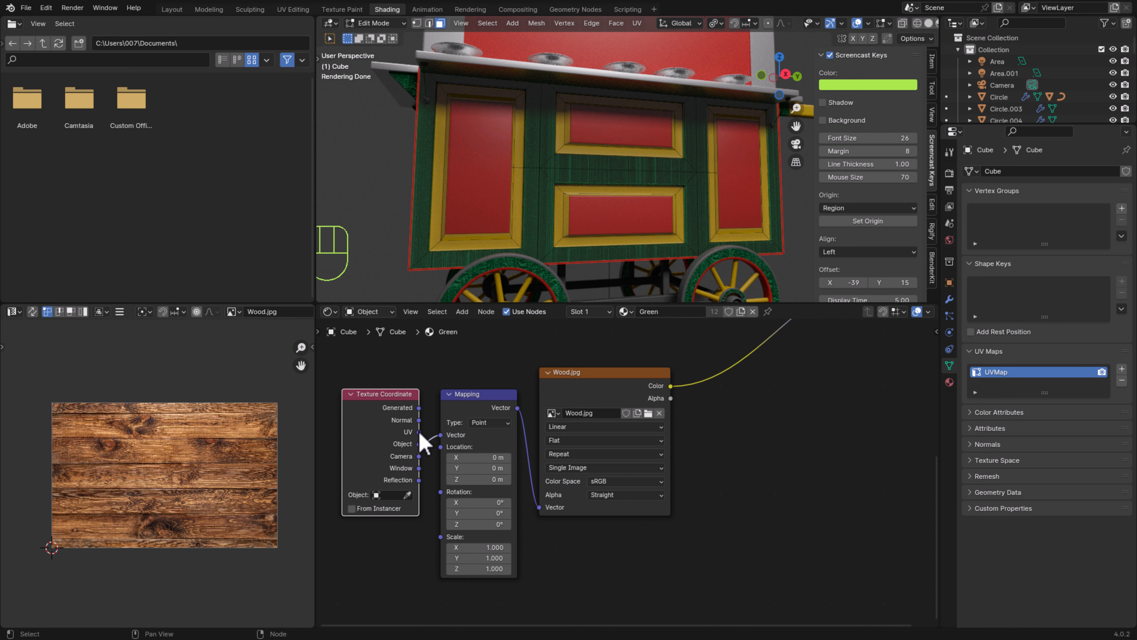
drag(420, 435, 439, 435)
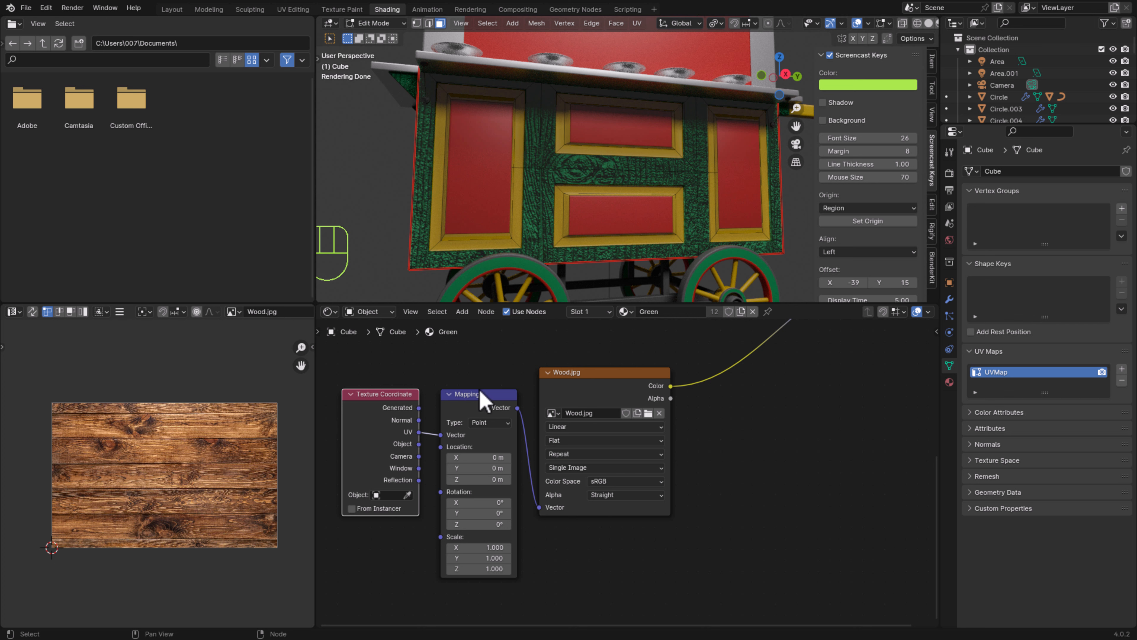
Try a Mapping node scale of X 2.8, Y 1.2 and Z 1.3 for the wood texture
middle_drag(656, 591, 667, 515)
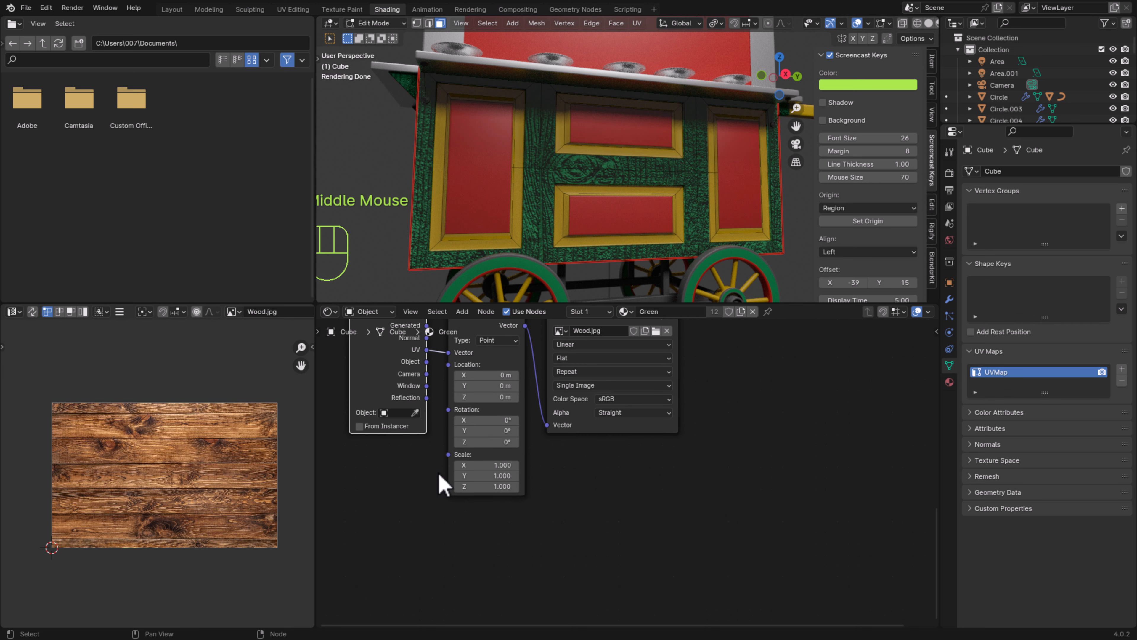
drag(475, 466, 396, 487)
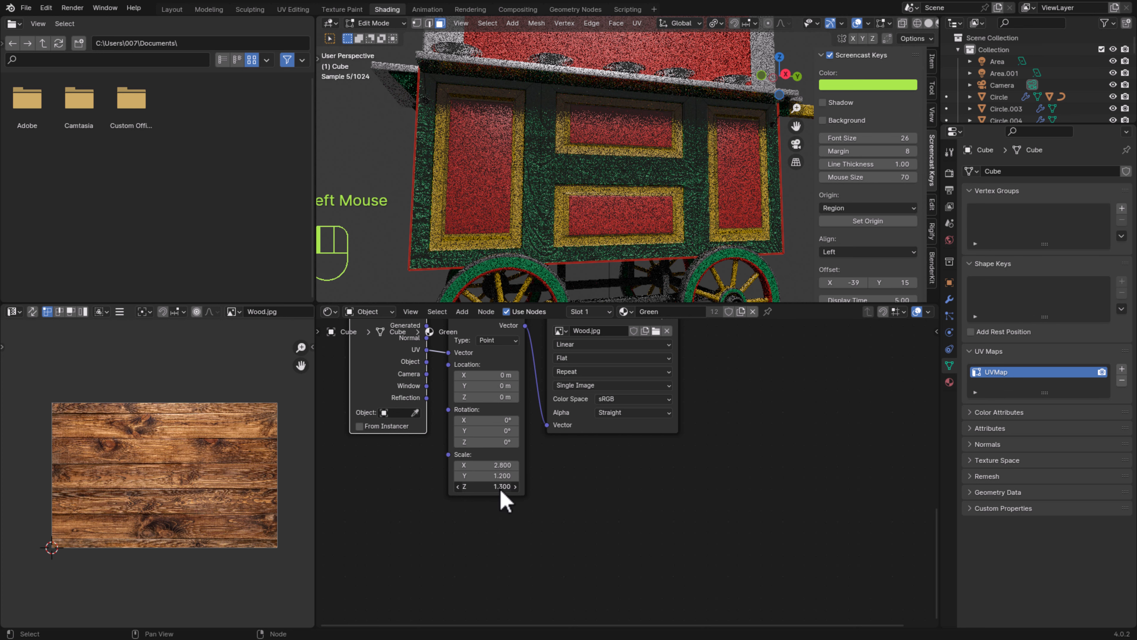
key(ctrl)
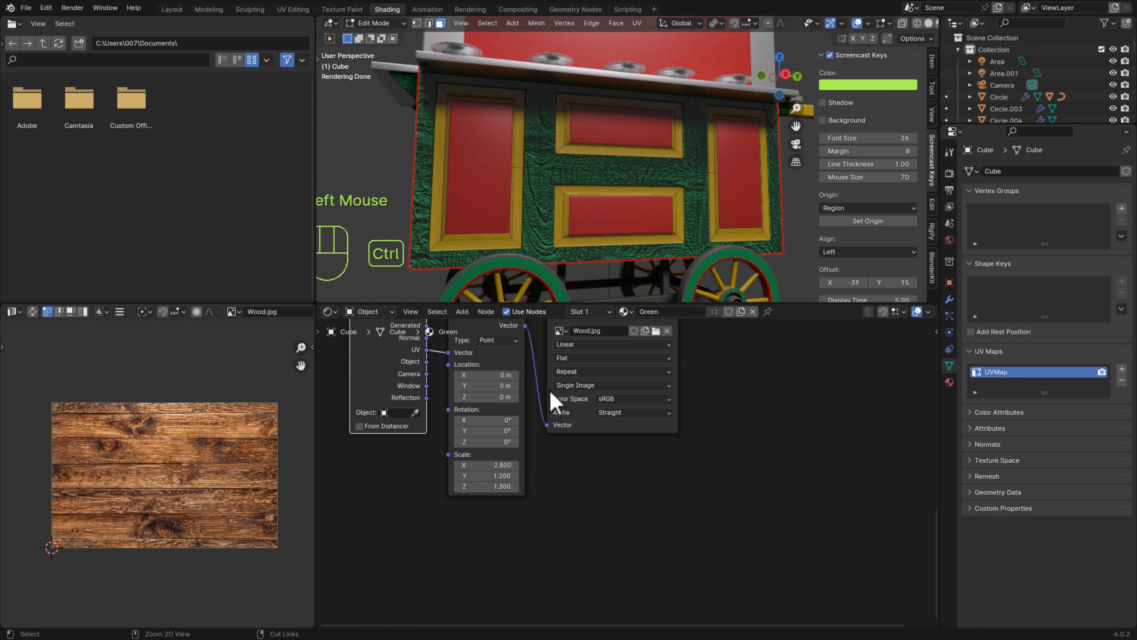
Undo the Mapping node's scale changes
key(ctrl+z)
key(ctrl+z)
key(ctrl+z)
key(ctrl+z)
key(ctrl+z)
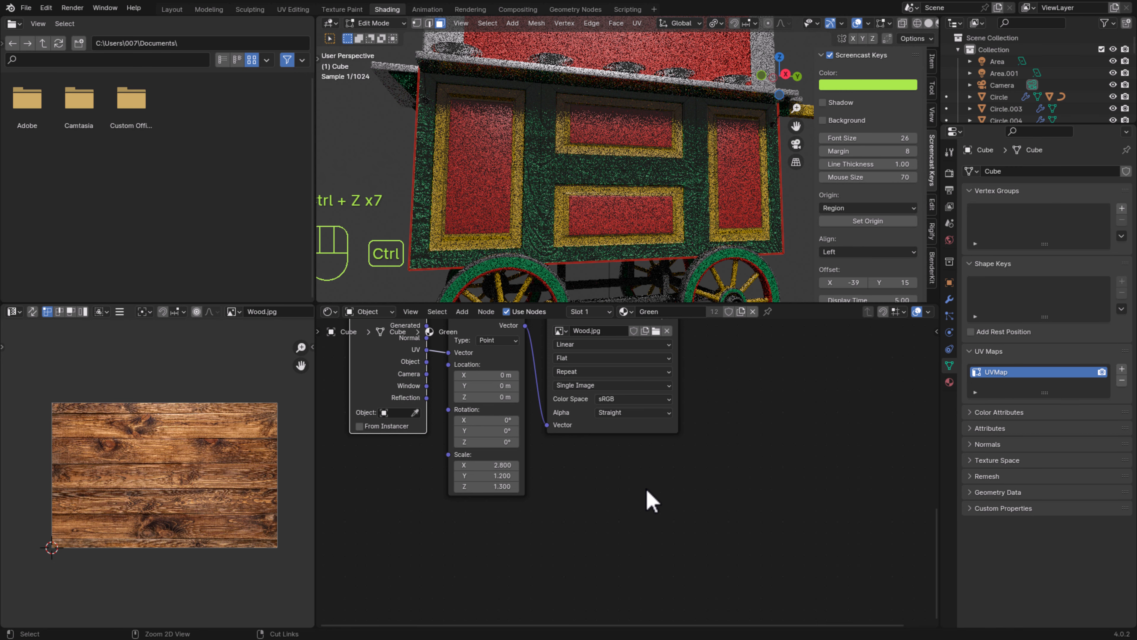
key(ctrl+z)
key(ctrl+z)
key(ctrl+z)
key(ctrl+shift+z)
key(ctrl+shift+z)
key(ctrl+shift+z)
key(ctrl+shift+z)
Select the green face between the two centre panels and examine its UV island over the wood image
middle_drag(617, 490, 574, 496)
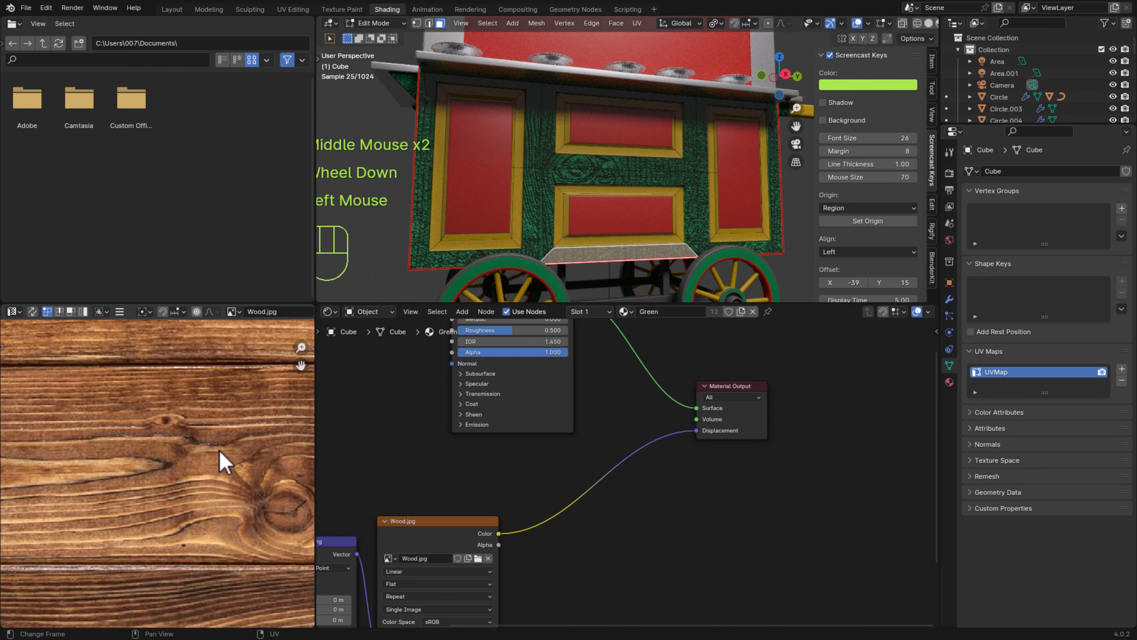
scroll(221, 464, down, 4)
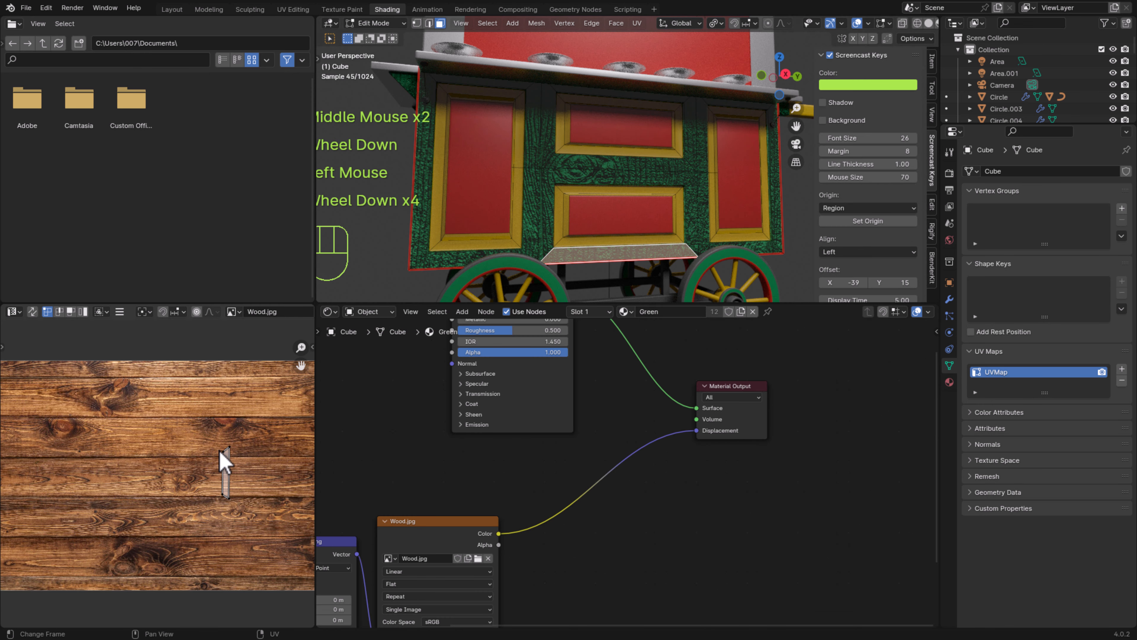
scroll(221, 464, up, 1)
double_click(599, 169)
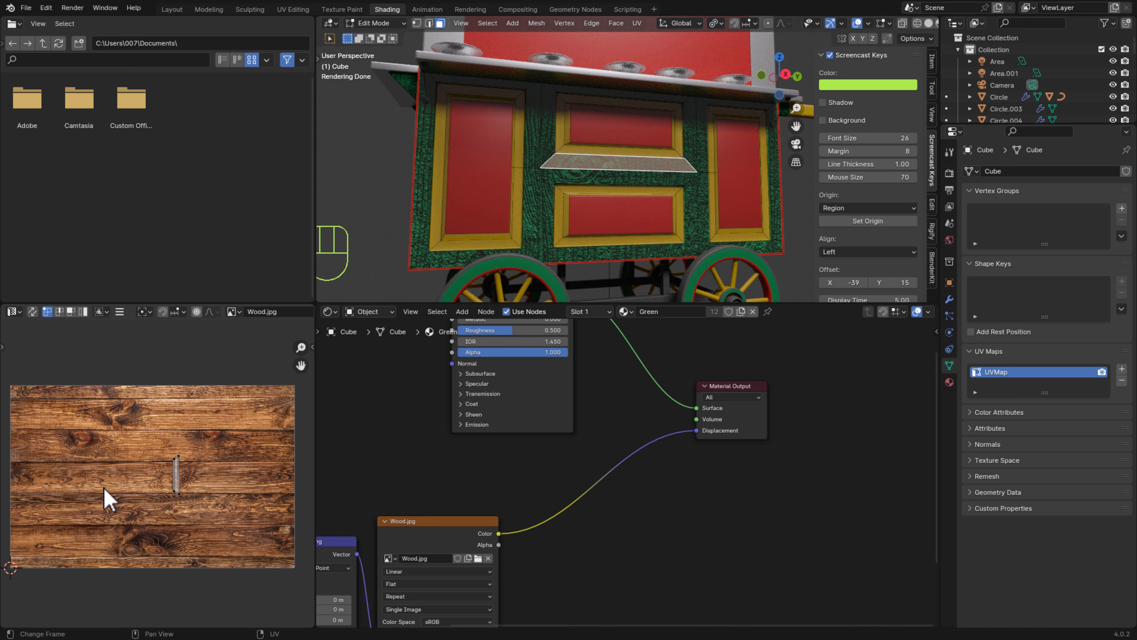
Try moving the selected face's UV island across the wood image
click(152, 515)
click(179, 456)
click(177, 456)
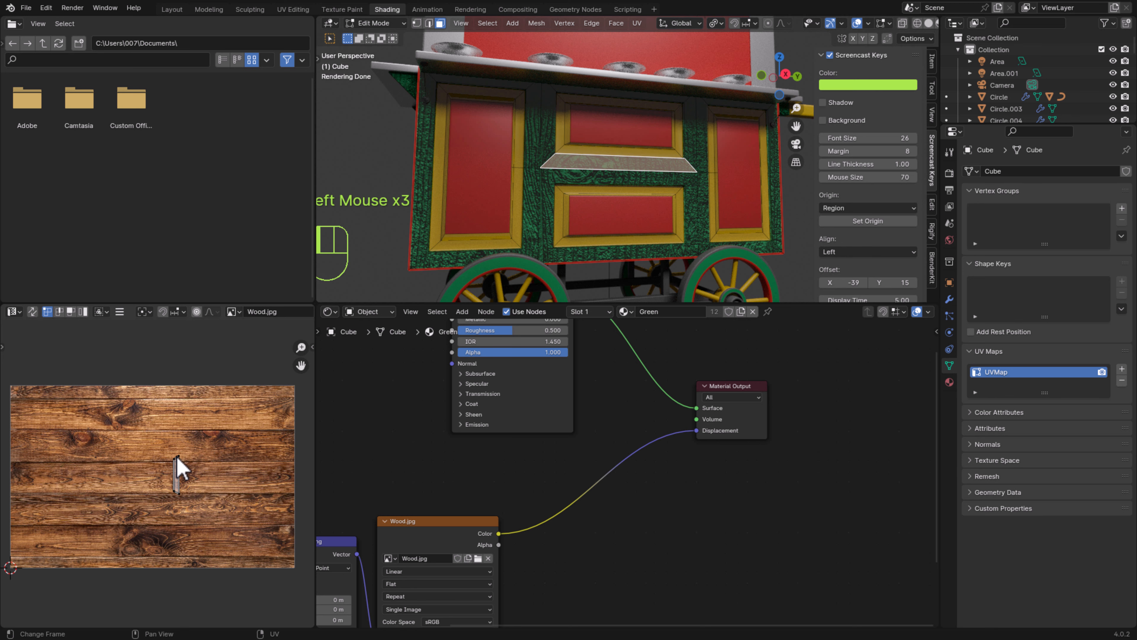
drag(178, 456, 177, 461)
key(ctrl+z)
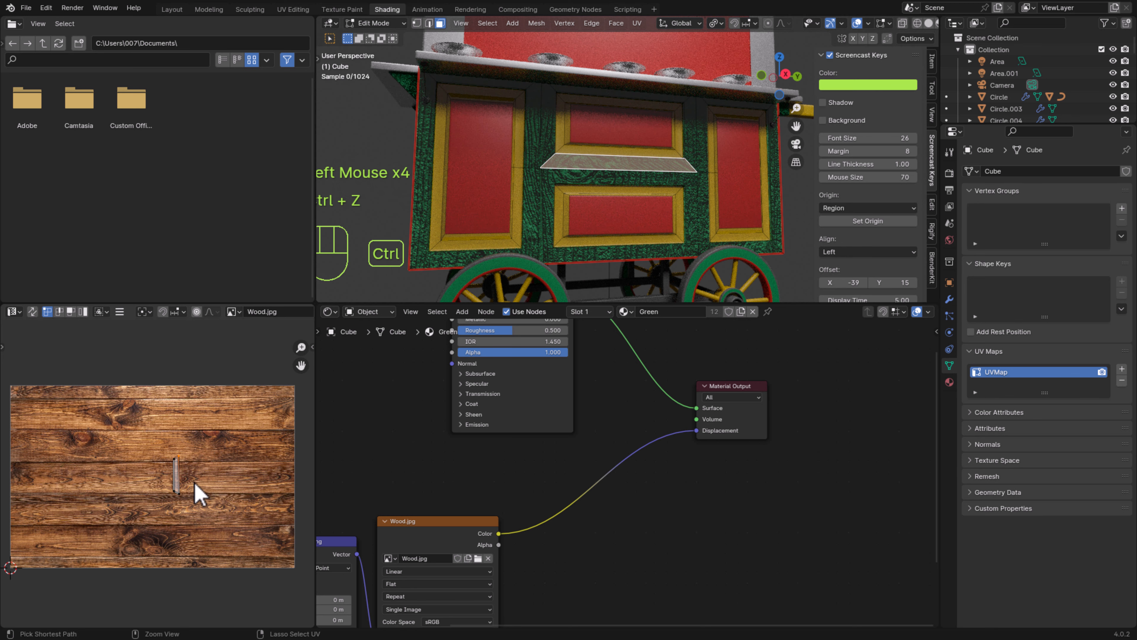
key(g)
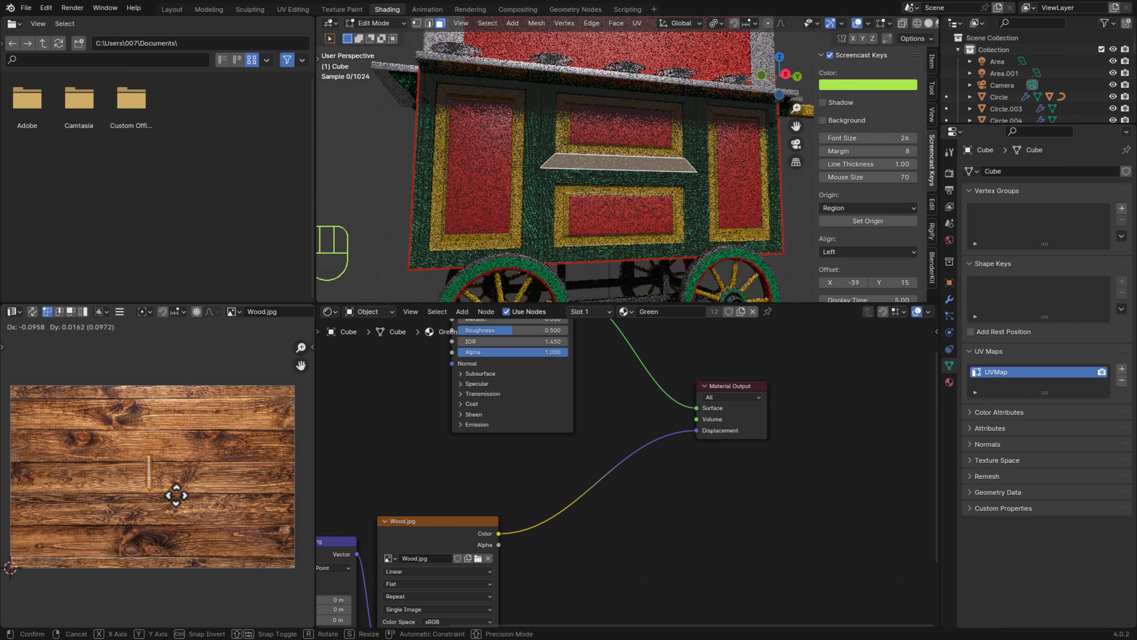
right_click(199, 492)
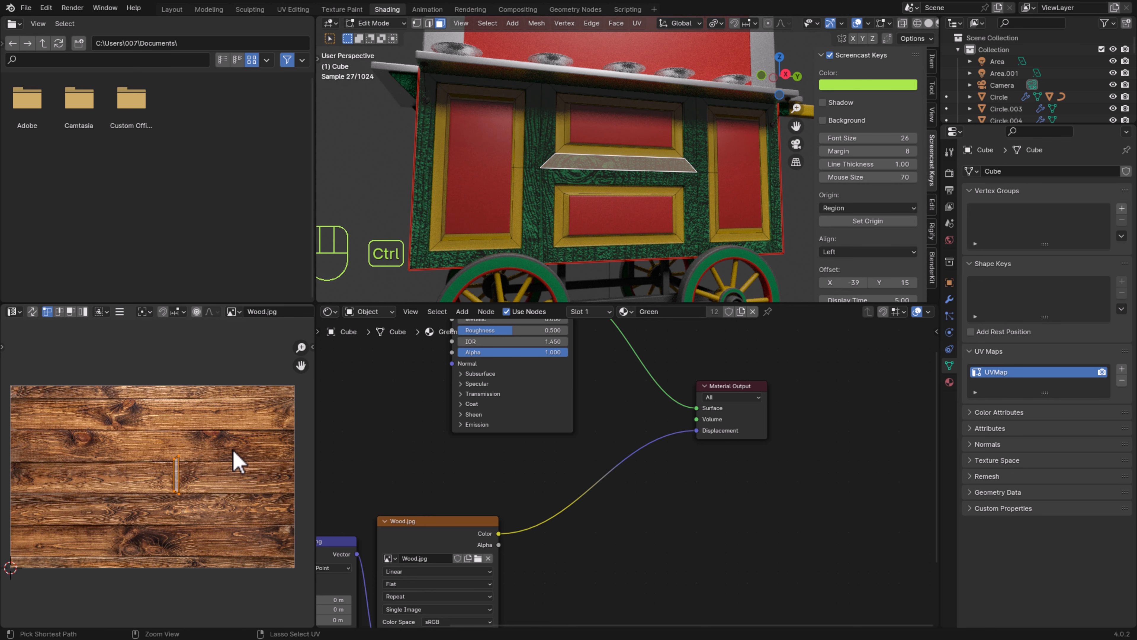
key(ctrl+z)
double_click(238, 462)
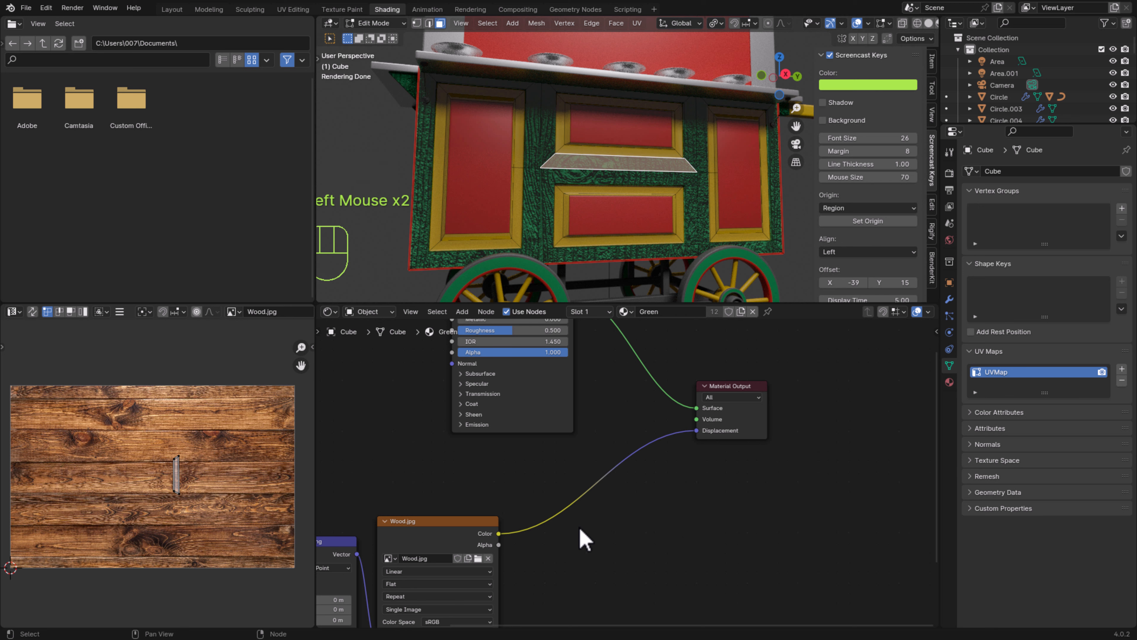
Insert a Displacement node into the link between the Wood.jpg texture and the Material Output's Displacement input
middle_drag(573, 560, 610, 496)
scroll(609, 496, down, 3)
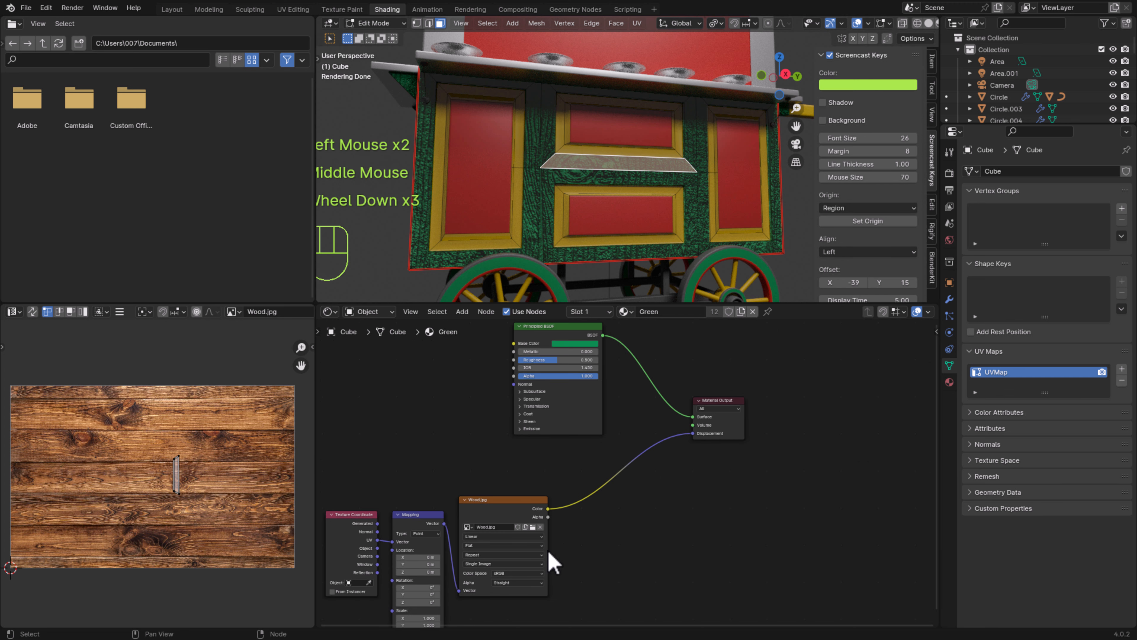
middle_drag(553, 559, 582, 501)
middle_drag(559, 210, 586, 229)
scroll(580, 223, up, 1)
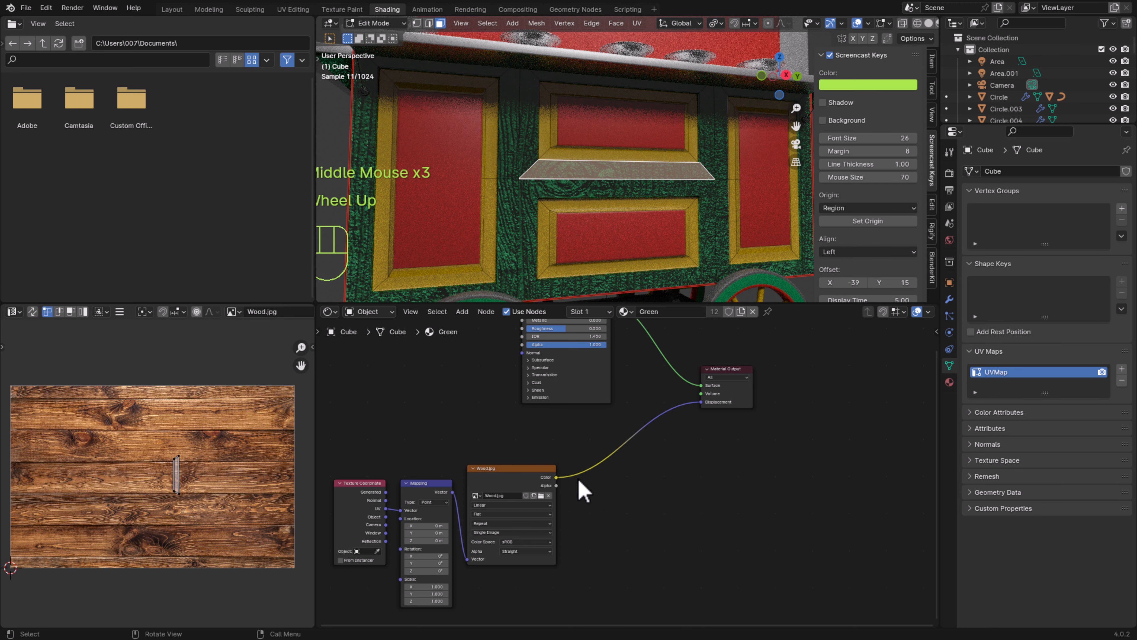
scroll(627, 475, down, 1)
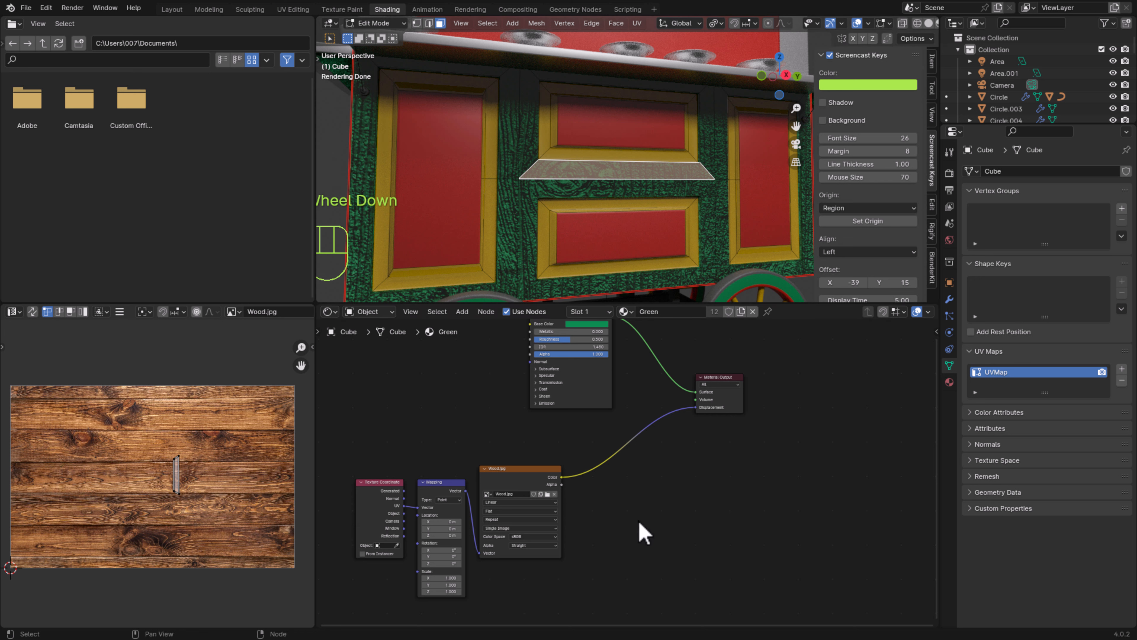
key(shift+a)
click(625, 439)
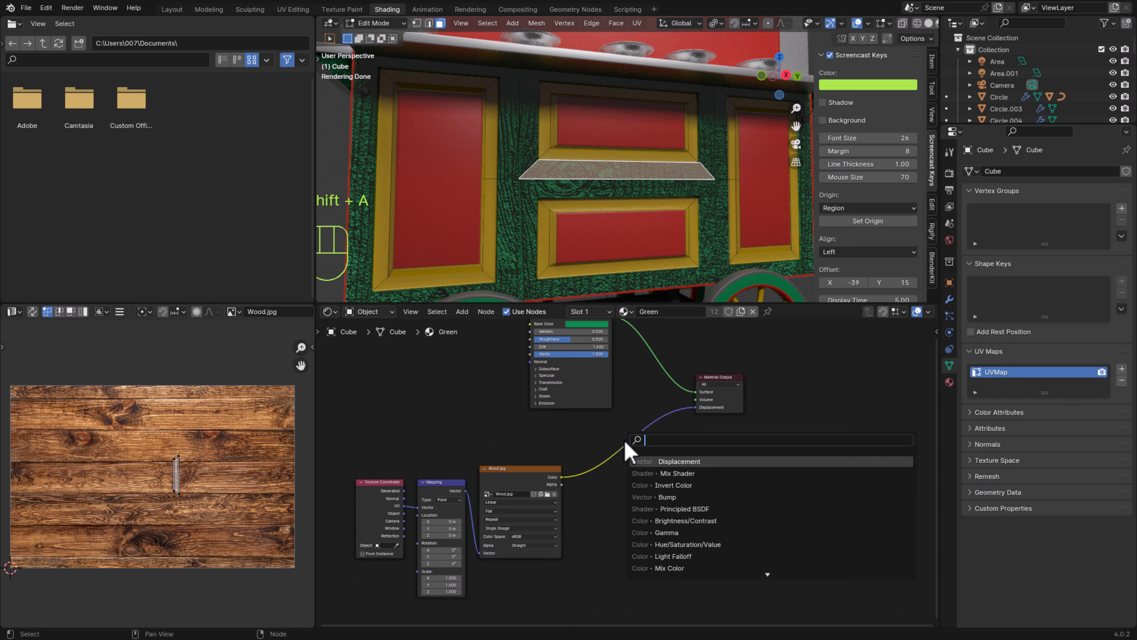
click(718, 462)
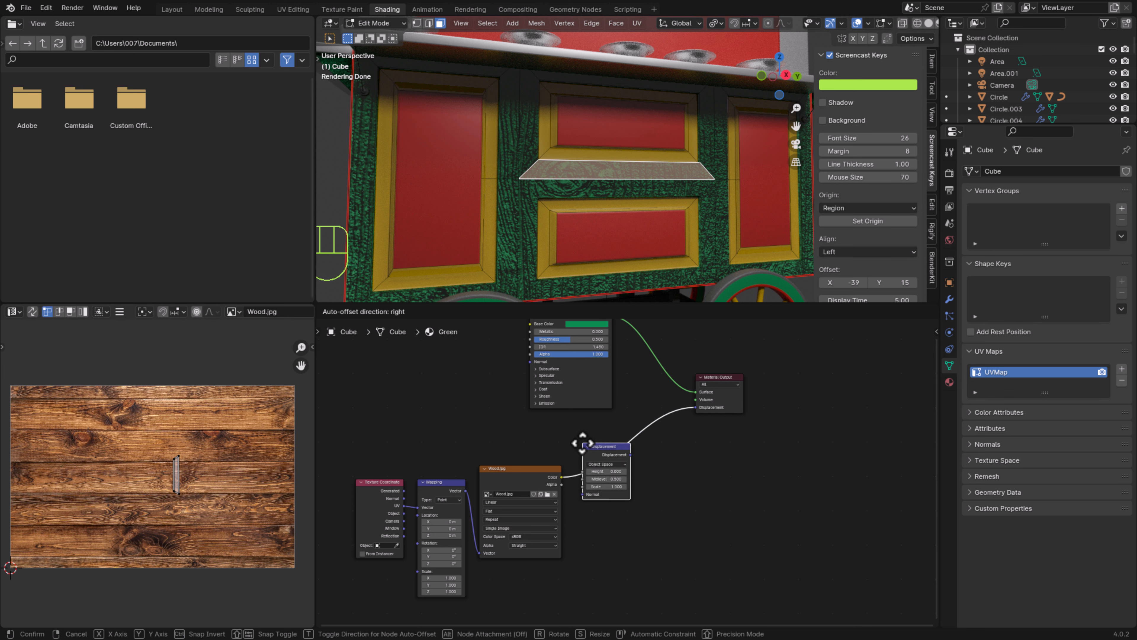
click(599, 425)
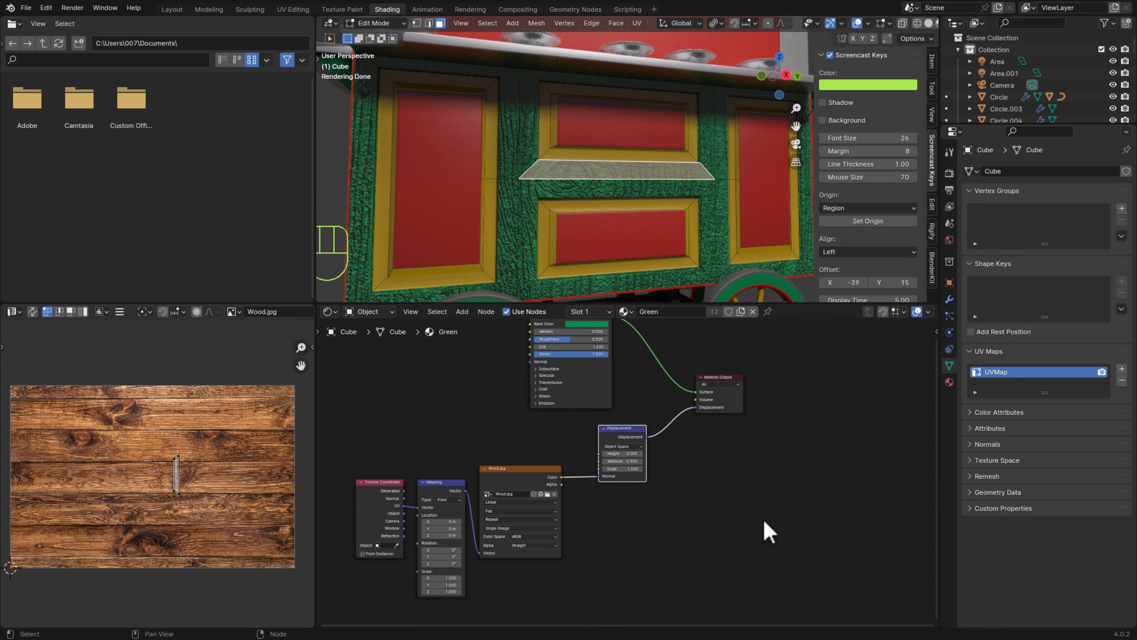
Set the Displacement node's Midlevel to 0.2 and Scale to 0.6
scroll(635, 490, up, 6)
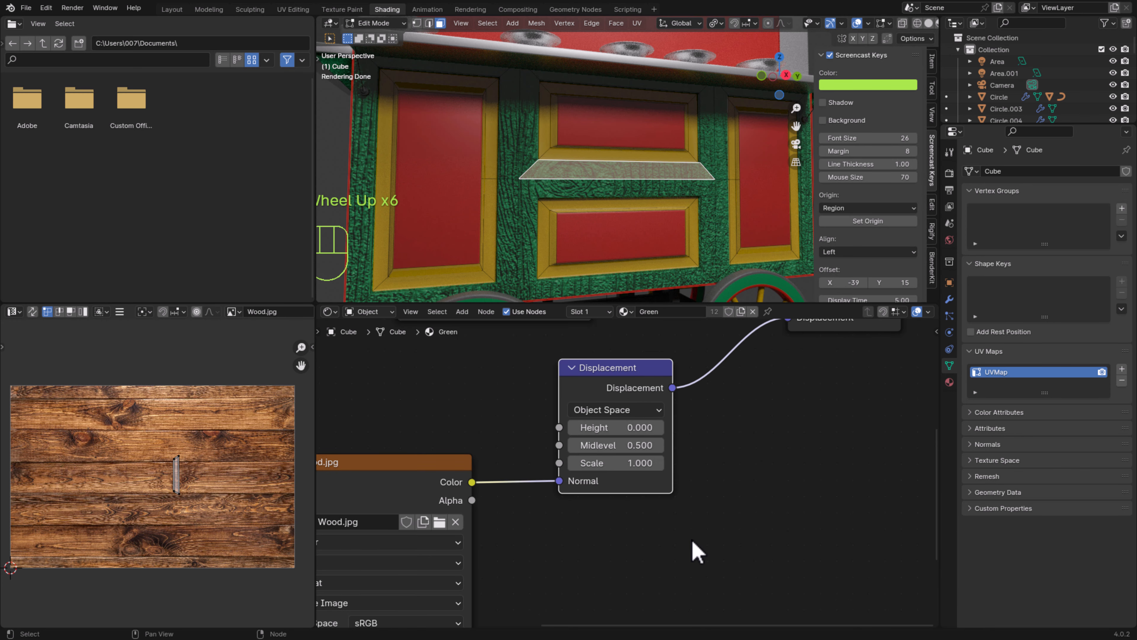
click(610, 447)
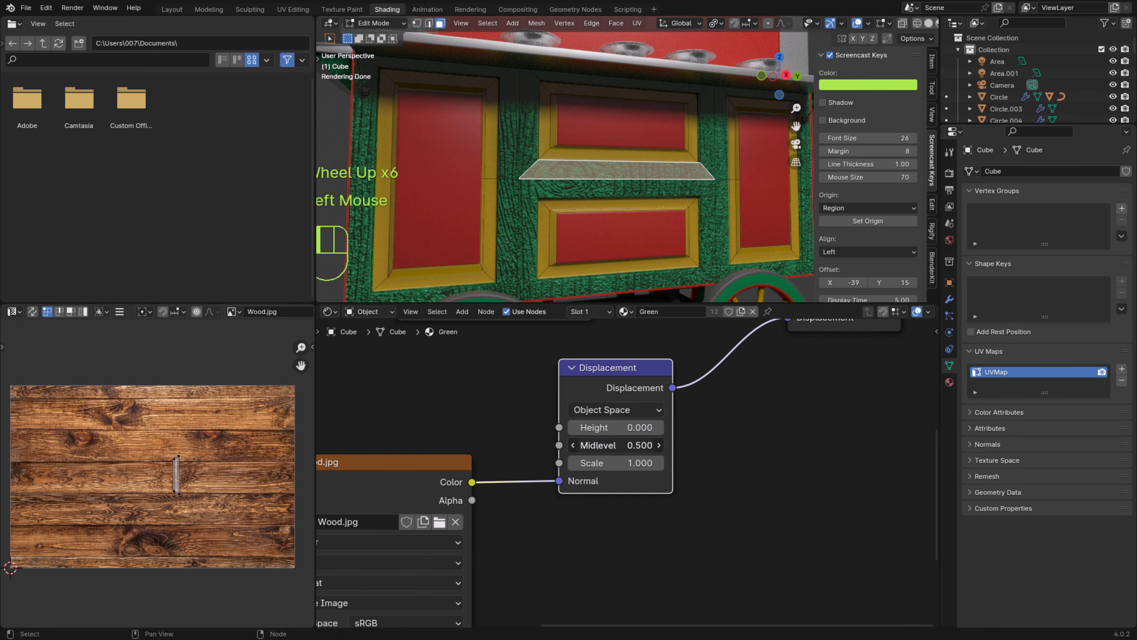
drag(611, 448, 602, 447)
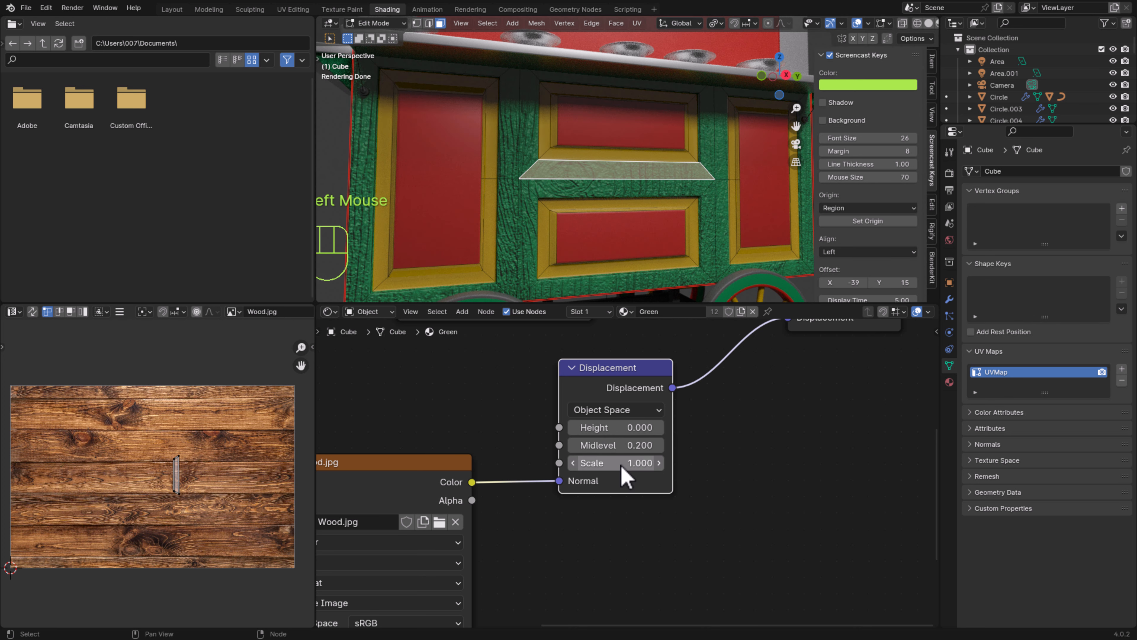
mouse_move(627, 464)
mouse_down()
mouse_move(603, 464)
mouse_move(625, 464)
mouse_up()
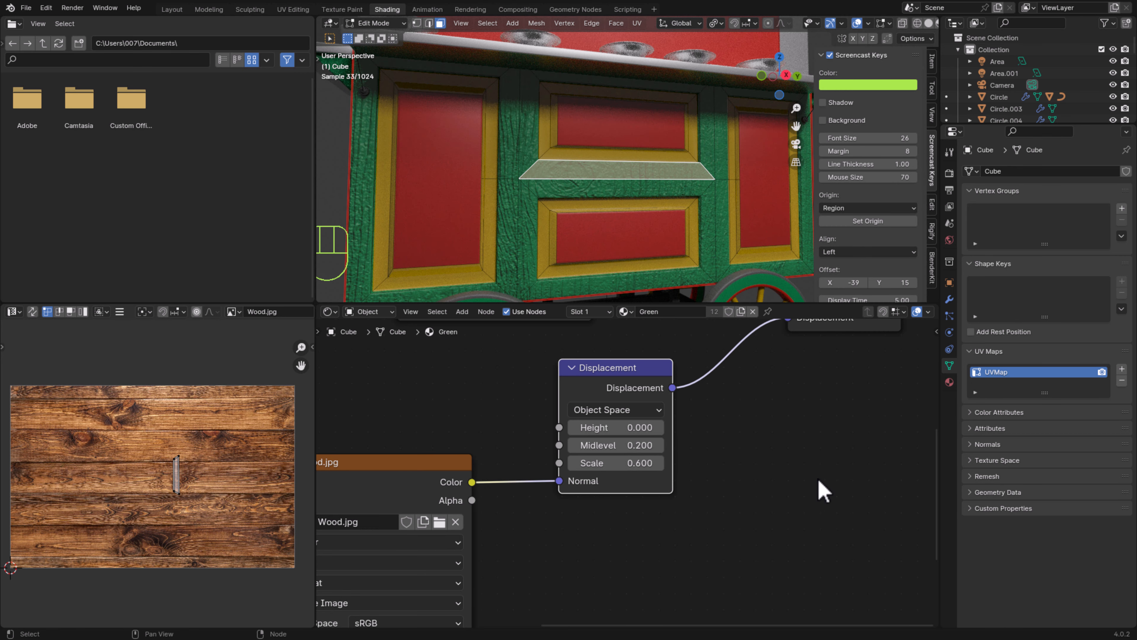
Set the Displacement node's Scale to 0.7
scroll(814, 479, down, 1)
scroll(685, 186, down, 2)
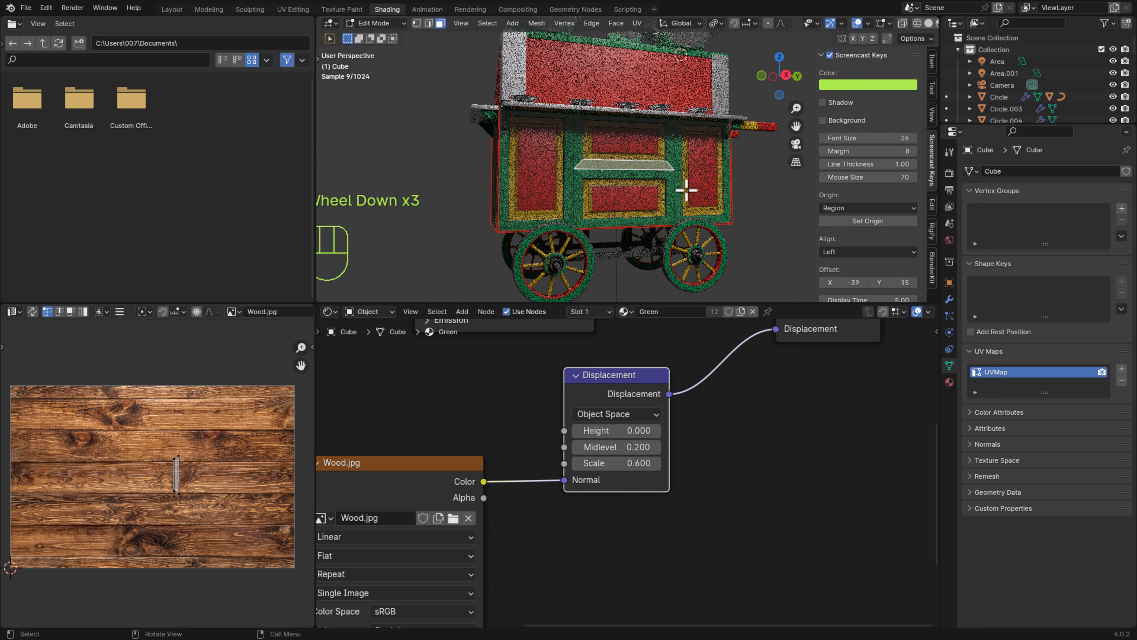
scroll(724, 203, up, 3)
click(657, 466)
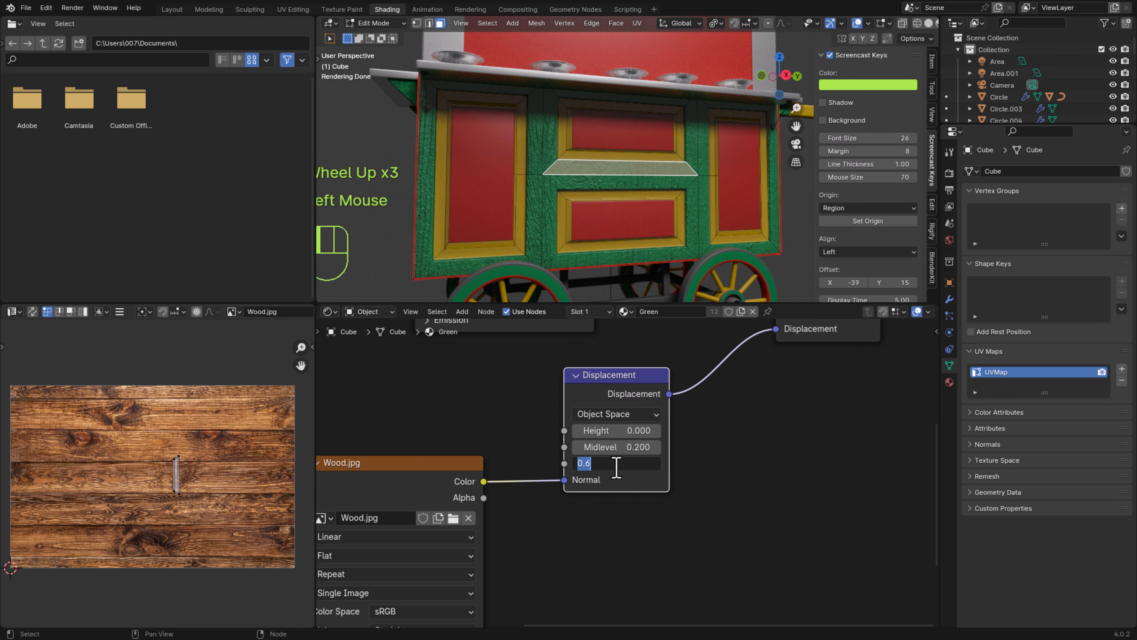
drag(617, 467, 529, 467)
text(0.7)
key(Return)
click(805, 513)
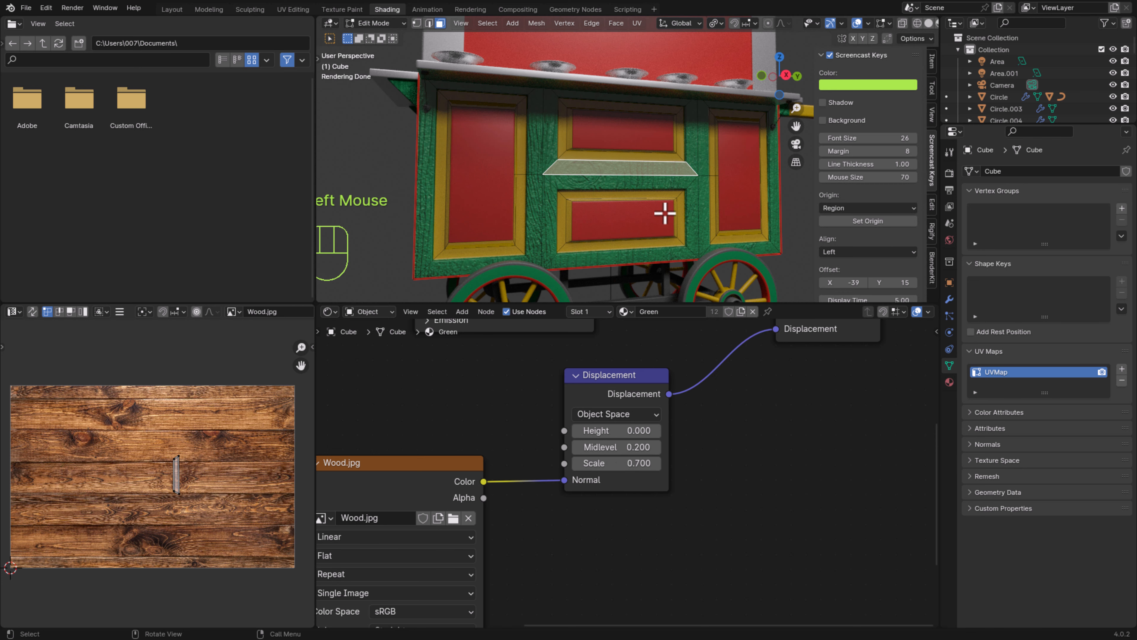
Examine the wood-grain relief on the cart's green frame from close up and from farther away
scroll(706, 229, up, 2)
middle_drag(706, 229, 675, 234)
click(693, 253)
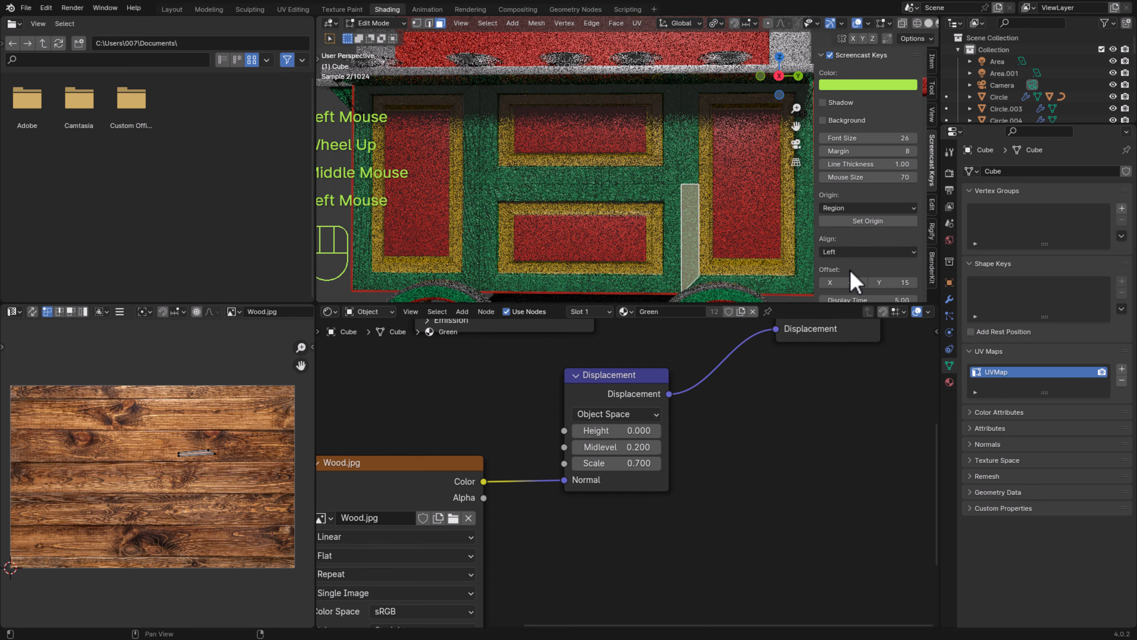
middle_drag(558, 228, 604, 250)
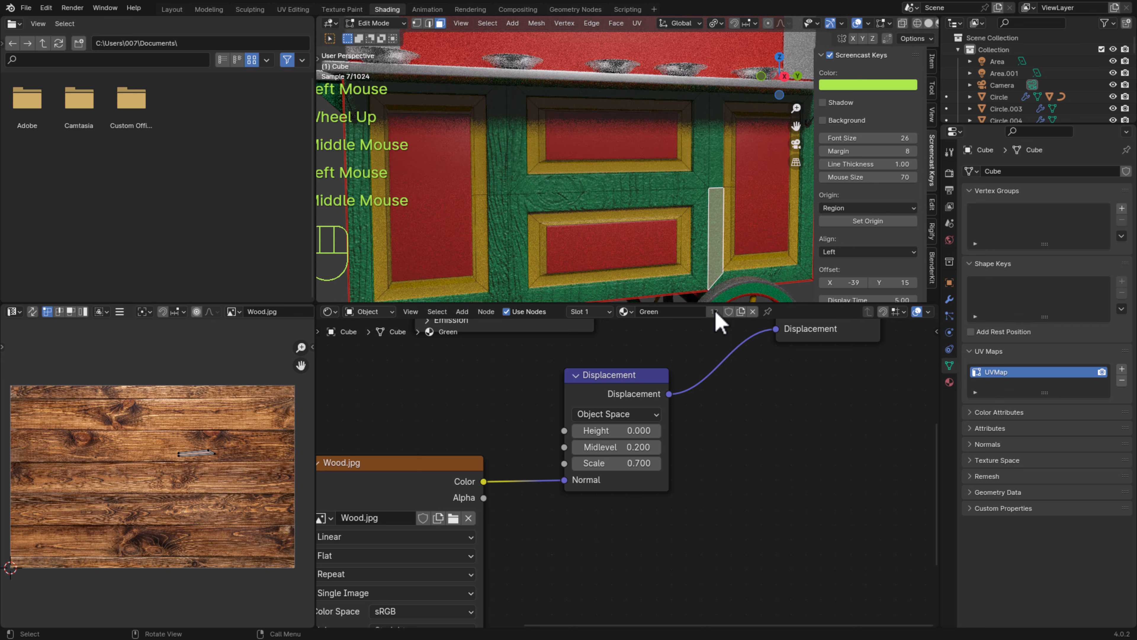
scroll(691, 427, down, 6)
scroll(633, 201, down, 1)
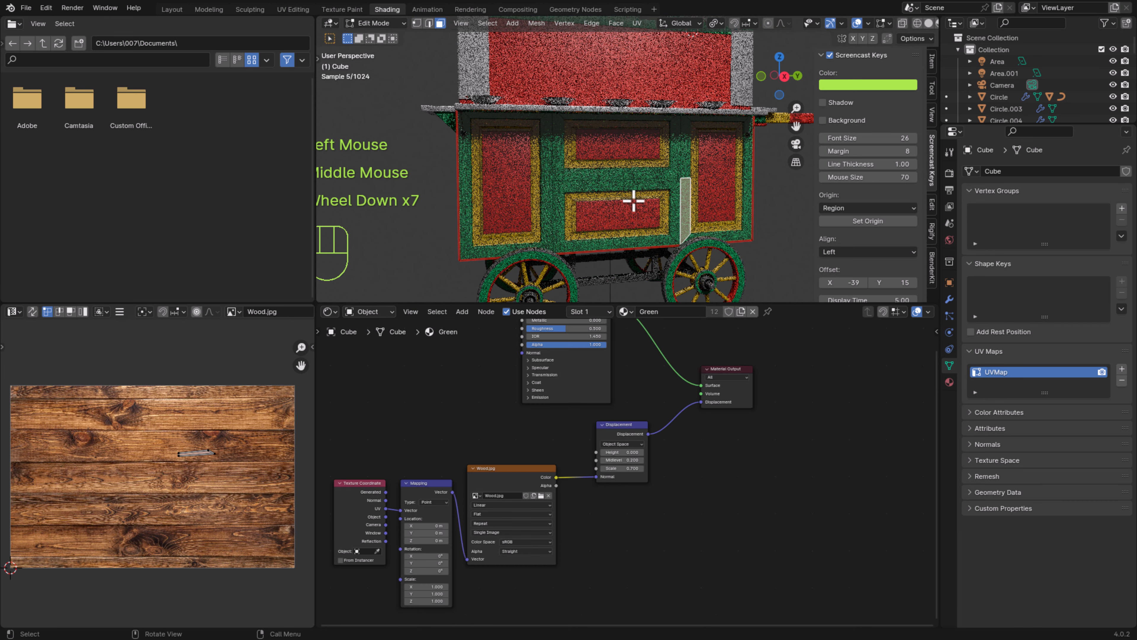
scroll(633, 201, down, 1)
scroll(641, 197, up, 2)
scroll(645, 193, down, 1)
middle_drag(644, 193, 656, 186)
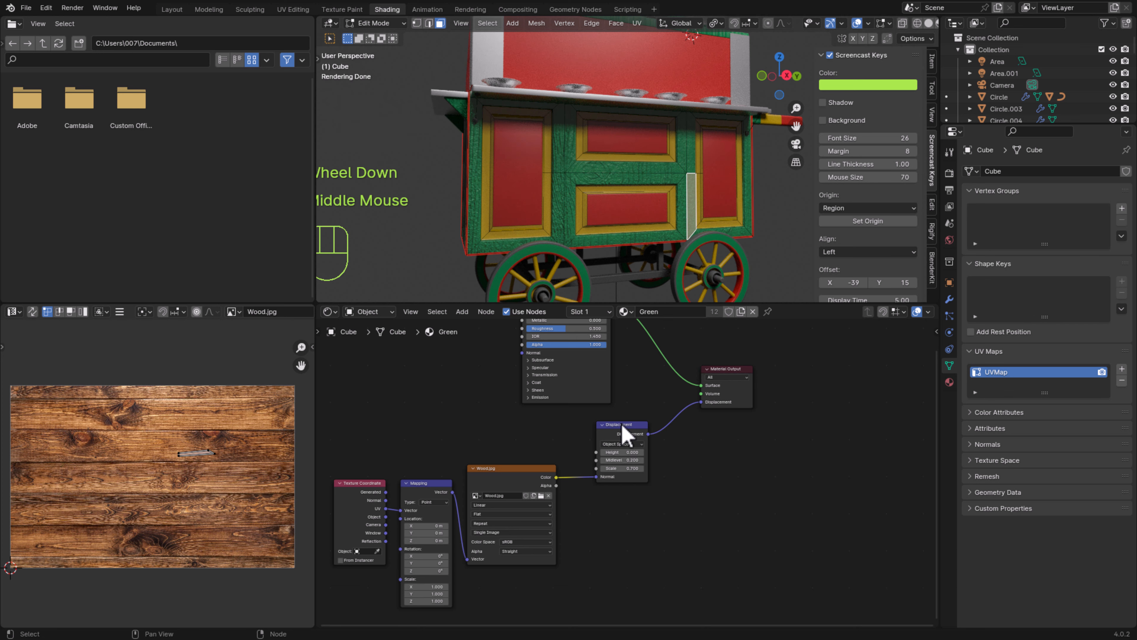
Move the Displacement node down beside the Wood.jpg texture node
drag(624, 432, 600, 480)
scroll(600, 486, down, 1)
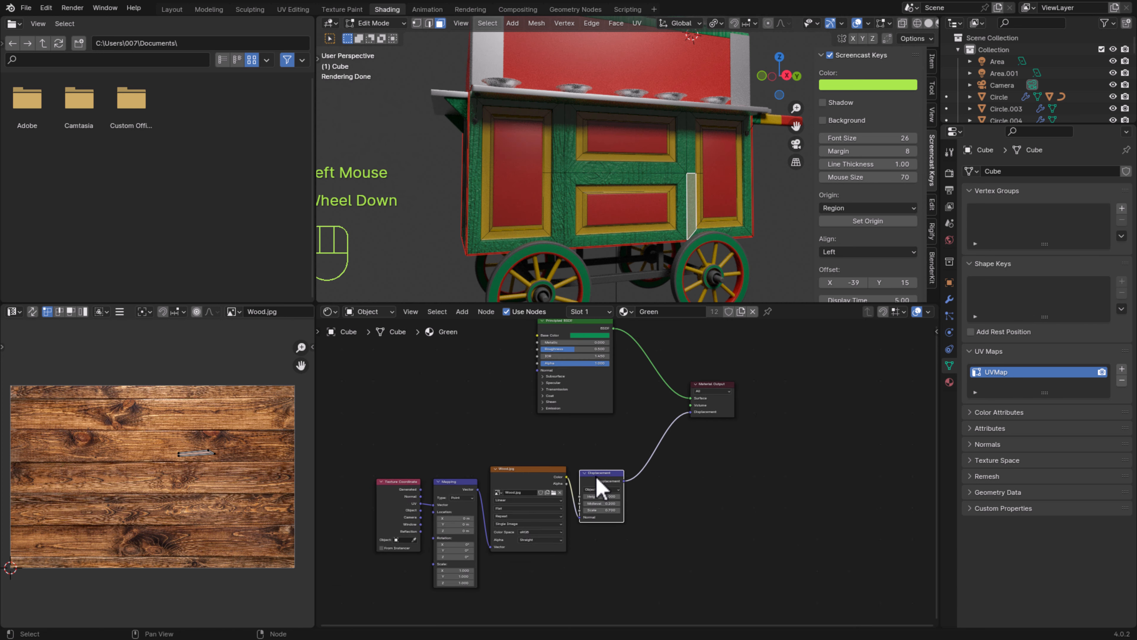
scroll(600, 486, down, 2)
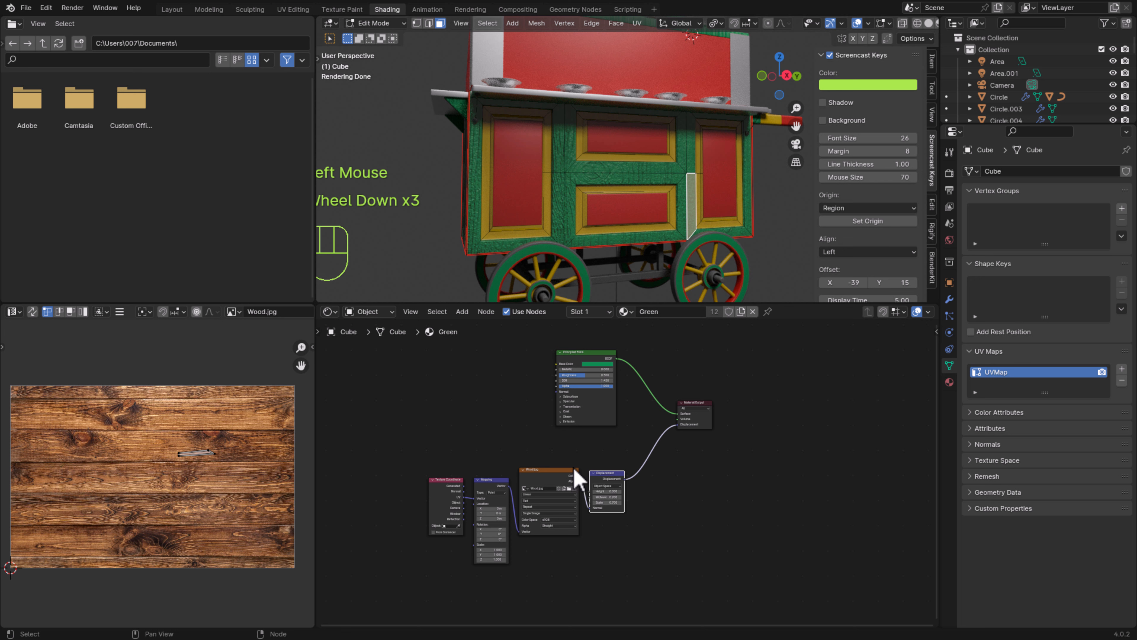
Save the file and join the Texture Coordinate, Mapping, Wood.jpg and Displacement nodes into one frame
key(ctrl+s)
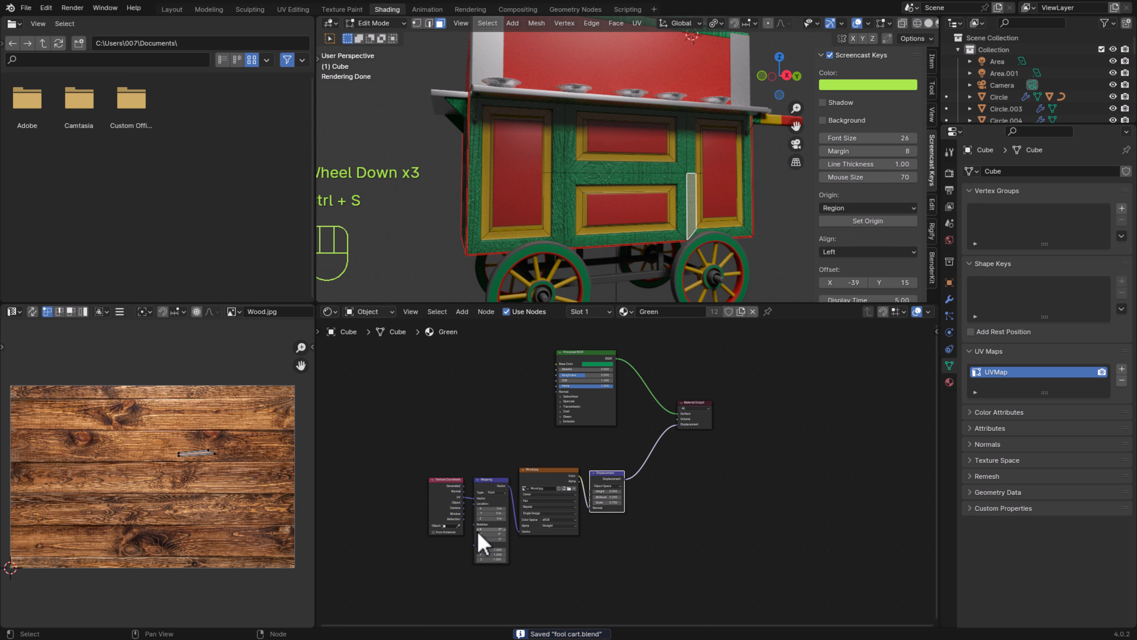
drag(399, 548, 694, 494)
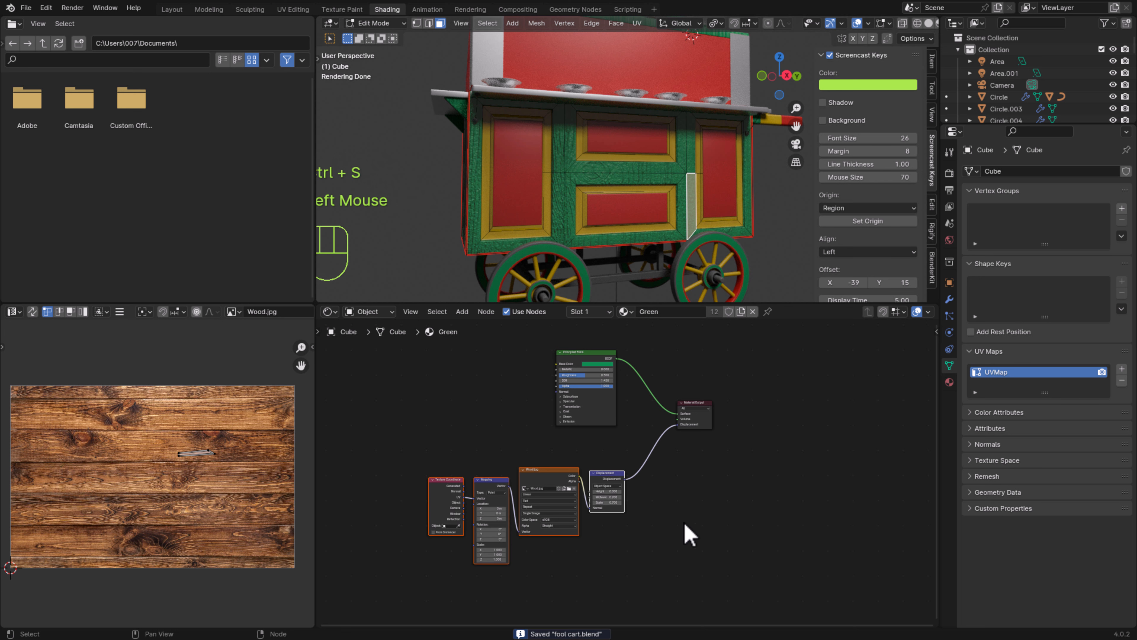
key(ctrl)
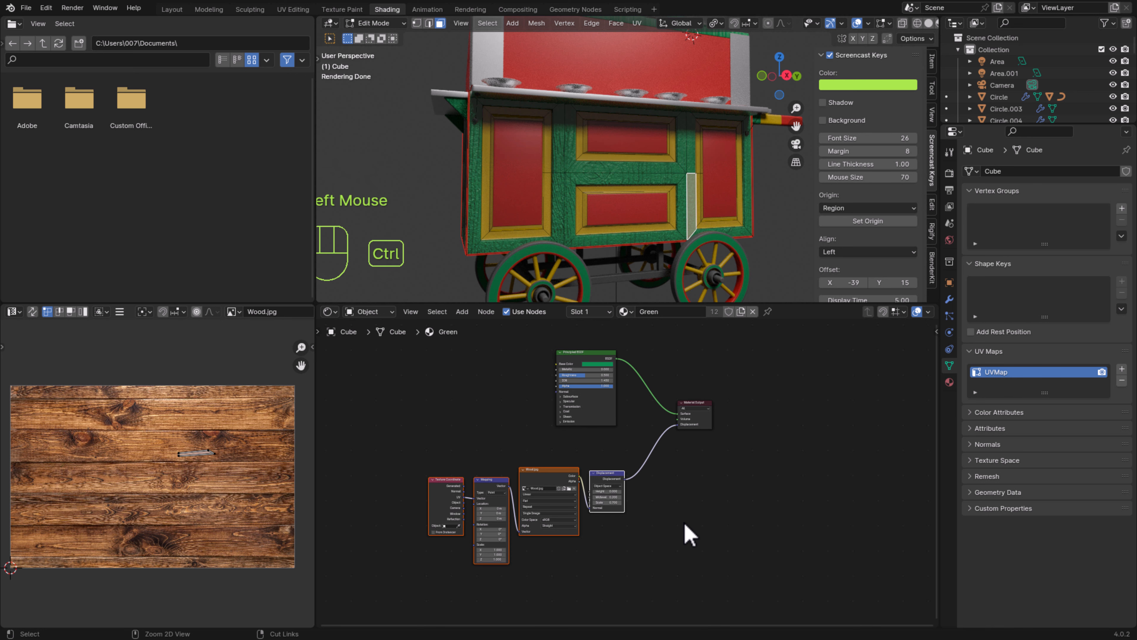
key(ctrl+j)
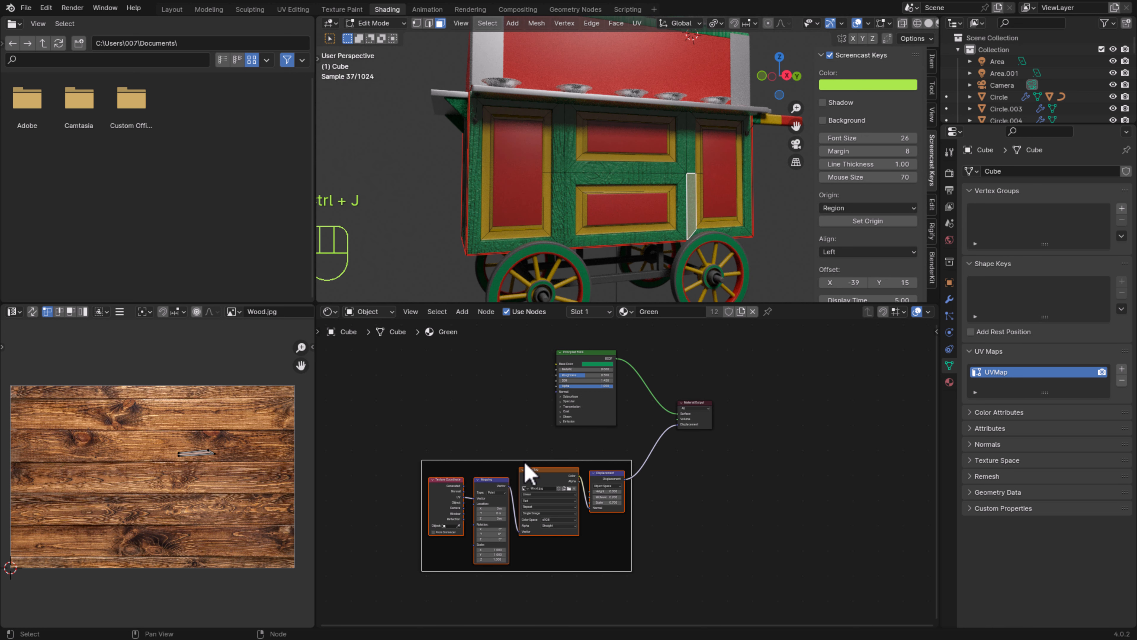
mouse_move(496, 466)
mouse_down()
mouse_move(482, 466)
mouse_move(541, 475)
mouse_move(496, 463)
mouse_up()
click(811, 543)
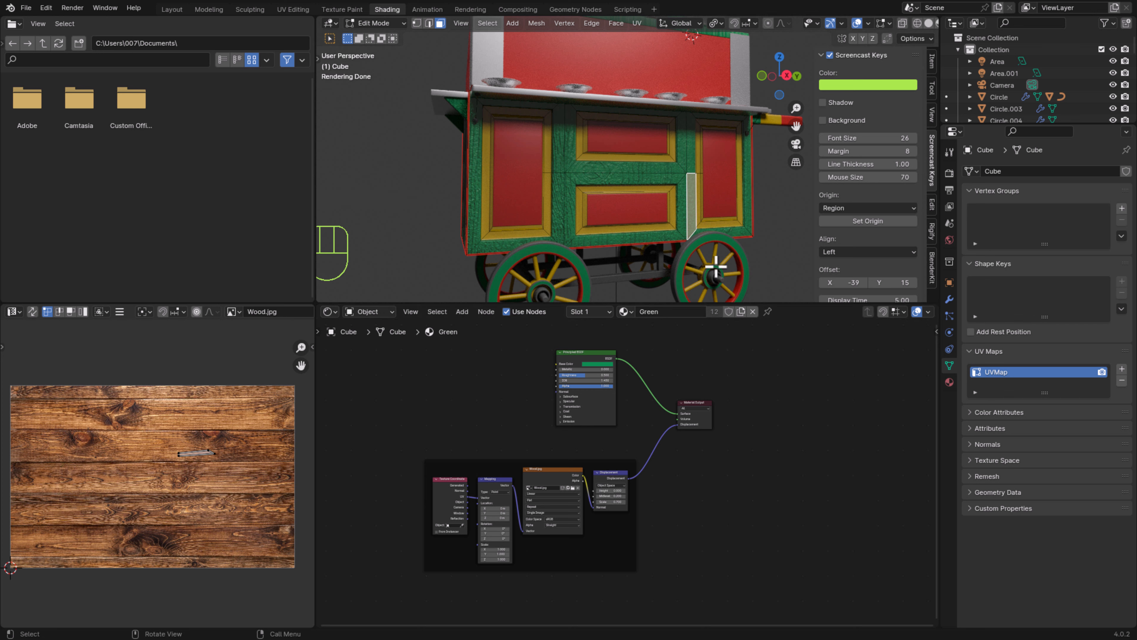
Copy the framed wood displacement nodes from the Green material and paste them into the Red material
scroll(616, 190, up, 3)
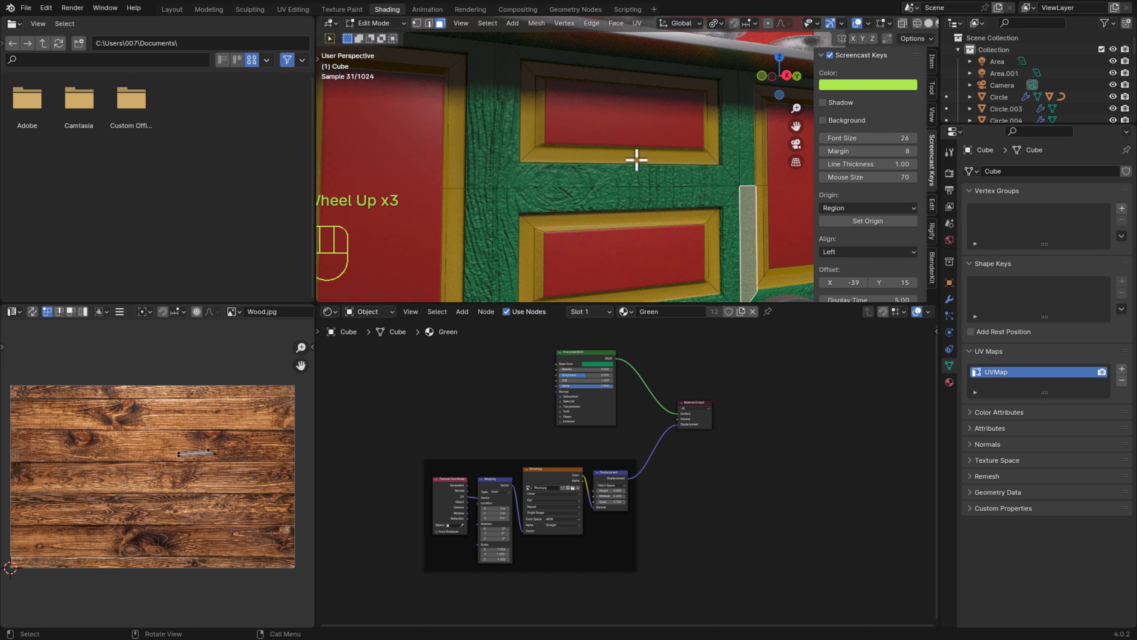
scroll(580, 203, down, 1)
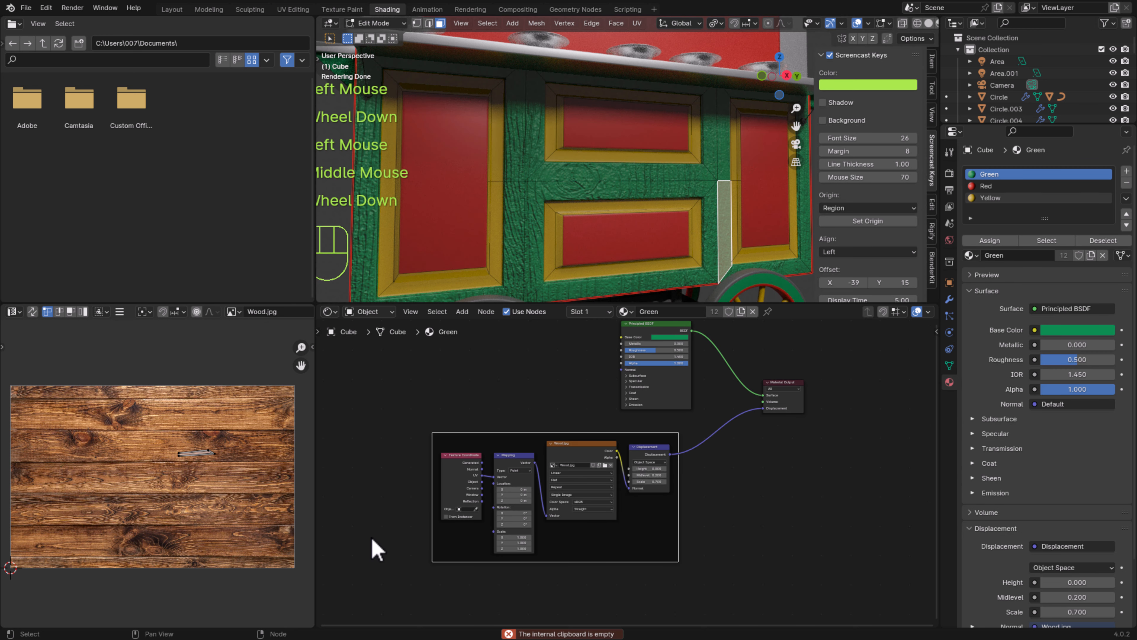
drag(384, 549, 749, 441)
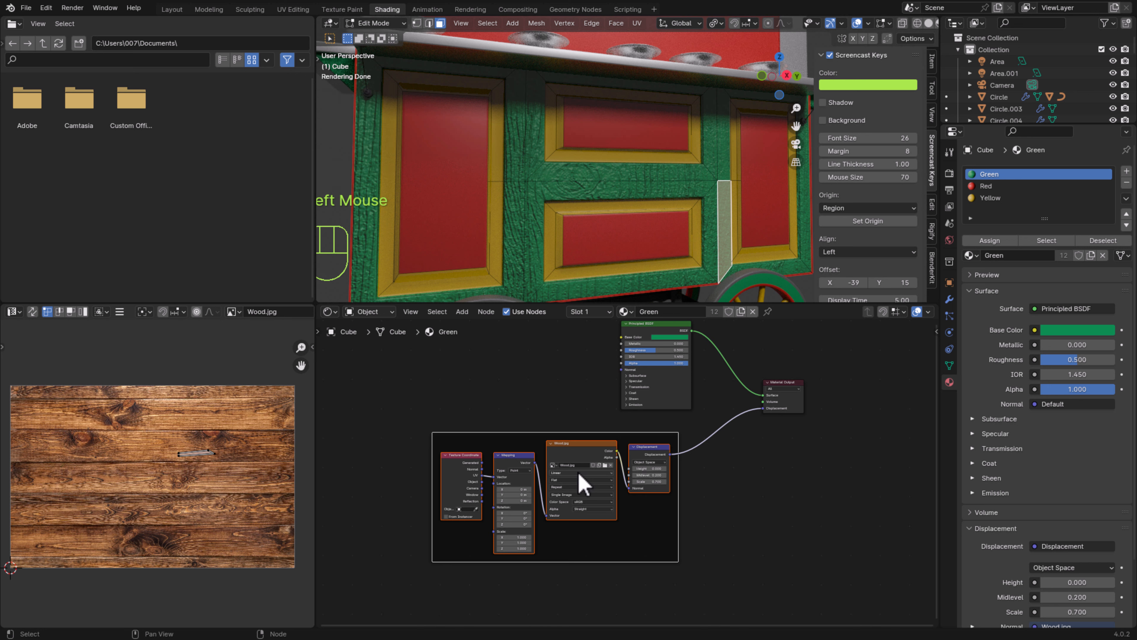
key(ctrl+c)
key(ctrl+c)
key(ctrl+c)
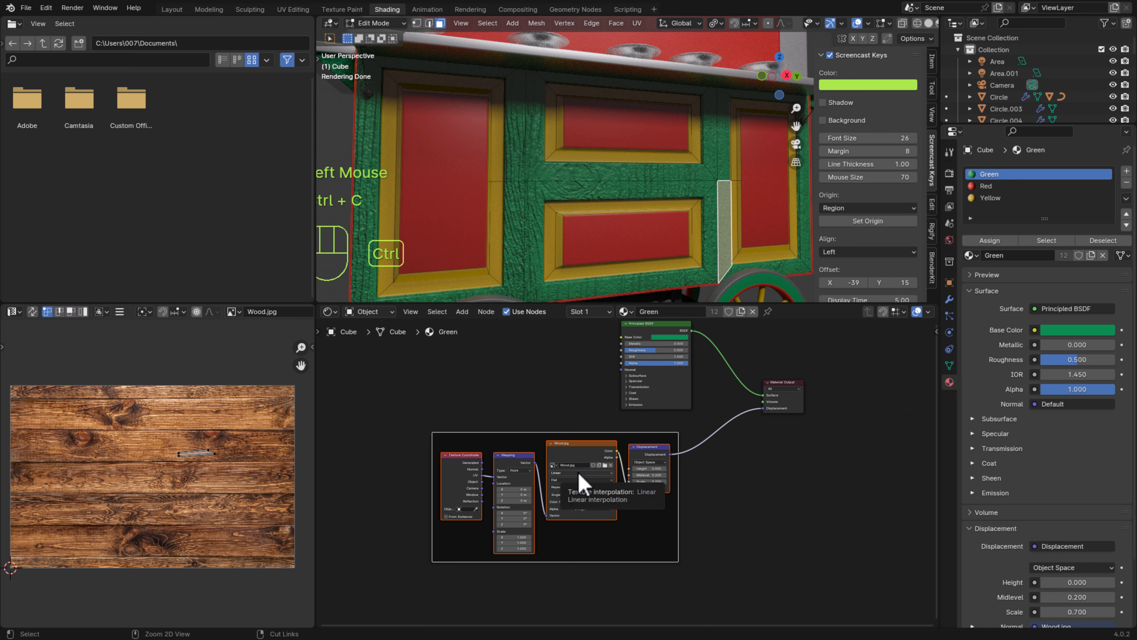
click(987, 186)
click(440, 494)
key(ctrl+v)
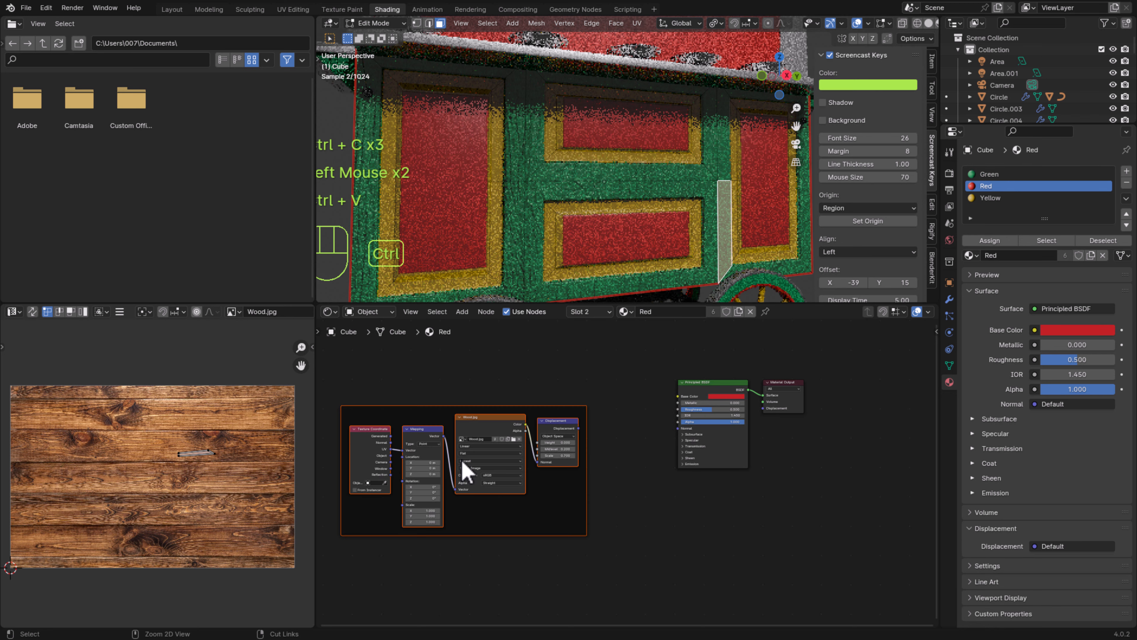
Move the pasted node frame lower than the Principled BSDF and connect its Displacement output to the Material Output's Displacement input
click(437, 409)
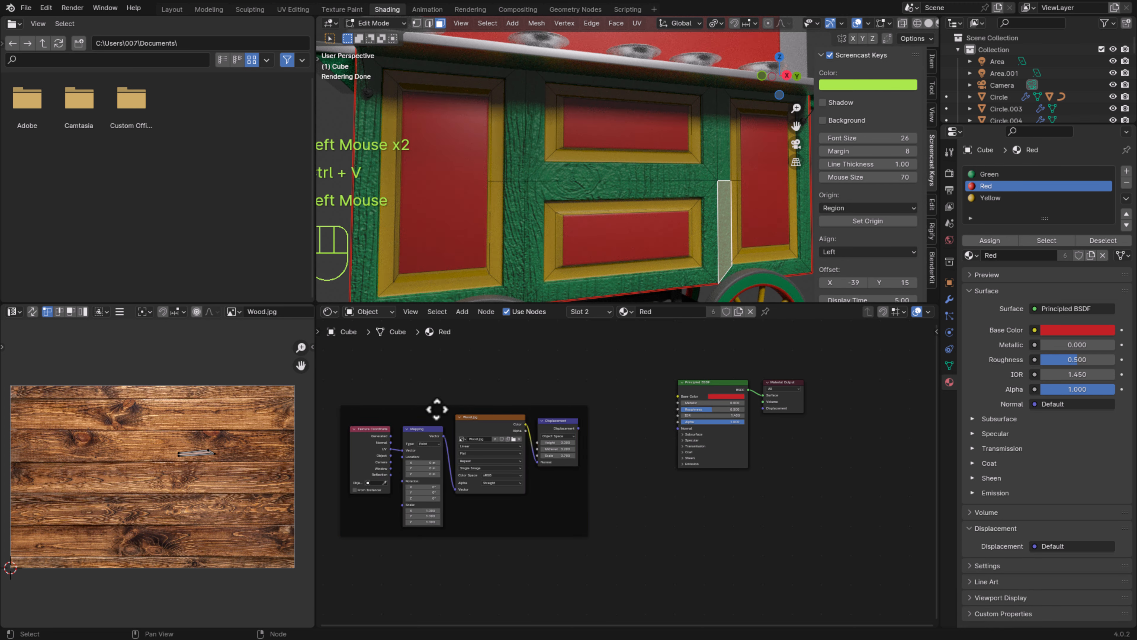
drag(437, 409, 461, 392)
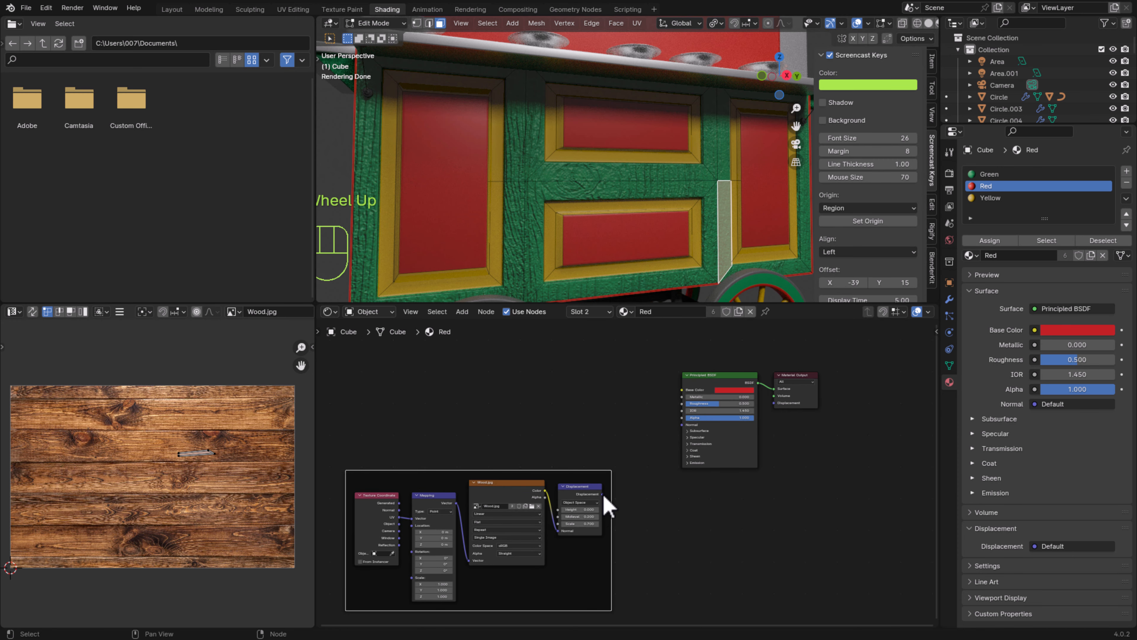
drag(603, 494, 777, 404)
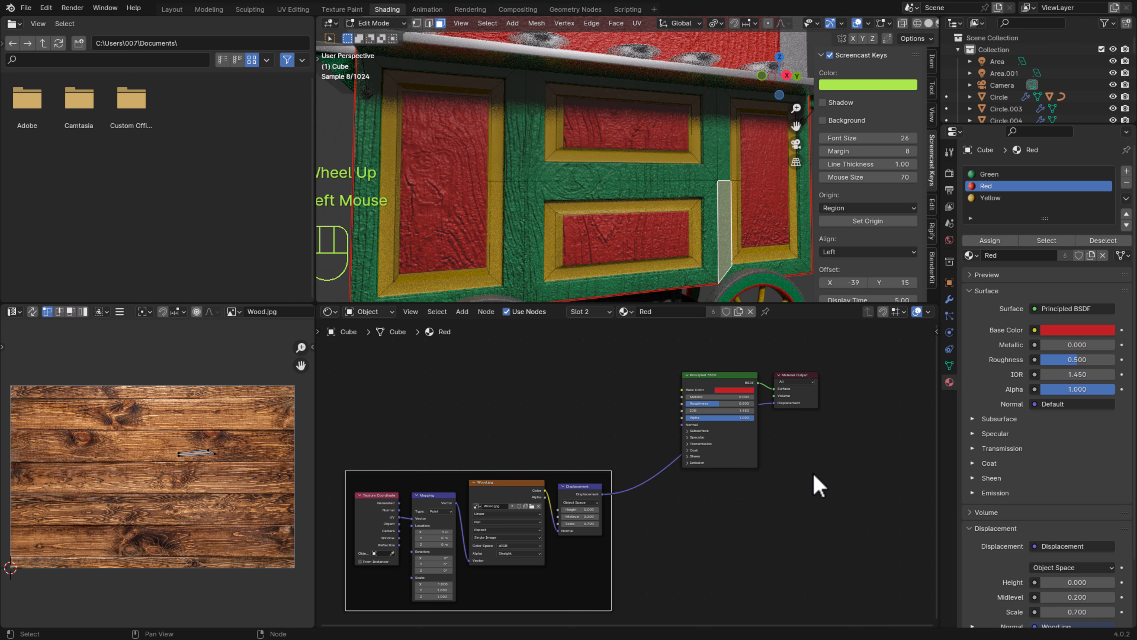
scroll(820, 494, up, 1)
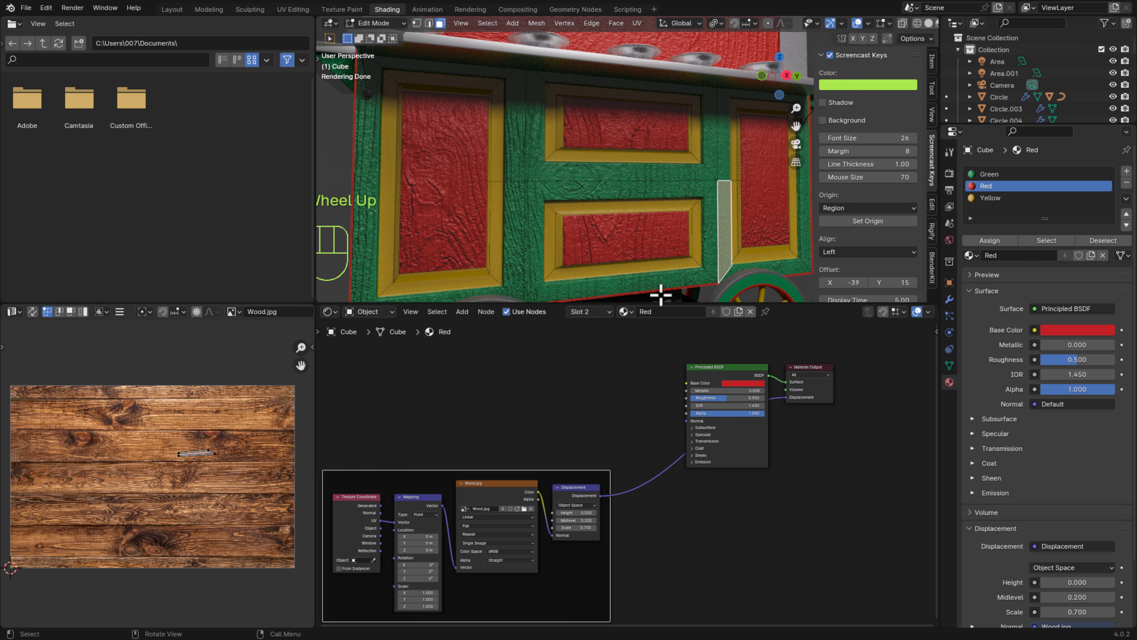
Set the Red material's Displacement Scale to 0.3
middle_drag(652, 470, 711, 521)
scroll(574, 542, up, 3)
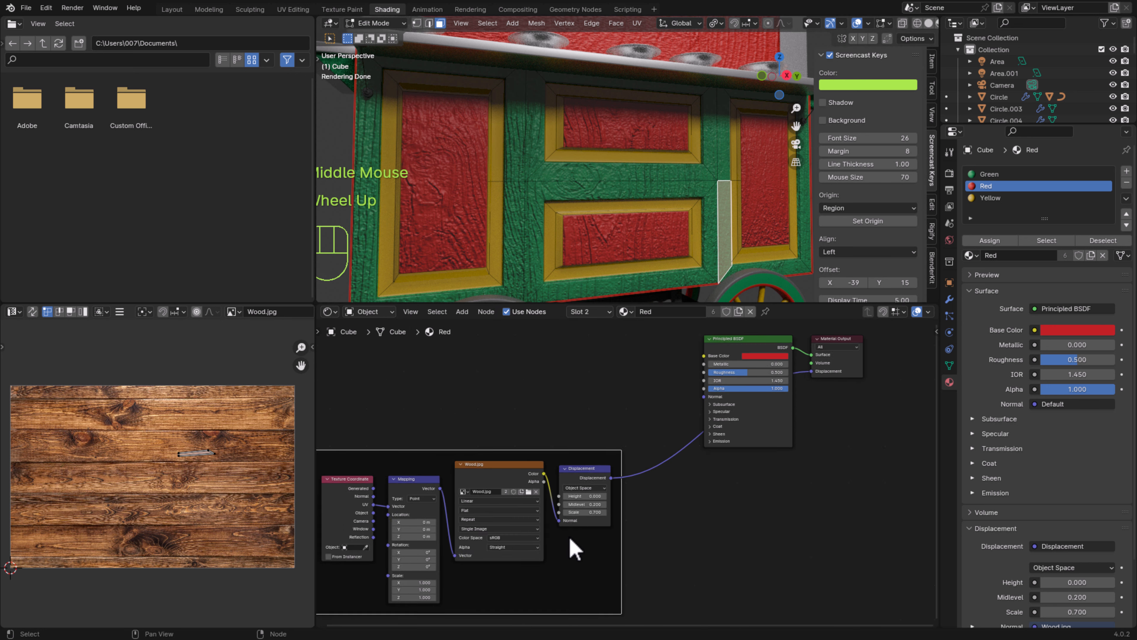
click(578, 540)
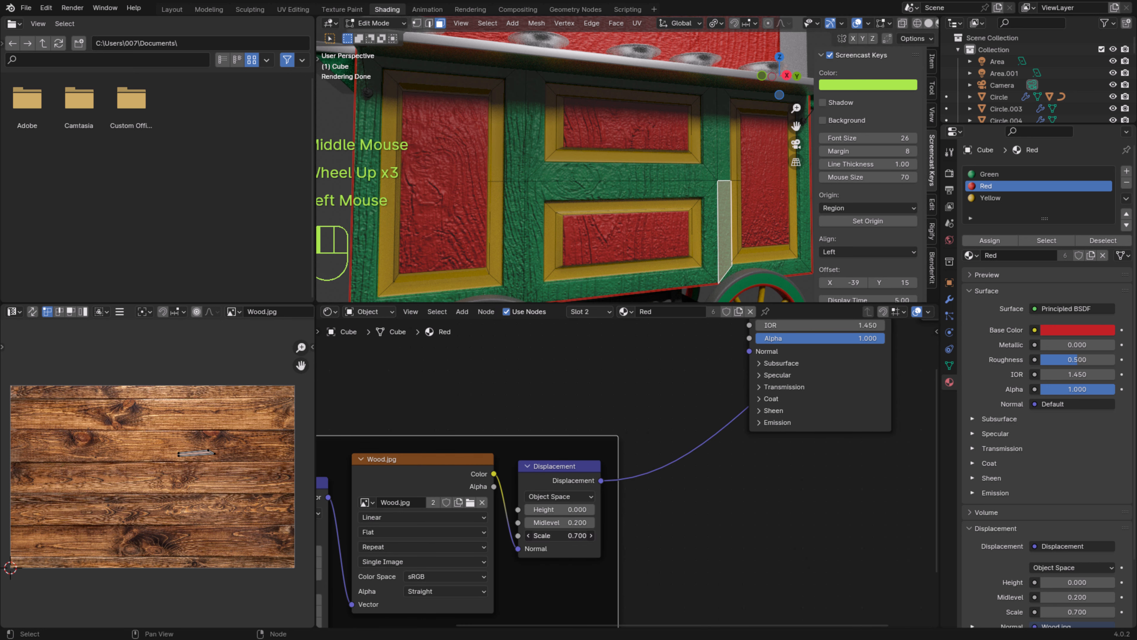
text(0.4)
key(Return)
click(529, 535)
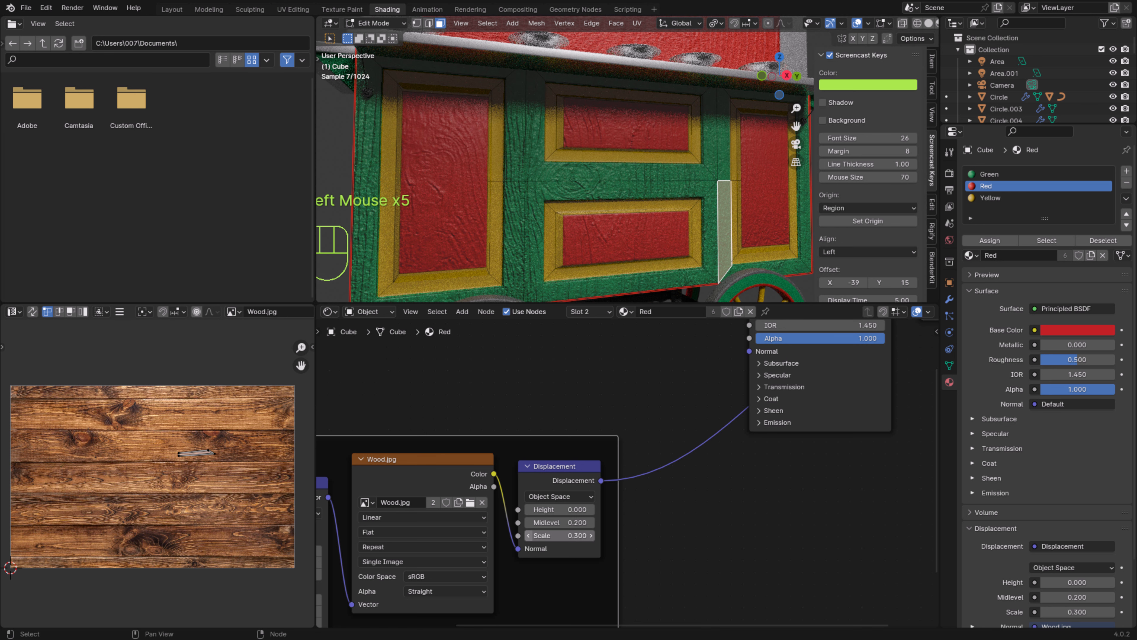
Shift the Red material's wood texture to Mapping Location X -4.4 m and Y -8.2 m, and adjust its X and Y rotation
middle_drag(389, 557, 630, 471)
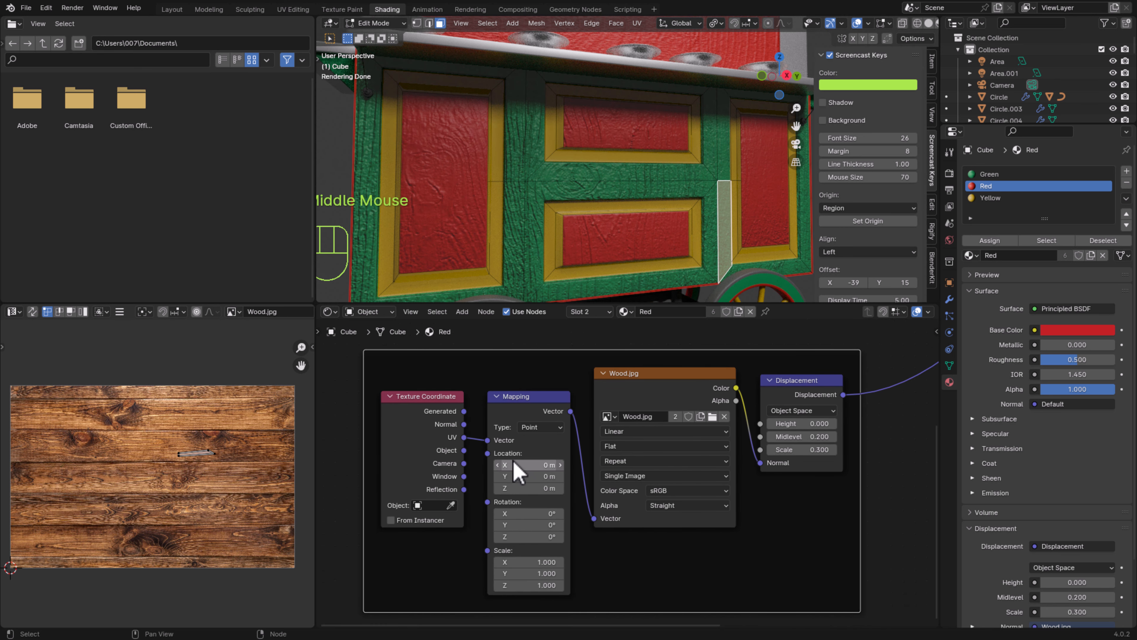
drag(524, 464, 463, 465)
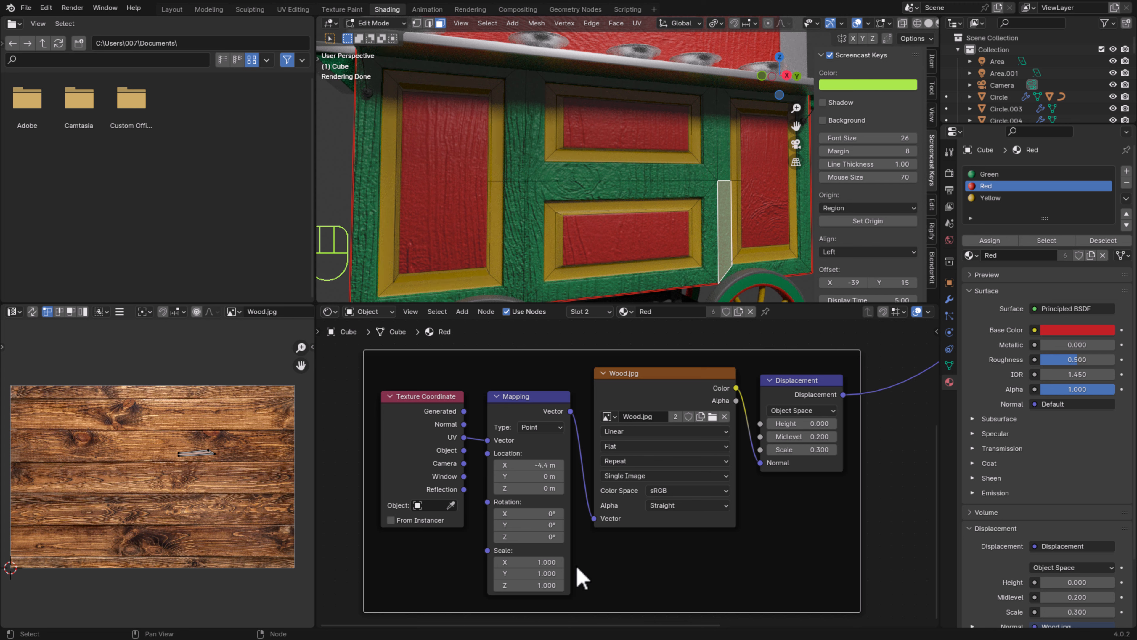
drag(526, 513, 479, 525)
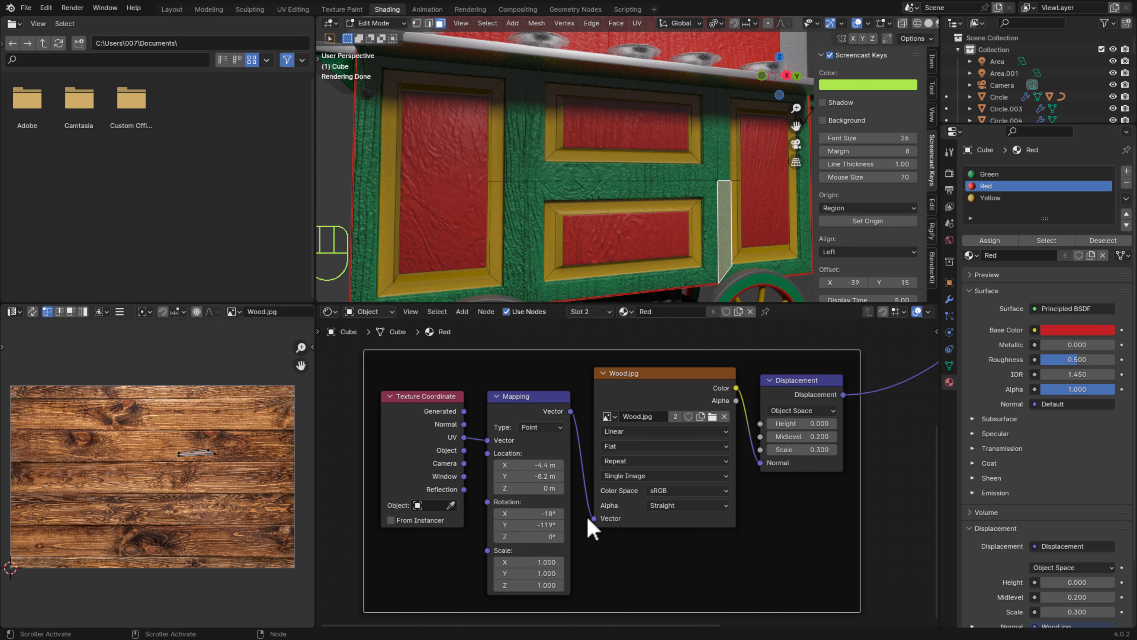
click(540, 524)
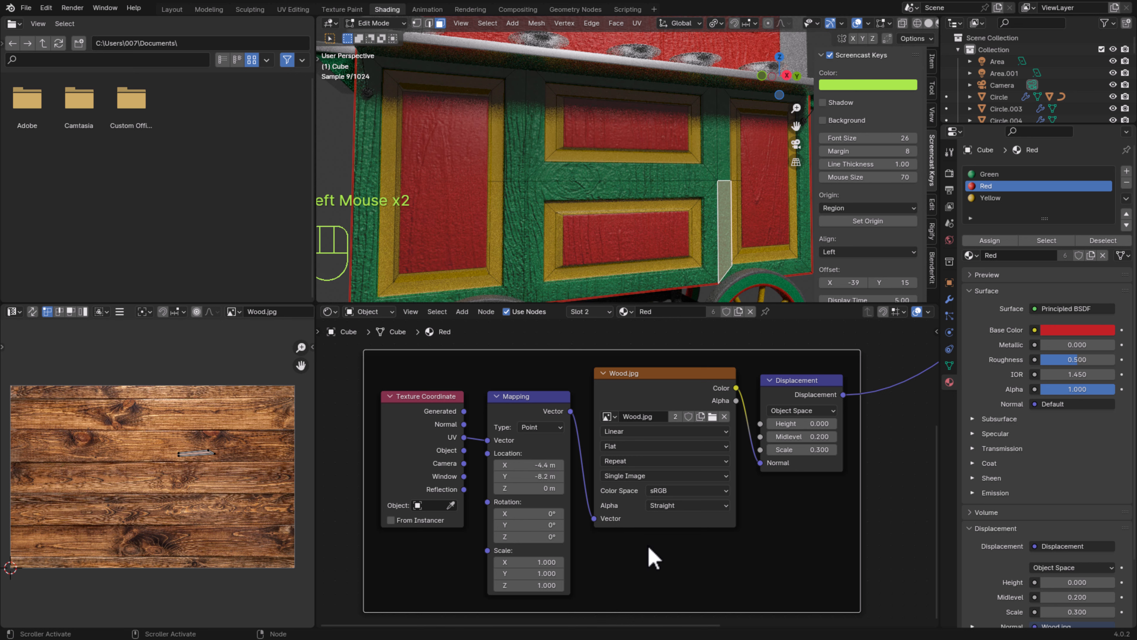
Set the Green material's Displacement Scale to 0.4
scroll(683, 217, down, 1)
middle_click(685, 216)
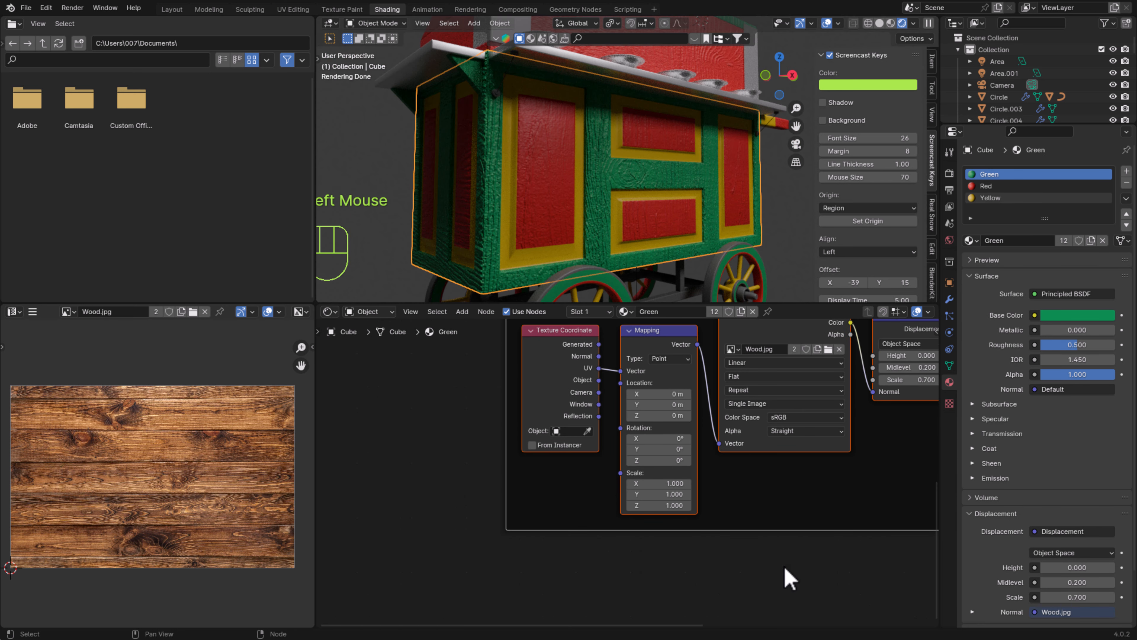
middle_drag(789, 578, 754, 500)
click(780, 448)
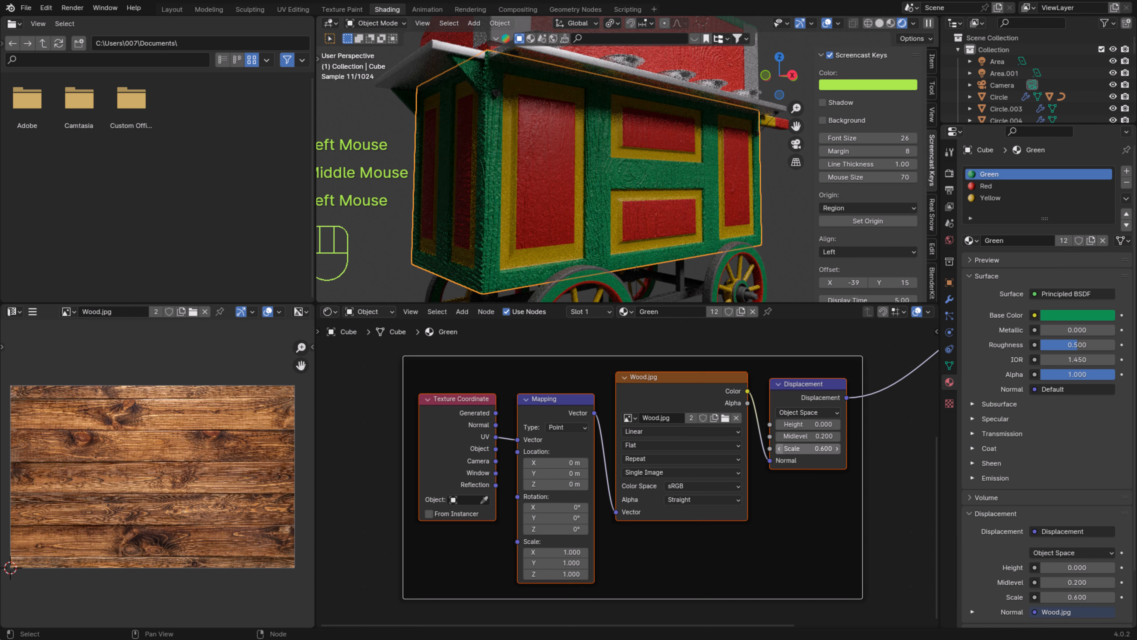
click(780, 448)
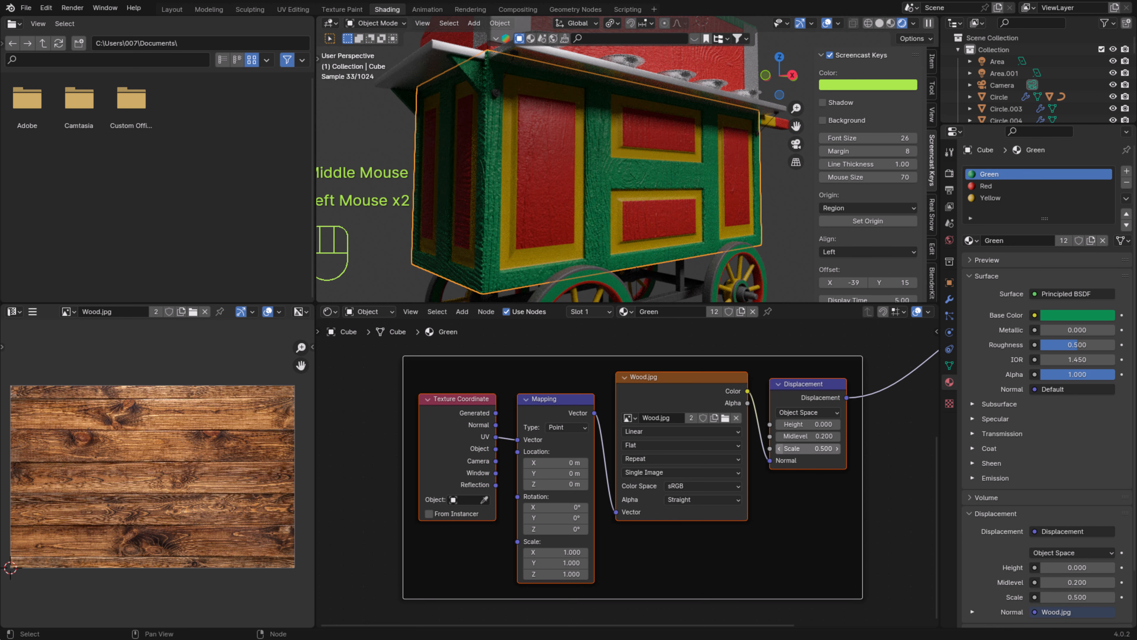
click(779, 449)
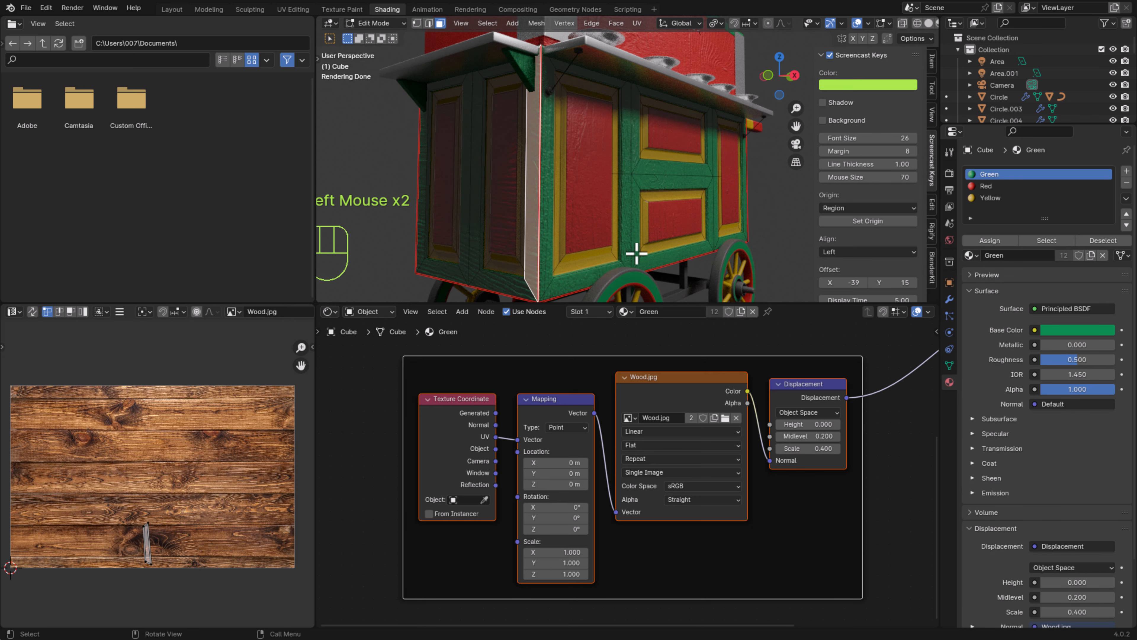
Select the green frame faces on the cart's end wall and move their UVs to the upper-right area of the wood texture
click(616, 271)
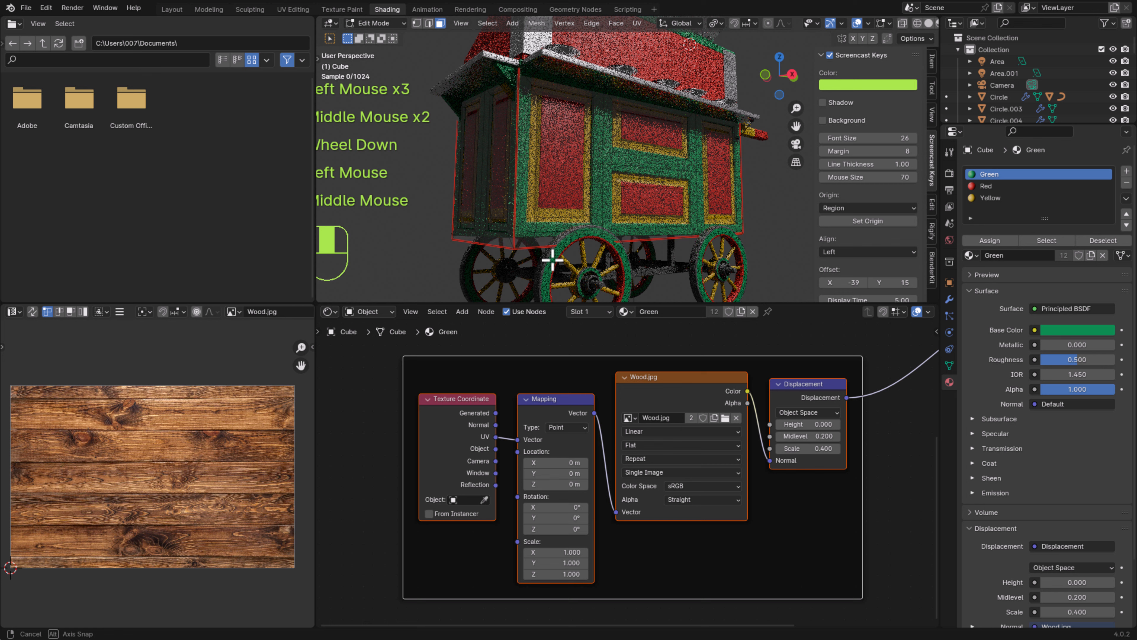
middle_drag(554, 259, 487, 246)
scroll(475, 268, up, 4)
scroll(485, 247, down, 1)
scroll(571, 214, down, 1)
scroll(554, 269, up, 1)
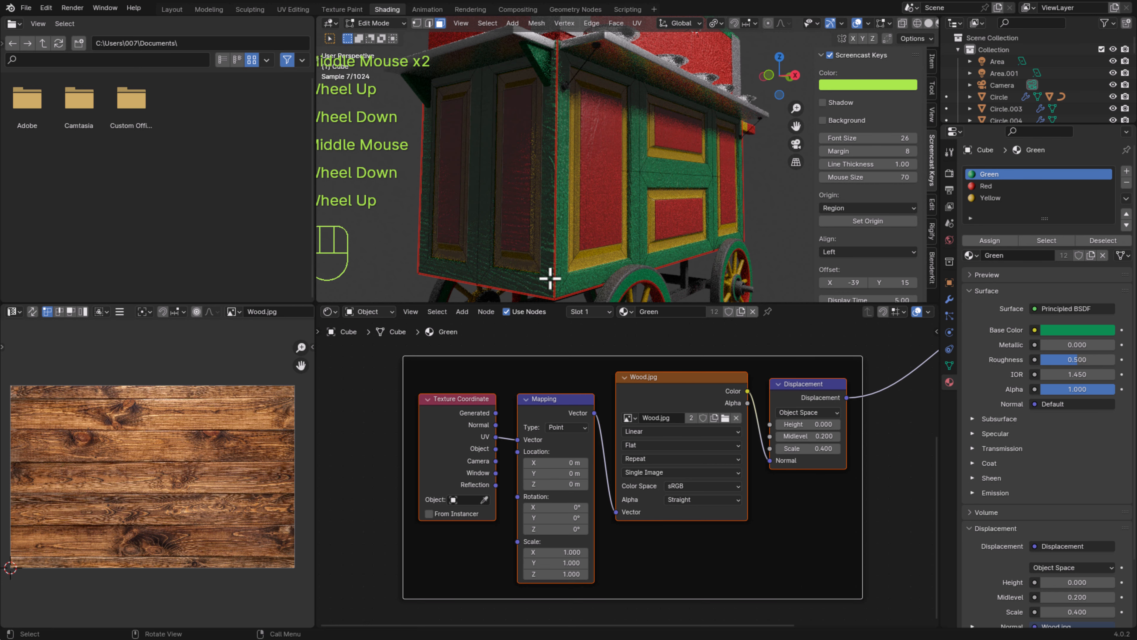
click(551, 287)
shift+click(490, 262)
shift+click(480, 228)
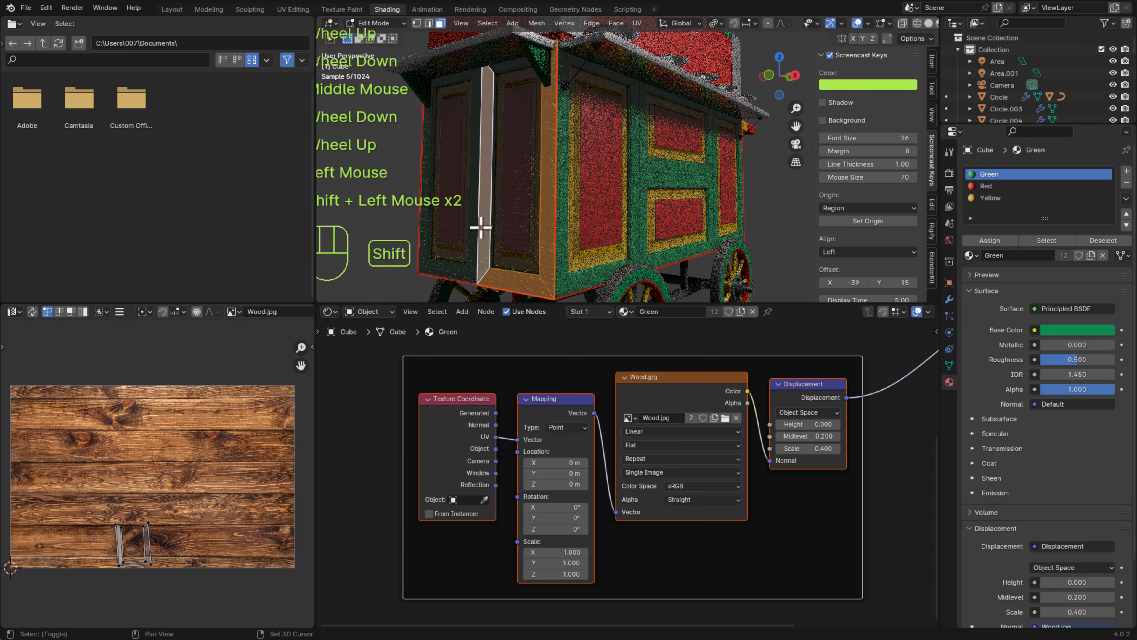
shift+click(446, 269)
shift+click(428, 251)
shift+click(426, 247)
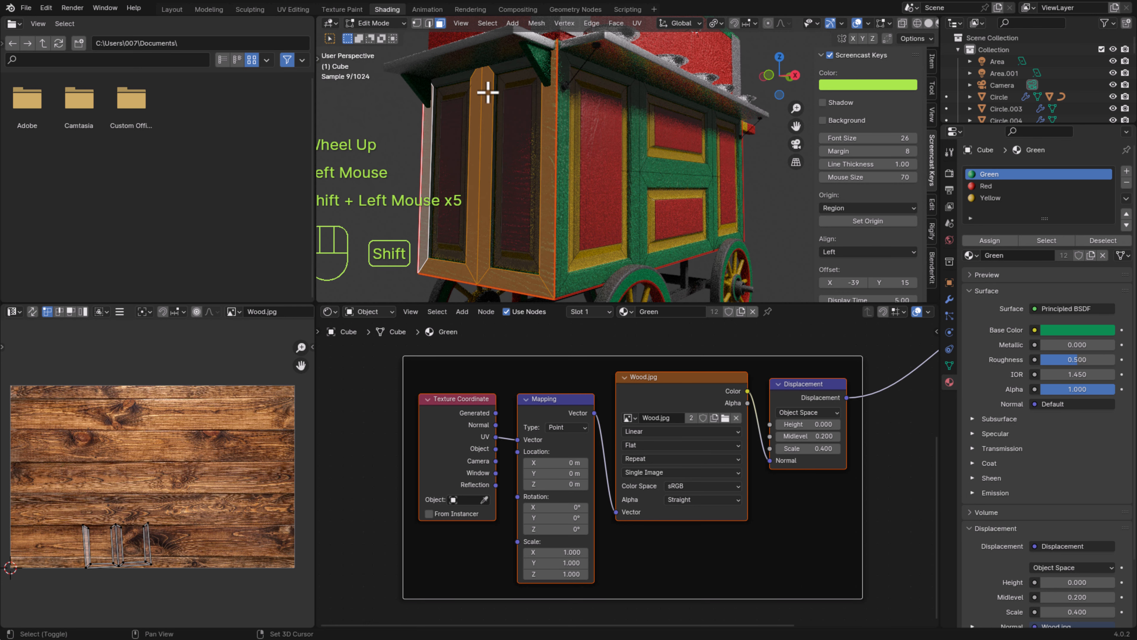
shift+click(451, 76)
shift+click(439, 115)
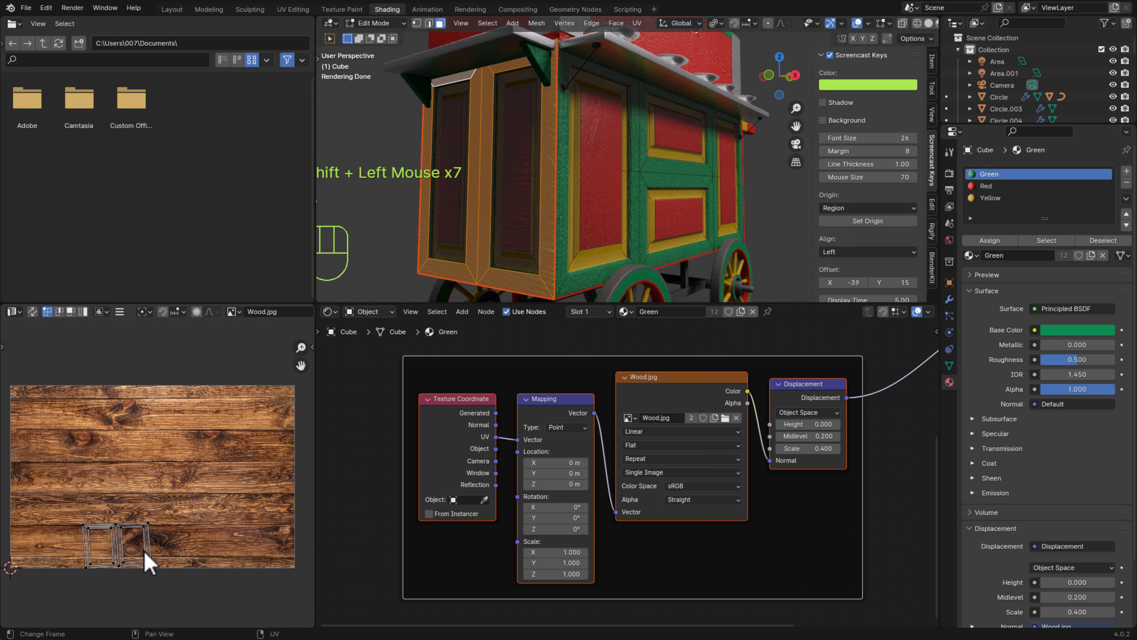
key(a)
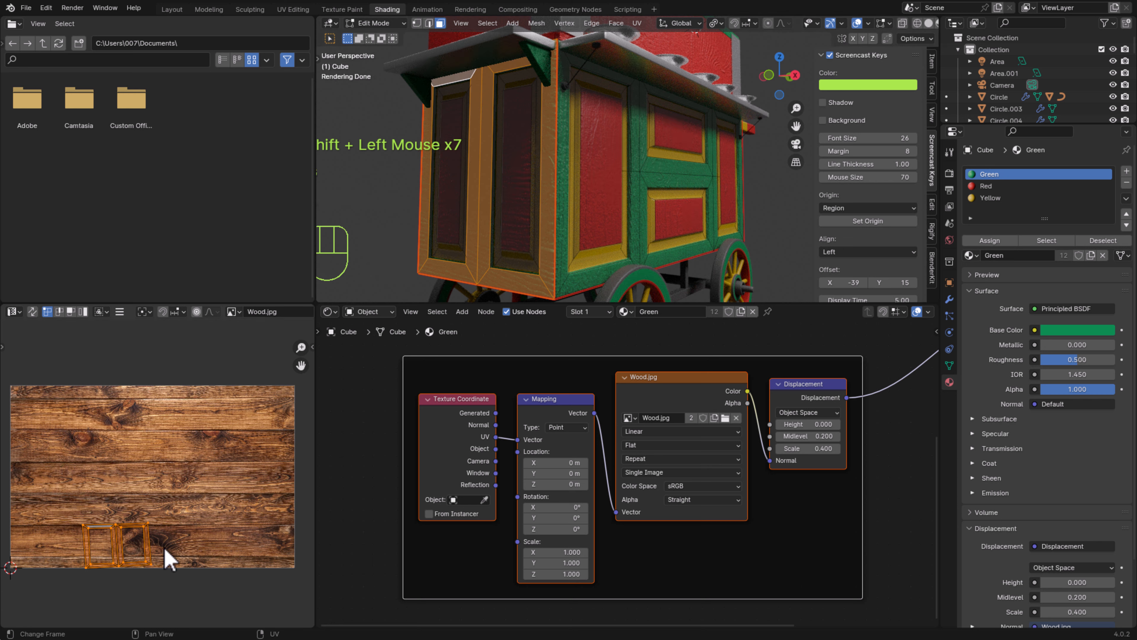
key(g)
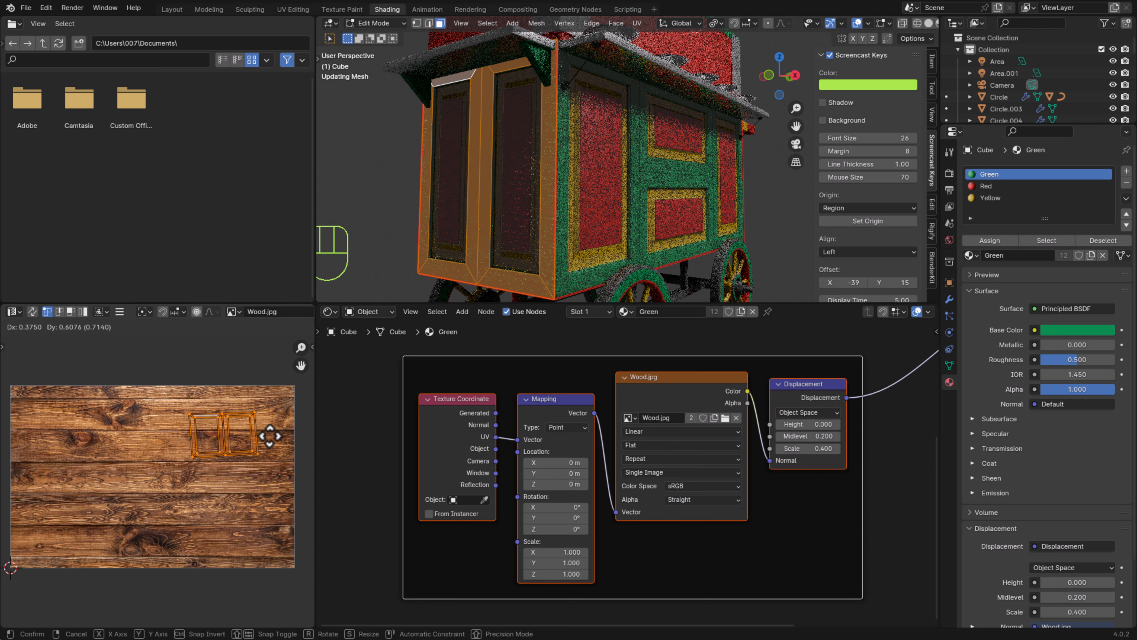
click(254, 426)
click(386, 256)
Select all green frame faces around the two panels on the cart's end wall and rotate their UVs by about -110°
middle_drag(586, 235, 601, 231)
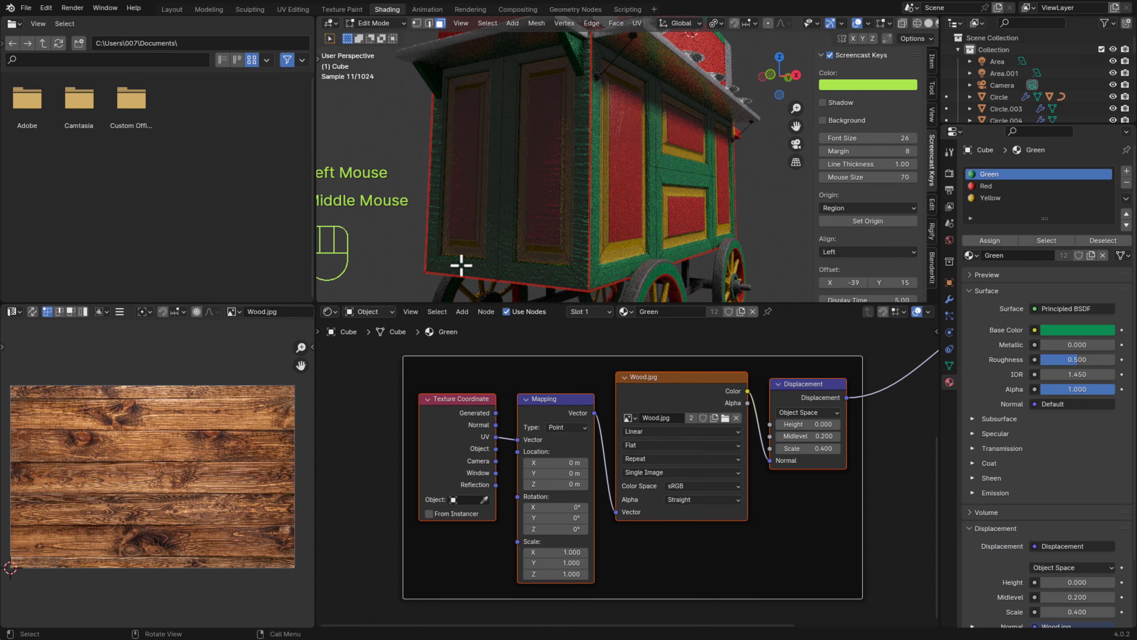
click(581, 239)
shift+click(541, 277)
shift+click(507, 234)
shift+click(478, 266)
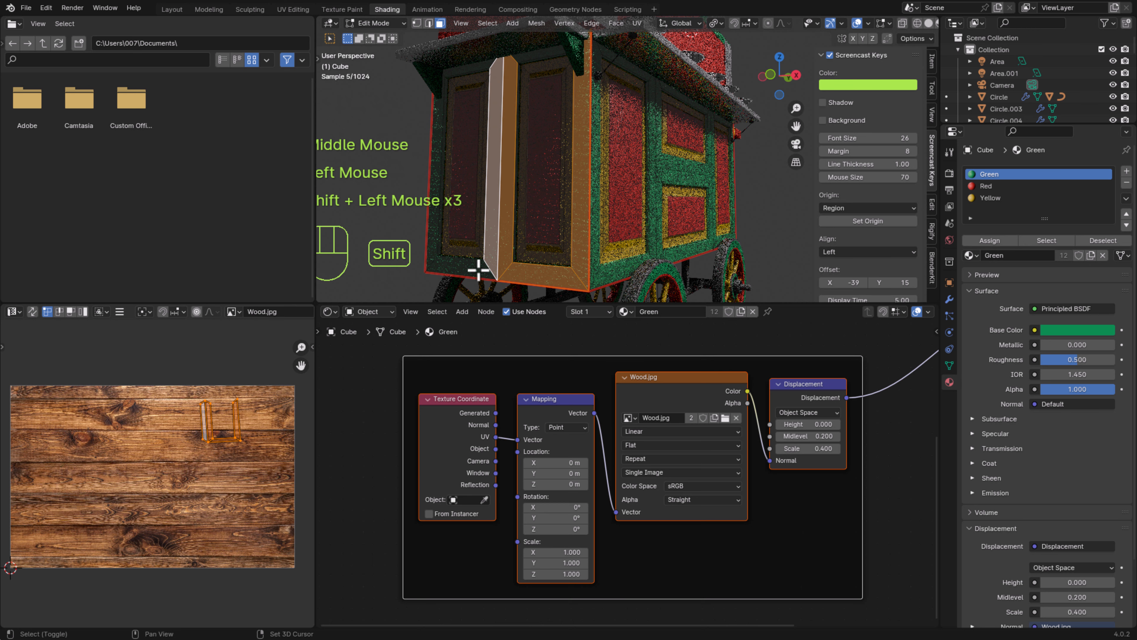
shift+click(439, 254)
shift+click(439, 246)
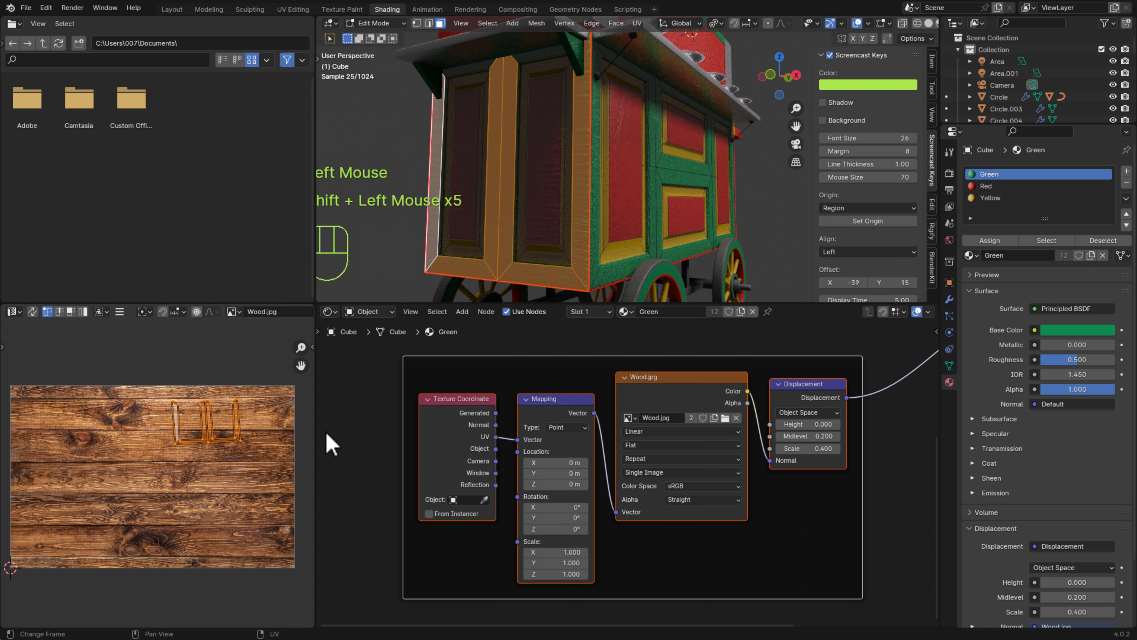
shift+click(493, 67)
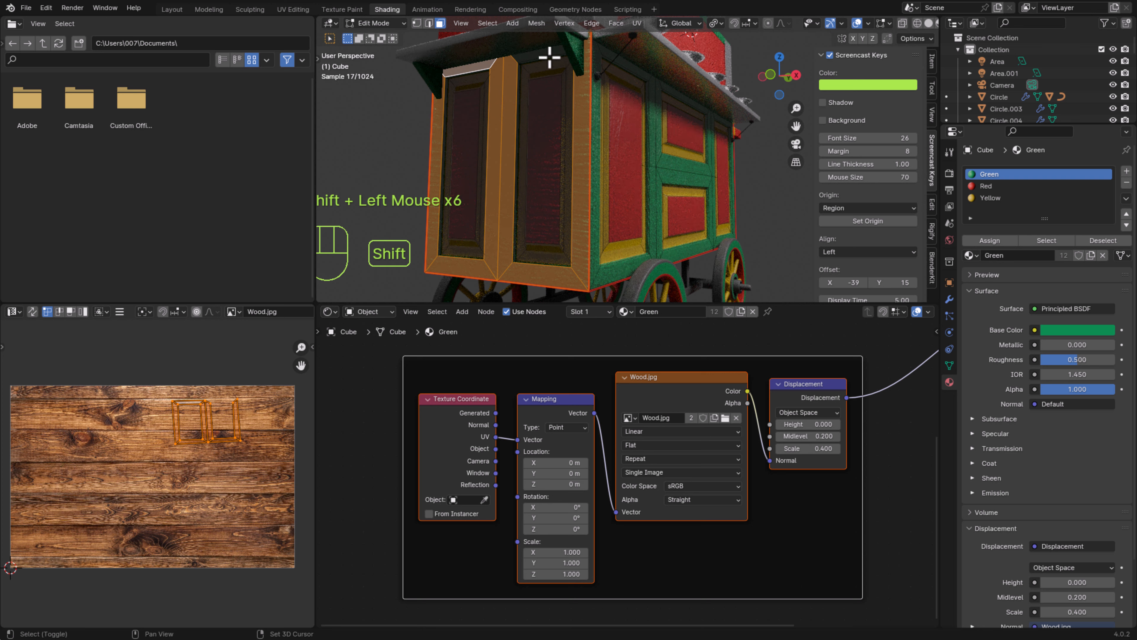
shift+click(549, 57)
key(r)
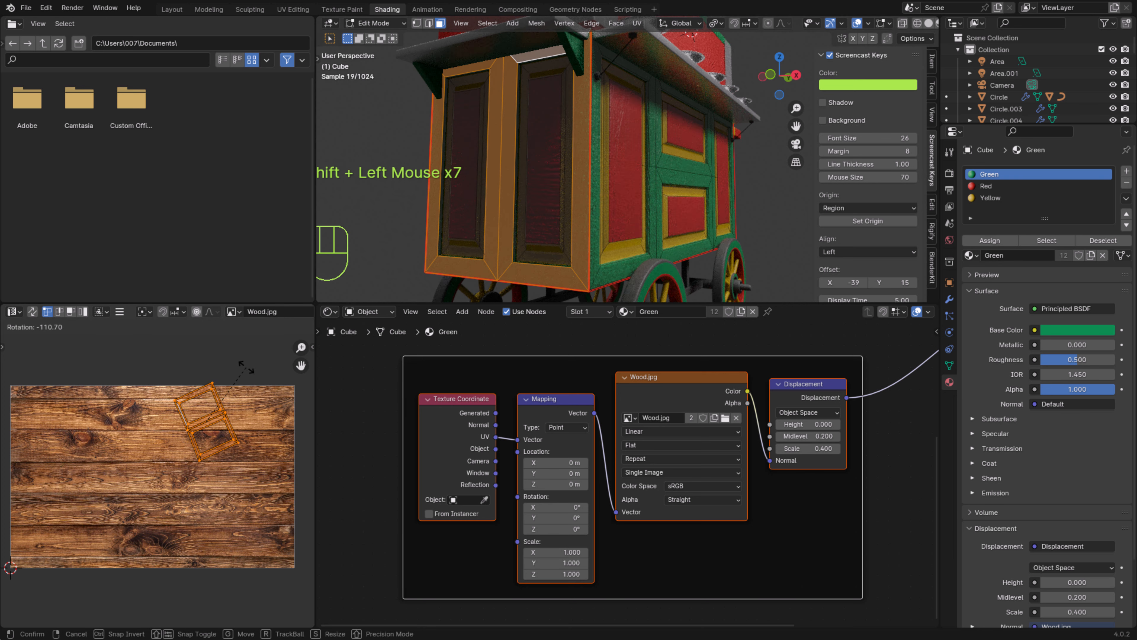
click(245, 314)
click(297, 257)
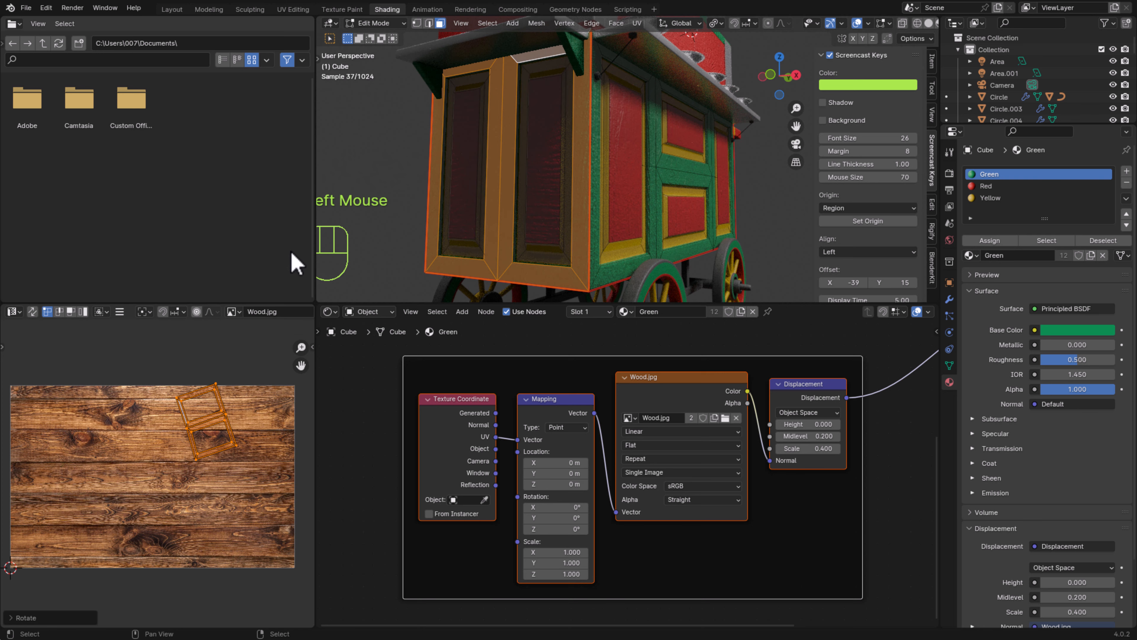
click(464, 218)
Edit the red upper box, select its front face, and move the face's UVs to the upper-right area of the wood texture
middle_drag(670, 234, 709, 266)
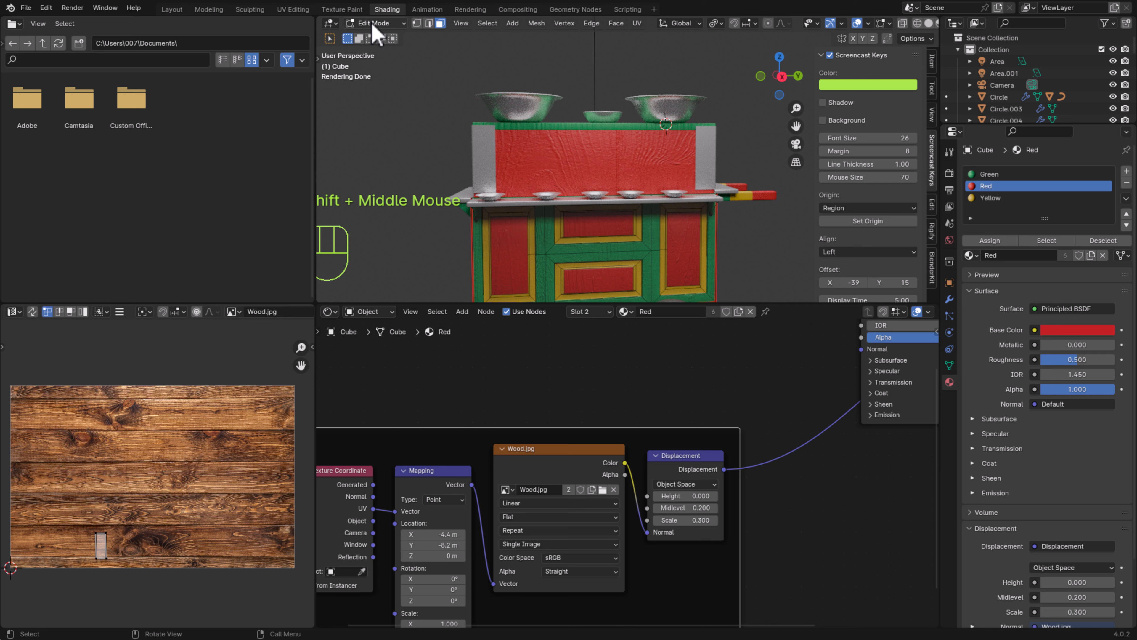
click(375, 23)
click(382, 38)
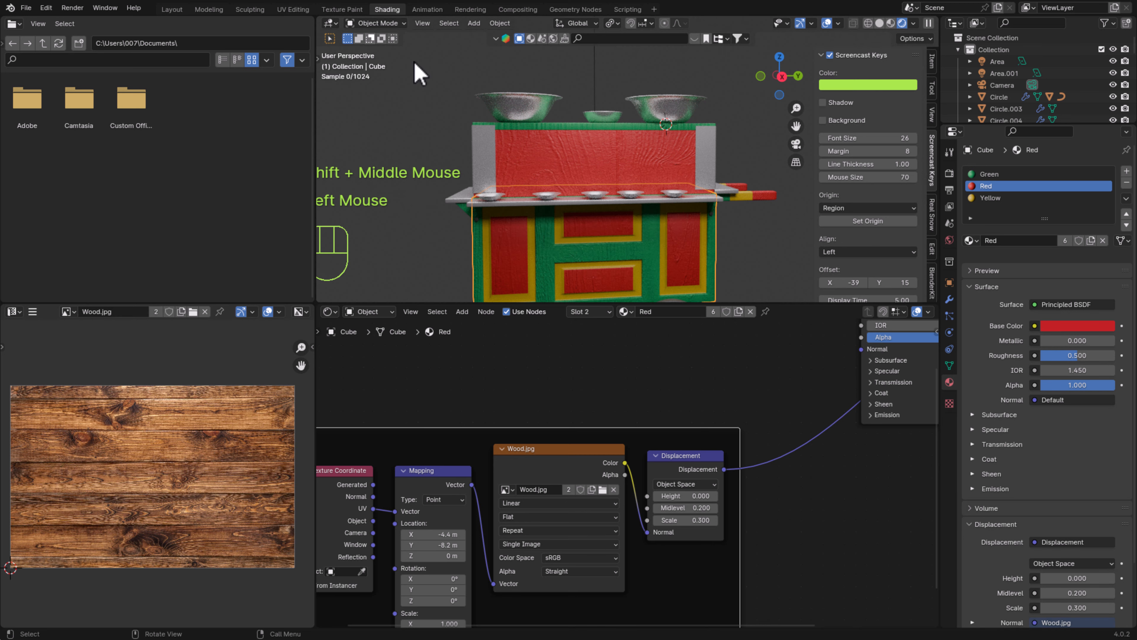
click(609, 141)
scroll(643, 190, up, 1)
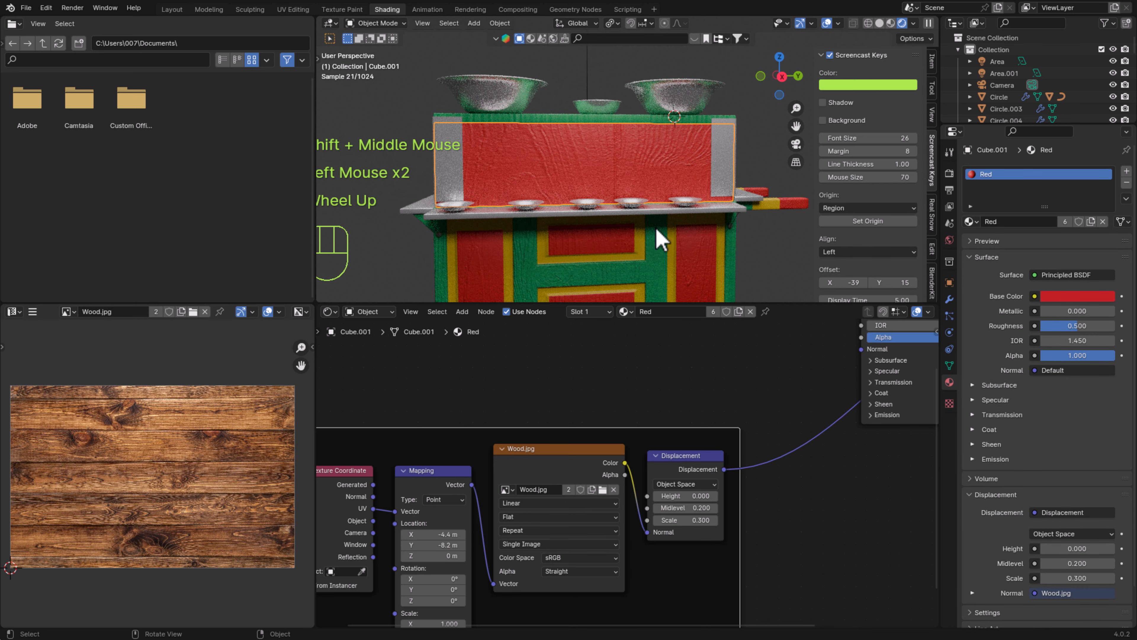
key(Tab)
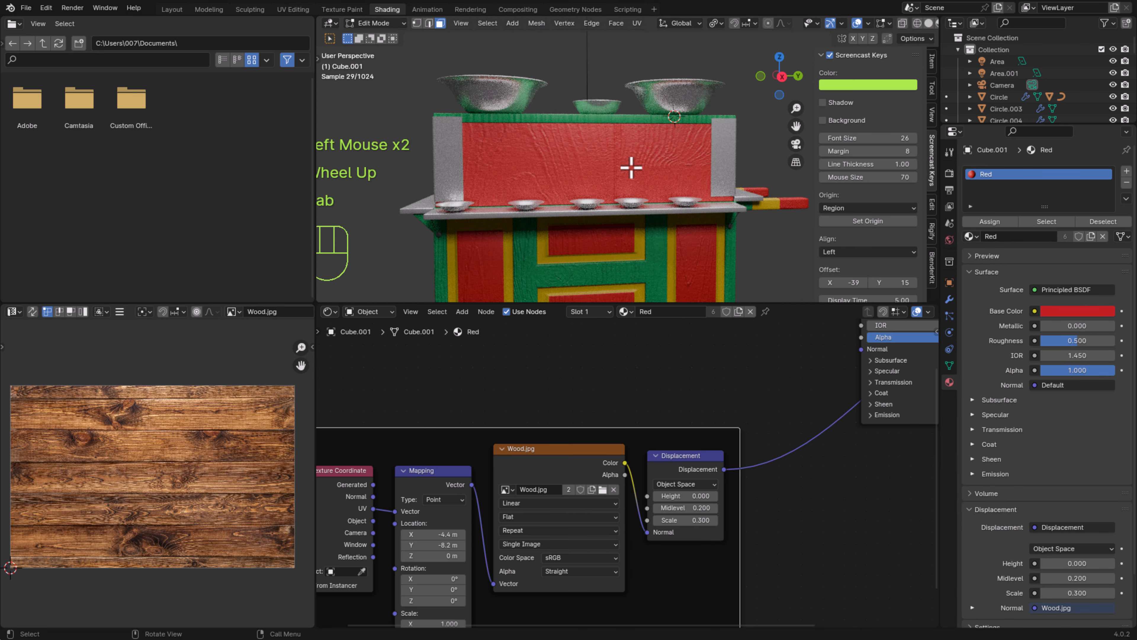
click(631, 168)
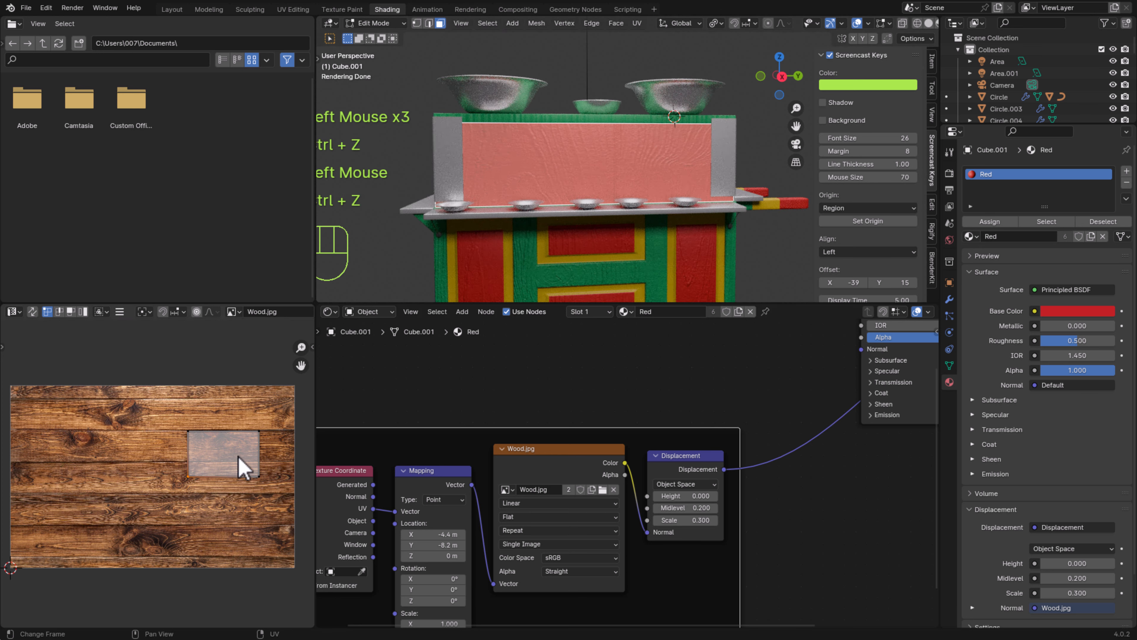
key(a)
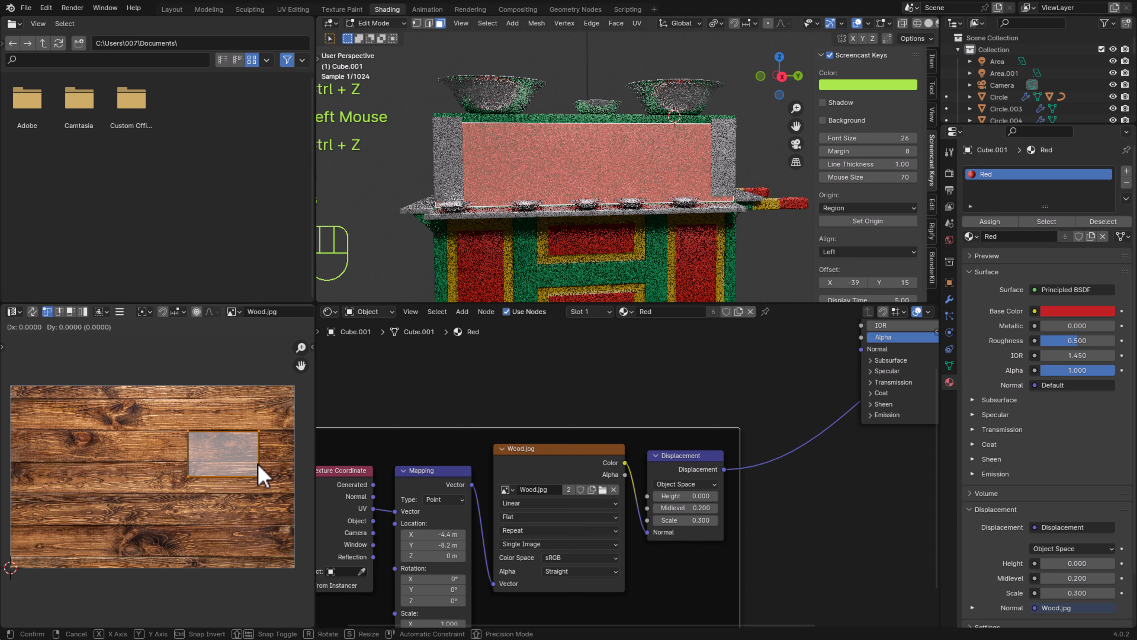
key(g)
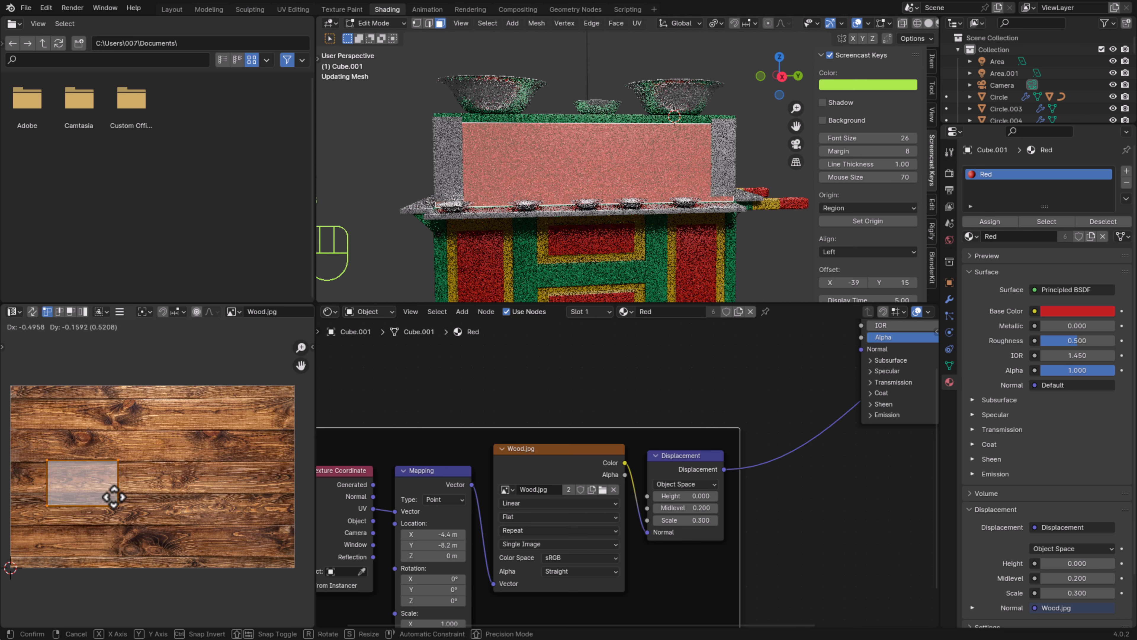
click(268, 408)
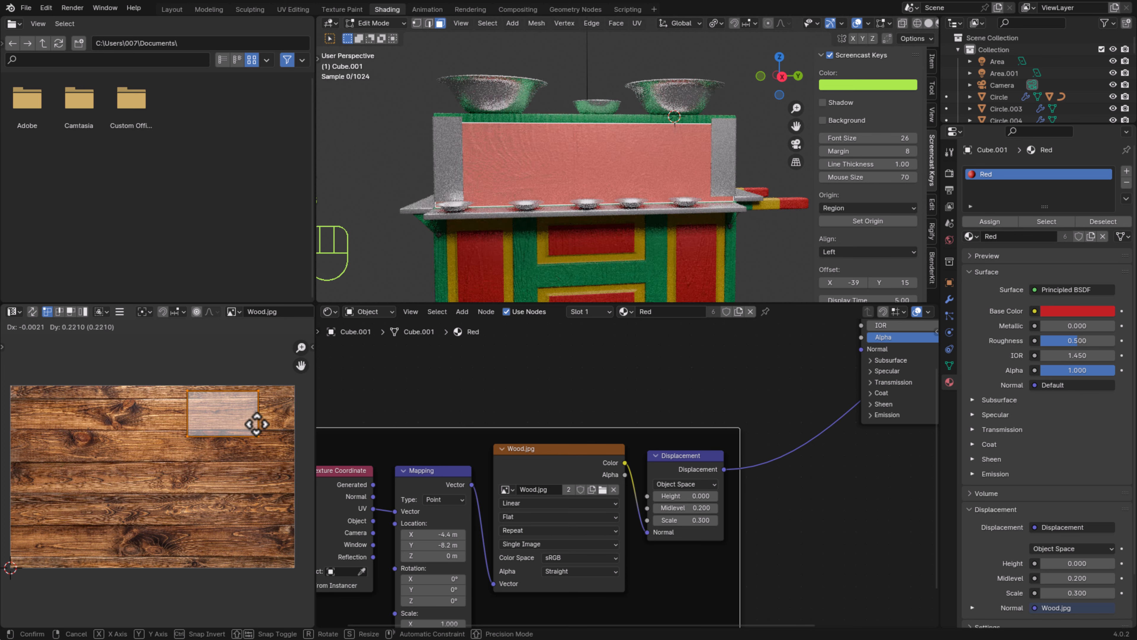
Select the green board under the large bowls, apply its object transform, and return to editing its mesh
middle_drag(666, 219, 622, 224)
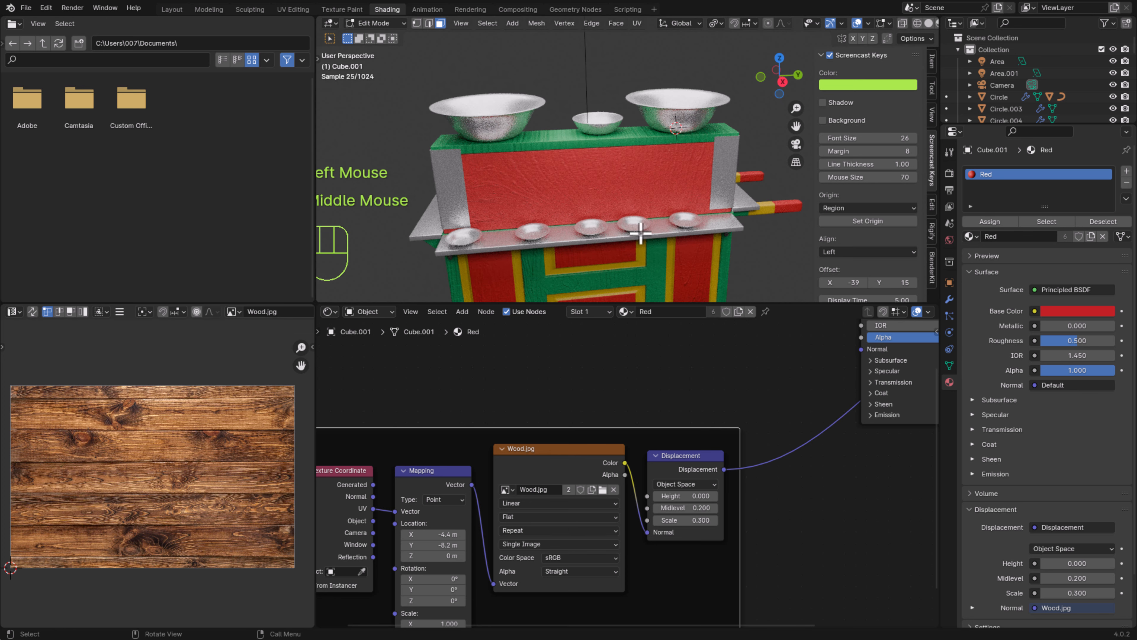
double_click(585, 201)
key(Tab)
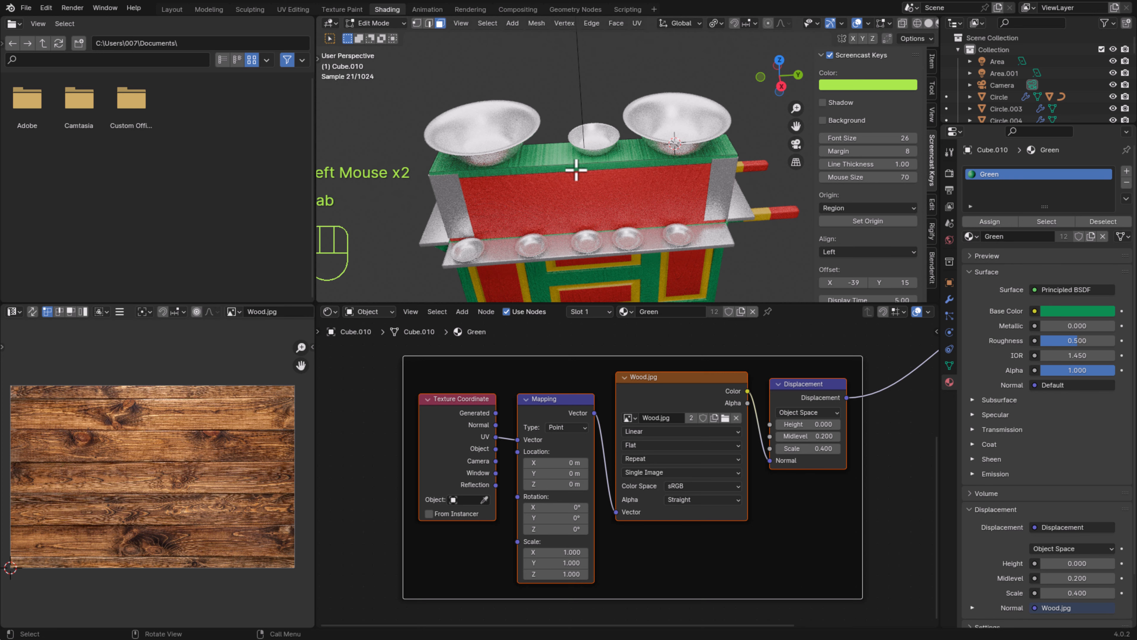
click(576, 168)
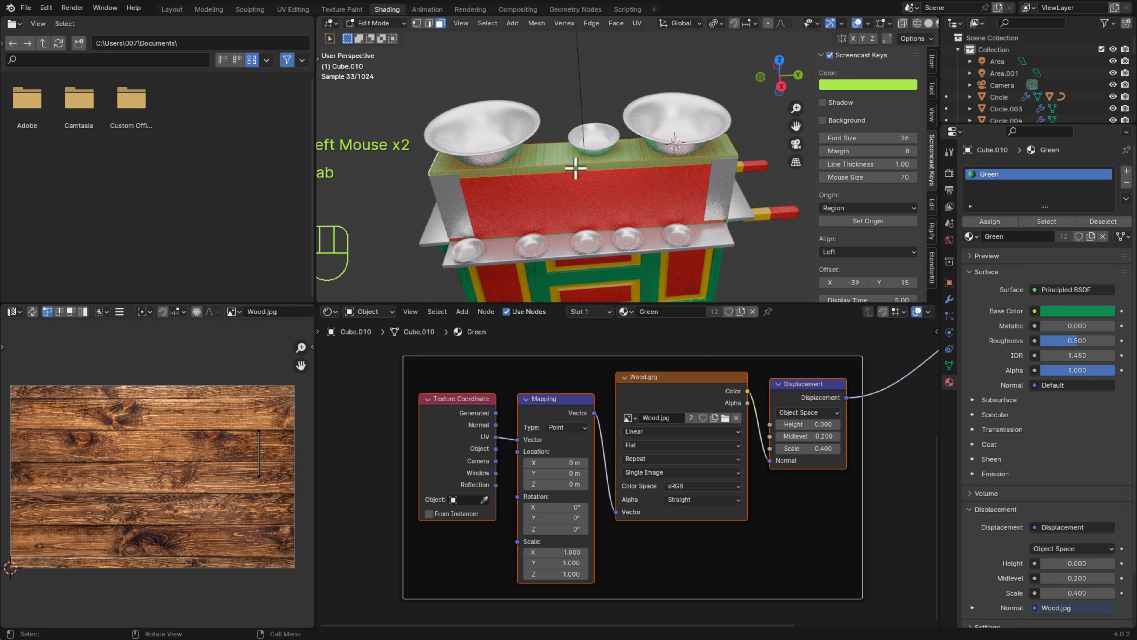
key(Tab)
key(ctrl+a)
click(624, 174)
key(Tab)
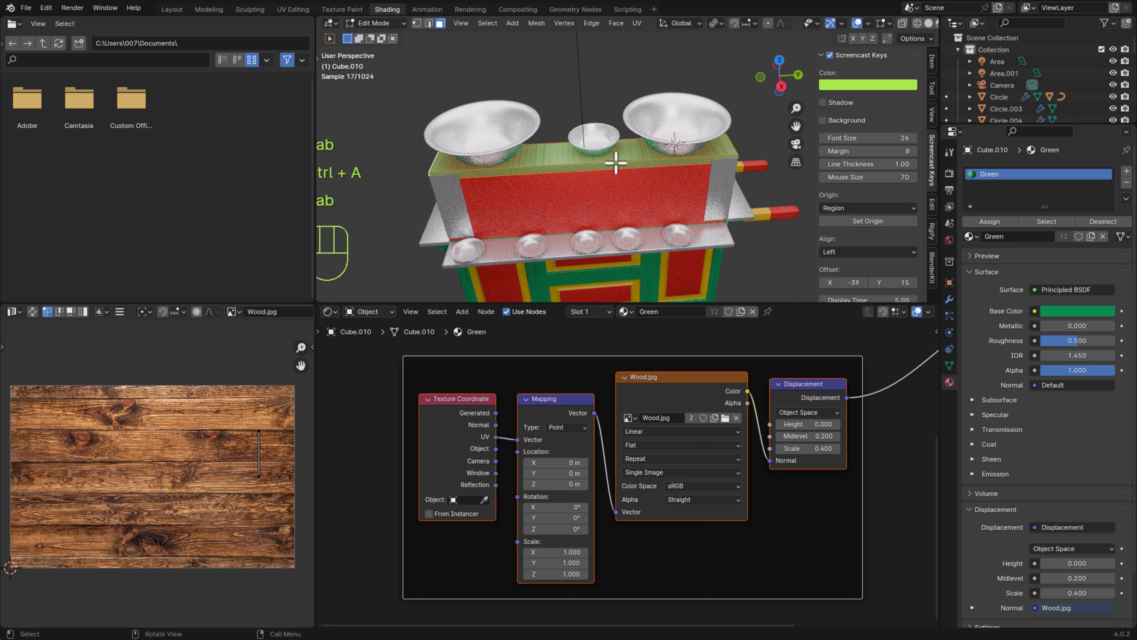
Mark the edges around the green board's top face as seams and unwrap the board
scroll(600, 162, up, 1)
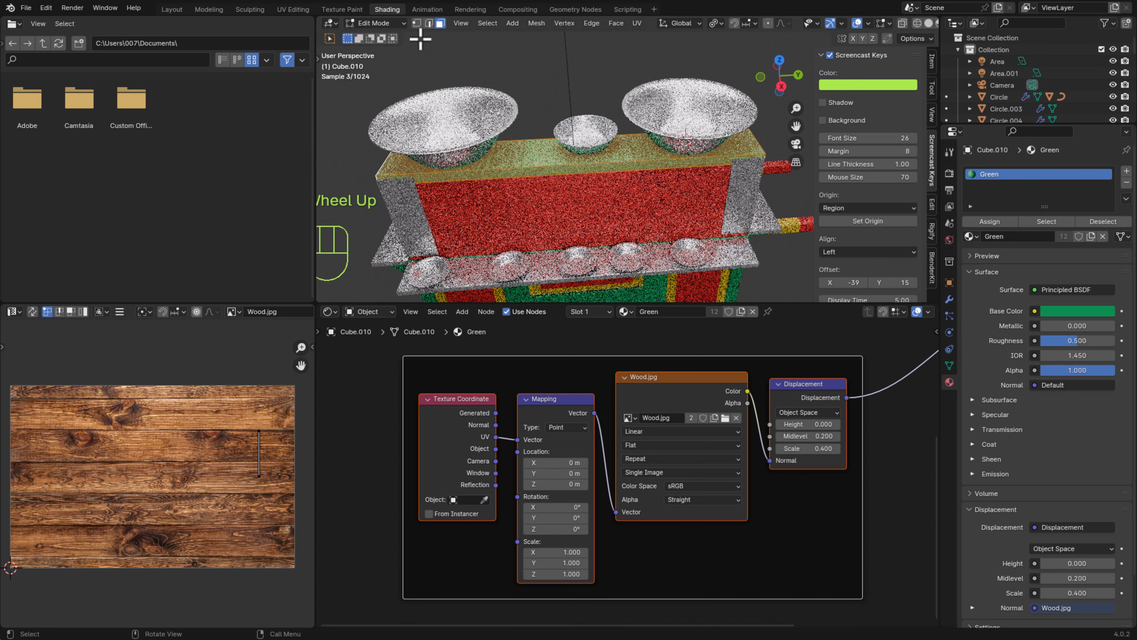
click(429, 23)
click(541, 165)
shift+click(500, 158)
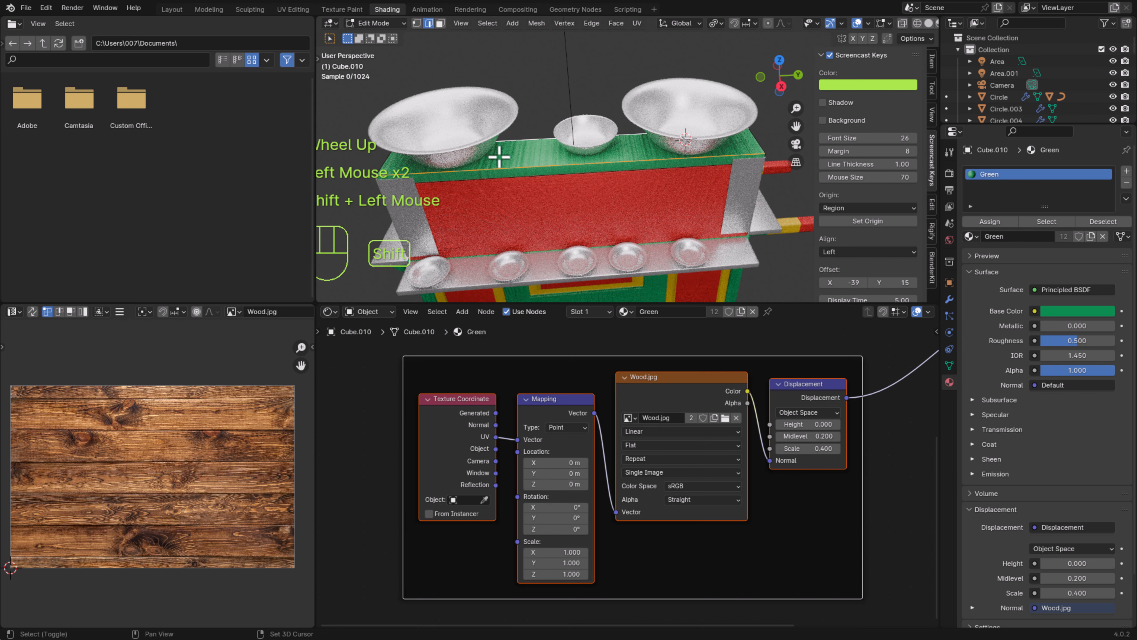
shift+click(734, 131)
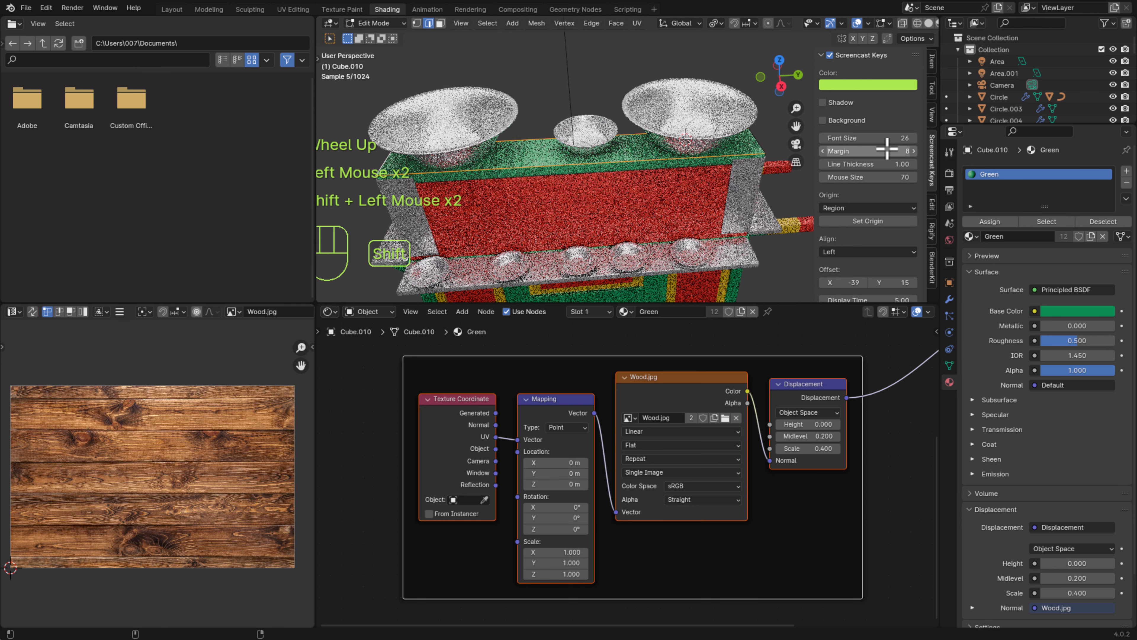
shift+click(759, 143)
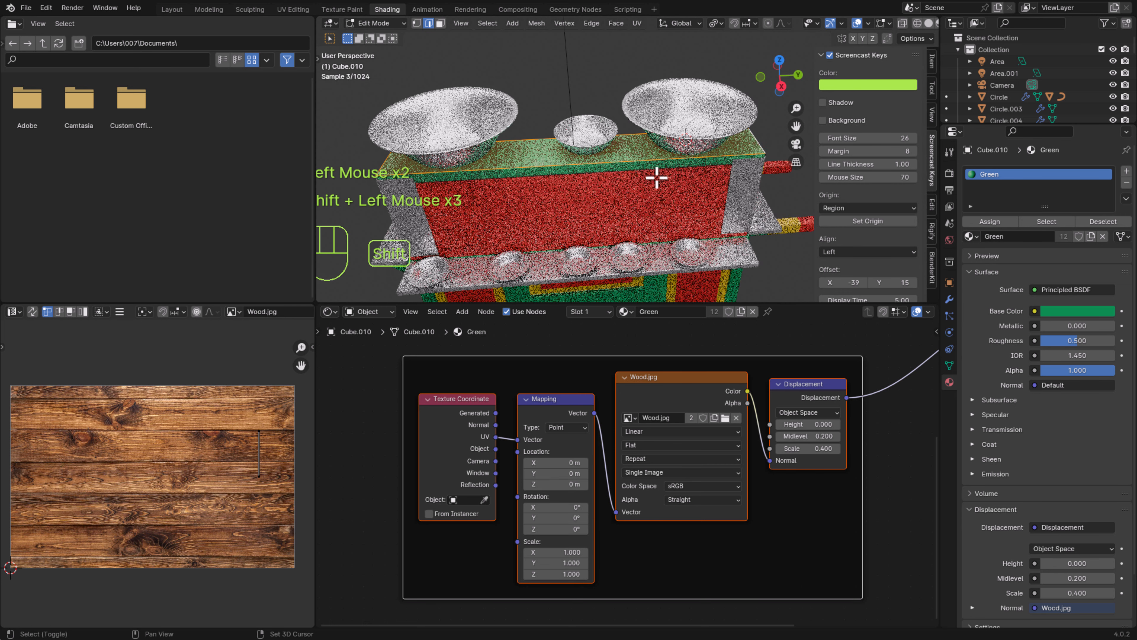
right_click(584, 169)
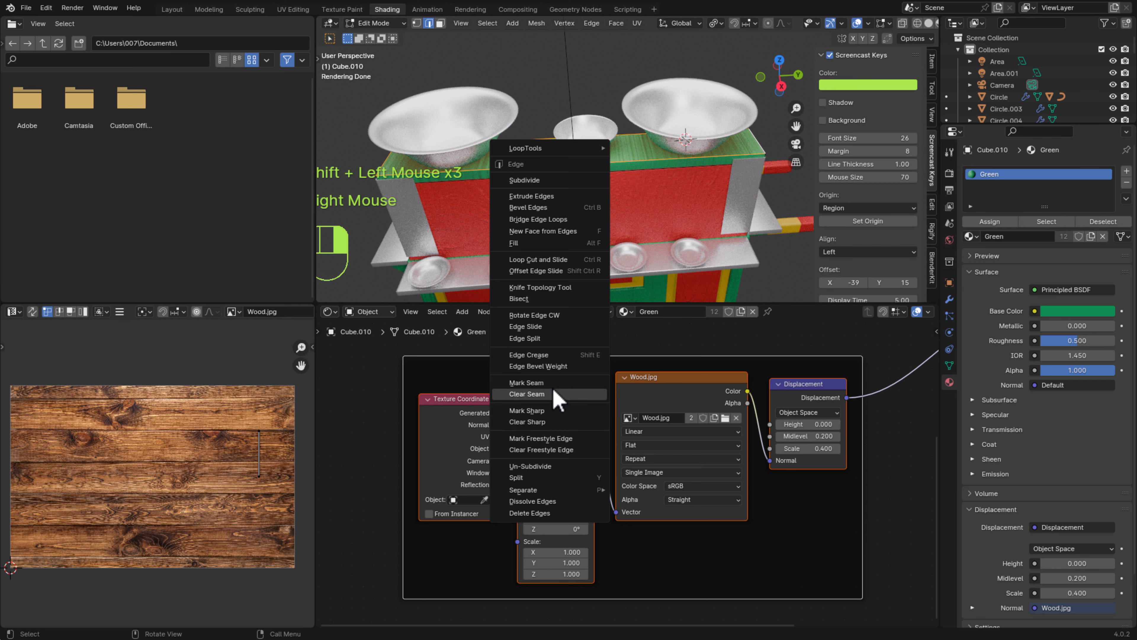
click(557, 394)
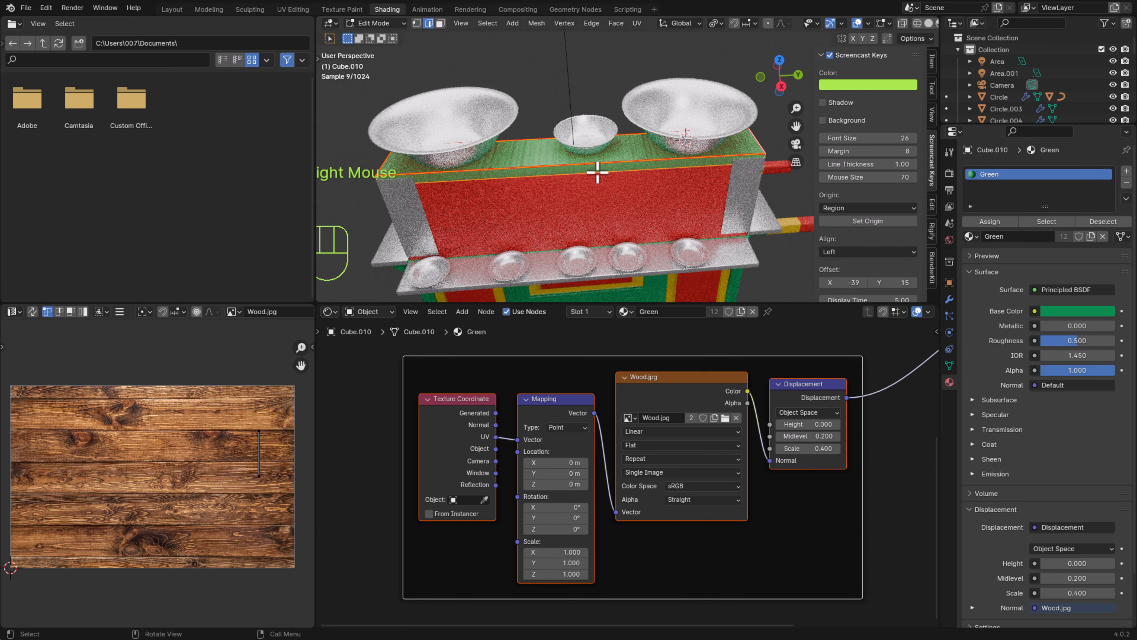
key(u)
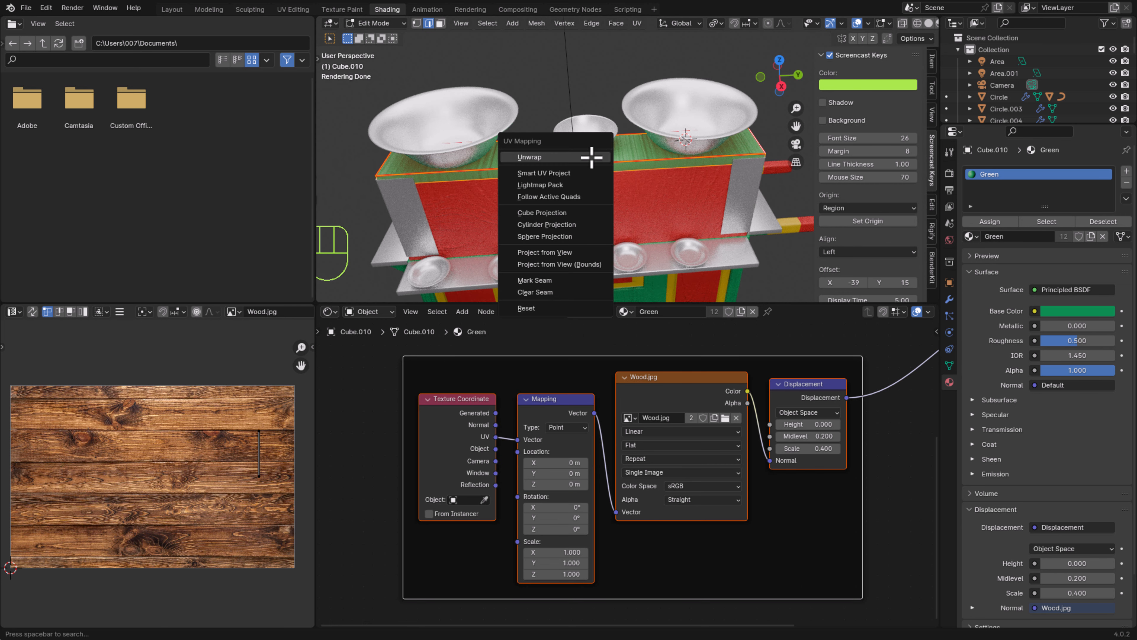
click(591, 157)
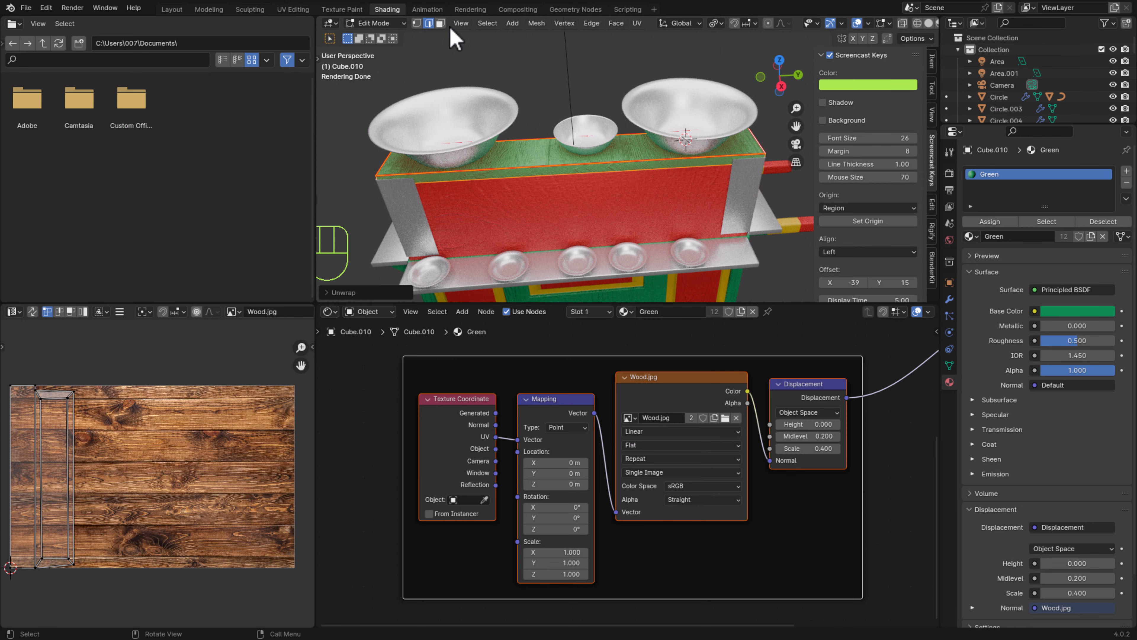
Select the green board's top face and move its UV strip to the middle of the wood texture
click(440, 22)
click(521, 153)
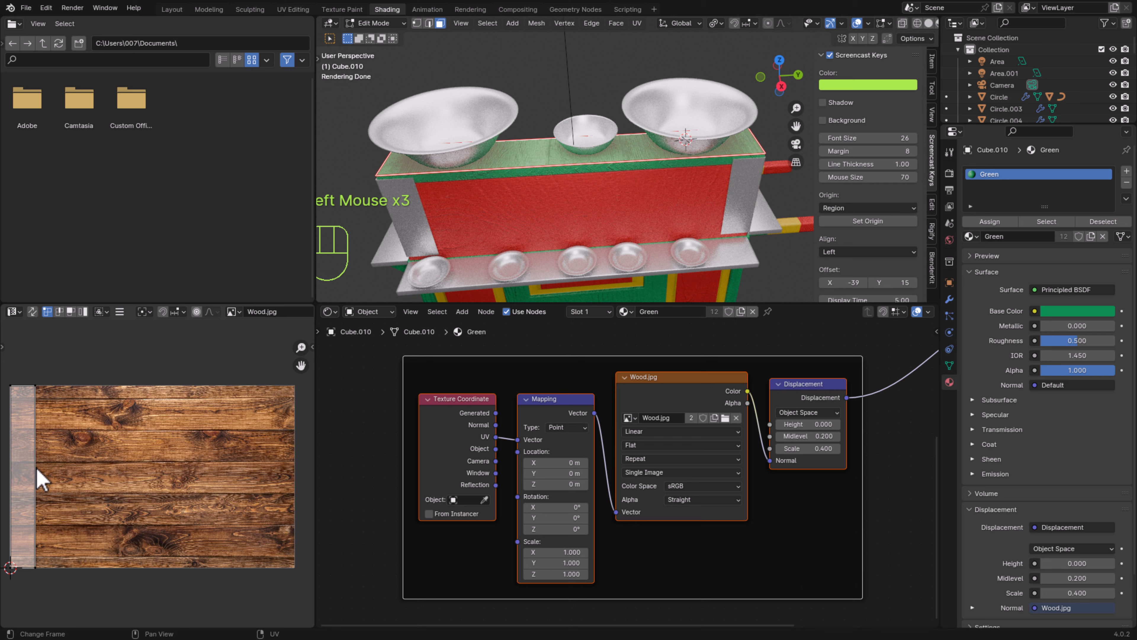
key(a)
key(g)
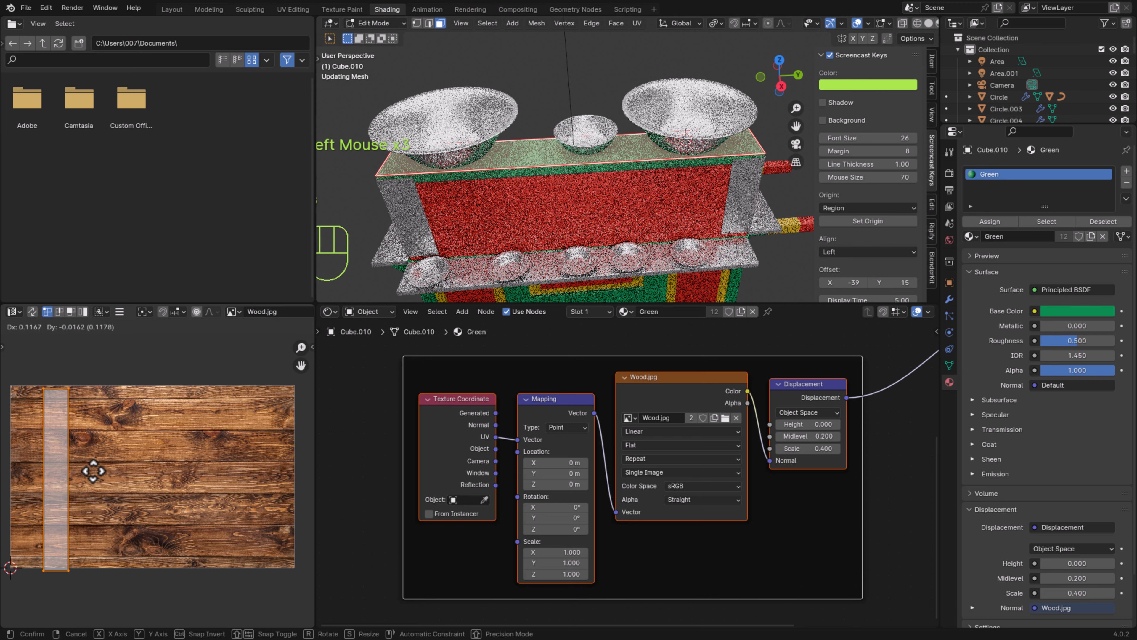
click(169, 468)
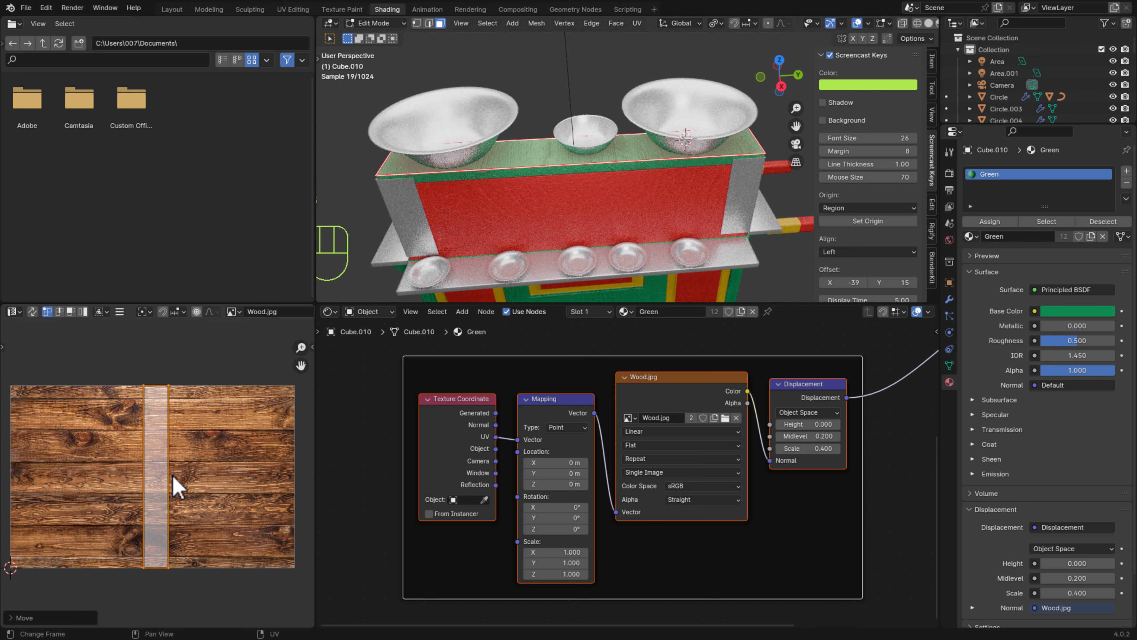
Try to rotate the top face's UV strip to lie horizontally, and undo the rotation
key(r)
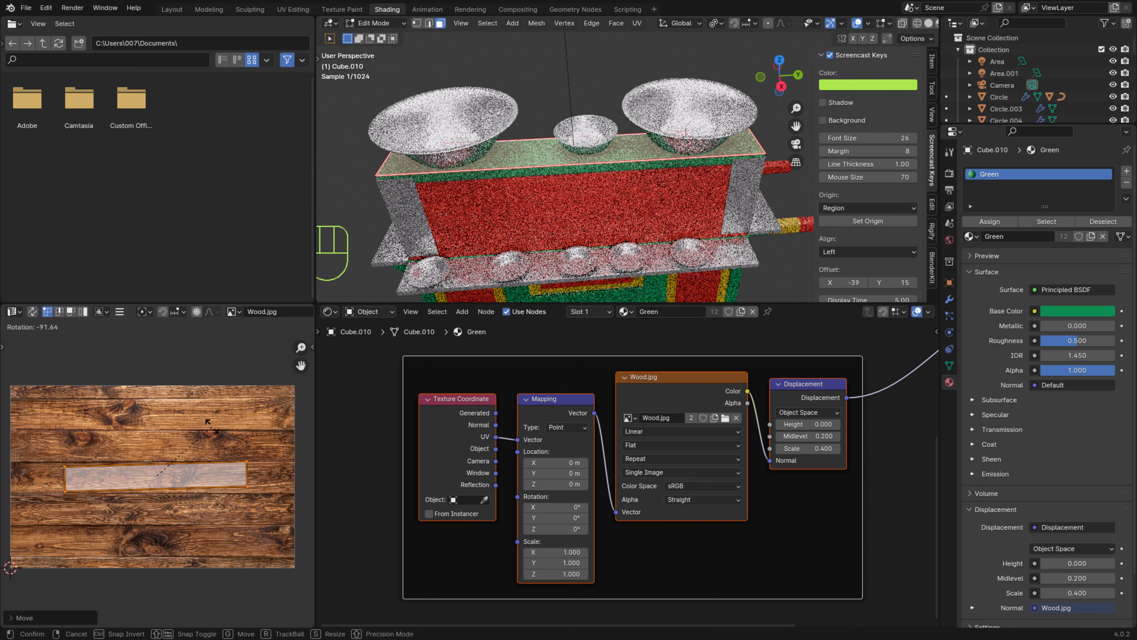
click(220, 442)
click(537, 110)
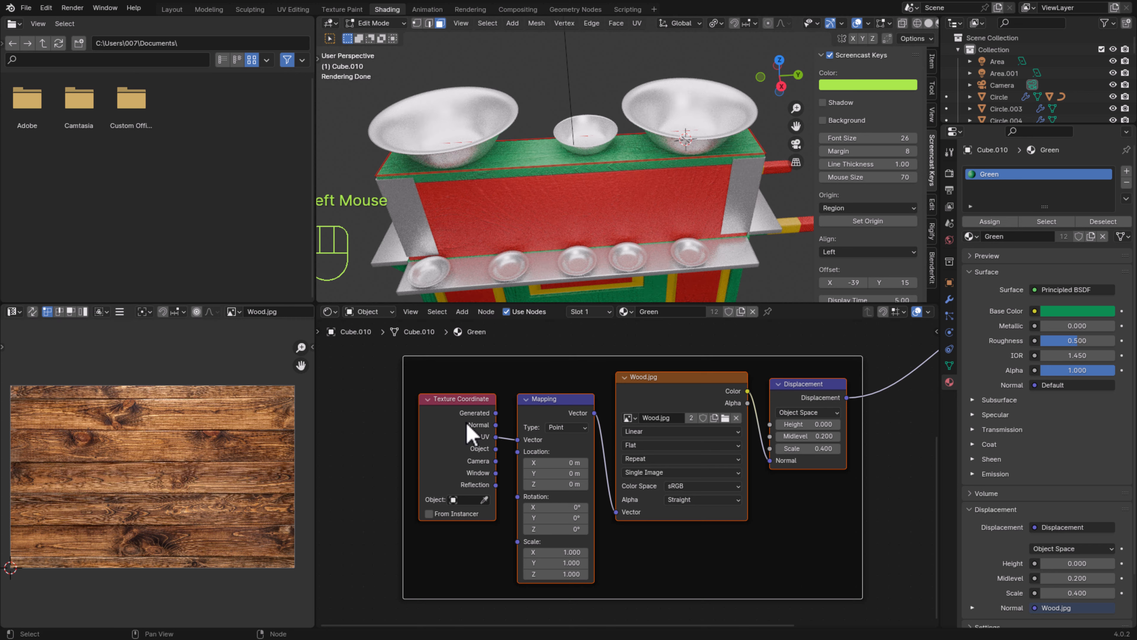
key(ctrl+z)
key(ctrl+z)
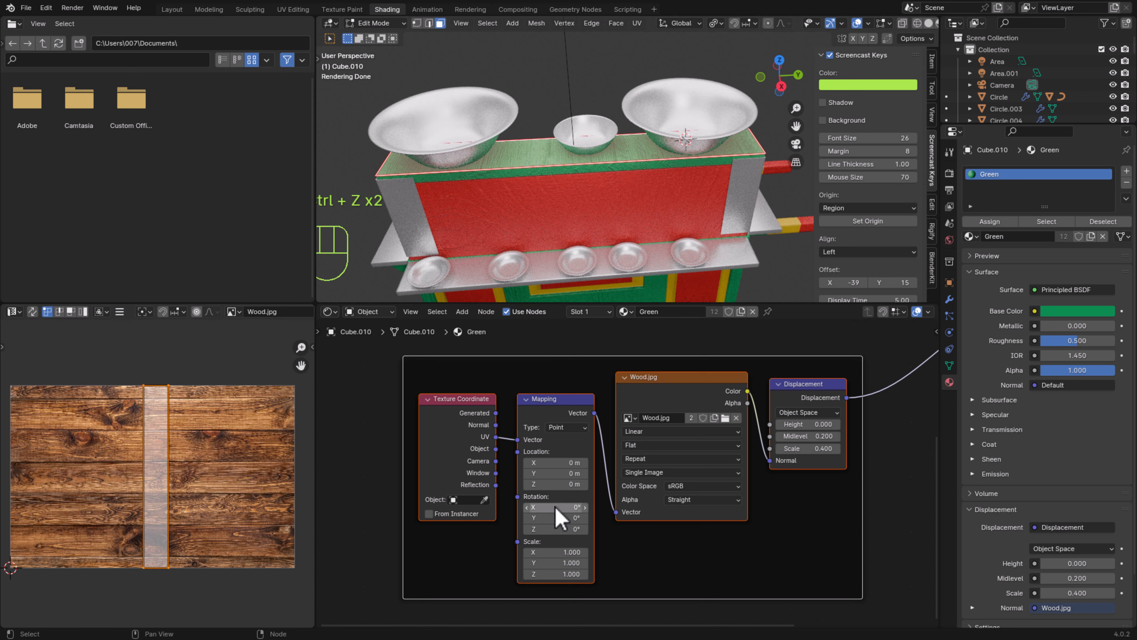
Set the Green material's Mapping Rotation X to 90° and deselect the board's top face
double_click(556, 508)
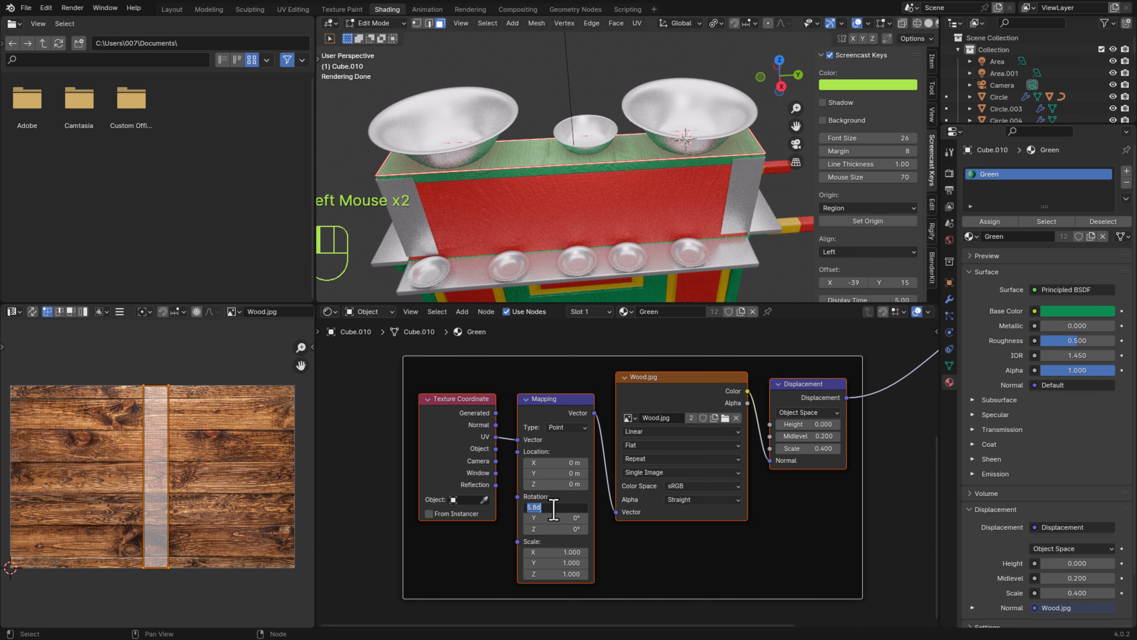
text(90)
key(Return)
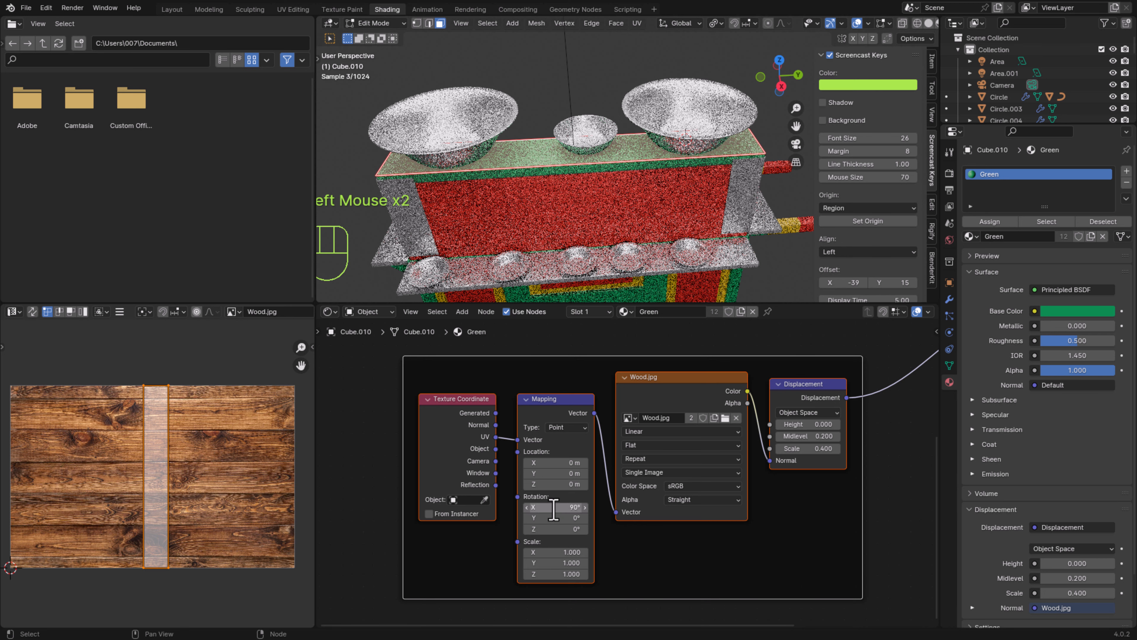
click(551, 119)
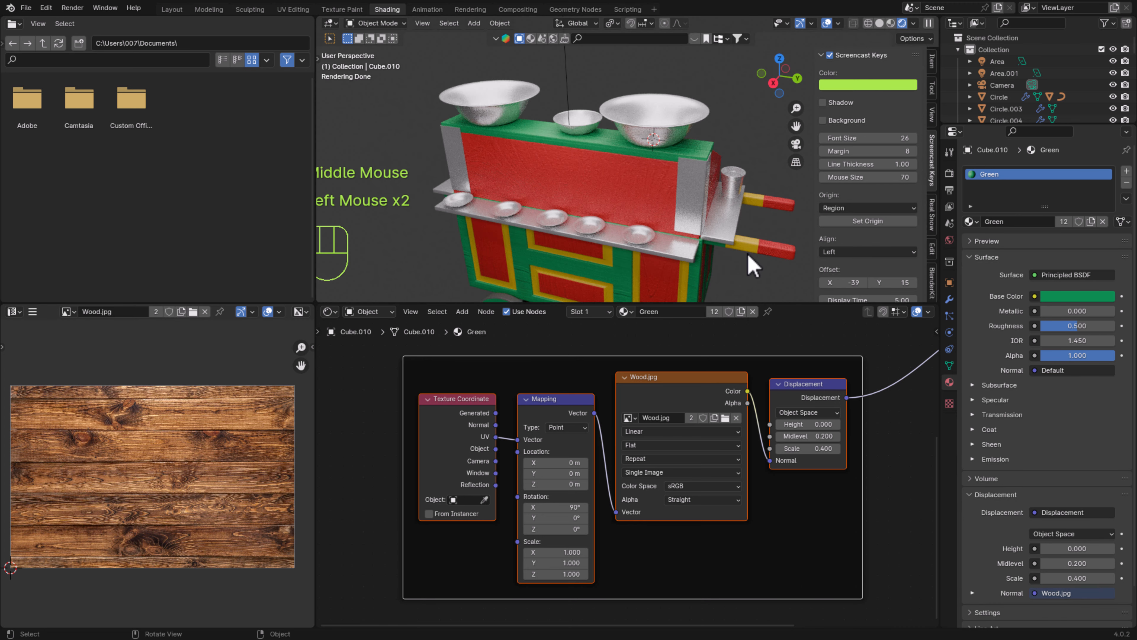
Examine the green wood-grain relief on the cart's handles, shelf edges and front frame from several angles
middle_drag(756, 262, 742, 293)
scroll(541, 221, up, 2)
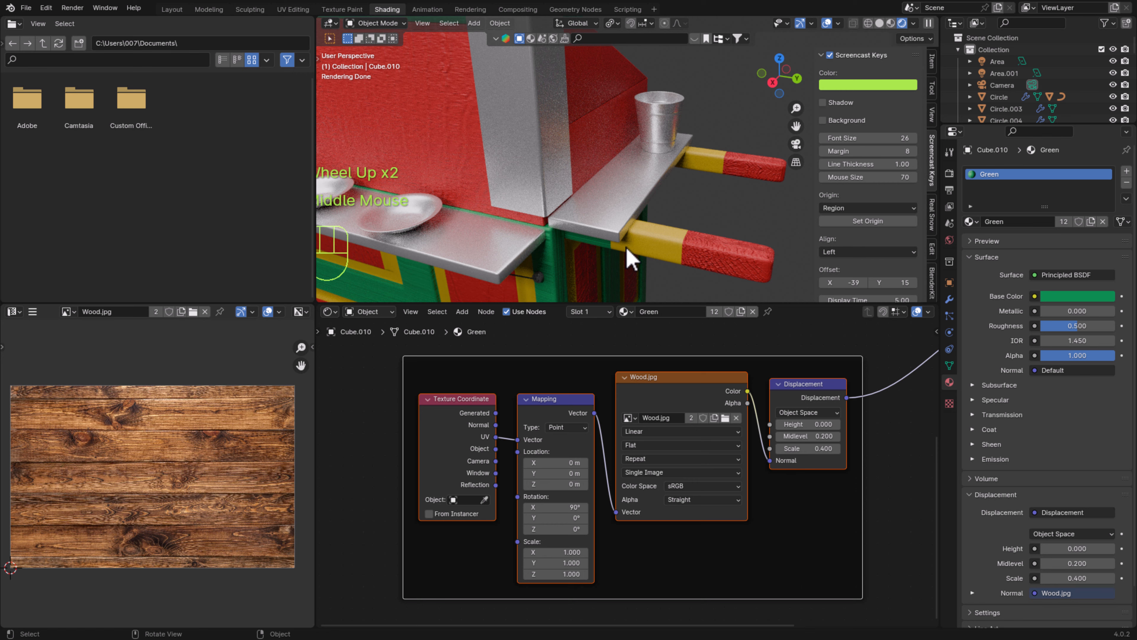
scroll(627, 249, down, 2)
middle_drag(528, 254, 546, 249)
shift+middle_drag(547, 249, 643, 224)
scroll(564, 248, down, 2)
scroll(642, 224, up, 1)
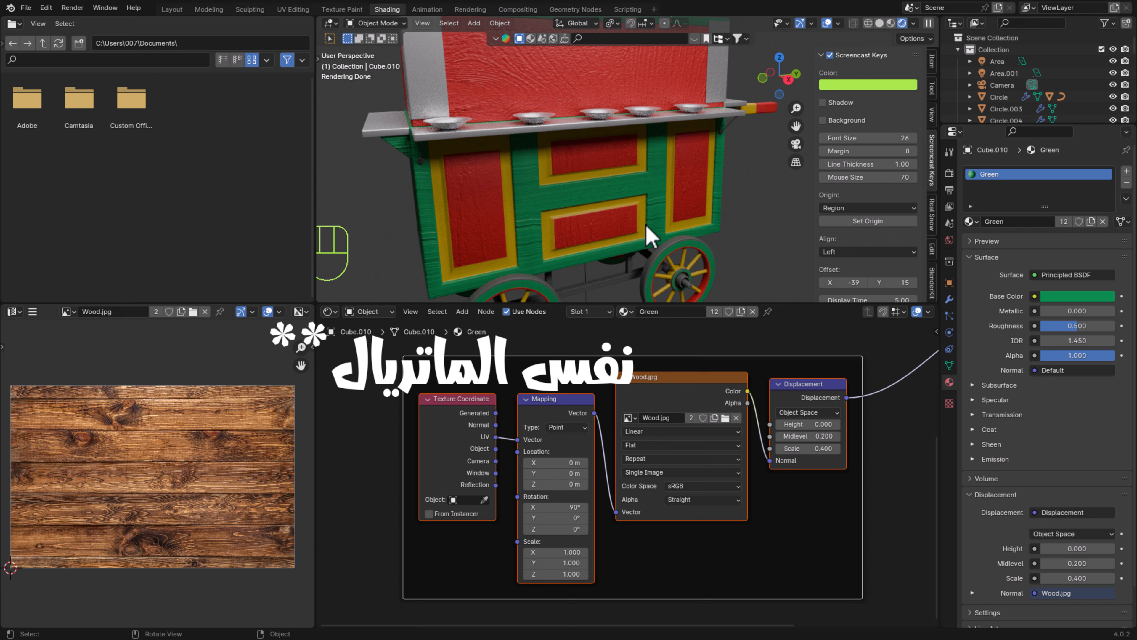
scroll(650, 239, down, 2)
middle_drag(656, 173, 661, 175)
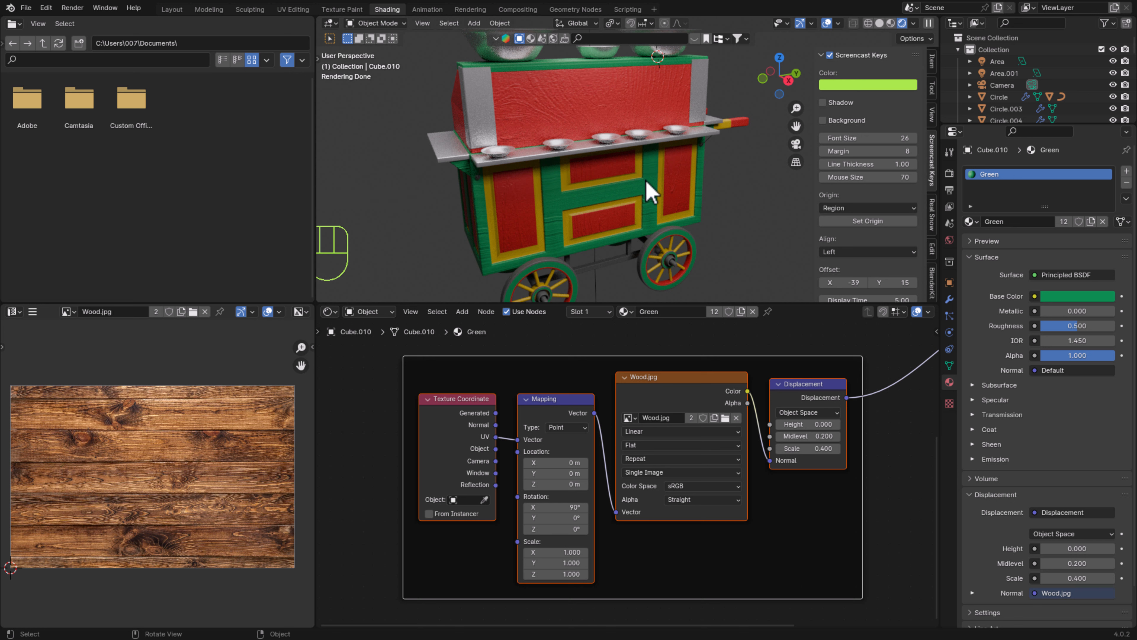
Undo the shared Green material's Mapping rotation change and return the top board to Object Mode
key(ctrl+z)
key(ctrl+z)
key(ctrl+z)
key(ctrl+z)
key(ctrl+z)
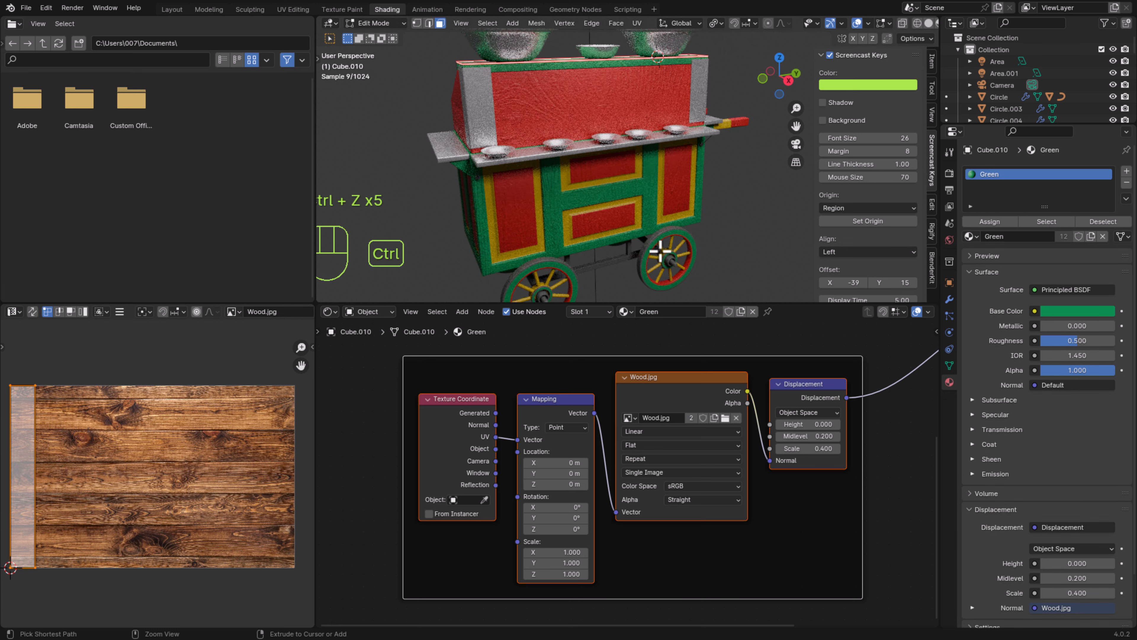
scroll(660, 250, up, 3)
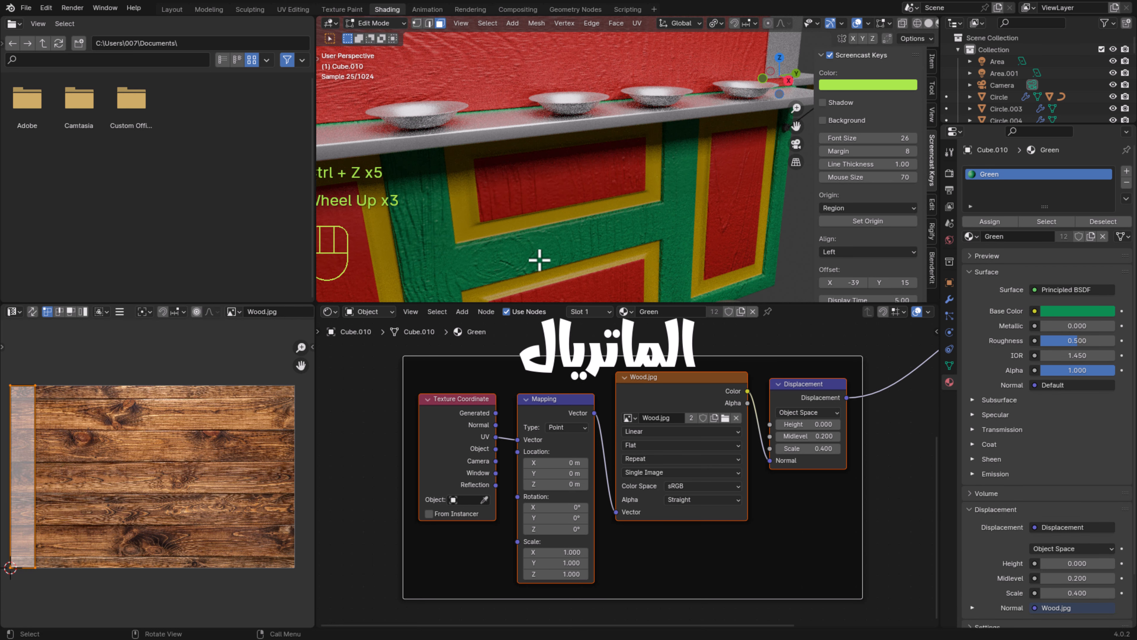
scroll(540, 260, down, 2)
middle_drag(617, 160, 608, 167)
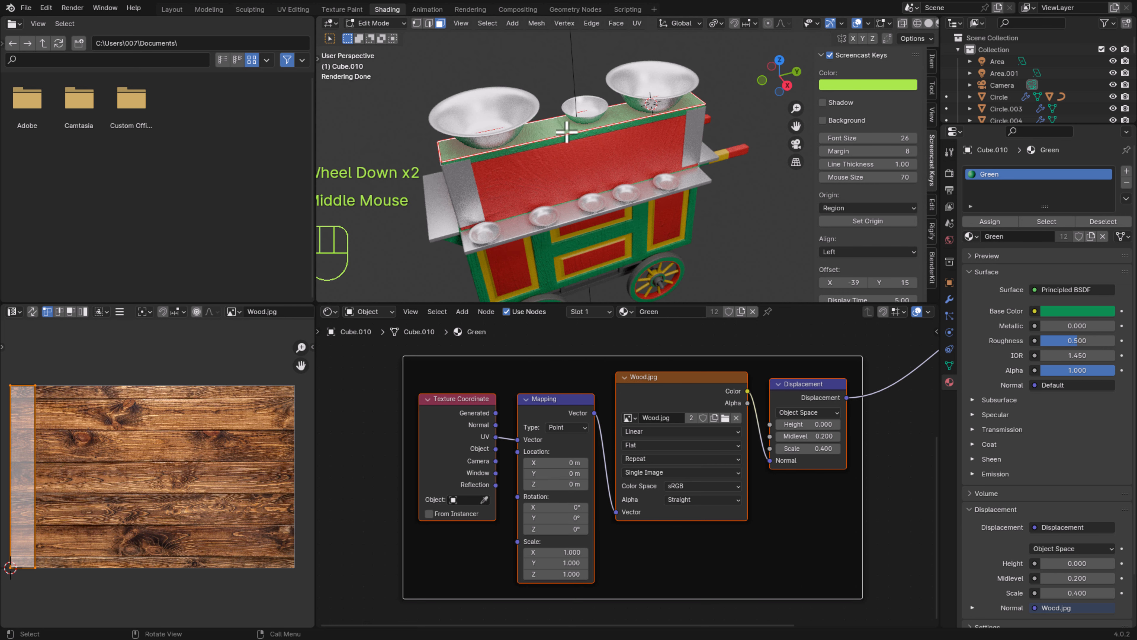
click(376, 23)
click(376, 36)
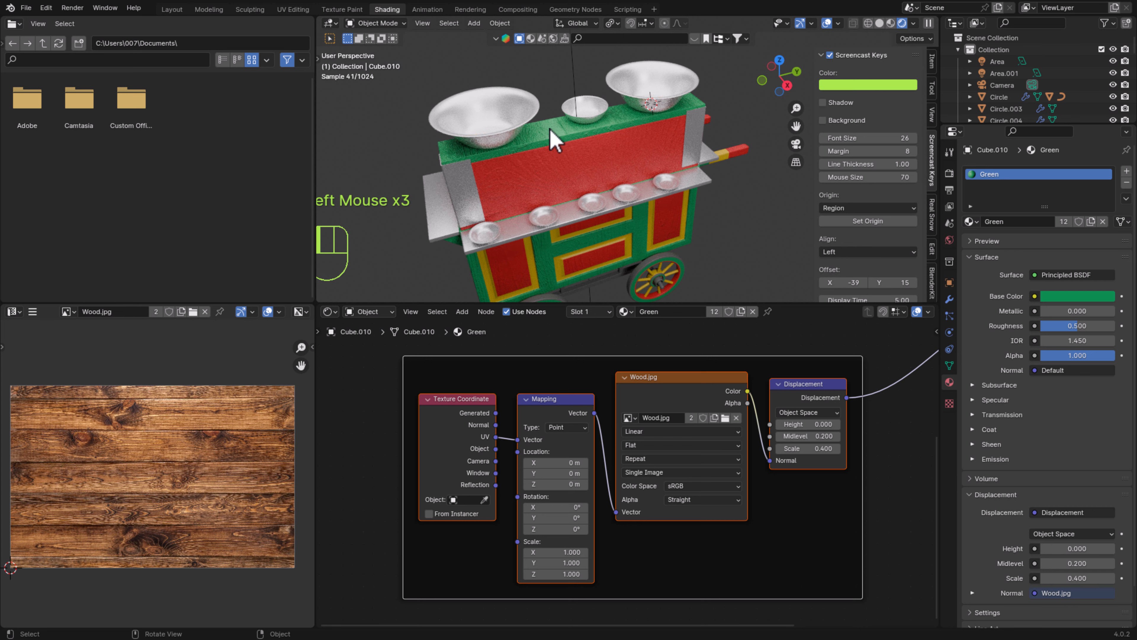
scroll(516, 132, up, 1)
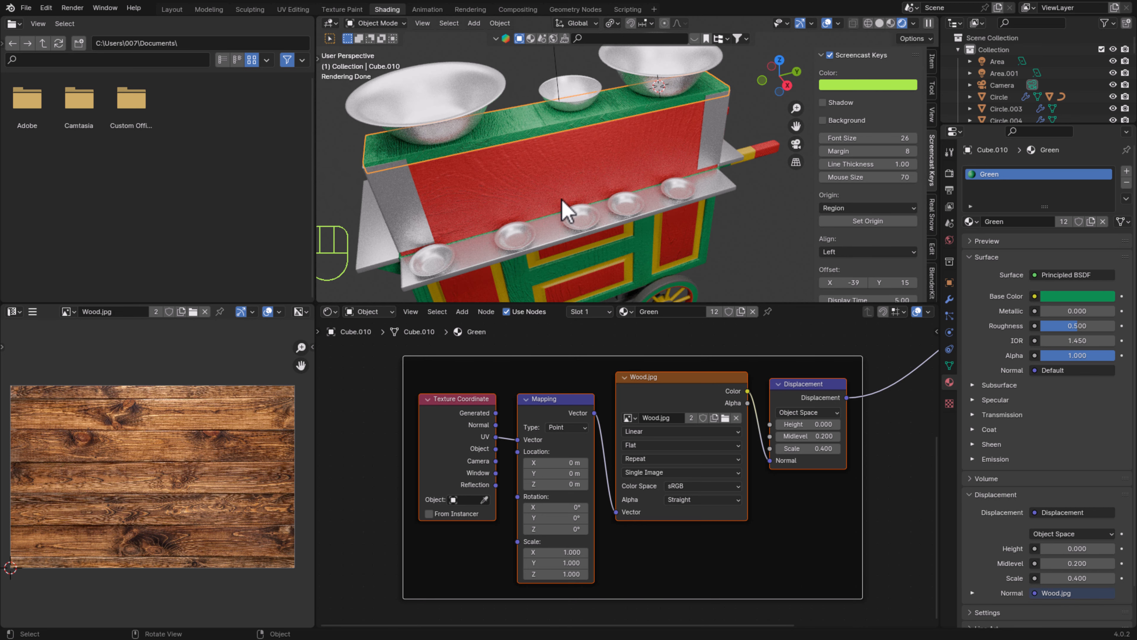
Make the top board's Green material a single-user copy and set its Mapping Rotation X to 90°
click(1095, 223)
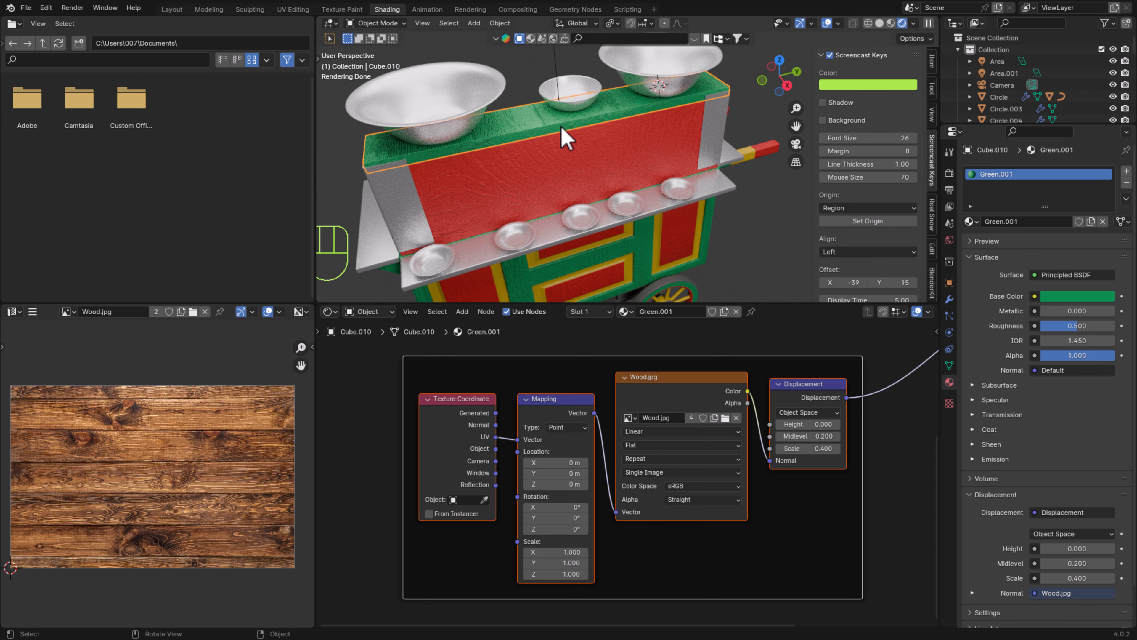
key(Tab)
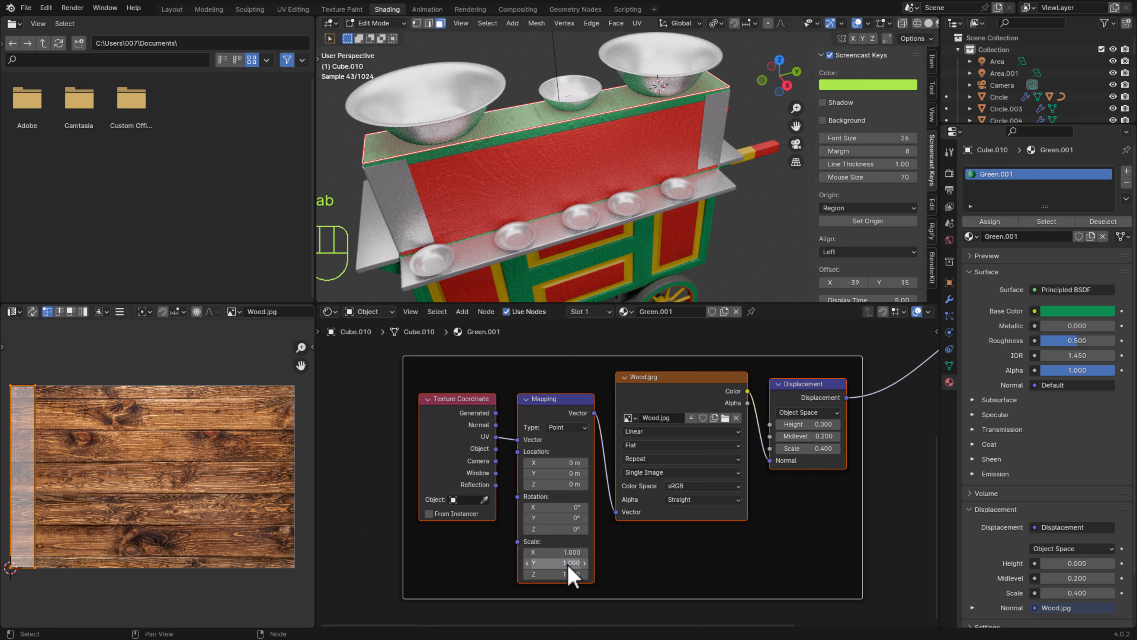
click(557, 507)
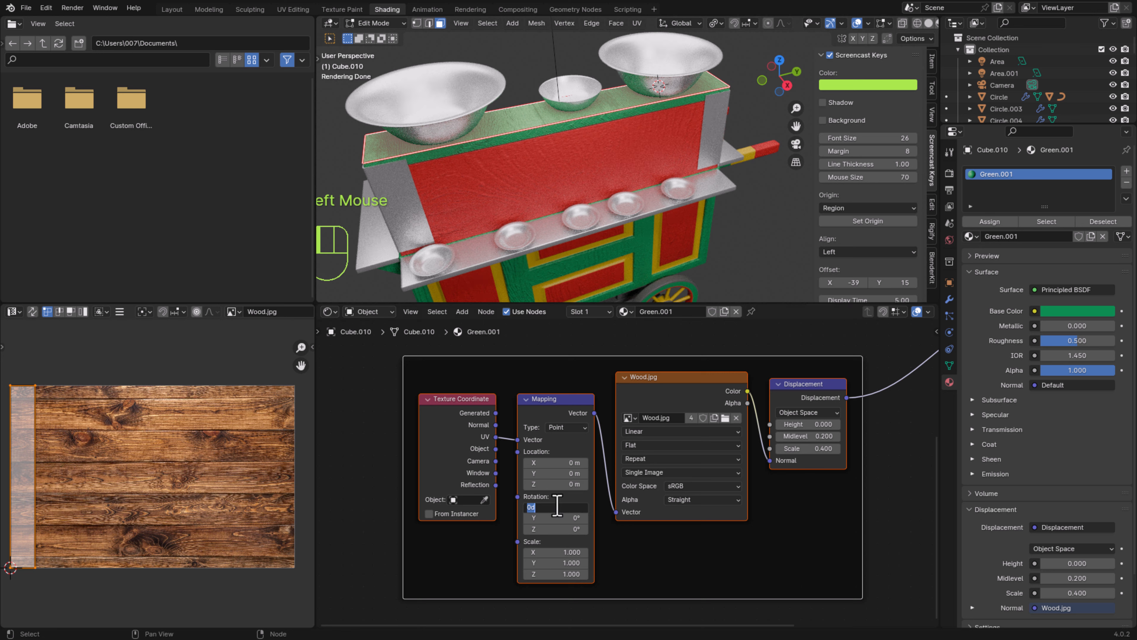
text(90)
key(Return)
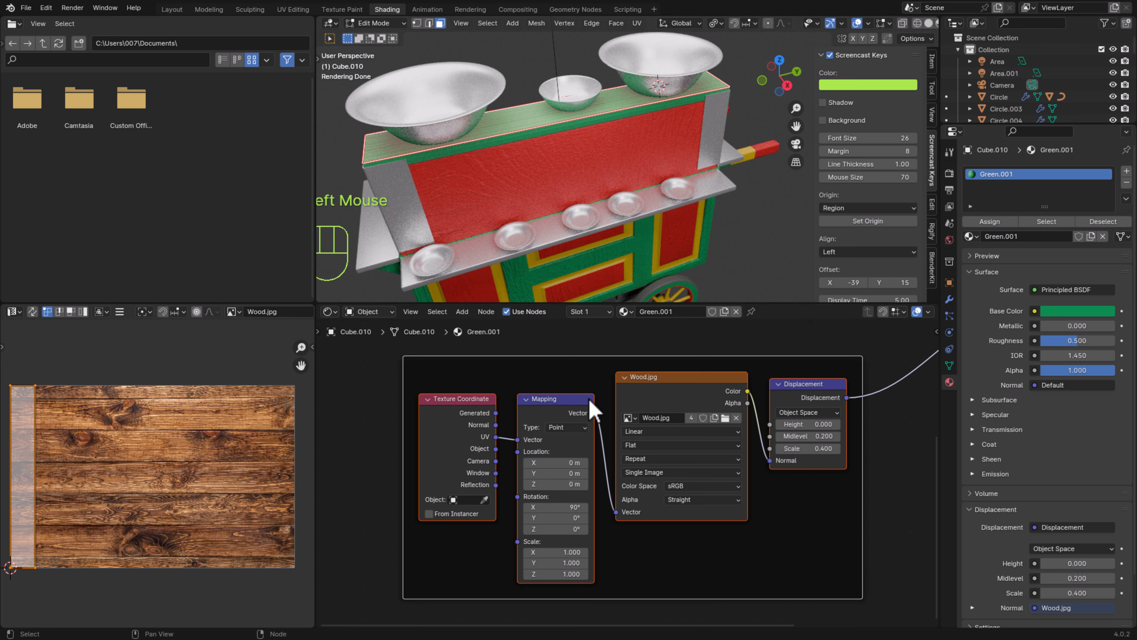
Compare the wood grain on the cart's front frame with that on the green top board
middle_drag(691, 242, 686, 228)
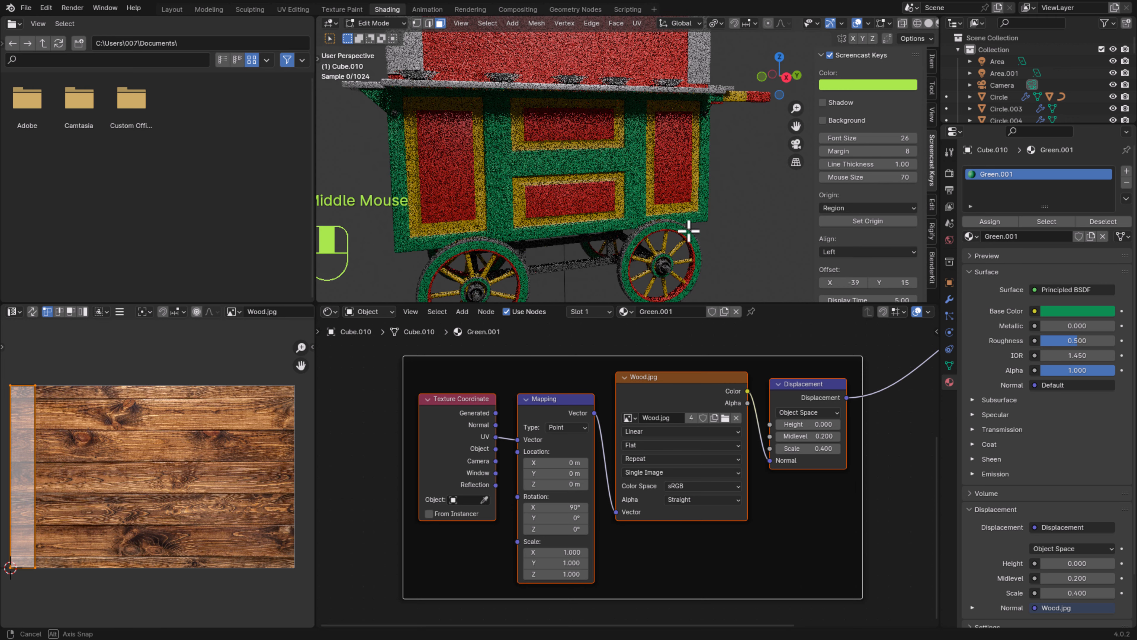
scroll(640, 203, down, 2)
scroll(641, 203, up, 3)
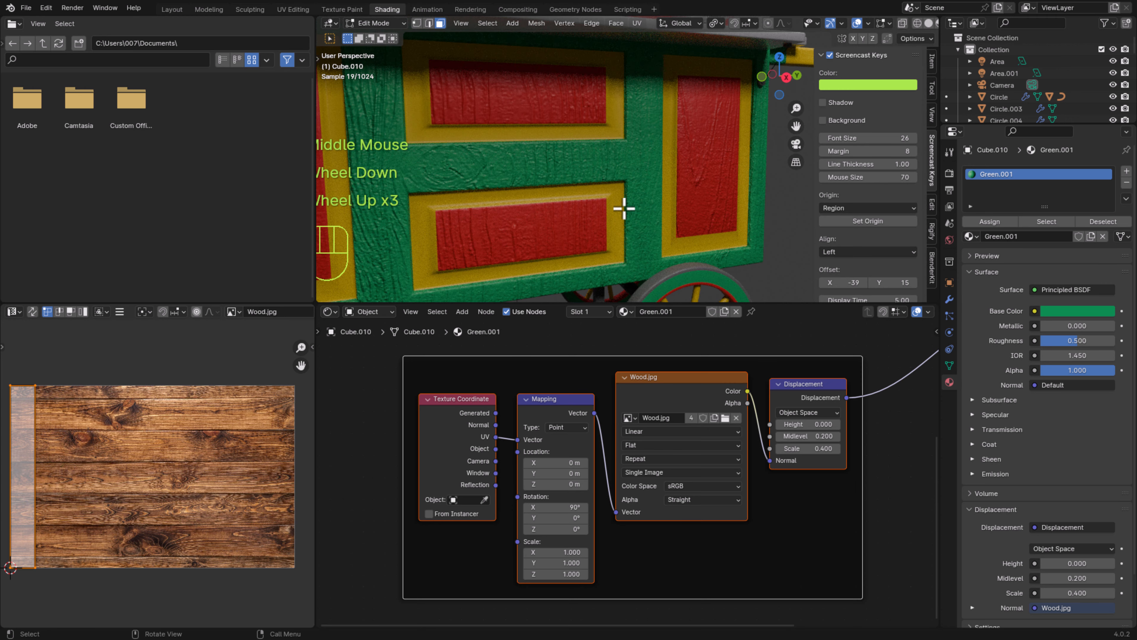
scroll(623, 208, down, 3)
middle_drag(602, 125, 470, 158)
scroll(564, 160, up, 1)
click(510, 84)
scroll(434, 140, up, 2)
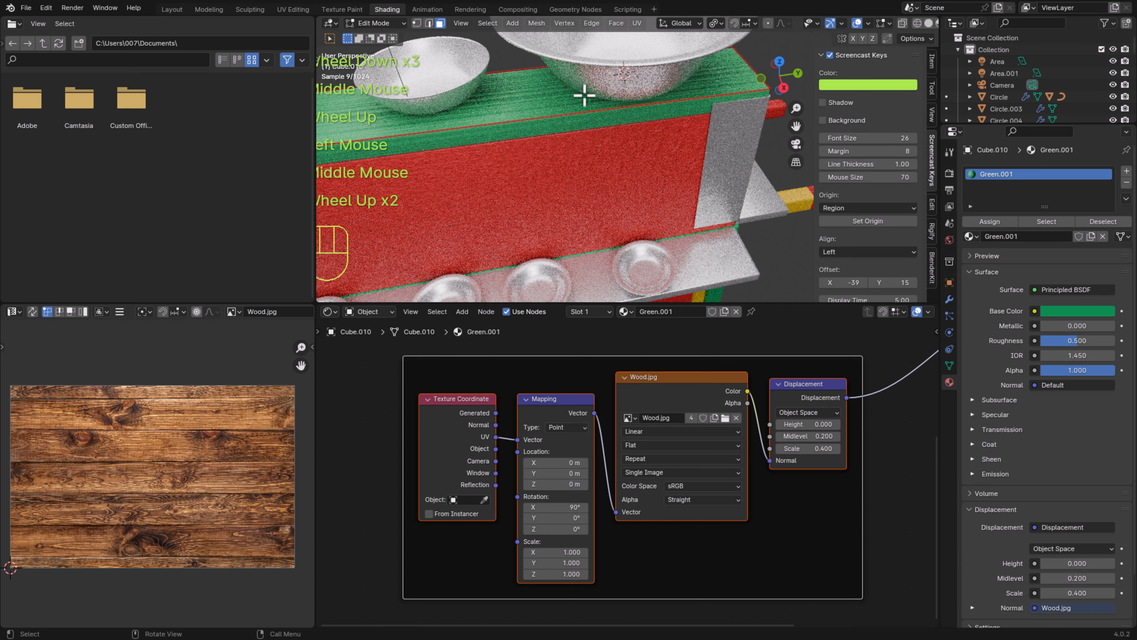
Select the green board's top face and move its UV strip over the wood texture
click(521, 103)
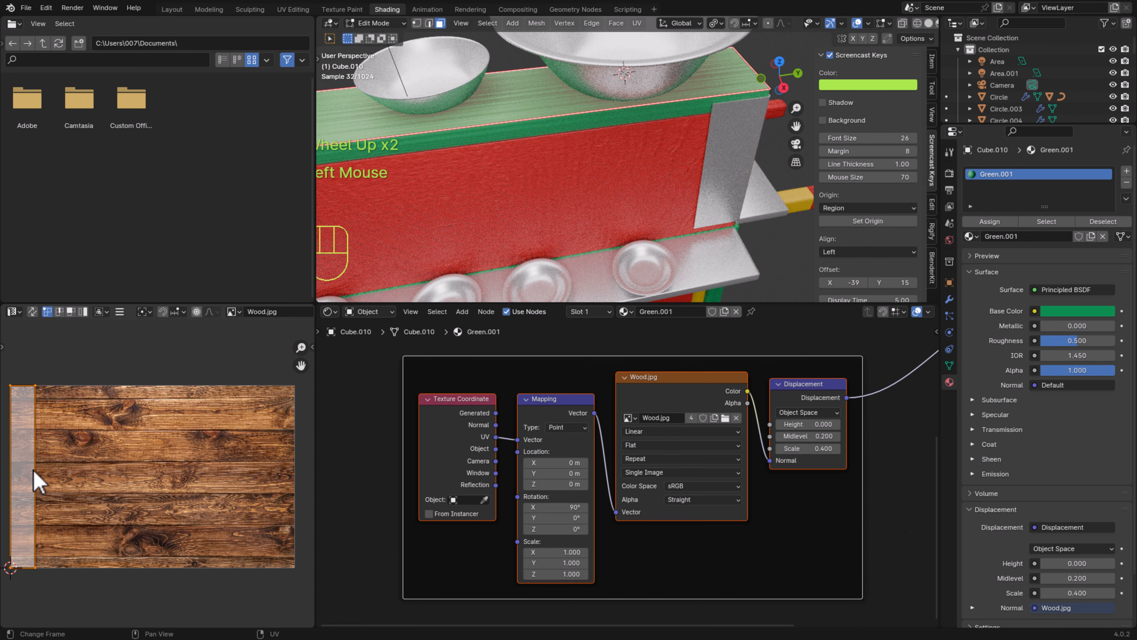
key(g)
key(g)
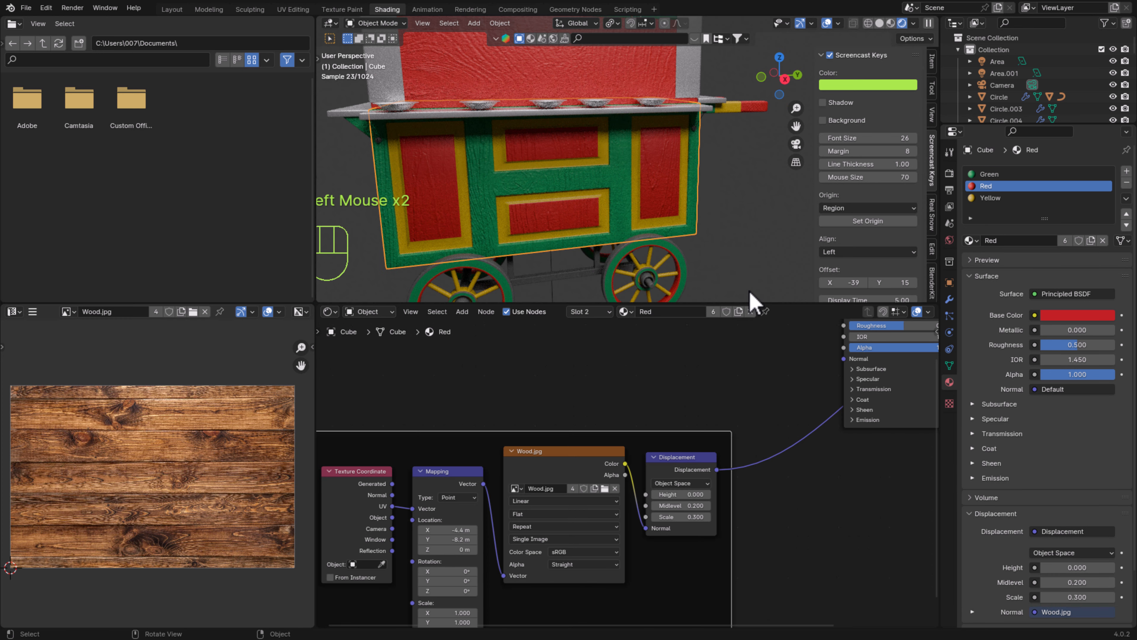
Copy the Red material's framed Texture Coordinate, Mapping, Wood.jpg and Displacement nodes from the cart body
click(992, 198)
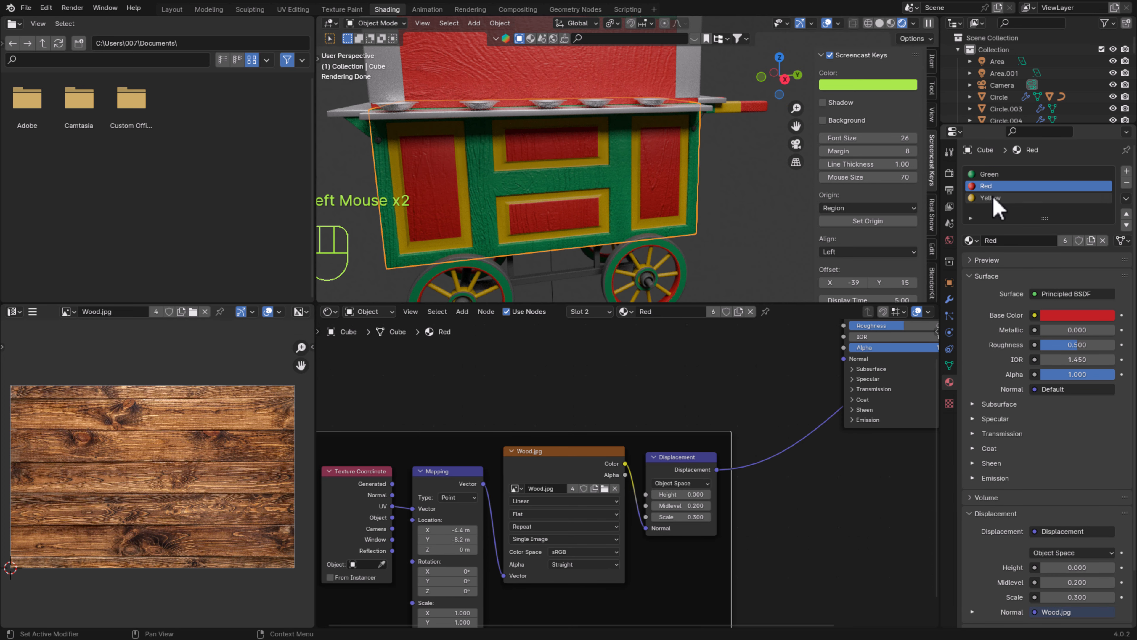
scroll(665, 427, down, 3)
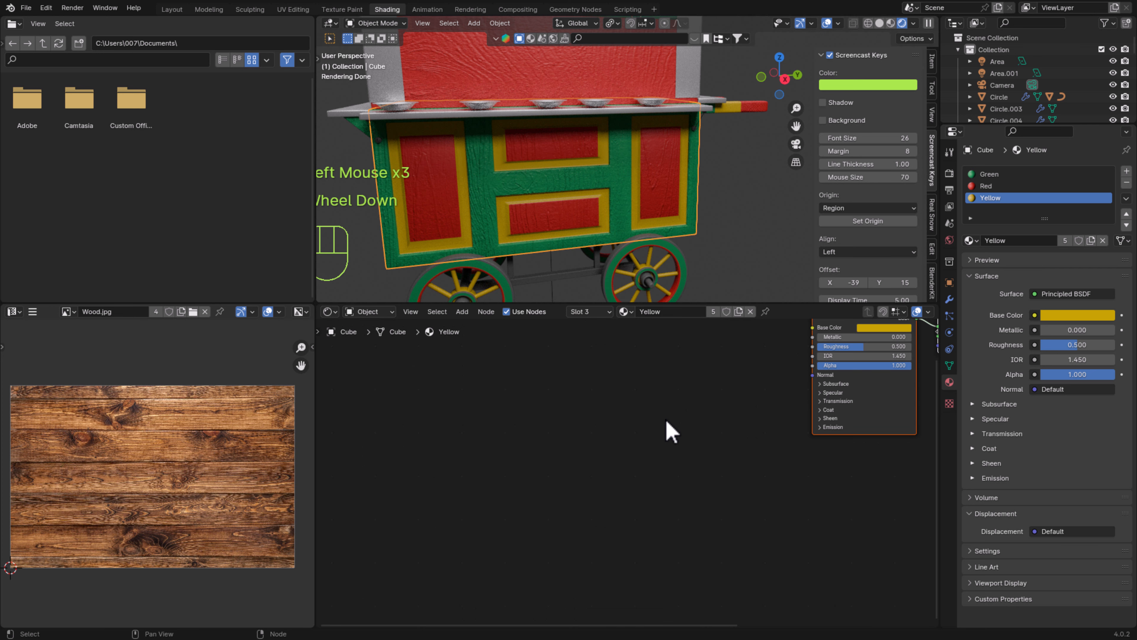
middle_drag(666, 426, 590, 462)
click(992, 186)
scroll(762, 470, down, 2)
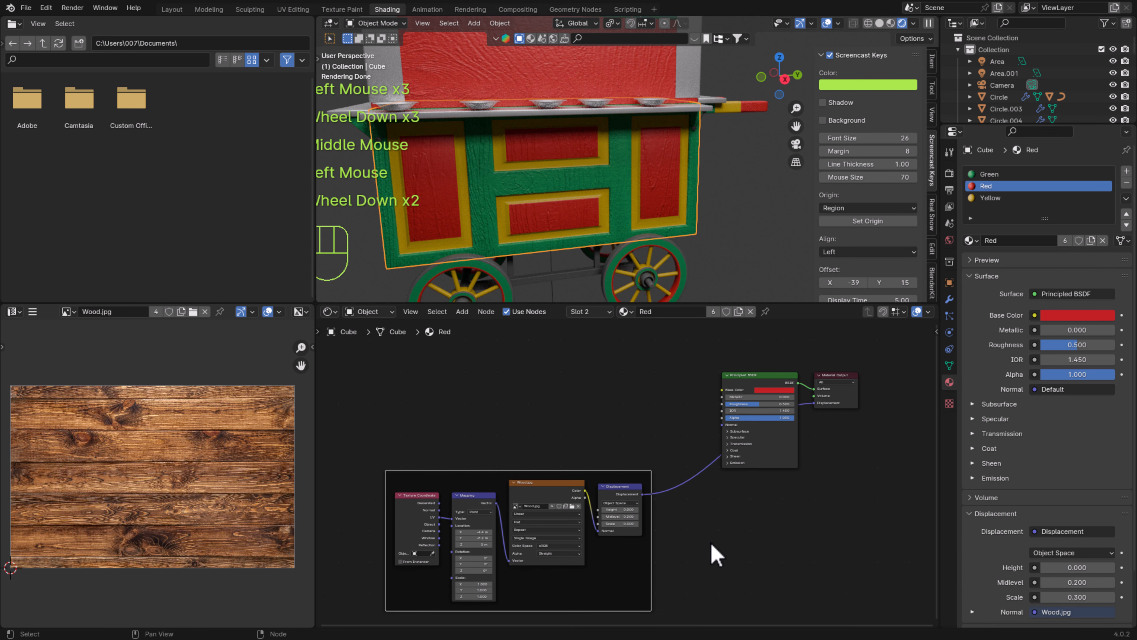
click(665, 623)
drag(662, 625, 315, 508)
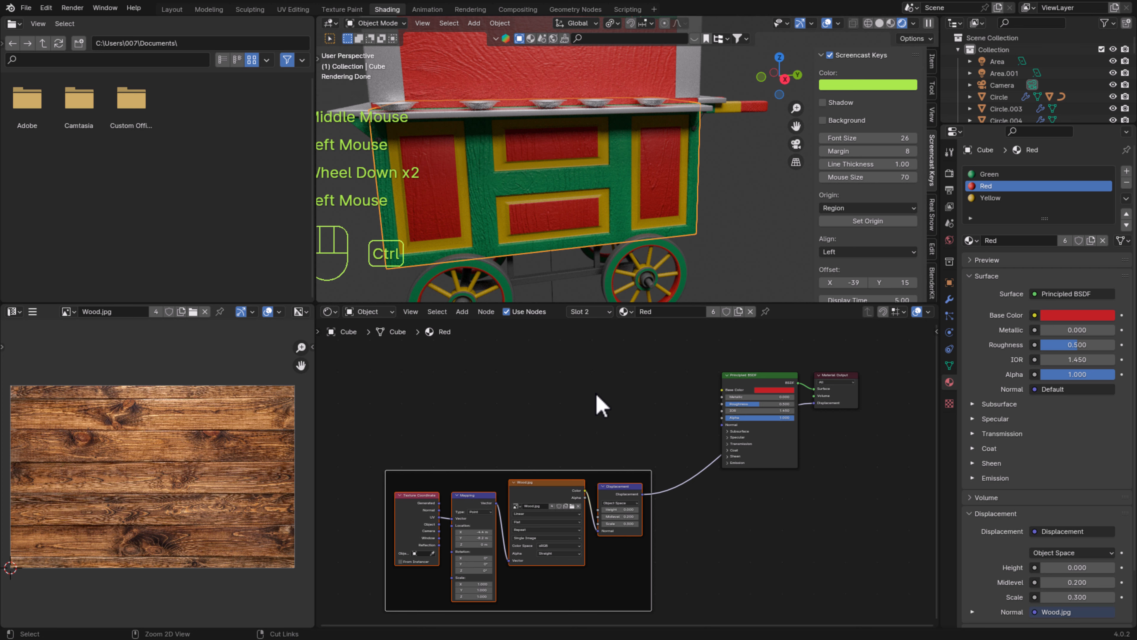
key(ctrl+c)
key(ctrl+c)
key(ctrl+c)
Paste the wood nodes into the Yellow material and connect Displacement to the Material Output's Displacement input
click(992, 198)
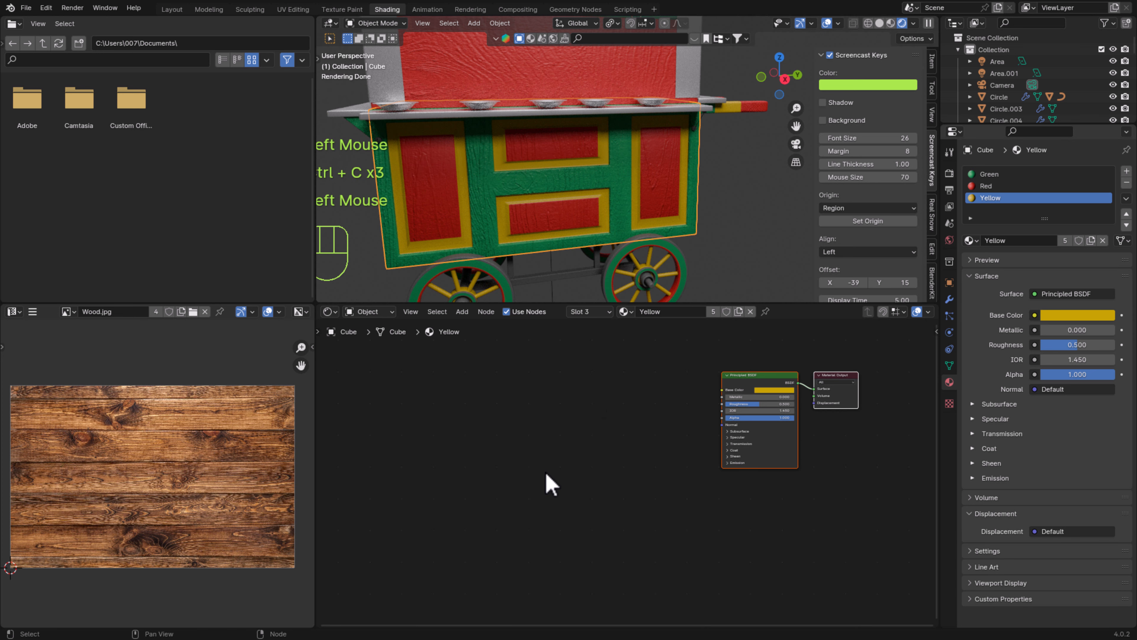
click(537, 477)
key(ctrl+v)
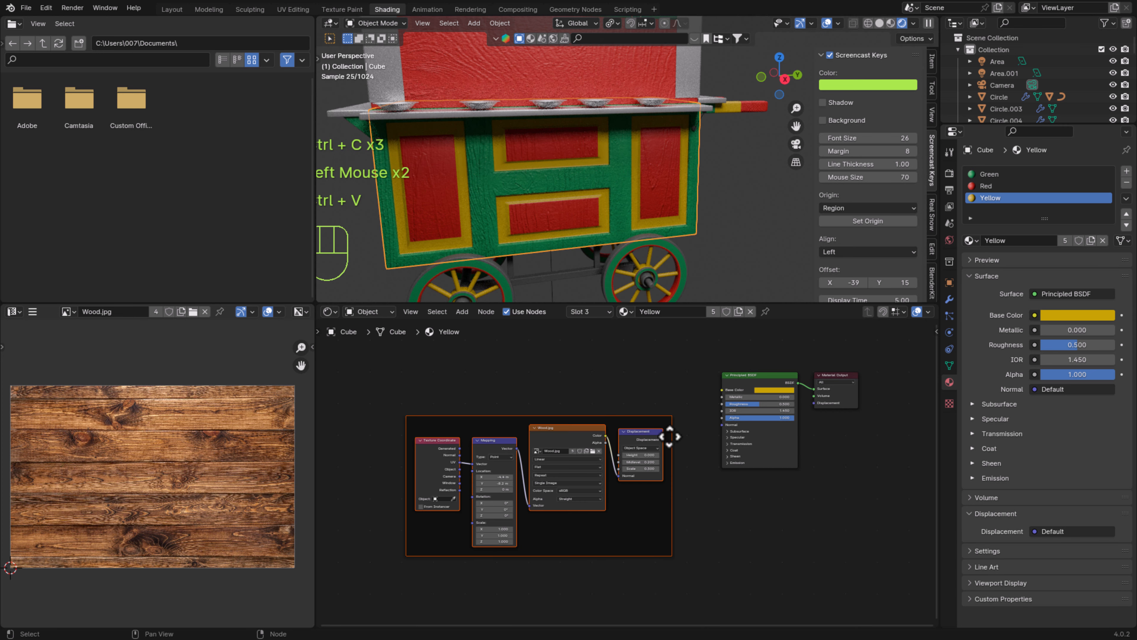
click(665, 440)
drag(664, 440, 823, 403)
Examine the yellow trim's wood relief around the cart's front panels up close and from a distance
scroll(699, 296, up, 2)
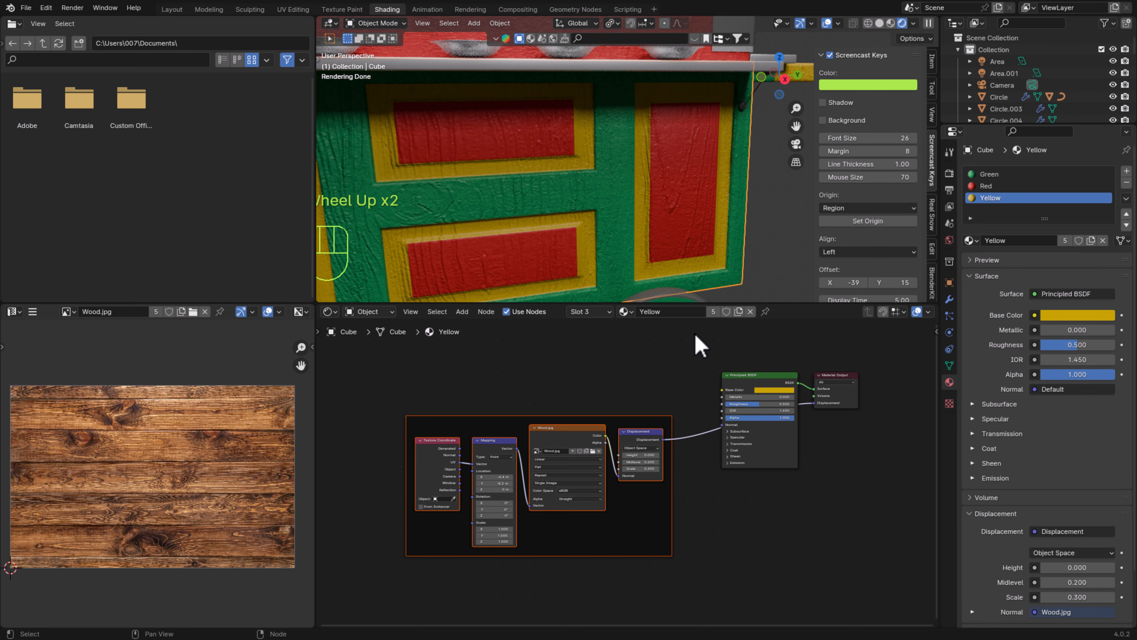
scroll(700, 280, down, 2)
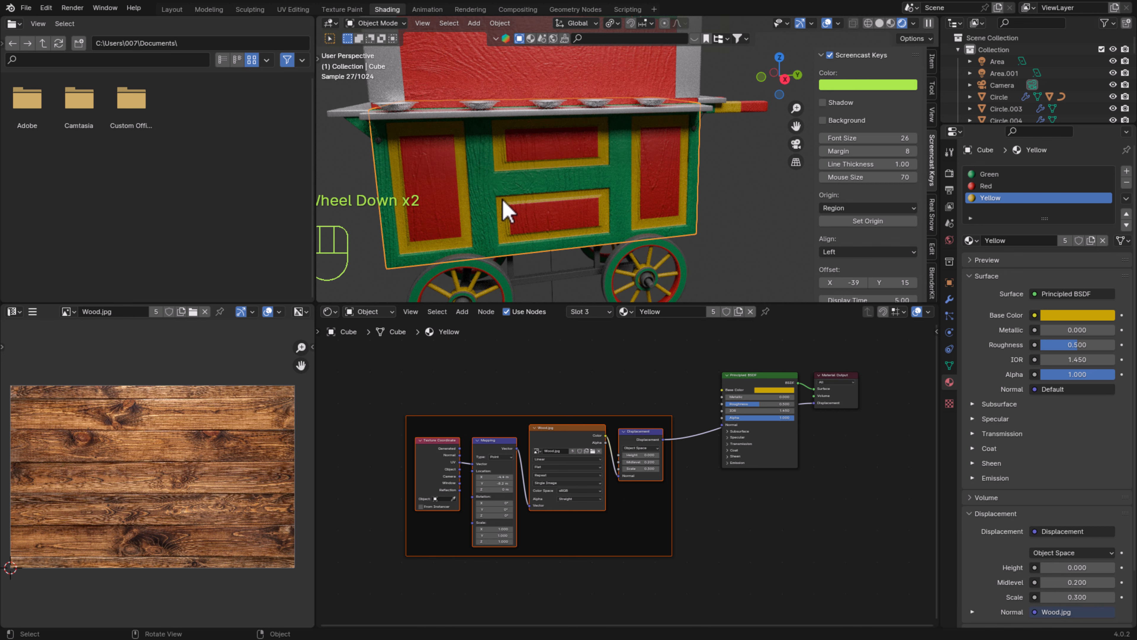
scroll(514, 206, up, 2)
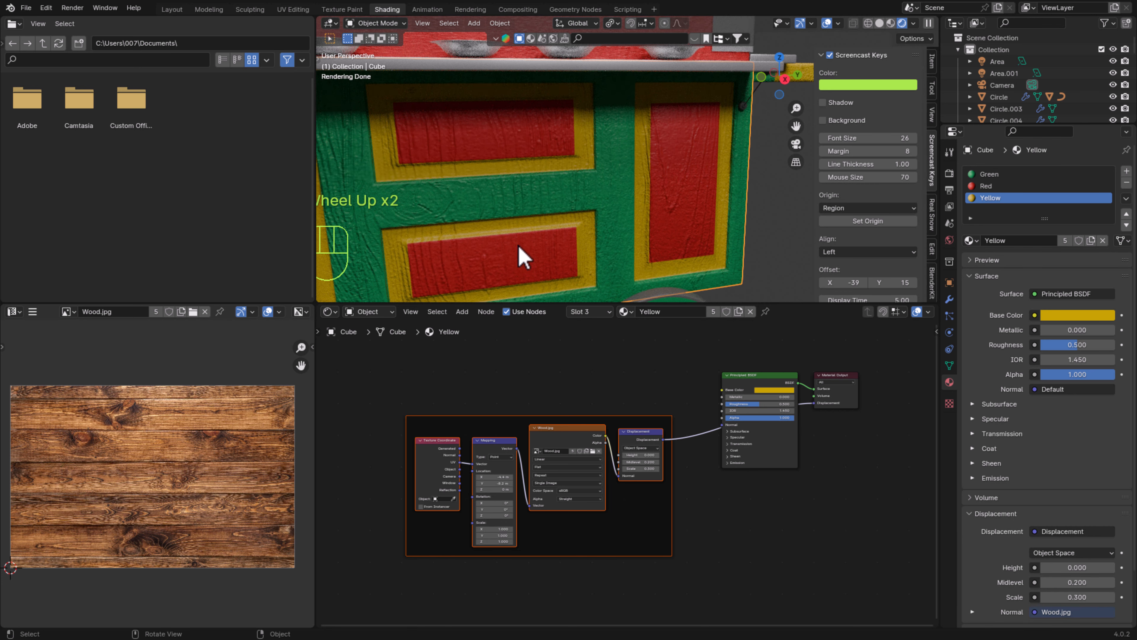
scroll(522, 256, down, 1)
scroll(515, 253, up, 1)
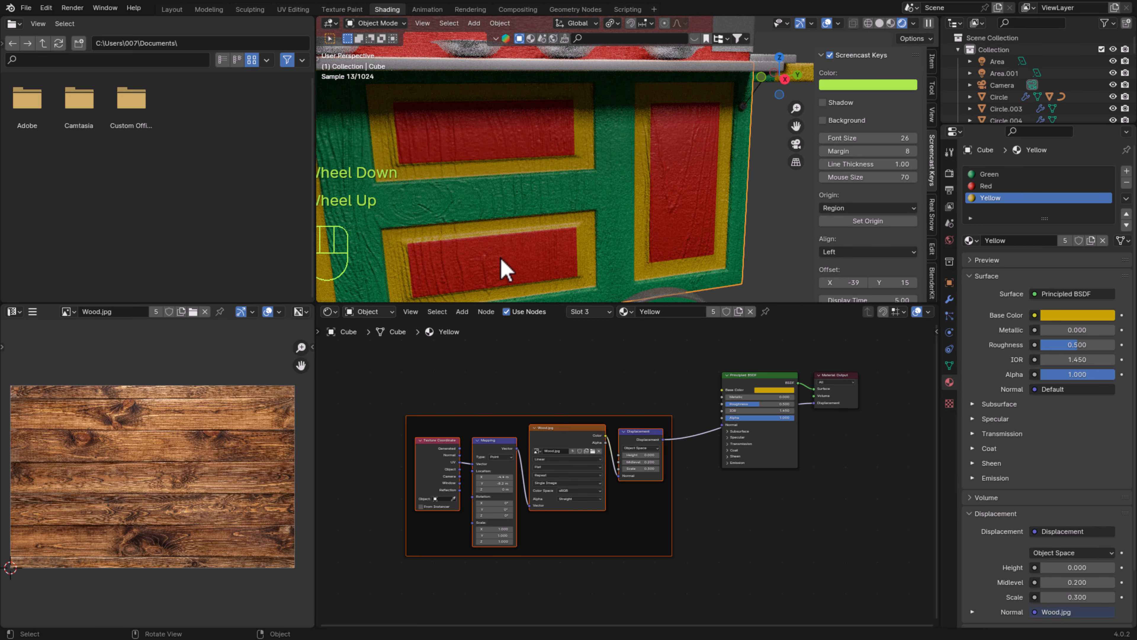
middle_drag(503, 265, 533, 249)
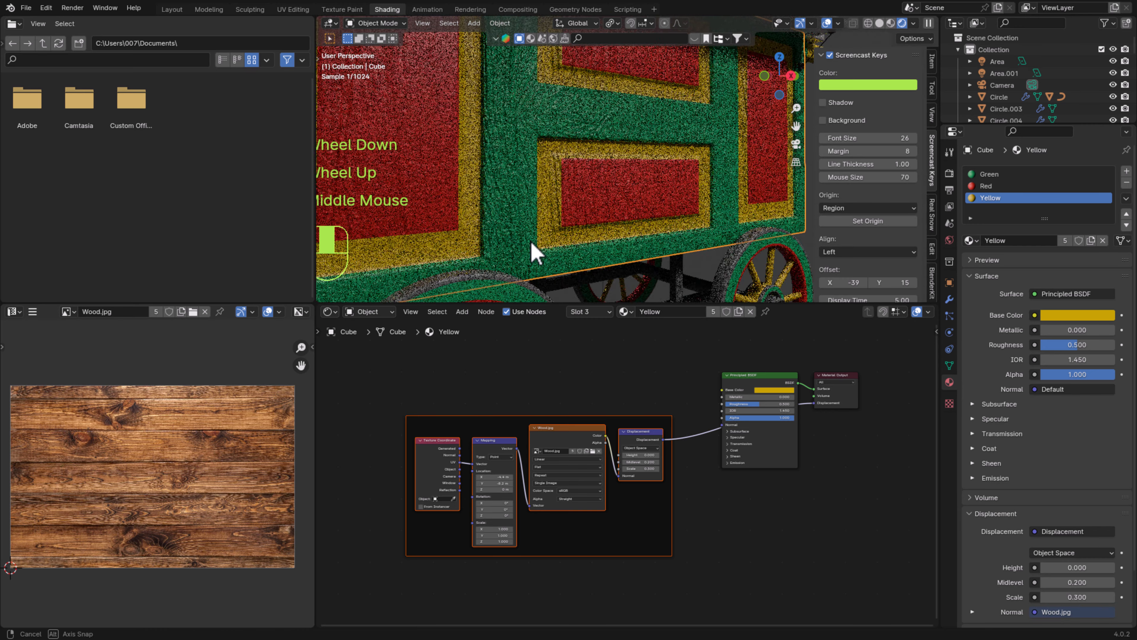
scroll(654, 188, up, 1)
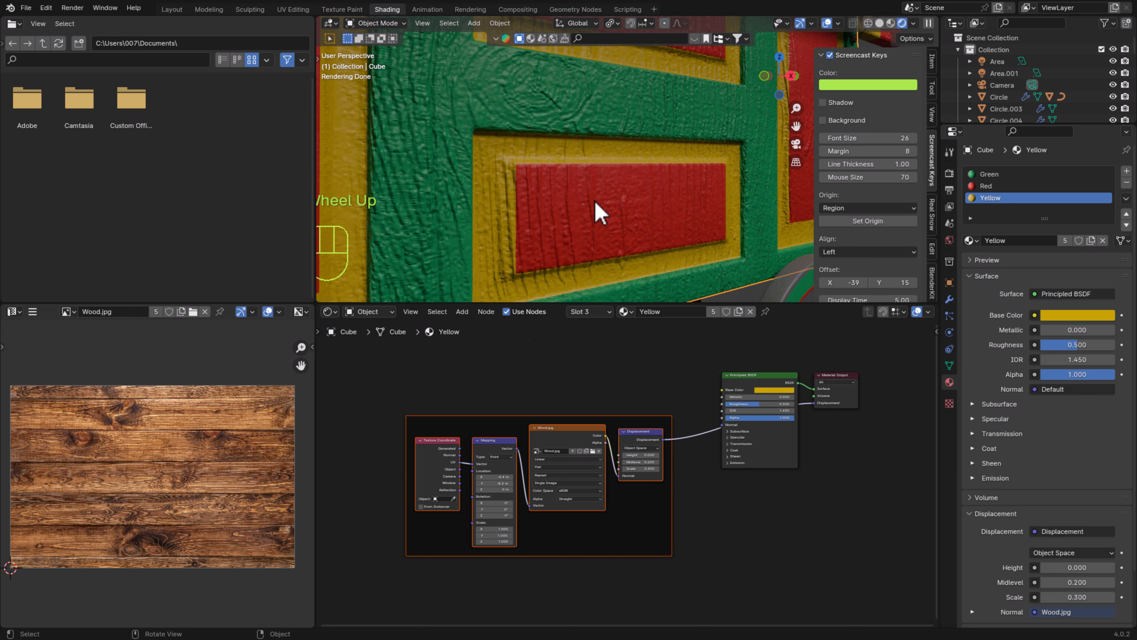
scroll(582, 253, down, 5)
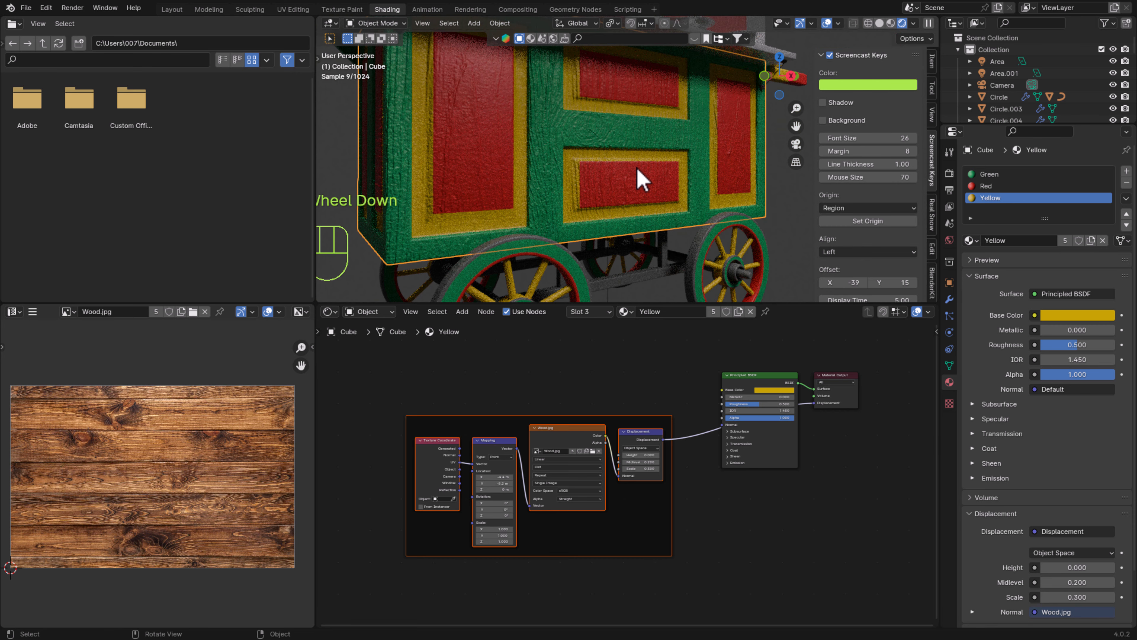
middle_drag(638, 178, 660, 234)
Set the Yellow material's Displacement Scale to 0.200
scroll(640, 495, up, 5)
click(621, 465)
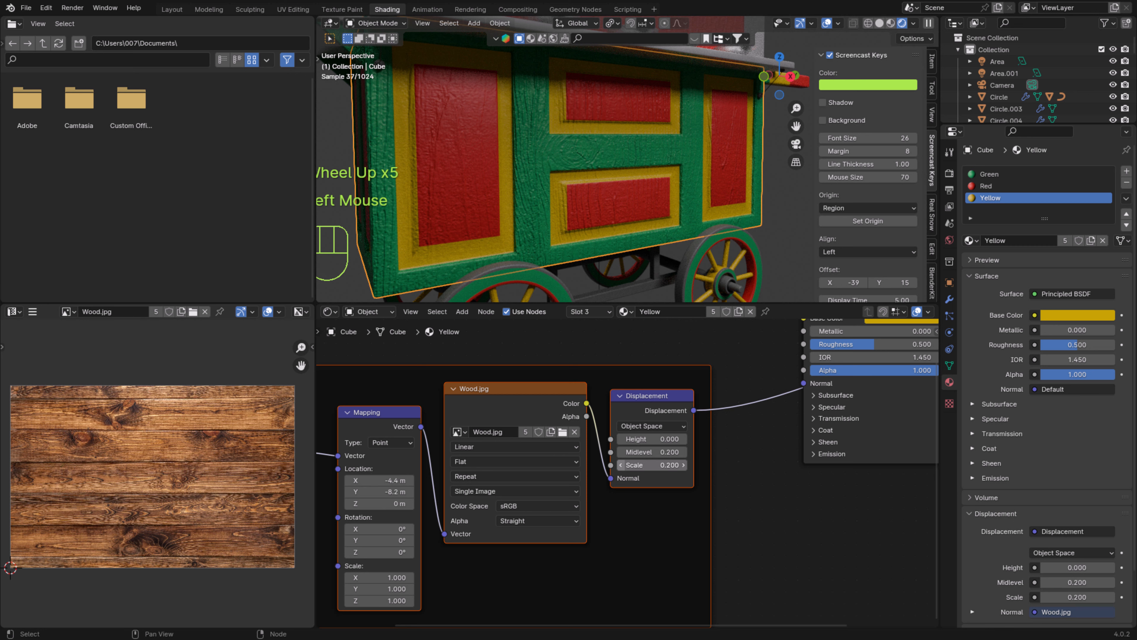
click(683, 465)
click(620, 465)
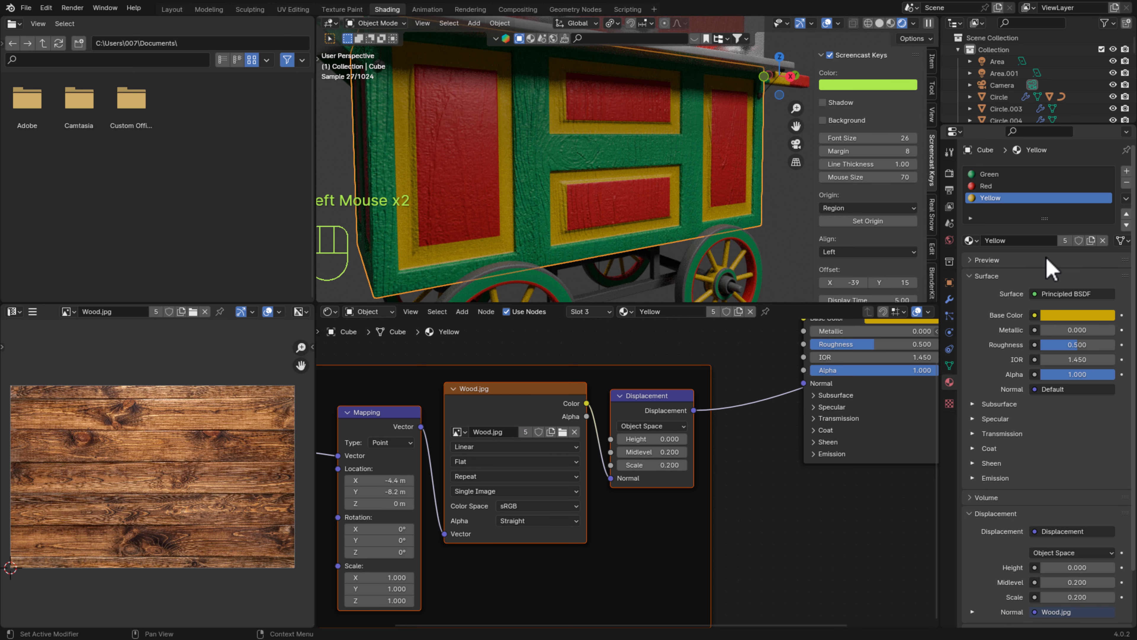
Lower the Red material's Displacement Scale by one increment and set the Green material's Displacement Scale to 0.300
click(992, 186)
click(590, 568)
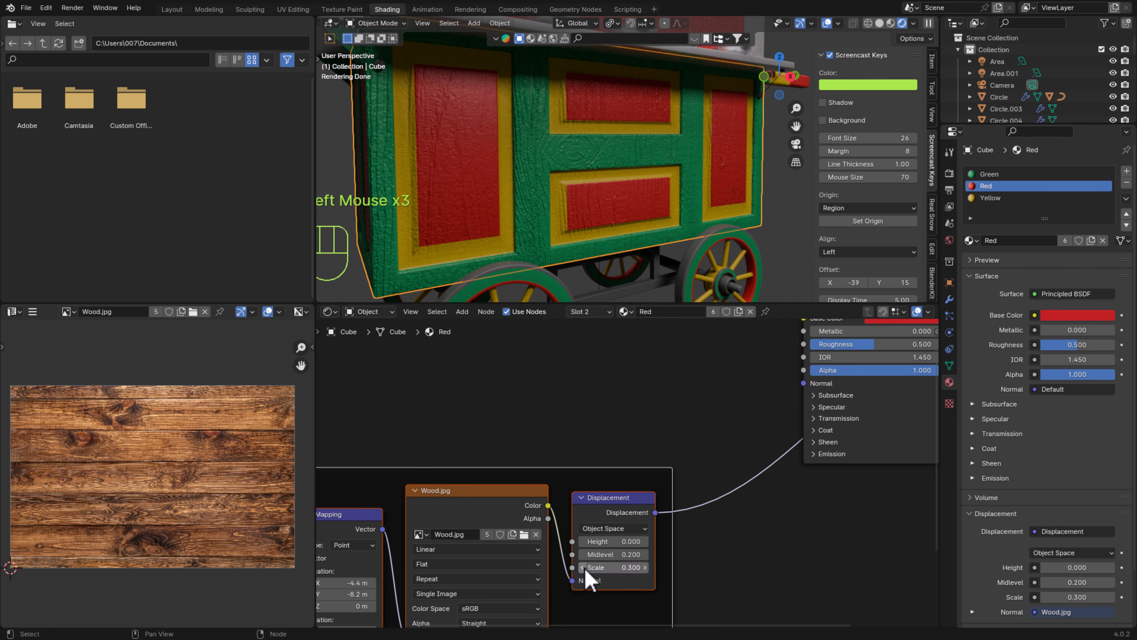
click(999, 174)
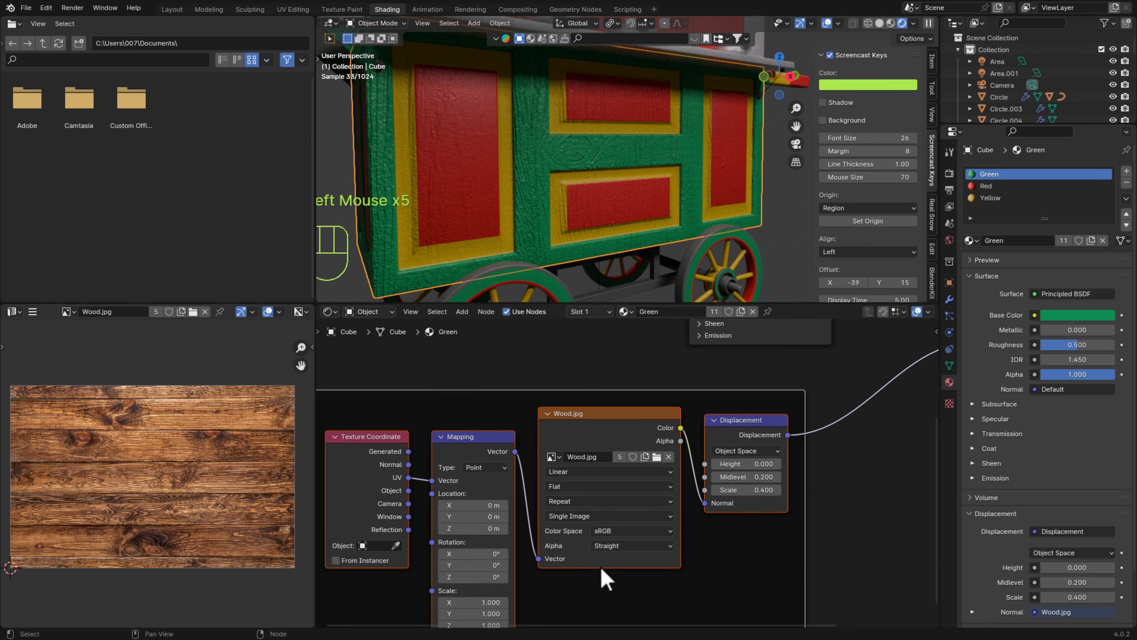
click(716, 489)
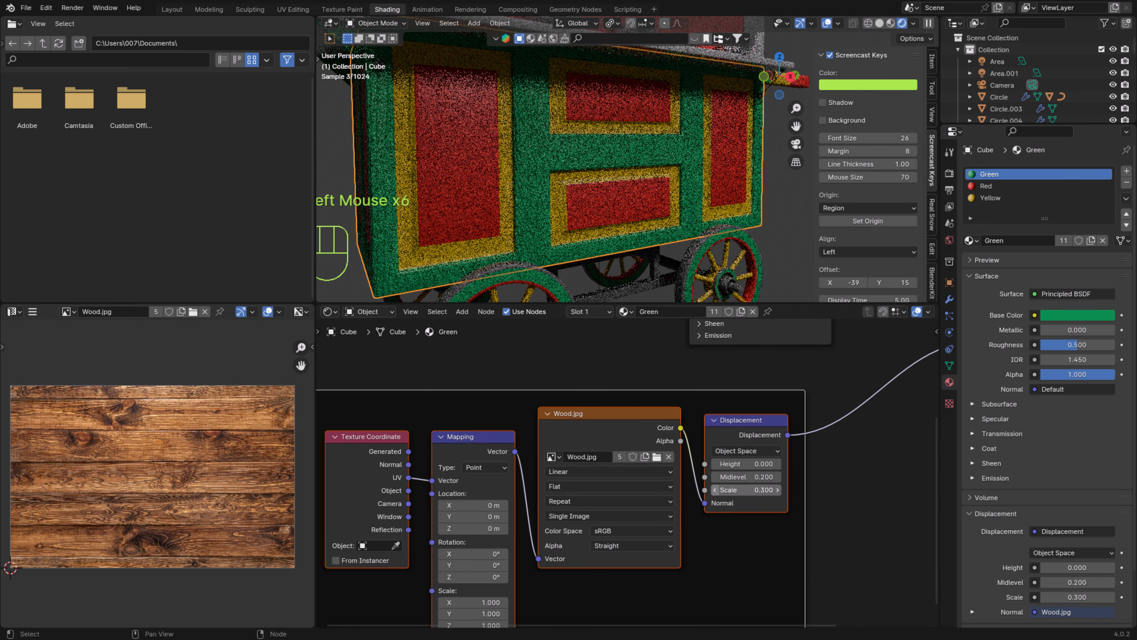
Try a Displacement Scale of 0.200 on the Green material, compare the relief on the cart, and return it to 0.300
click(716, 490)
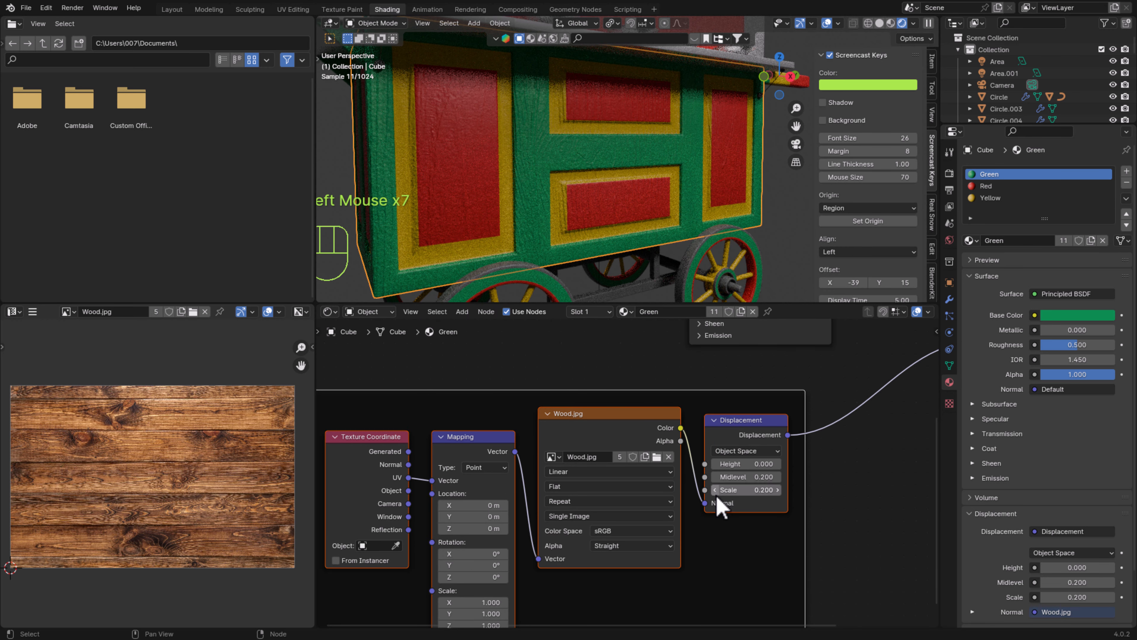
scroll(681, 229, down, 2)
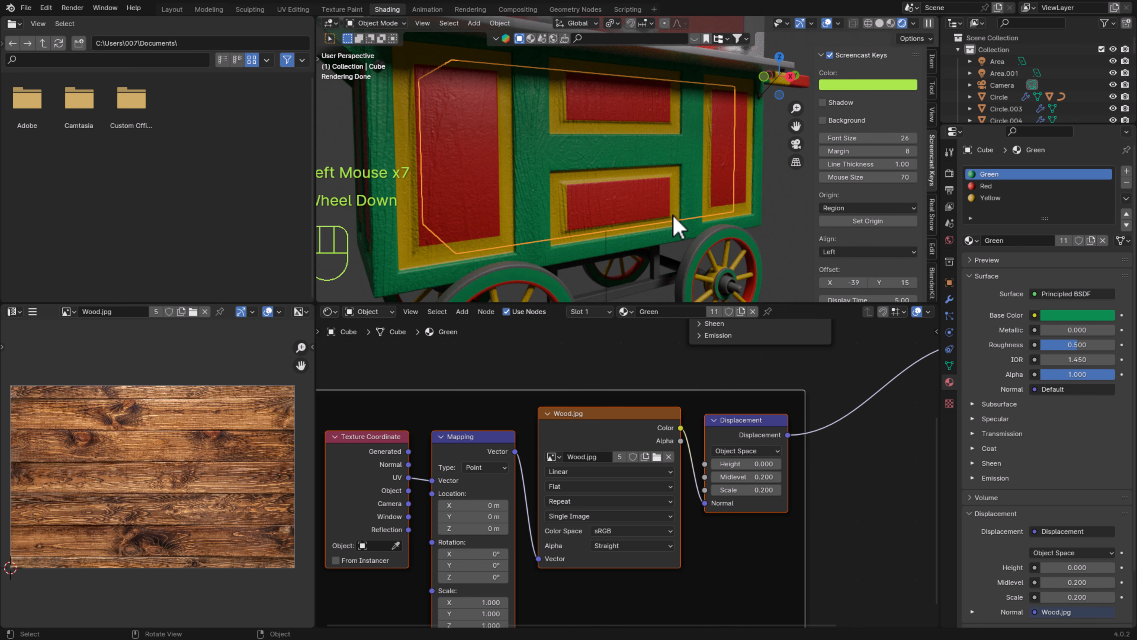
middle_drag(680, 228, 676, 221)
scroll(676, 228, up, 2)
click(779, 489)
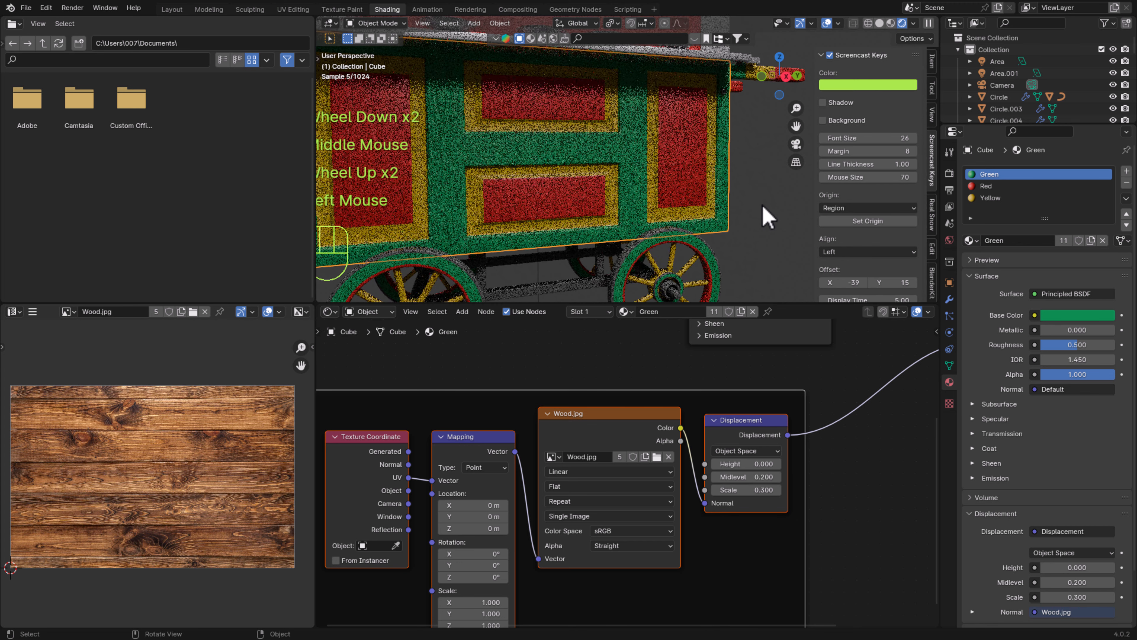
Save the file and look over the food cart's wood relief and the Green material's node setup
middle_drag(765, 251, 734, 256)
shift+middle_drag(735, 255, 680, 229)
key(ctrl+s)
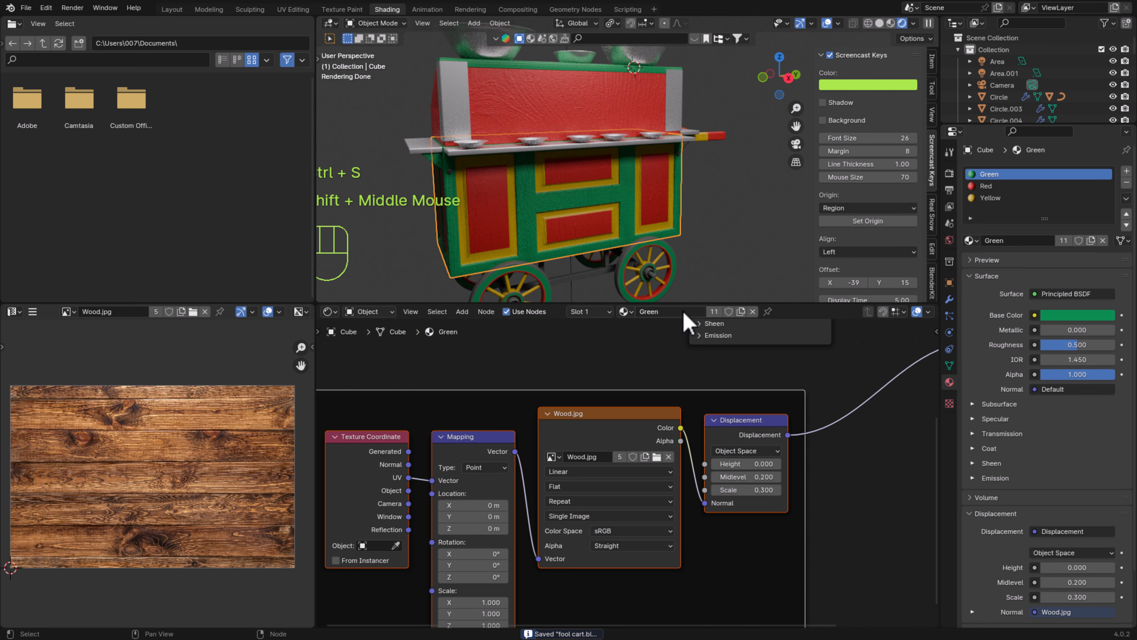
scroll(651, 448, down, 1)
scroll(651, 448, down, 2)
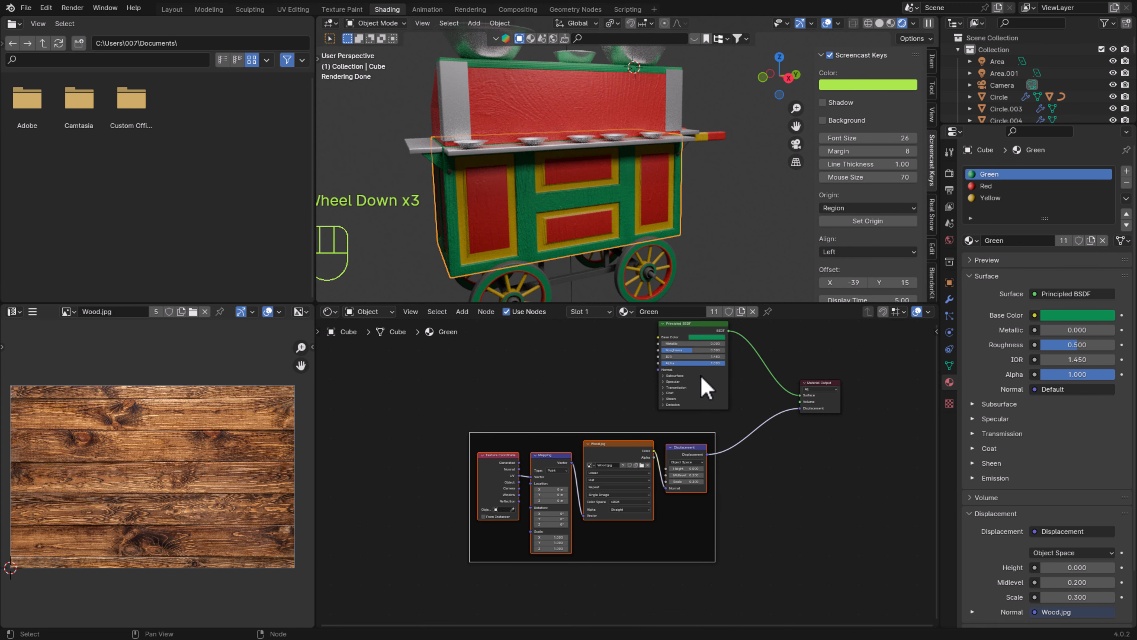
middle_drag(706, 436, 686, 465)
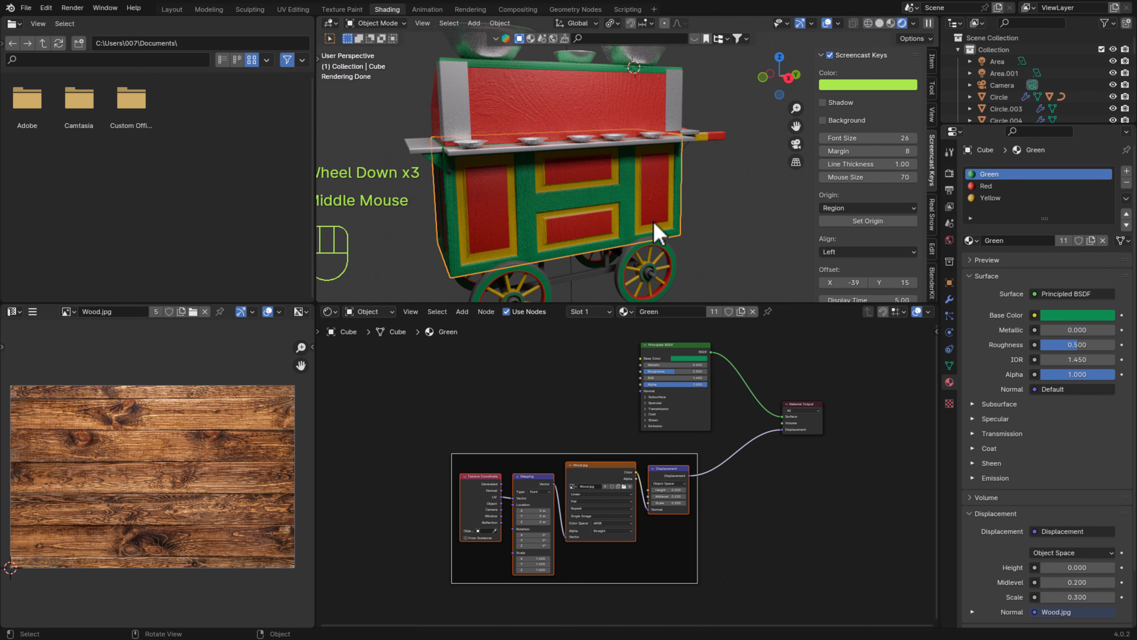
middle_drag(655, 234, 649, 229)
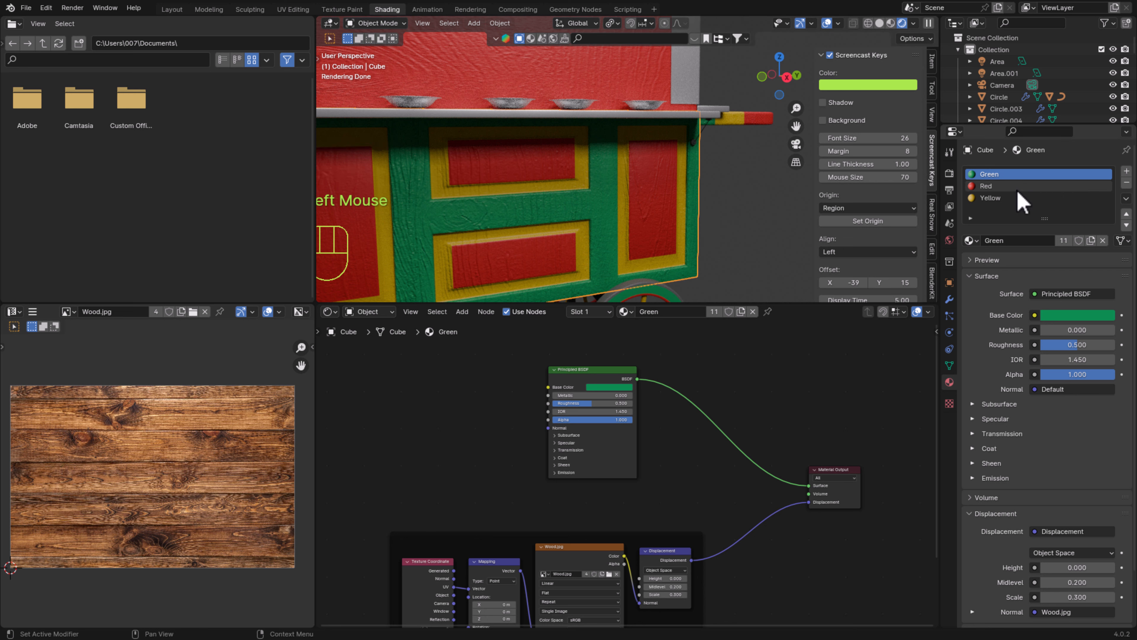
Make the cart box's Red material active and enter Edit Mode on its narrow red front panel
click(1005, 186)
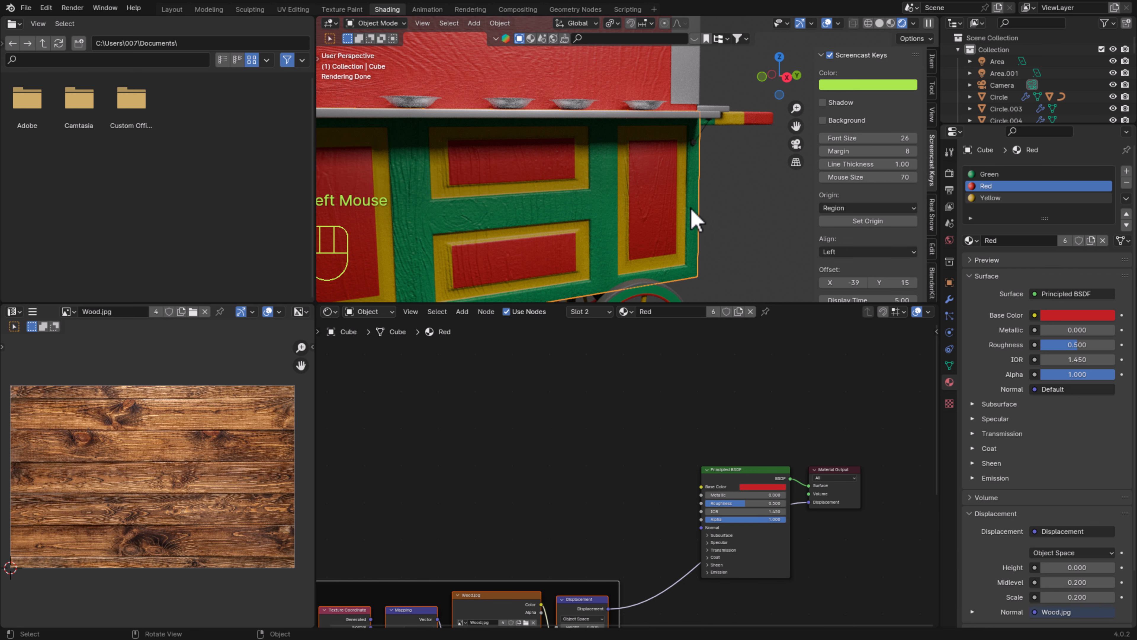
middle_drag(699, 230, 629, 188)
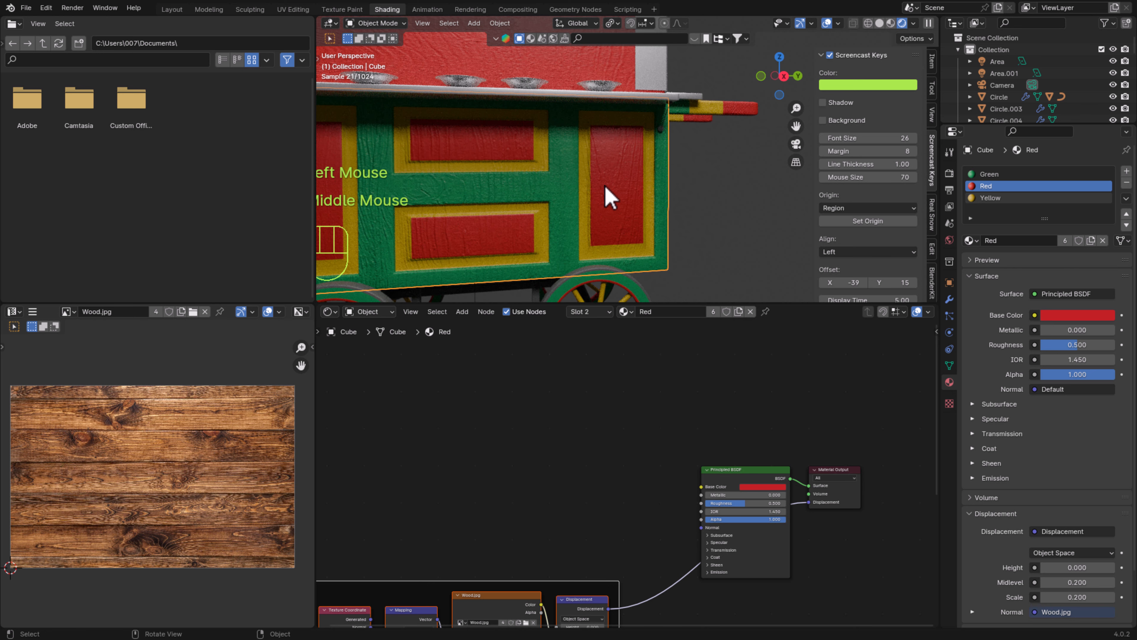
key(Tab)
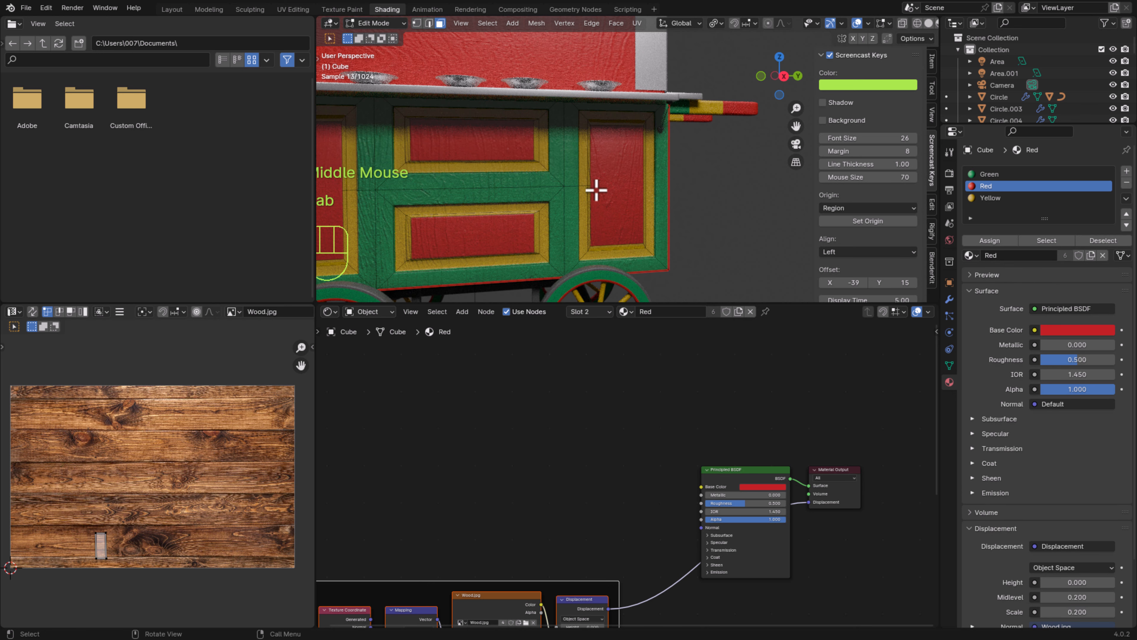
click(605, 202)
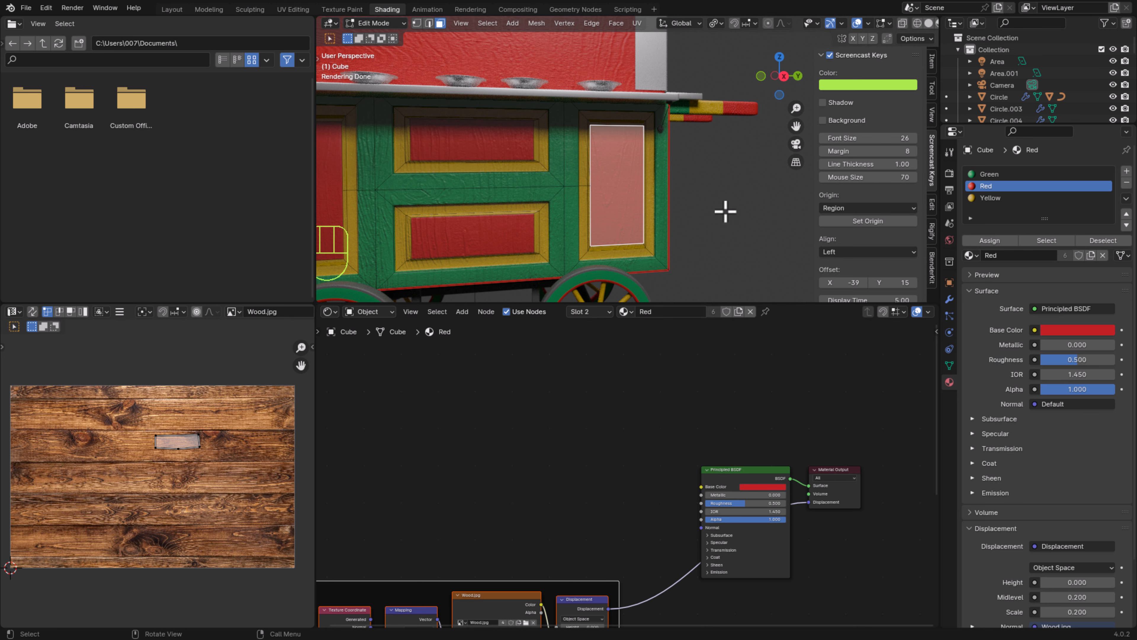
click(747, 240)
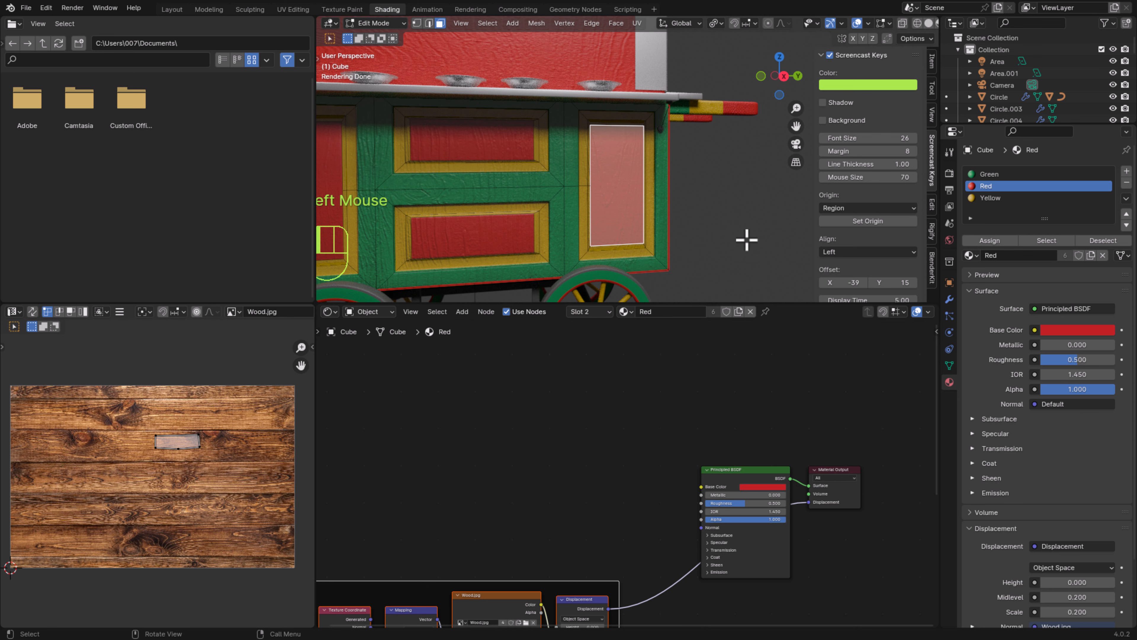
Add an Image Texture node to the Red material and load 1.png into it
key(shift+a)
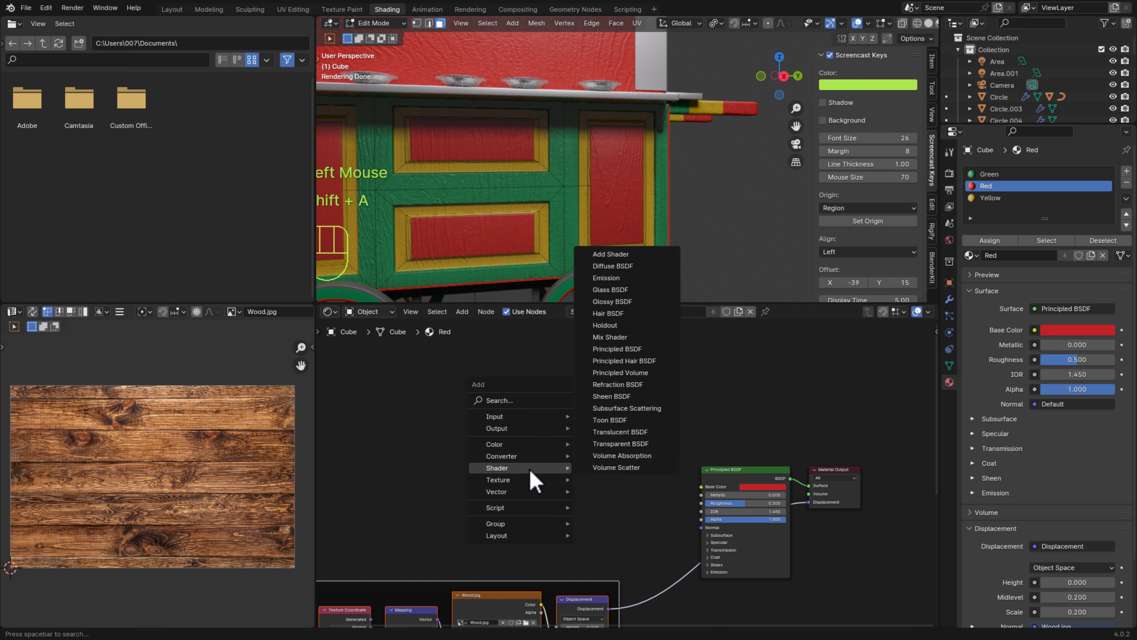
mouse_move(526, 478)
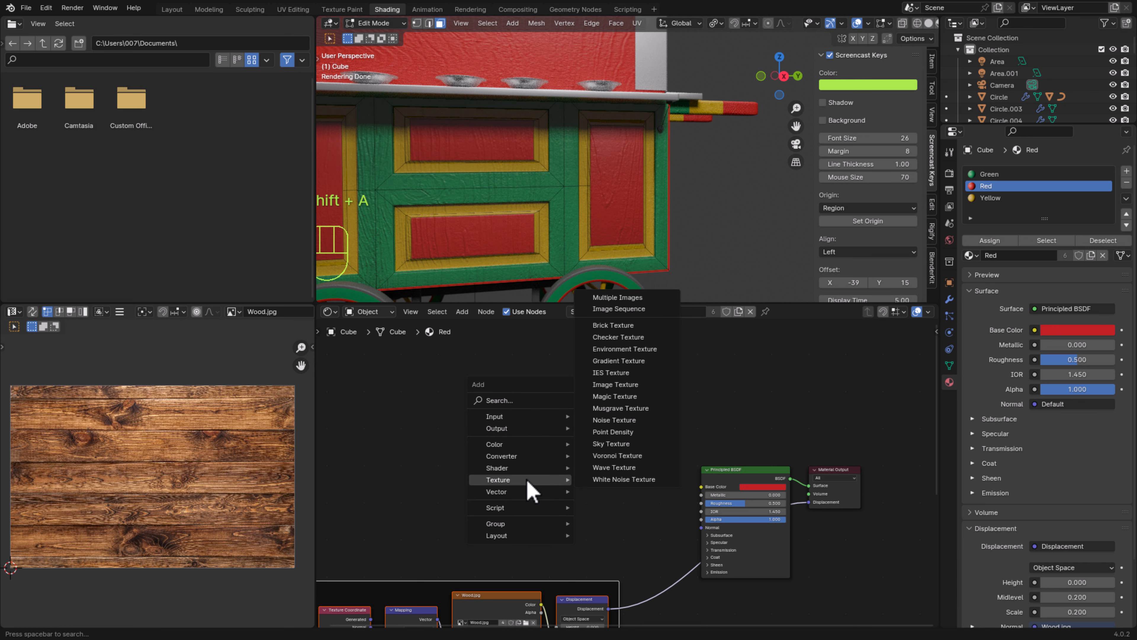
click(616, 385)
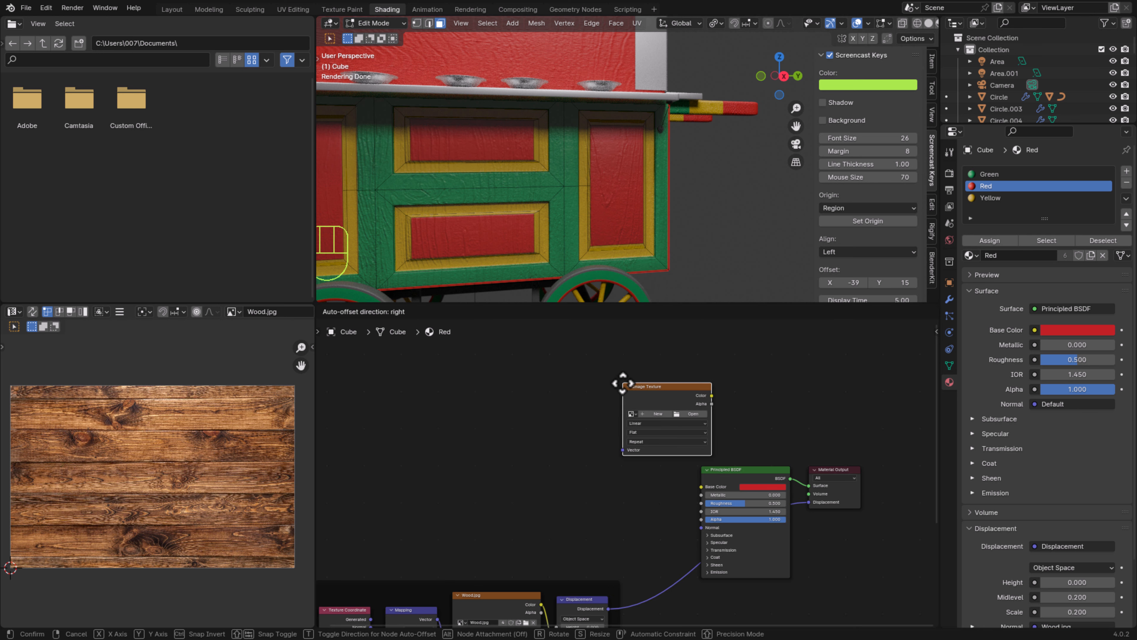
click(597, 411)
click(600, 414)
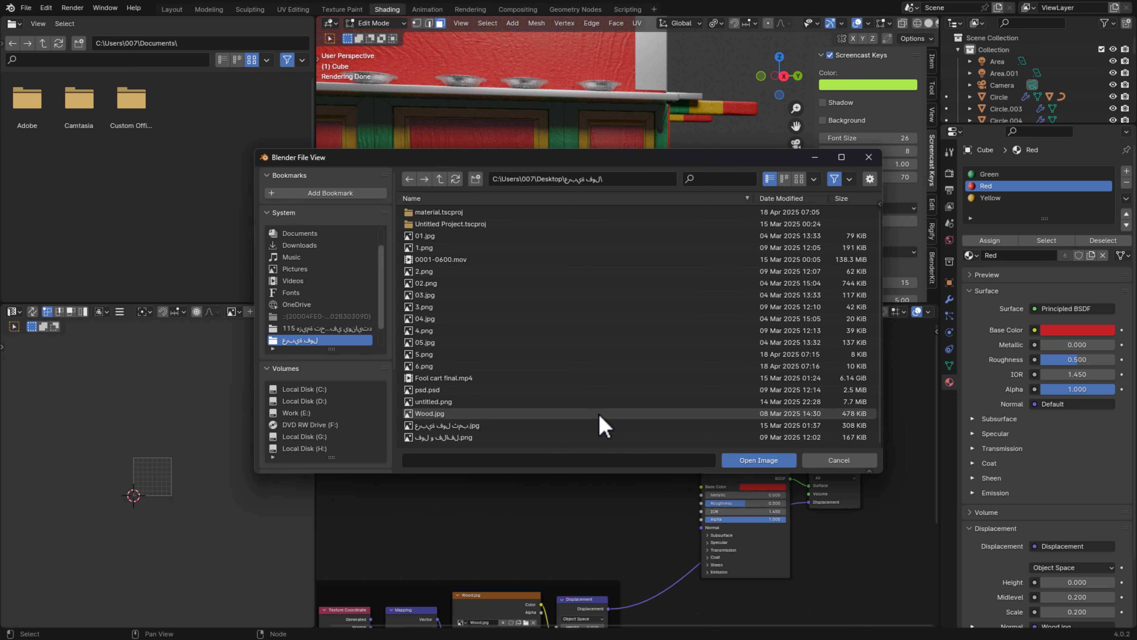
click(432, 247)
click(771, 465)
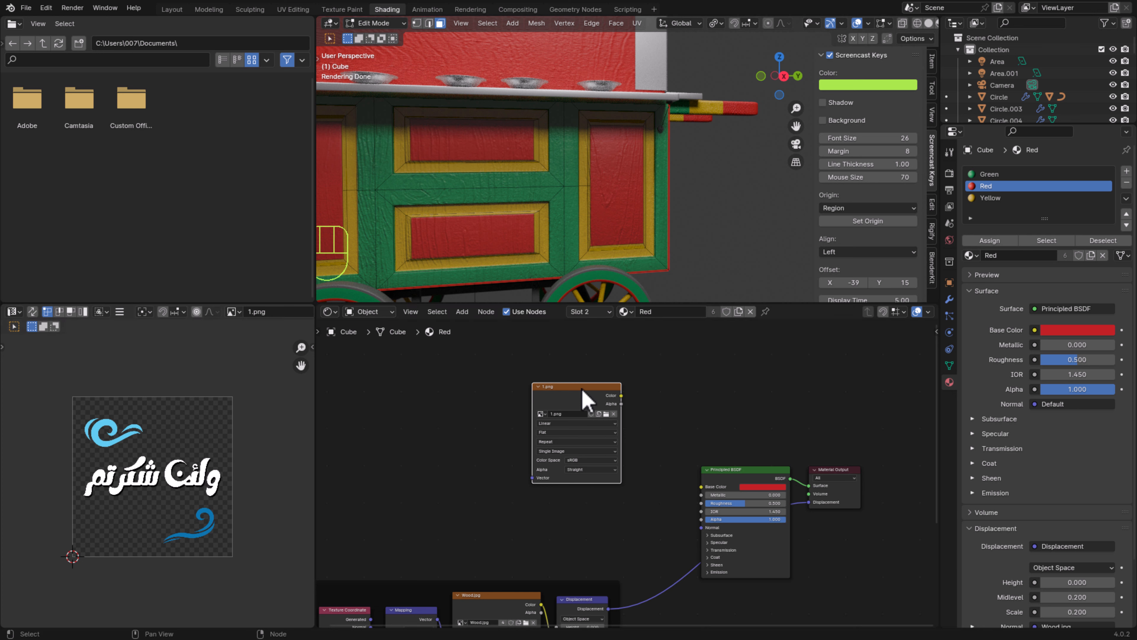
Rearrange the Red material's nodes so the 1.png texture sits before the Principled BSDF, with free space ahead of the Material Output
drag(582, 389, 539, 418)
drag(755, 469, 695, 395)
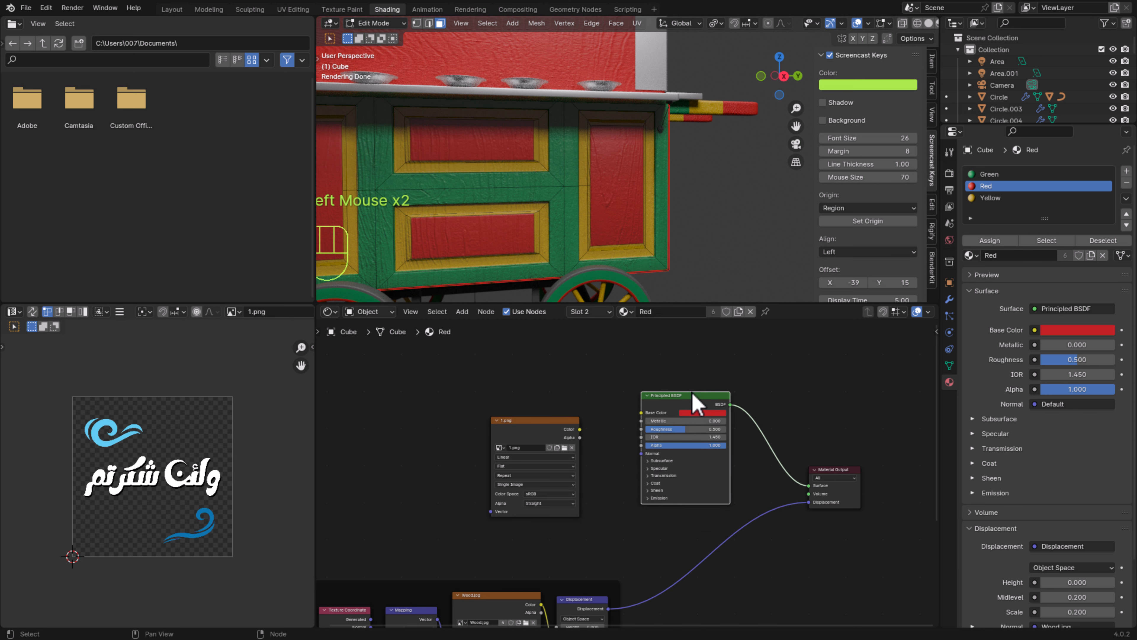
click(690, 396)
drag(686, 399, 672, 383)
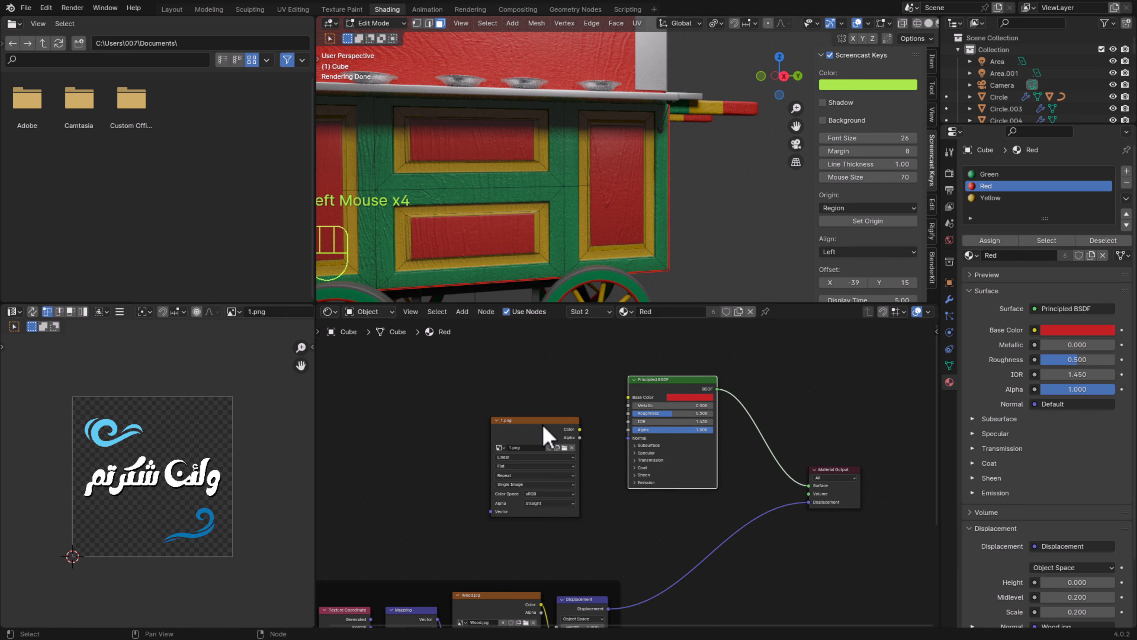
Try feeding the 1.png Color output into the Principled BSDF's Base Color, check the cart, and remove the link
drag(541, 423, 629, 397)
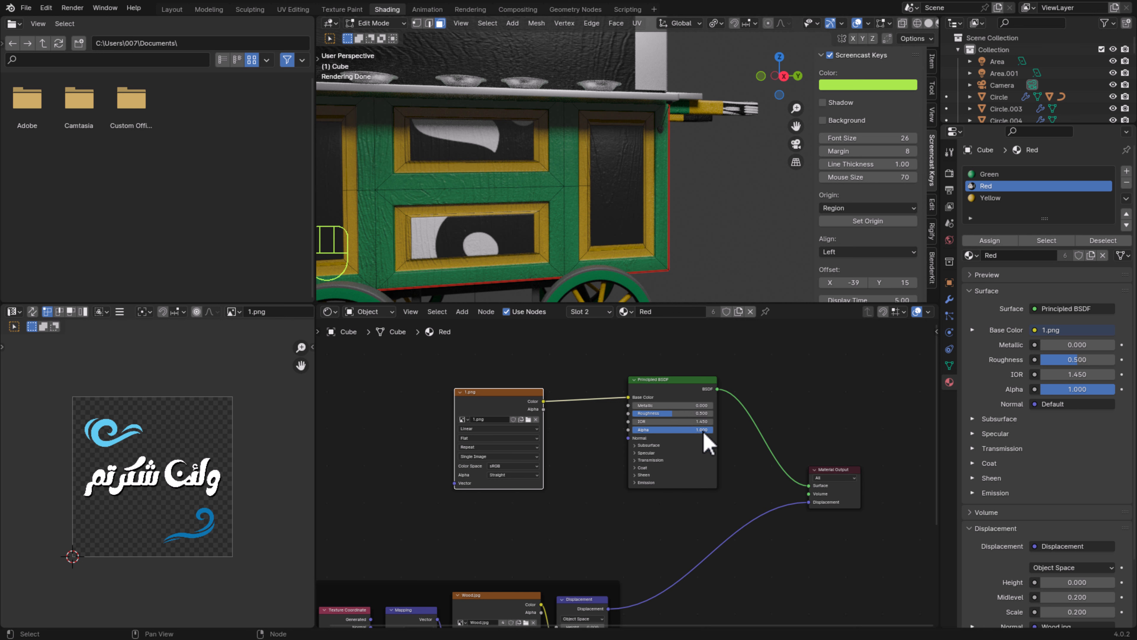
scroll(526, 123, down, 1)
scroll(527, 123, down, 3)
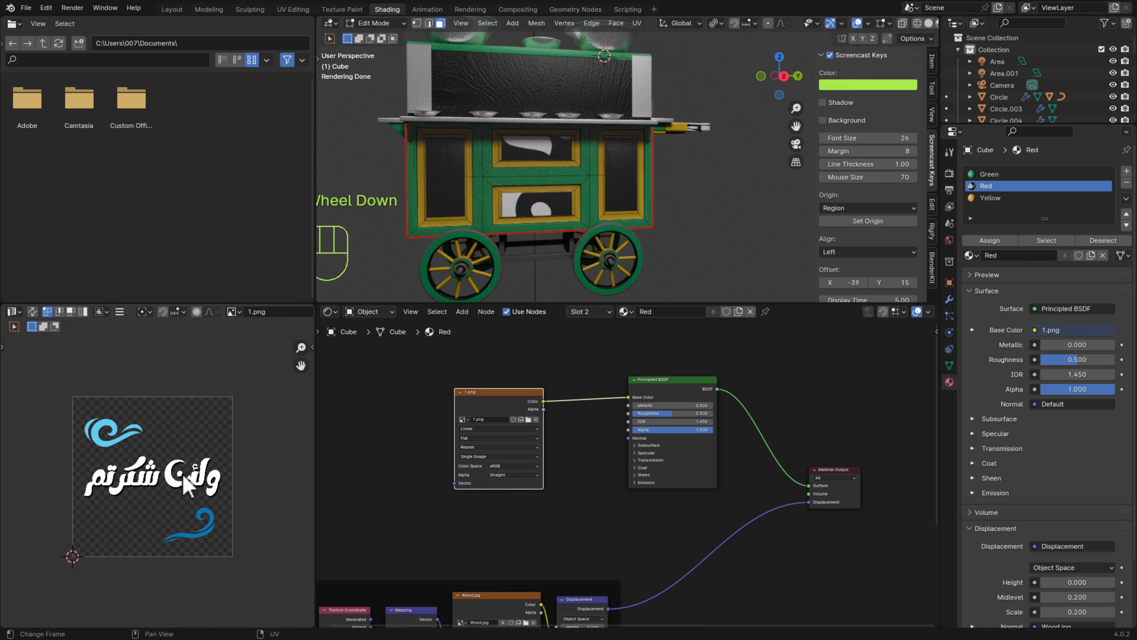
scroll(641, 362, up, 2)
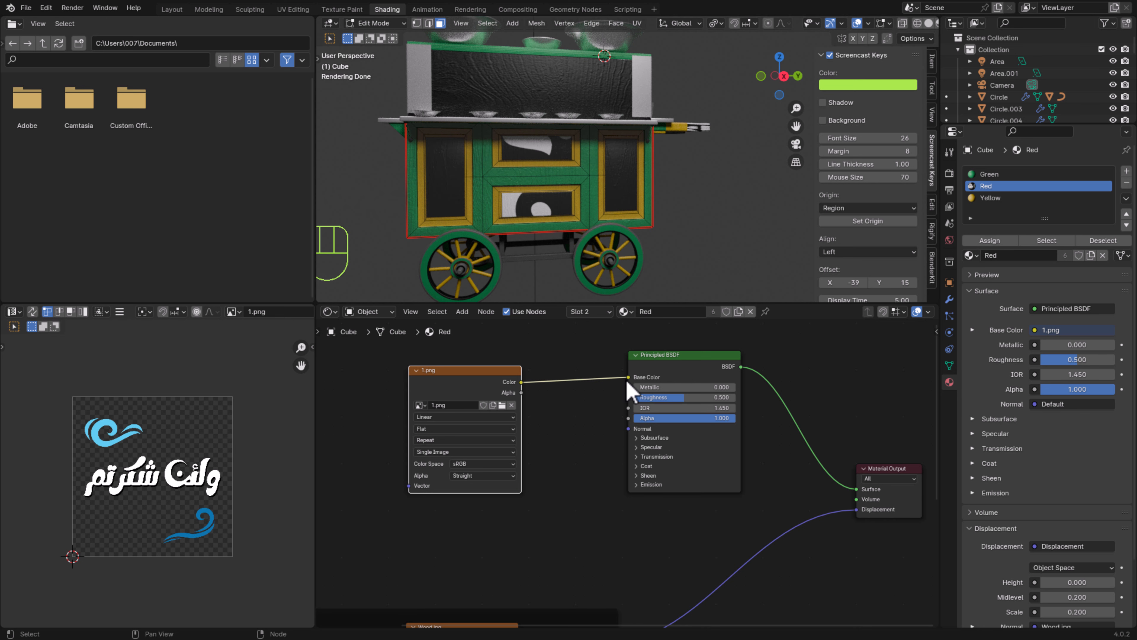
drag(629, 378, 605, 358)
Add a Mix Shader node to the Red material between the Principled BSDF and the Material Output
key(shift+a)
mouse_move(783, 418)
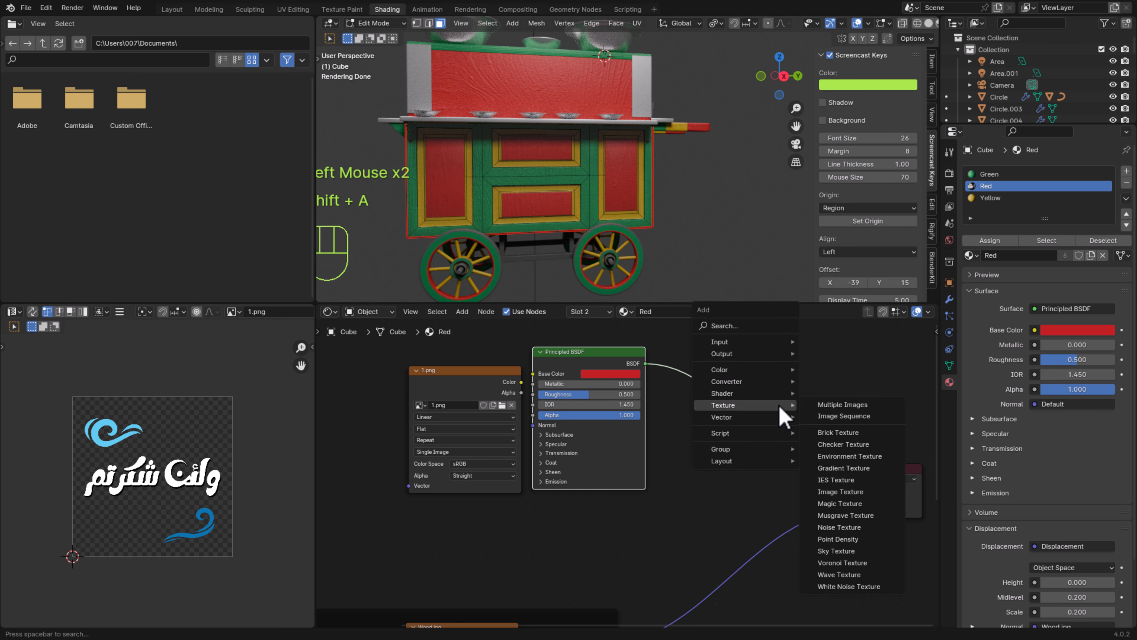
mouse_move(765, 393)
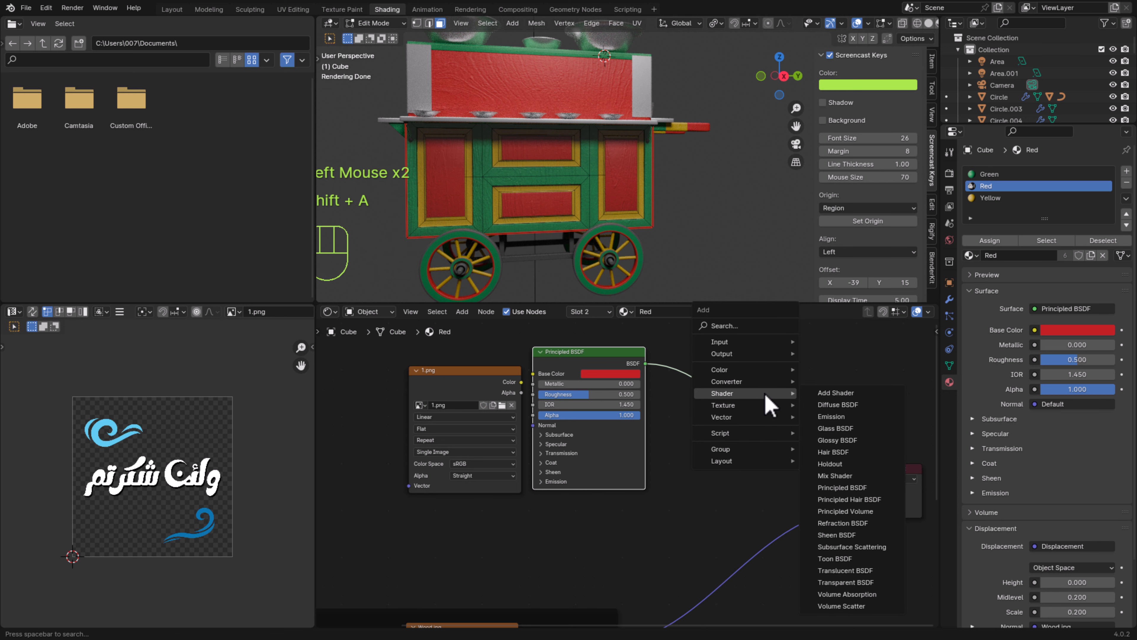
click(815, 475)
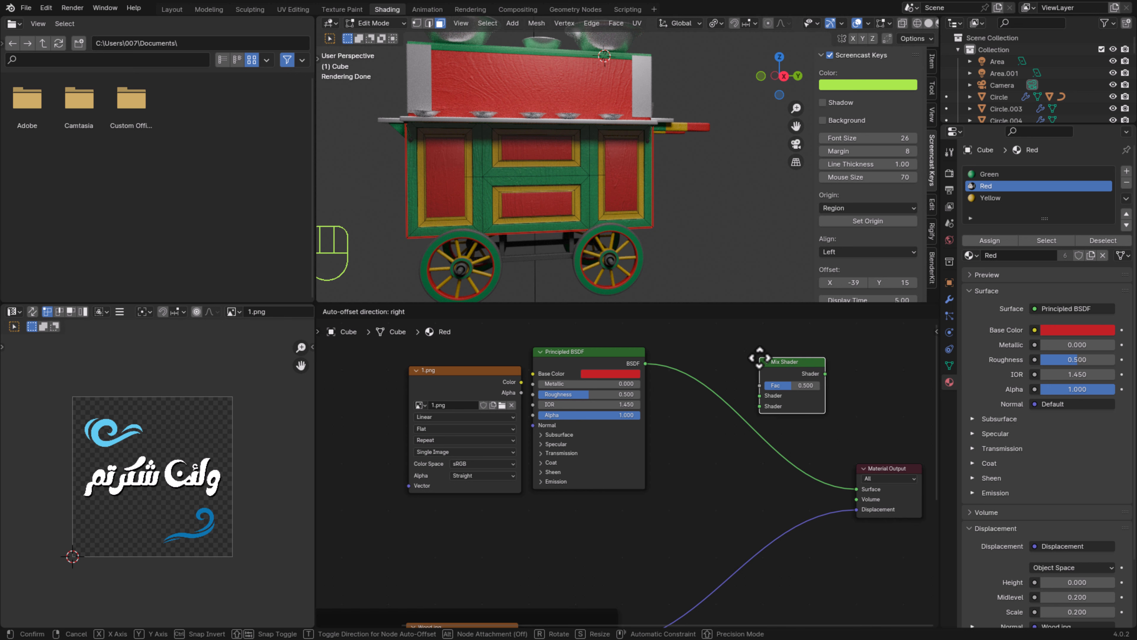
click(762, 361)
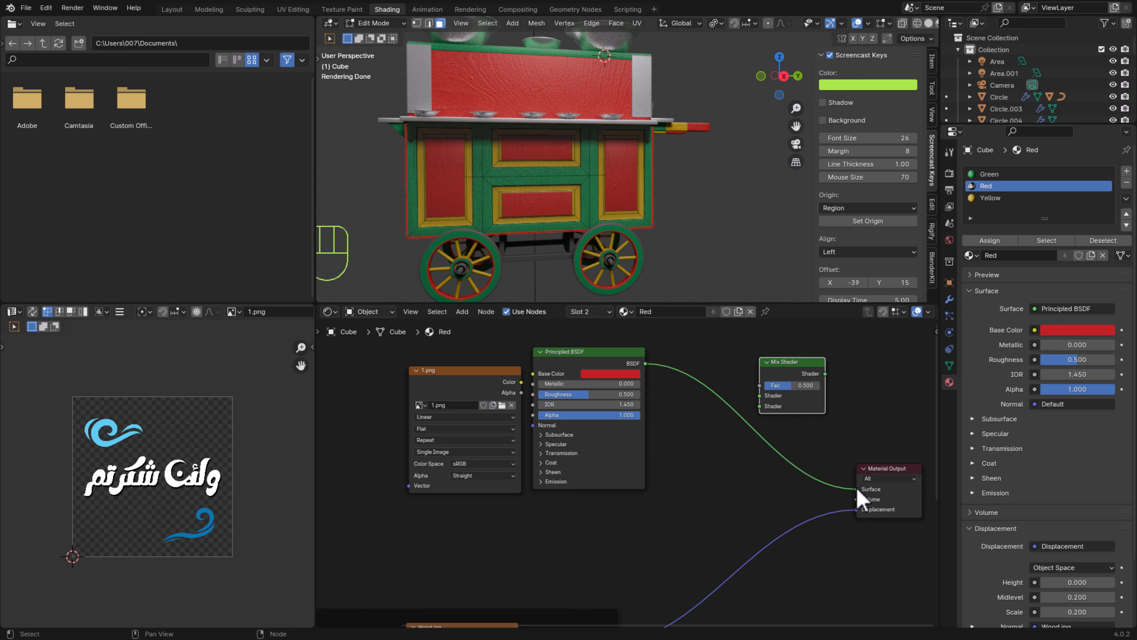
Route the Principled BSDF into the Mix Shader's first Shader input and the Mix Shader into the Material Output's Surface
drag(856, 488, 760, 396)
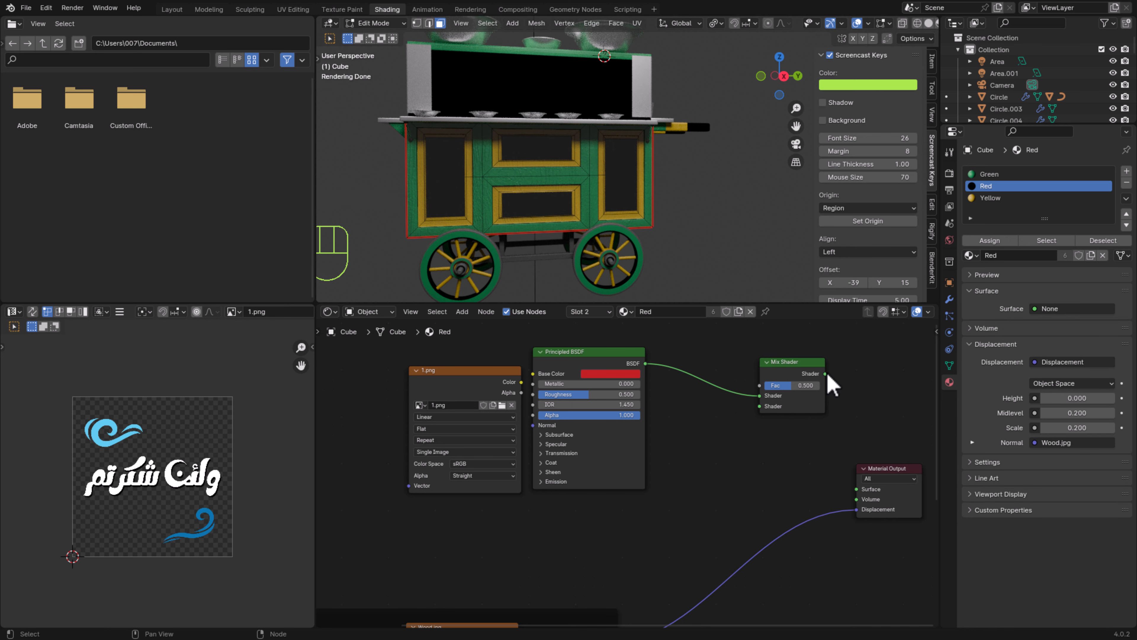
drag(825, 374, 829, 377)
drag(856, 450, 857, 488)
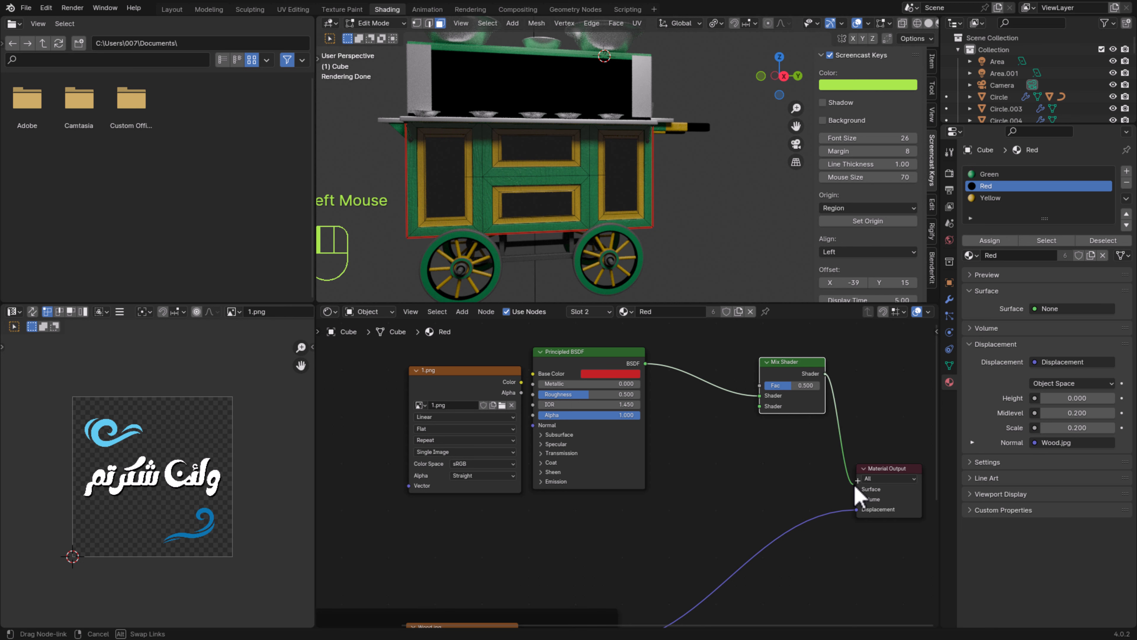
drag(808, 372, 752, 386)
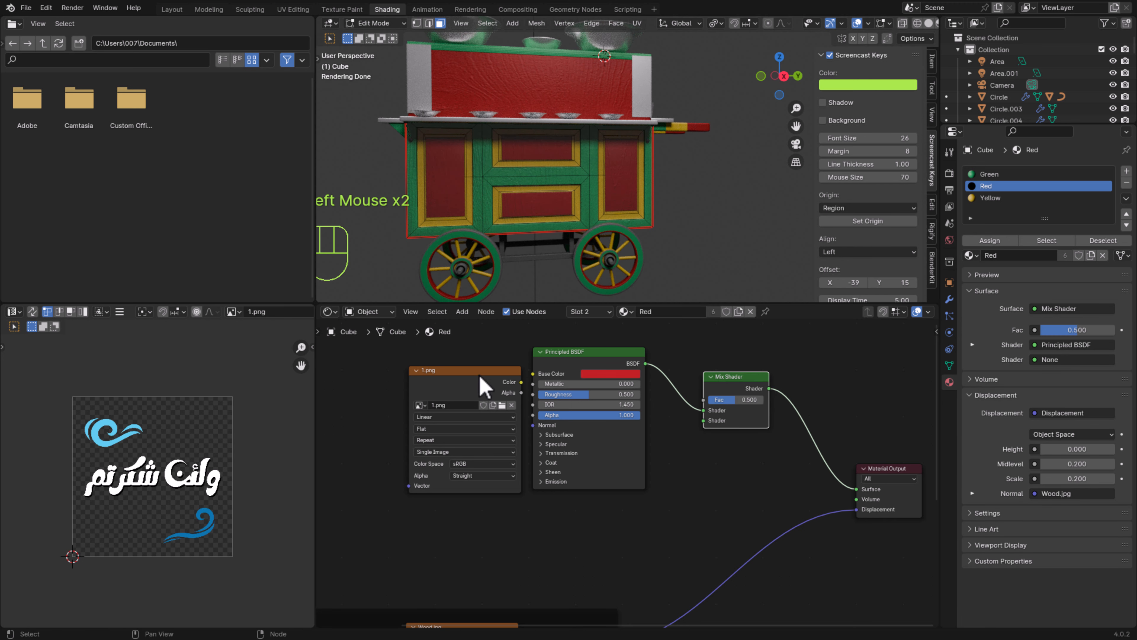
Connect the 1.png Color output to the Mix Shader's second Shader input and its Alpha output to Fac
drag(480, 378, 445, 370)
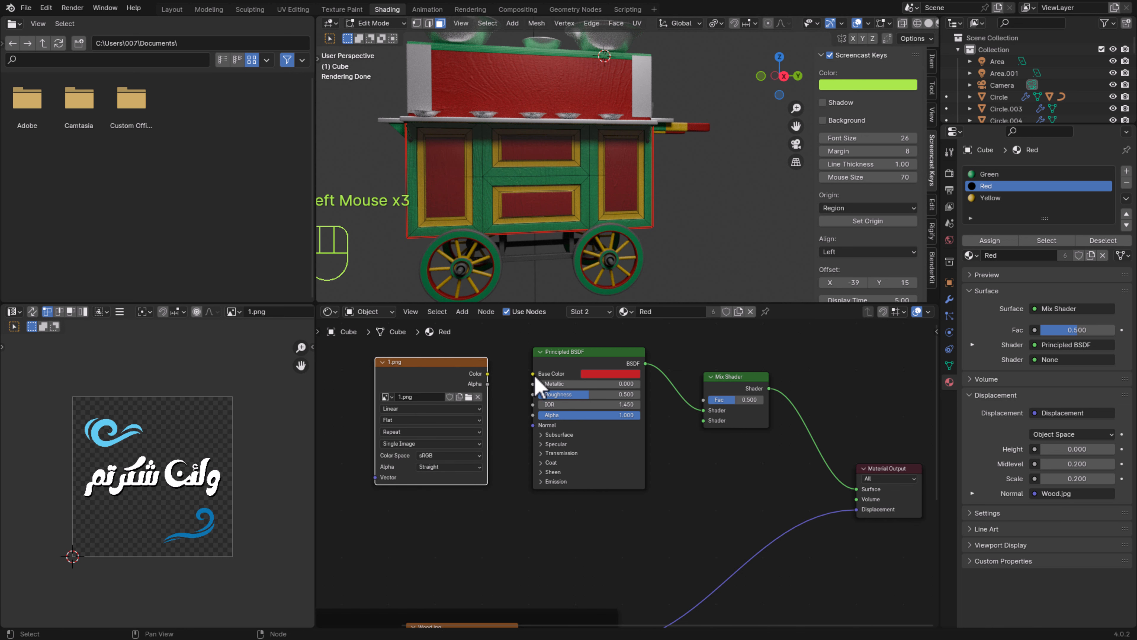
drag(488, 374, 705, 432)
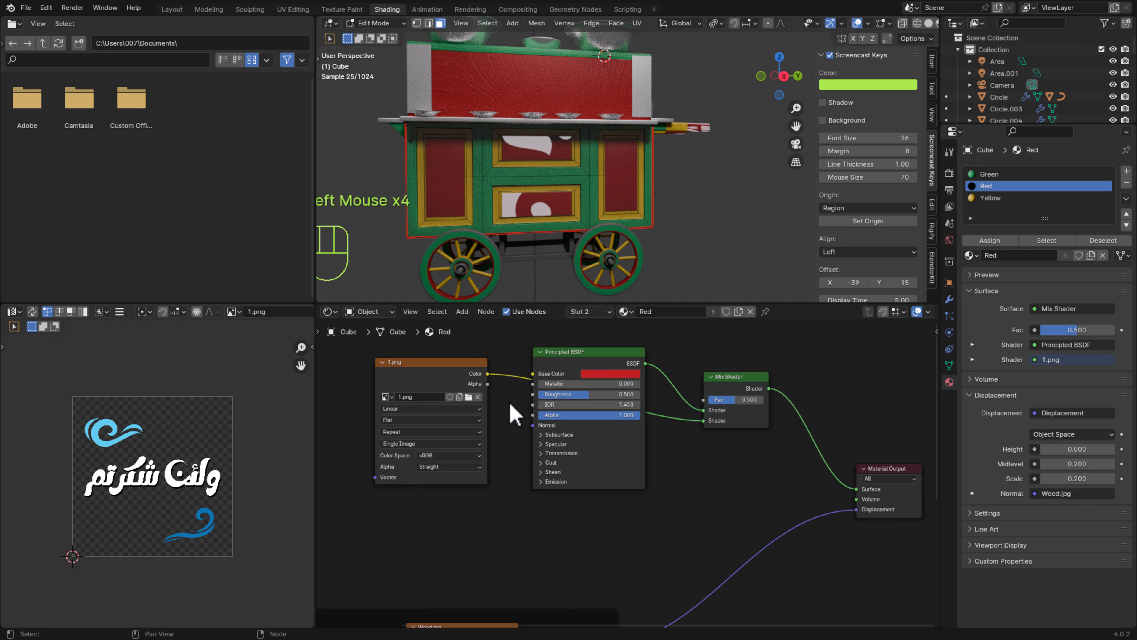
drag(487, 384, 702, 400)
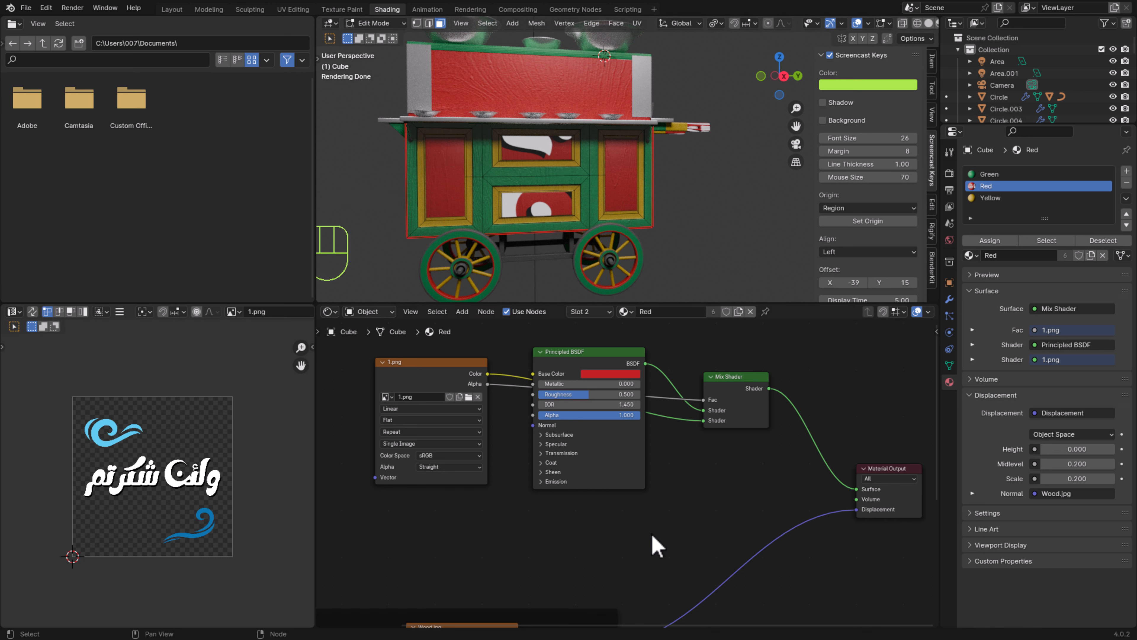
Select the cart's right red front panel, enlarge its UV face over the 1.png lettering, and shift it within the image
click(625, 186)
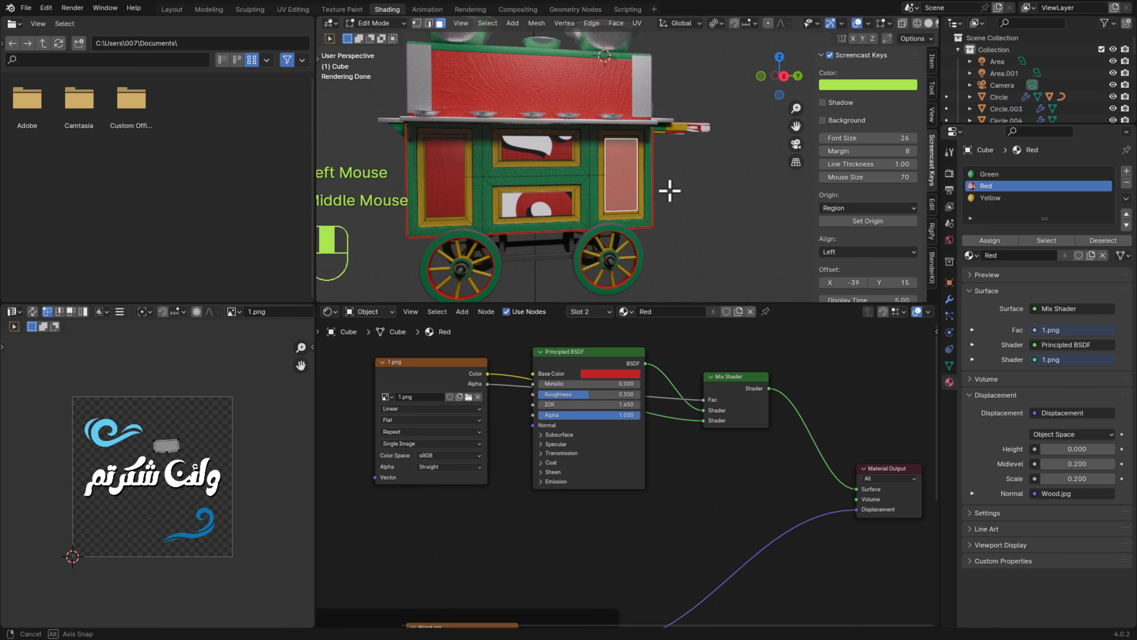
middle_drag(667, 188, 594, 183)
scroll(586, 189, up, 2)
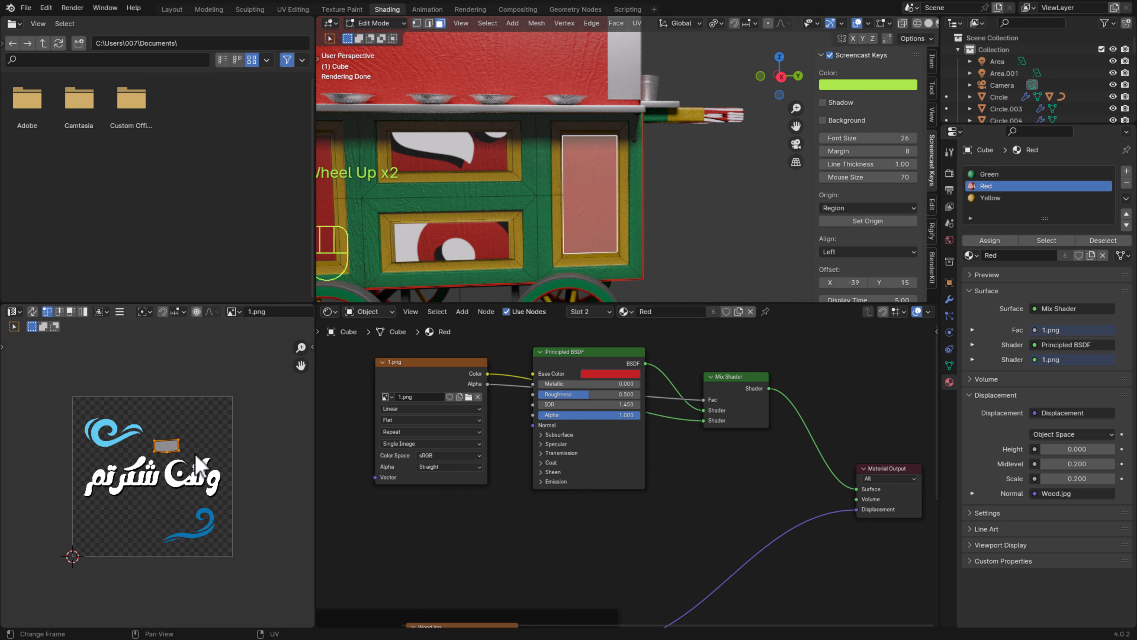
key(s)
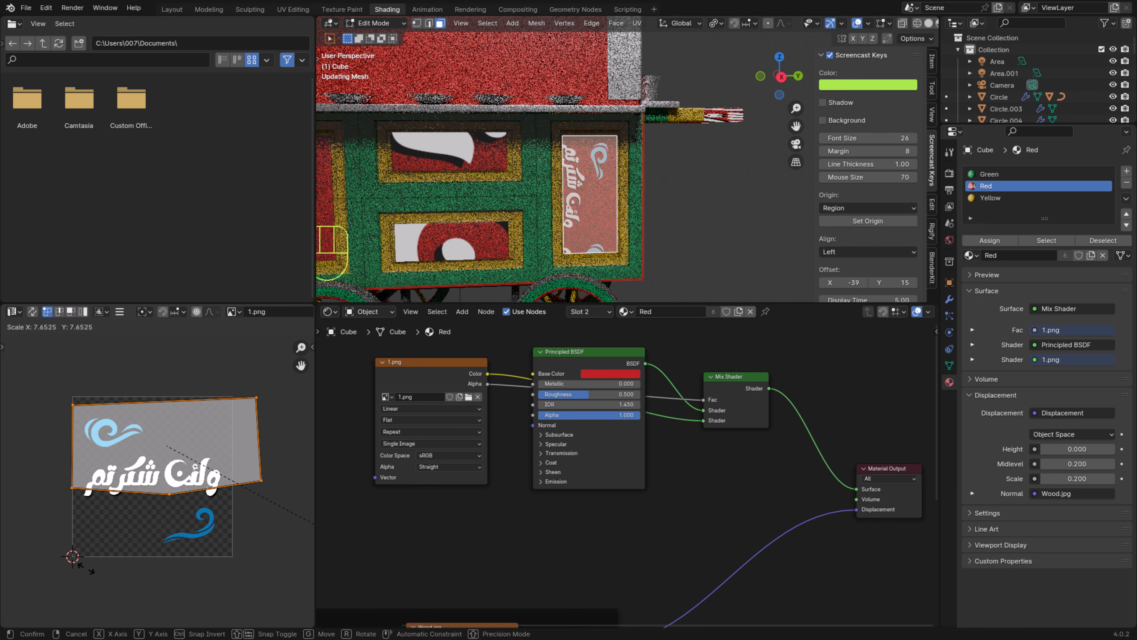
click(63, 544)
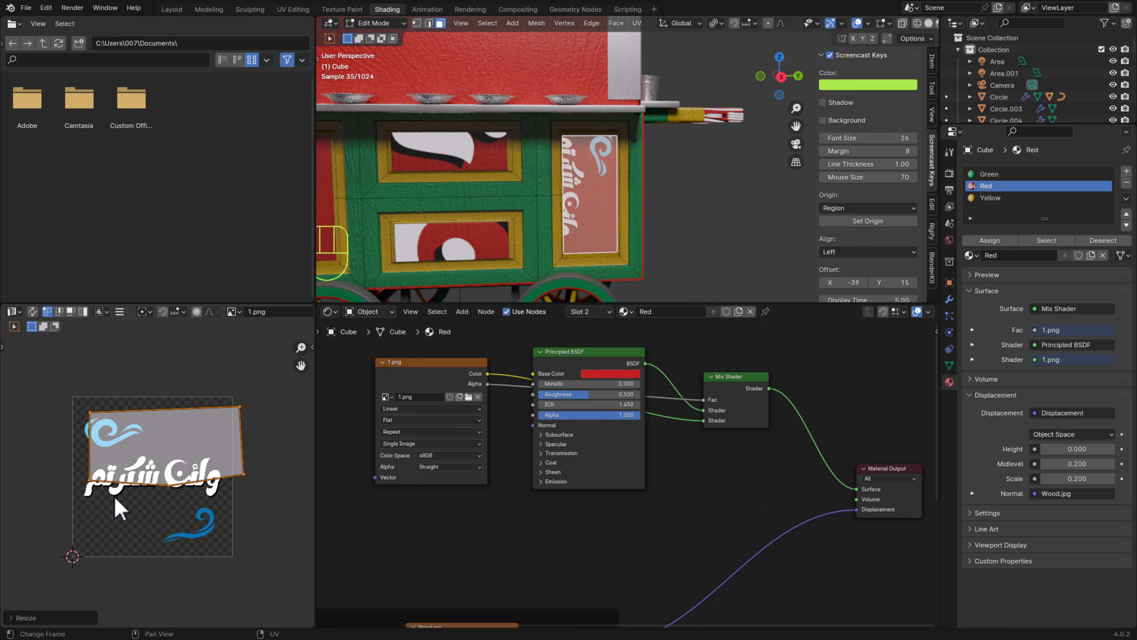
key(g)
click(106, 510)
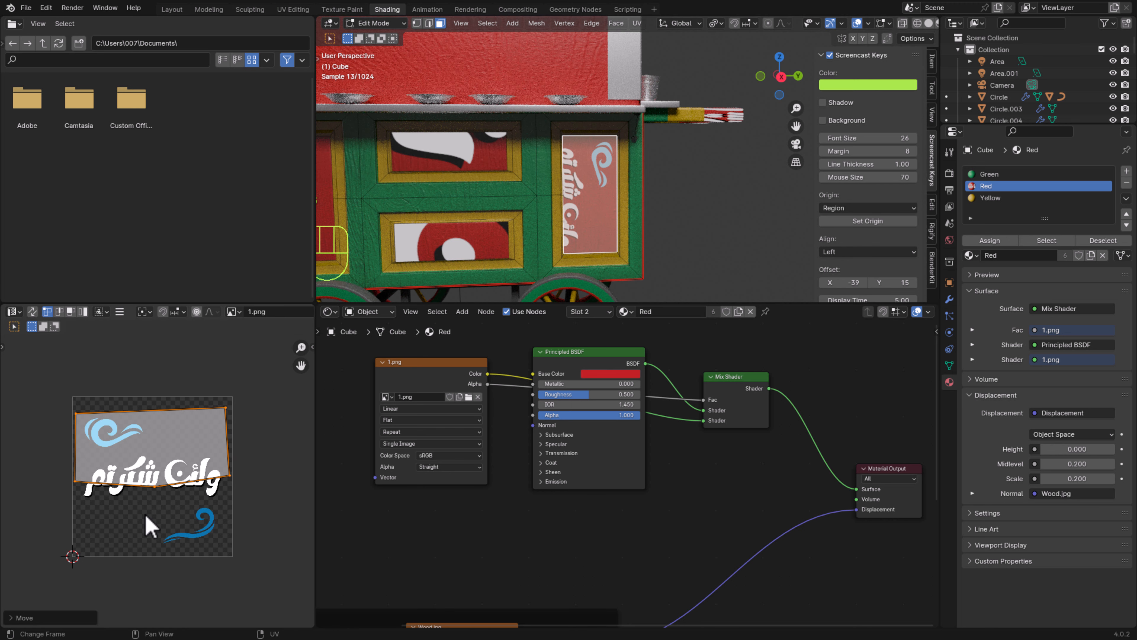
Rotate the right front panel's UV face by 90° and scale it up beyond the 1.png image bounds
text(r90)
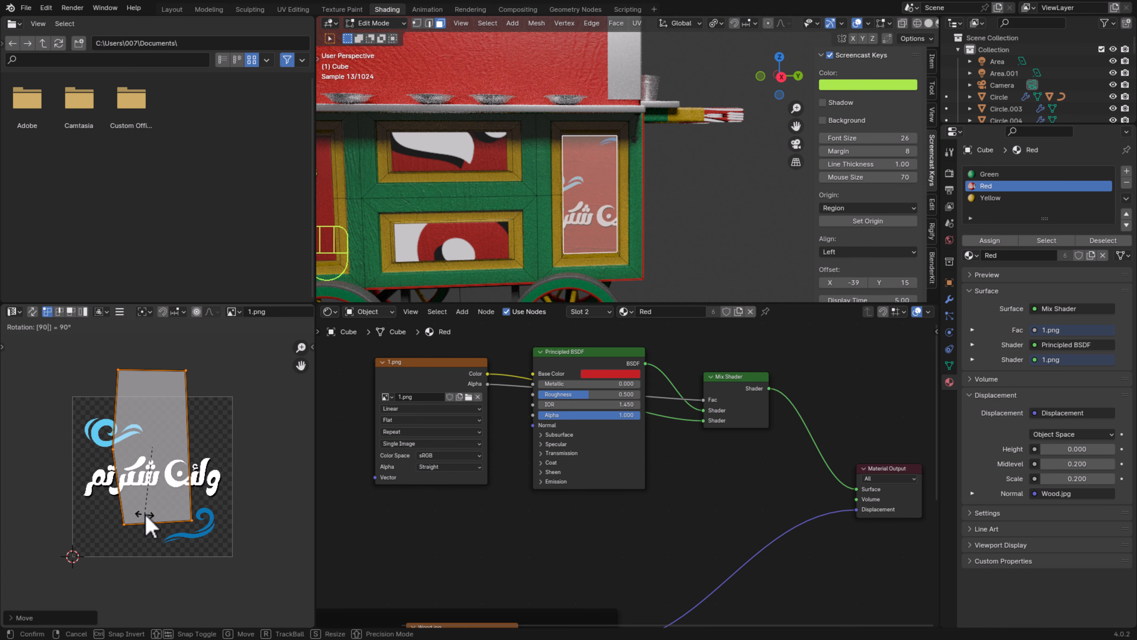
key(Return)
key(s)
click(195, 472)
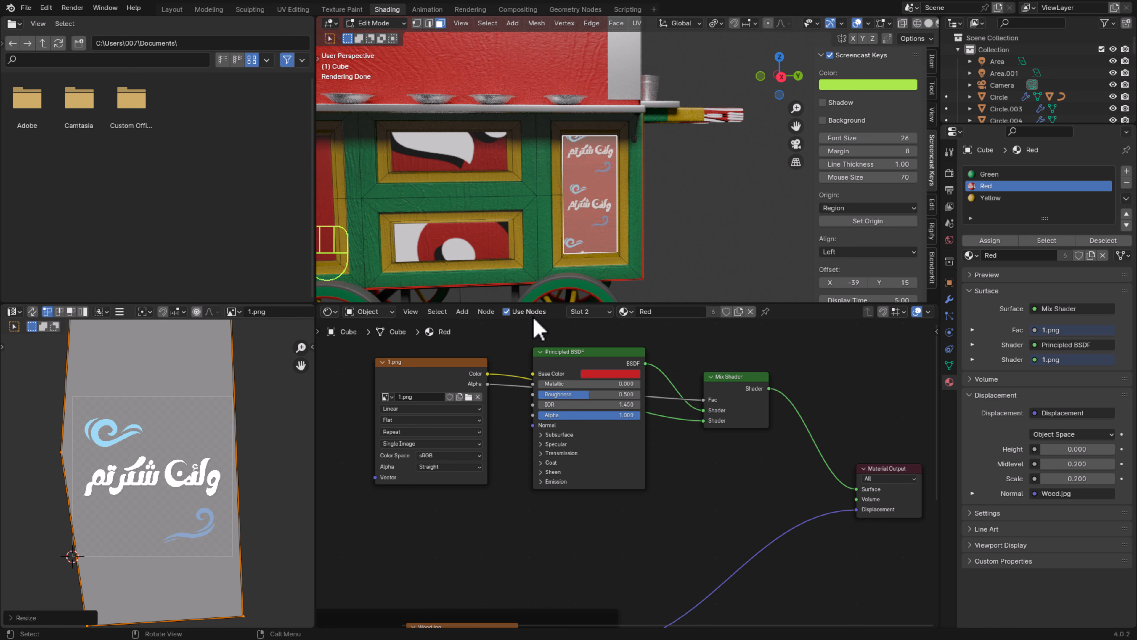
Set the 1.png texture's extension to Clip and fine-tune the panel's UV face by shrinking and shifting it slightly
click(444, 431)
click(391, 479)
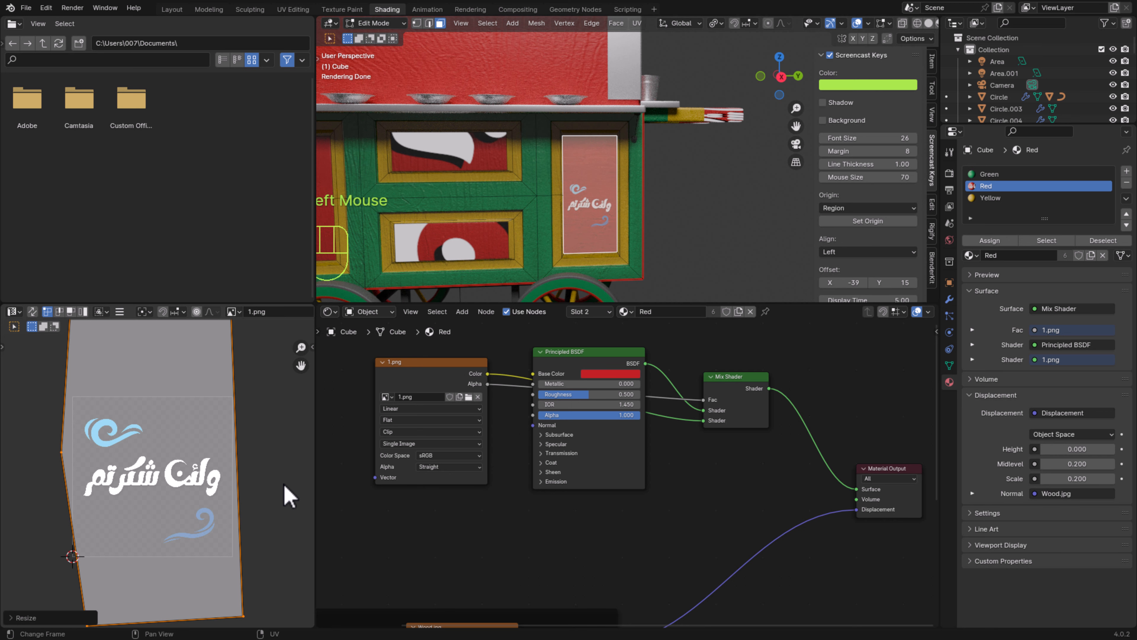
key(s)
click(275, 477)
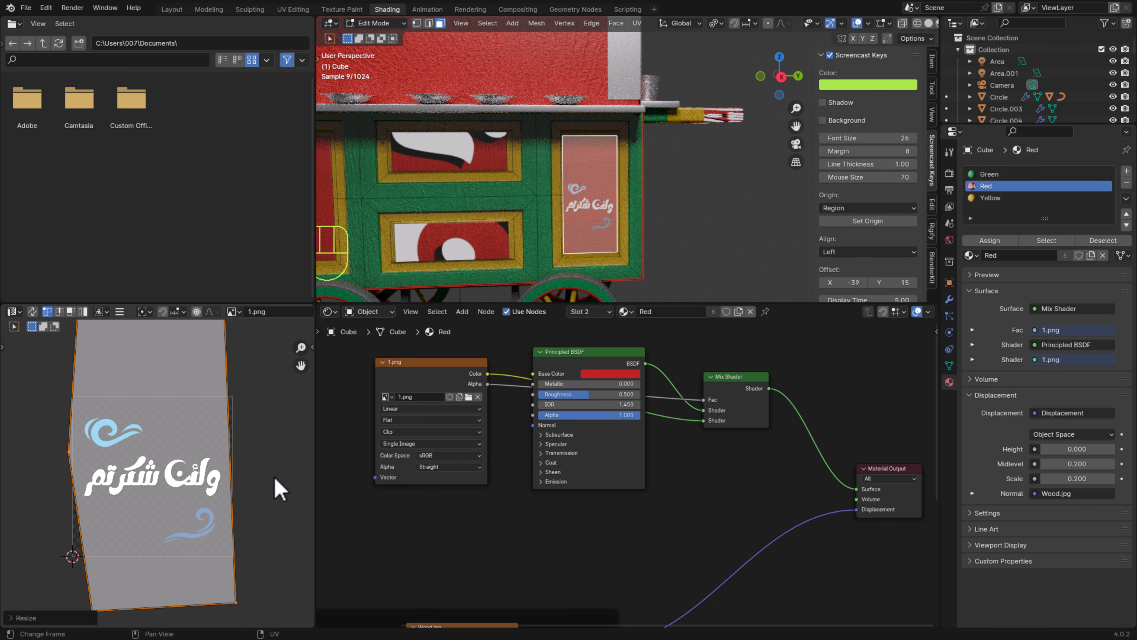
key(g)
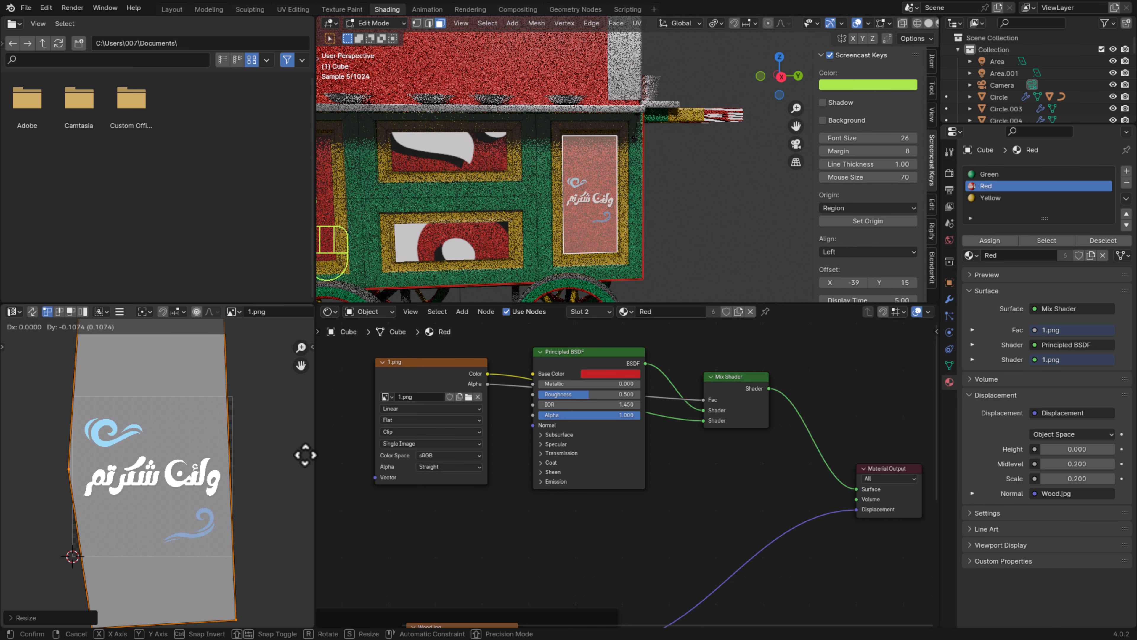
click(305, 454)
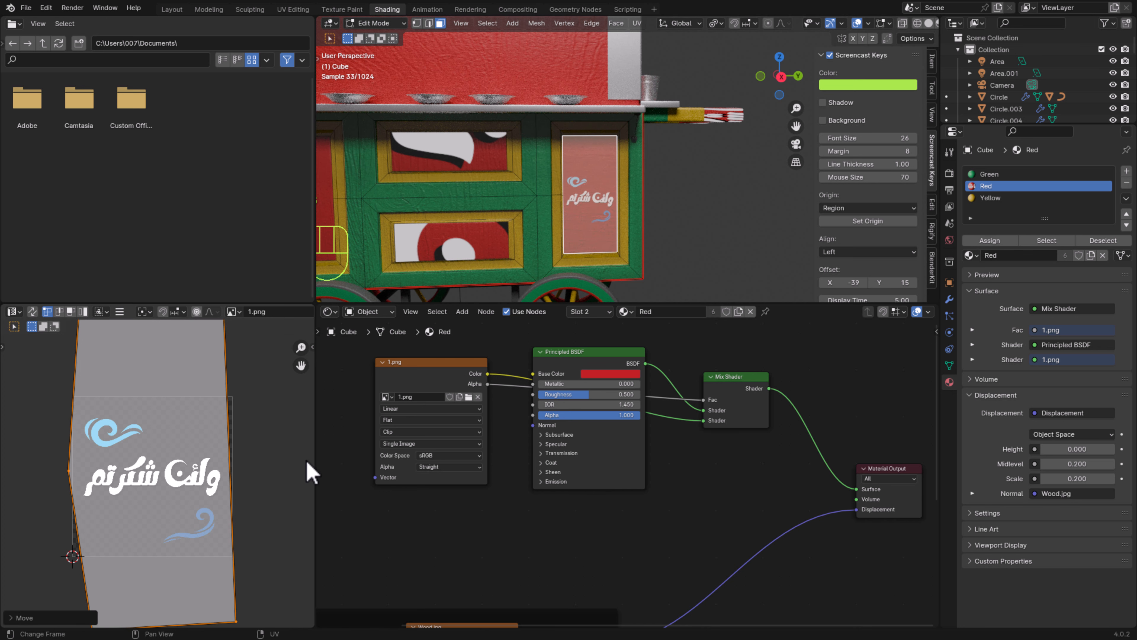
Examine the lettering decal and the wood relief on the right front panel from close up
click(726, 244)
scroll(721, 228, up, 3)
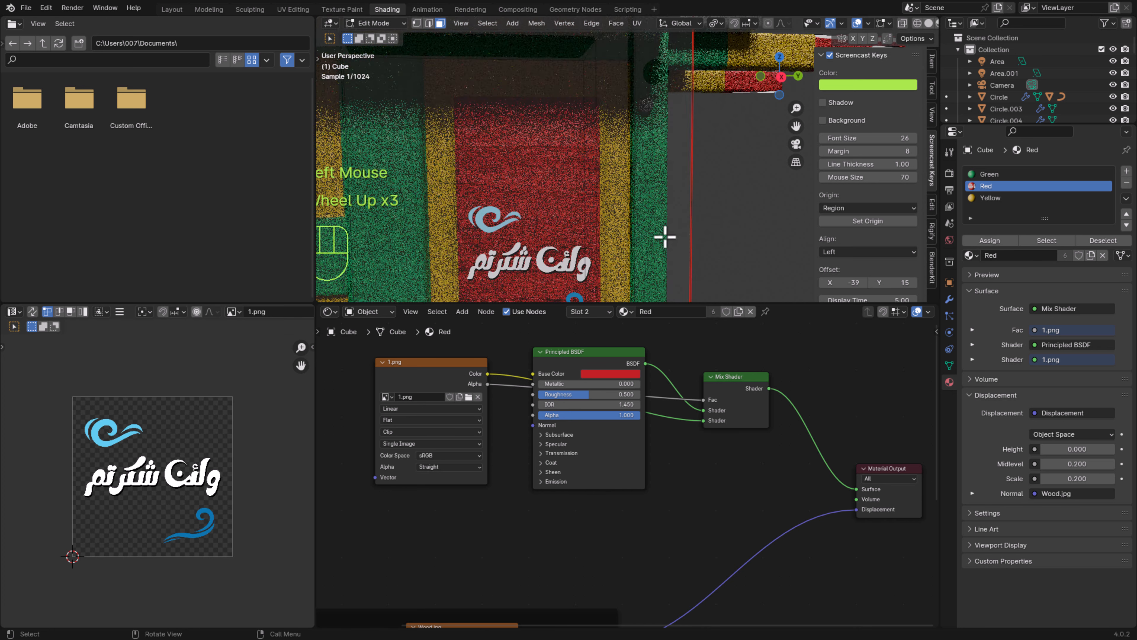
middle_drag(666, 236, 604, 246)
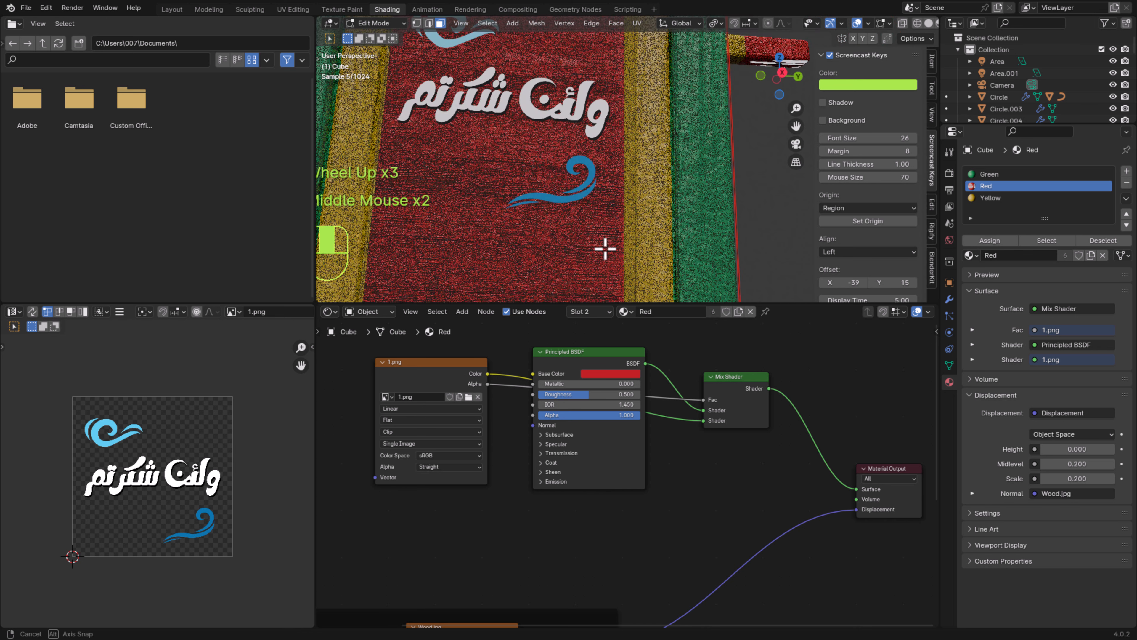
scroll(600, 223, down, 2)
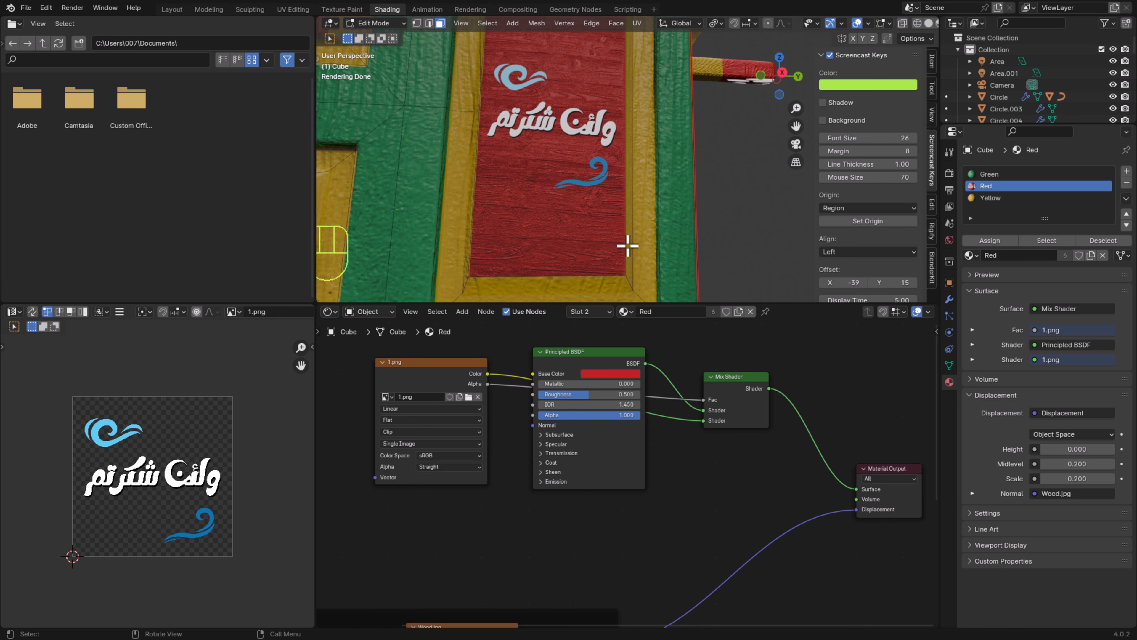
scroll(628, 246, down, 2)
scroll(636, 159, up, 3)
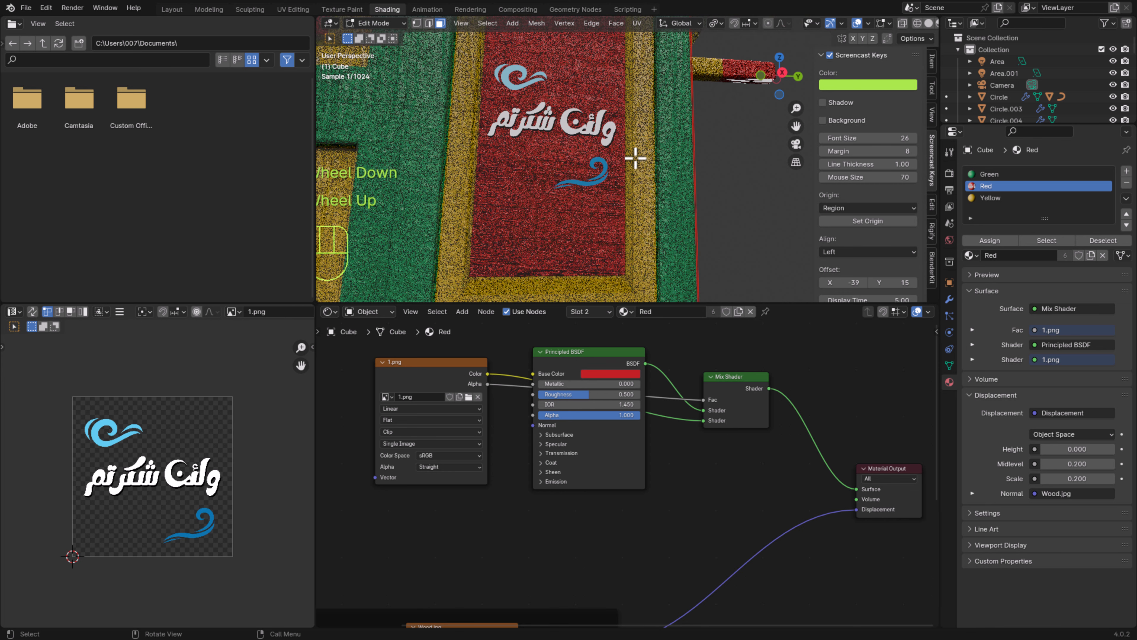
scroll(570, 155, up, 1)
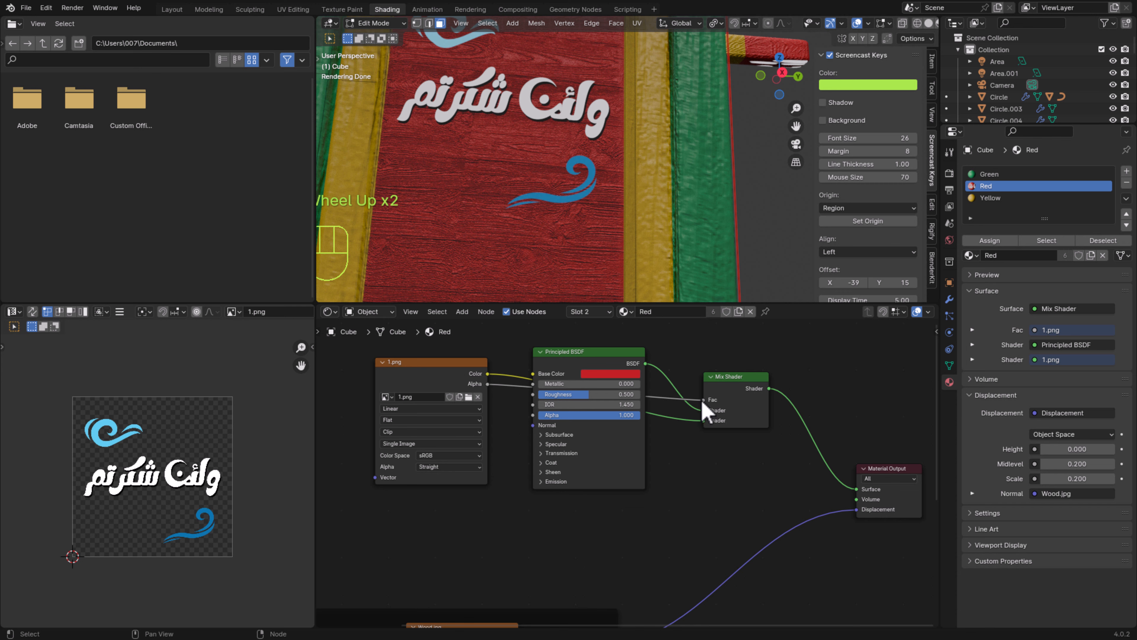
Try the Mix Shader without the 1.png Alpha link to Fac, and restore the Alpha-to-Fac and Color-to-second-Shader links
drag(702, 405, 658, 407)
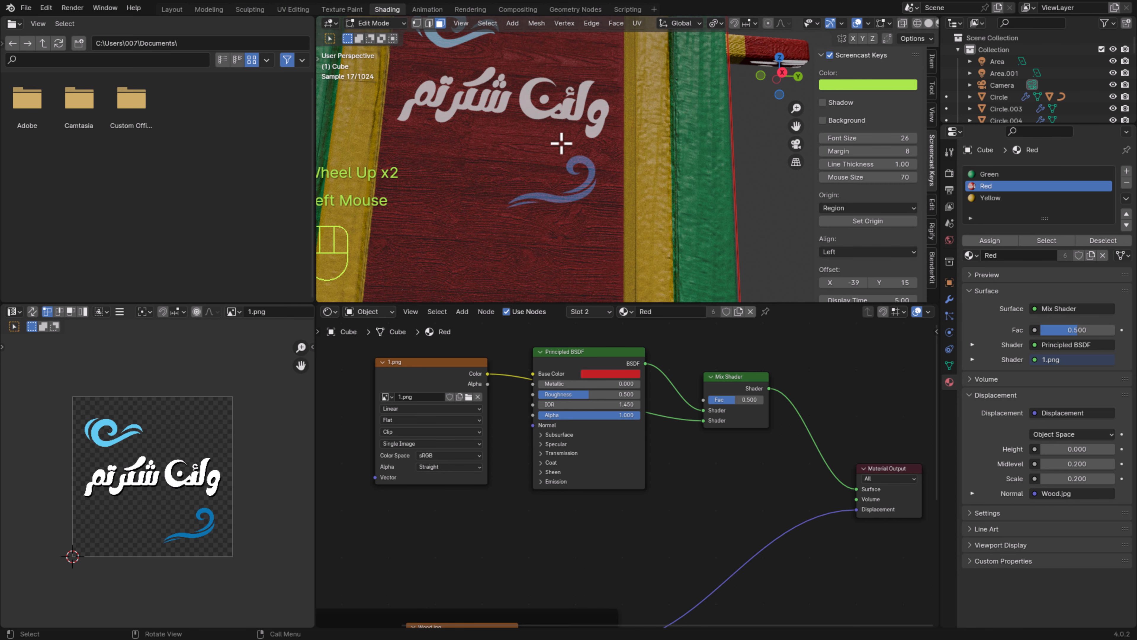
scroll(562, 143, down, 1)
scroll(557, 202, down, 1)
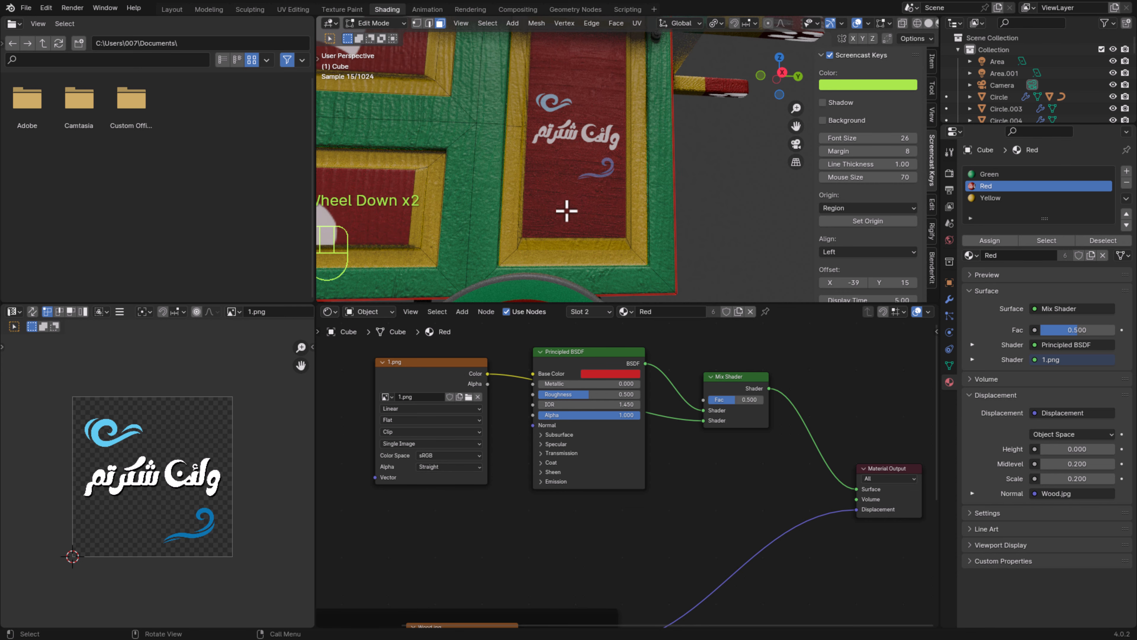
middle_drag(564, 211, 556, 223)
scroll(555, 223, up, 1)
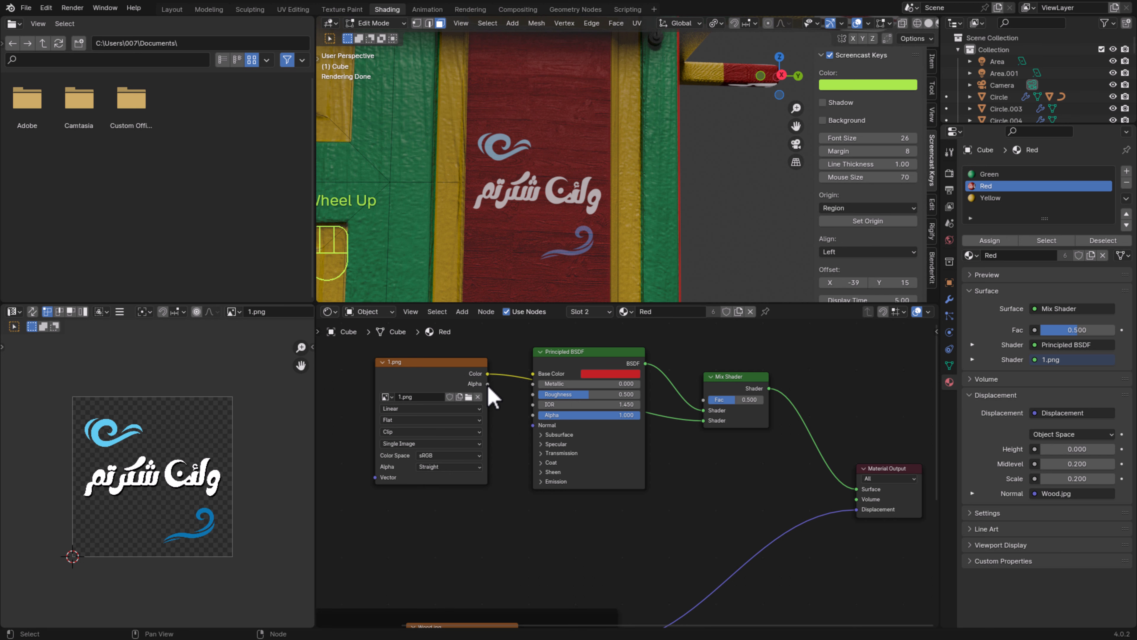
drag(488, 383, 628, 422)
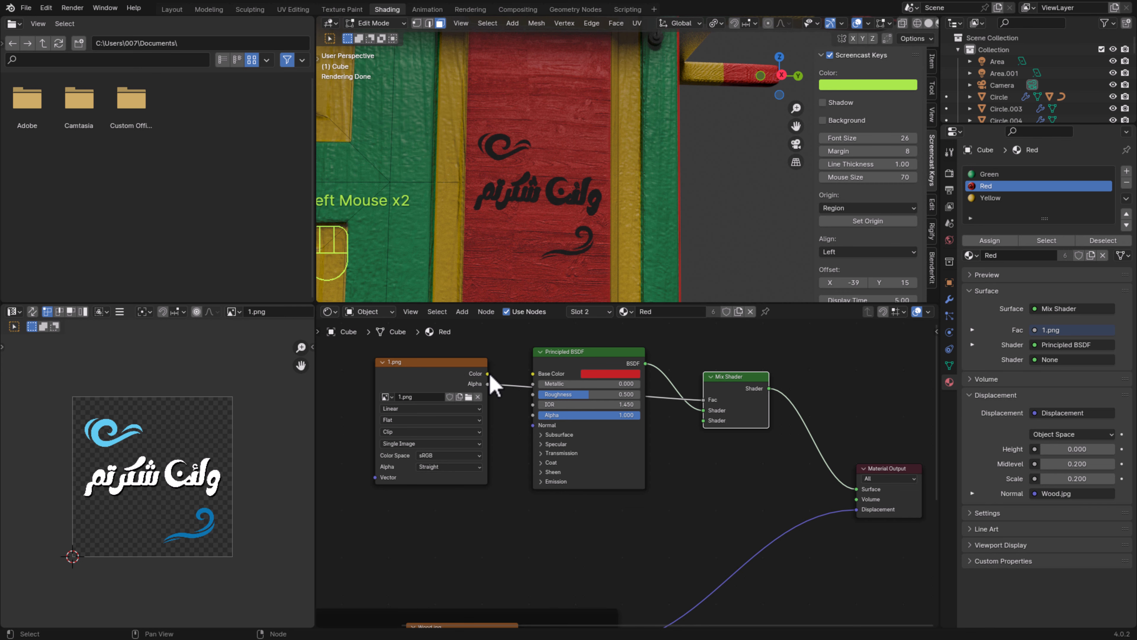
drag(490, 376, 706, 430)
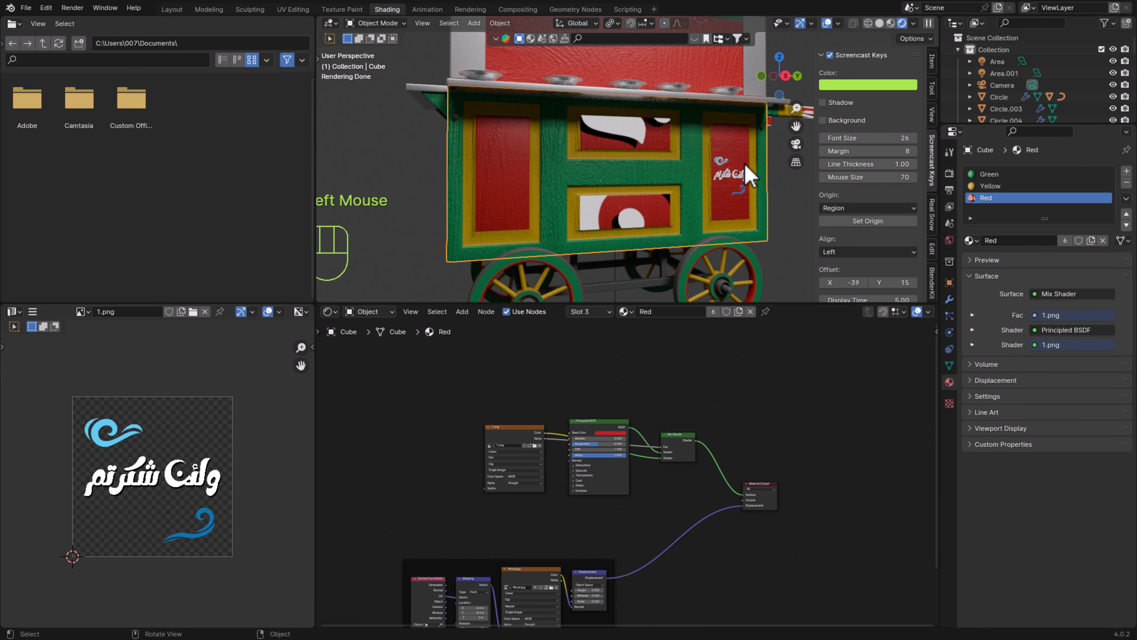
Enter Edit Mode on the cart body with the left front panel selected and add an empty material slot
shift+middle_drag(762, 172, 729, 178)
shift+scroll(709, 219, up, 1)
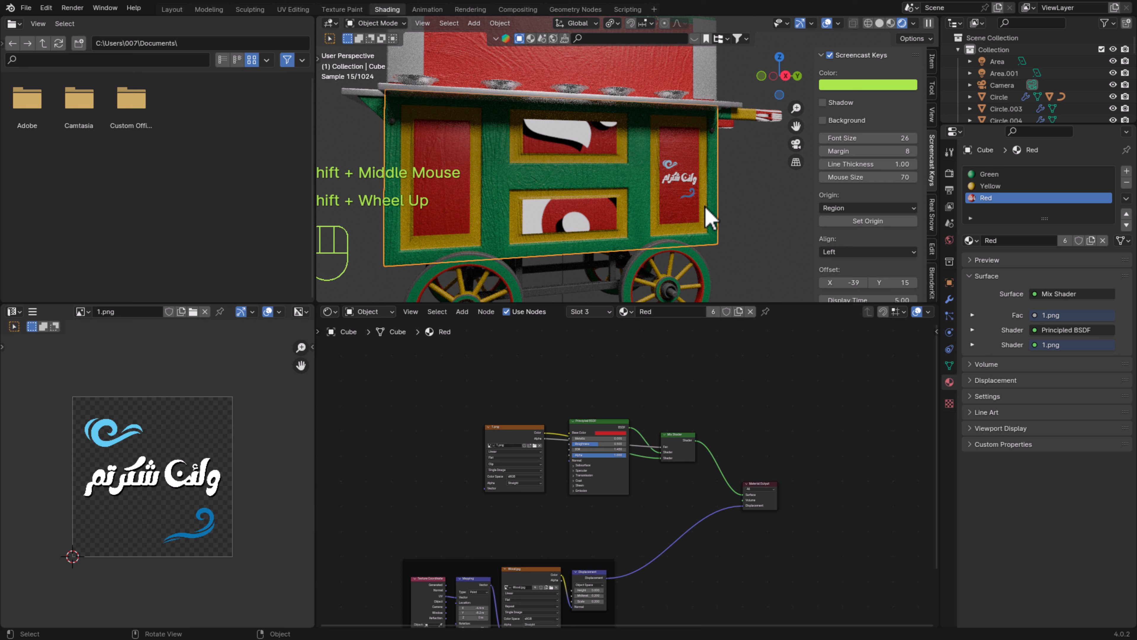
click(681, 194)
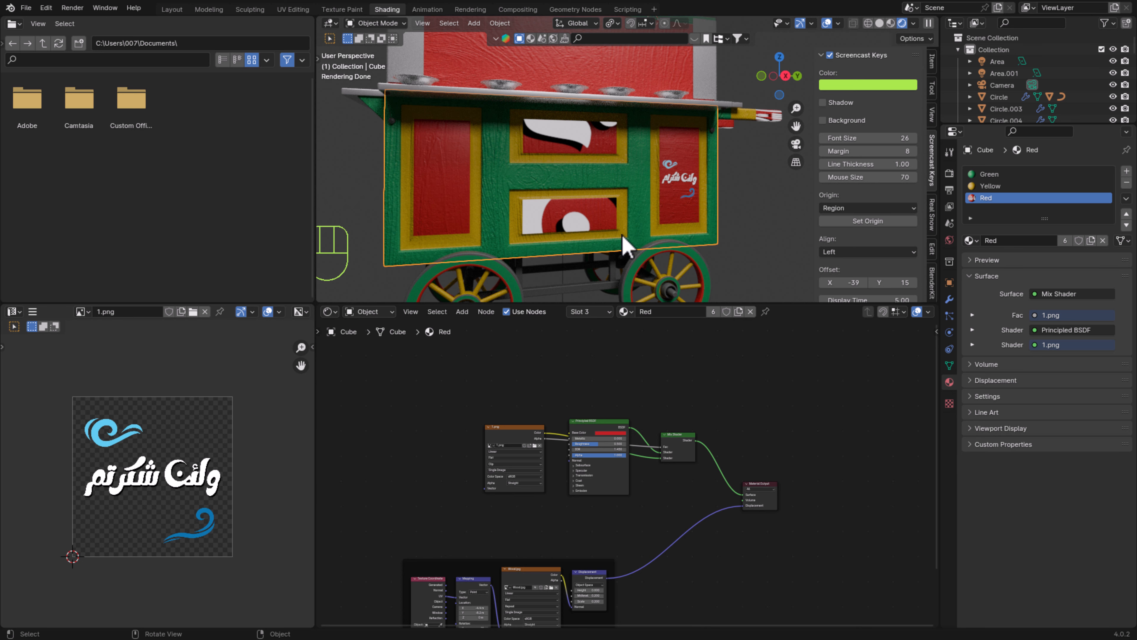
key(Tab)
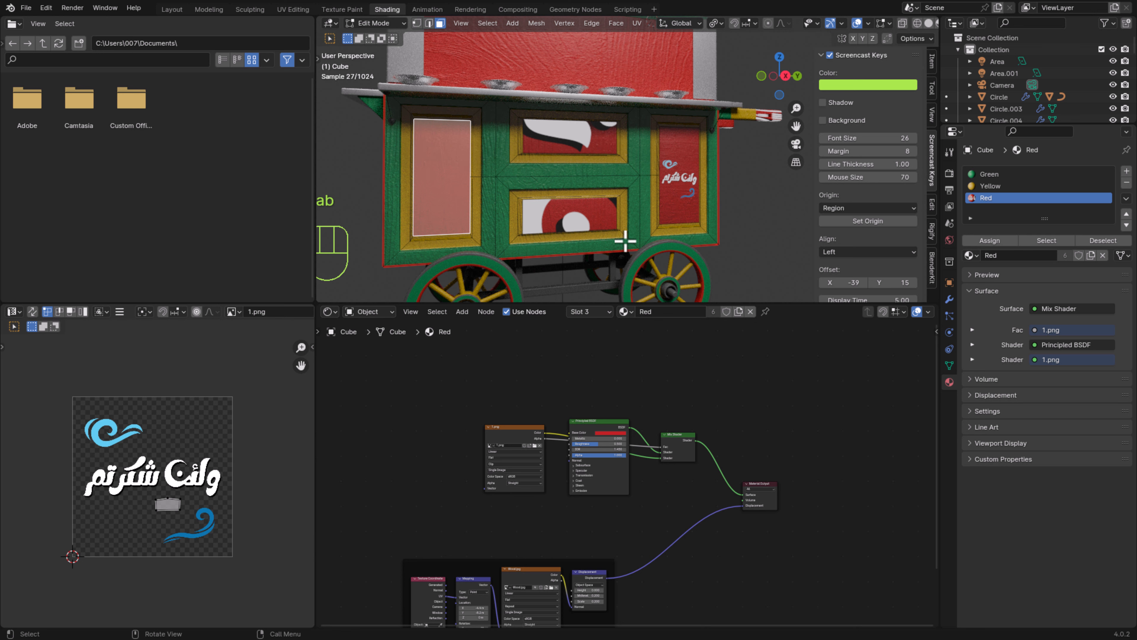
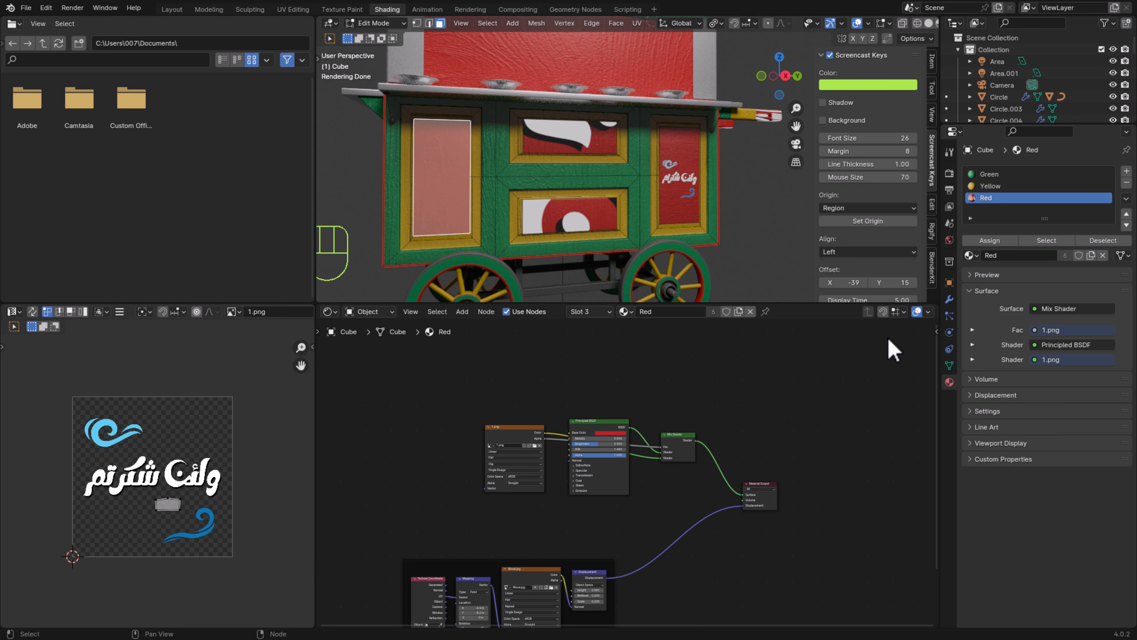
click(1127, 171)
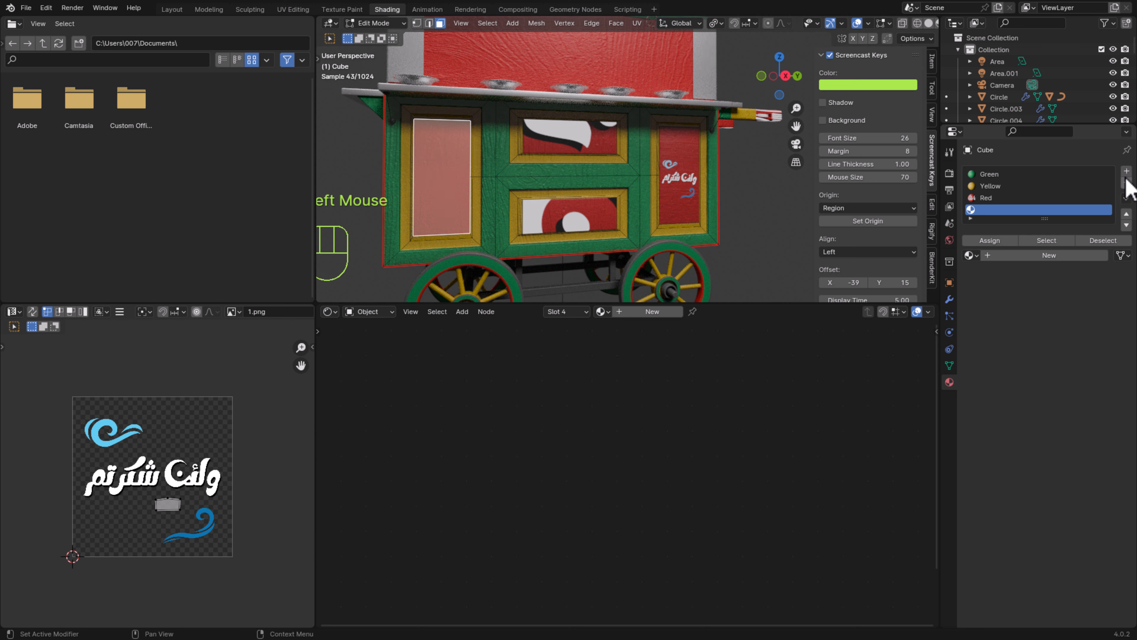
Make a separate copy of the Red material, put Red back in its slot, and load Red.001 into the new slot
click(1002, 198)
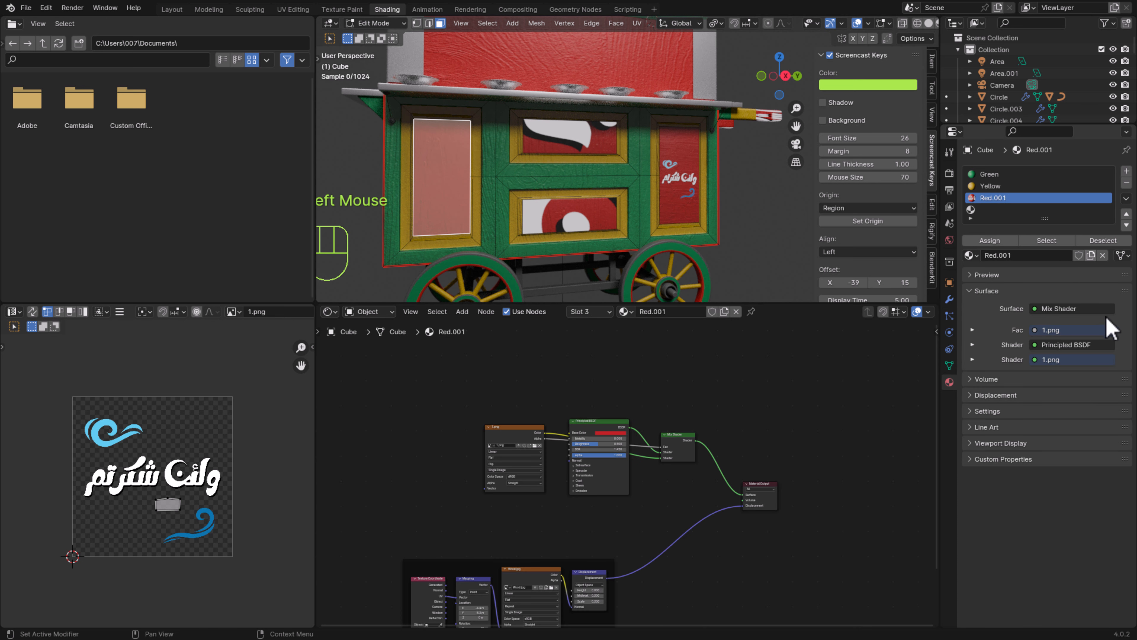
scroll(1053, 213, down, 1)
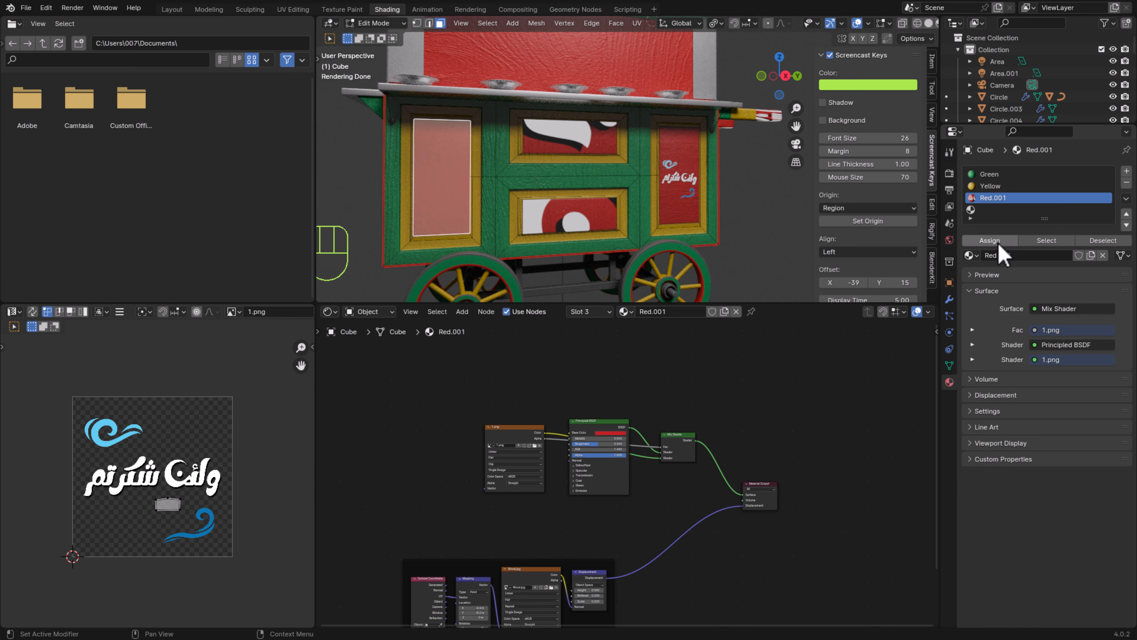
click(971, 255)
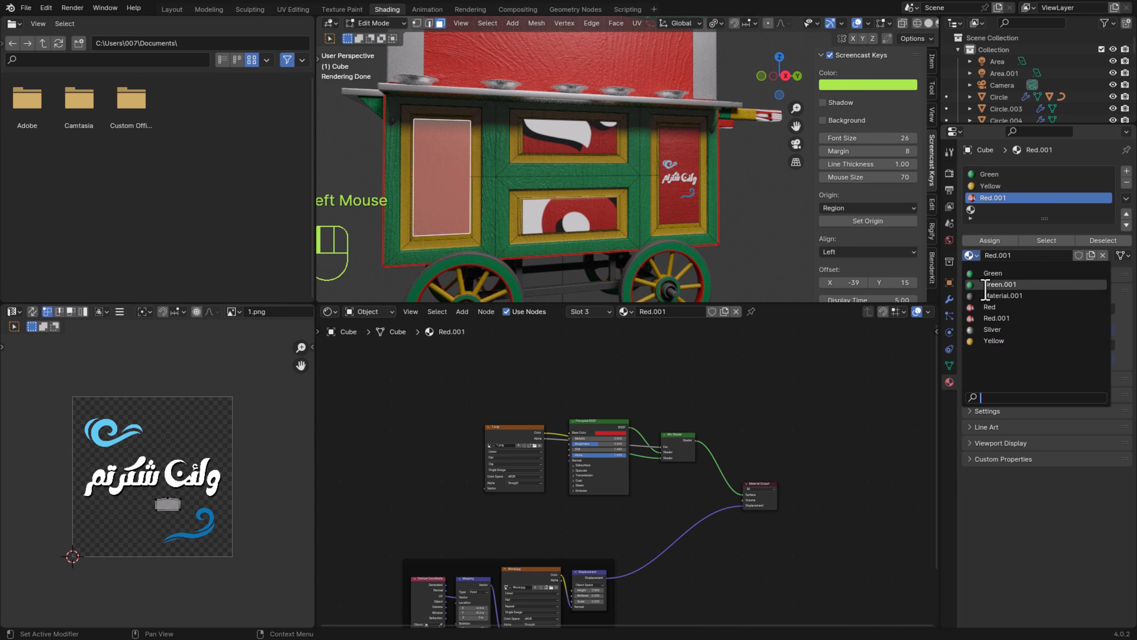
click(1005, 307)
click(1026, 209)
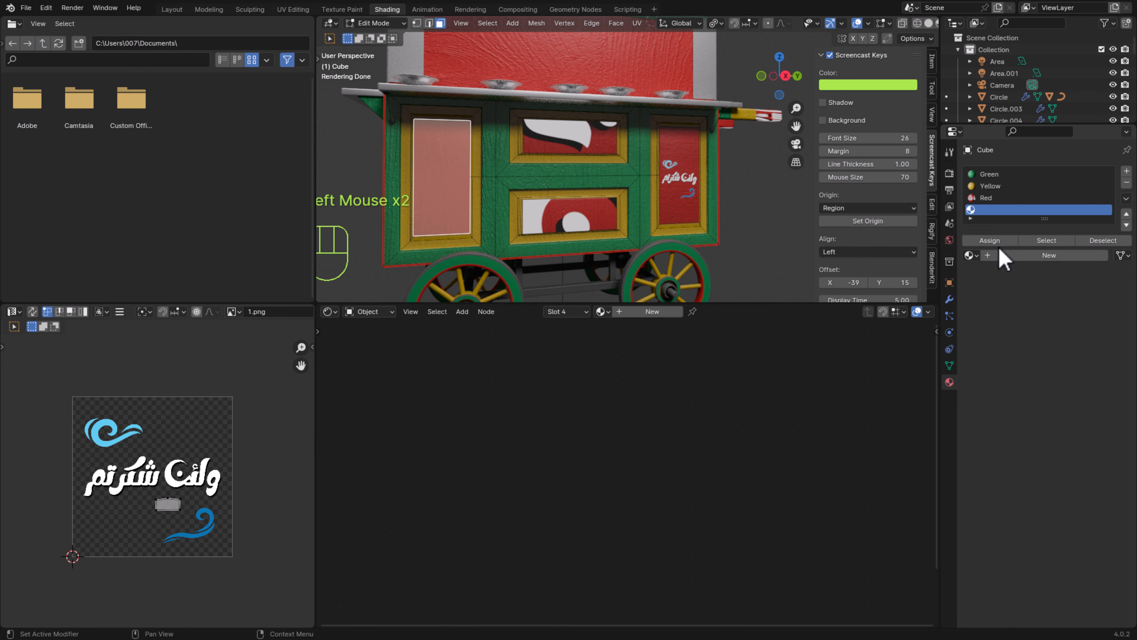
click(971, 255)
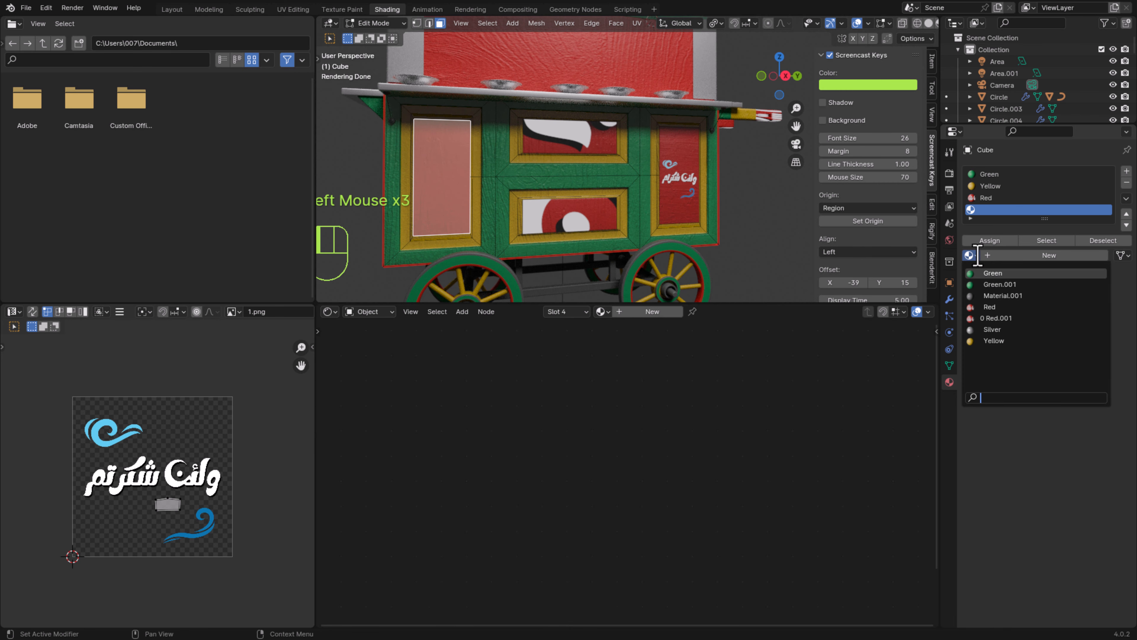
click(1016, 319)
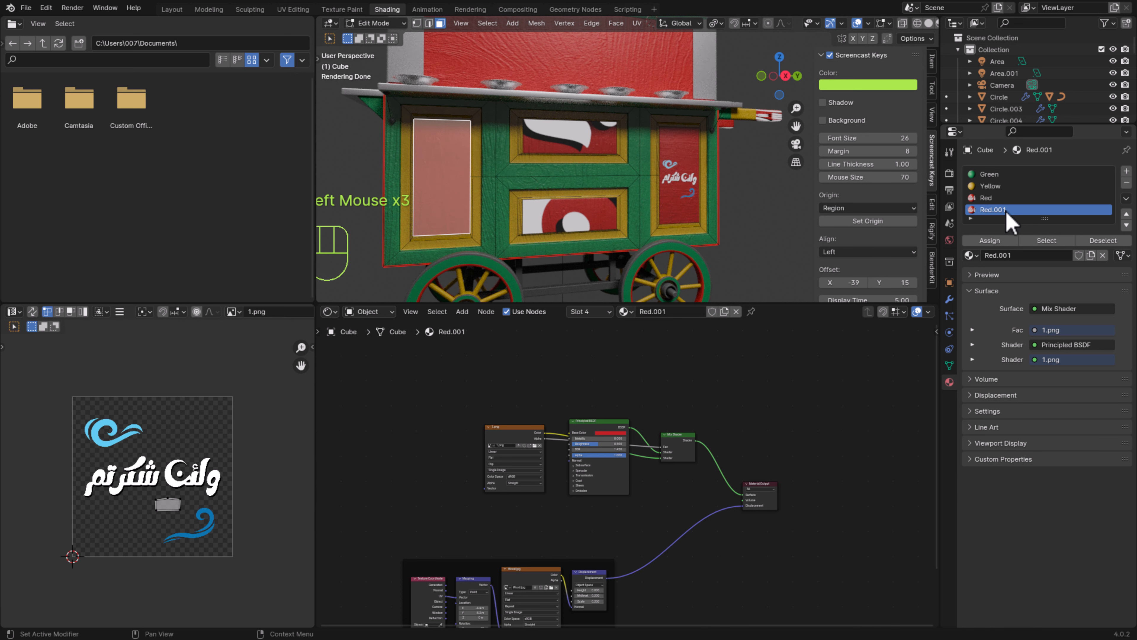
Rename the Red.001 material to "red left" and assign it to the left front panel's face
double_click(1013, 210)
key(Return)
click(677, 183)
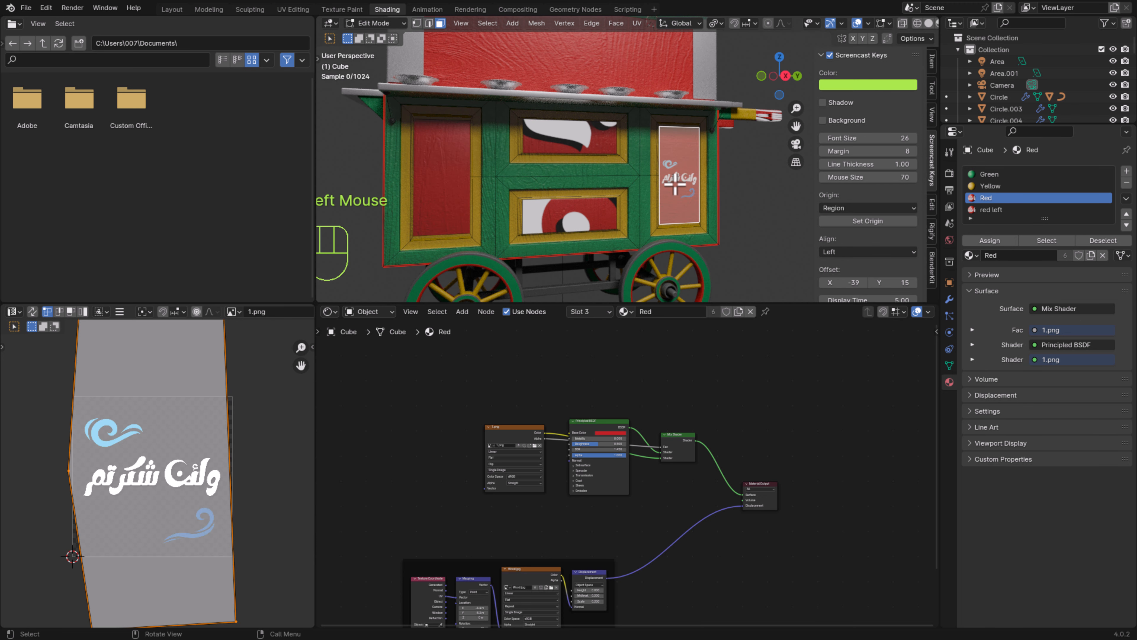
click(449, 196)
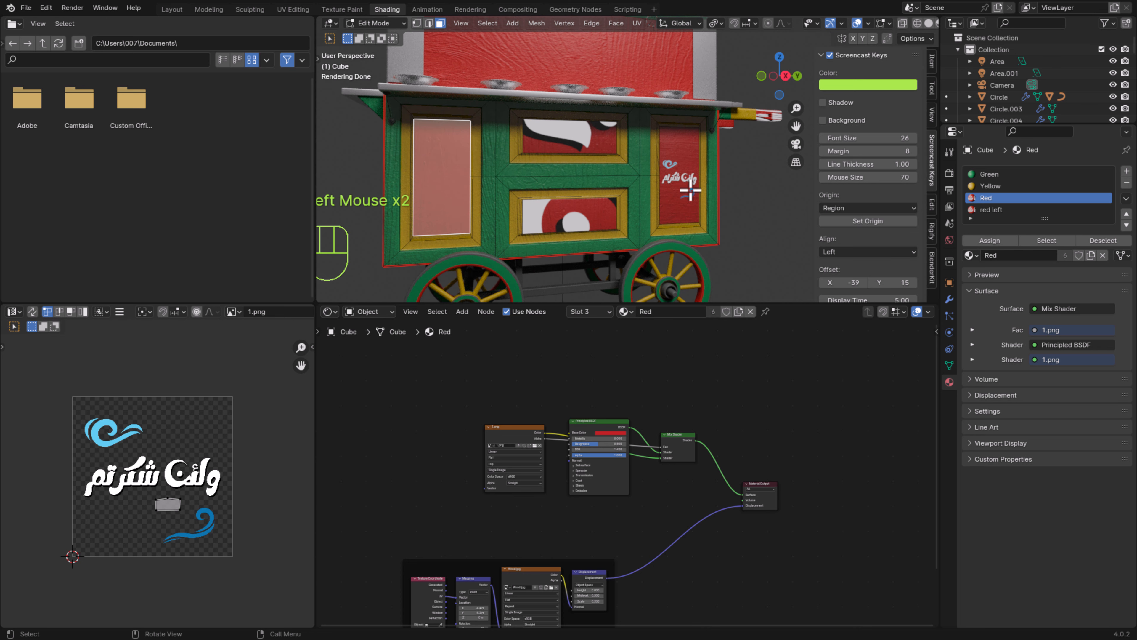
click(993, 211)
click(990, 242)
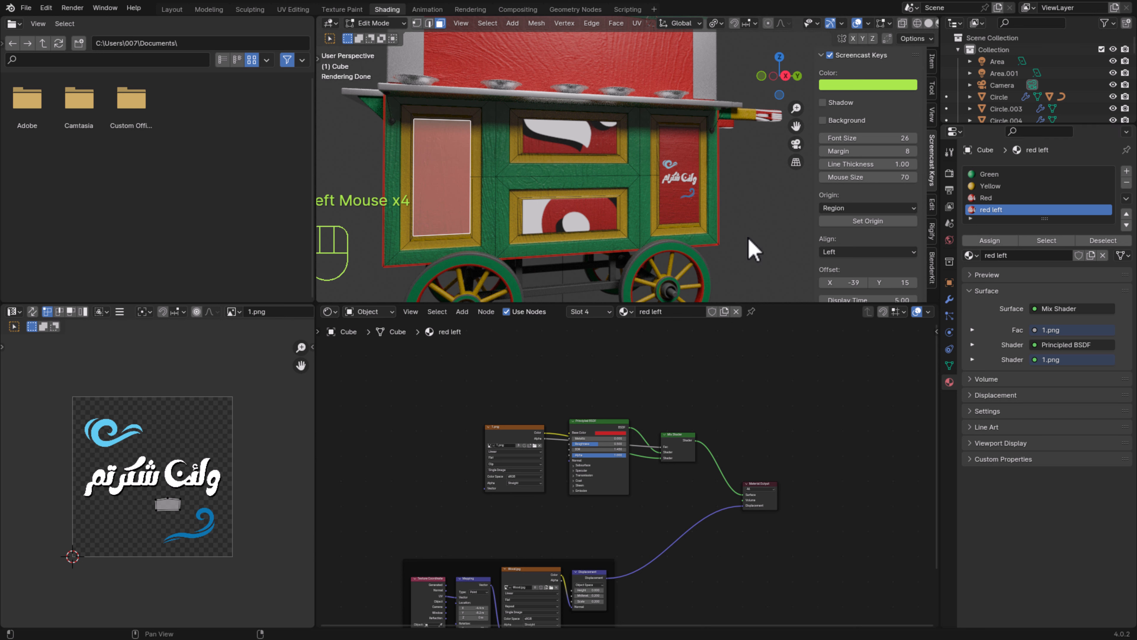
Replace the 1.png image in the red left material's Image Texture node with 2.png
scroll(526, 491, up, 4)
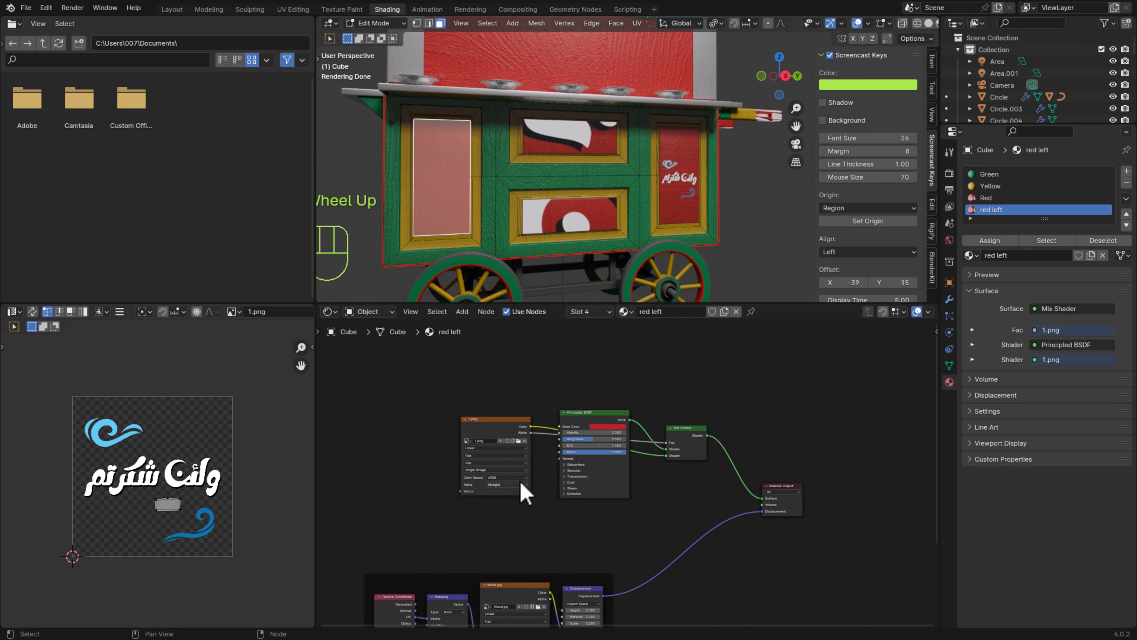
middle_drag(498, 490, 561, 450)
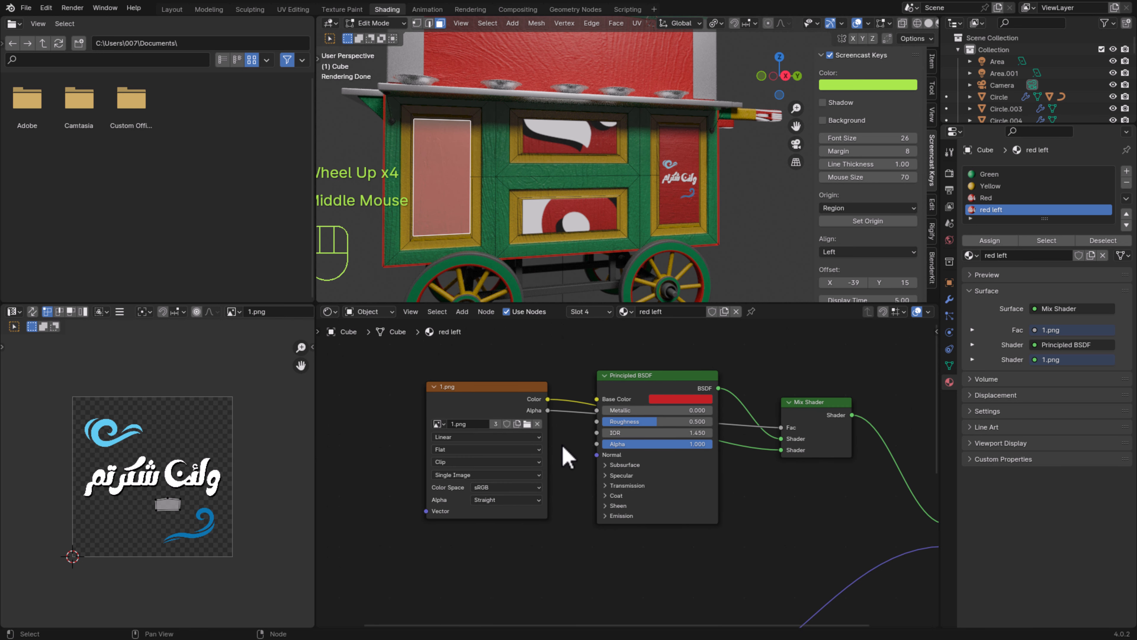
click(537, 424)
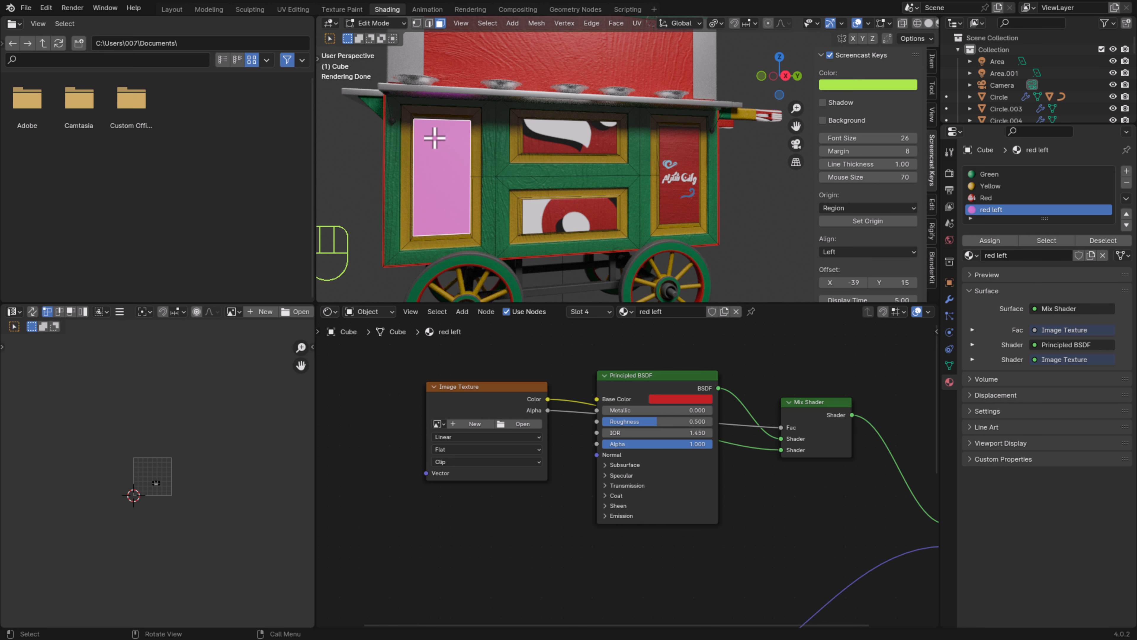
scroll(186, 520, up, 2)
click(531, 426)
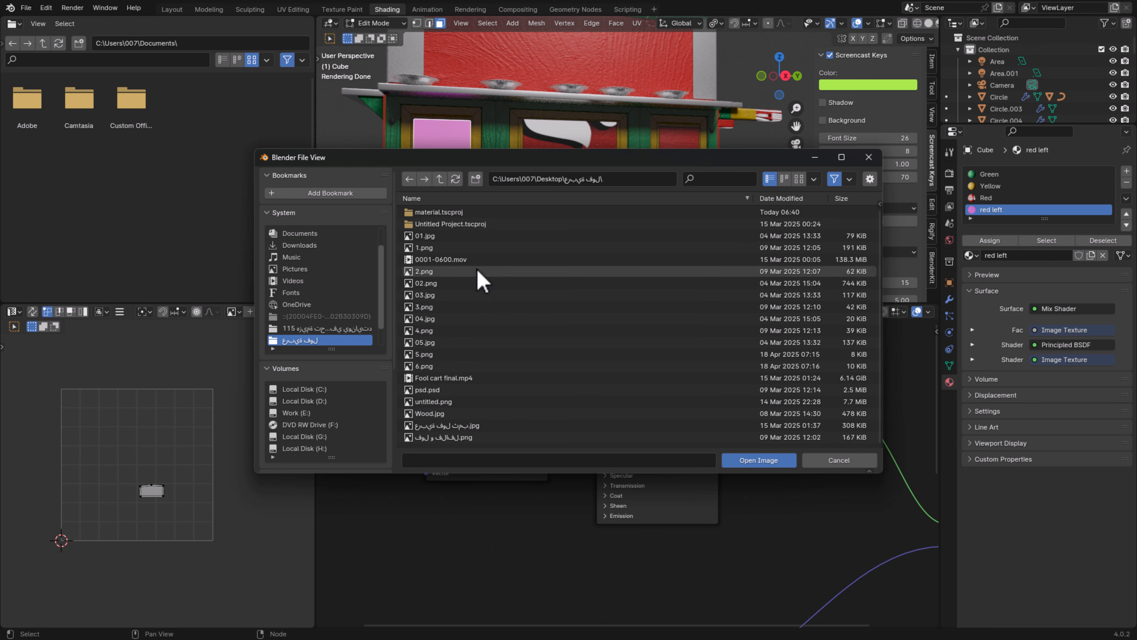
click(443, 271)
click(757, 462)
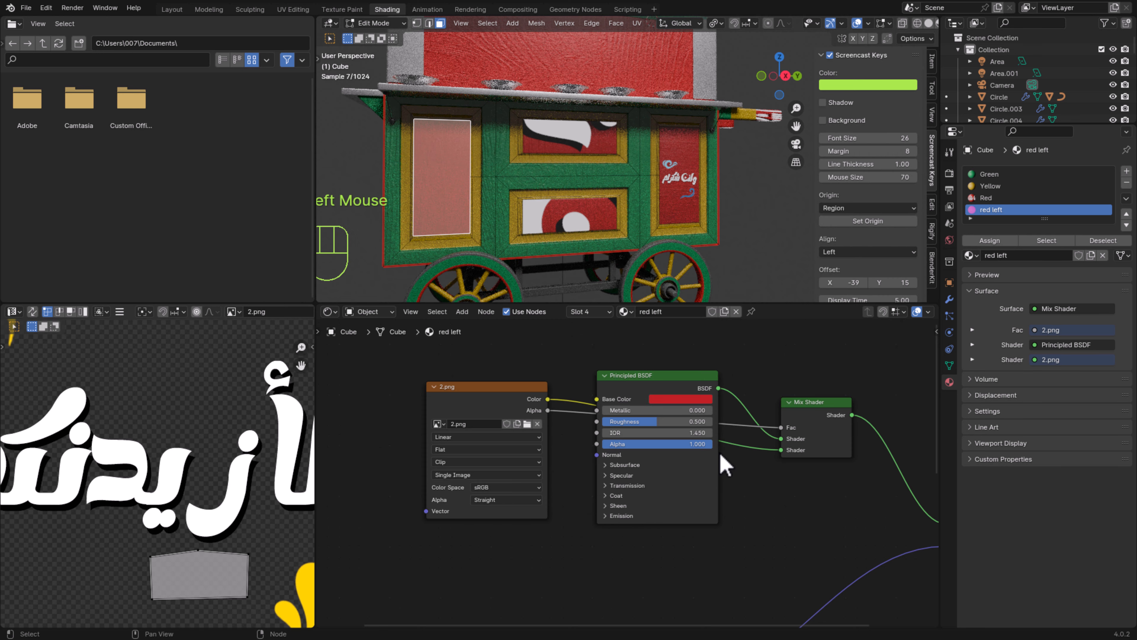
Enlarge the left front panel's UV face and move it over the lettering in 2.png
scroll(253, 464, down, 2)
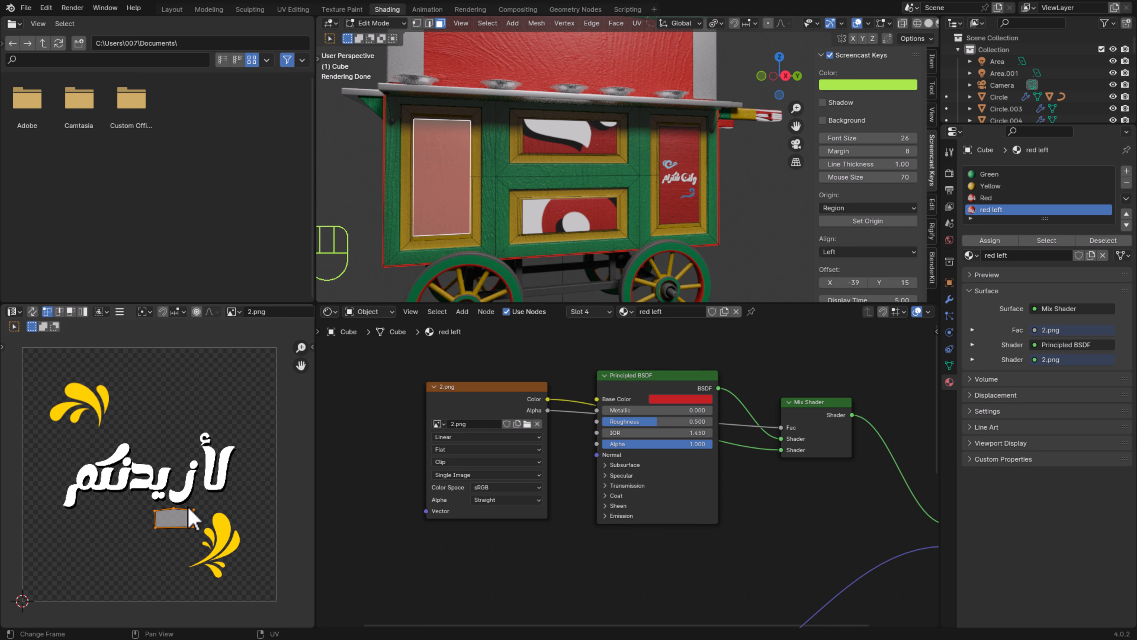
scroll(237, 531, down, 2)
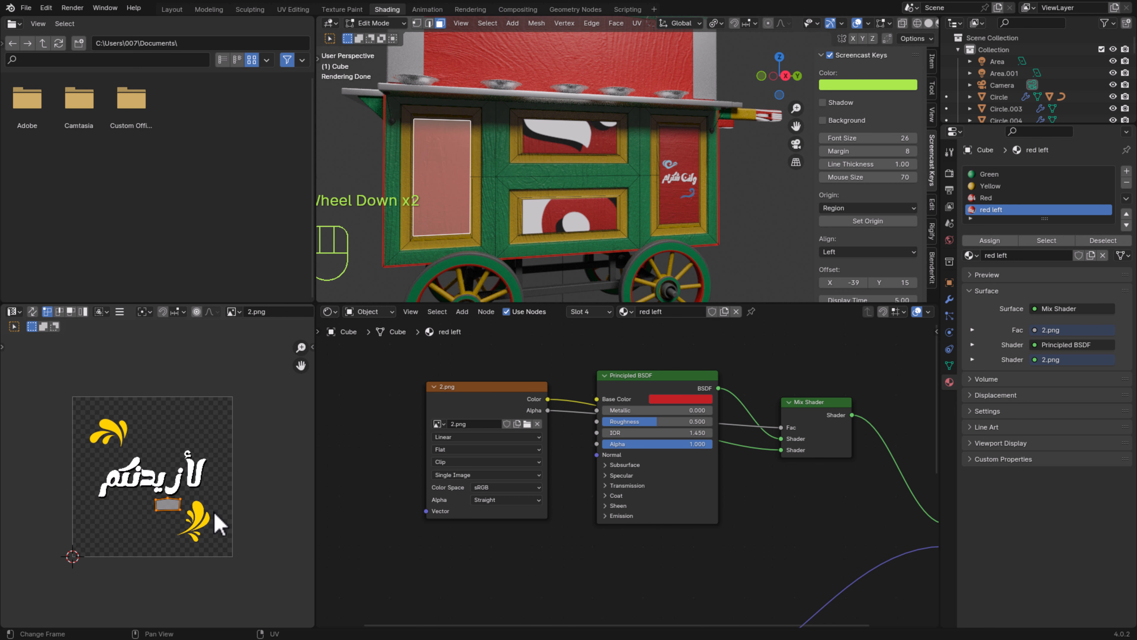
key(s)
click(186, 536)
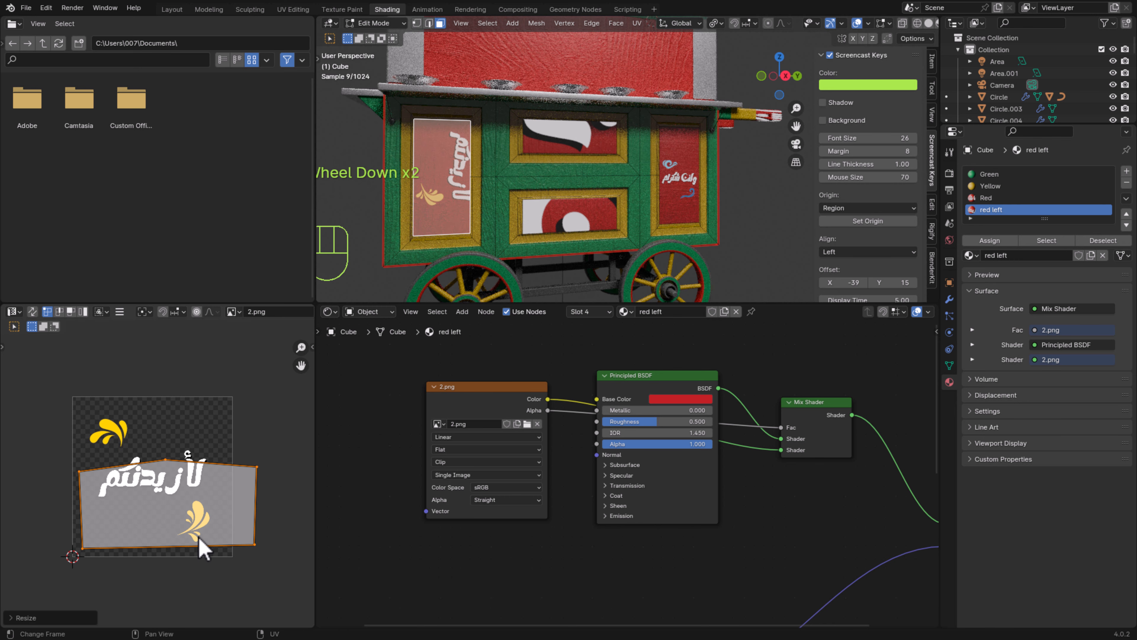
key(g)
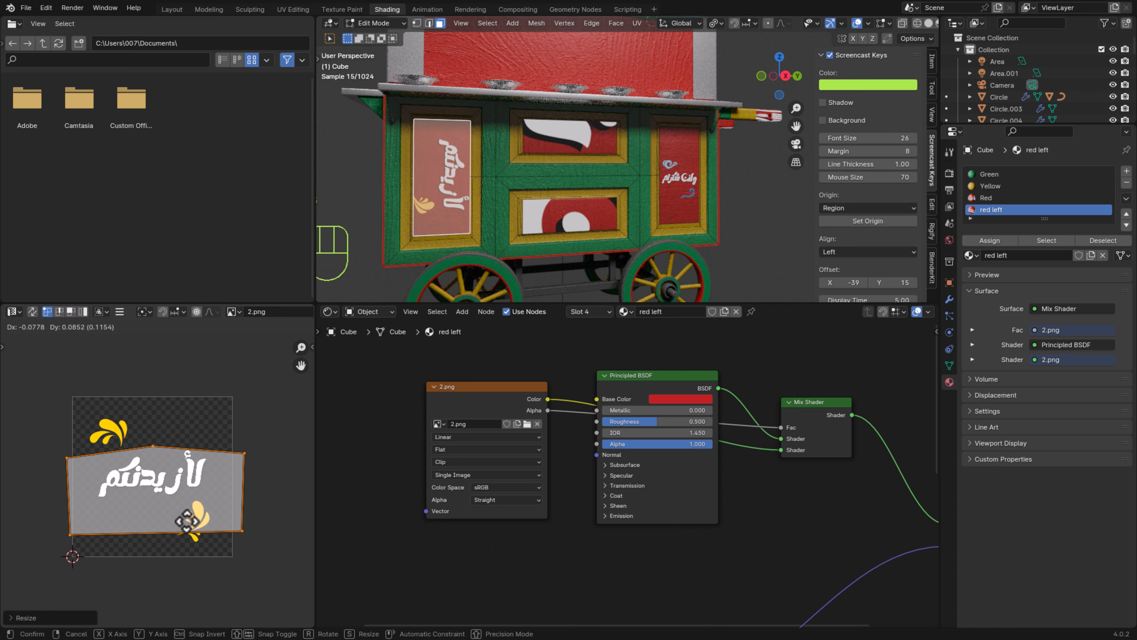
click(187, 522)
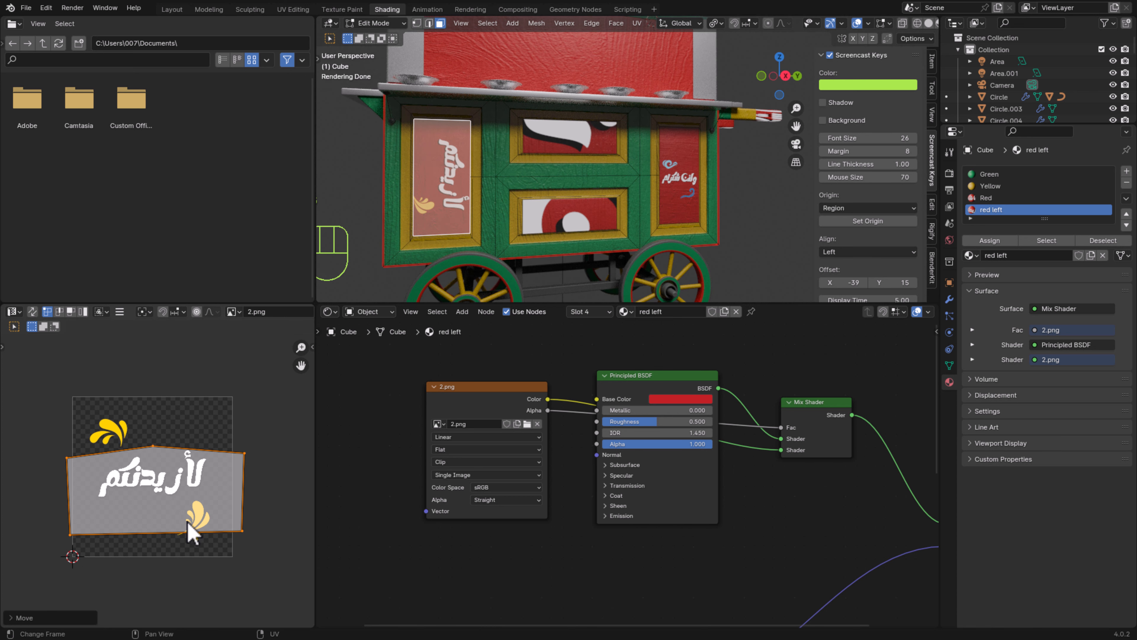
Rotate the left panel's UV face by 90 degrees, then enlarge and reposition it so the whole 2.png design fits centred on the panel
text(r90)
key(Return)
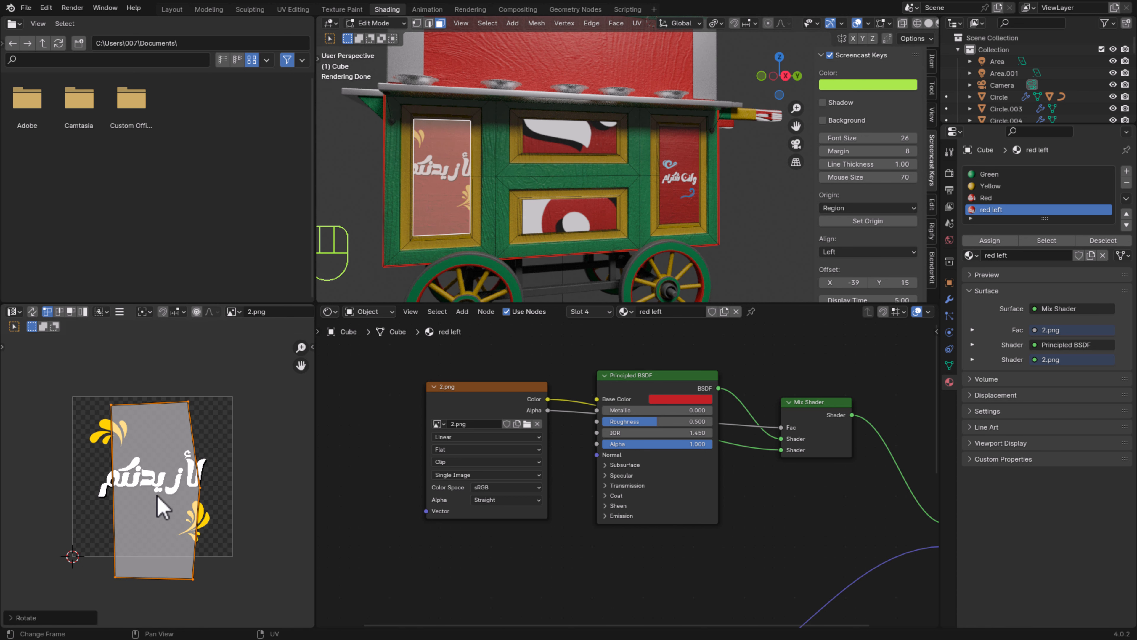
key(s)
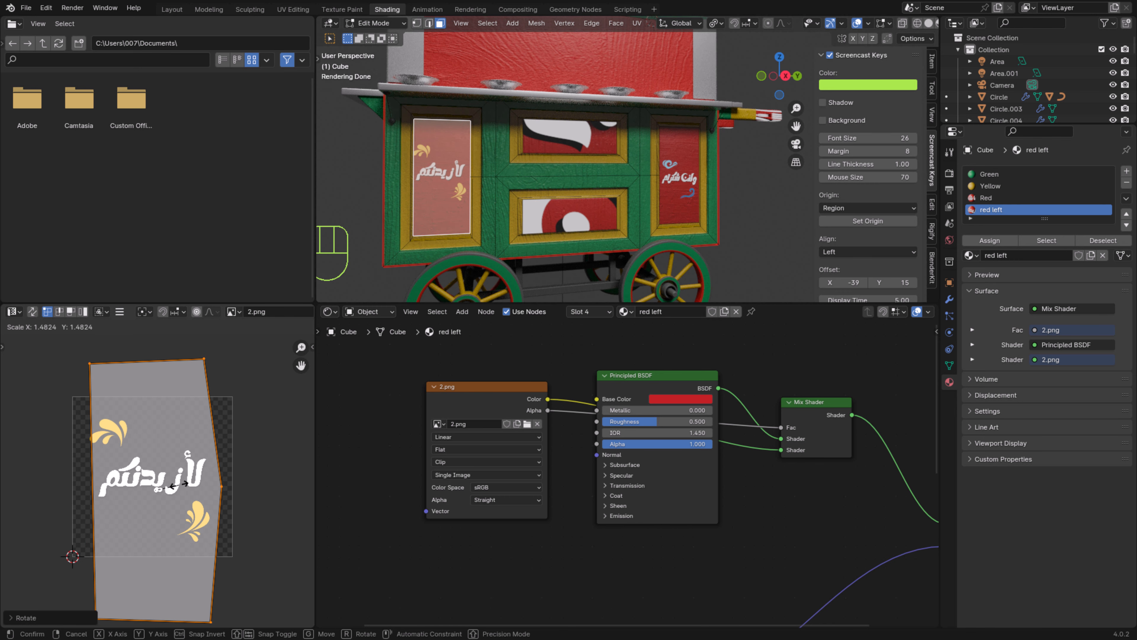
click(181, 489)
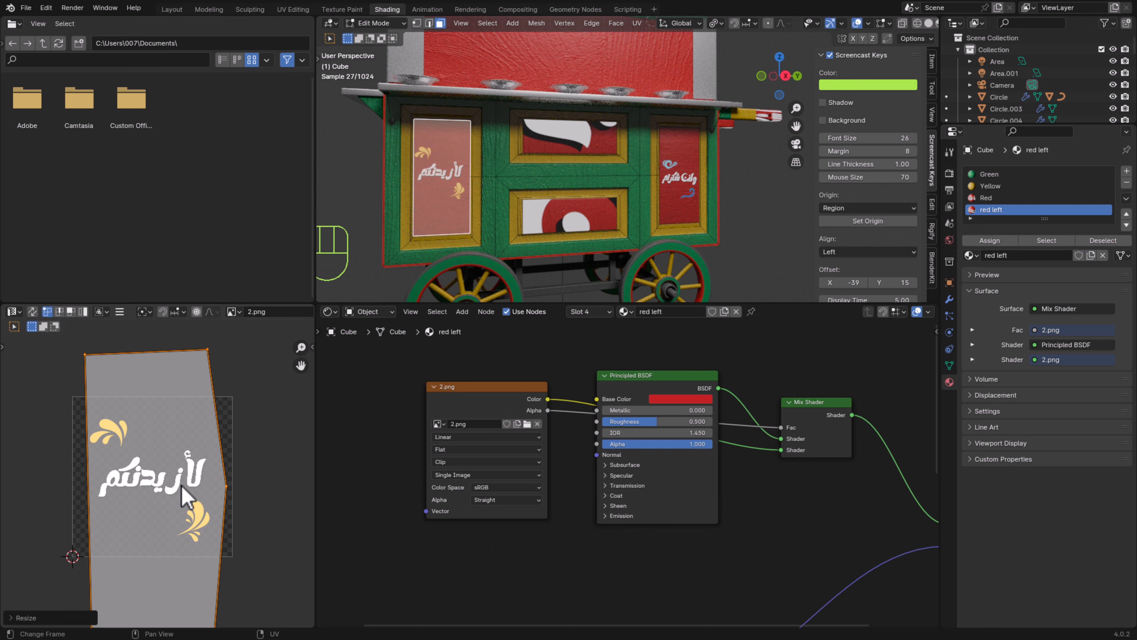
key(g)
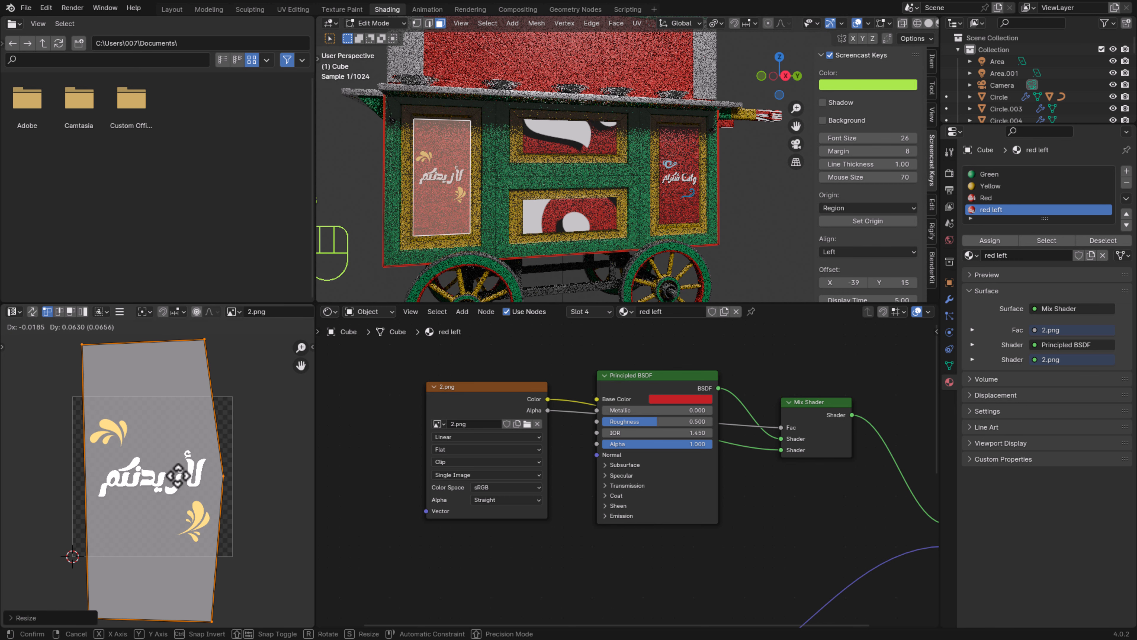
click(197, 475)
Deselect the face and examine the lettering decals on the cart's front panels up close and from different angles
click(777, 243)
scroll(439, 148, up, 2)
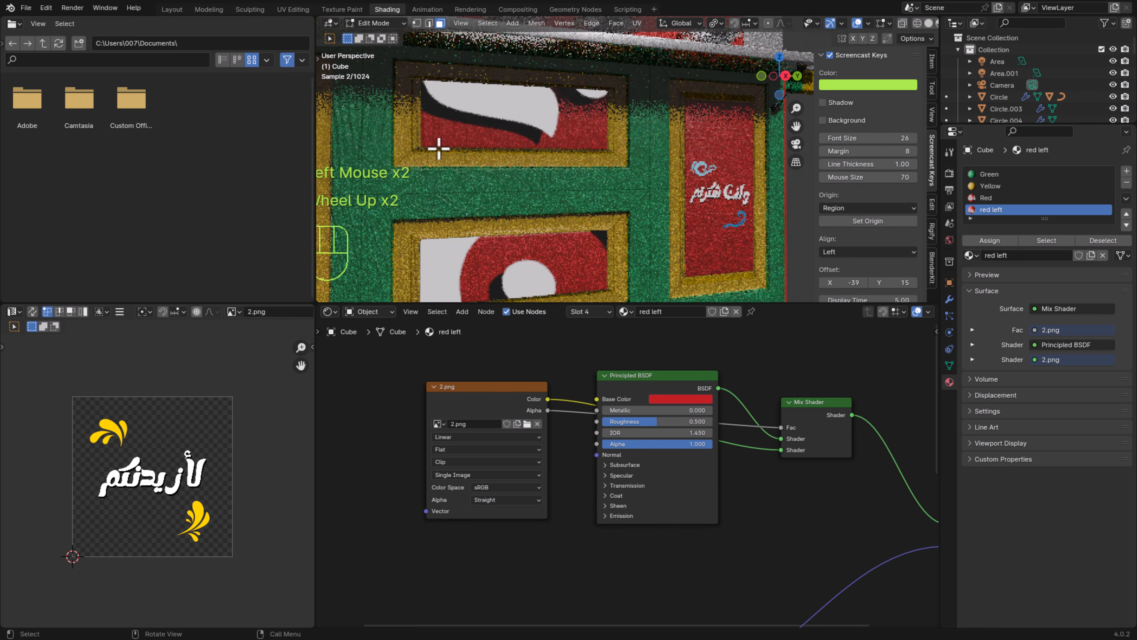
middle_drag(421, 215, 478, 237)
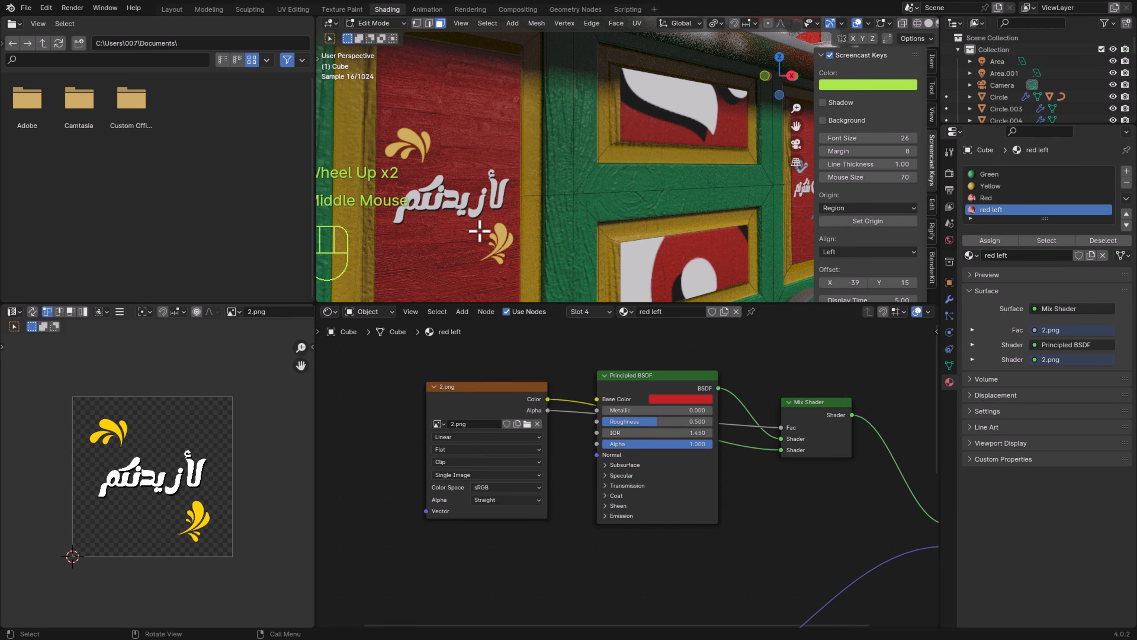
scroll(488, 233, down, 1)
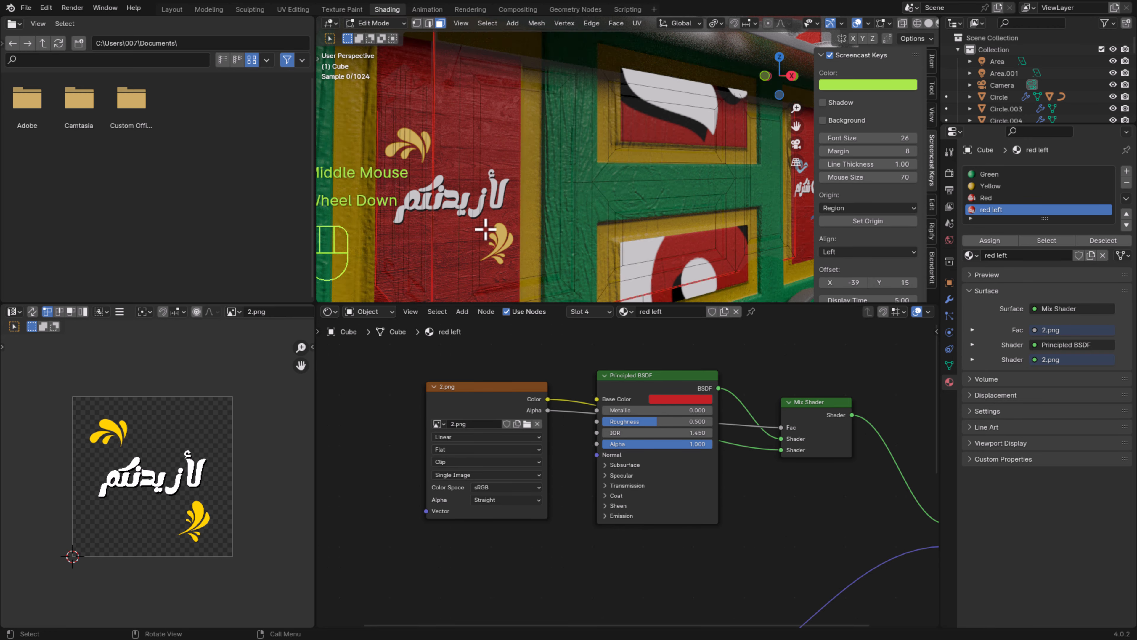
scroll(777, 500, down, 1)
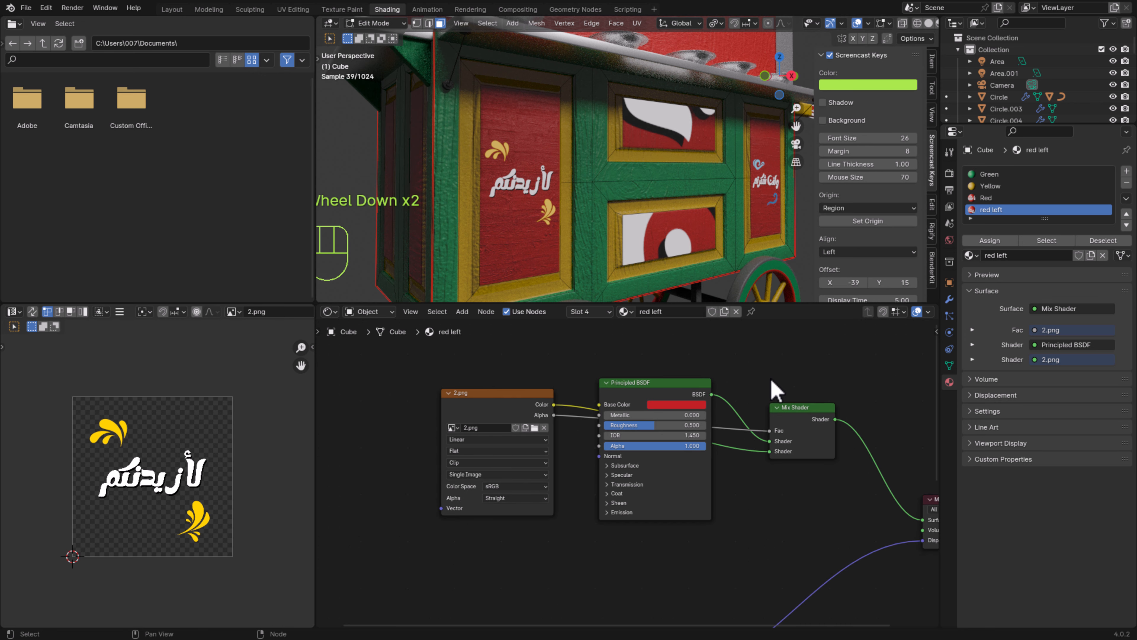
scroll(737, 213, down, 1)
middle_drag(737, 213, 627, 197)
scroll(649, 218, down, 1)
scroll(648, 218, up, 1)
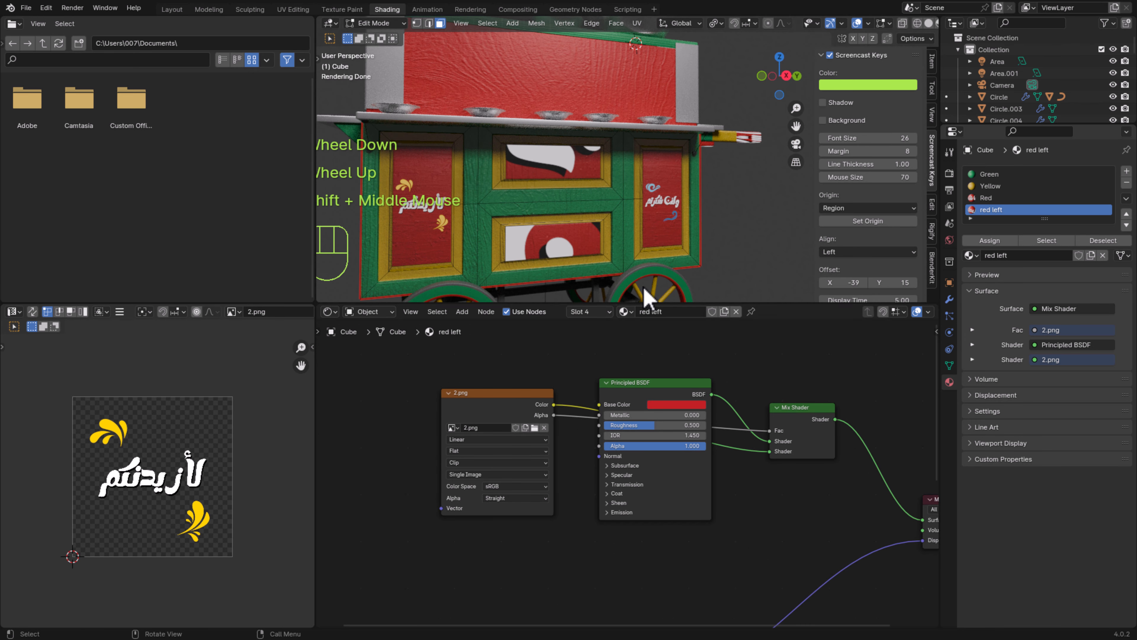
scroll(1075, 197, down, 3)
Select the upper middle front panel's face and add an empty material slot to the cart body
click(553, 168)
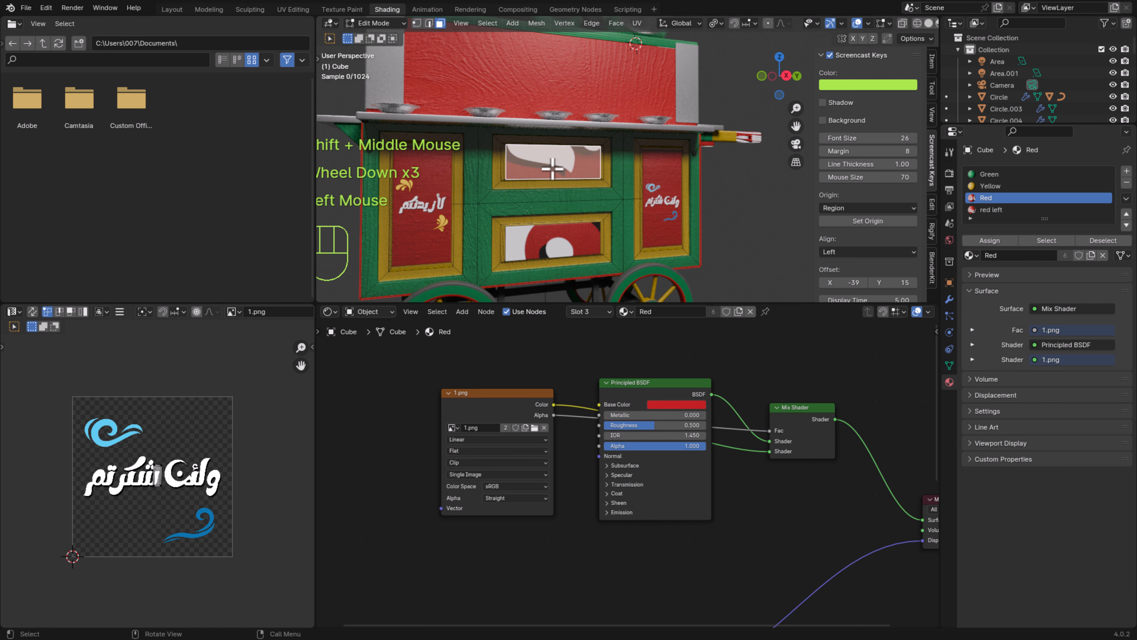
scroll(1075, 204, down, 1)
click(1075, 210)
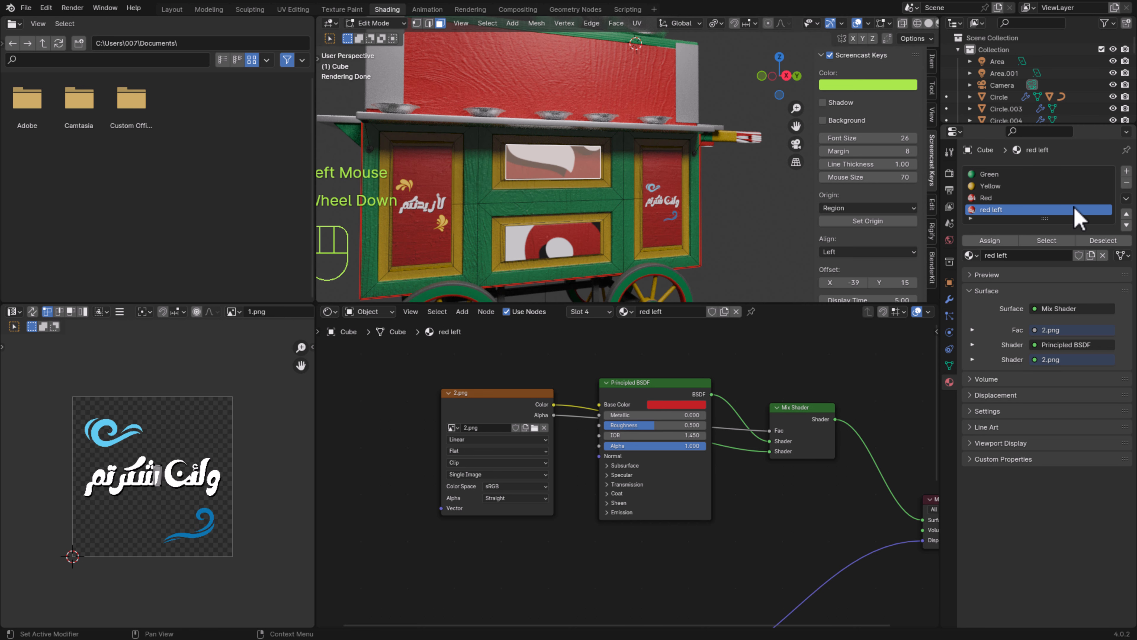
scroll(1075, 209, down, 2)
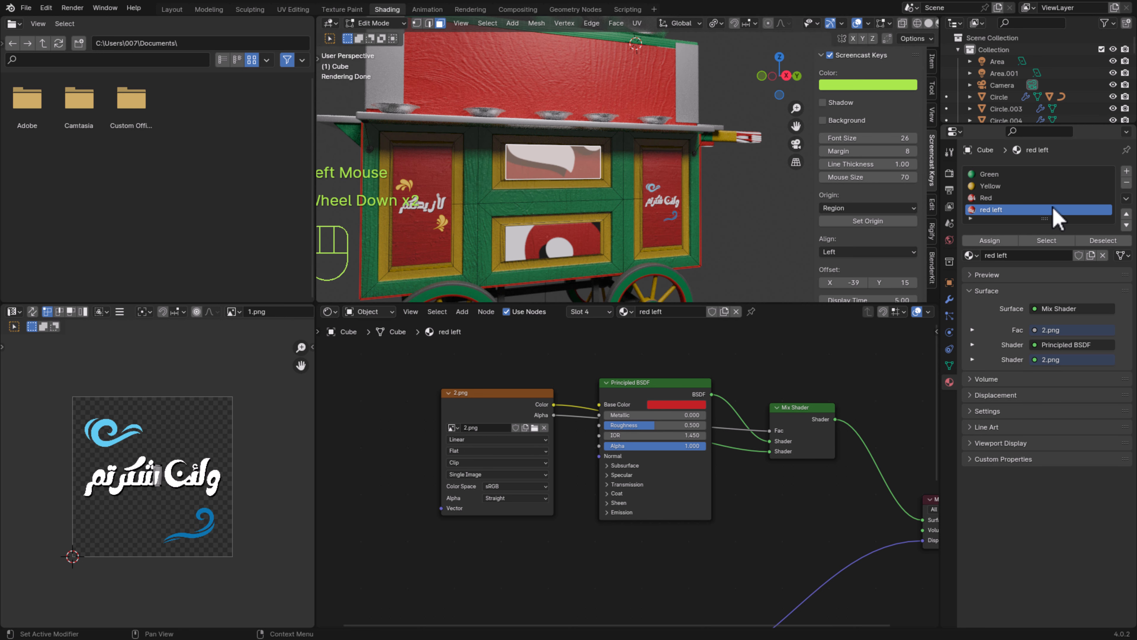
click(1127, 171)
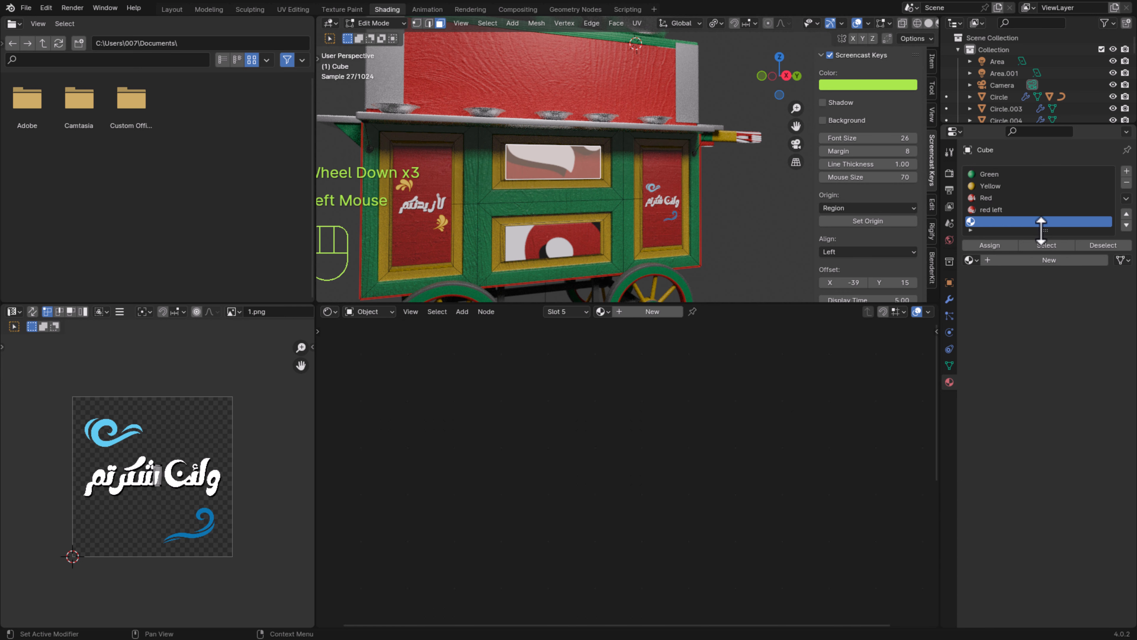
Make a separate copy of the red left material named "red upper" and put red left back in its slot
click(1012, 211)
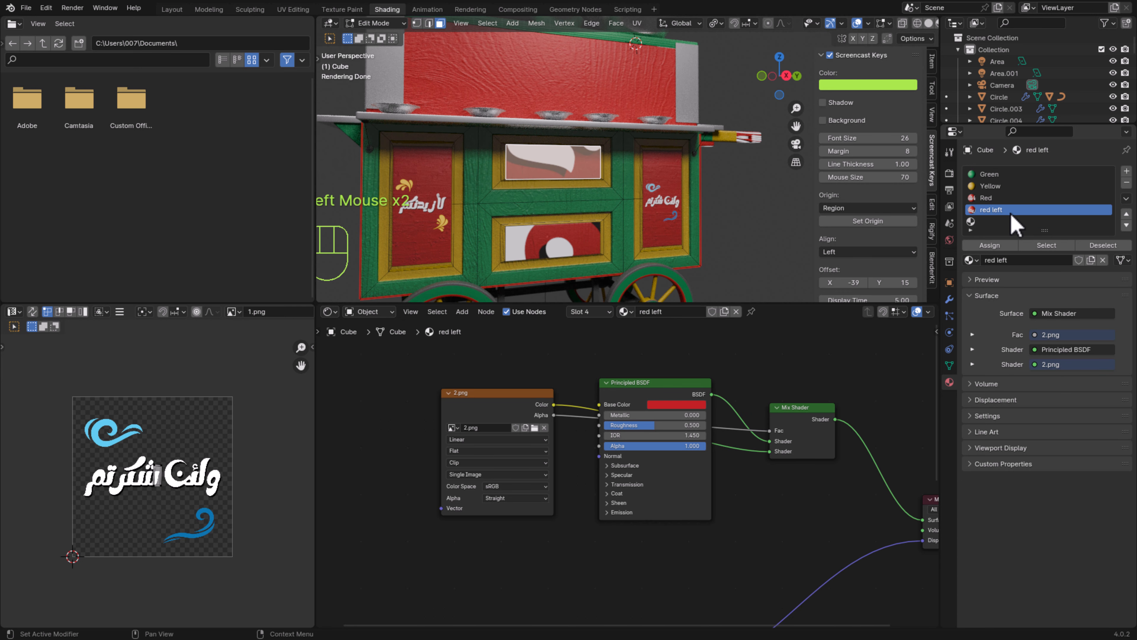
click(1091, 261)
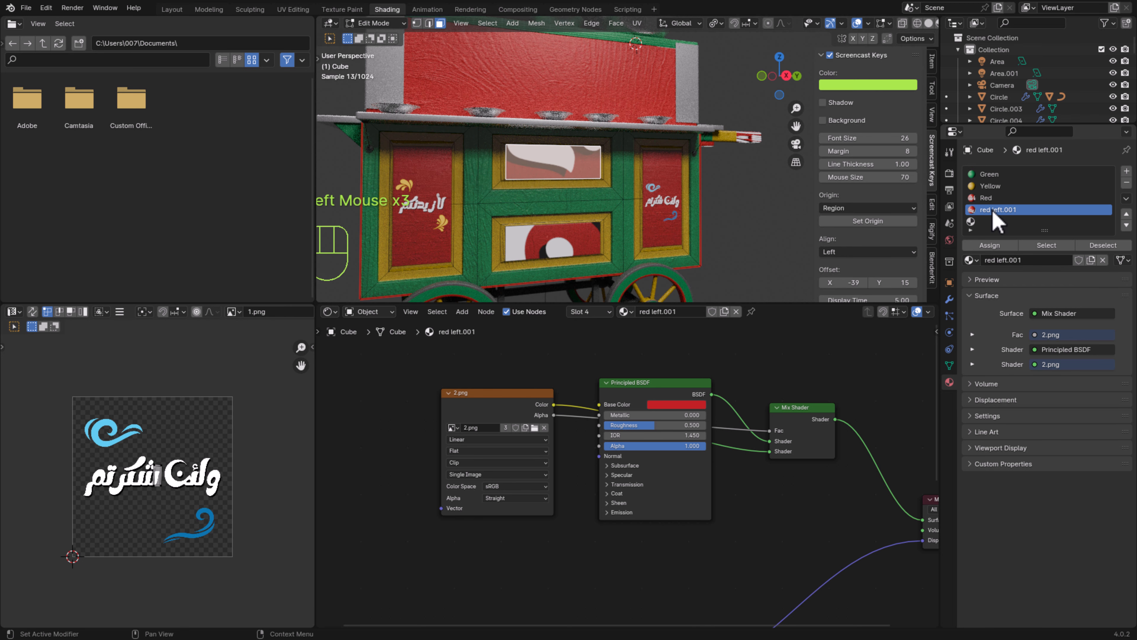
double_click(1013, 210)
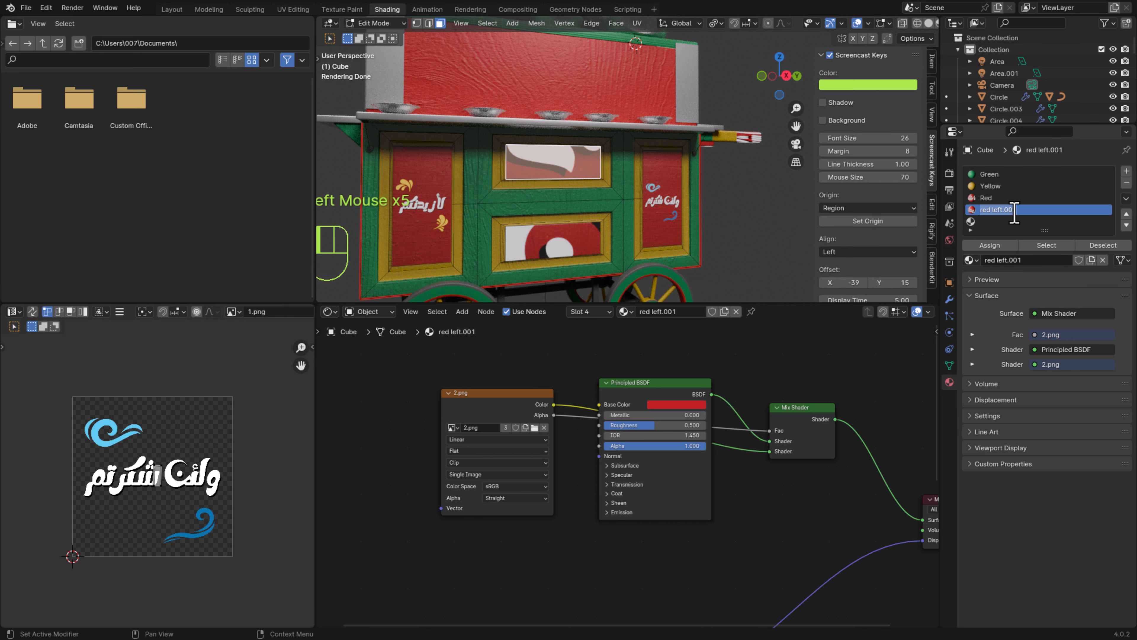
text(red uppe)
key(BackSpace)
key(BackSpace)
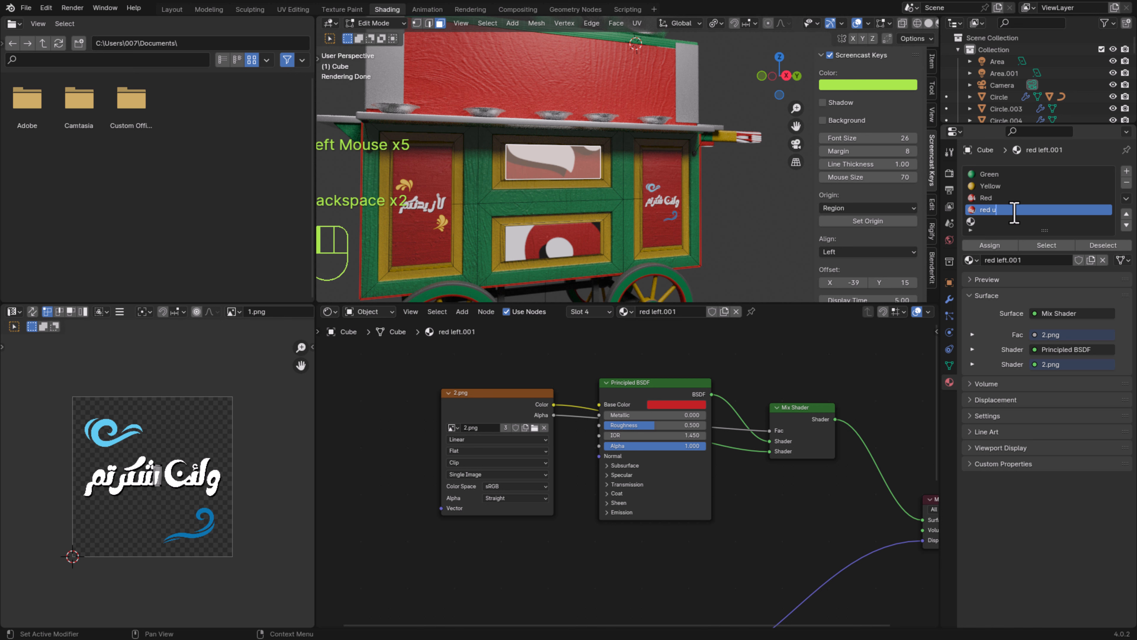
text(pper)
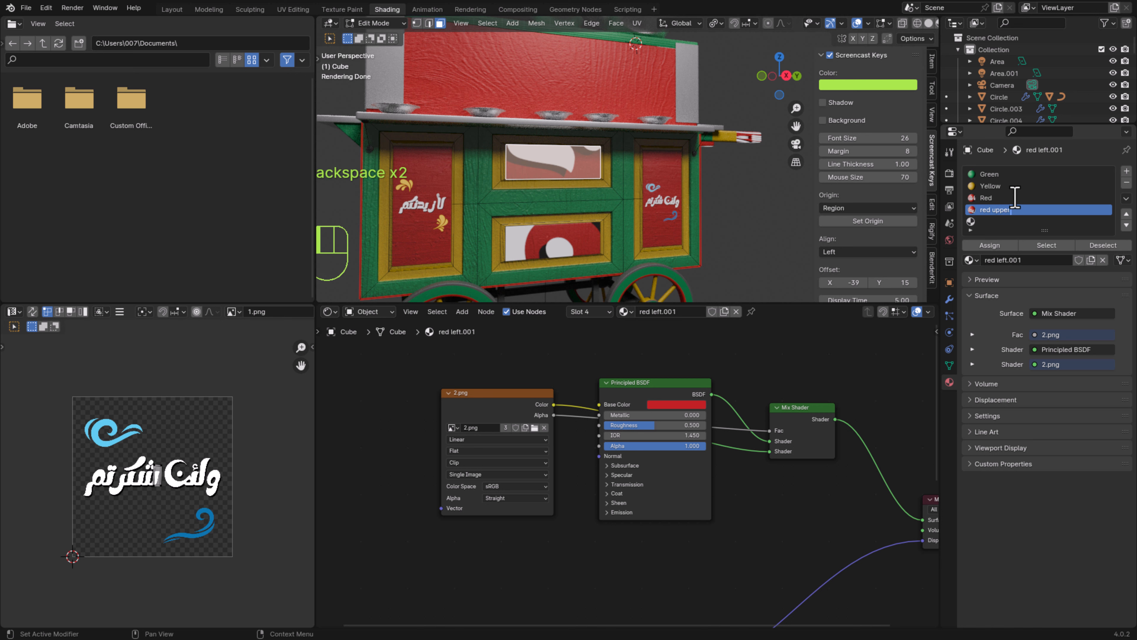
click(1009, 252)
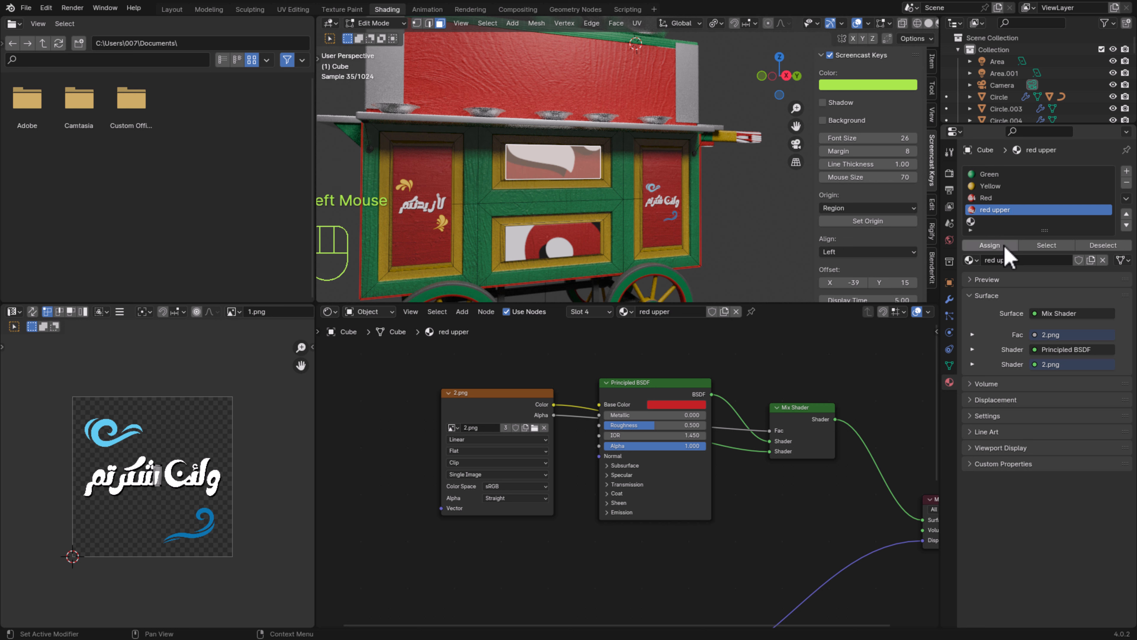
click(971, 260)
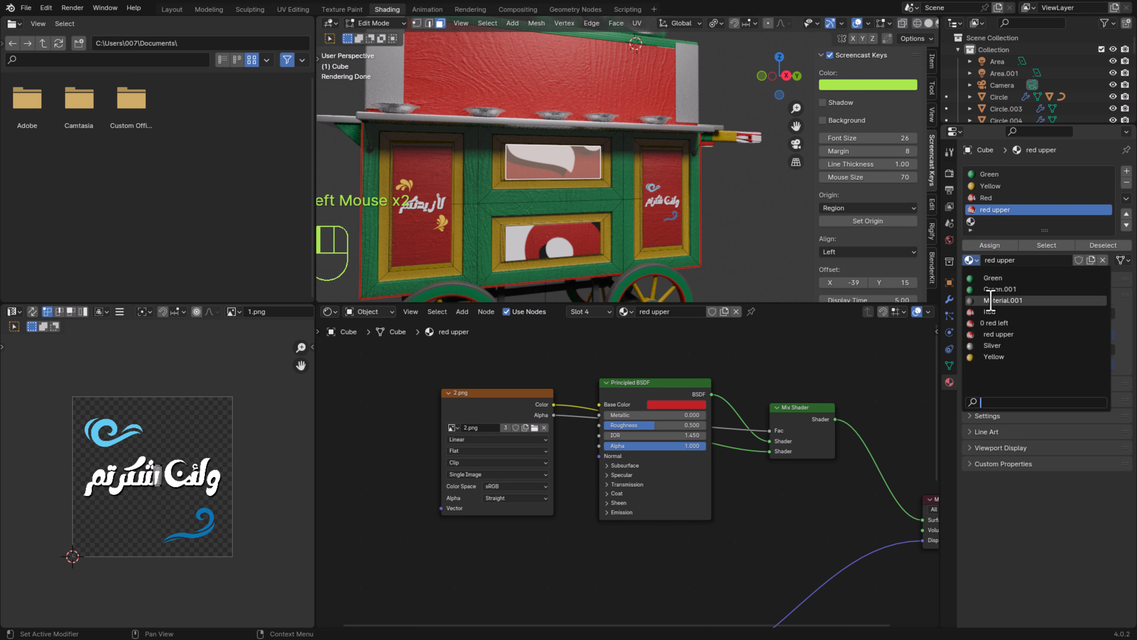
click(1019, 323)
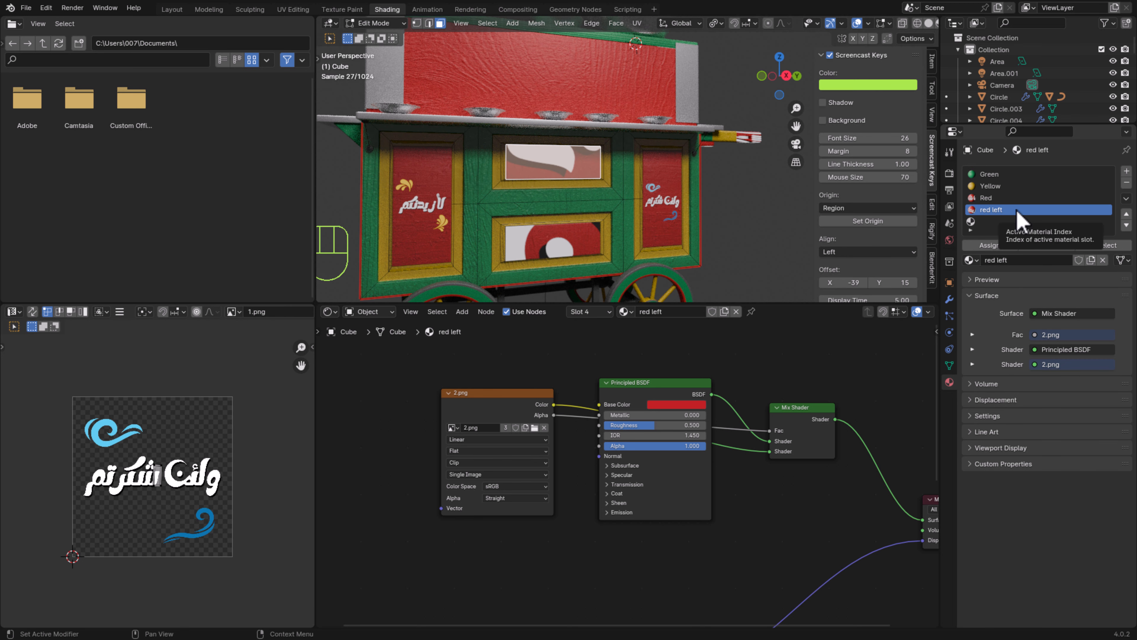
Load the red upper material into the empty fifth slot and assign it to the upper middle panel's face
click(1004, 223)
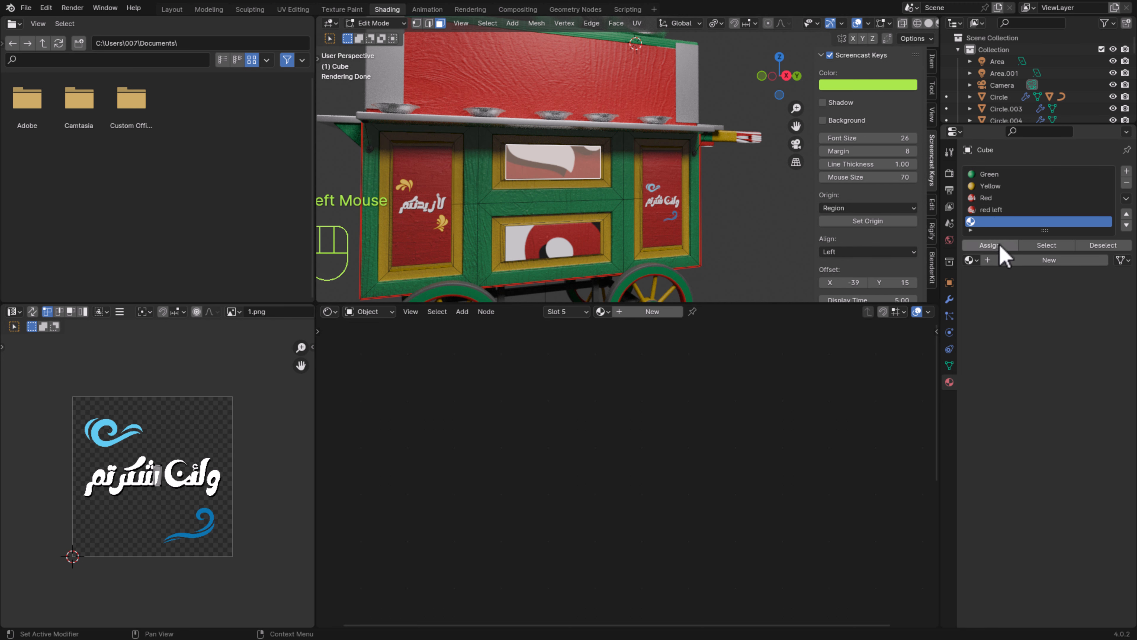
click(971, 260)
click(1002, 334)
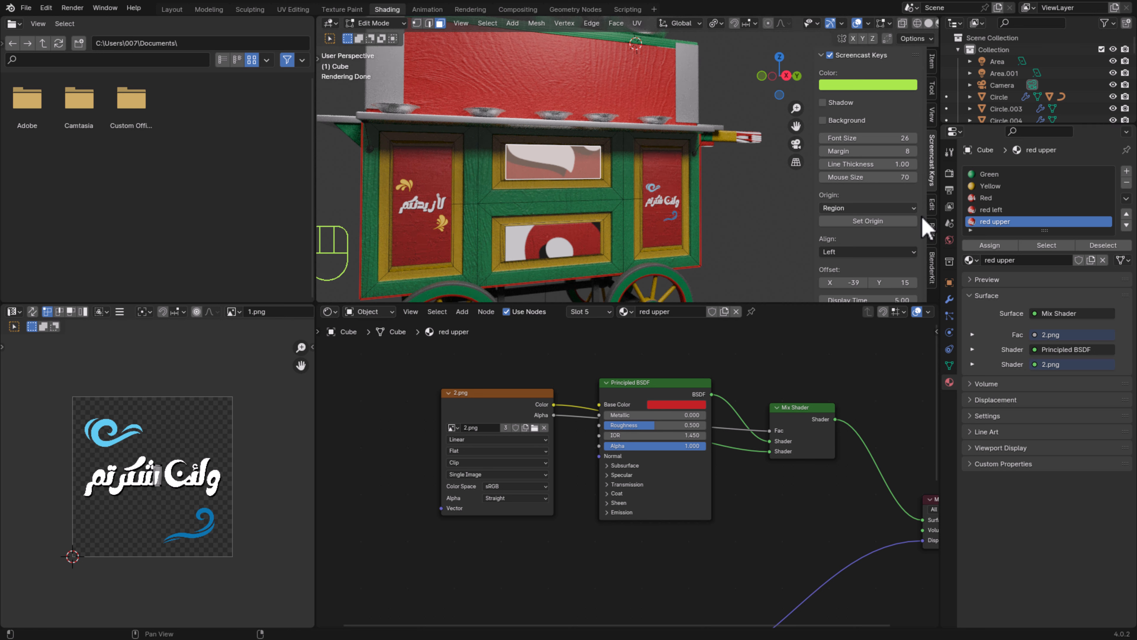
click(996, 245)
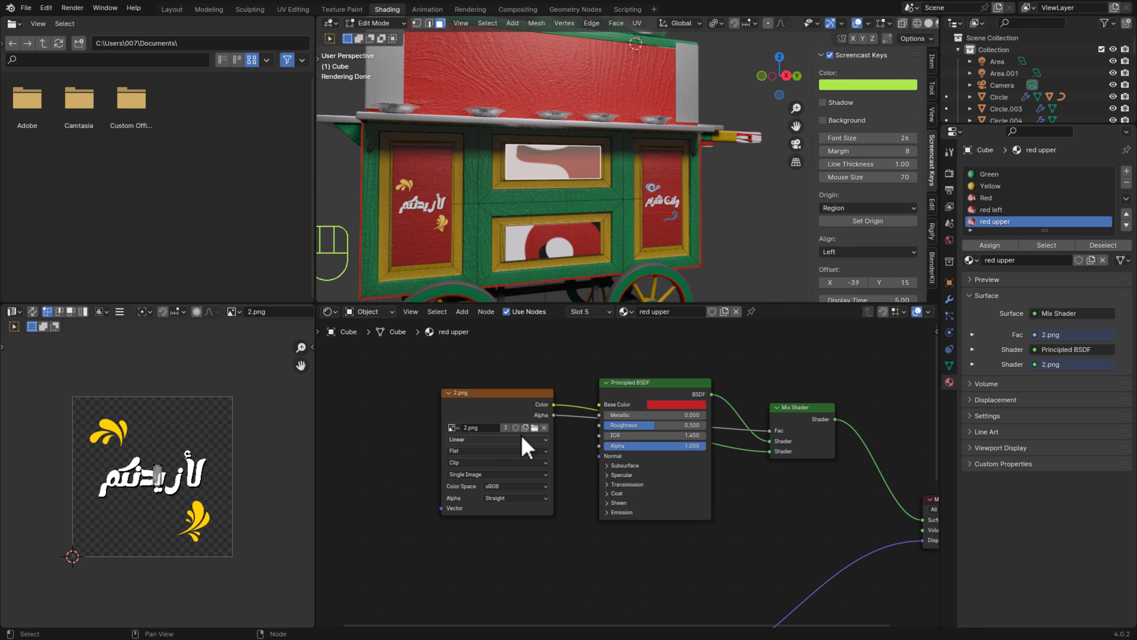
Replace the image in the red upper material's Image Texture node with 5.png
click(544, 428)
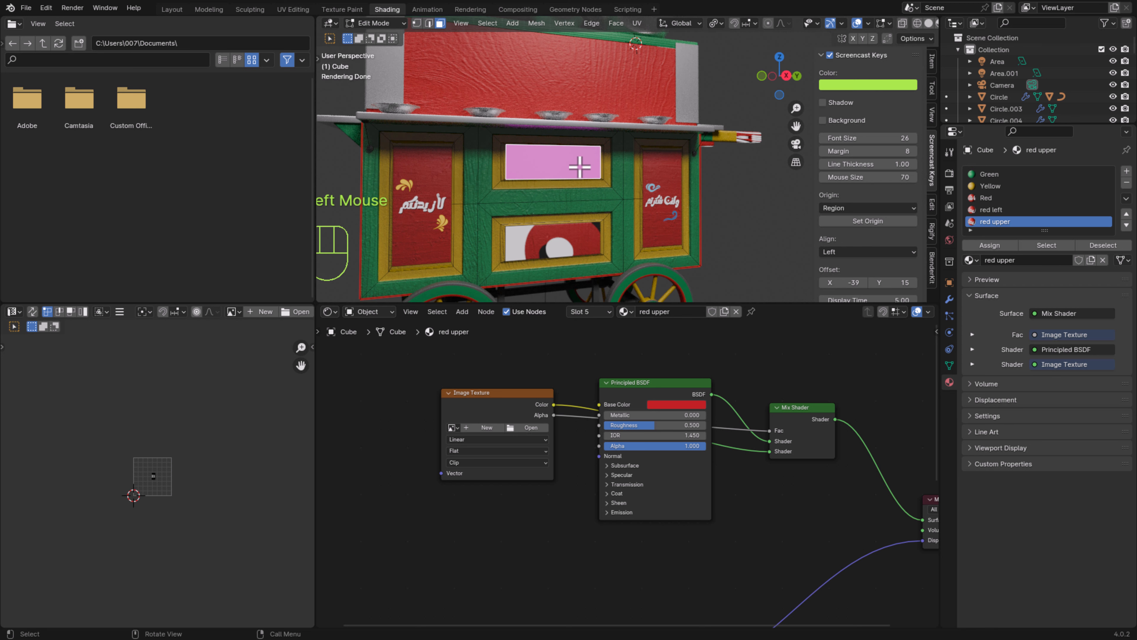
click(533, 428)
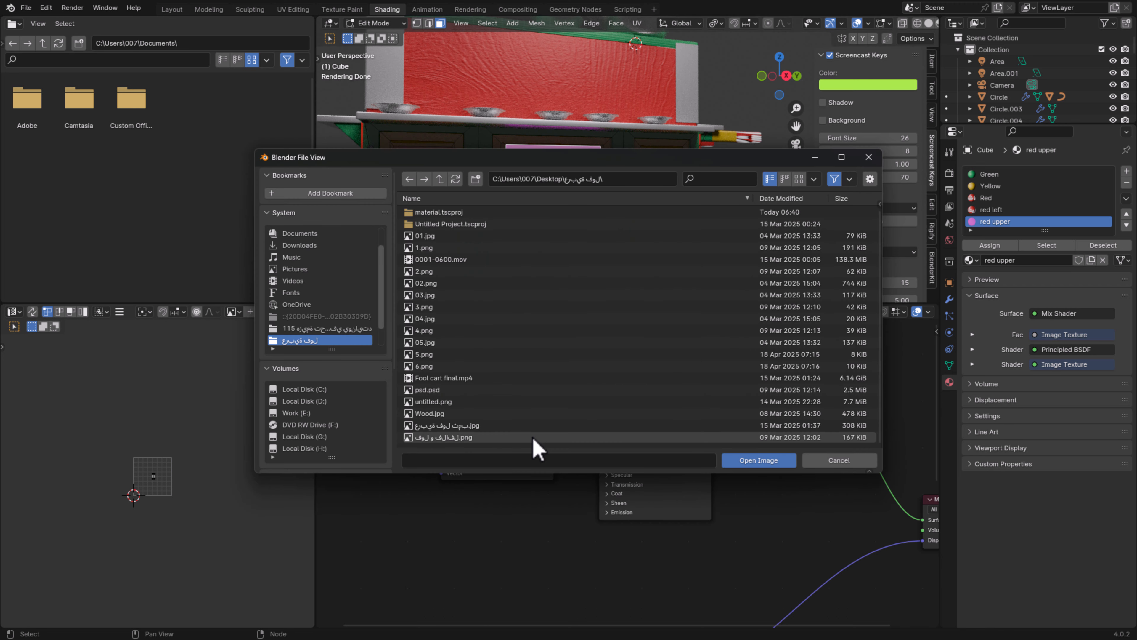
click(441, 355)
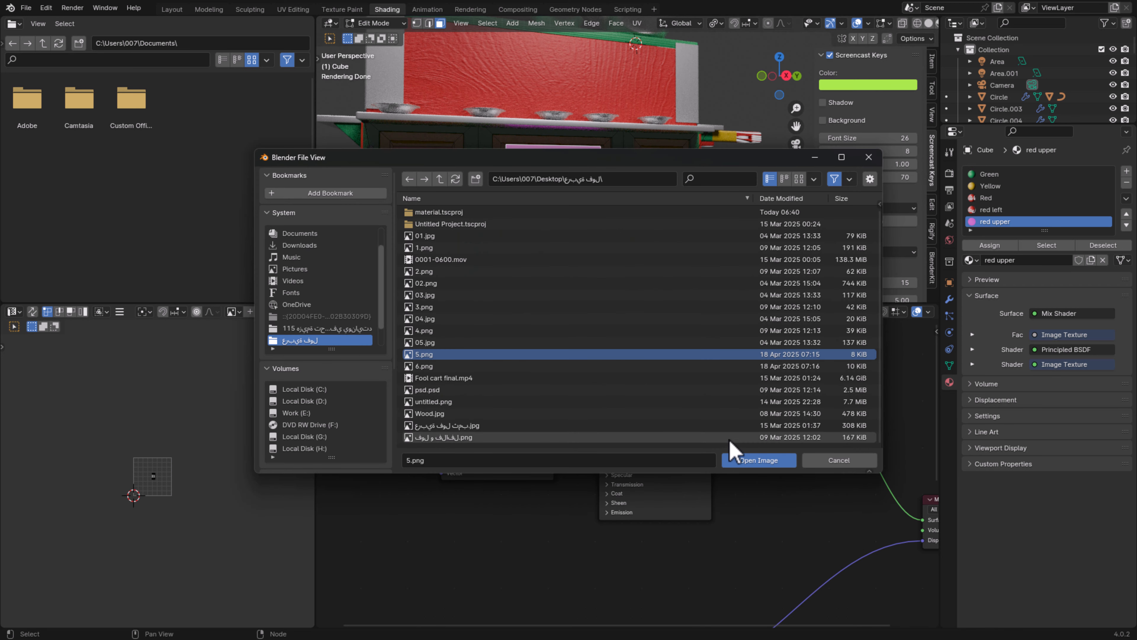
click(757, 460)
Enlarge the upper middle panel's UV face to slightly more than the height of the 5.png image and rotate it 90°
scroll(114, 501, up, 2)
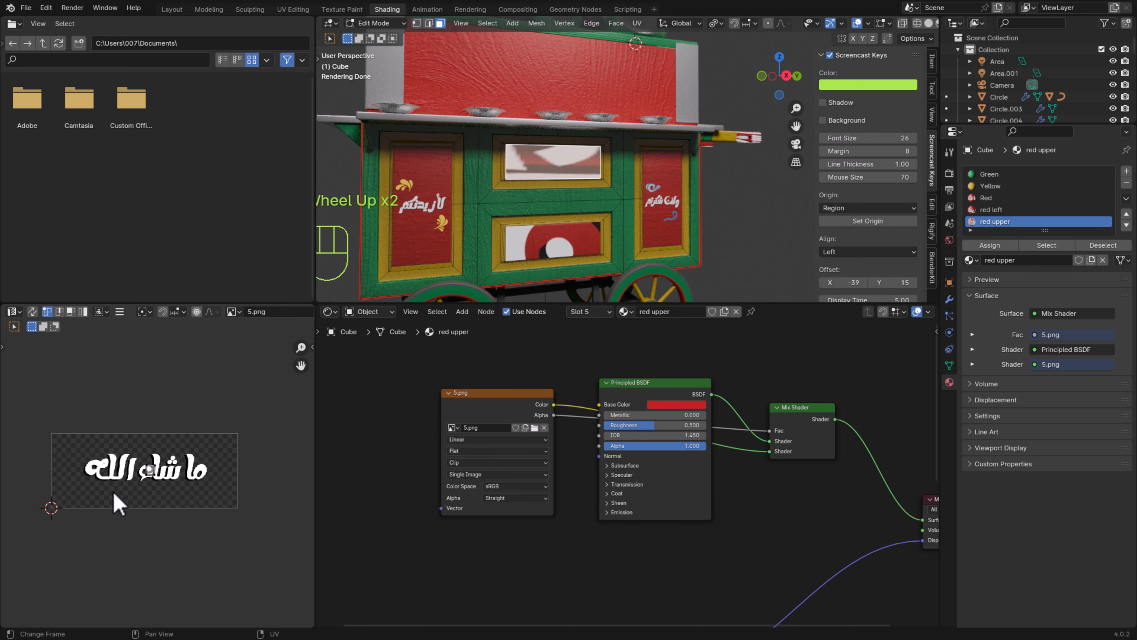
scroll(114, 493, up, 1)
key(a)
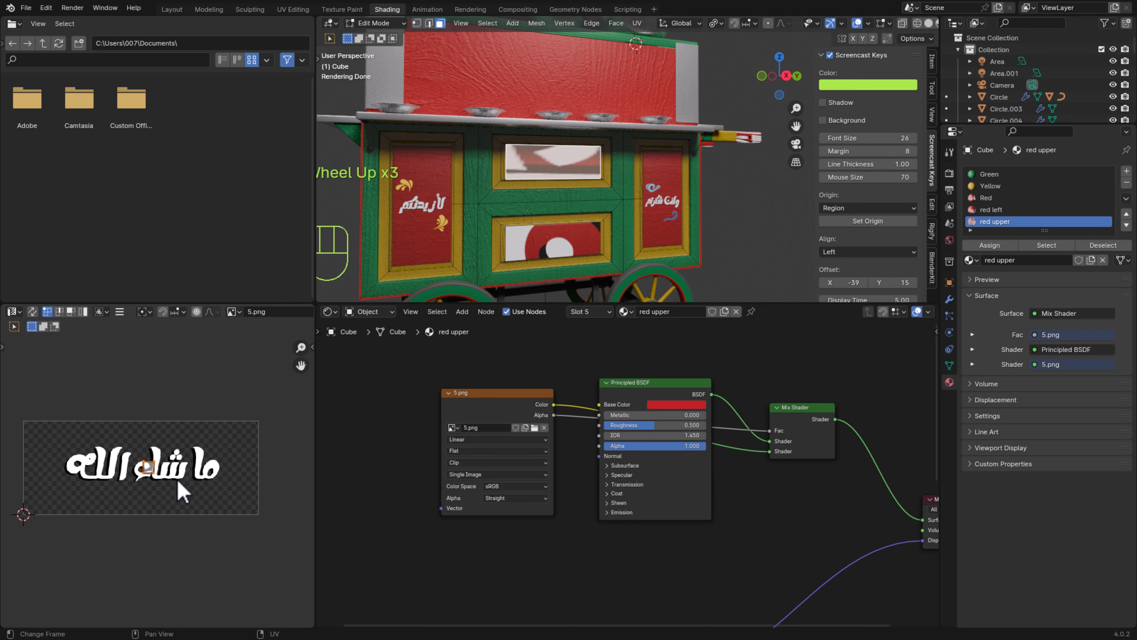
key(s)
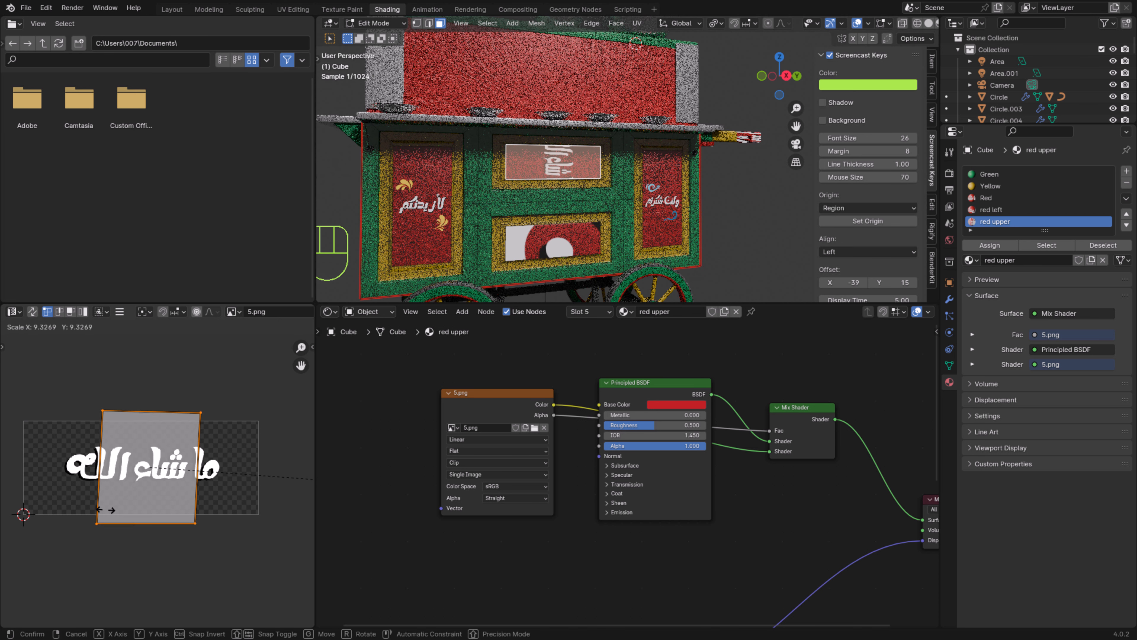
click(121, 505)
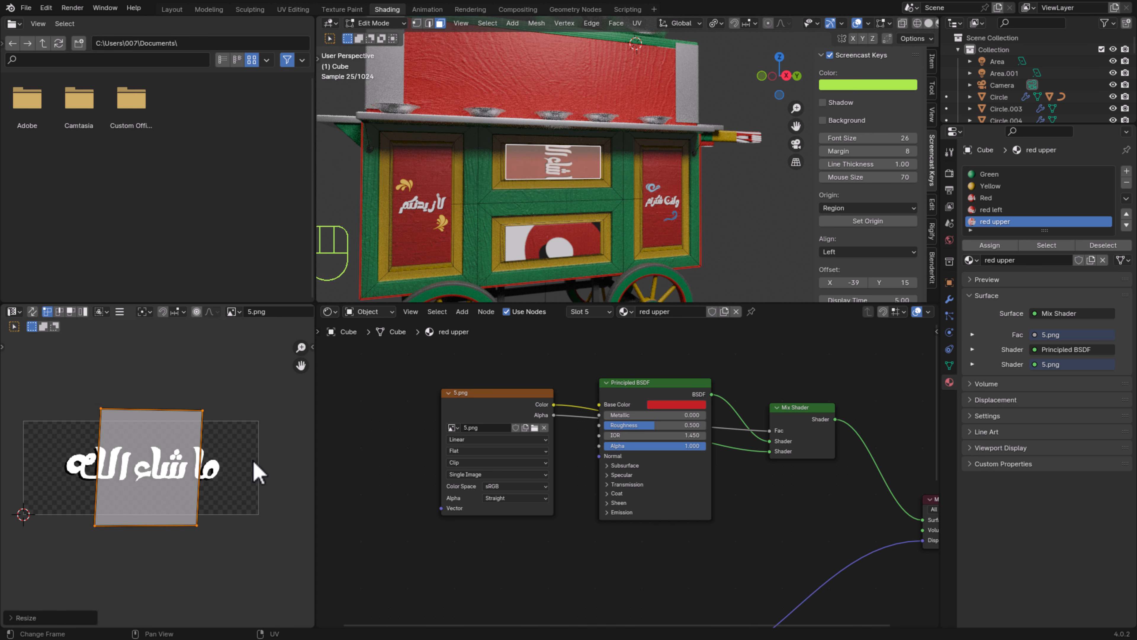
text(r90)
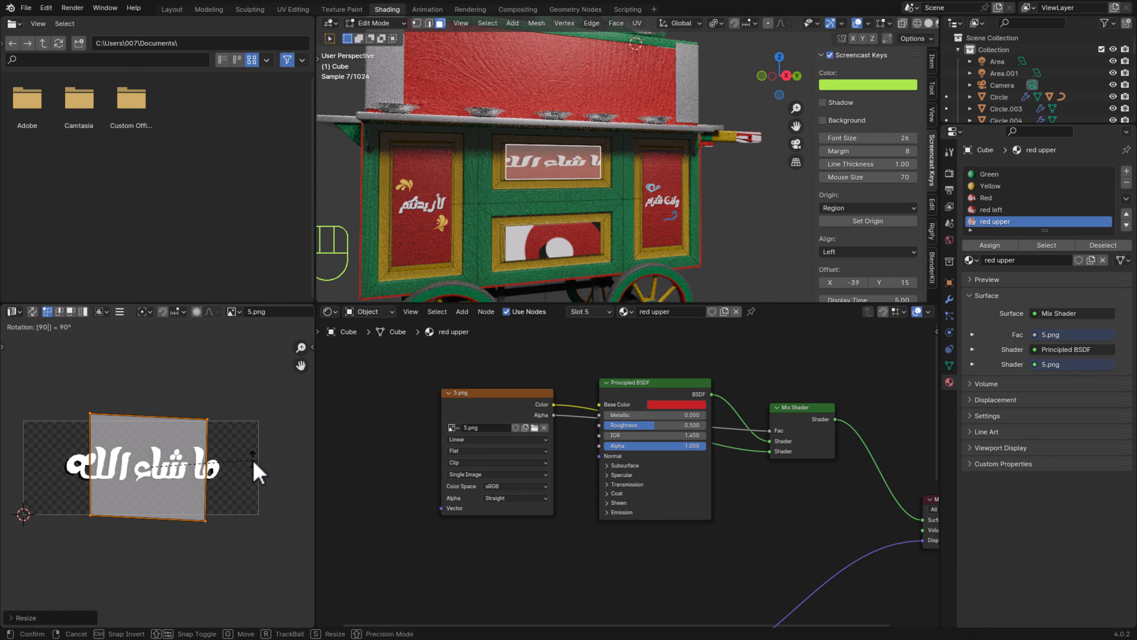
key(Return)
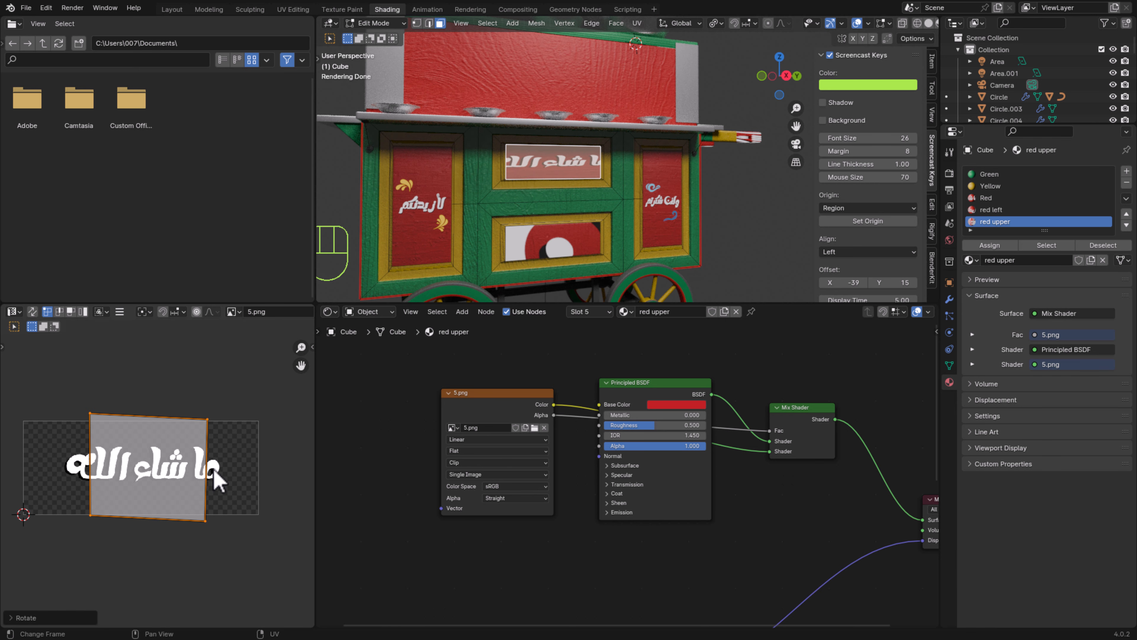
Stretch the panel's UV face about 1.7 times along X to span the whole lettering, and shift it slightly upward
key(s)
key(x)
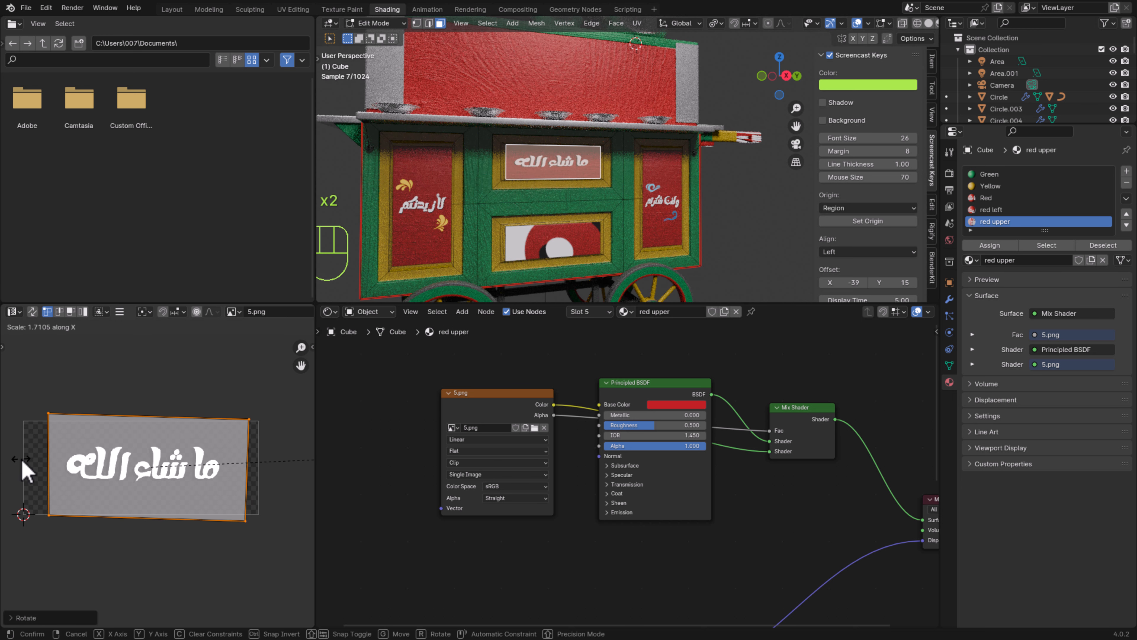
click(9, 482)
key(g)
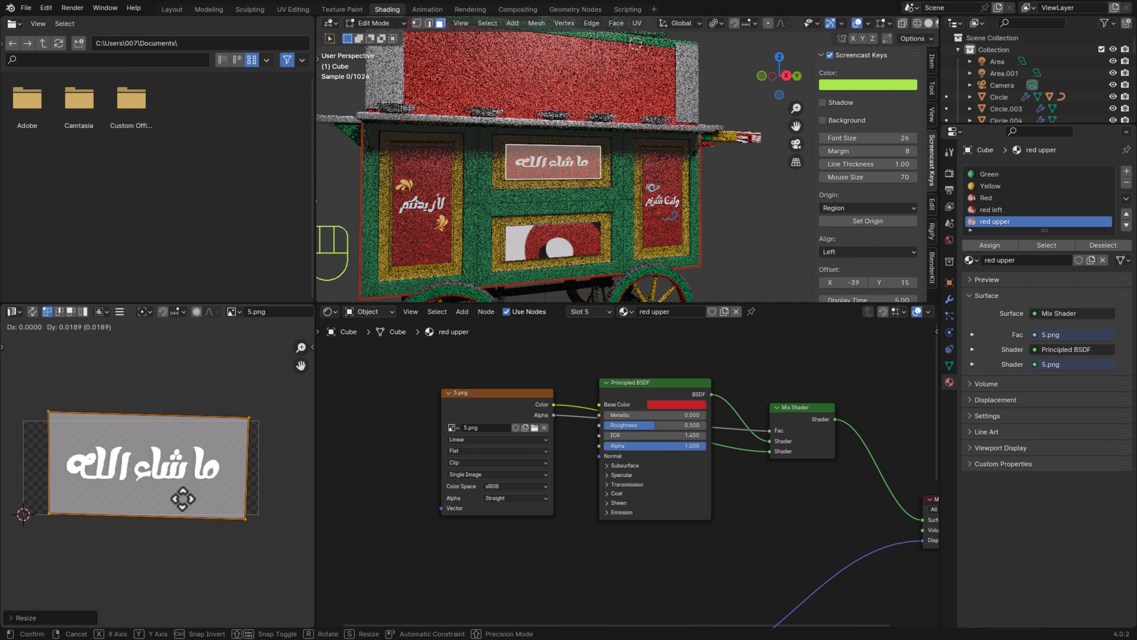
click(183, 496)
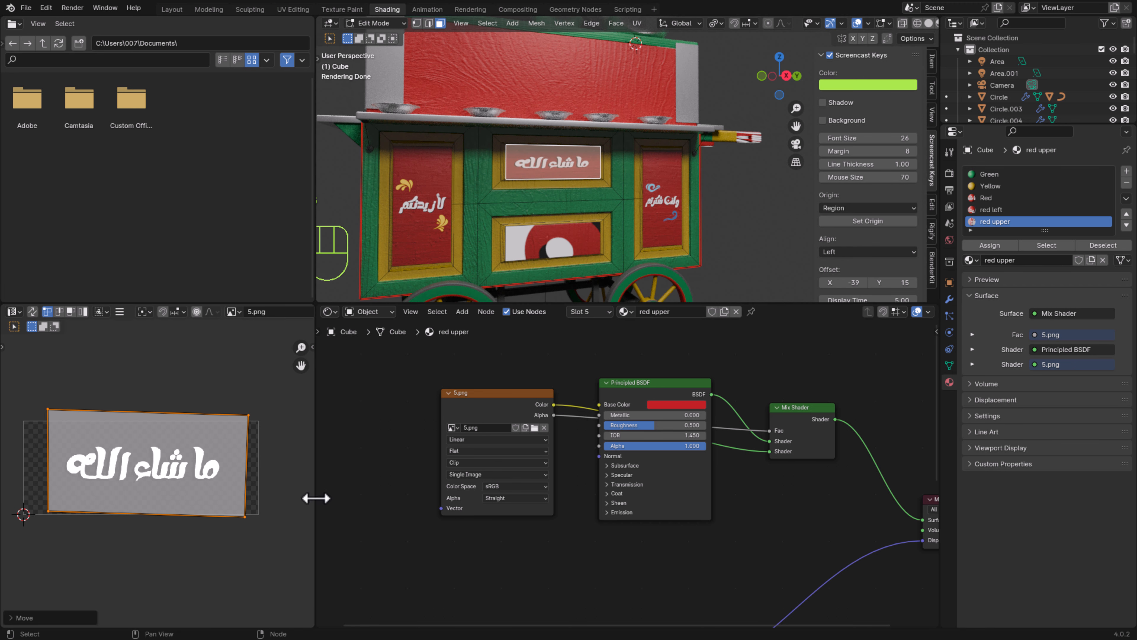
Widen the panel's UV face further along X and shrink it uniformly to frame the lettering closely within the image
key(s)
key(x)
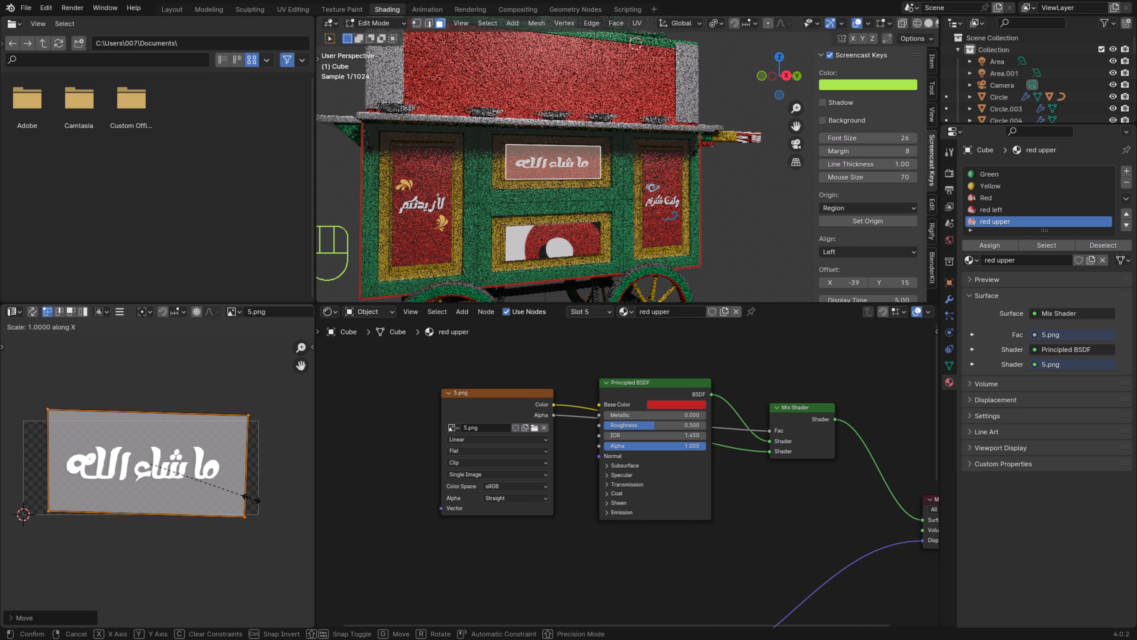
click(285, 505)
key(s)
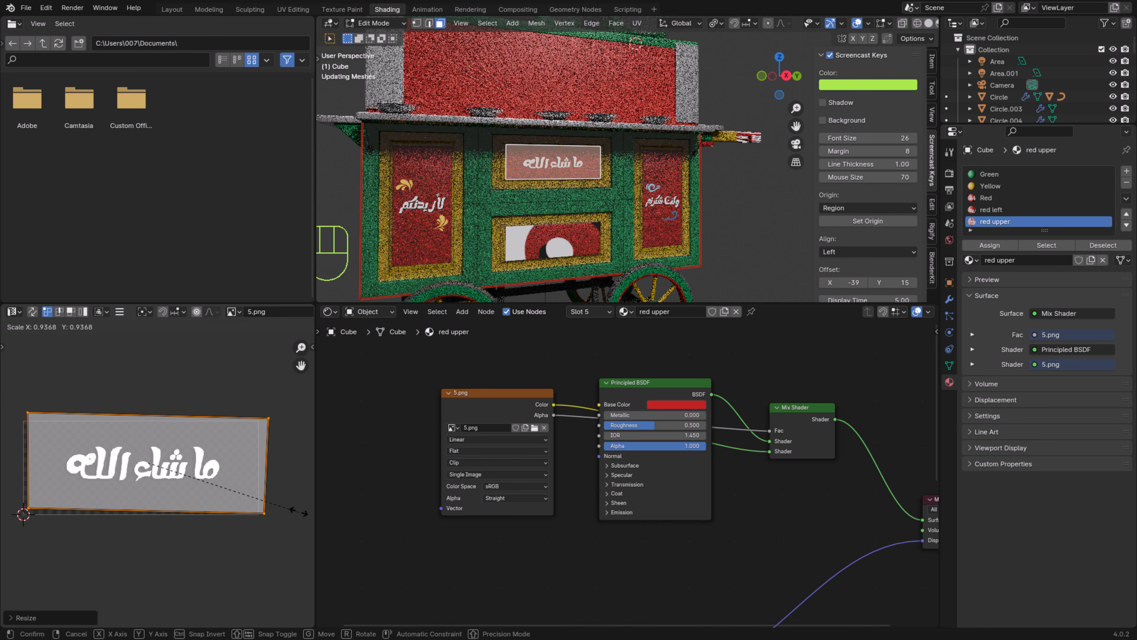
click(262, 498)
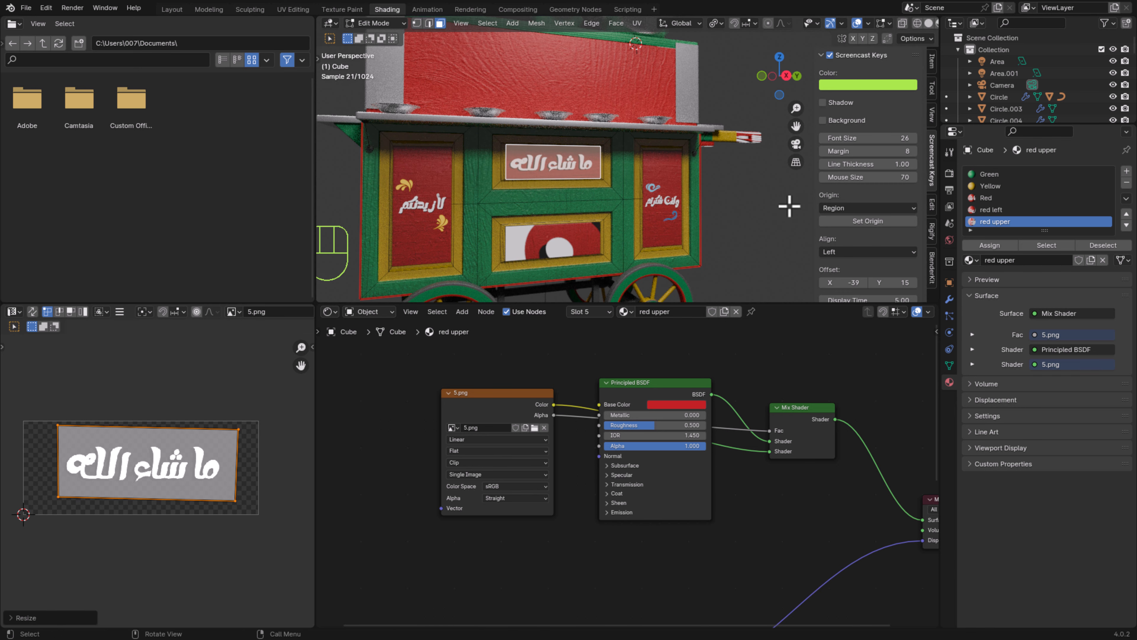
Deselect the upper middle panel's face and save the file
click(766, 223)
middle_drag(755, 228, 650, 232)
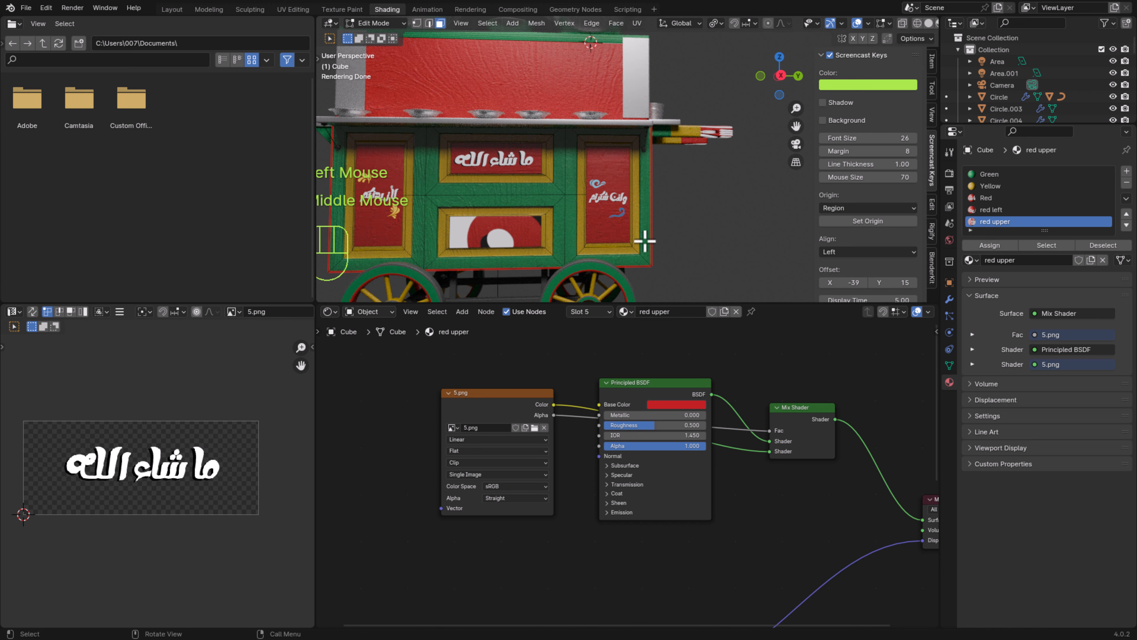
key(ctrl+s)
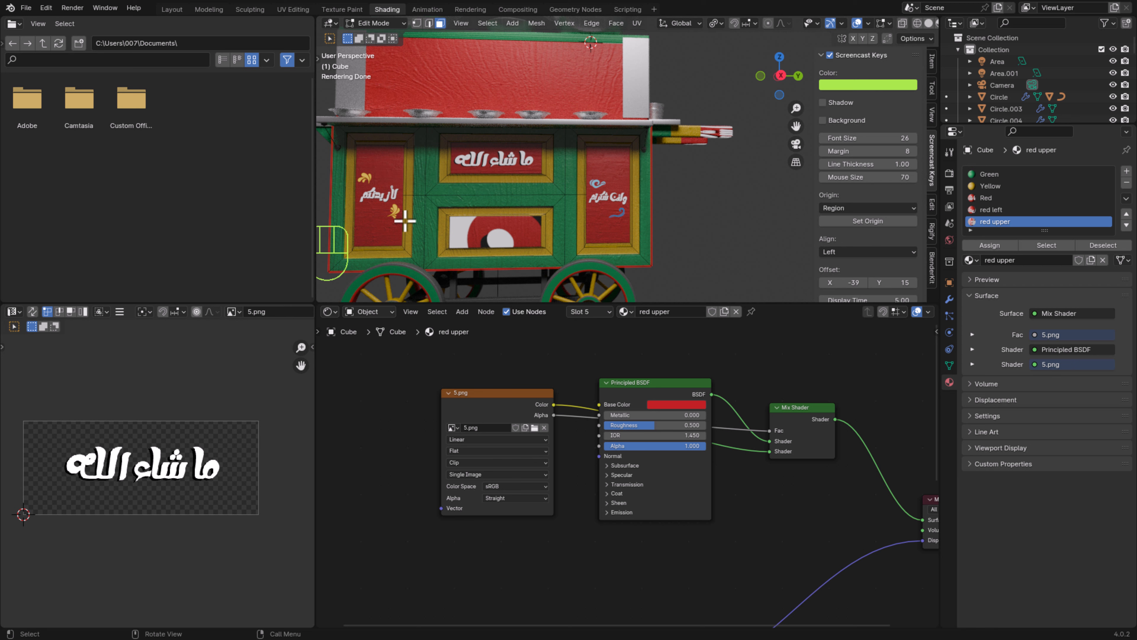
middle_drag(405, 220, 612, 236)
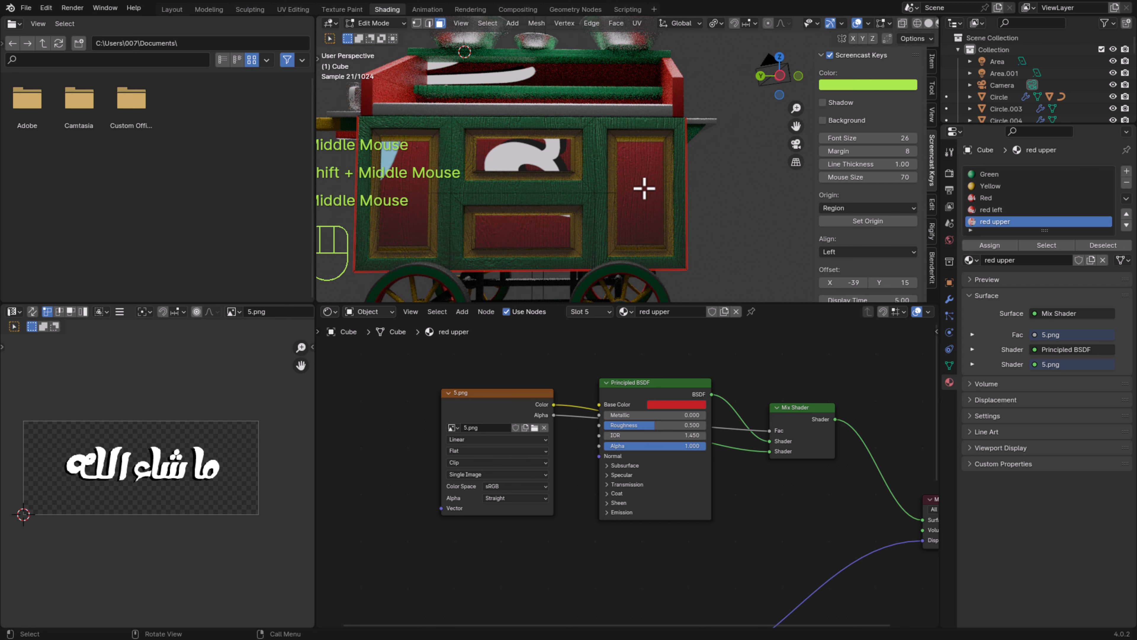